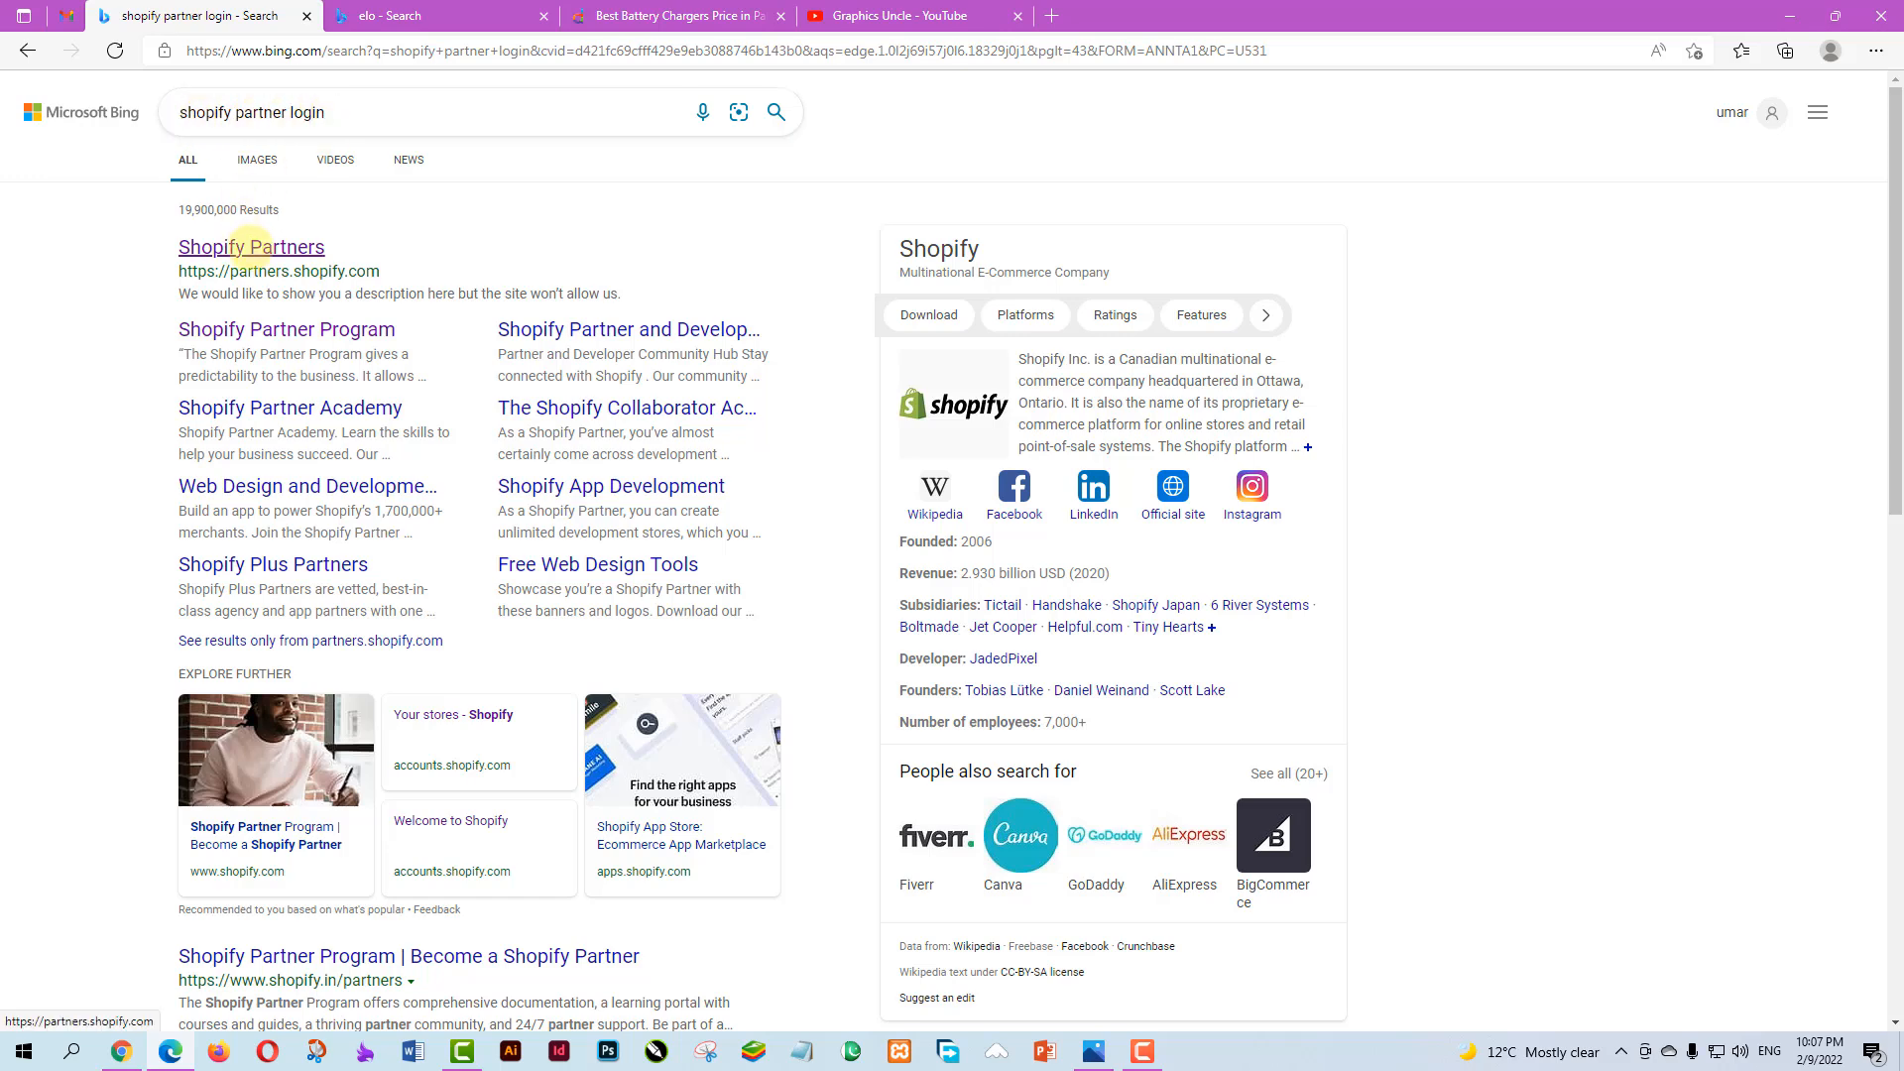
# Open Shopify Partners from the search results and log in with the partner account's e-mail and password
pyautogui.click(251, 247)
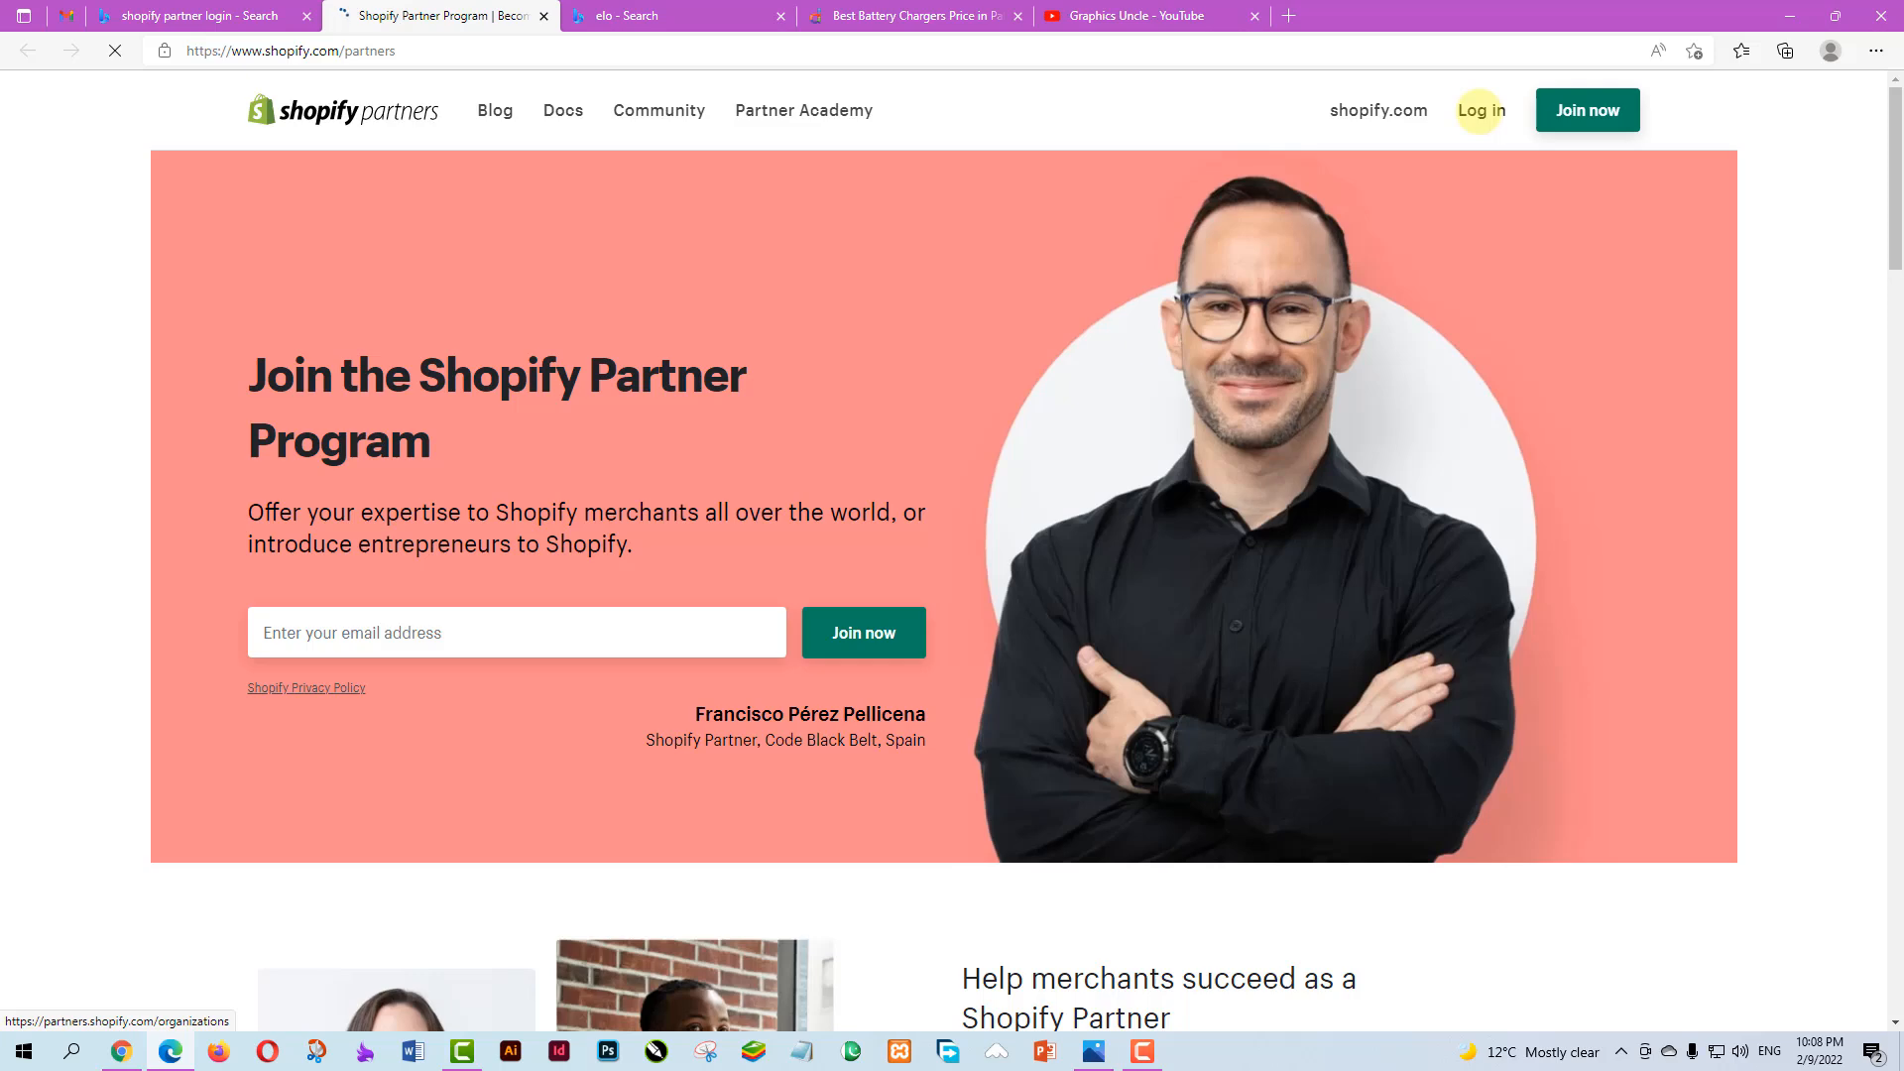
pyautogui.click(1481, 110)
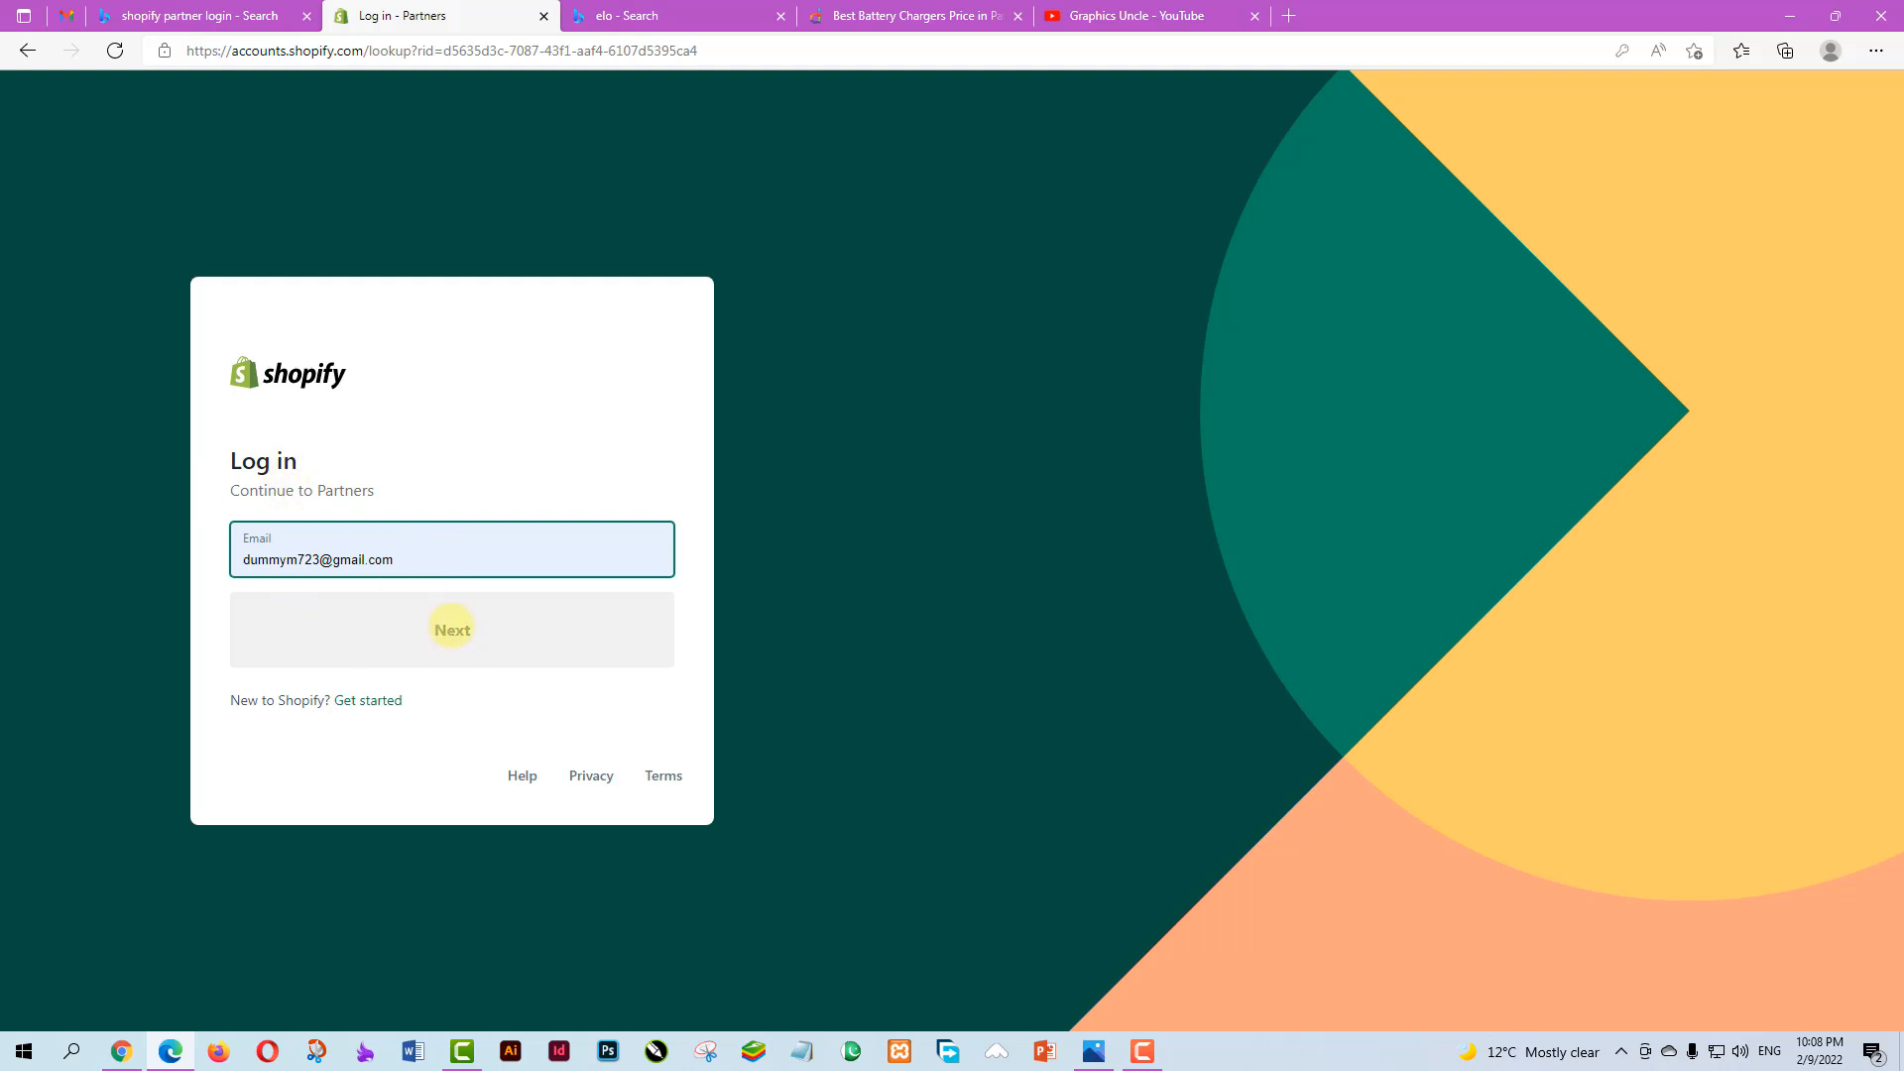
pyautogui.click(251, 556)
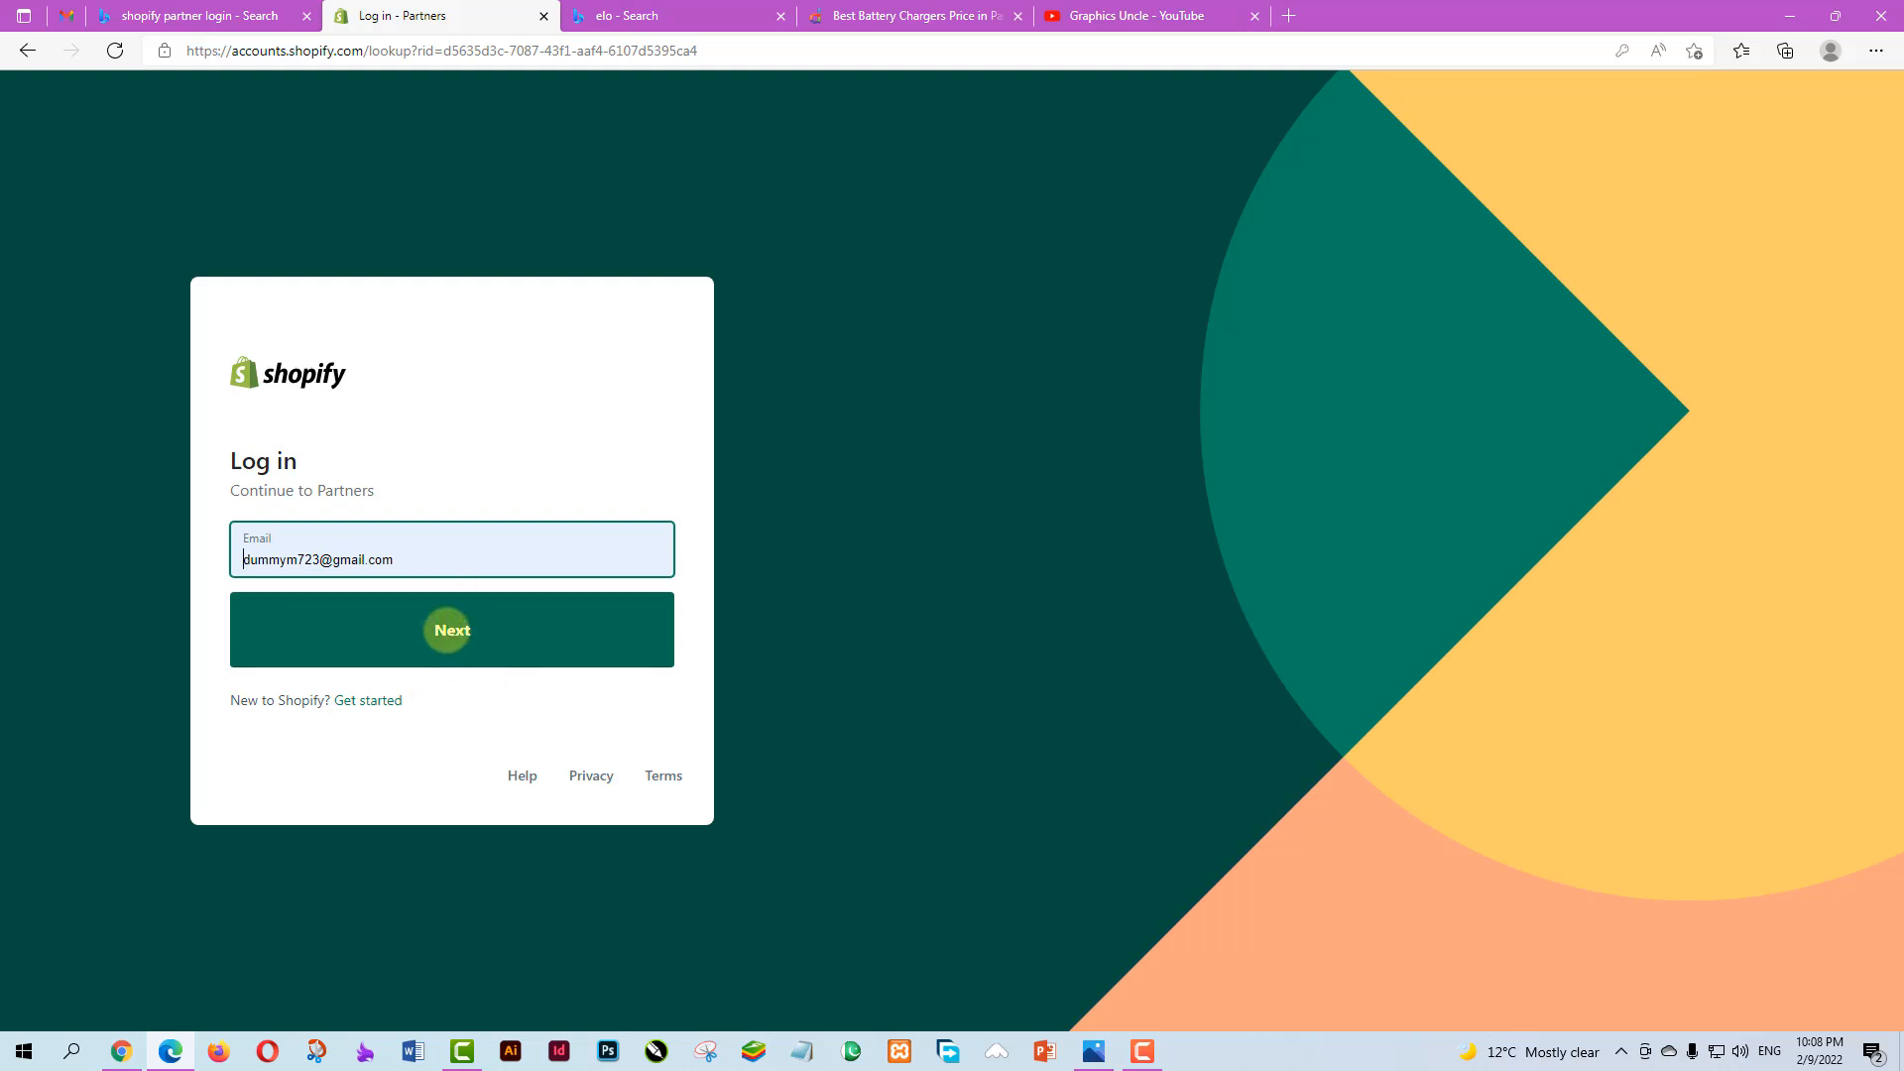
pyautogui.click(447, 629)
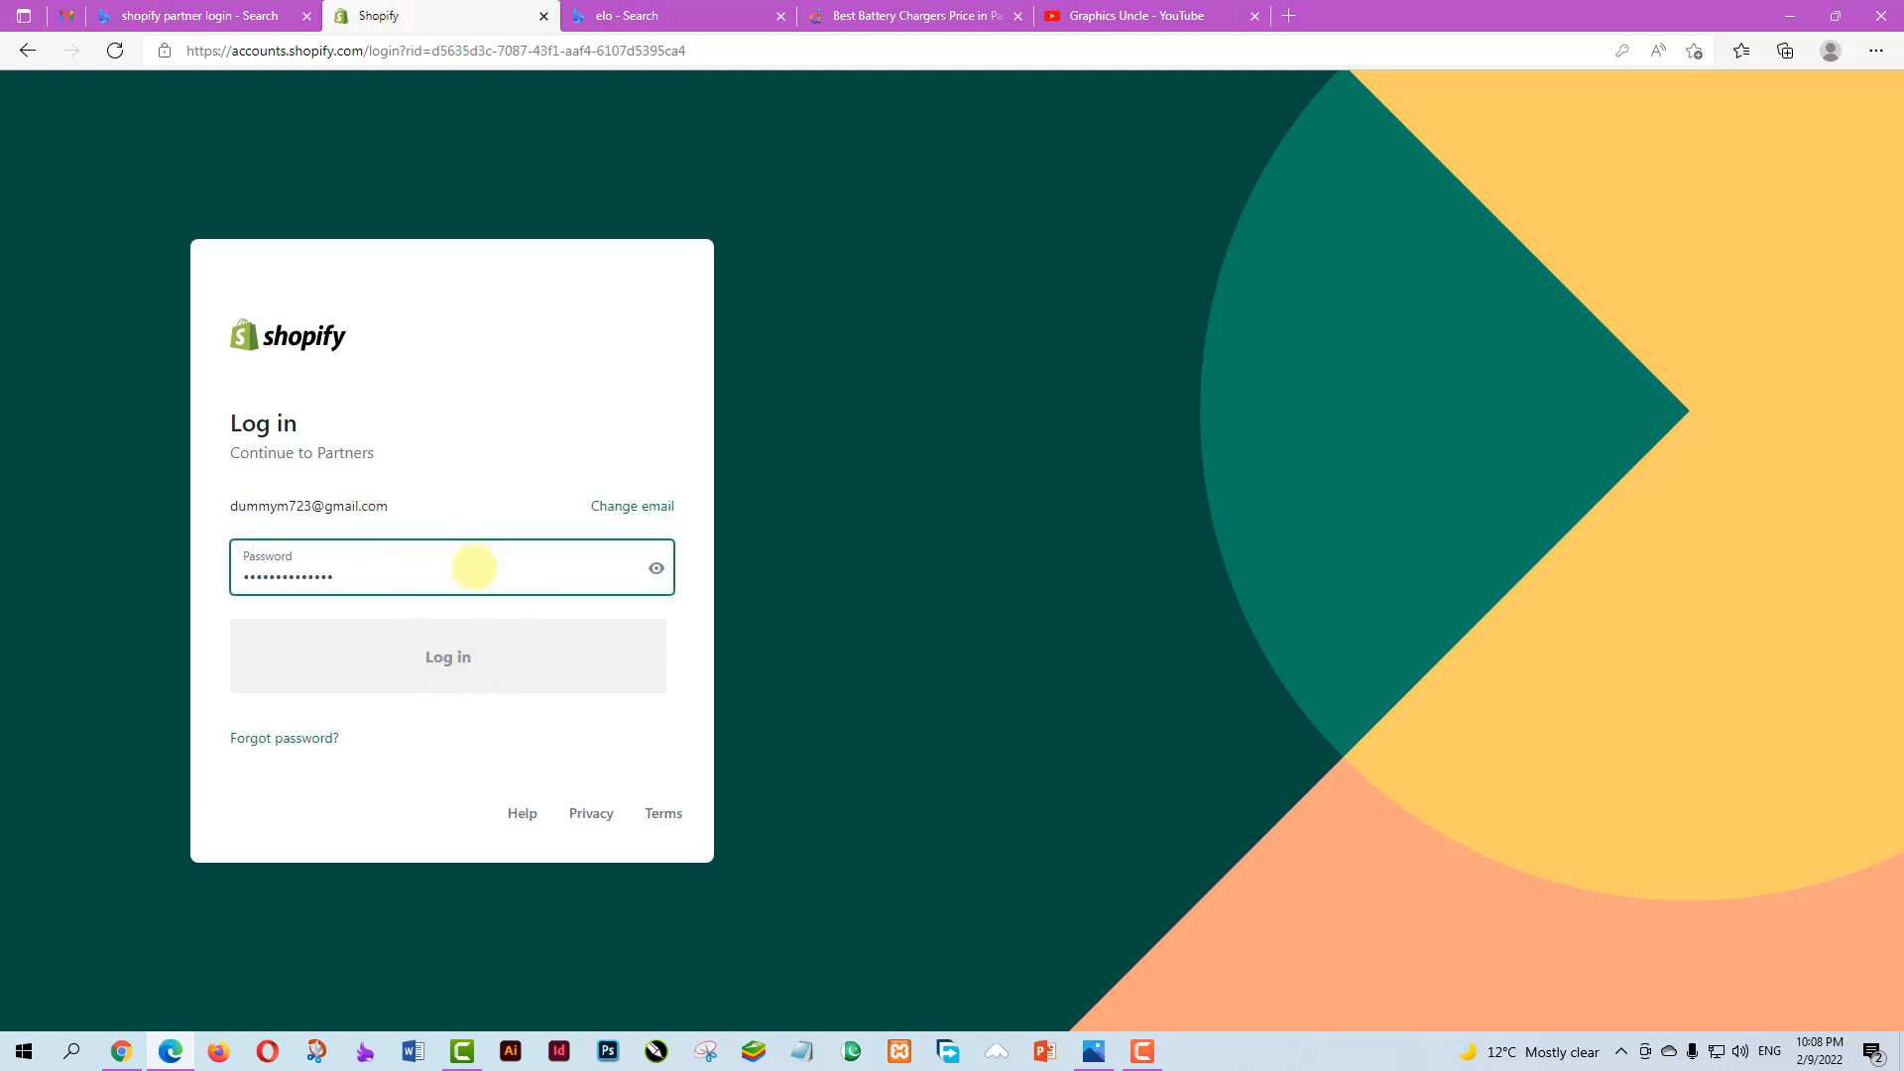
pyautogui.click(484, 646)
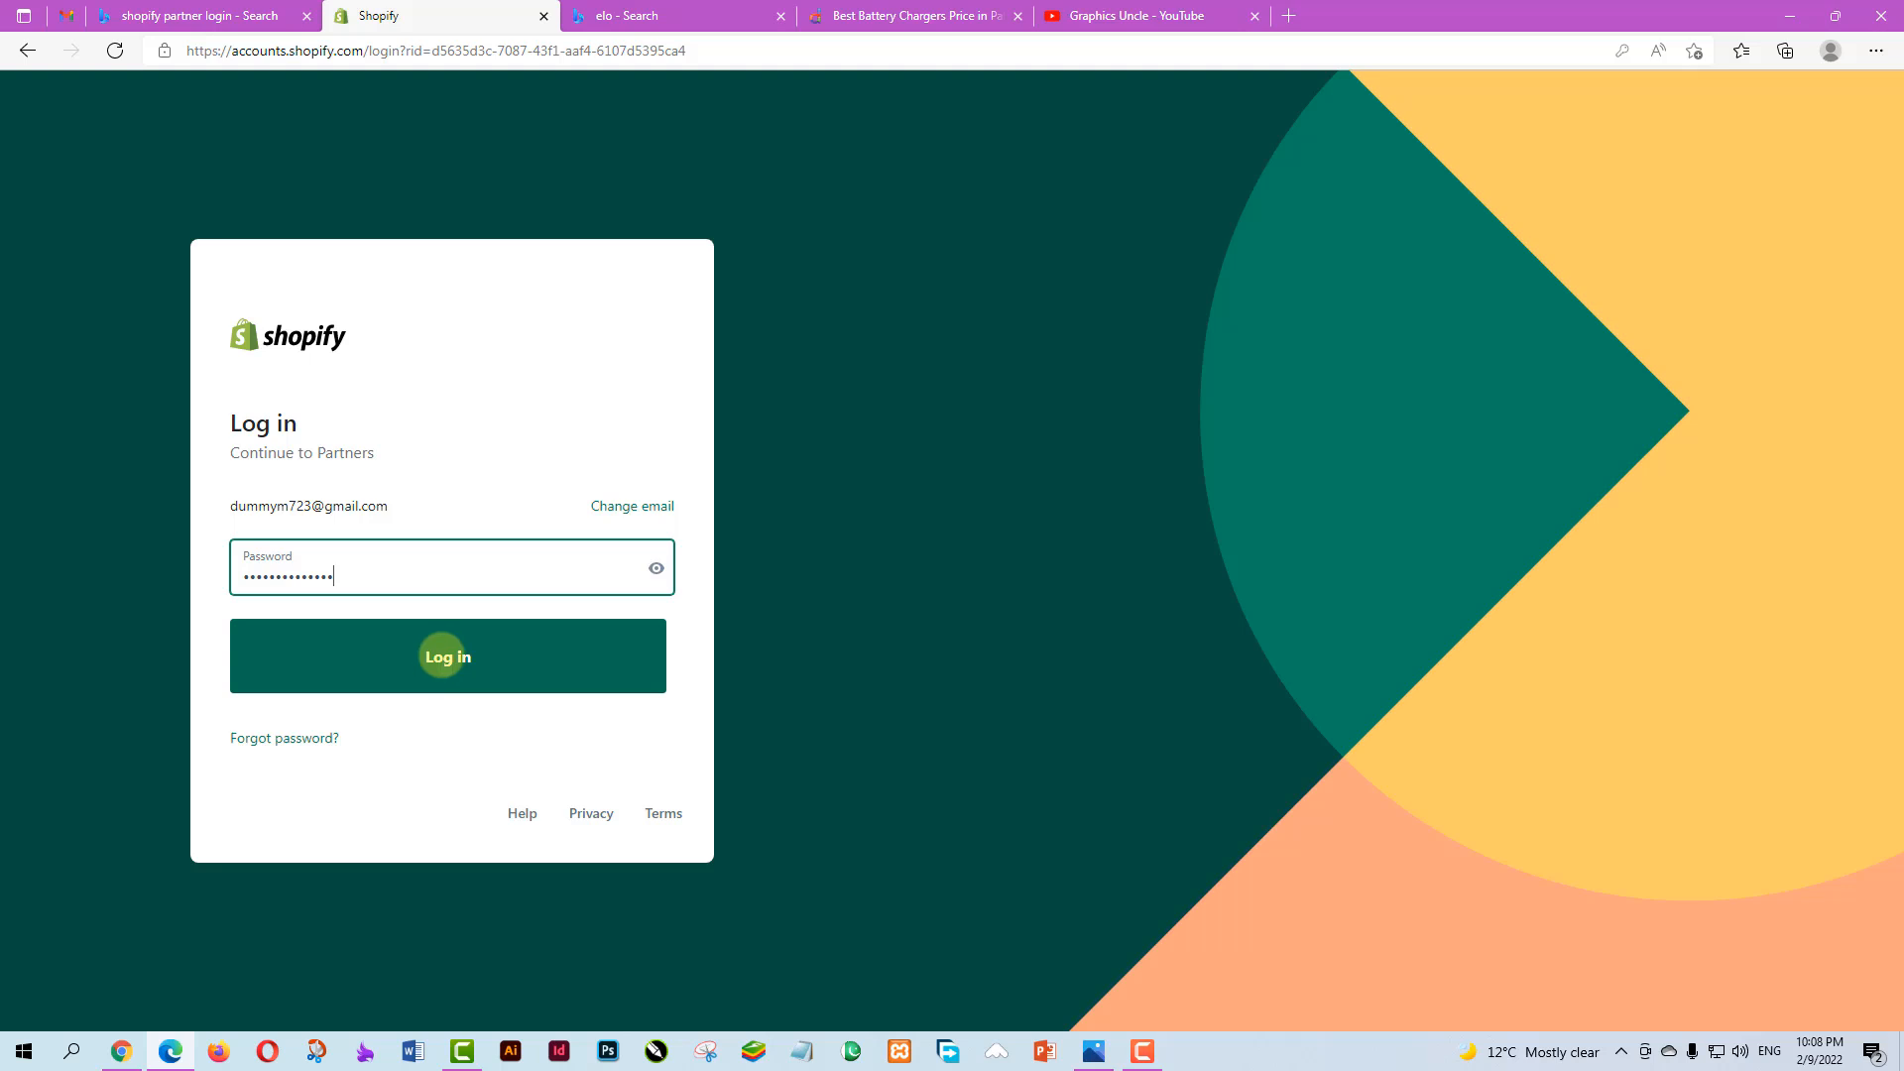
pyautogui.click(485, 646)
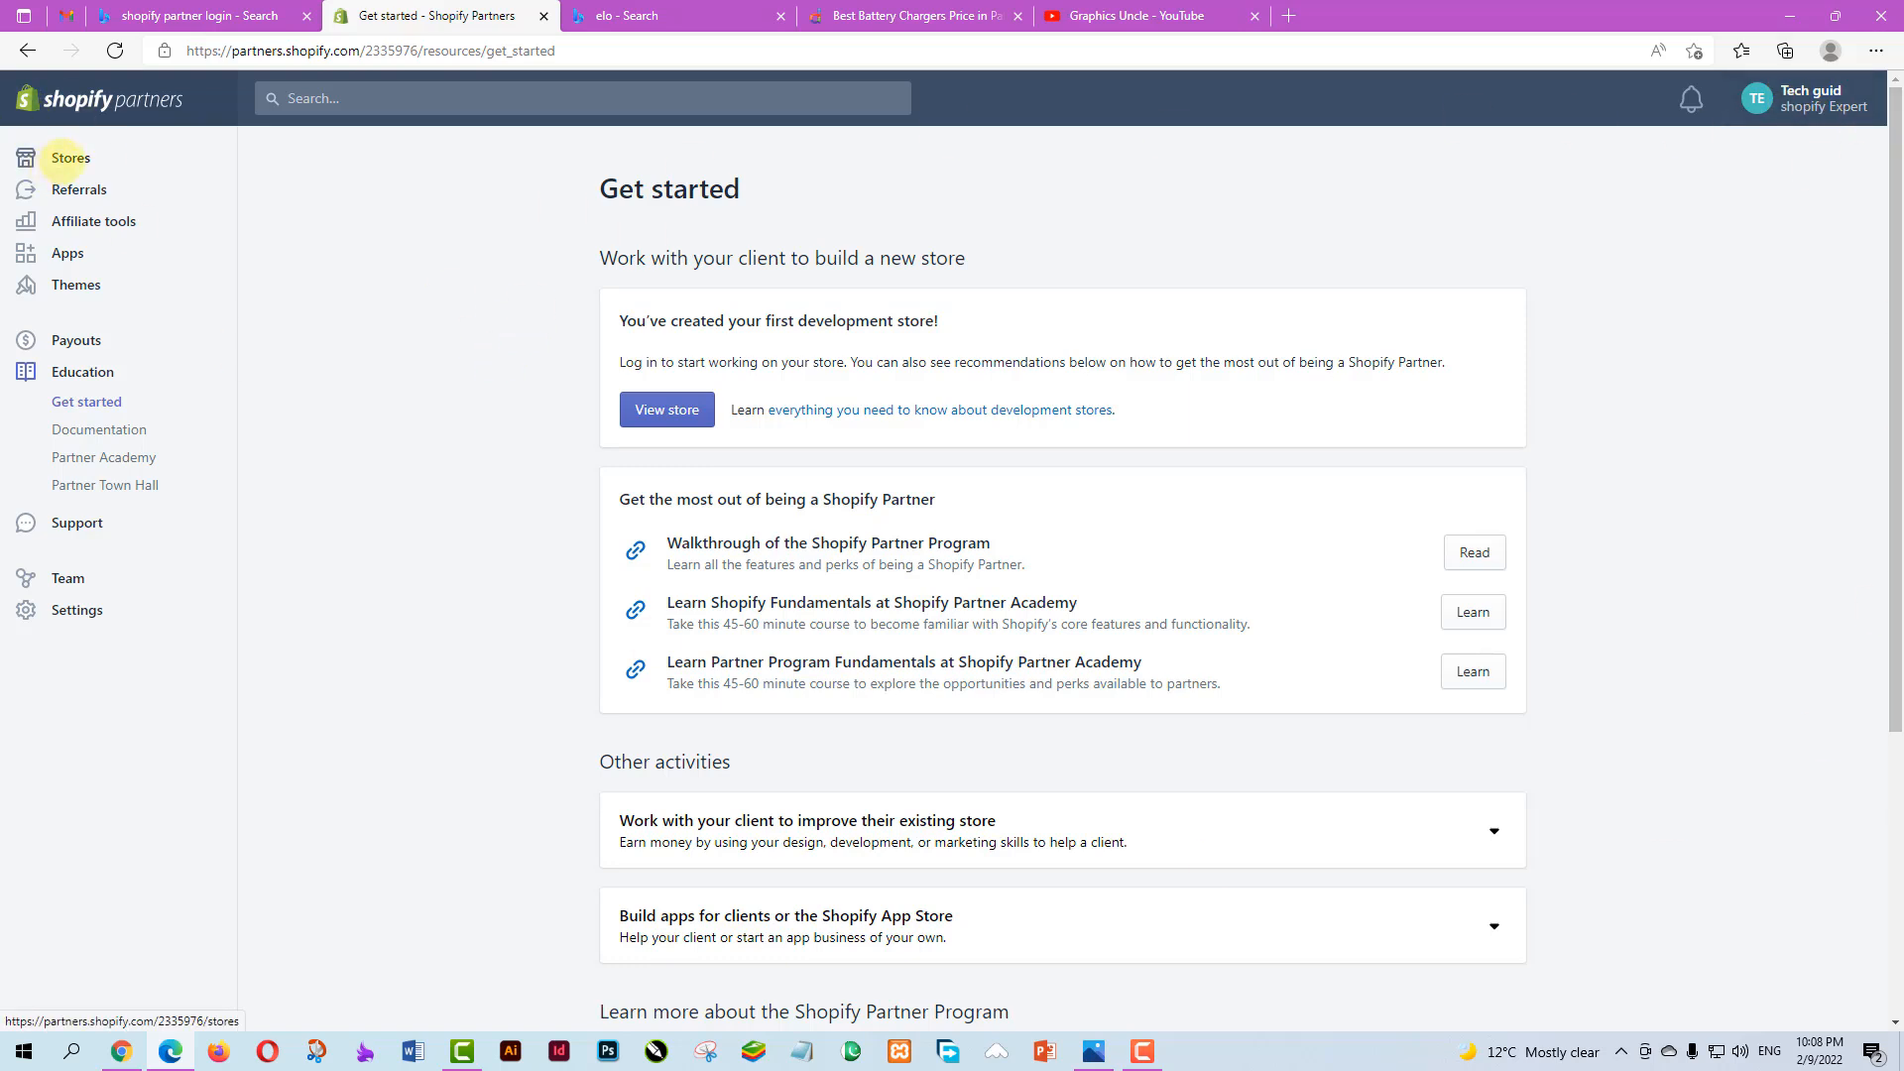
# Open the partner Stores list, going back to Get started once before reopening it
pyautogui.click(67, 158)
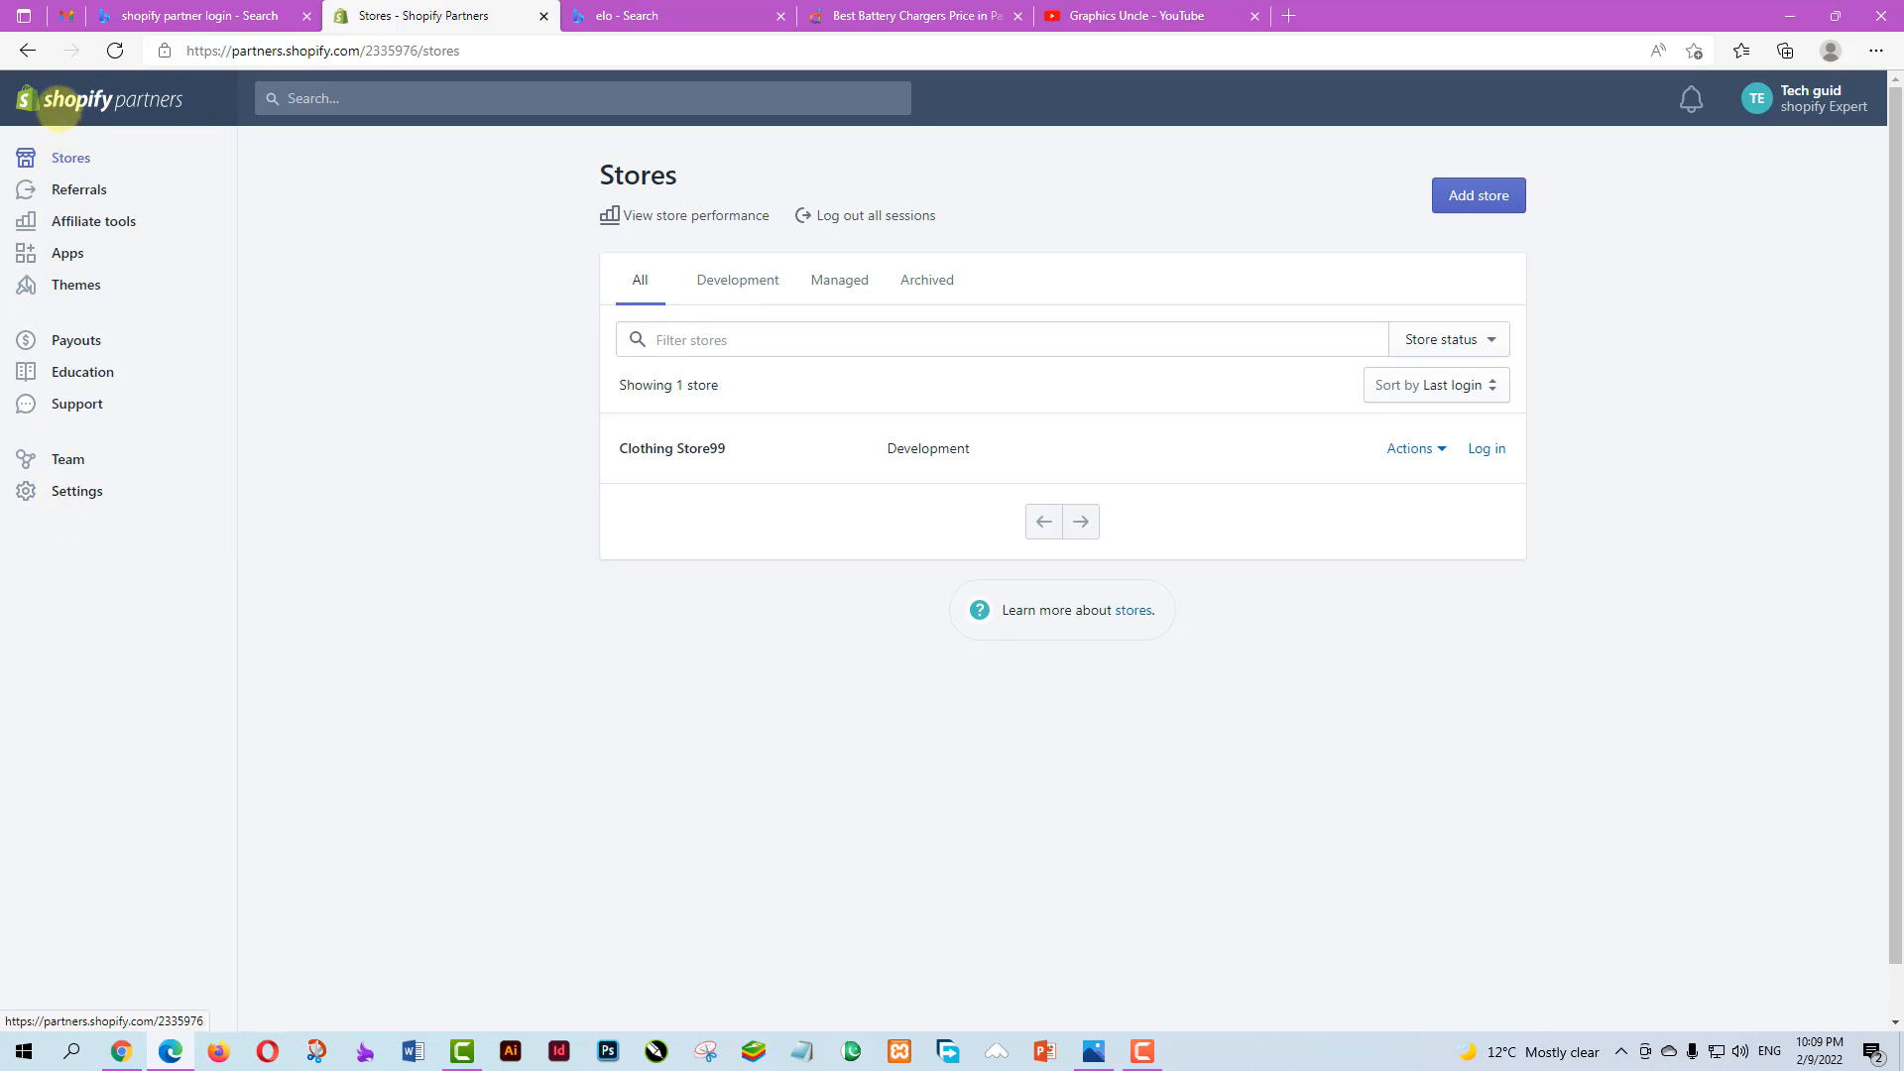
pyautogui.click(27, 50)
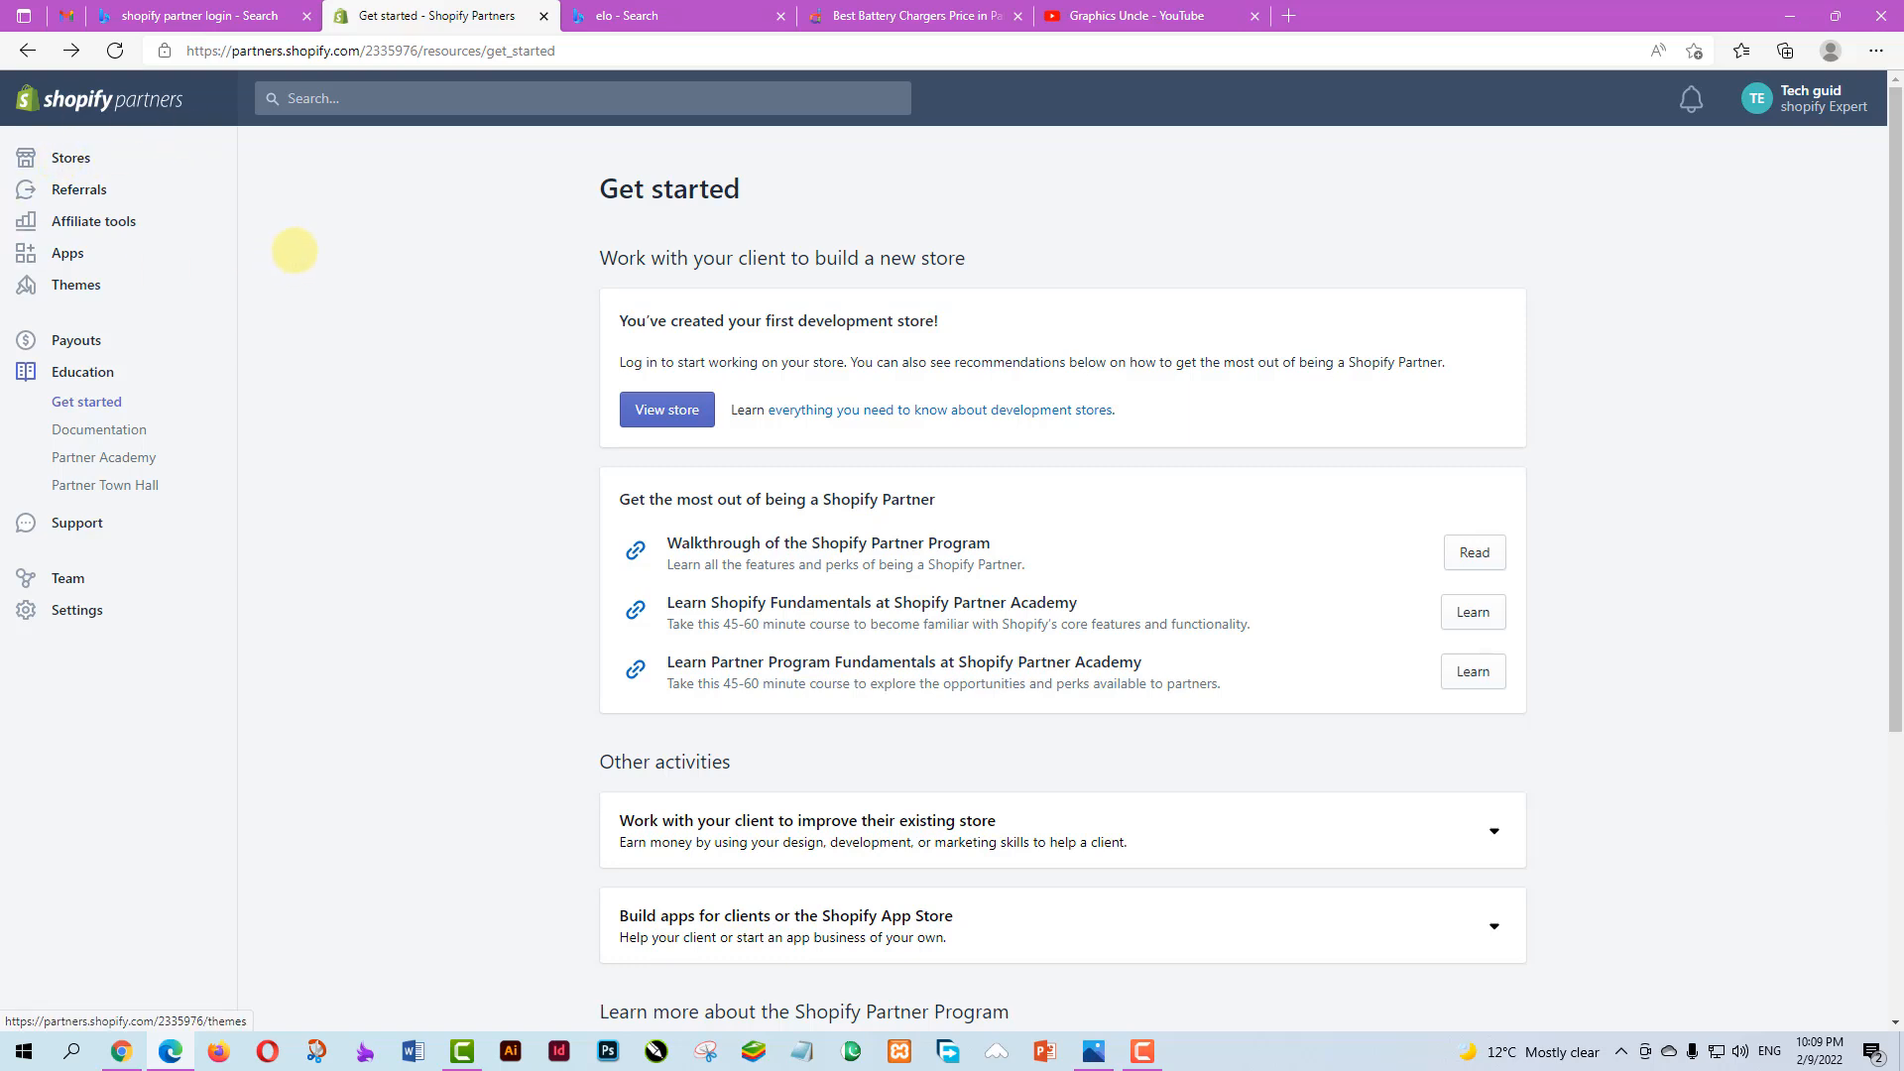
pyautogui.click(64, 157)
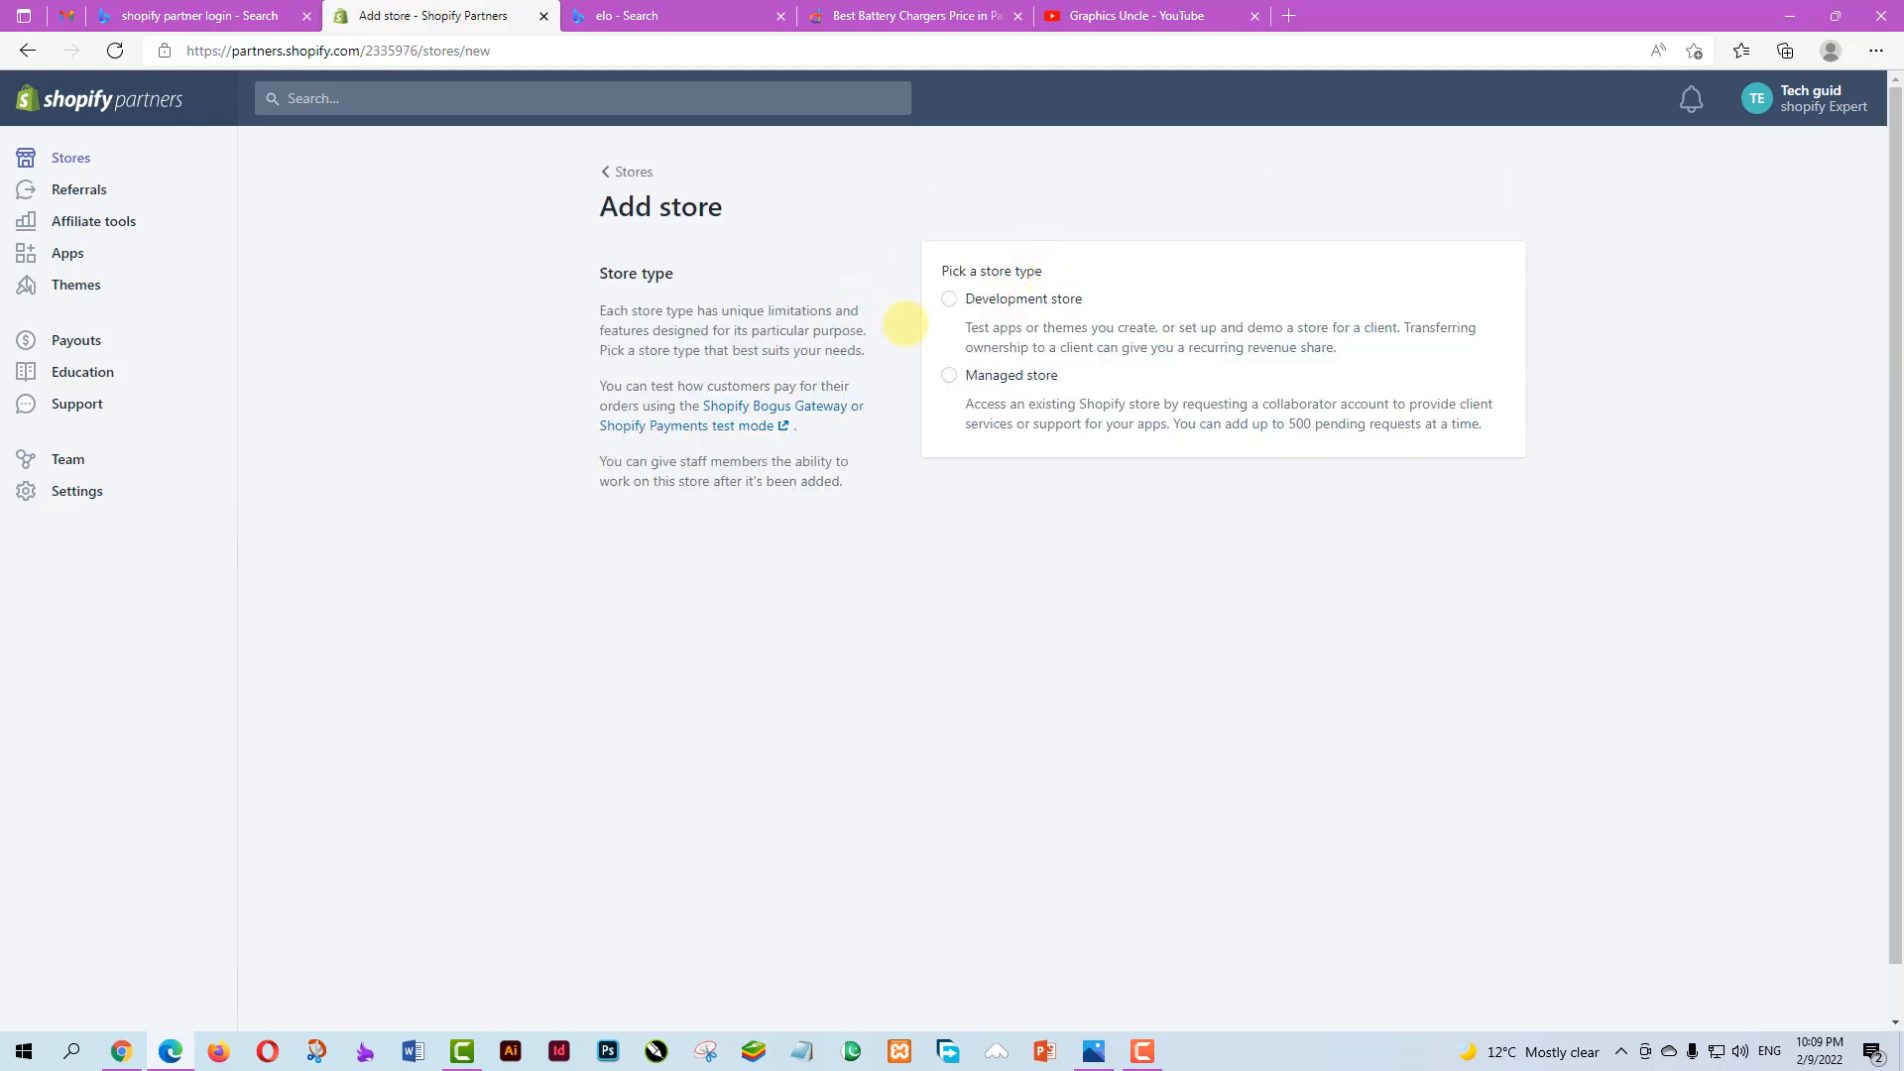
# Choose Development store as the type and enter the store name 'asif ki dukan123'
pyautogui.click(1002, 299)
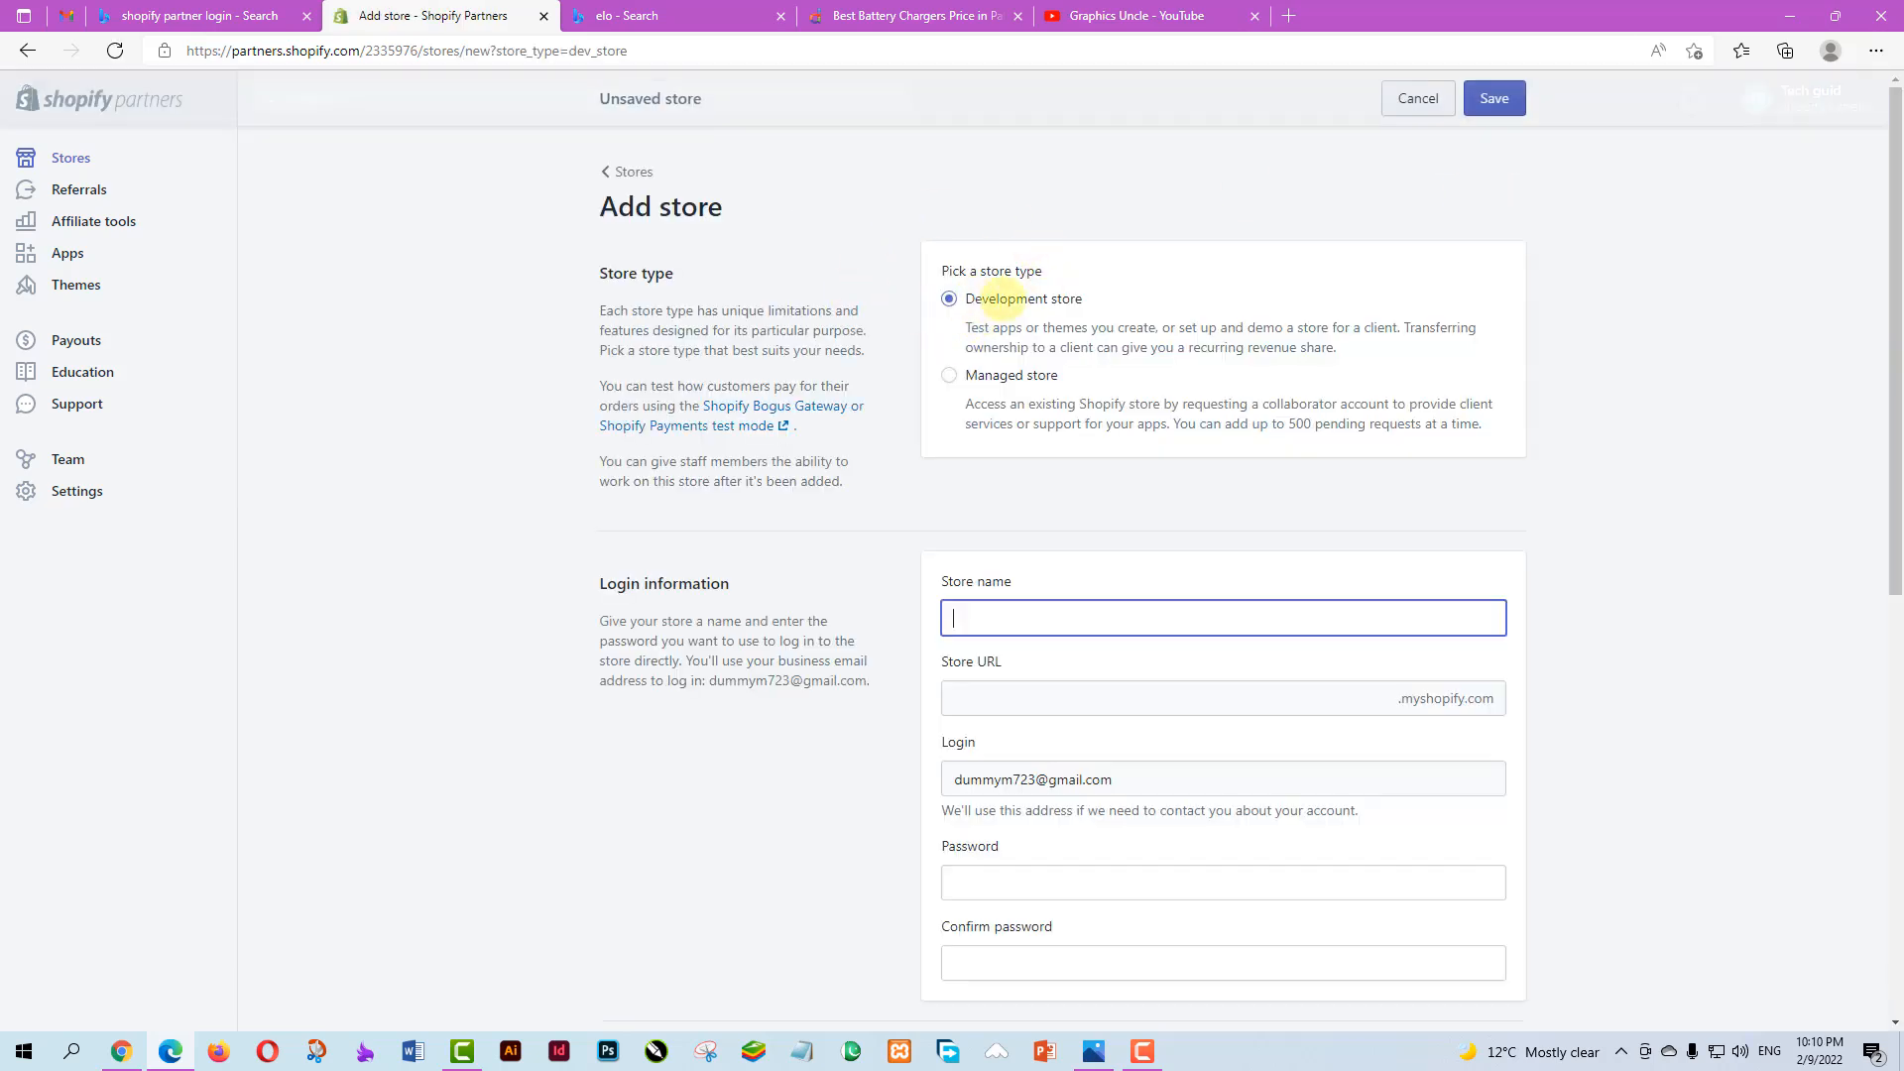
pyautogui.click(1007, 619)
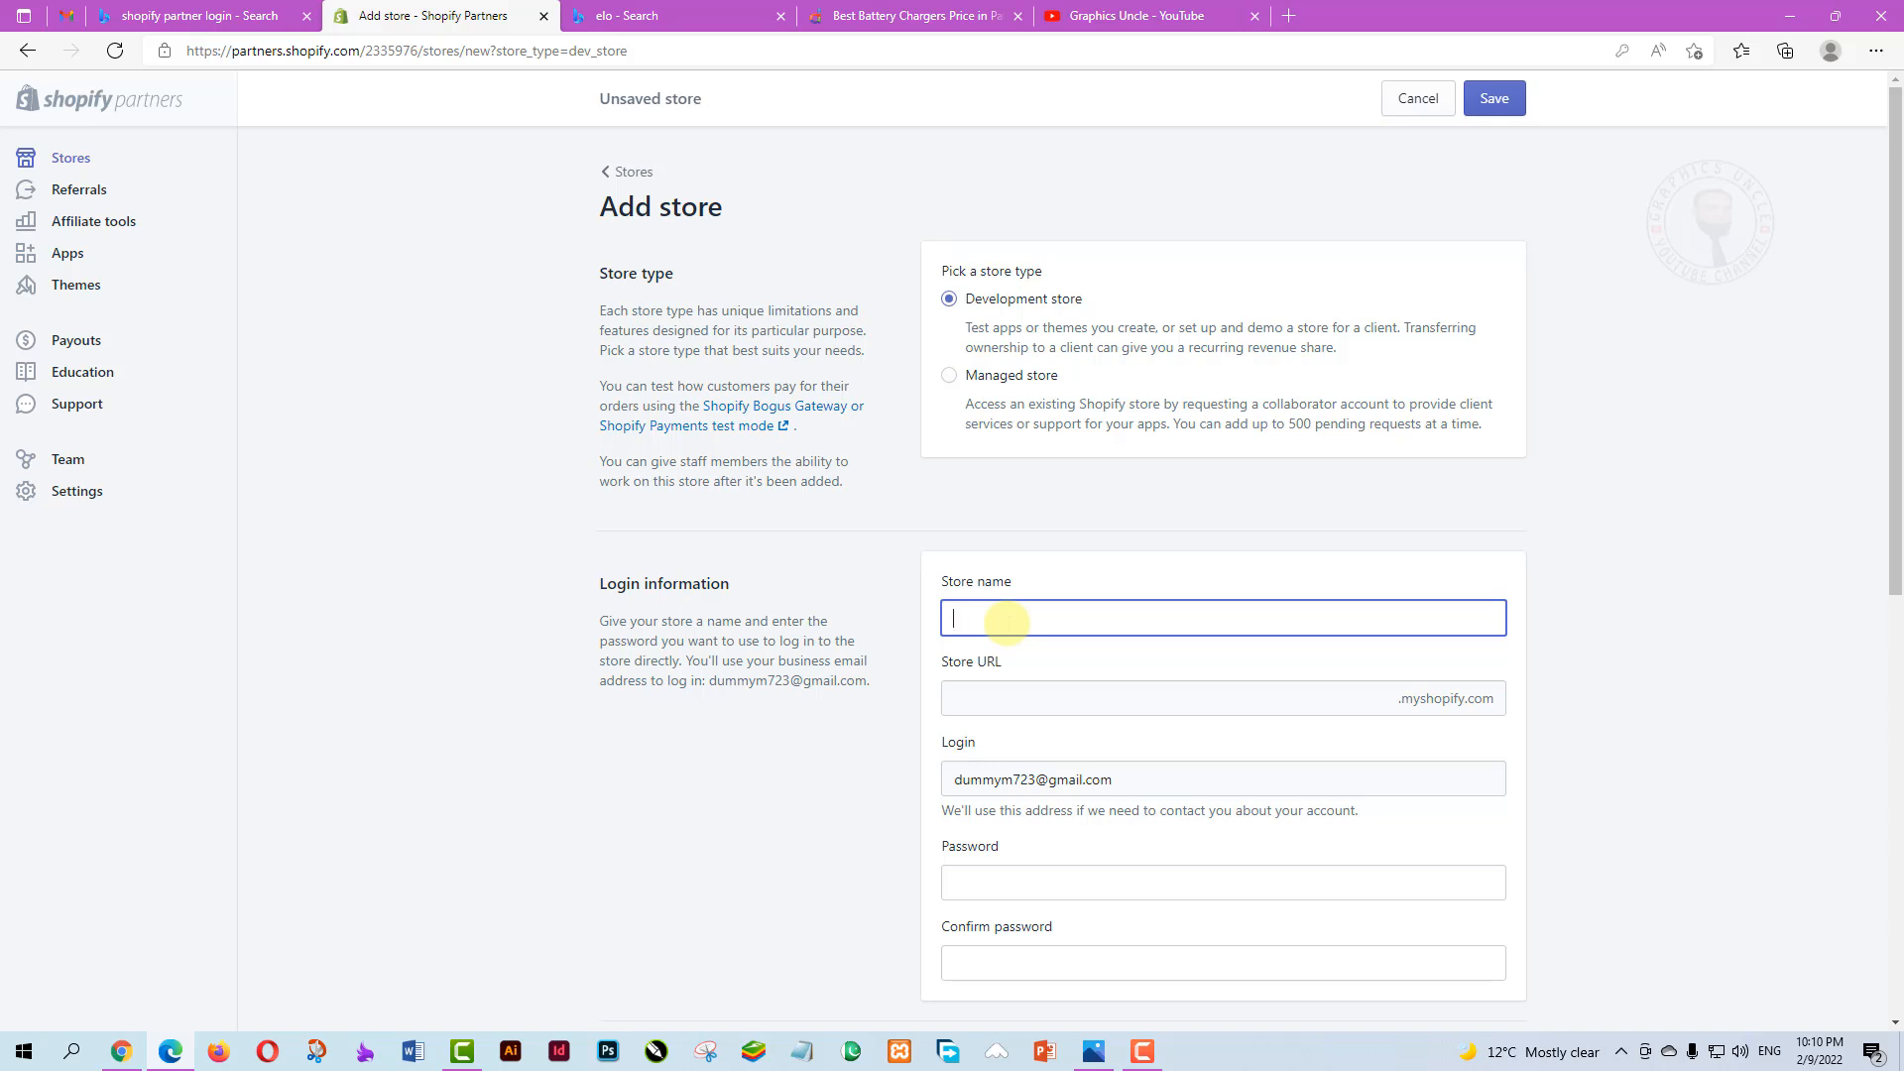
pyautogui.write('asif k')
pyautogui.scroll(-3, 913, 327)
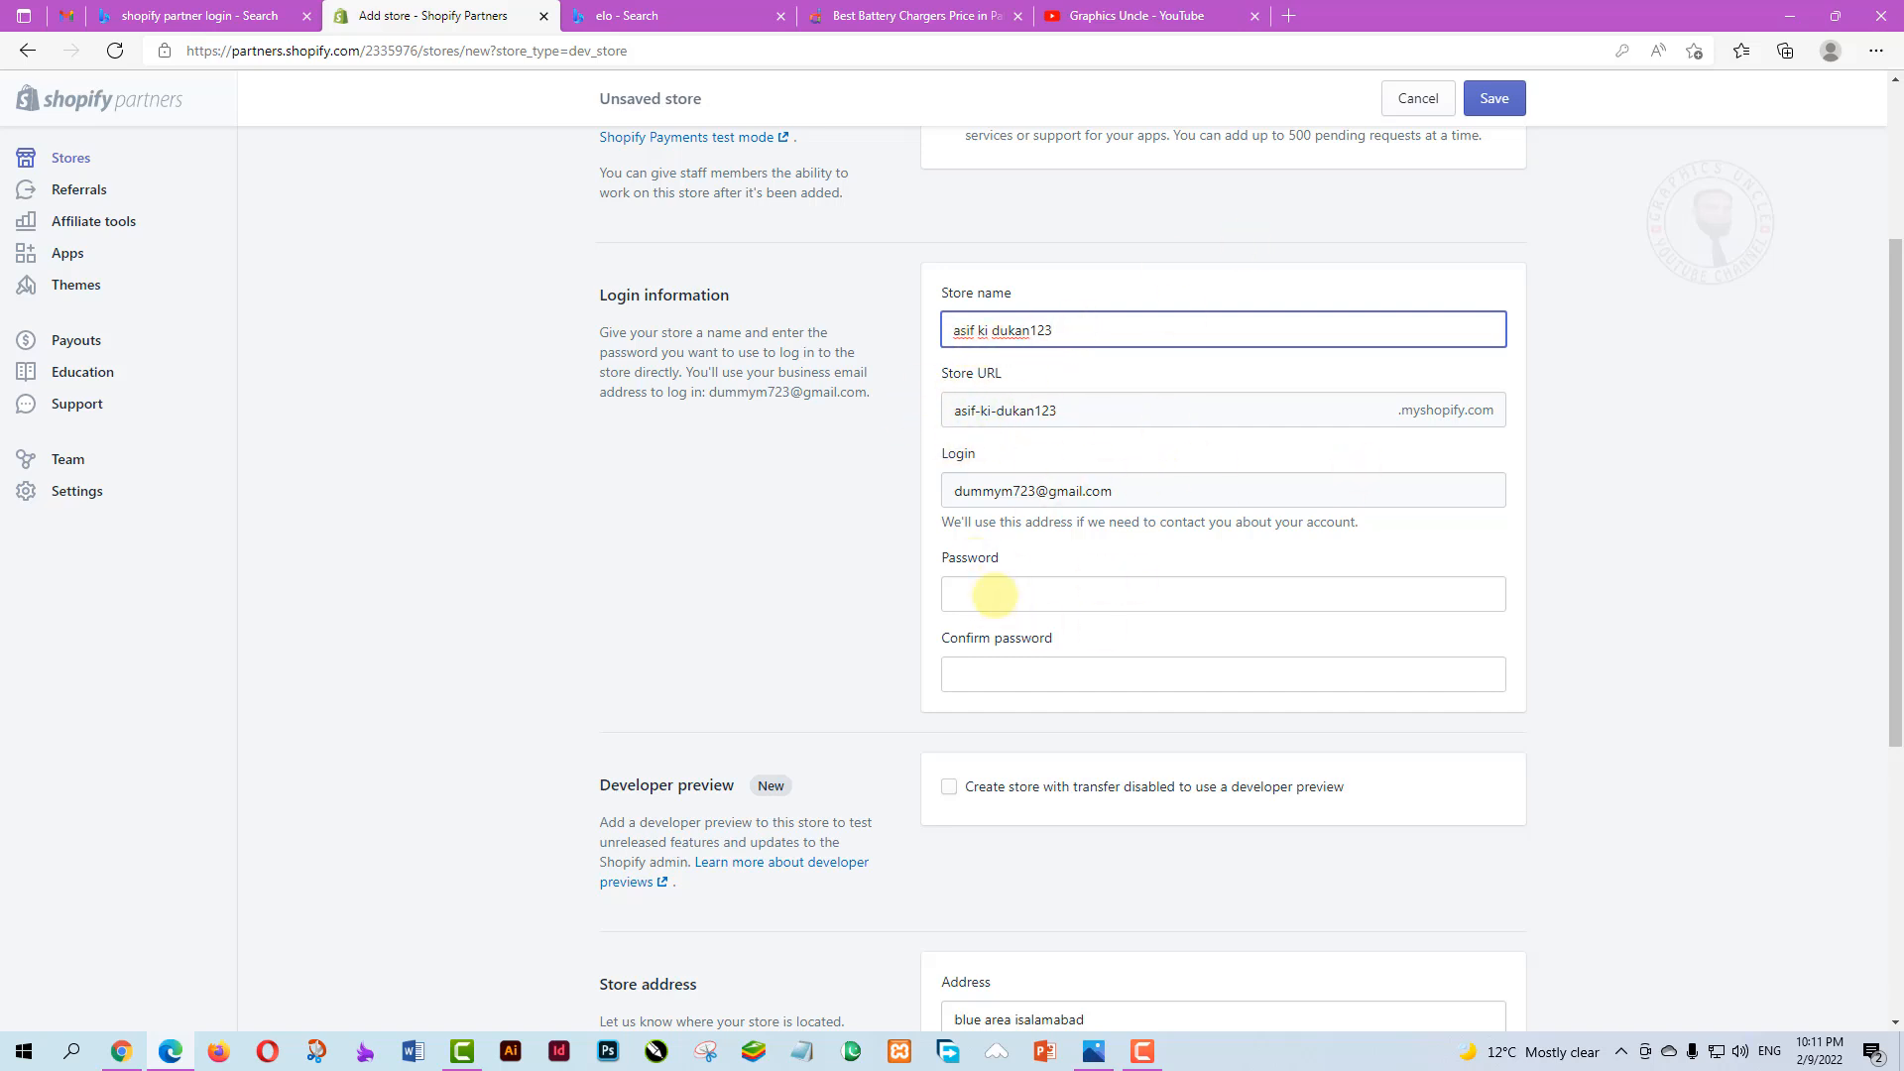
# Enter and confirm the store password, pick 'Build a new store for a client', and save
pyautogui.click(995, 594)
pyautogui.write('123')
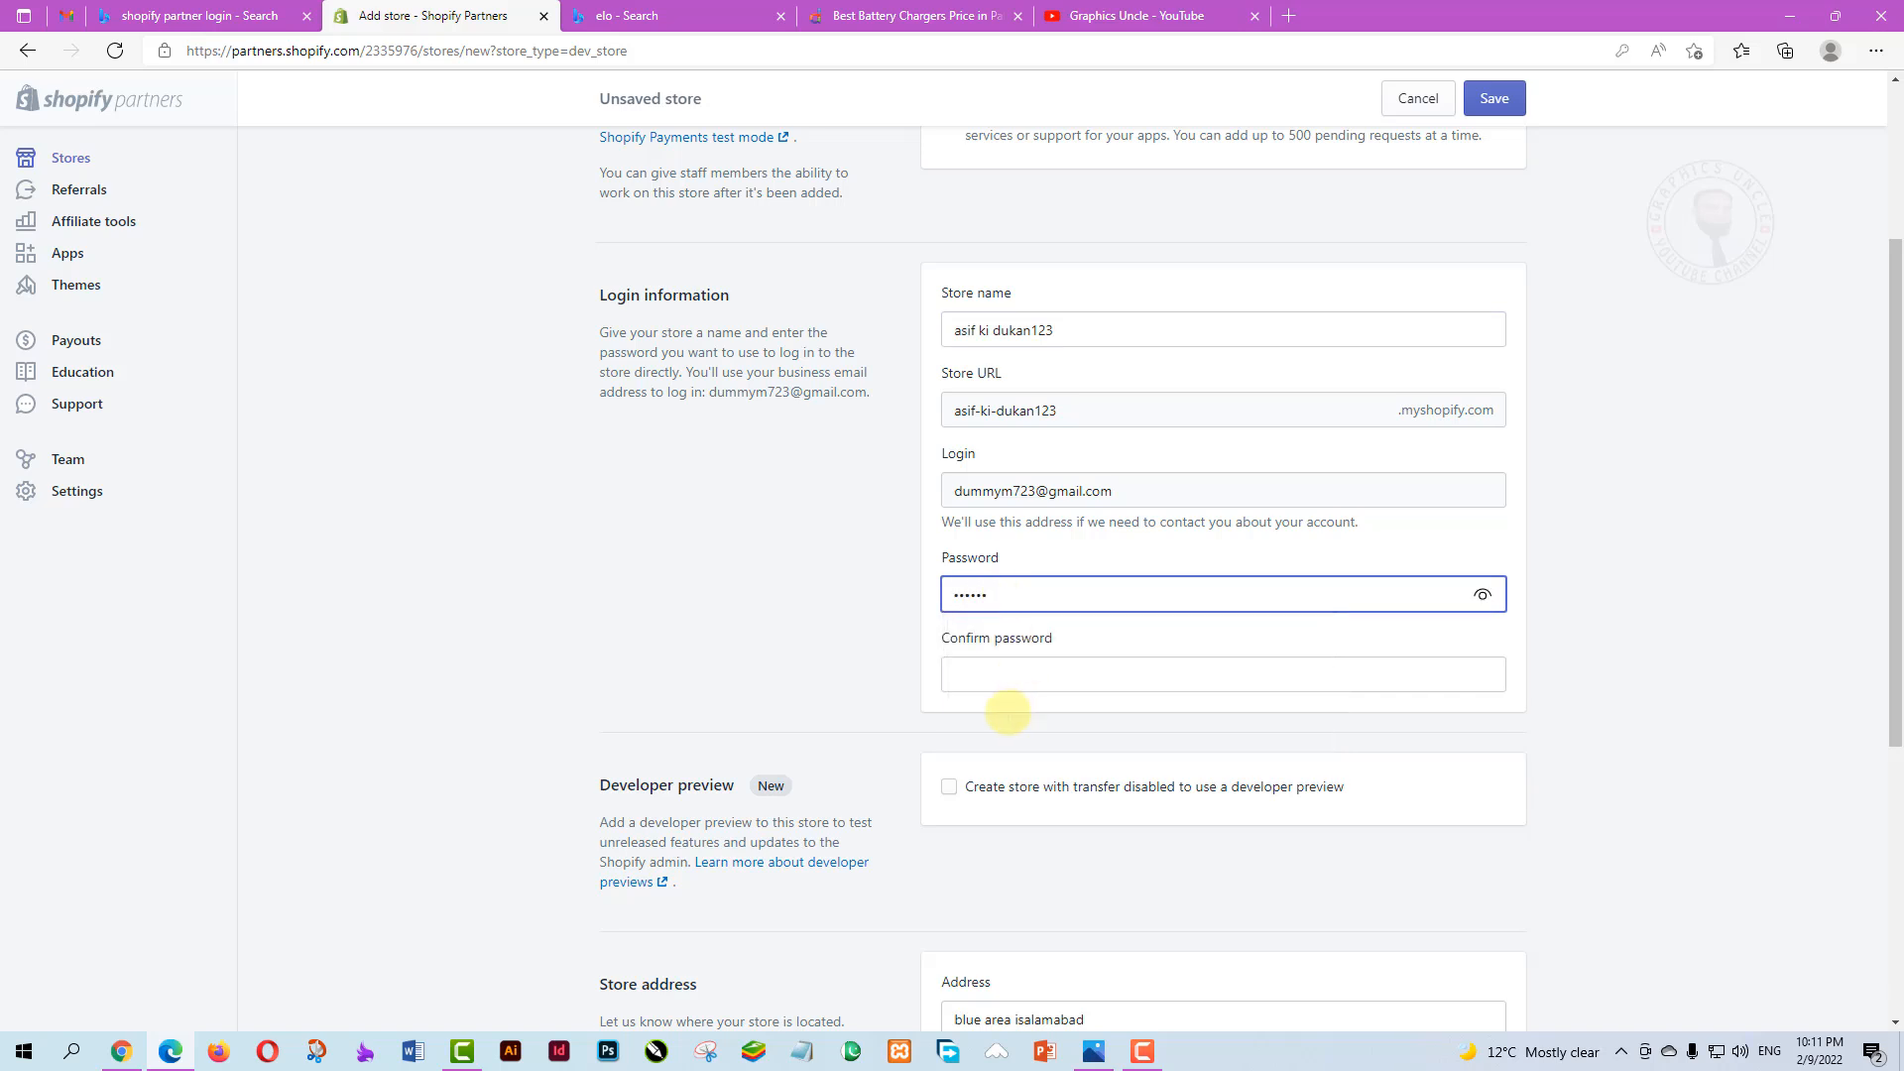
pyautogui.click(993, 674)
pyautogui.write('123')
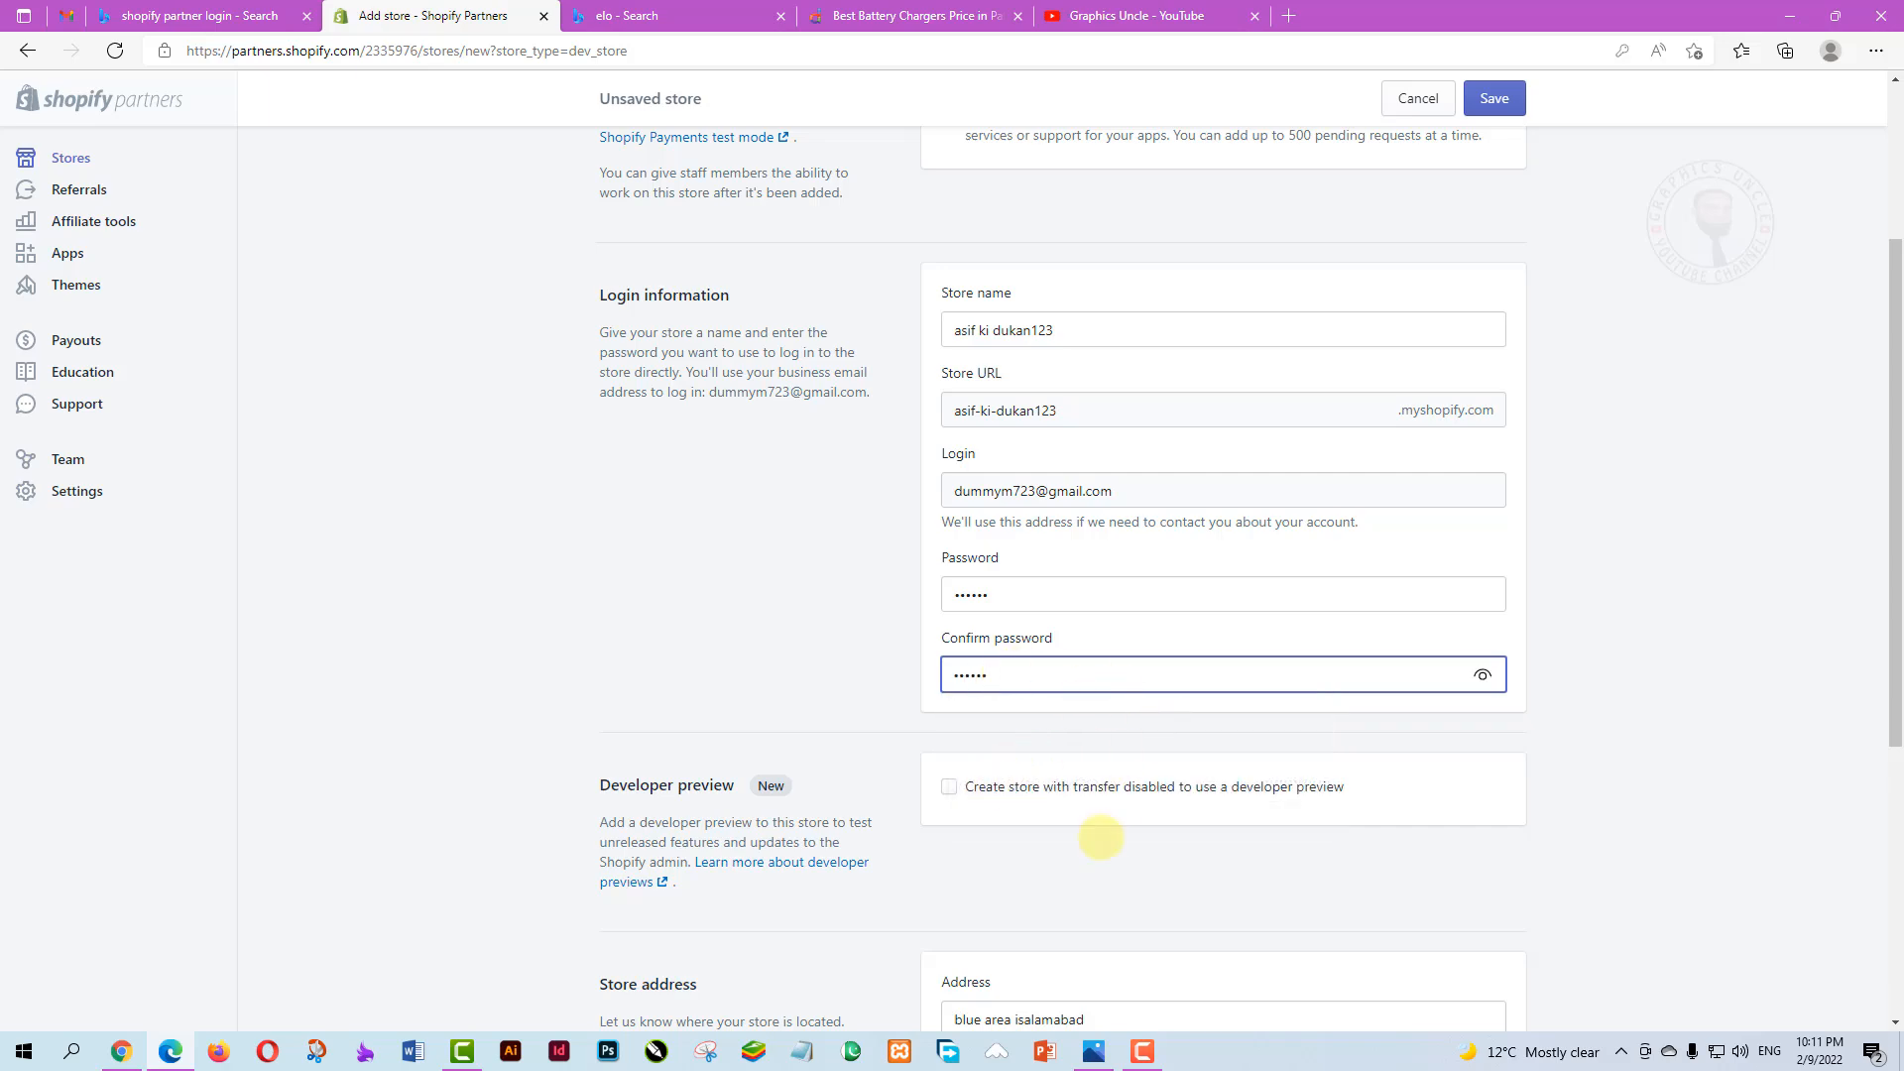
pyautogui.scroll(-3, 952, 744)
pyautogui.scroll(-2, 1091, 873)
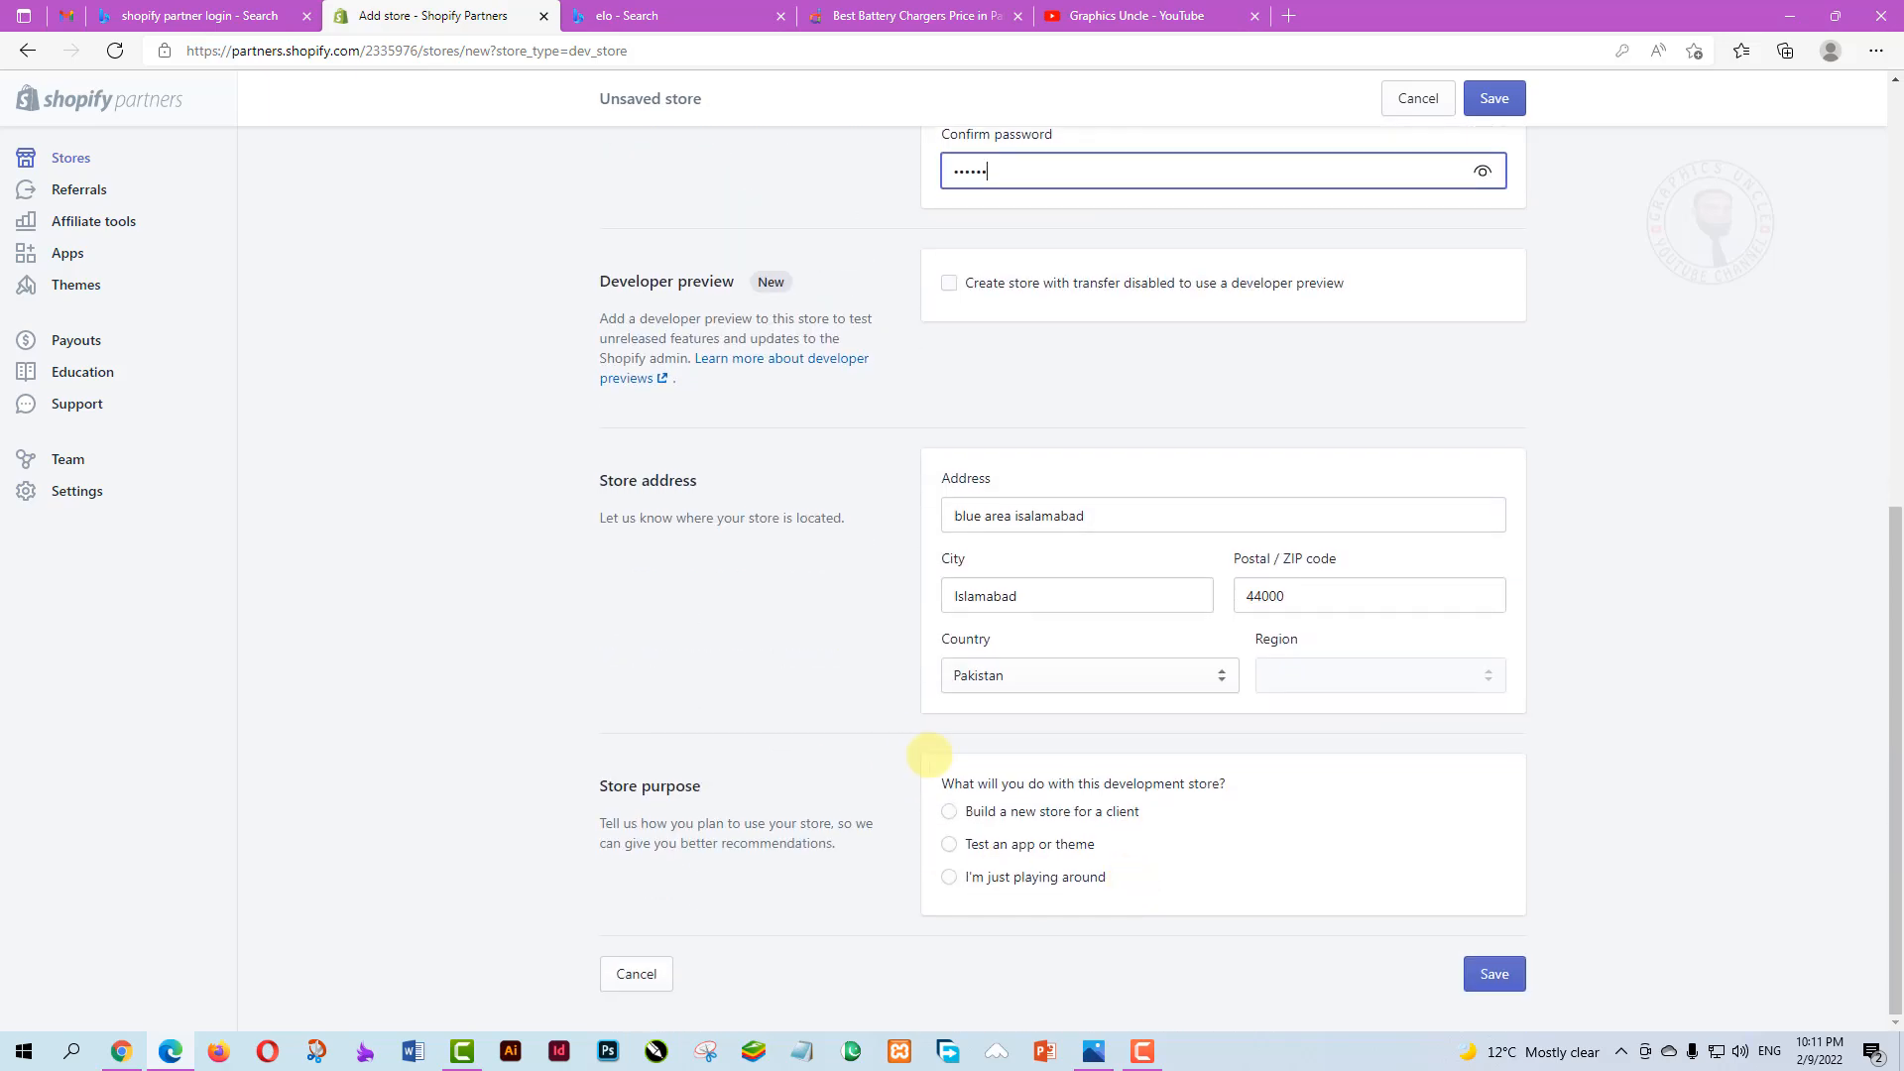
pyautogui.click(950, 811)
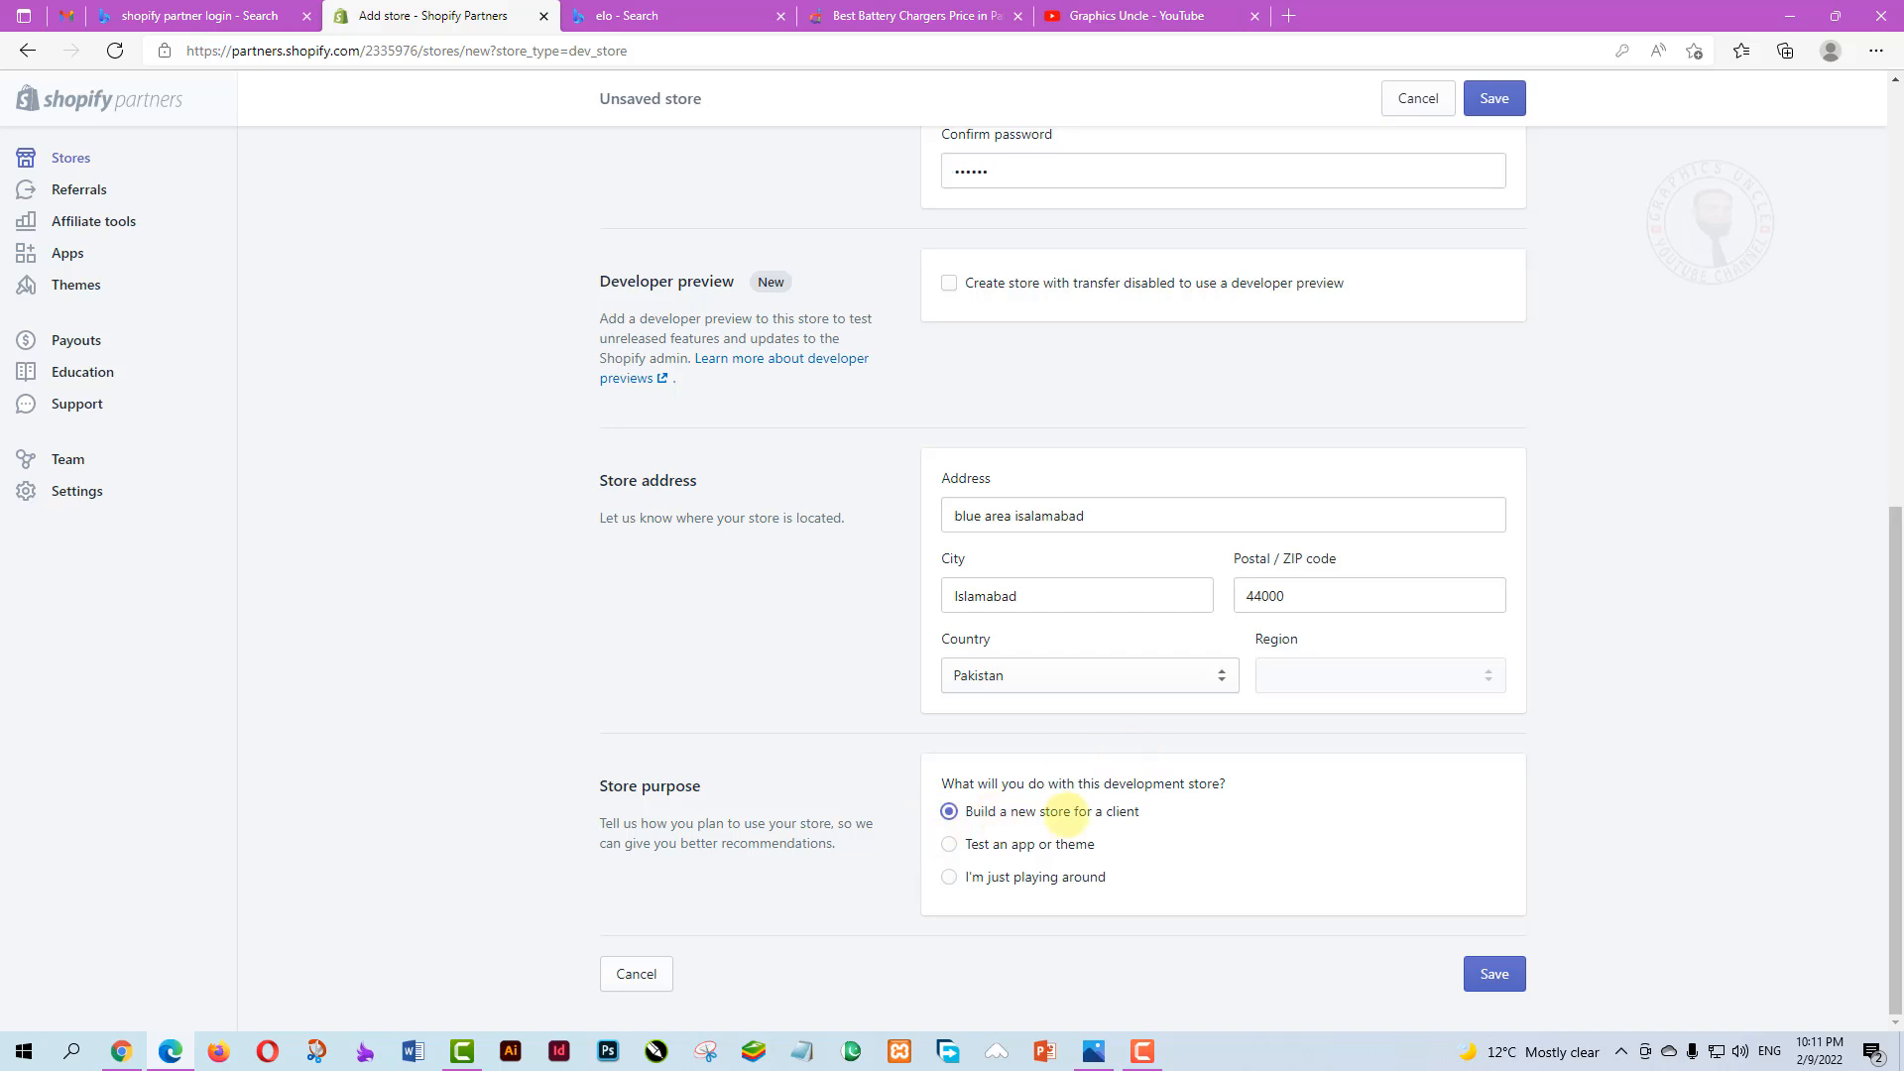
pyautogui.click(1498, 972)
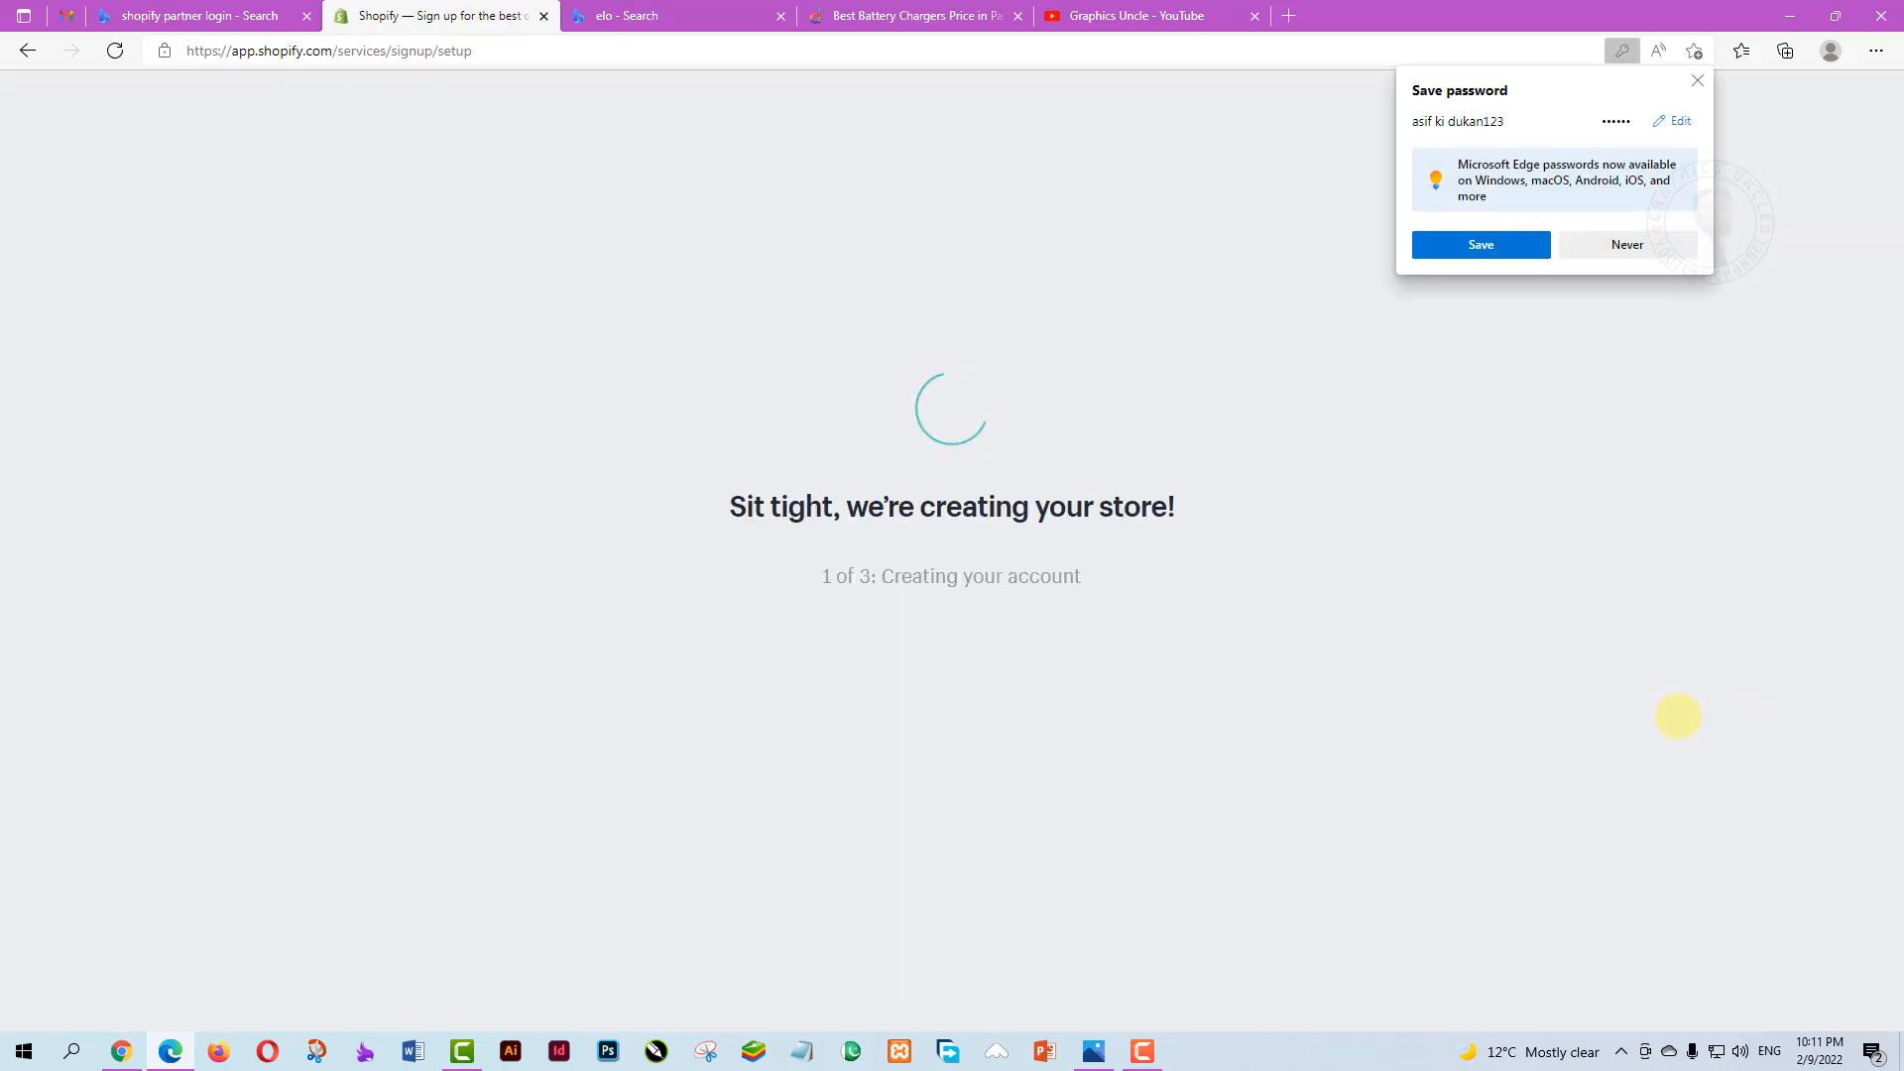
# Let Edge save the store password, then dismiss the follow-up notice with Maybe later
pyautogui.click(1481, 245)
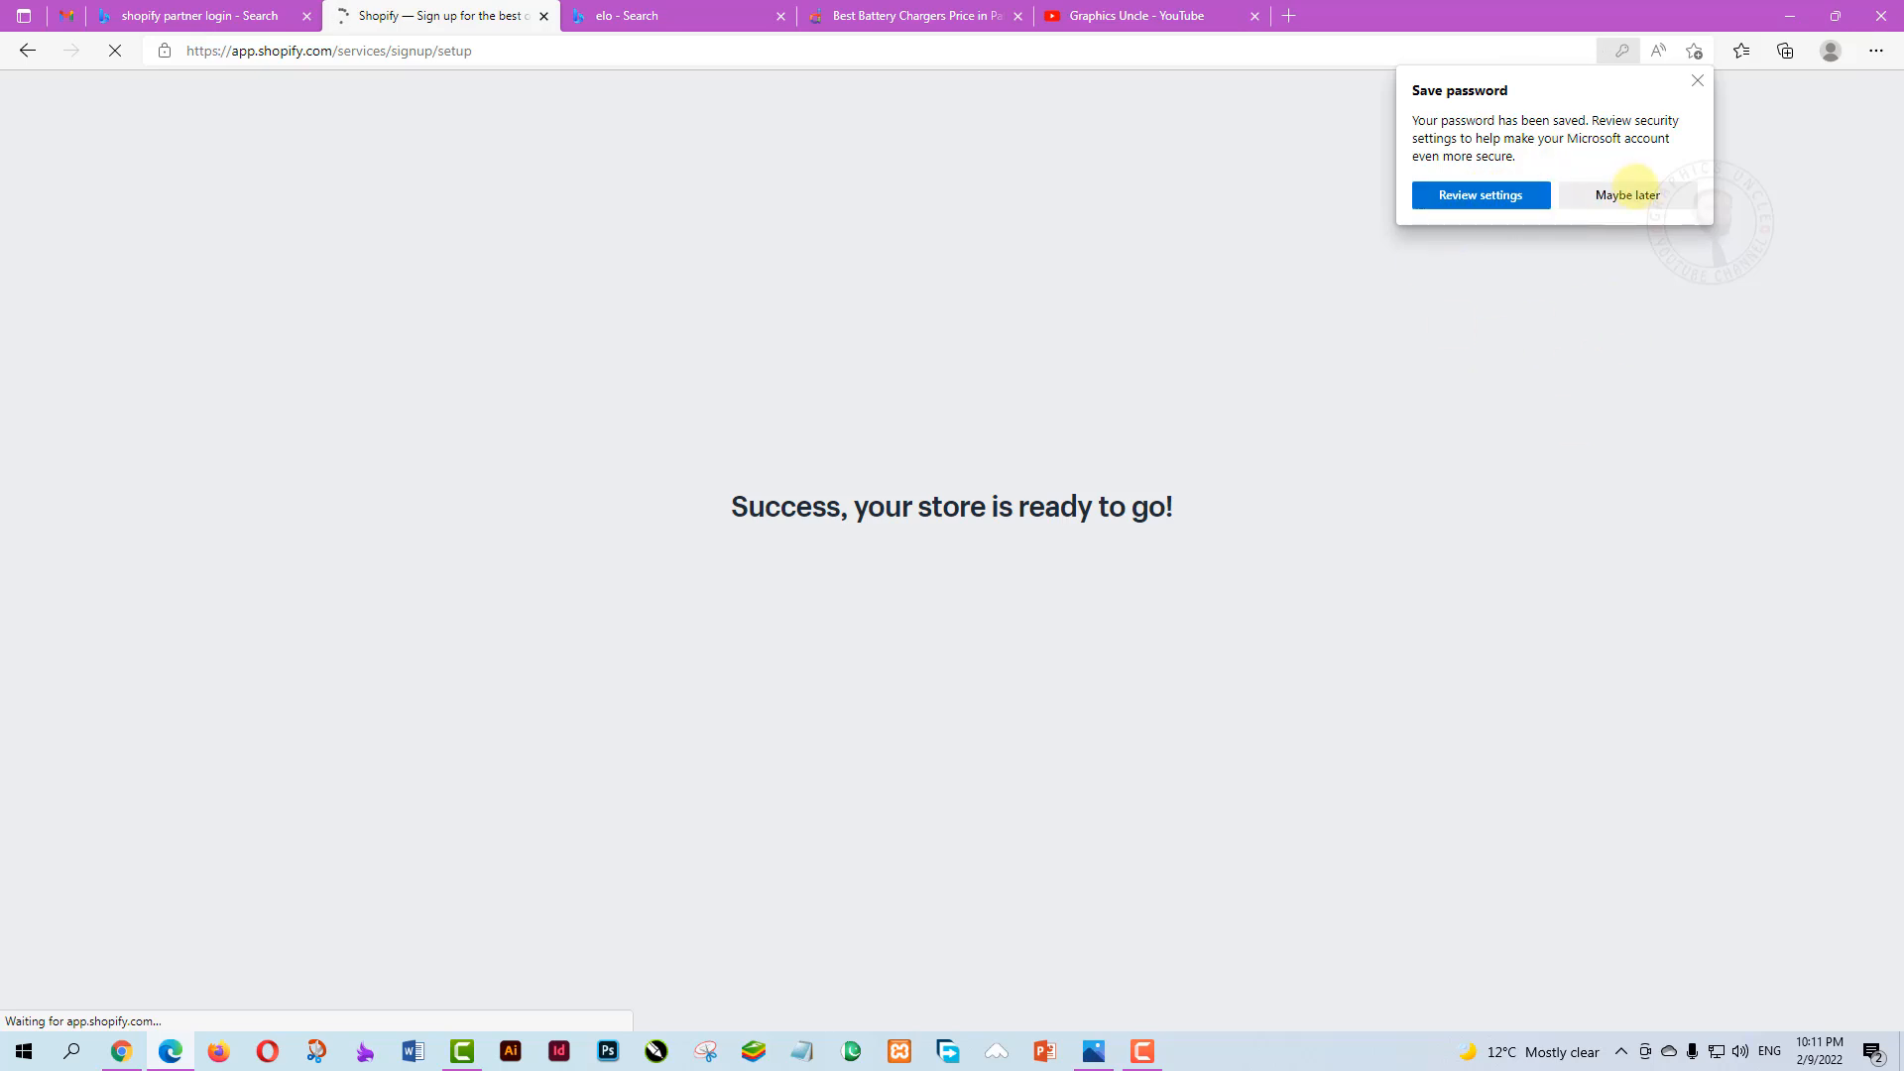
pyautogui.click(1634, 196)
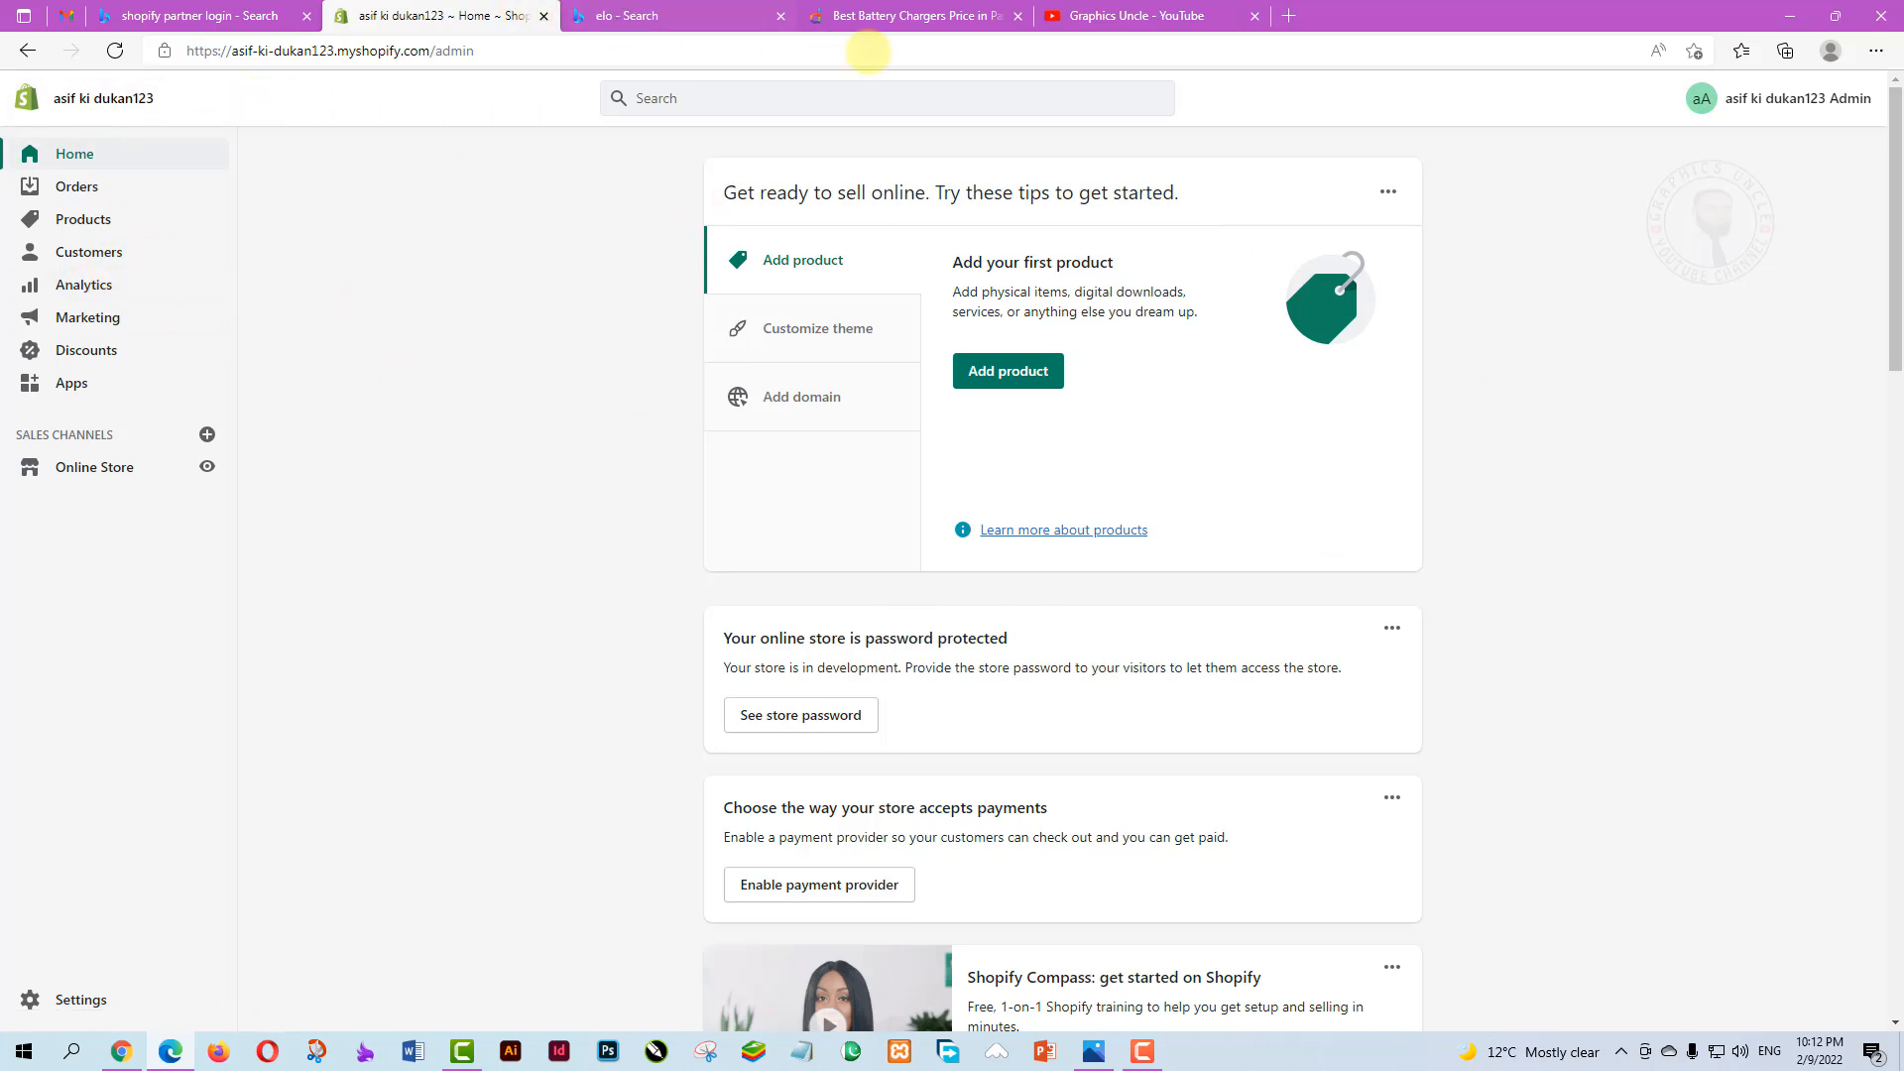
# Check the store account menu, then return to the Partners stores list to open Clothing Store99
pyautogui.click(1761, 101)
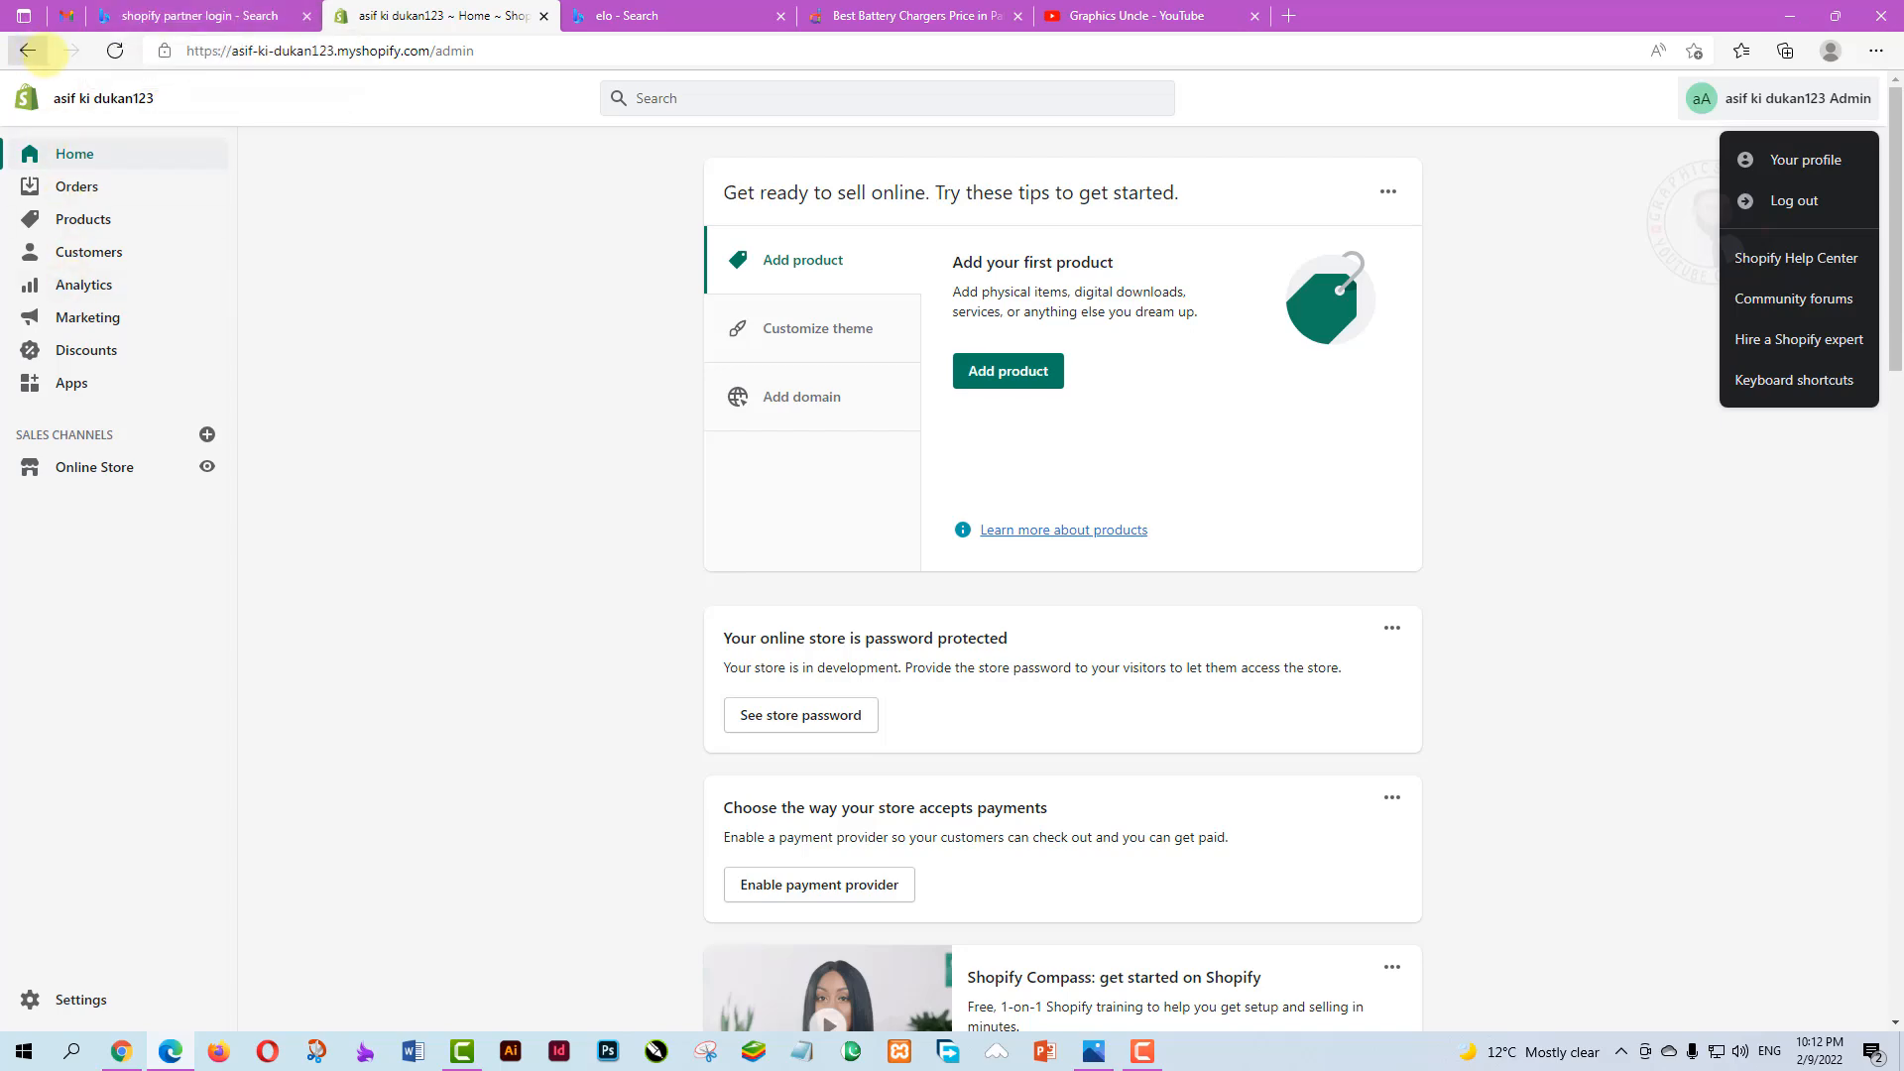
pyautogui.click(177, 16)
pyautogui.click(436, 16)
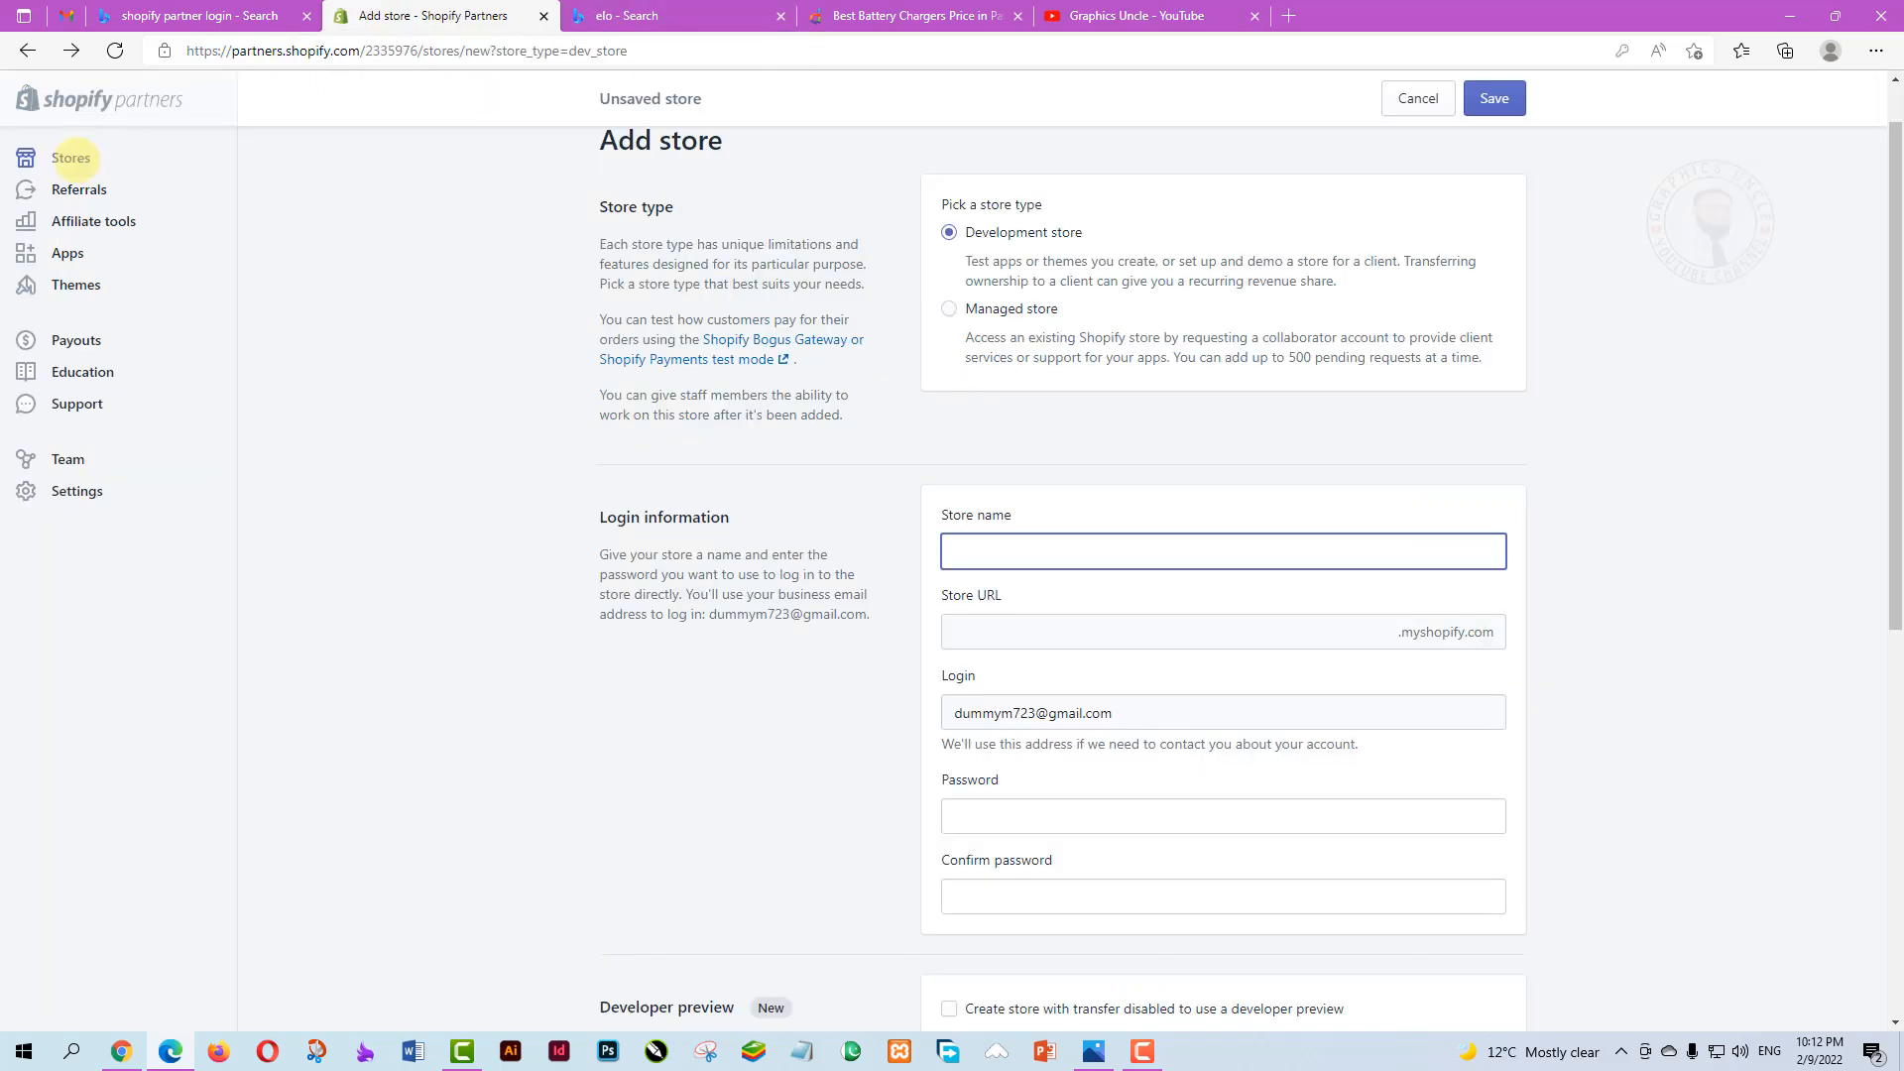
pyautogui.click(76, 159)
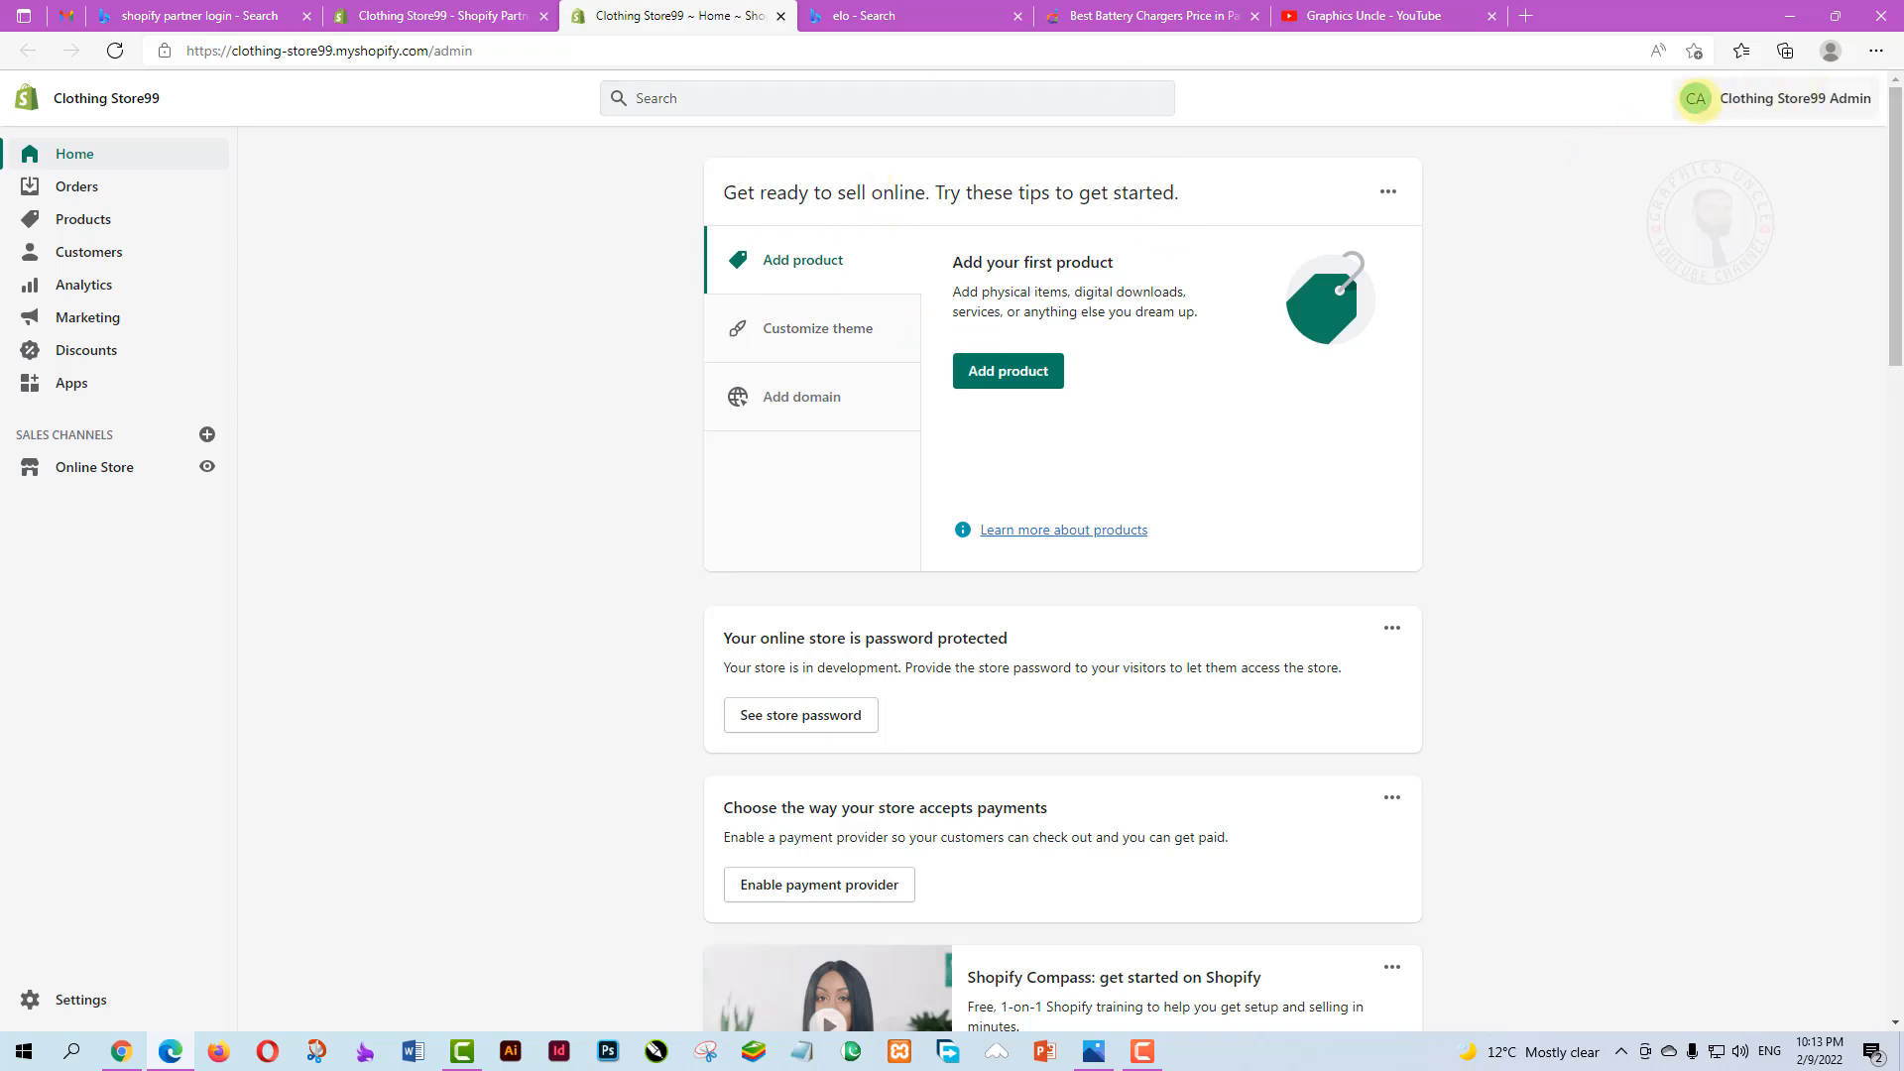
# Check the account options, then open Online Store and view the Clothing Store99 storefront
pyautogui.click(1689, 104)
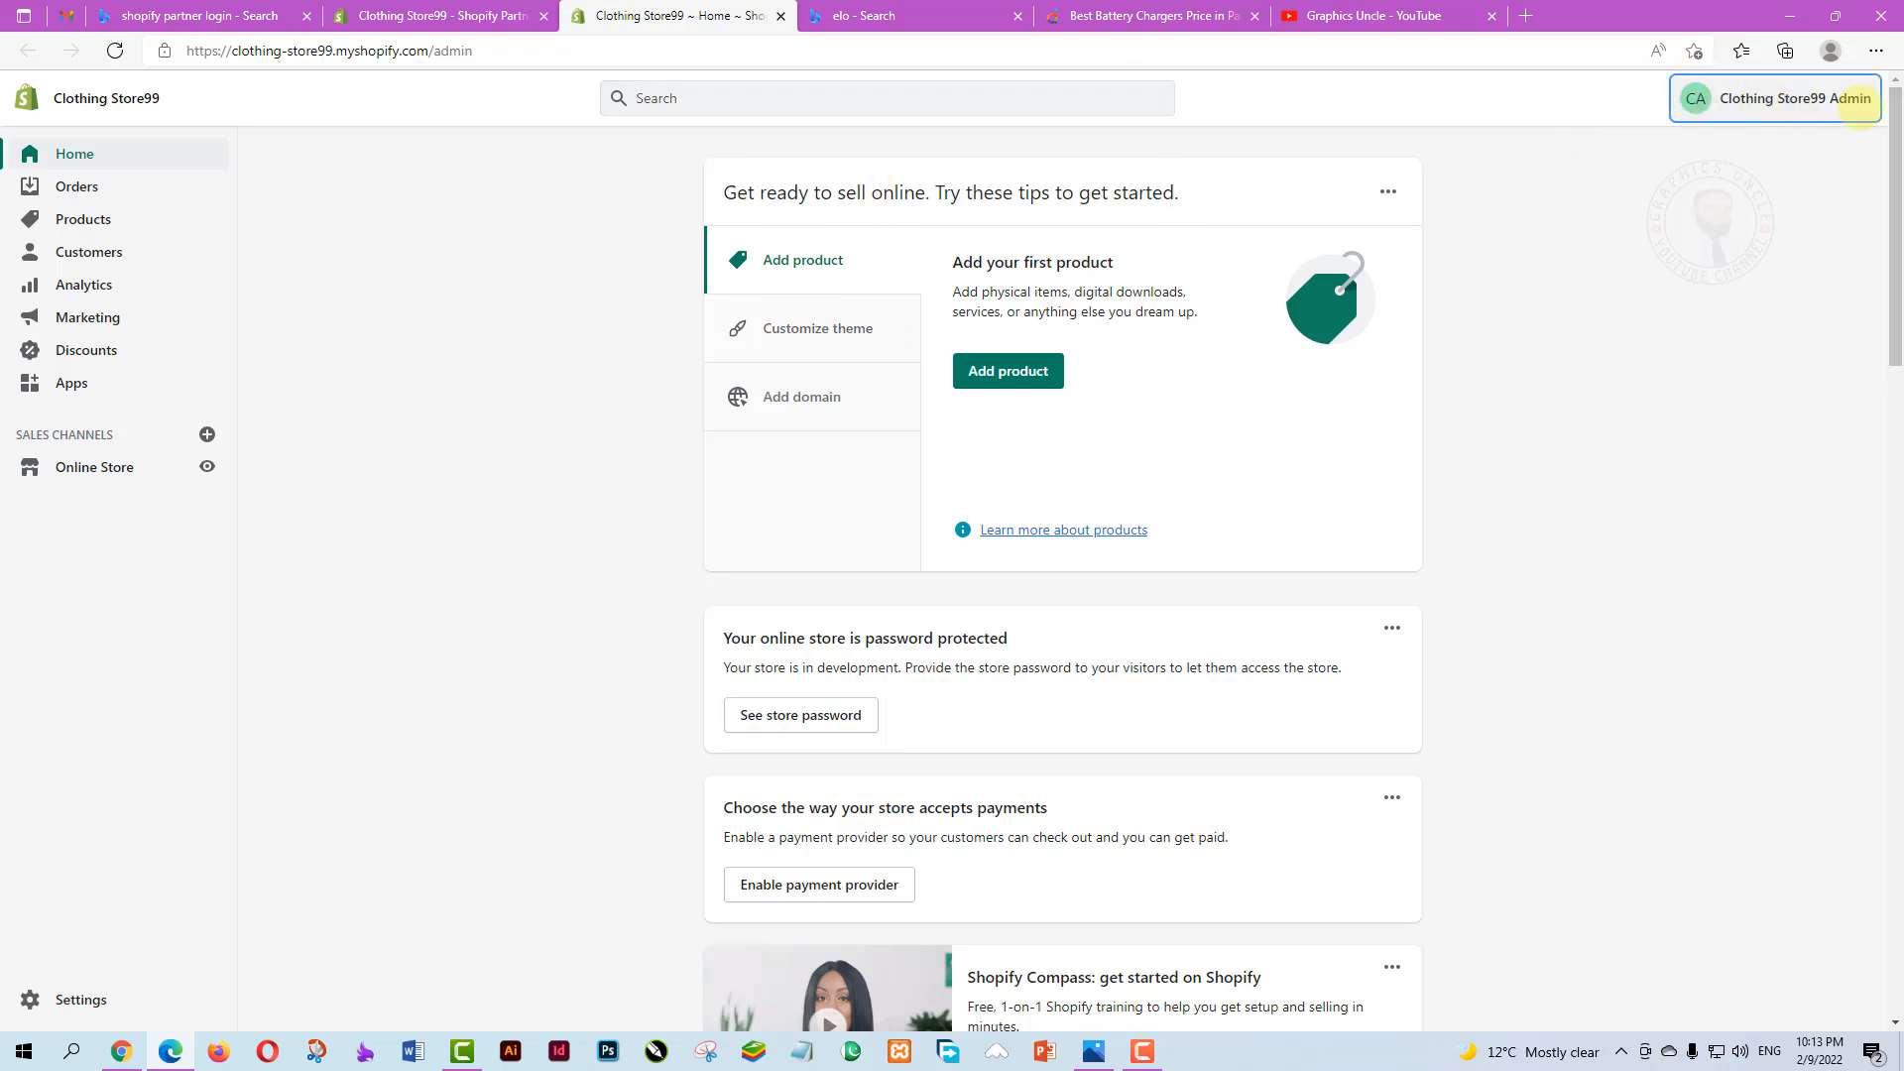
pyautogui.click(1857, 104)
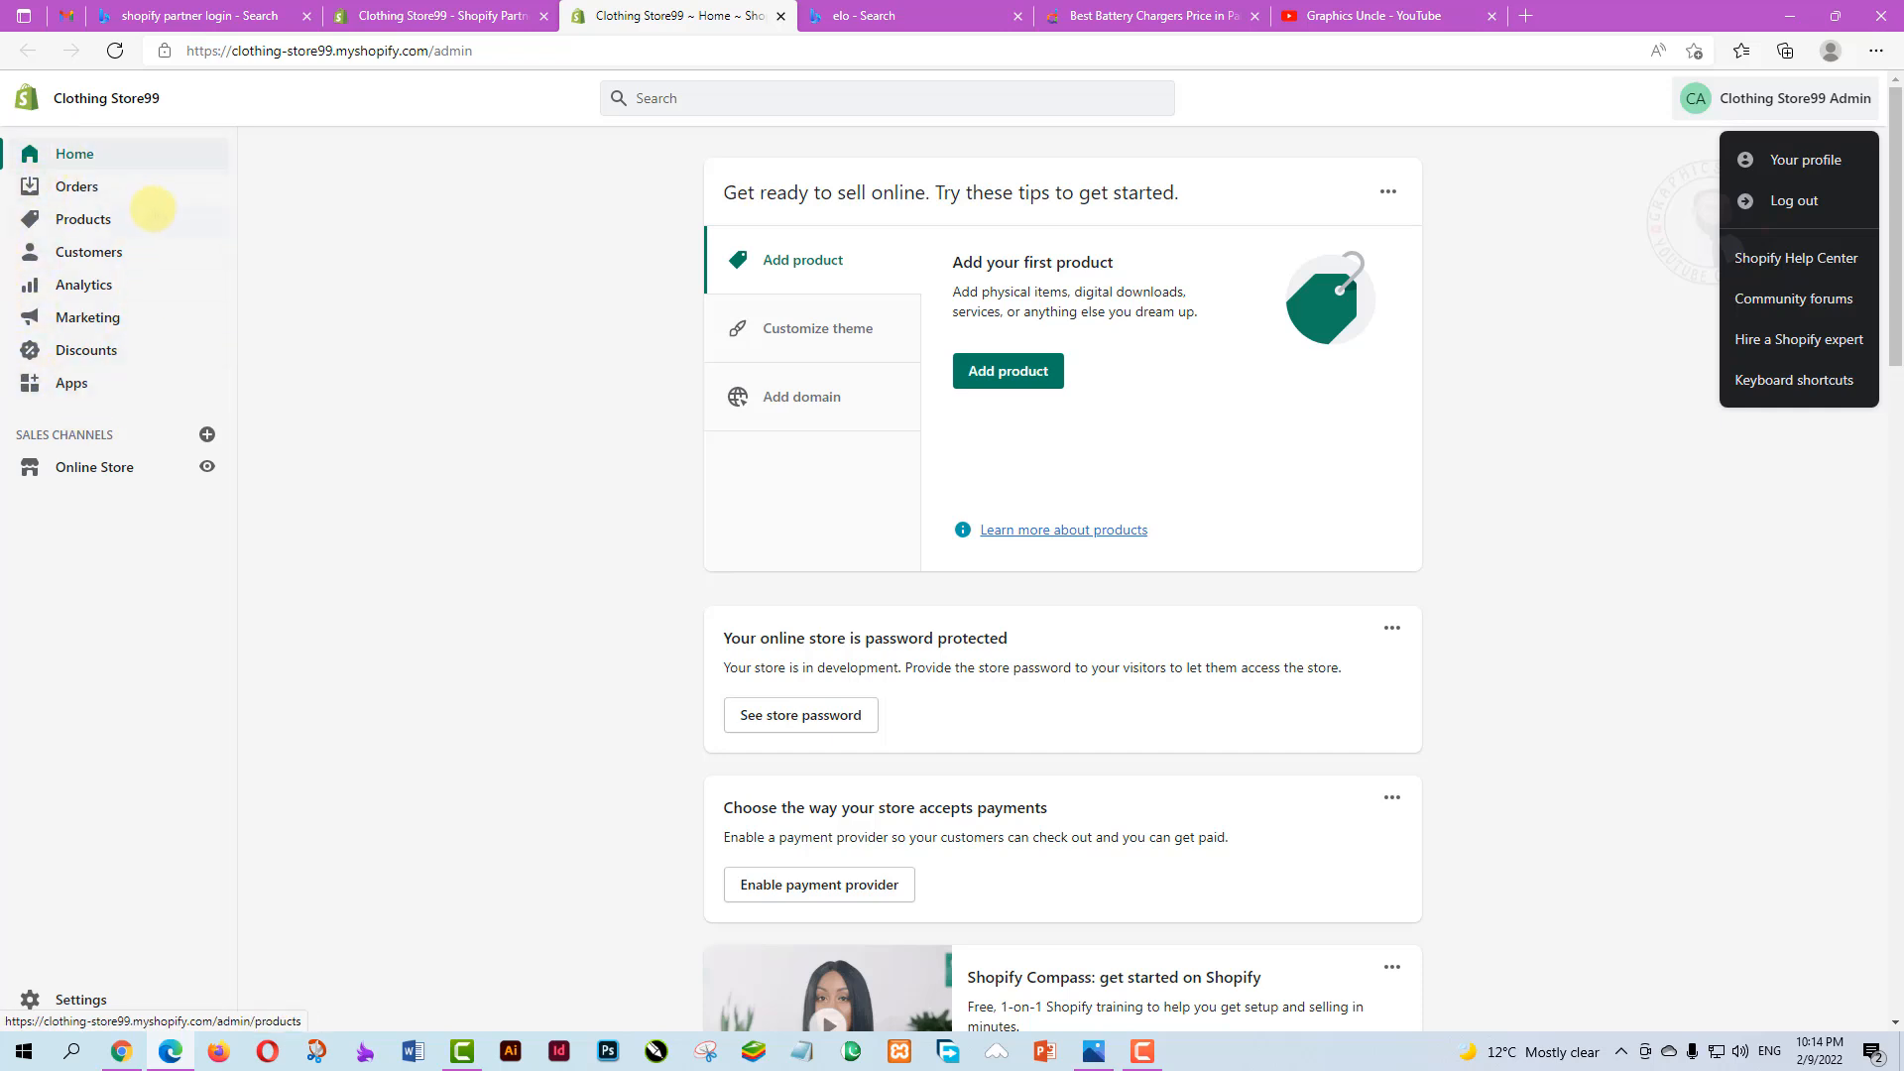
pyautogui.click(1521, 392)
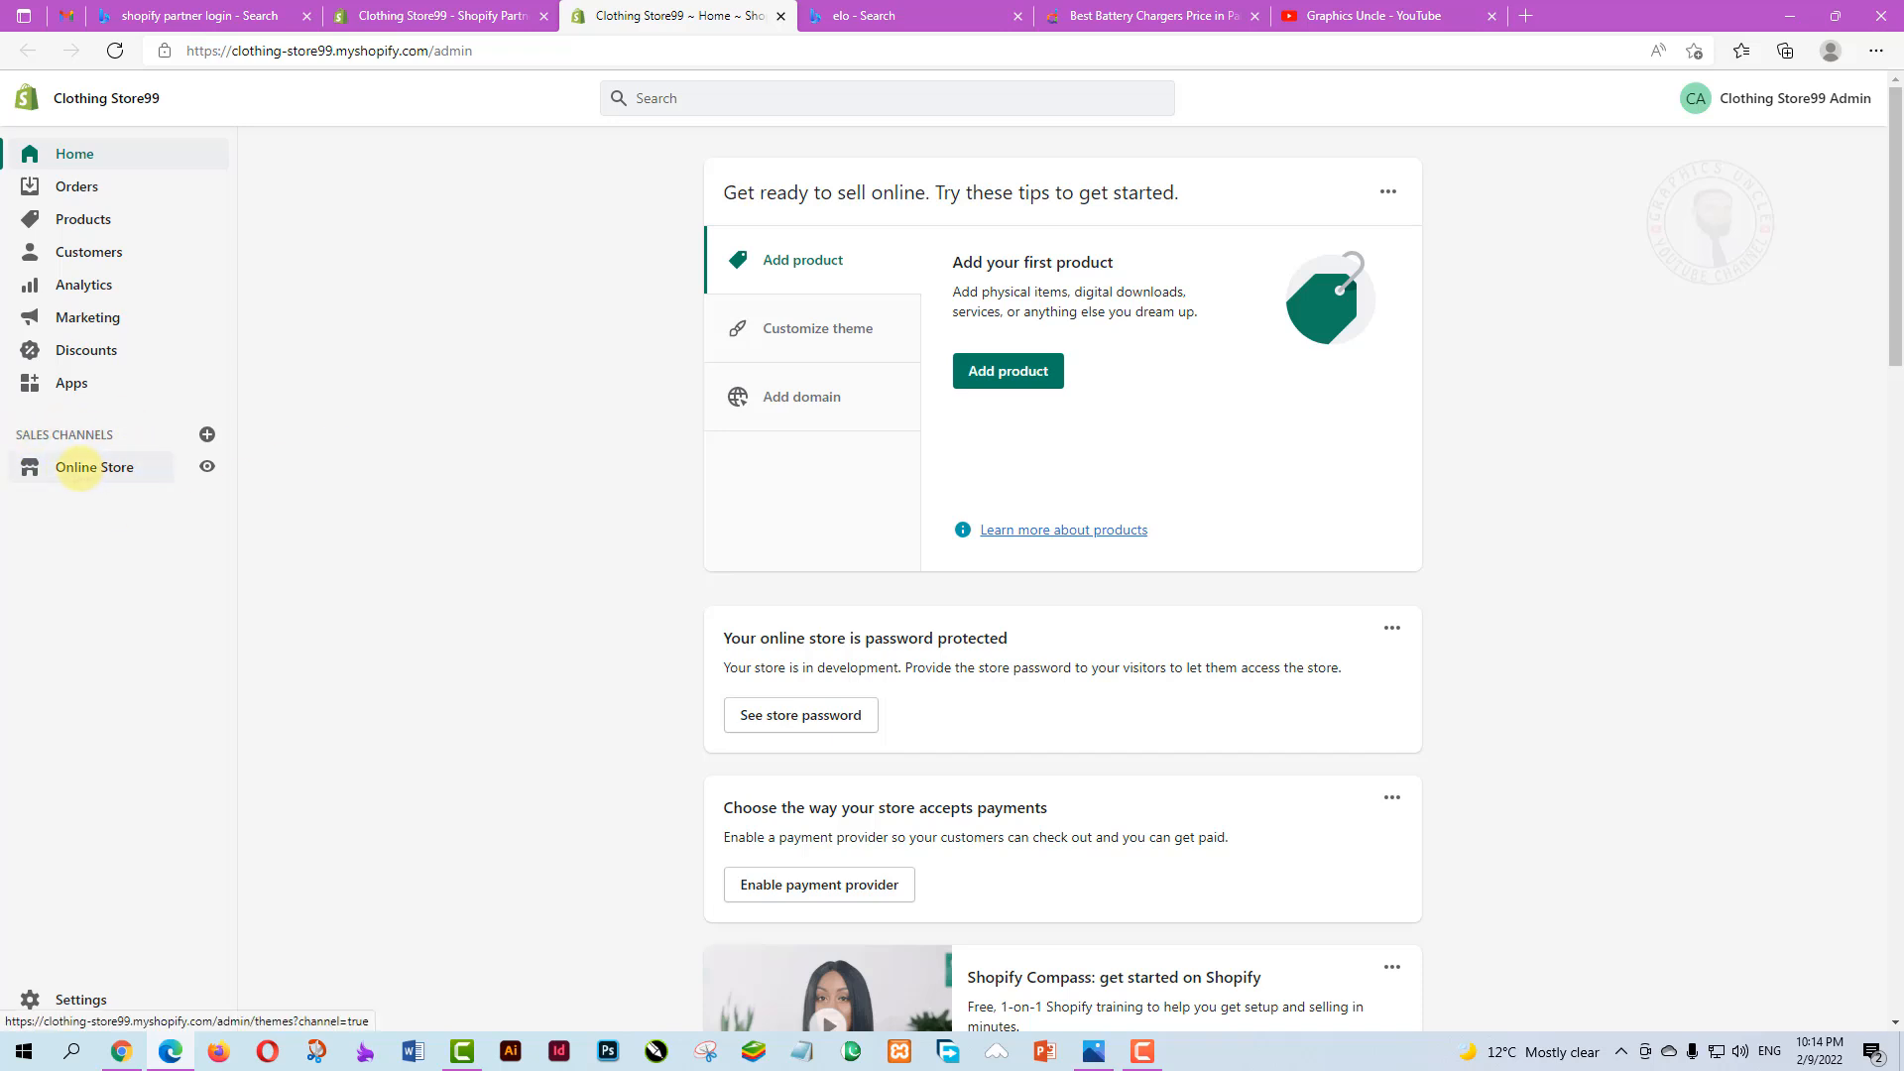
pyautogui.click(79, 467)
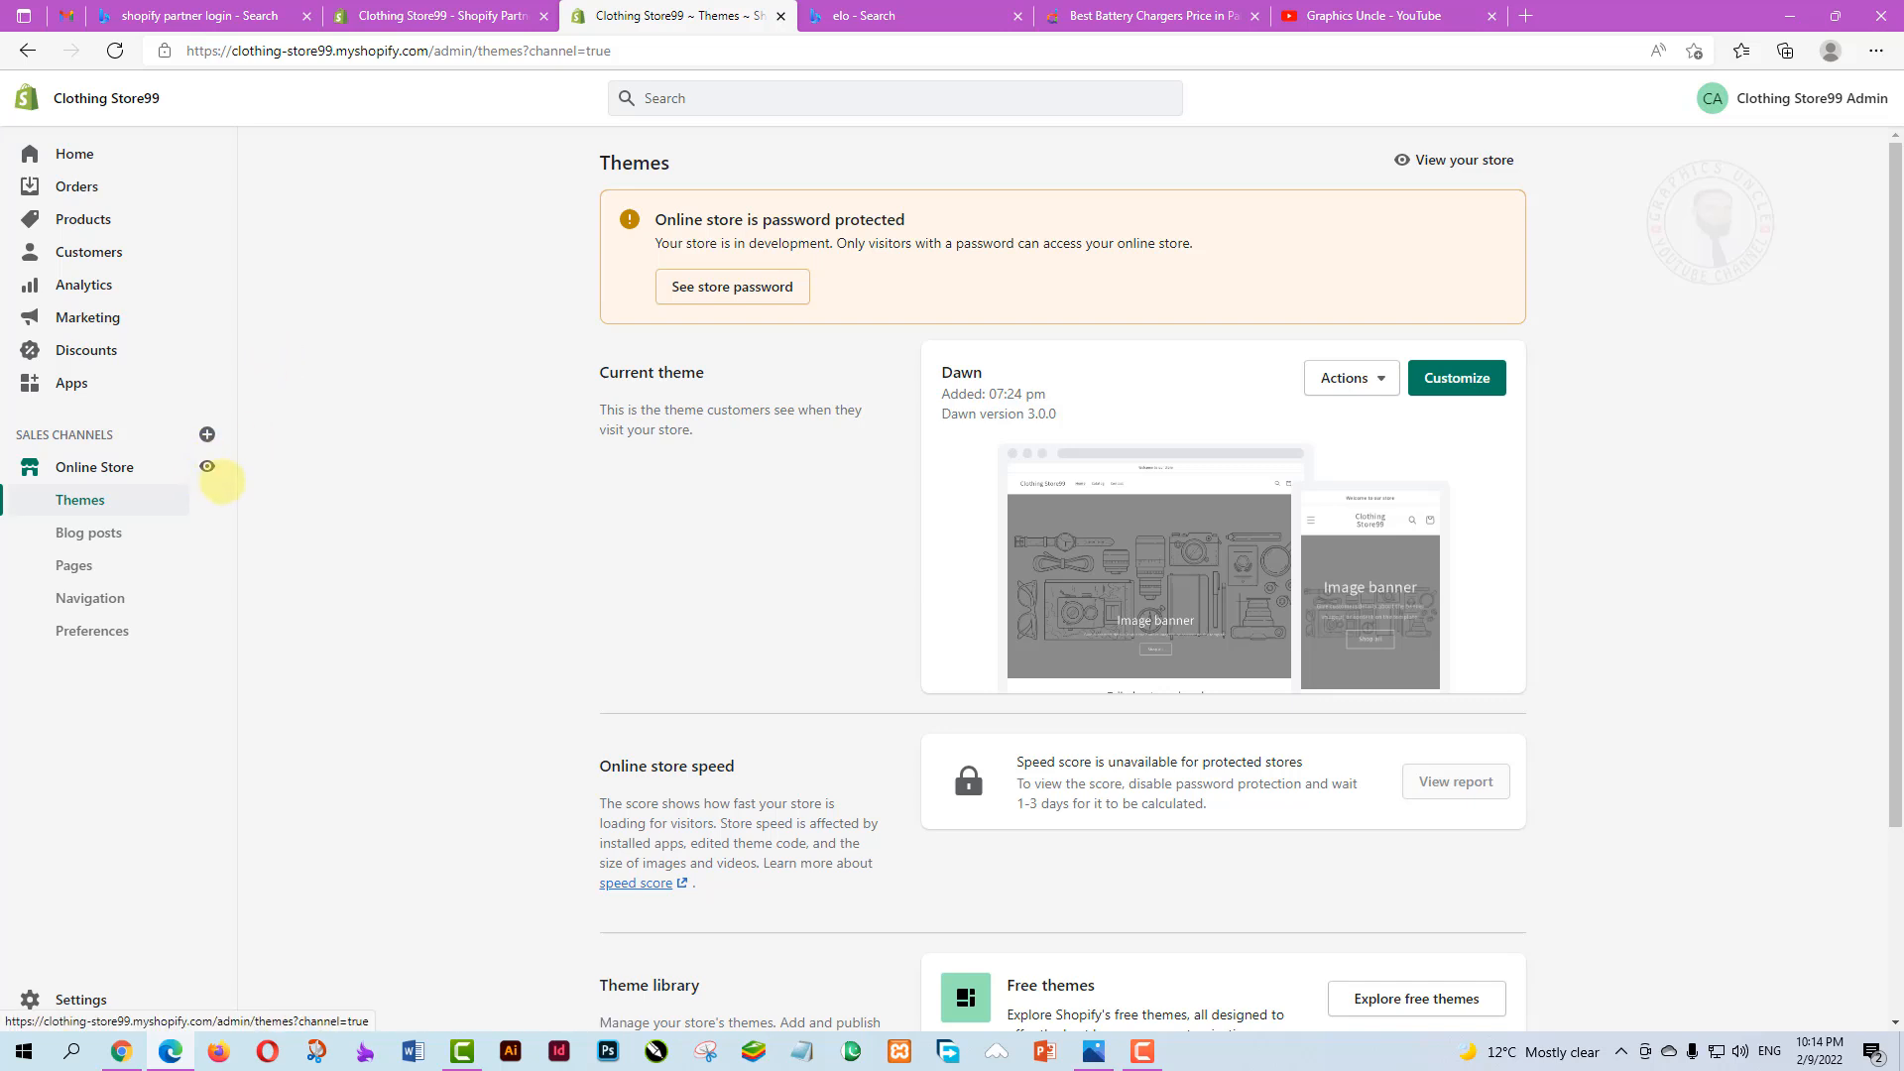
pyautogui.click(206, 466)
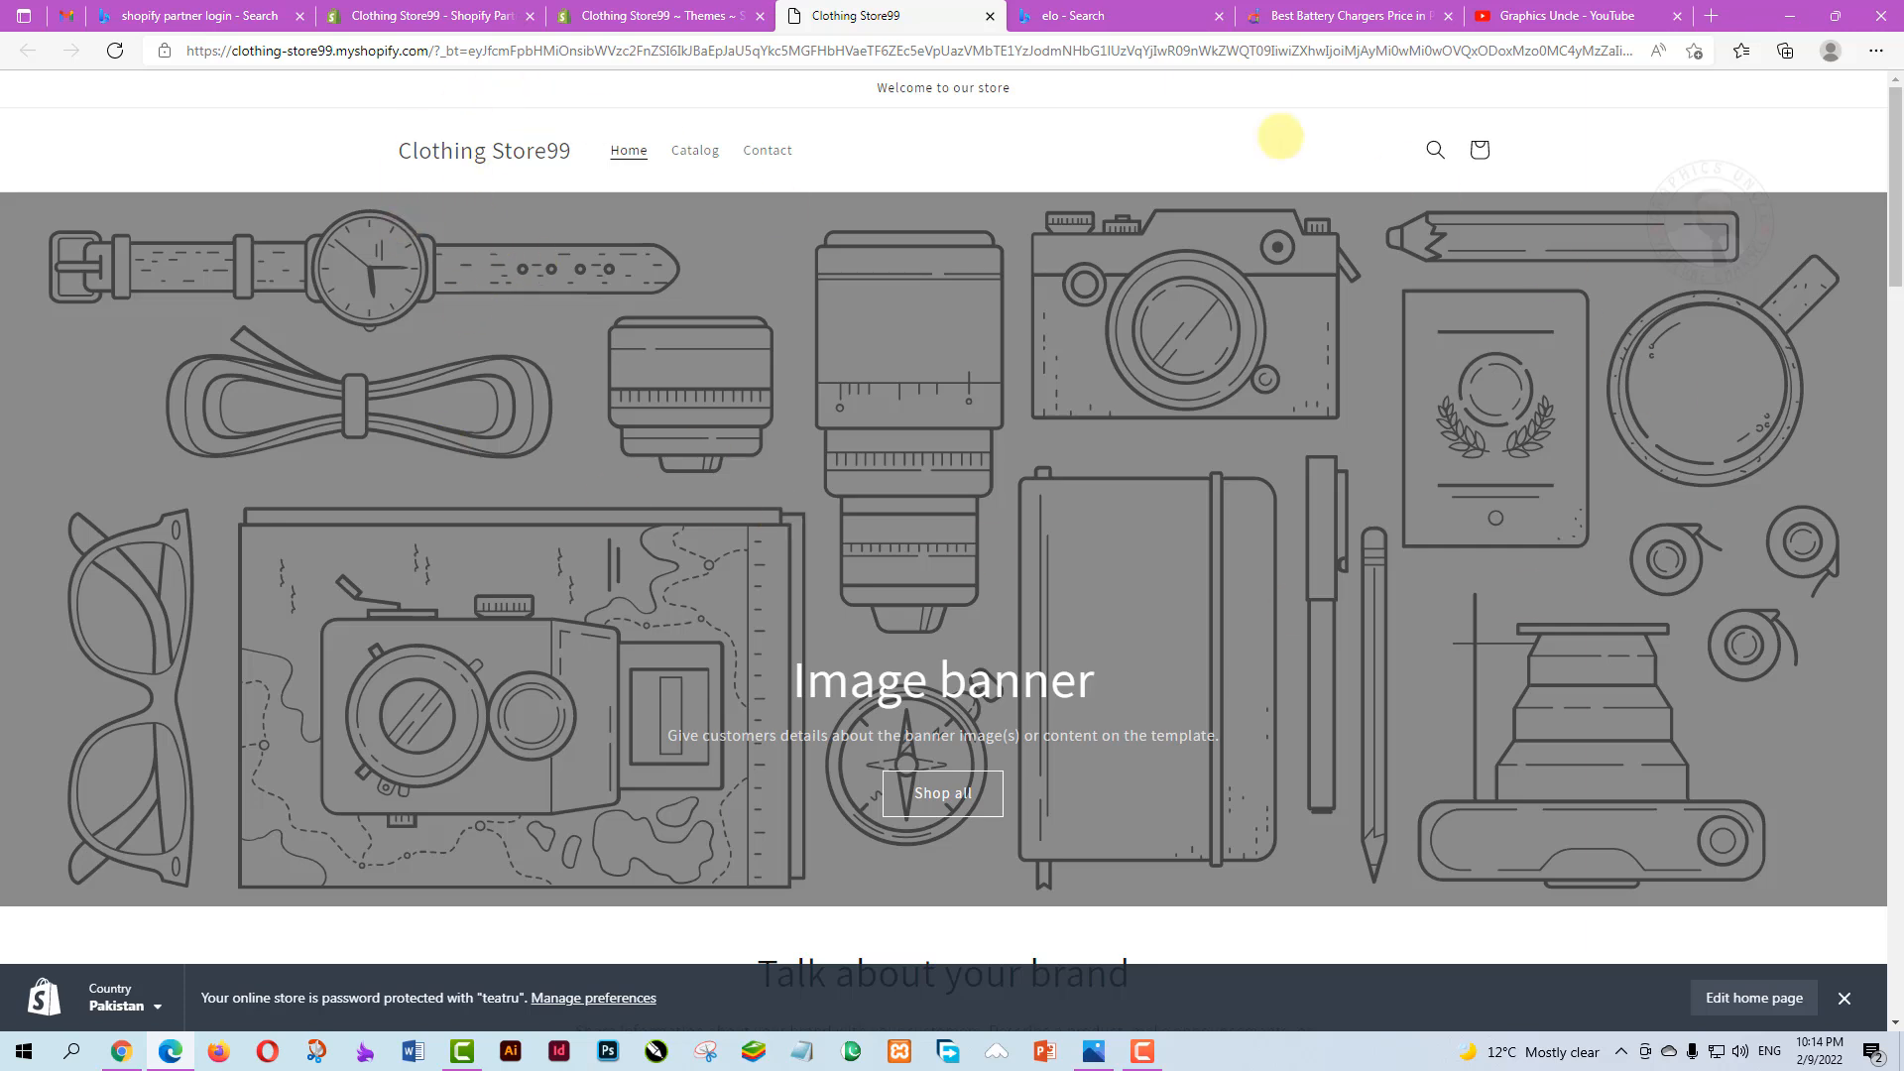
# Reload the storefront home page, then switch to the 'elo' Bing search results tab
pyautogui.click(623, 155)
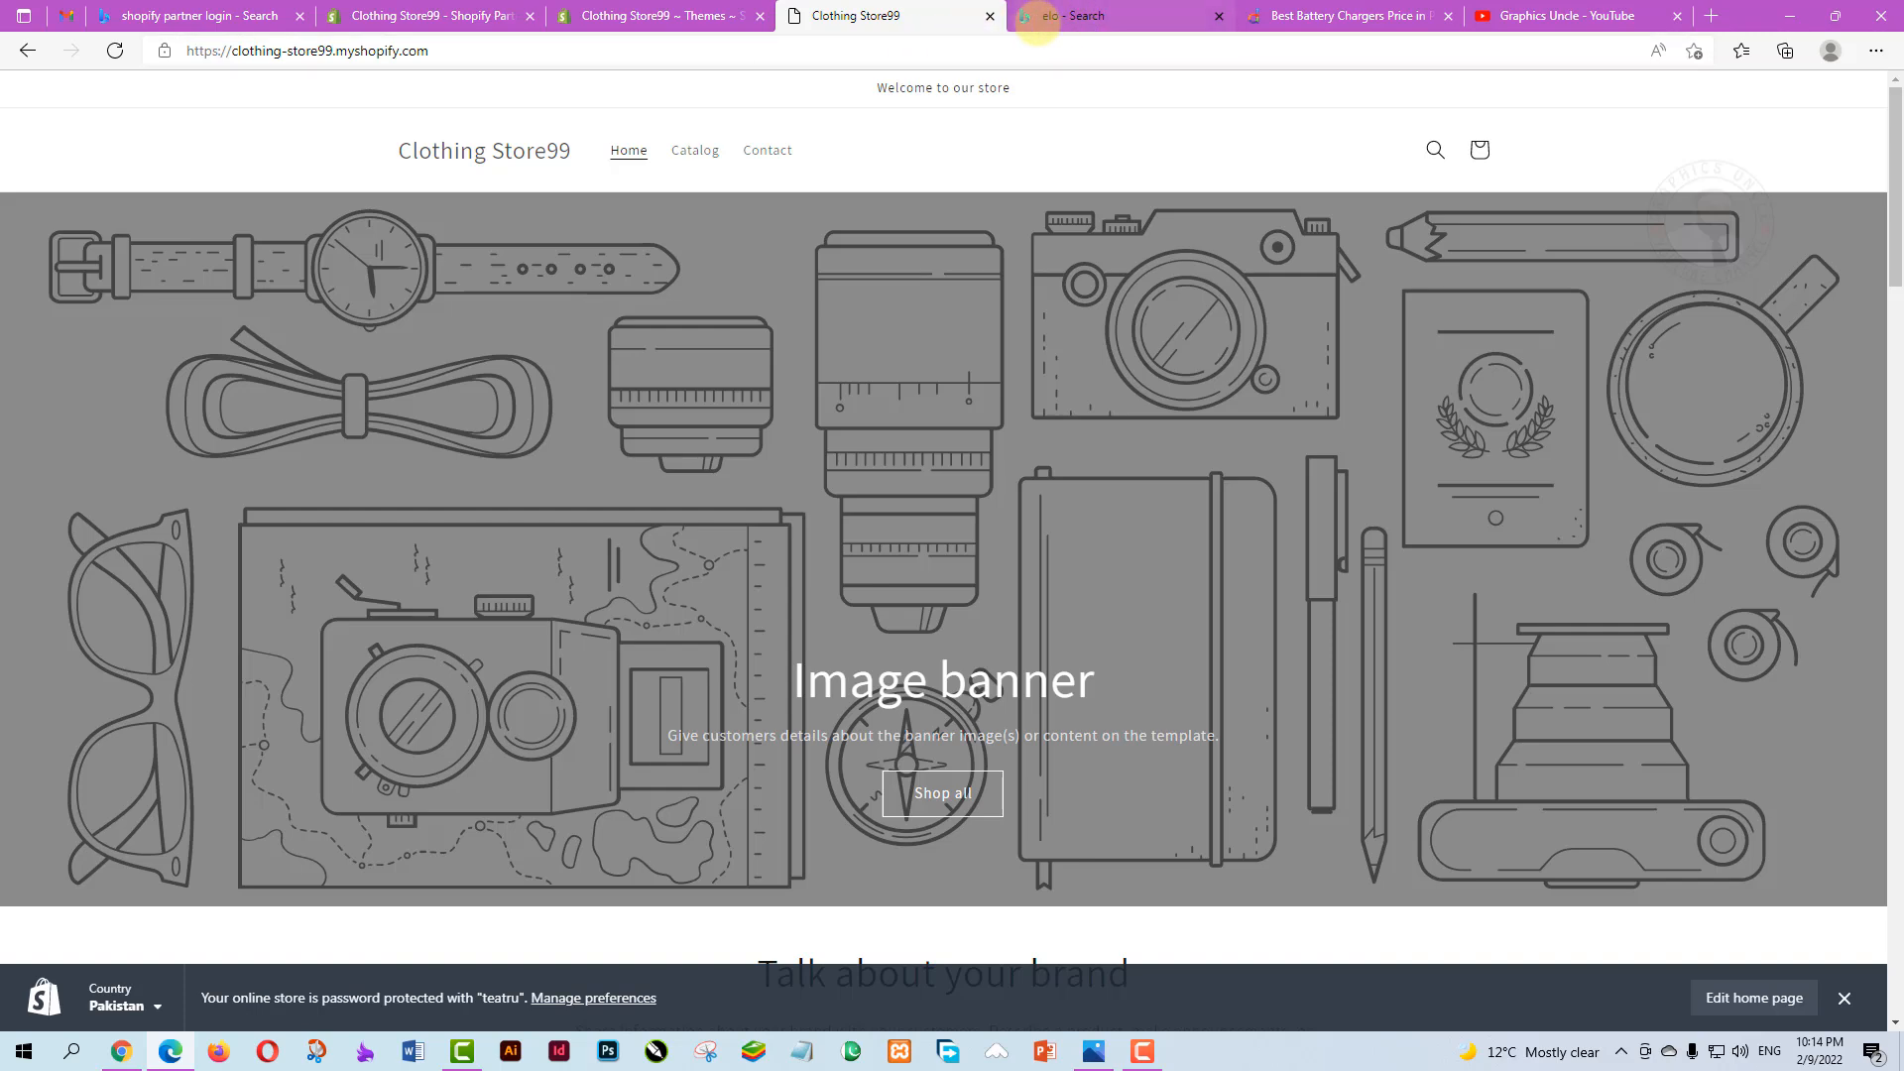
pyautogui.click(1059, 18)
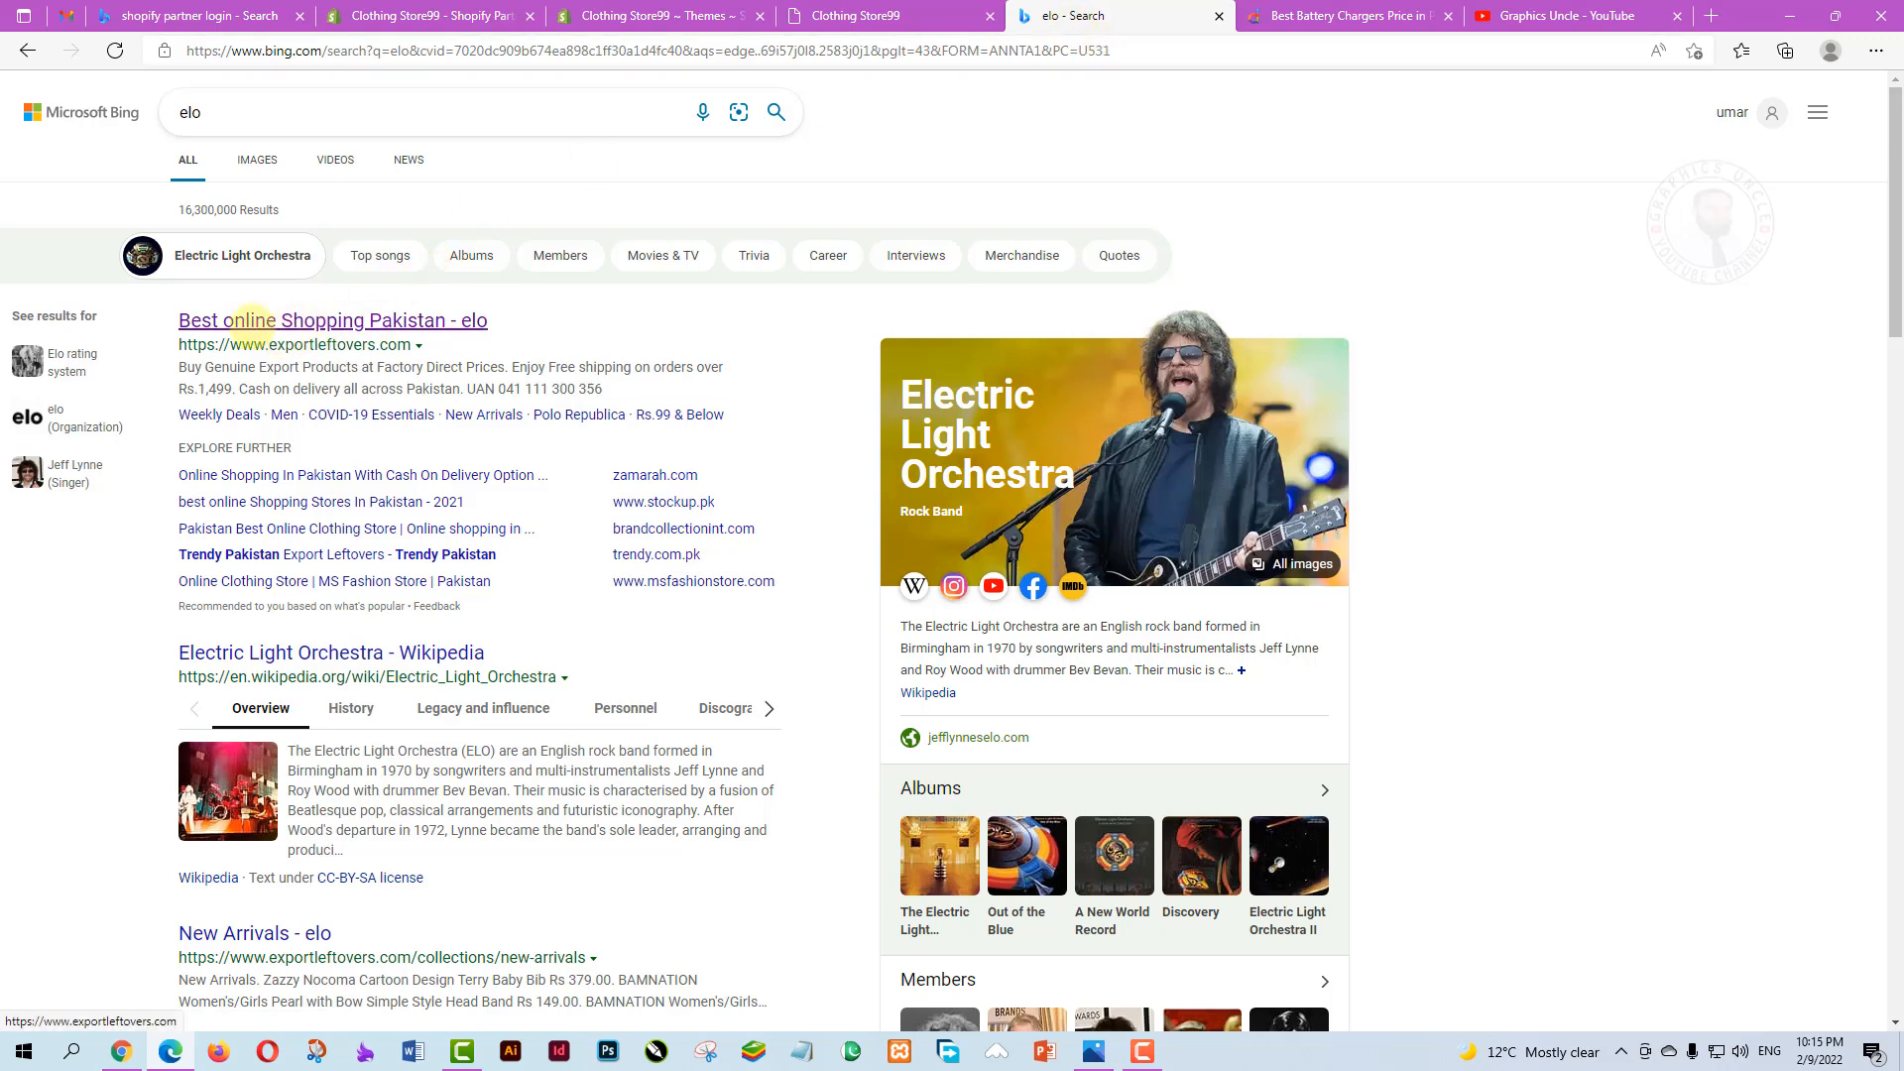
# Open the exportleftovers.com shopping result in a new tab, then return to the Clothing Store99 Themes page
pyautogui.click(290, 315)
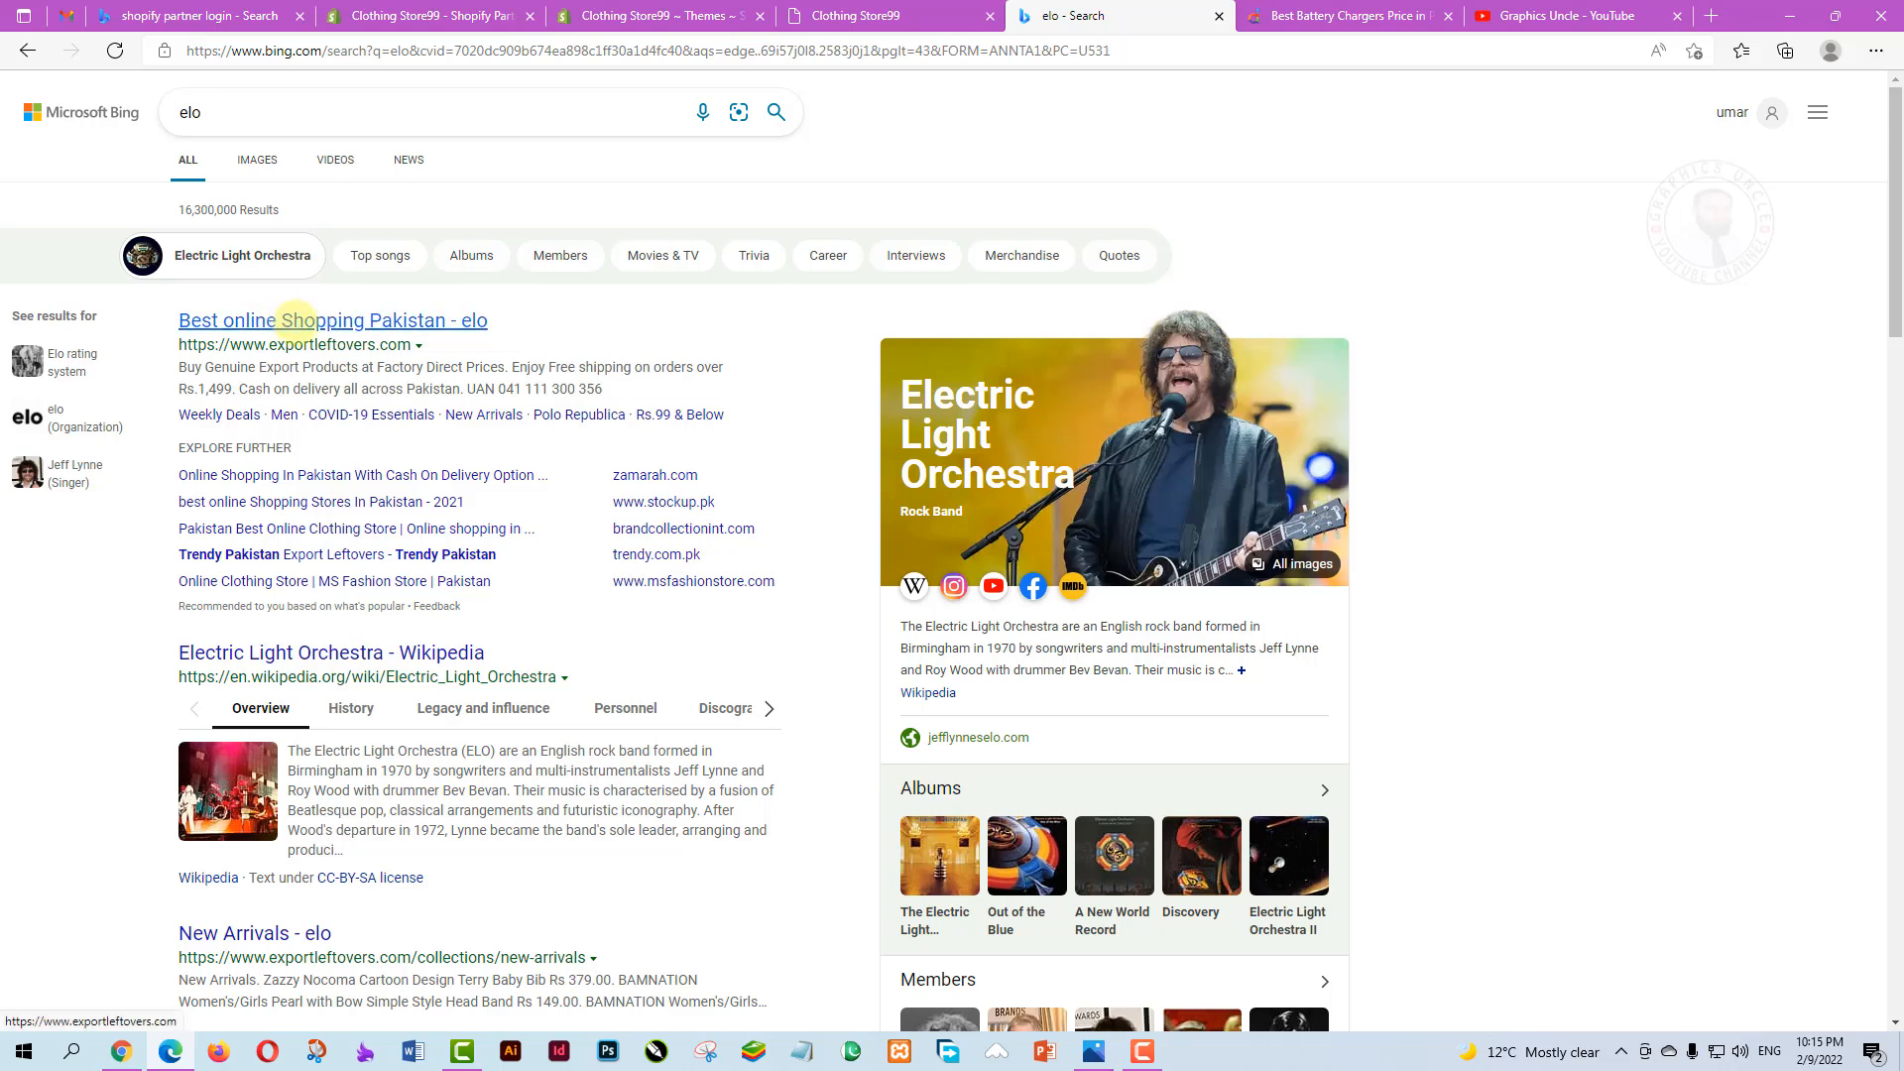
pyautogui.click(311, 319)
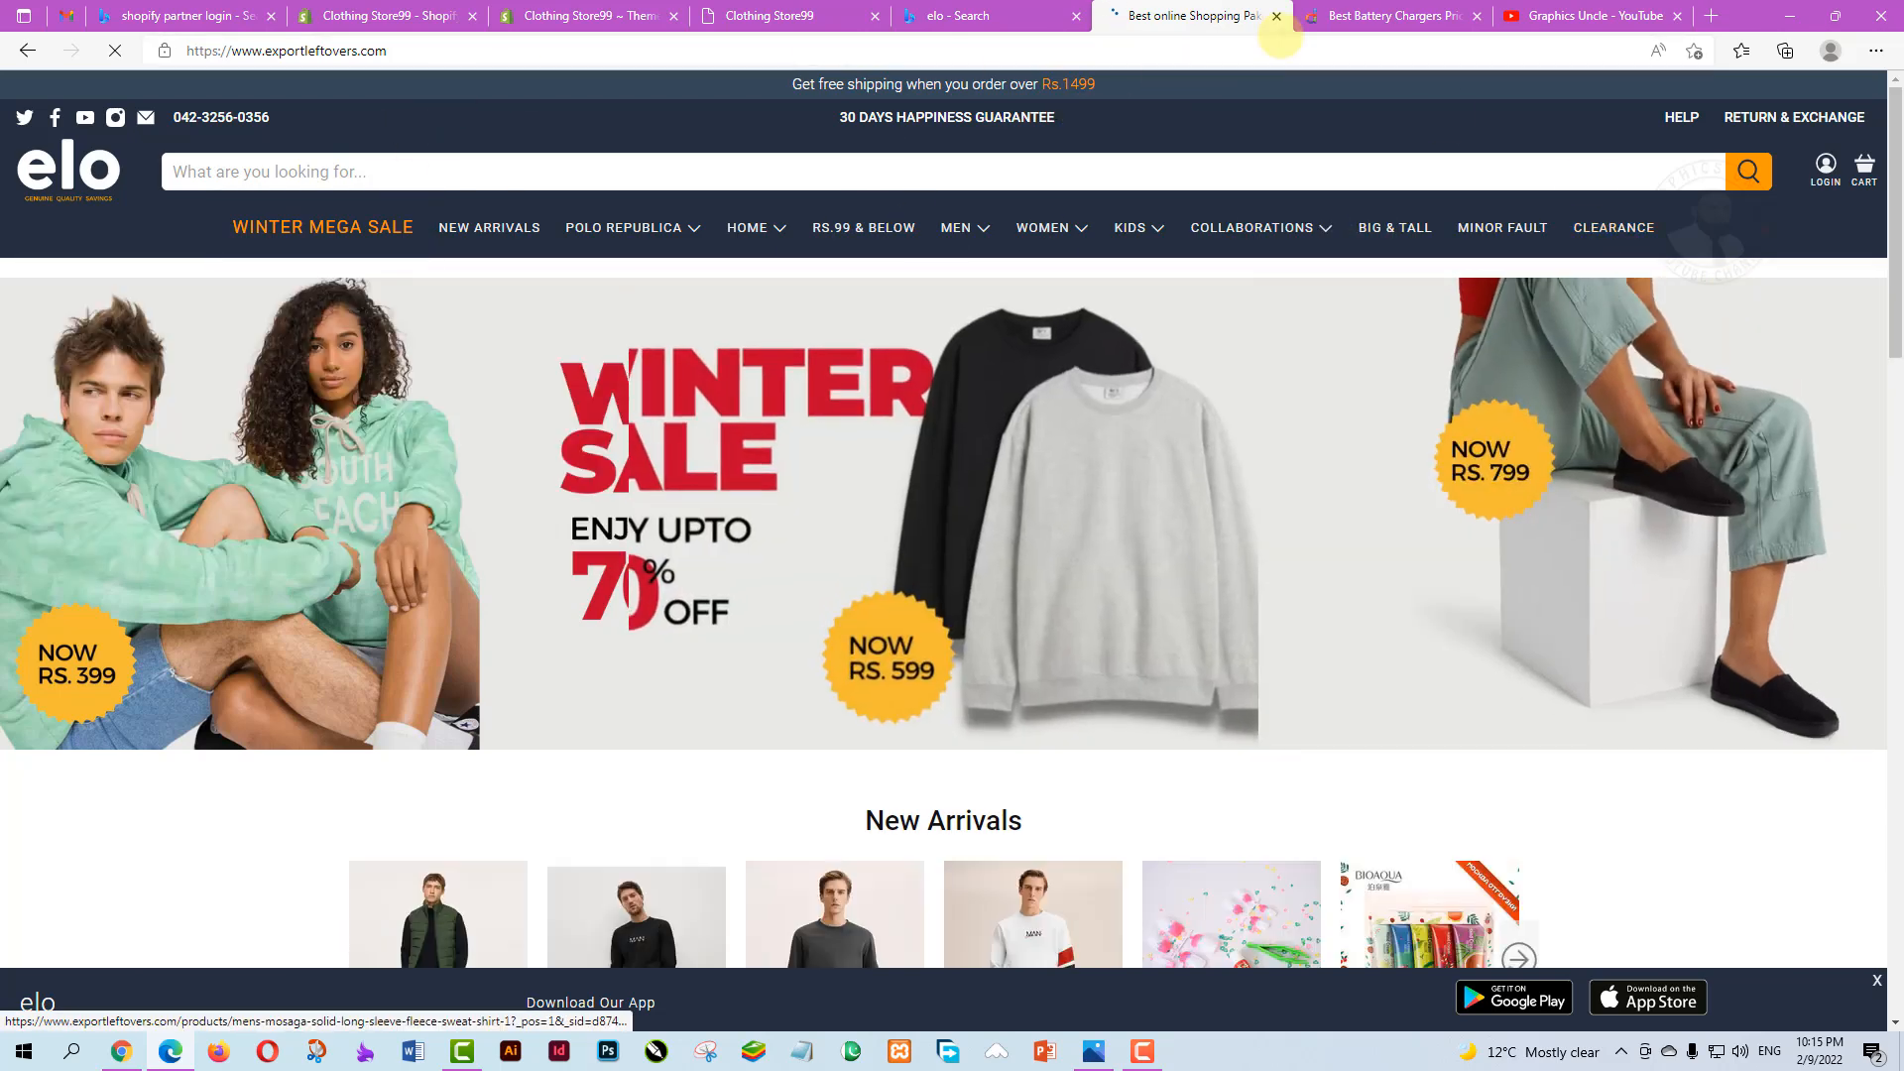
pyautogui.click(1385, 17)
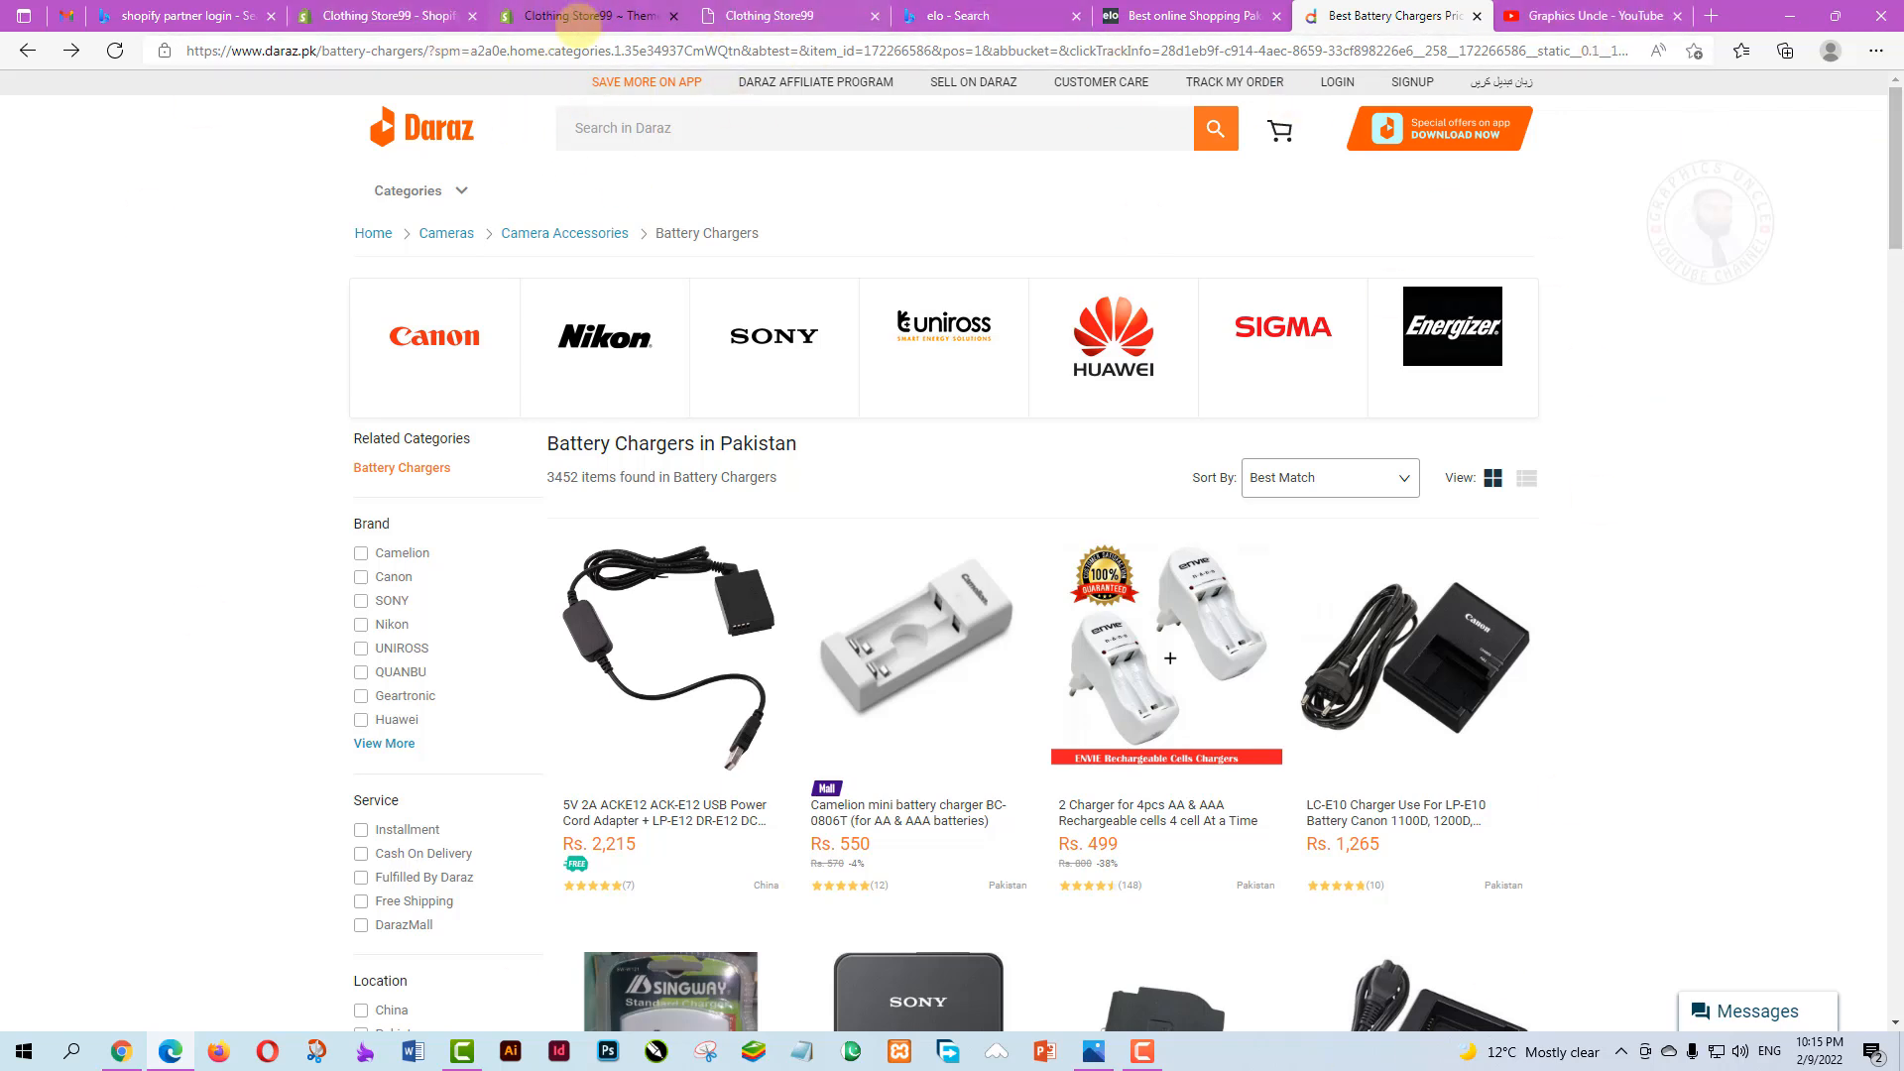
pyautogui.click(593, 15)
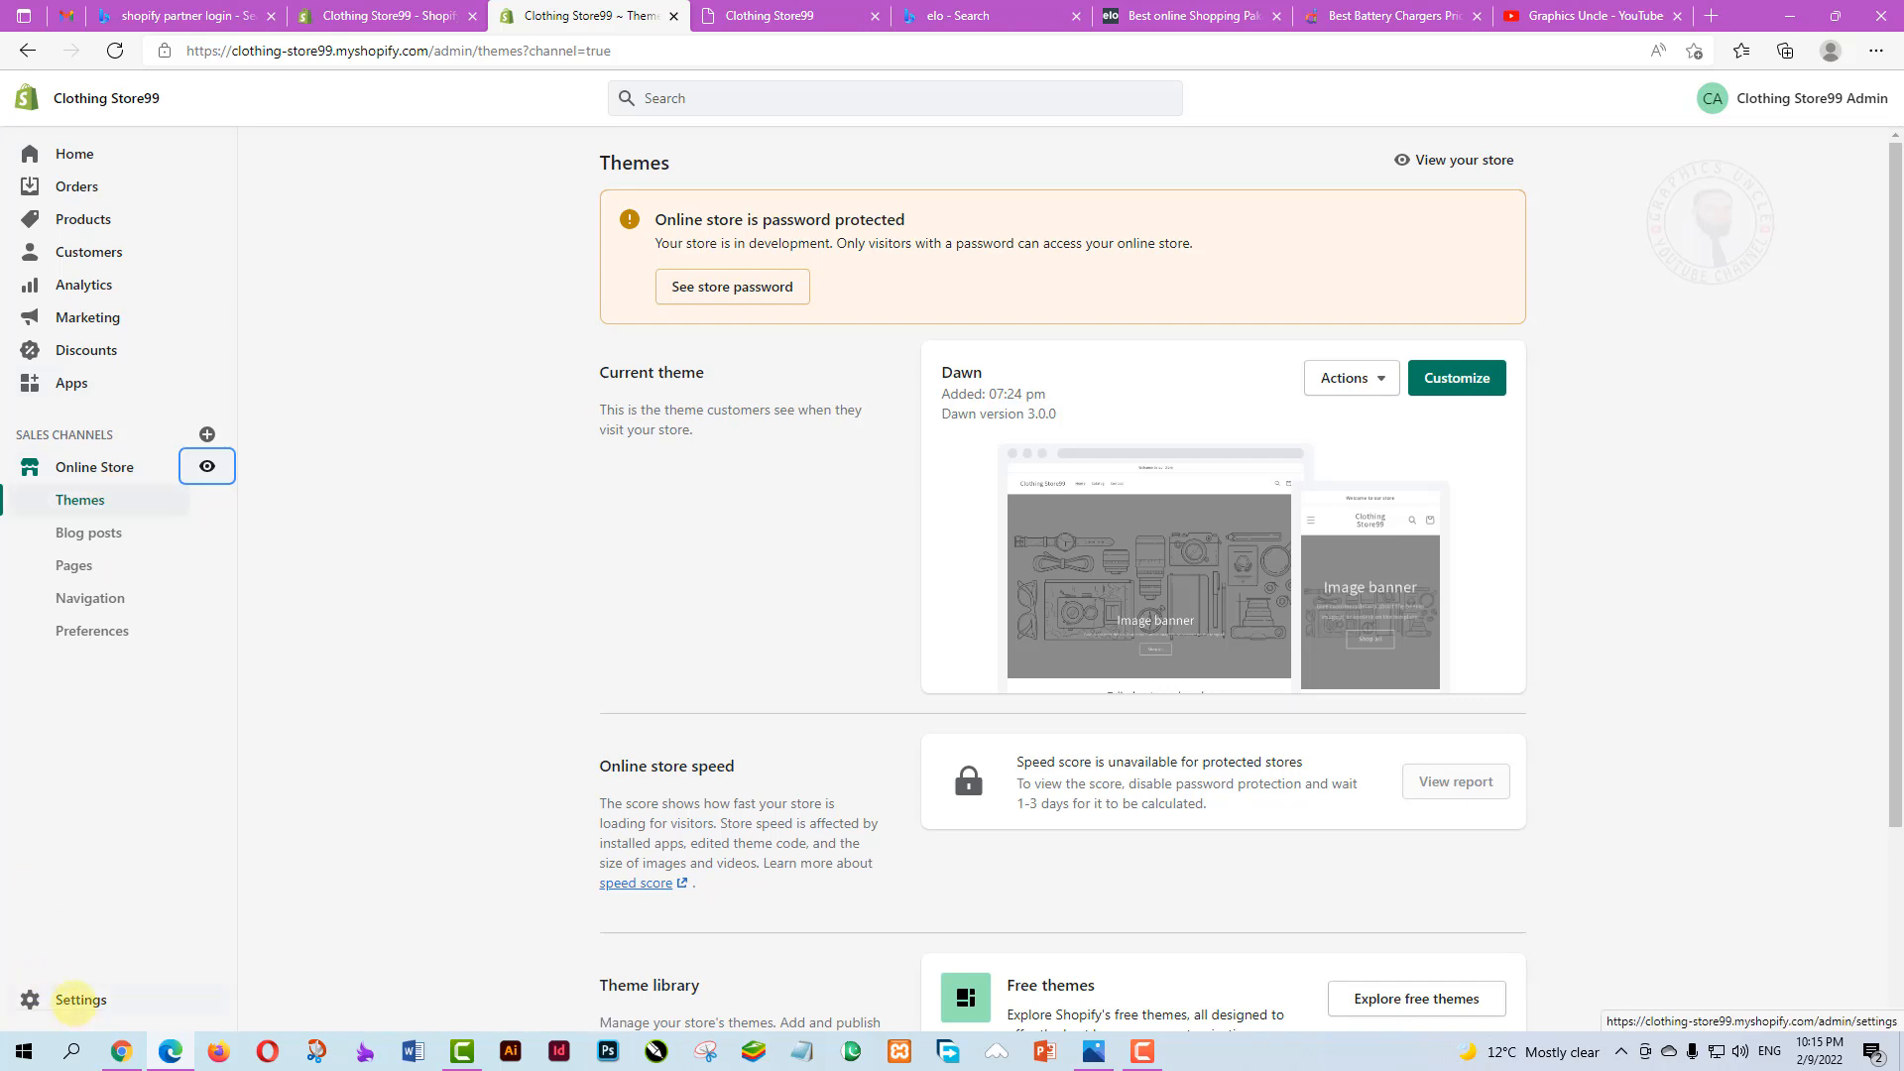
# Open Settings from the bottom of the Shopify admin sidebar
pyautogui.click(79, 998)
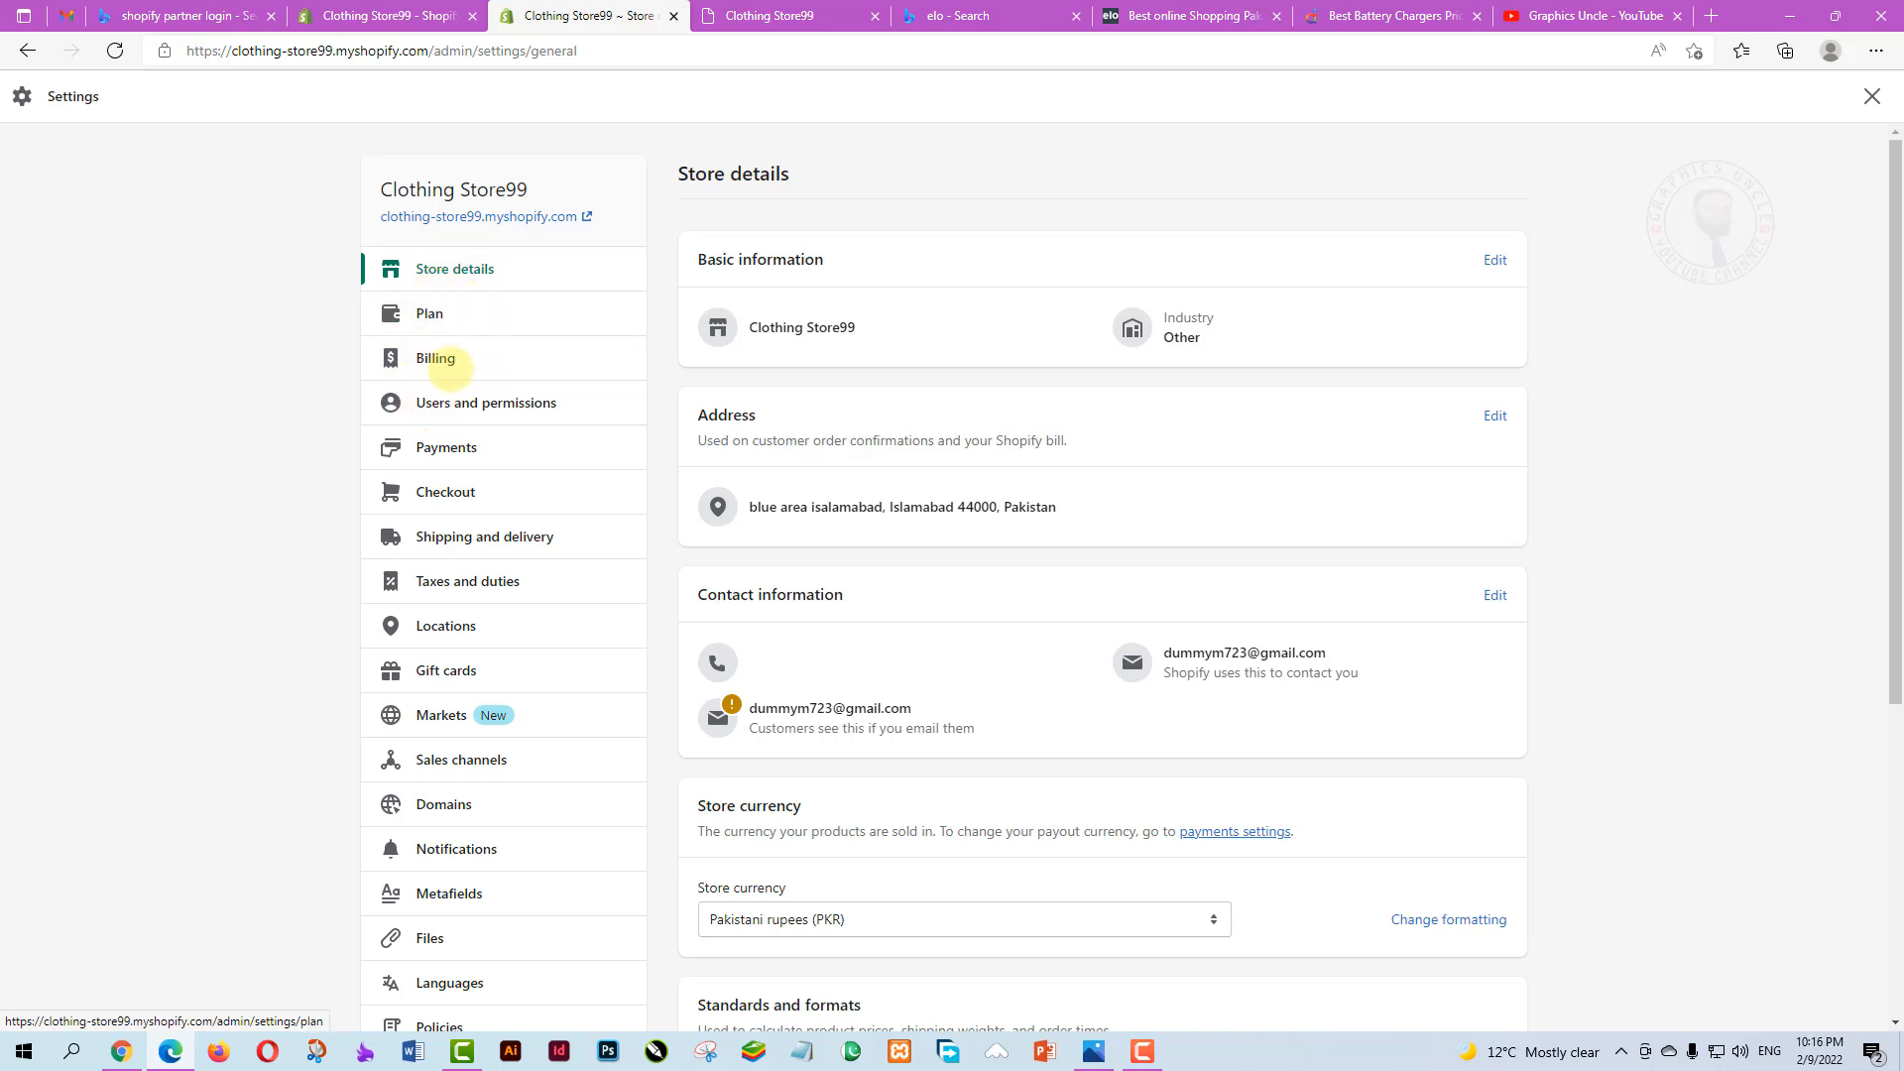
pyautogui.scroll(-1, 466, 872)
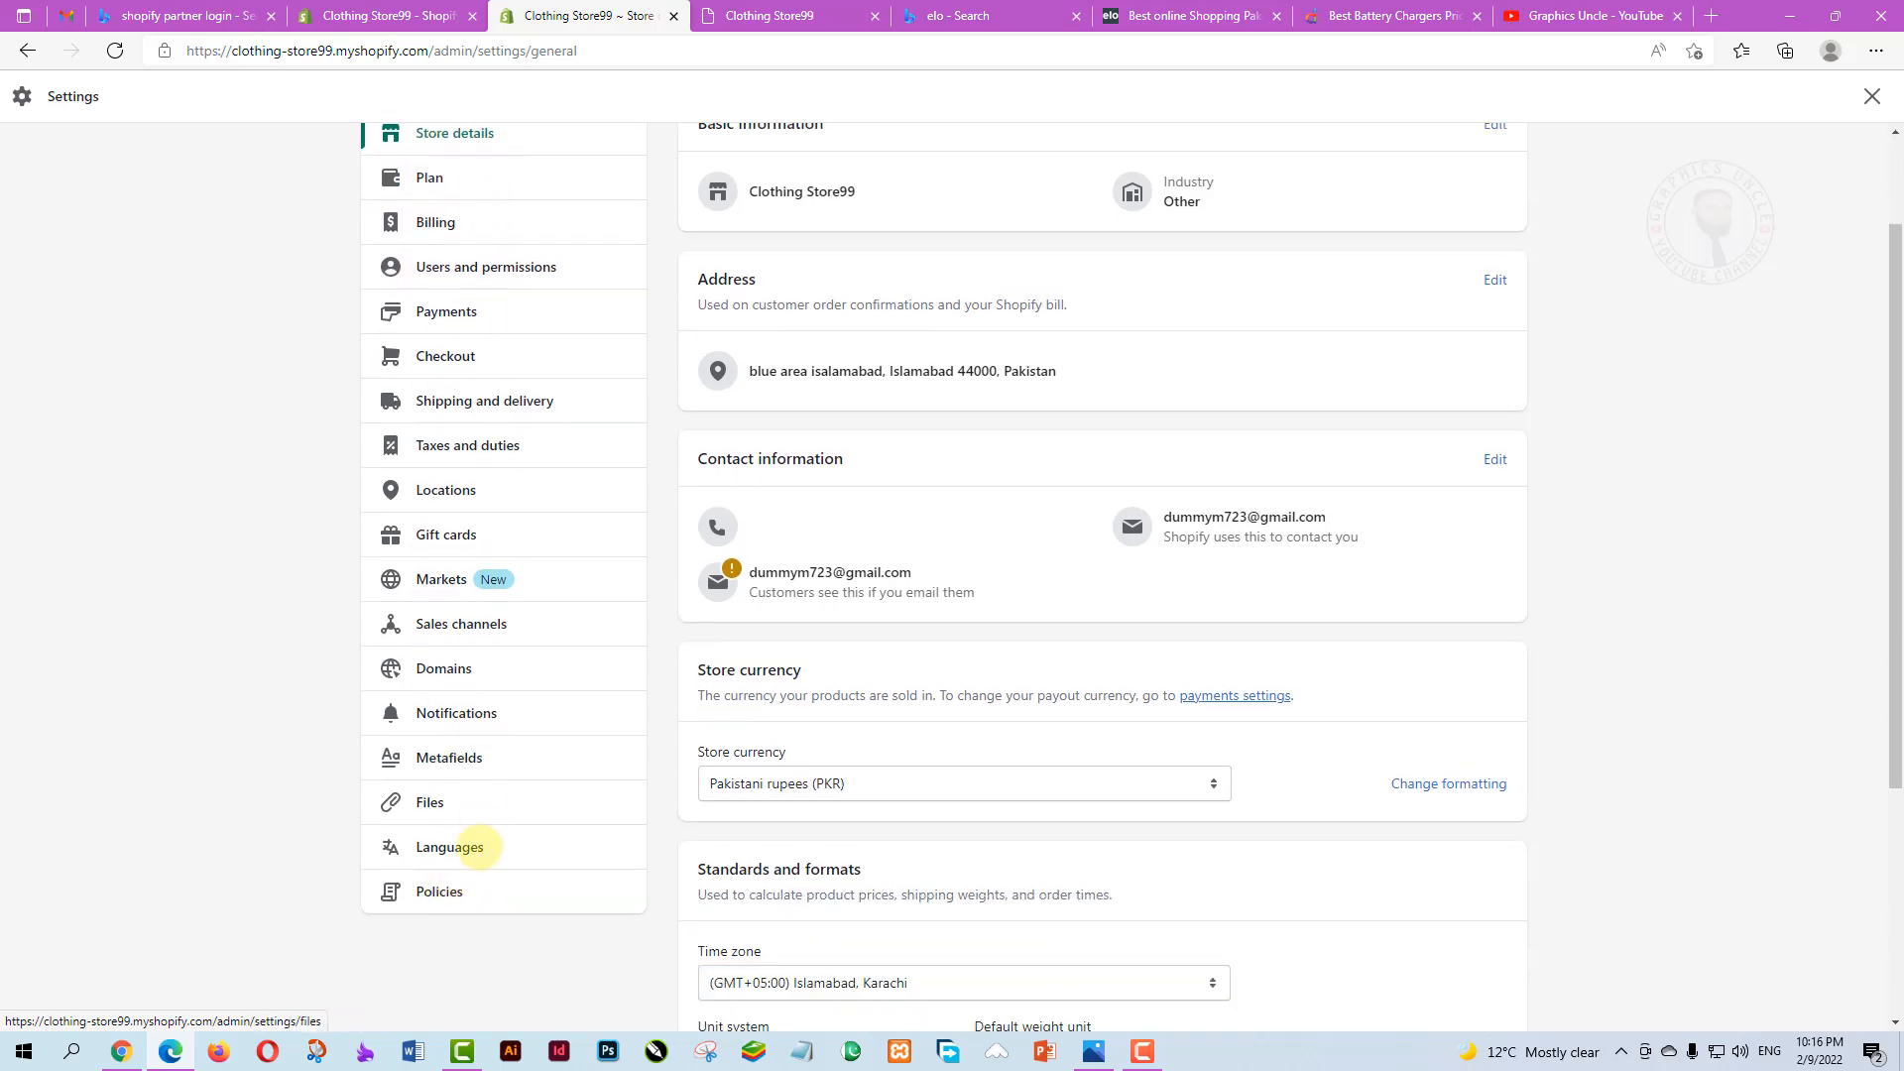
pyautogui.scroll(1, 479, 846)
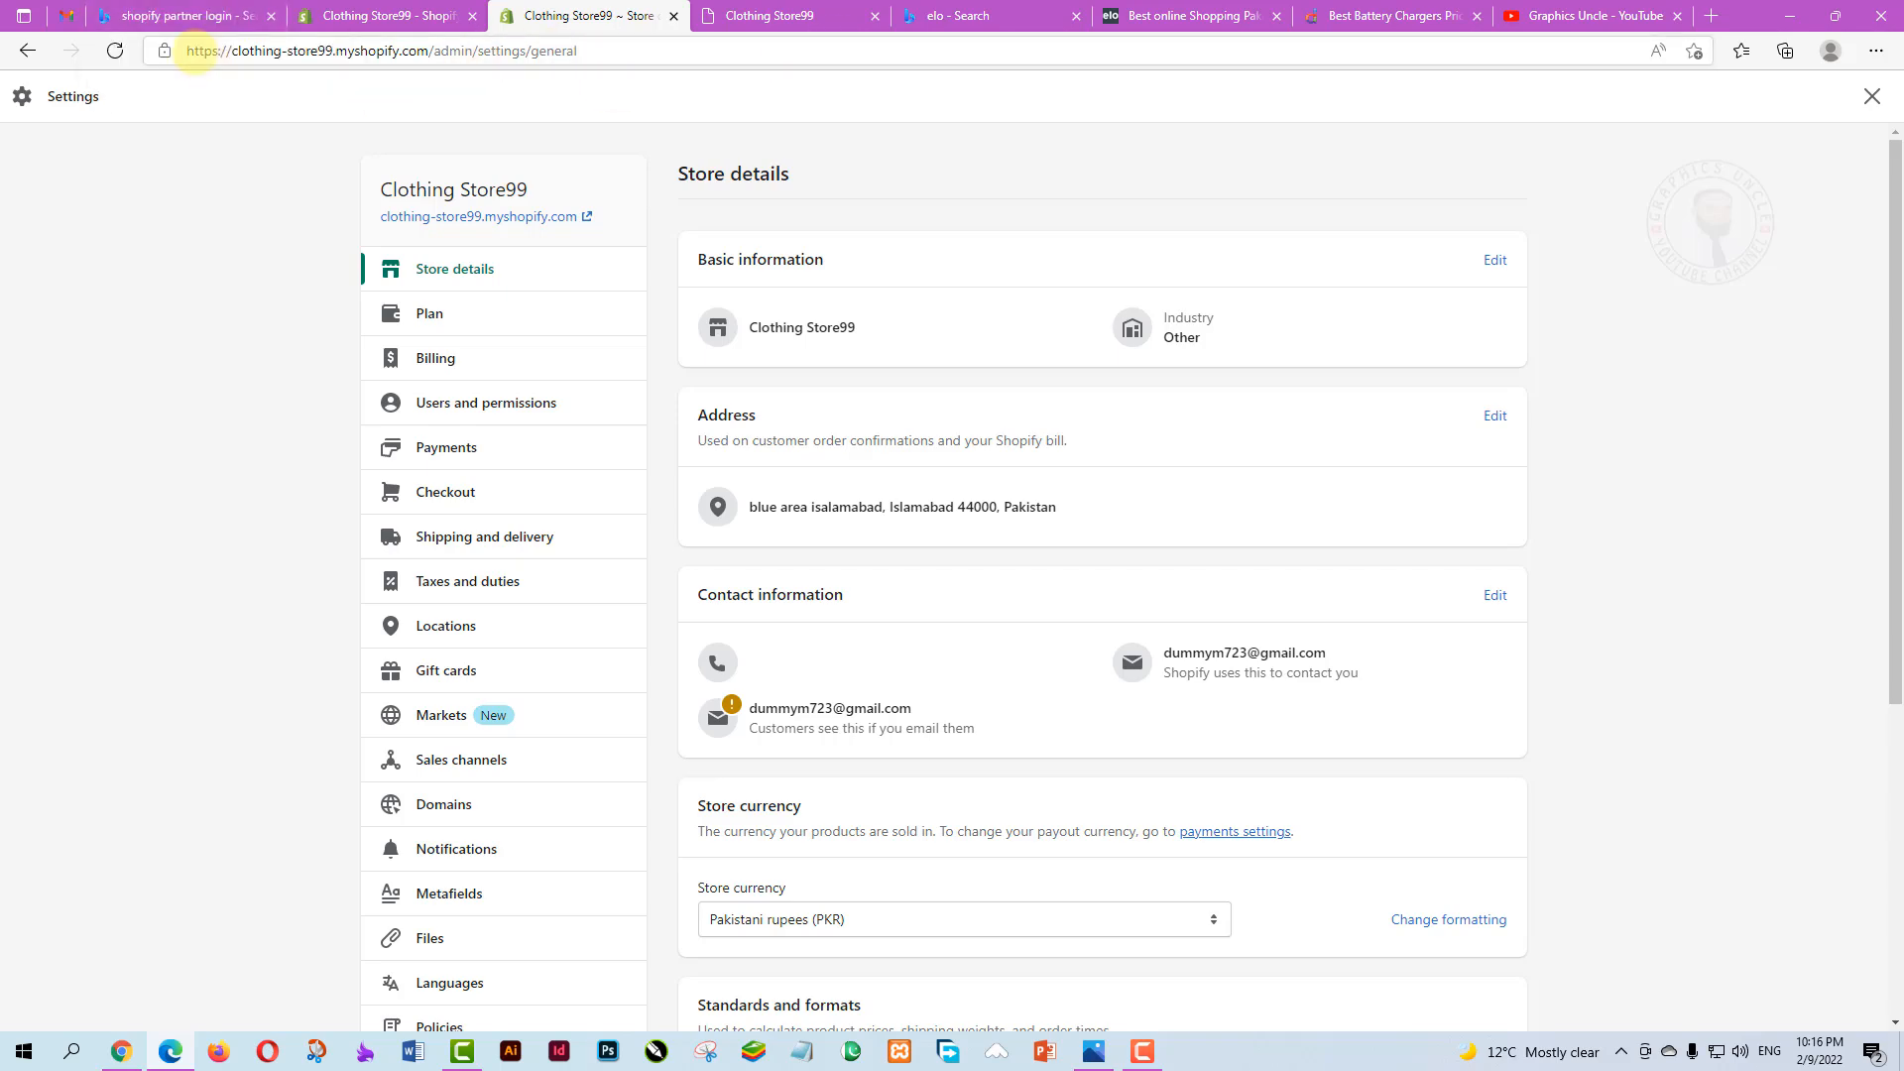
# Subscribe to Graphics Uncle on YouTube with All notifications, then close the YouTube tab
pyautogui.click(1552, 16)
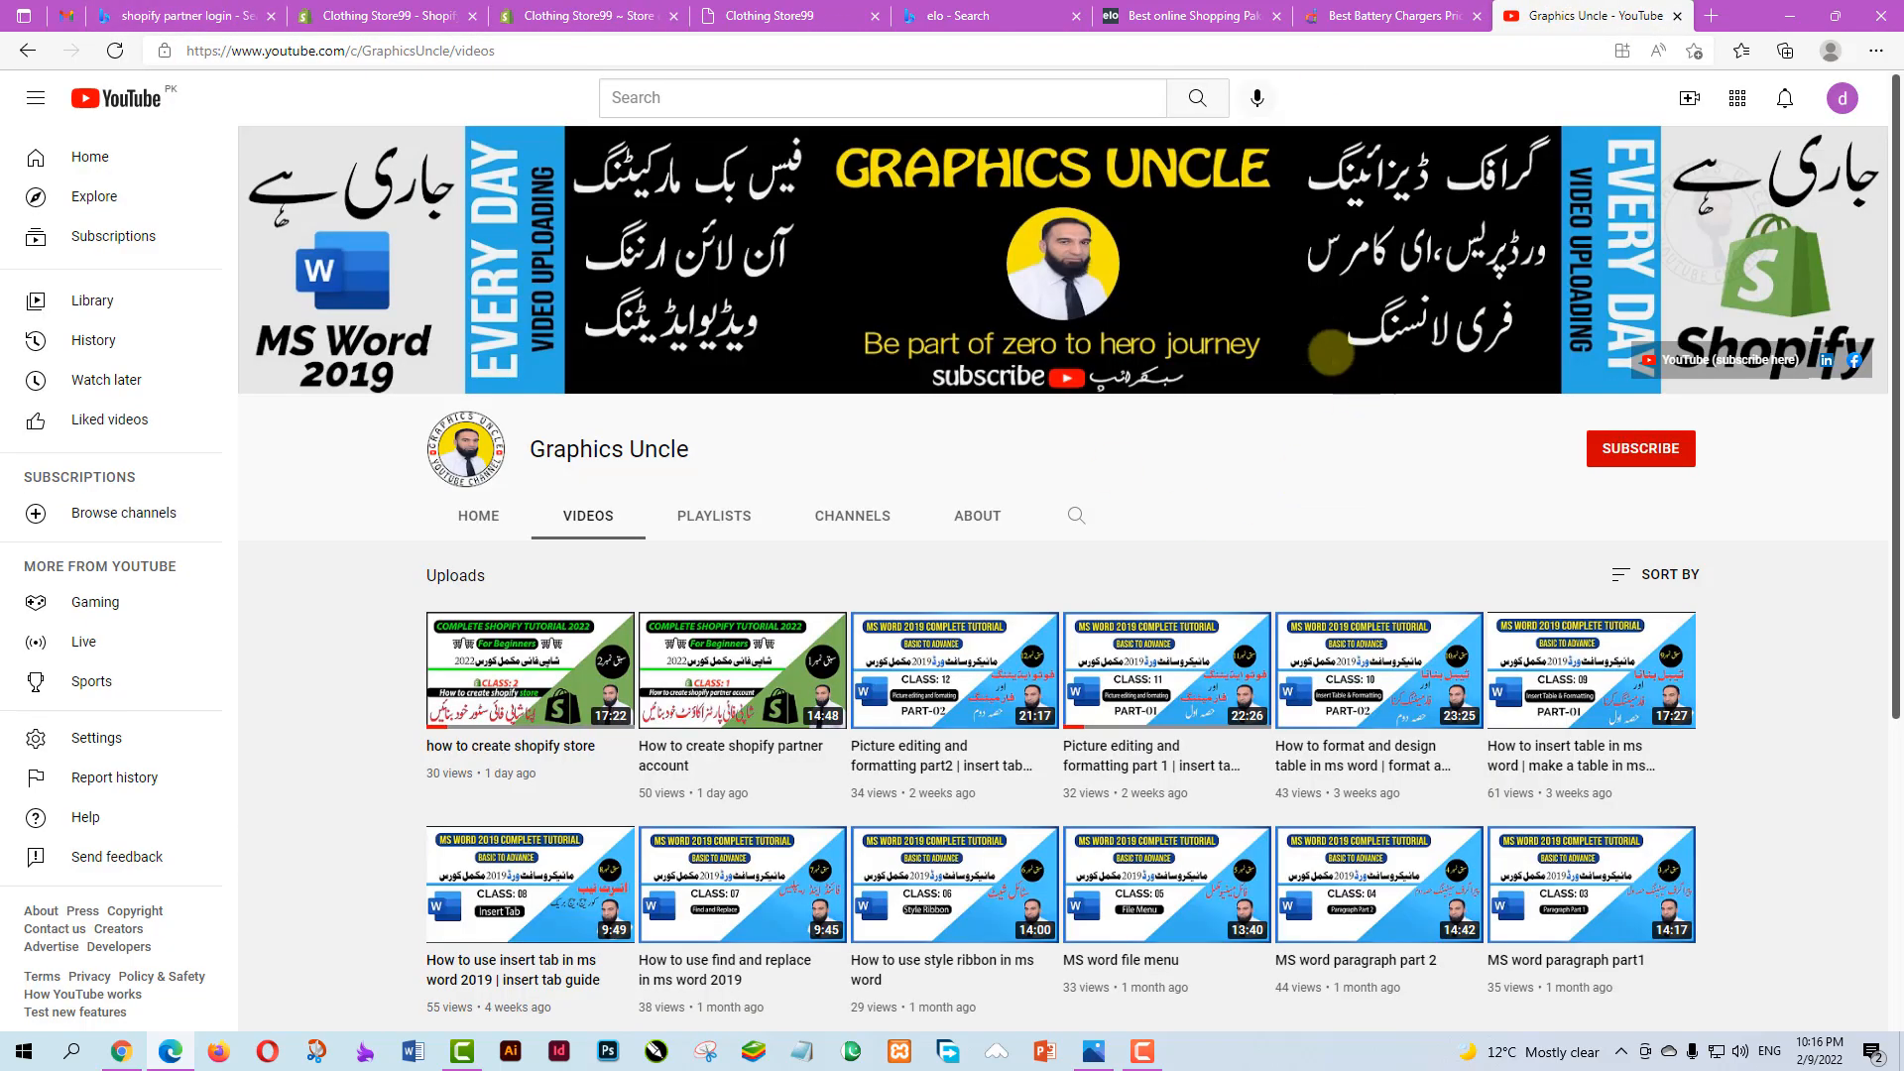
pyautogui.click(1638, 446)
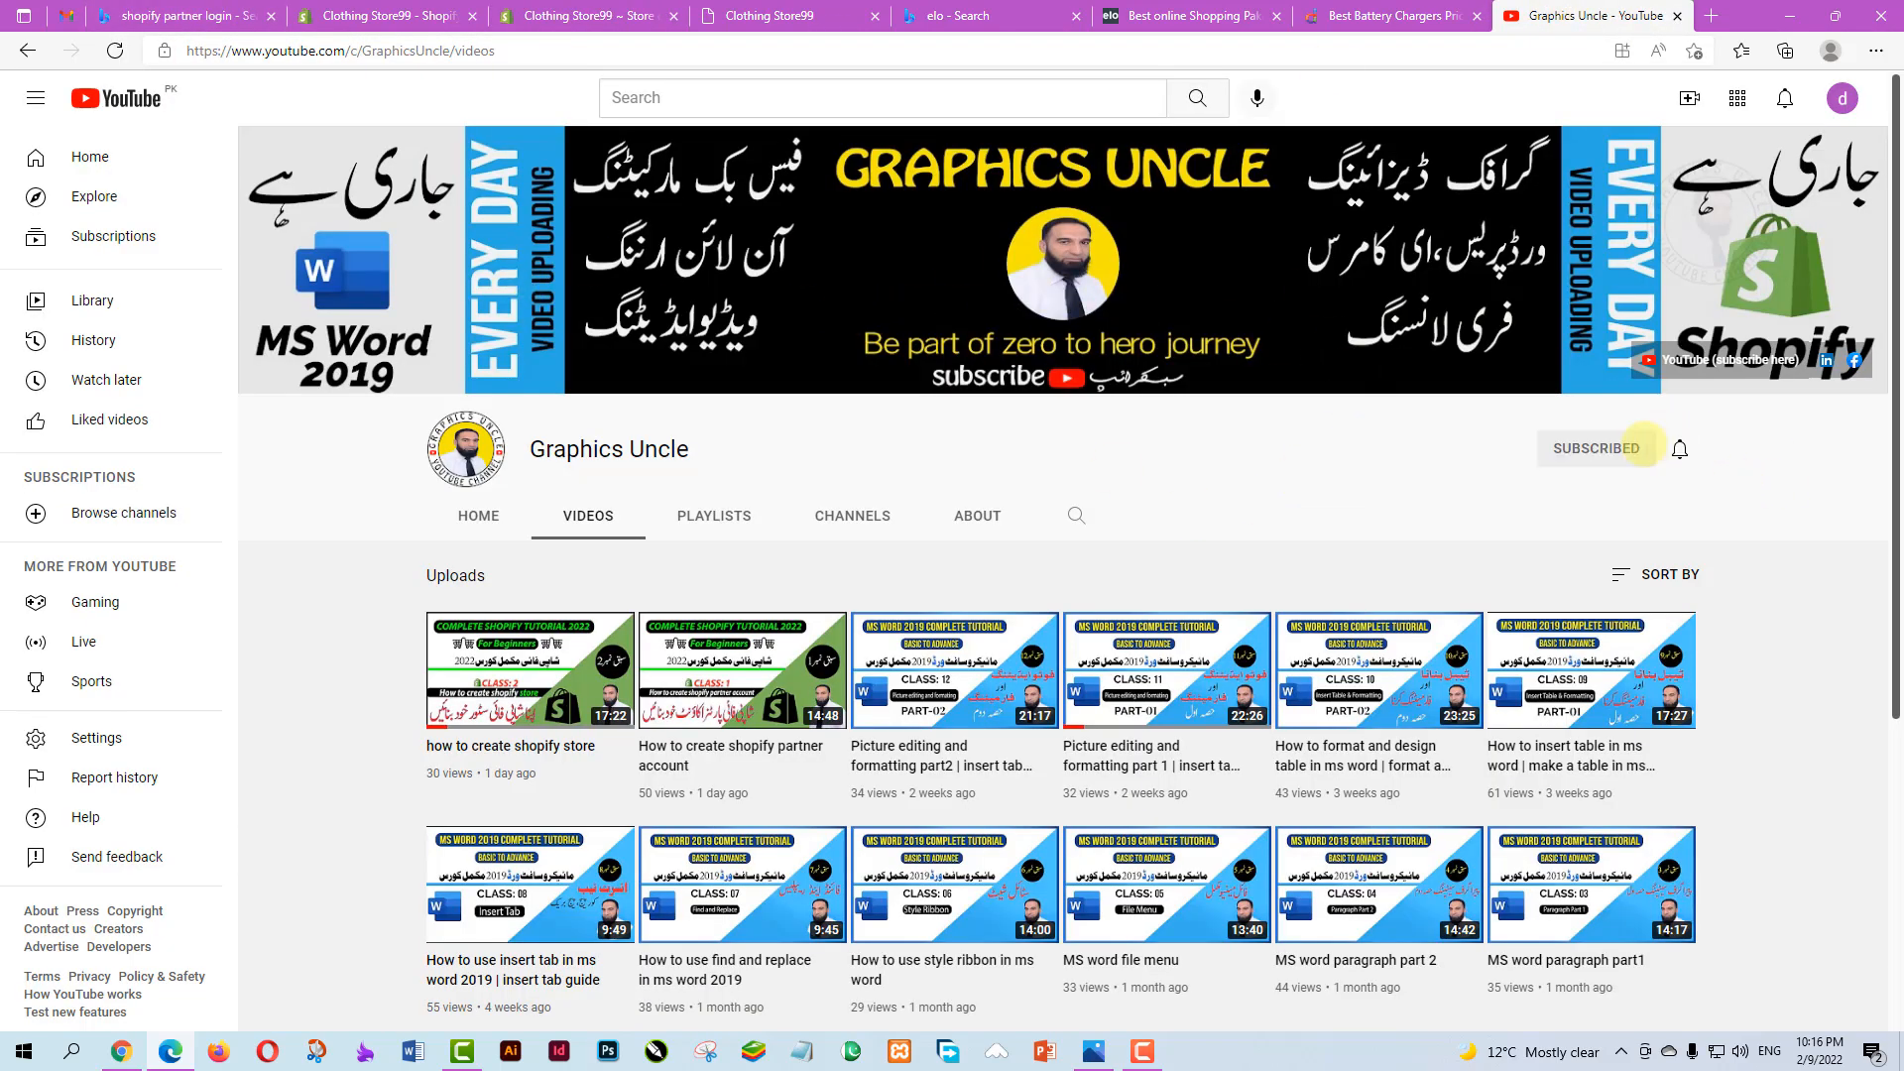
pyautogui.click(1678, 448)
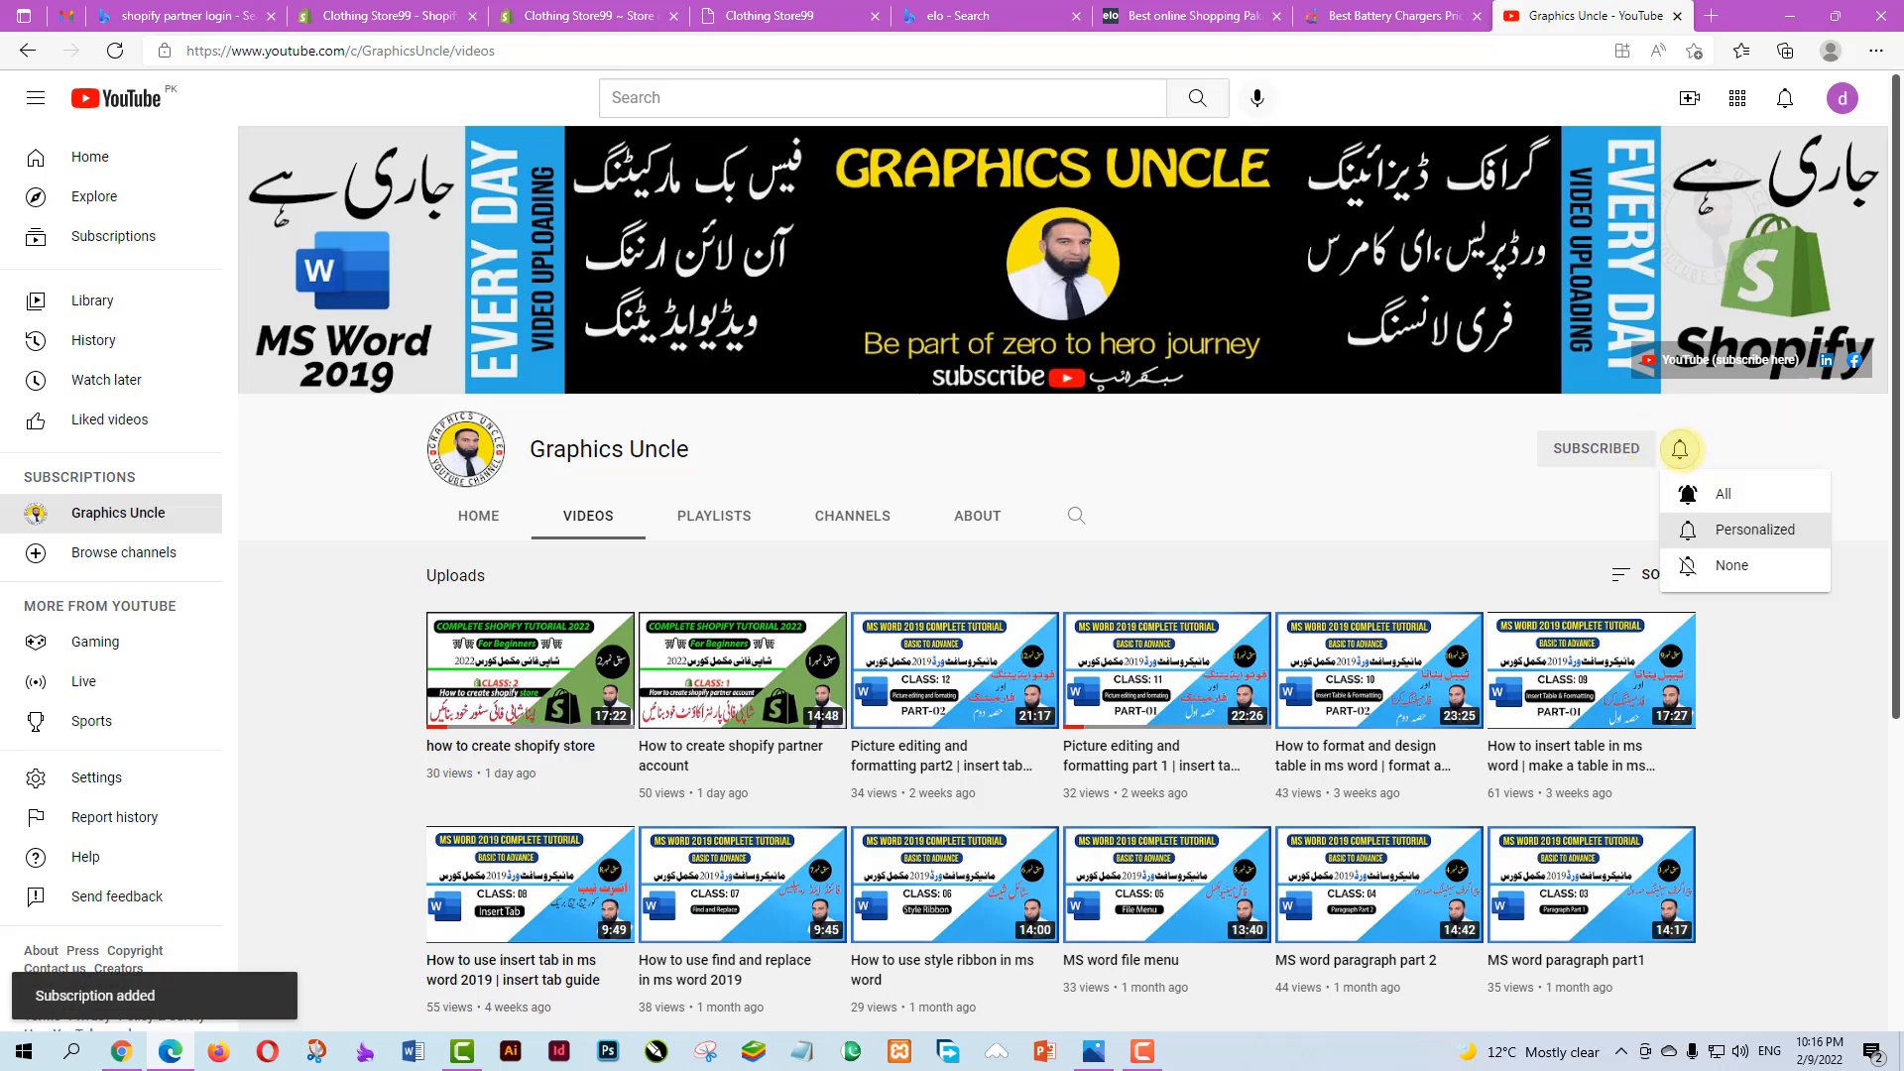
pyautogui.click(1722, 493)
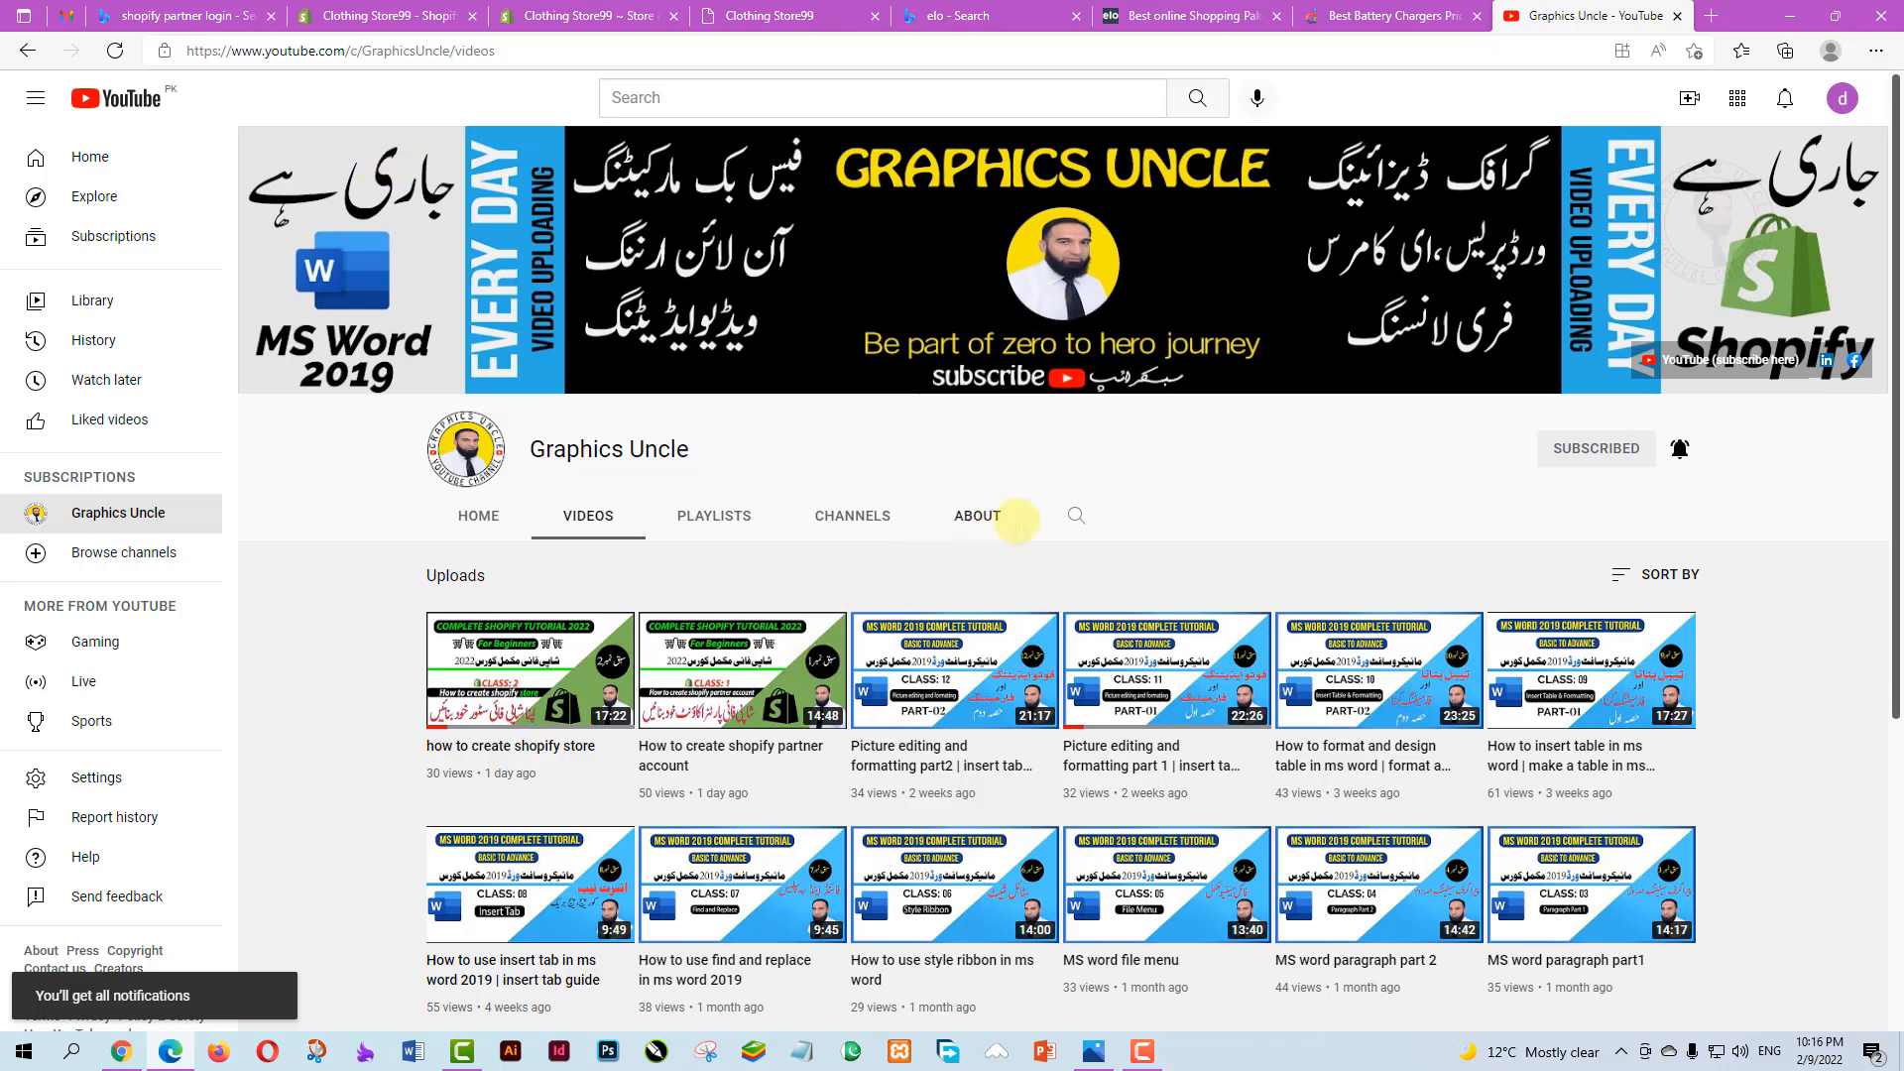
pyautogui.click(1679, 16)
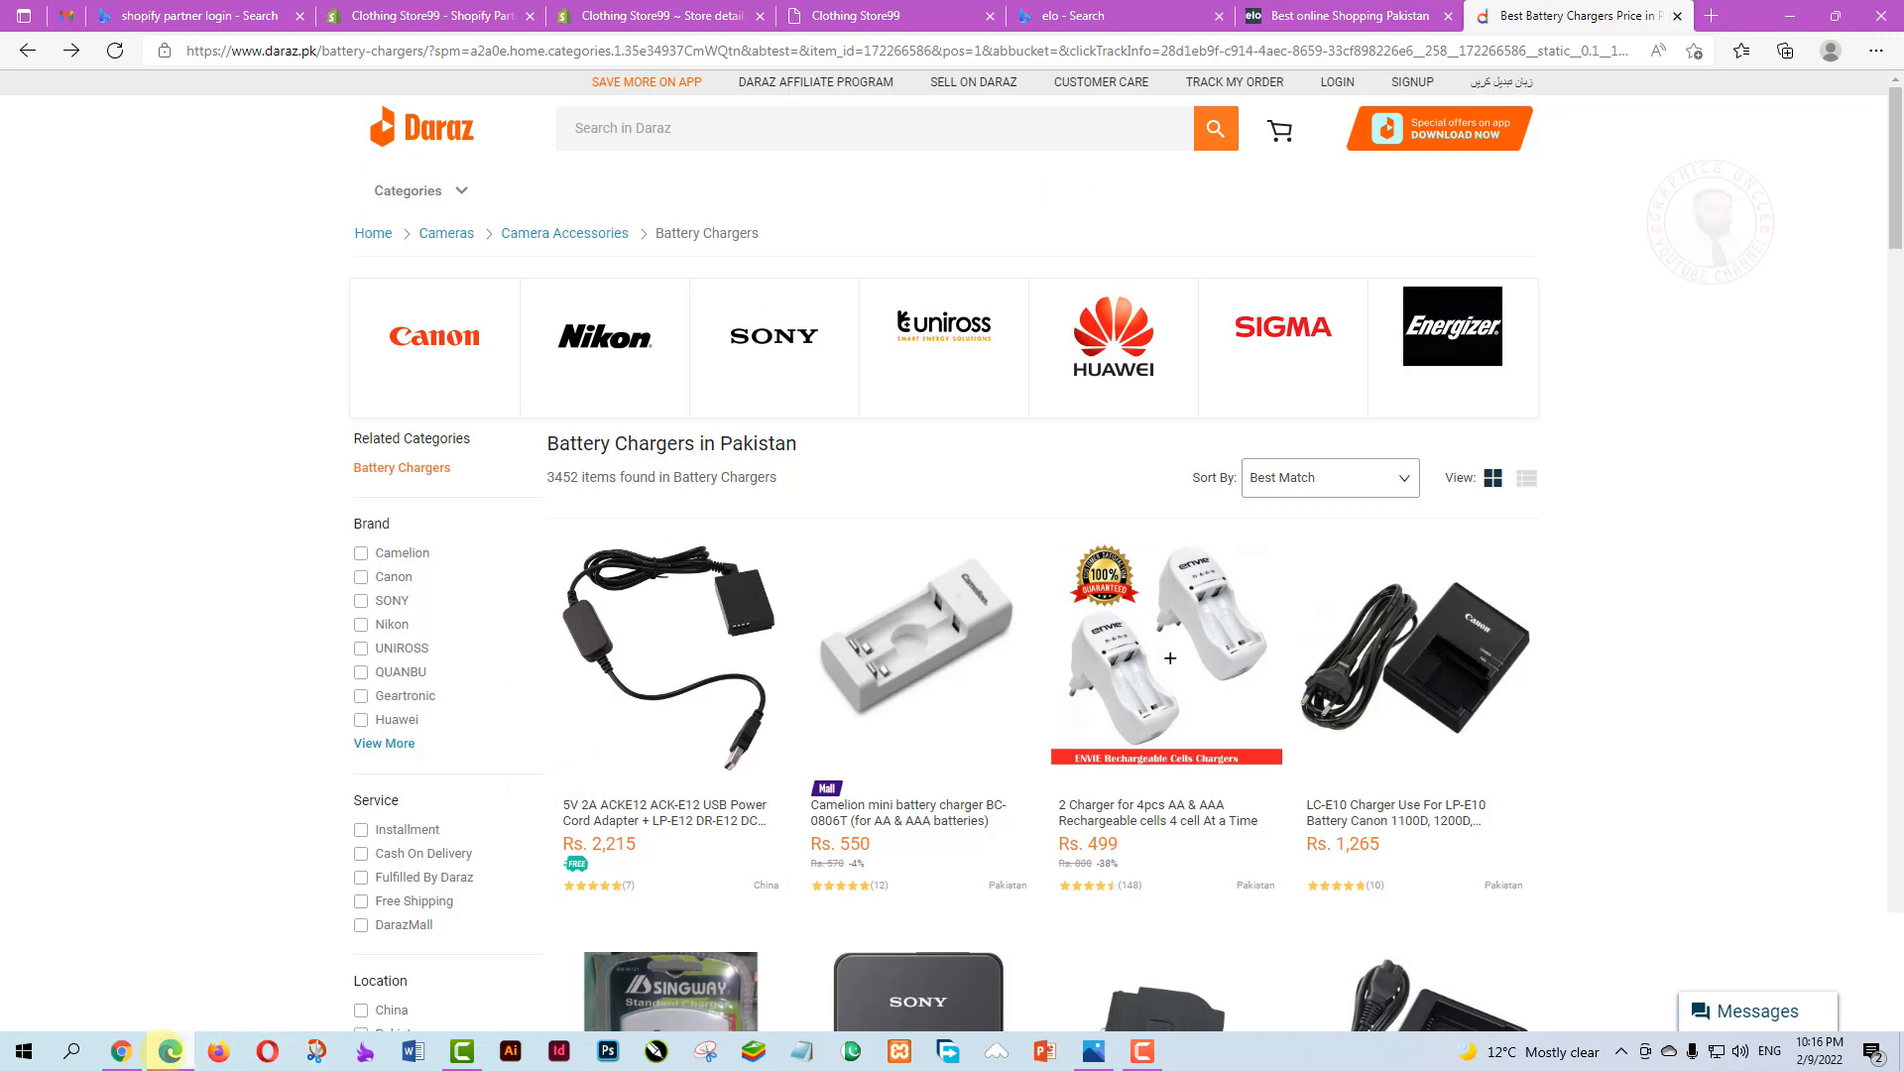
pyautogui.click(171, 1050)
pyautogui.click(171, 1050)
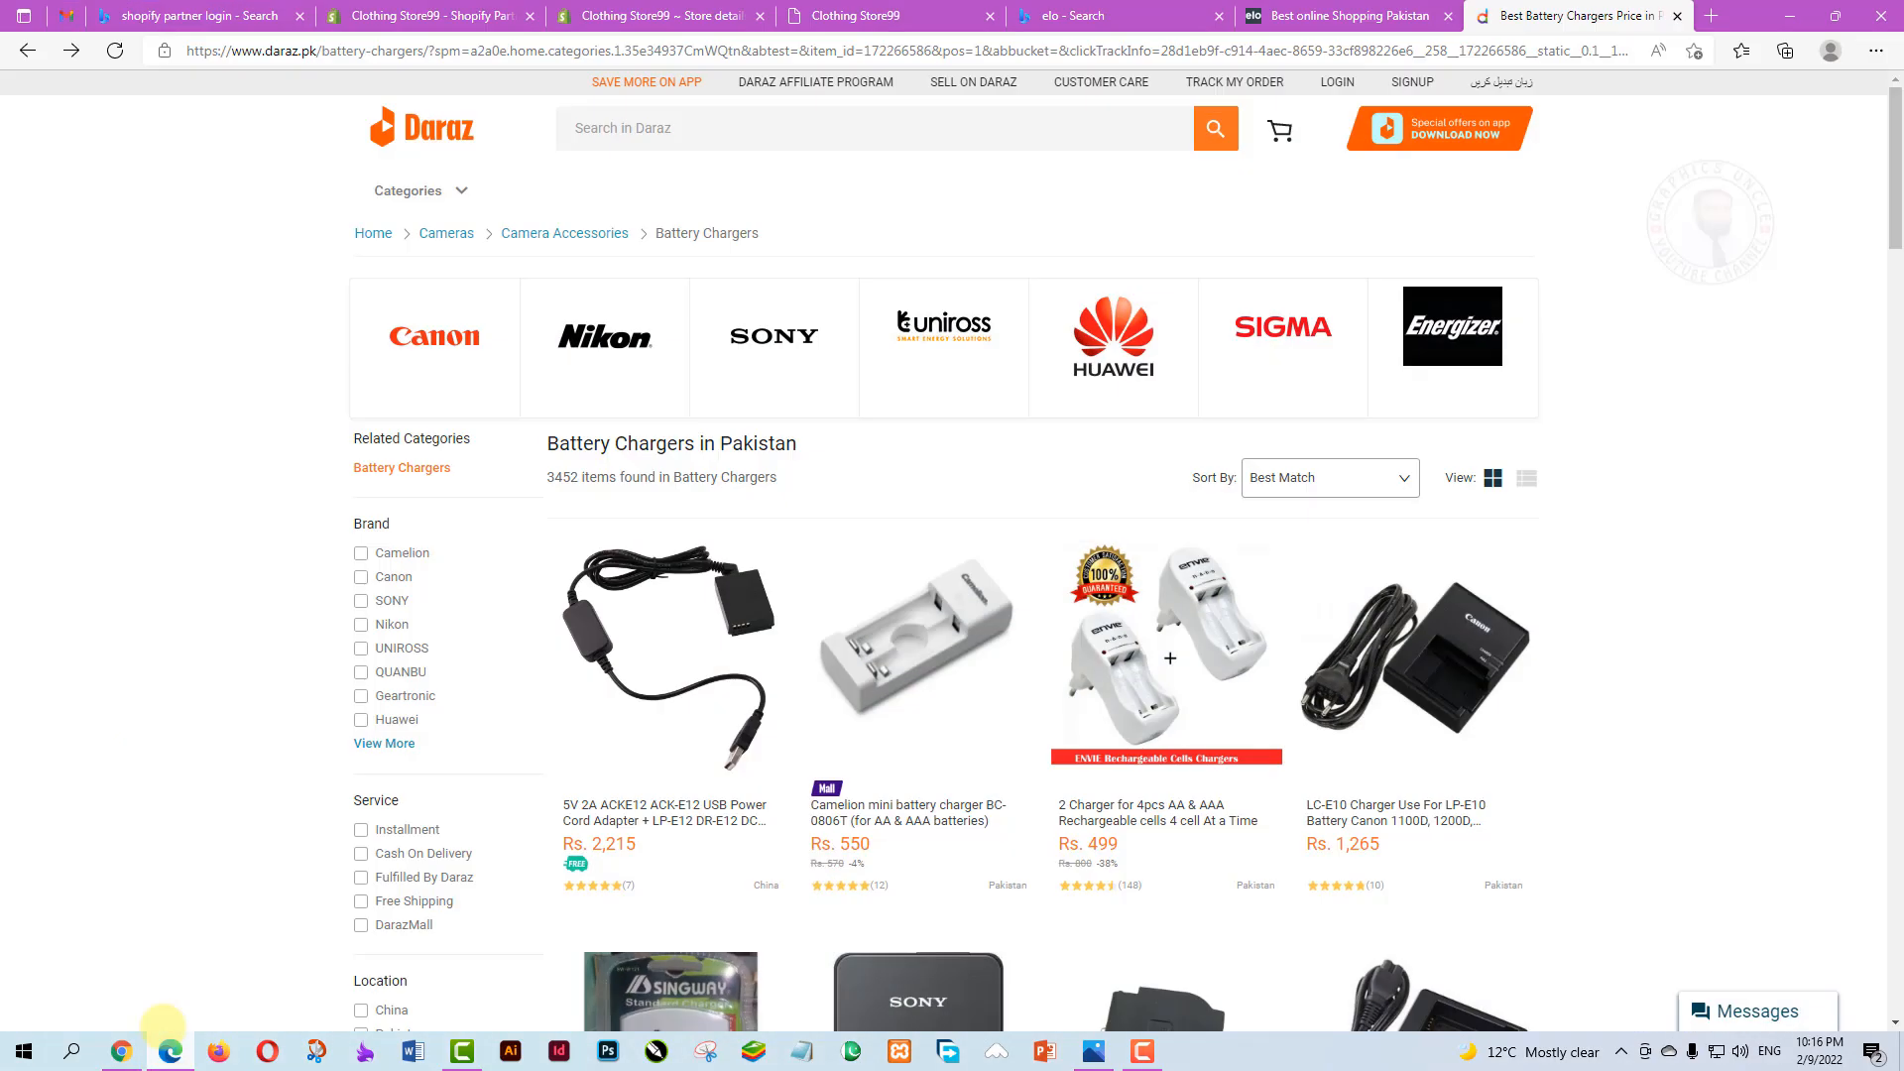
# Switch across the browser tabs to Clothing Store99's Store details settings
pyautogui.click(174, 15)
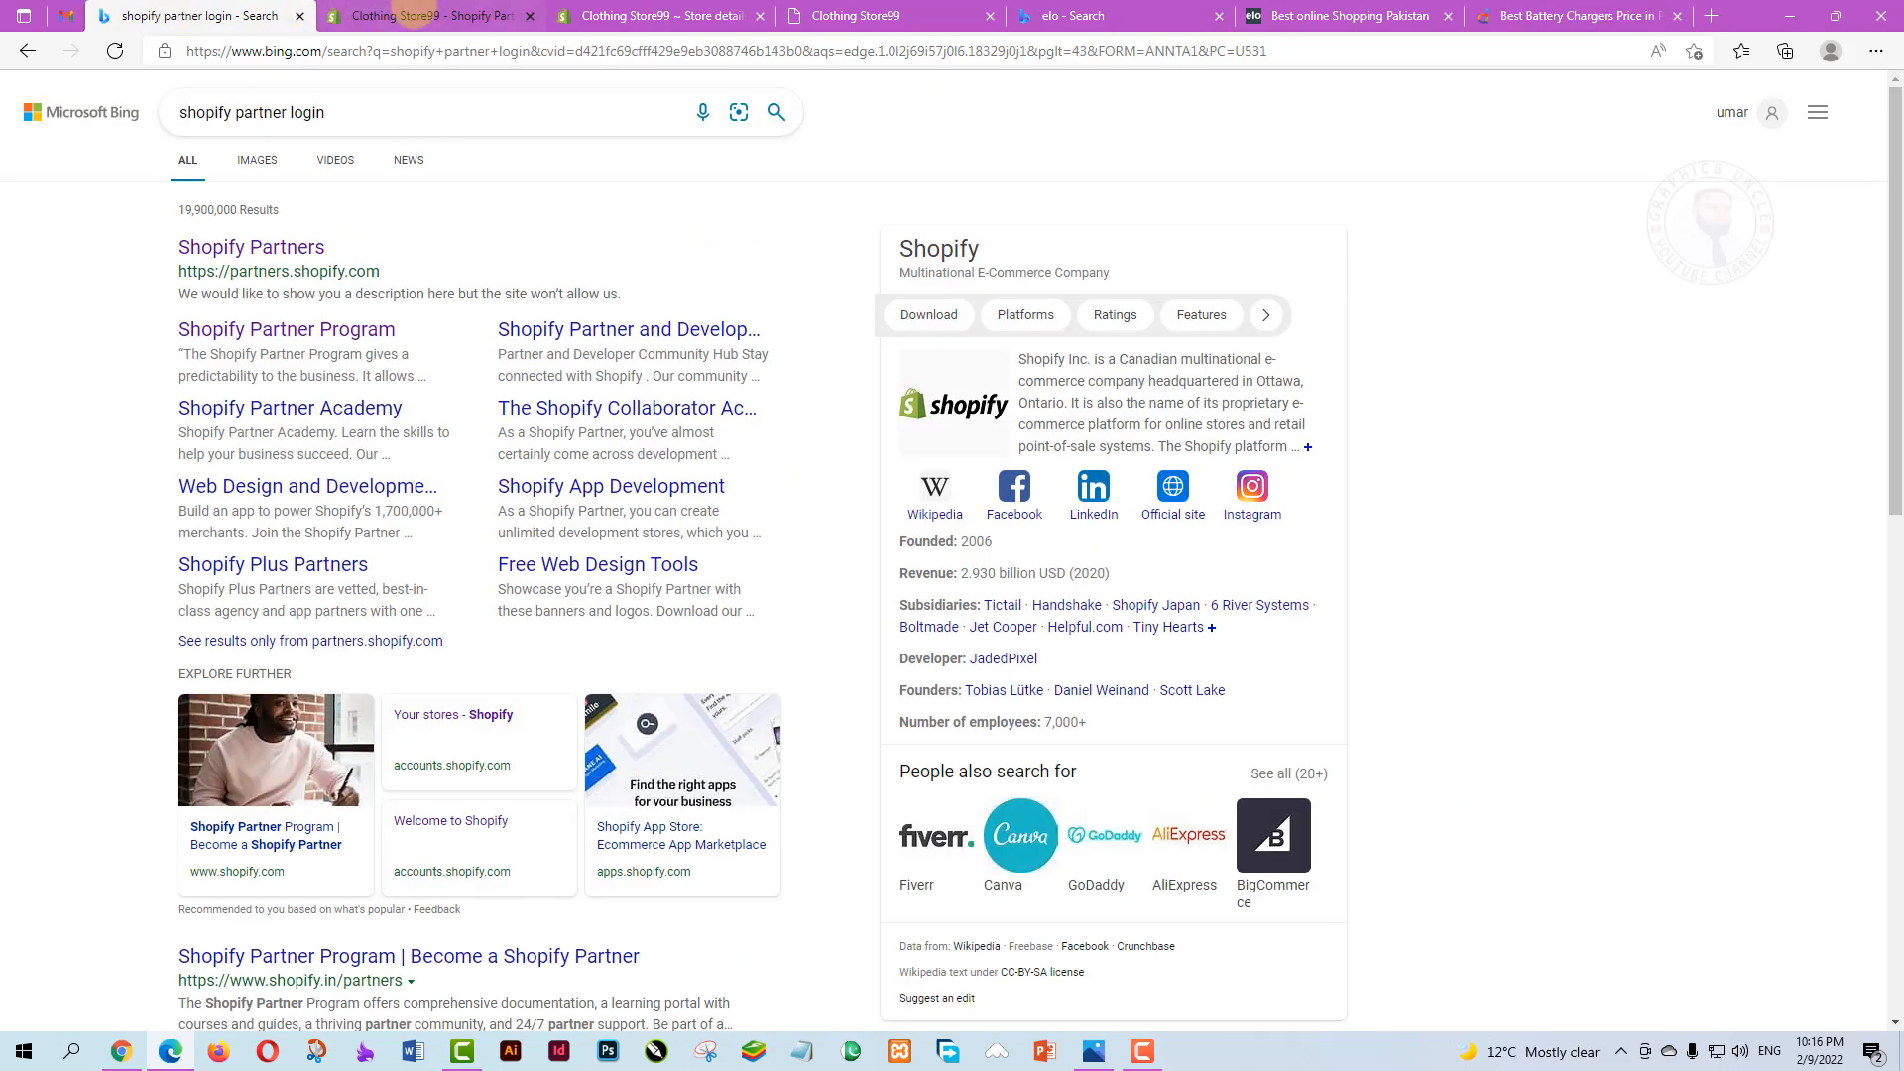
pyautogui.click(414, 16)
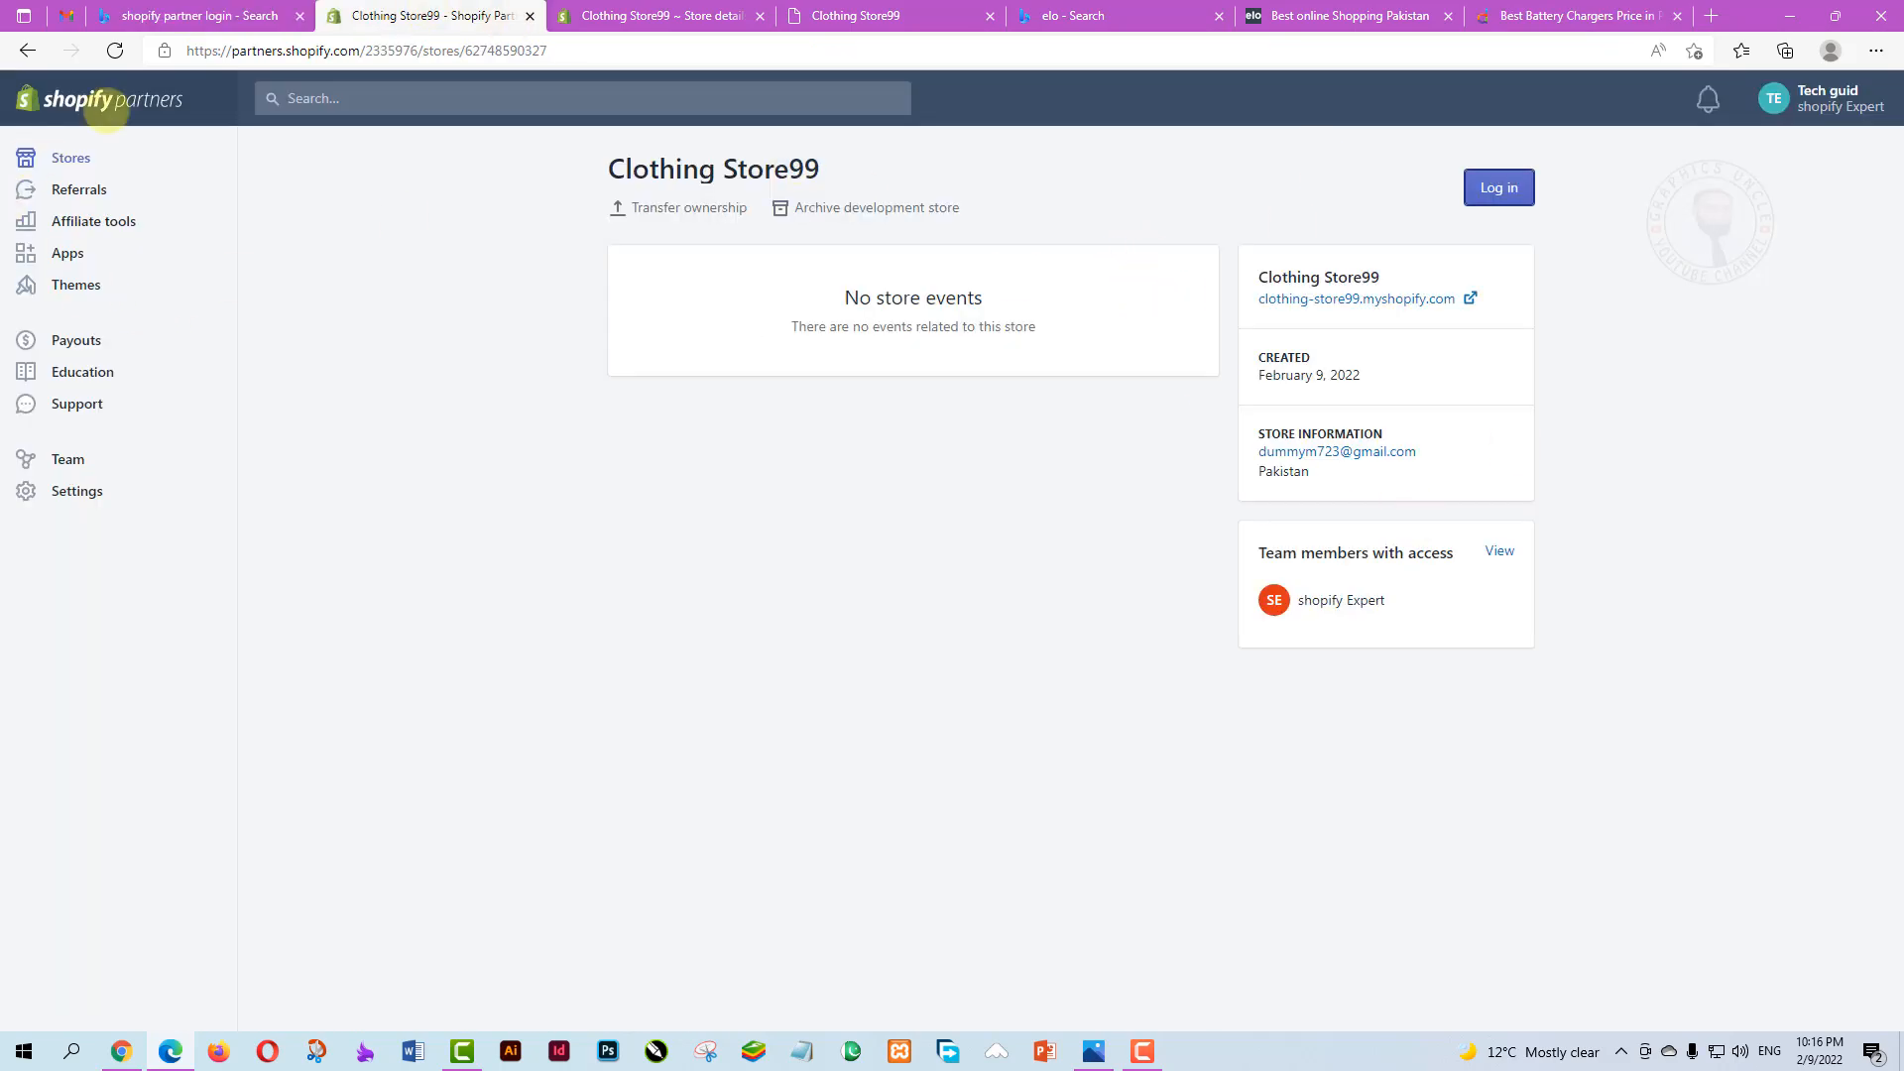
pyautogui.click(625, 15)
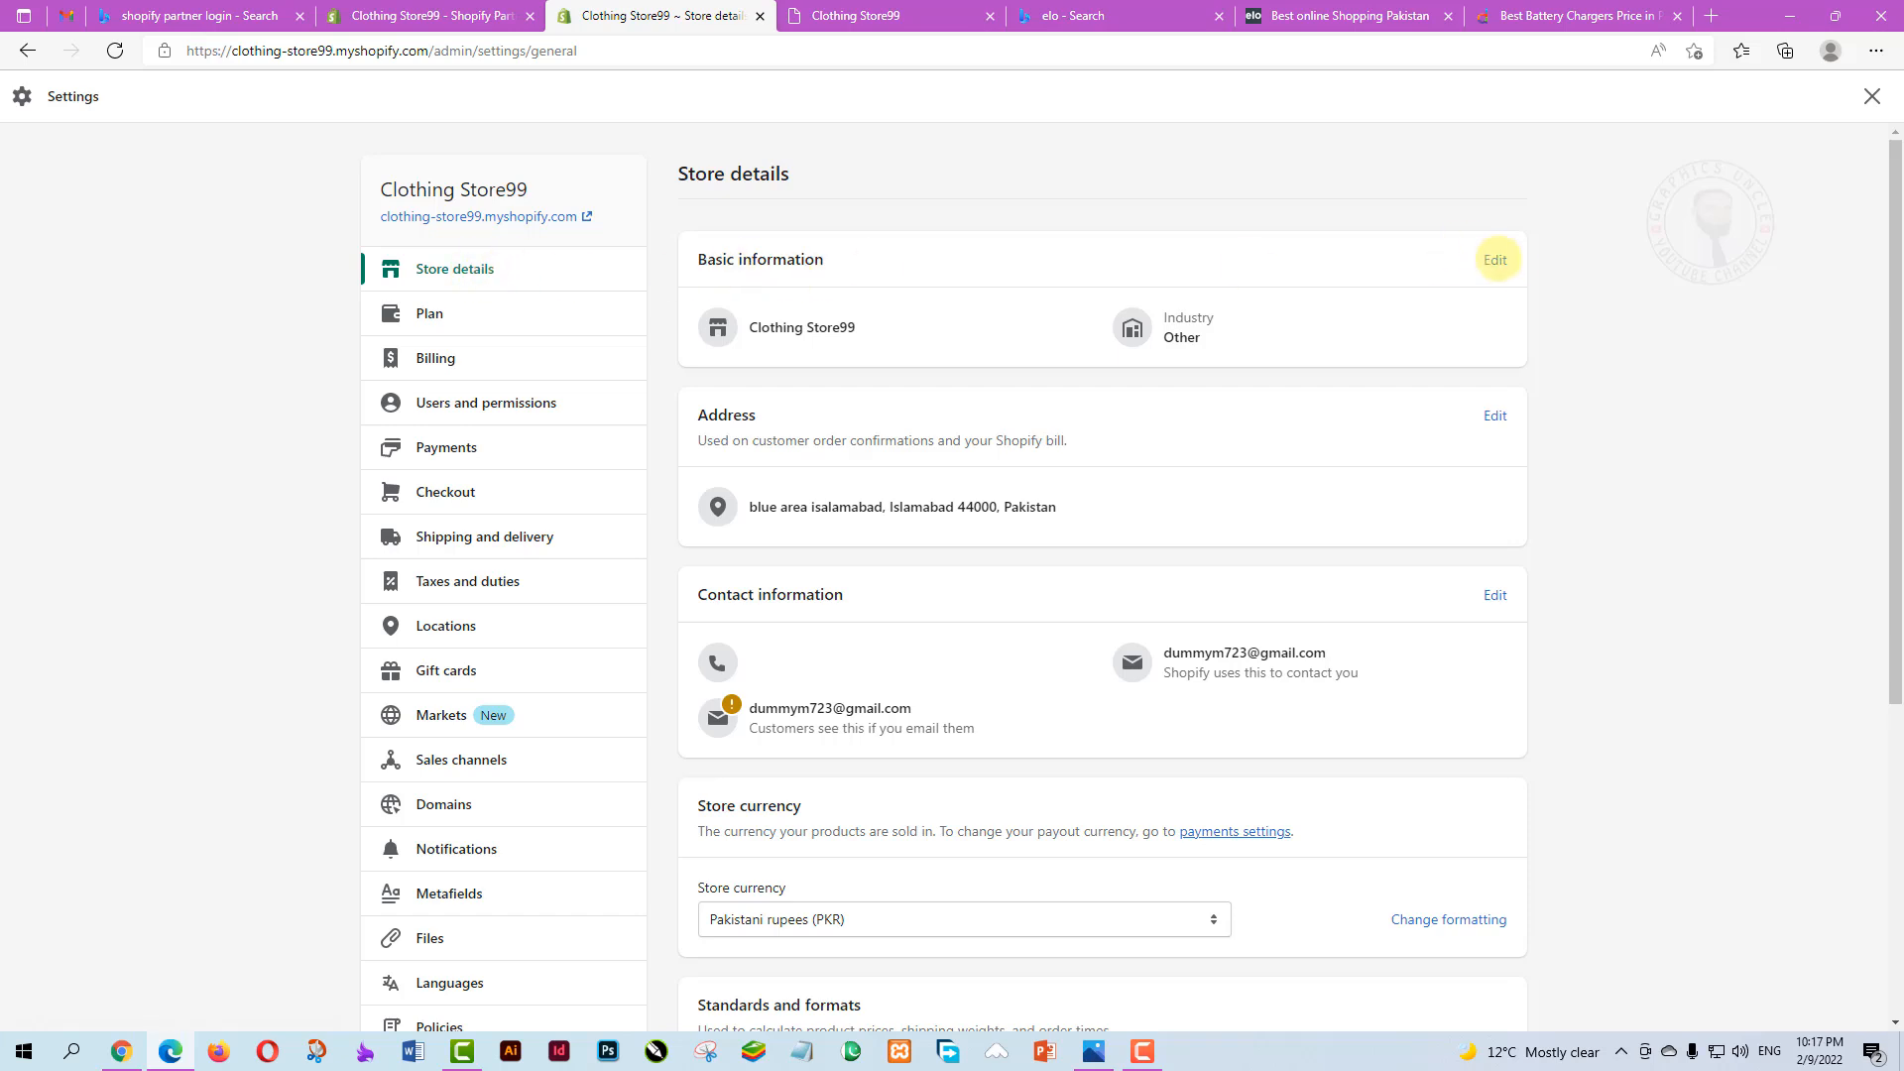
# Edit Basic information and change the store industry from Other to Clothing
pyautogui.click(1495, 260)
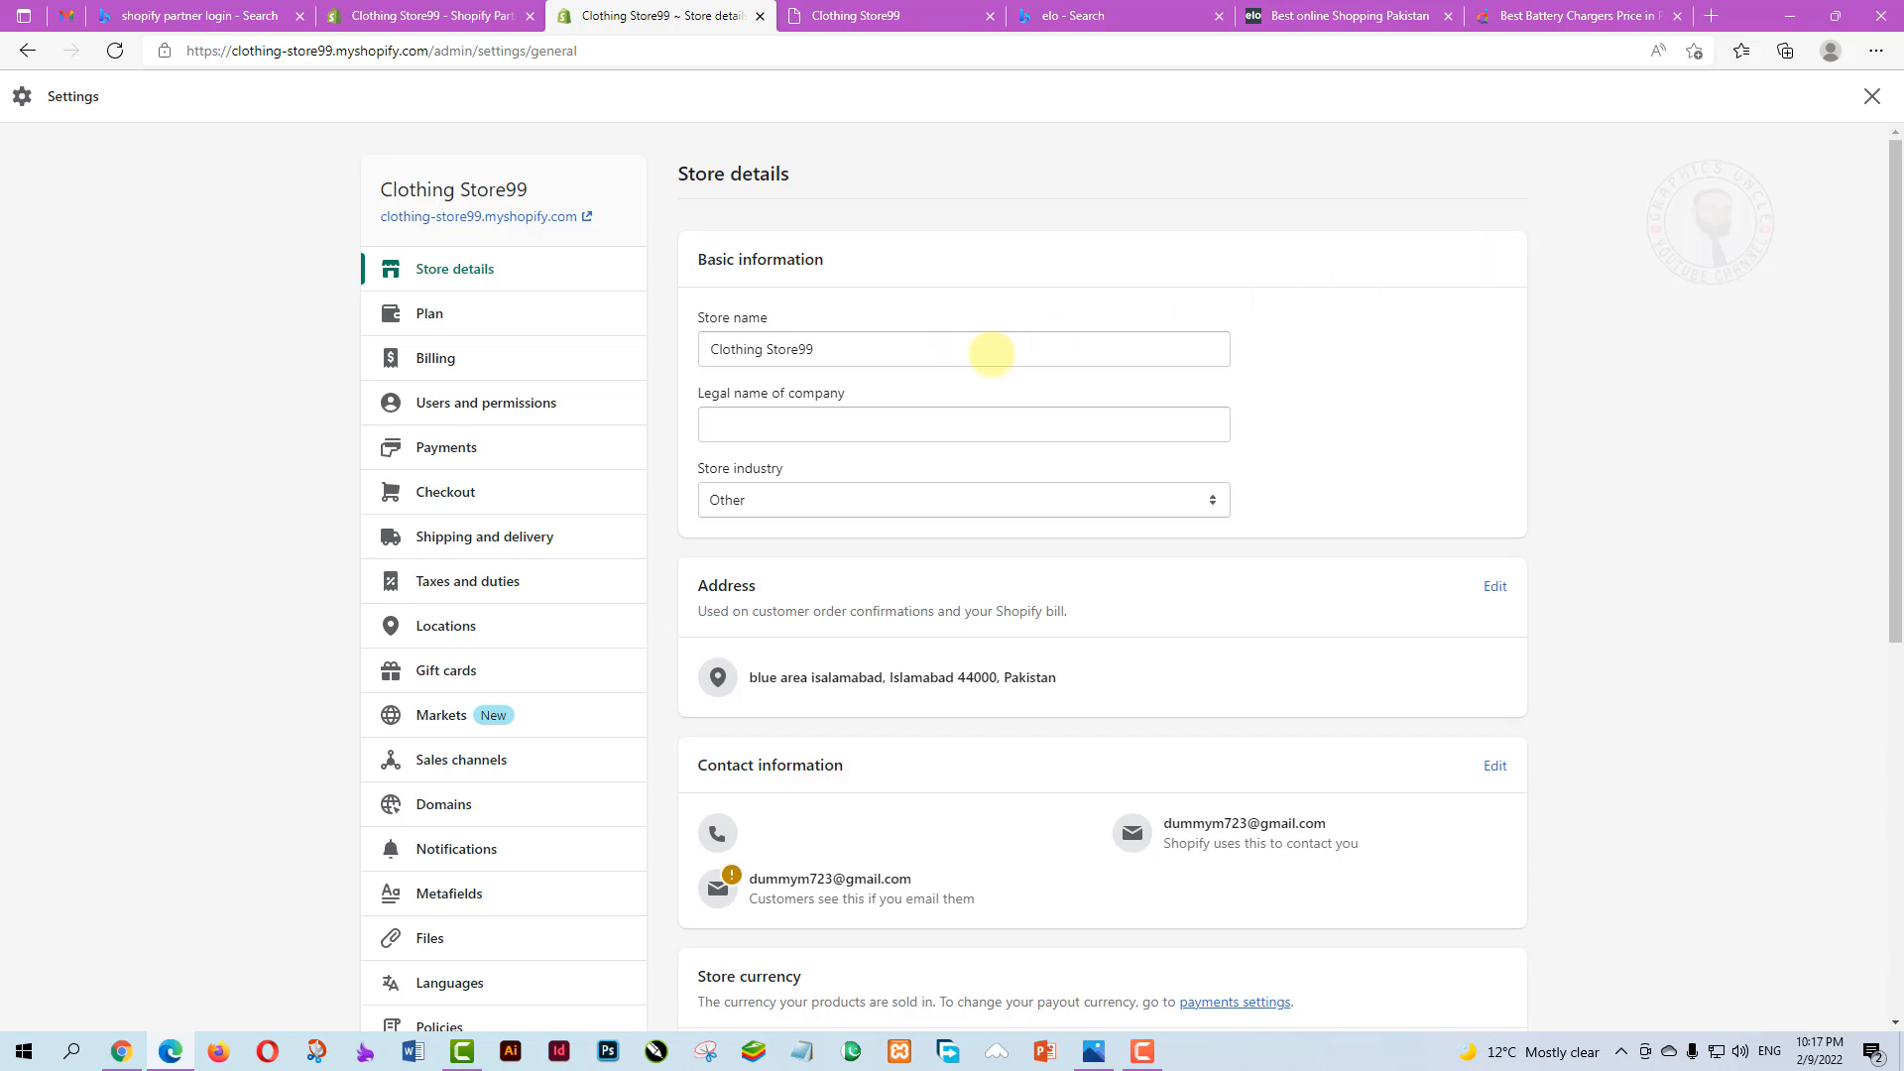
pyautogui.moveTo(818, 349); pyautogui.dragTo(687, 349)
pyautogui.click(896, 425)
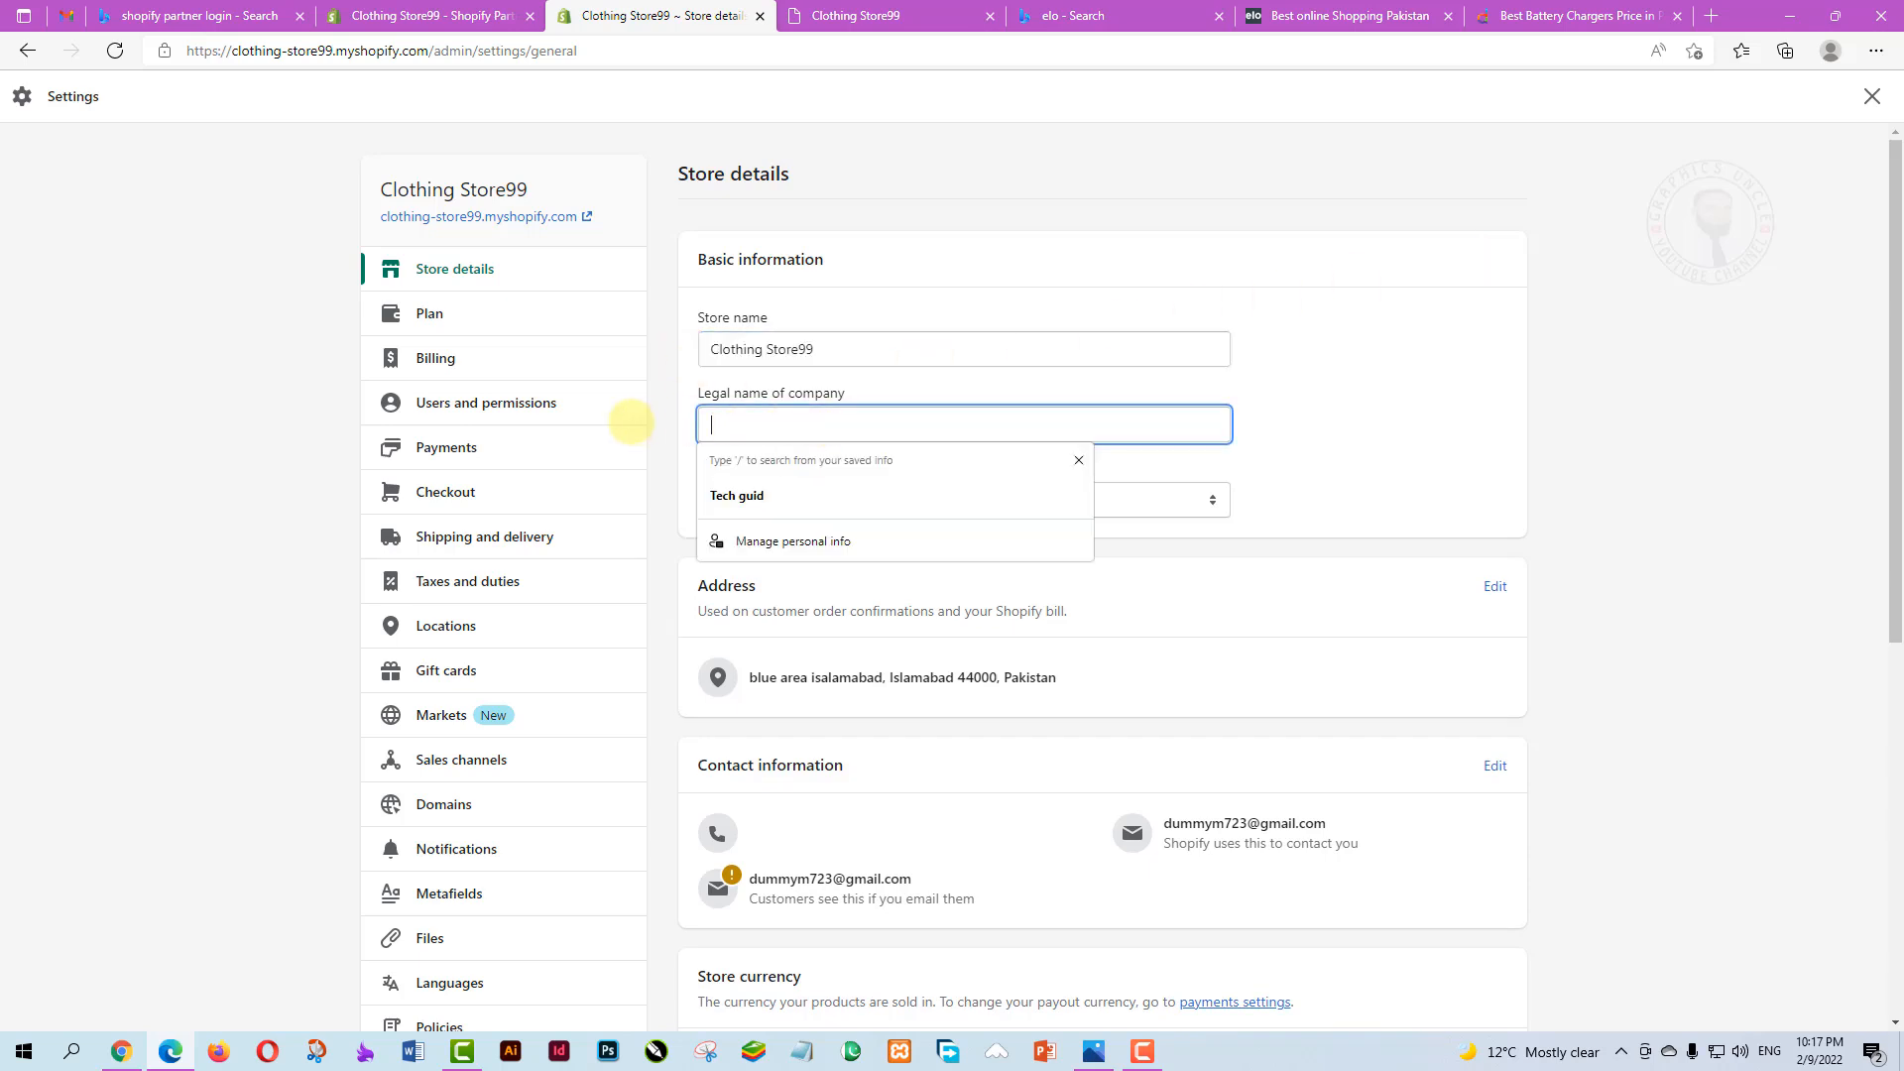
pyautogui.click(1382, 437)
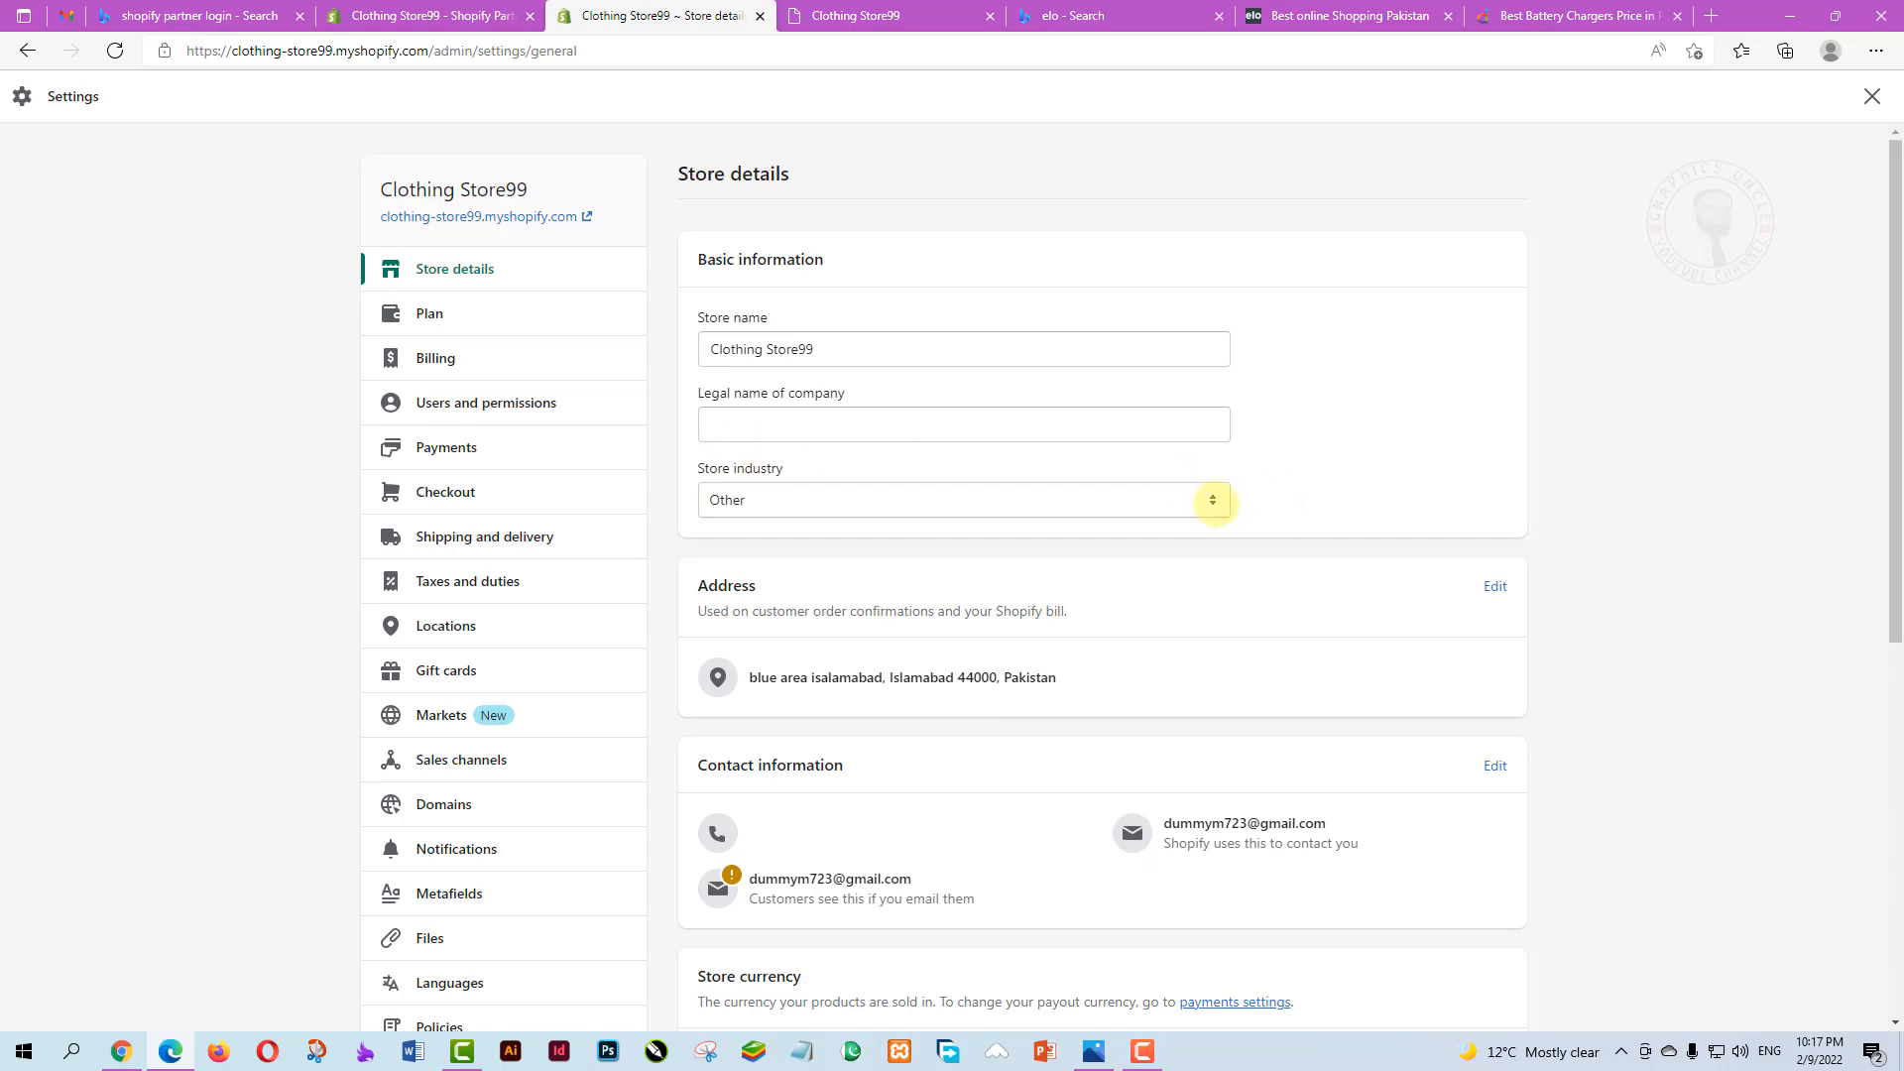
pyautogui.click(1212, 499)
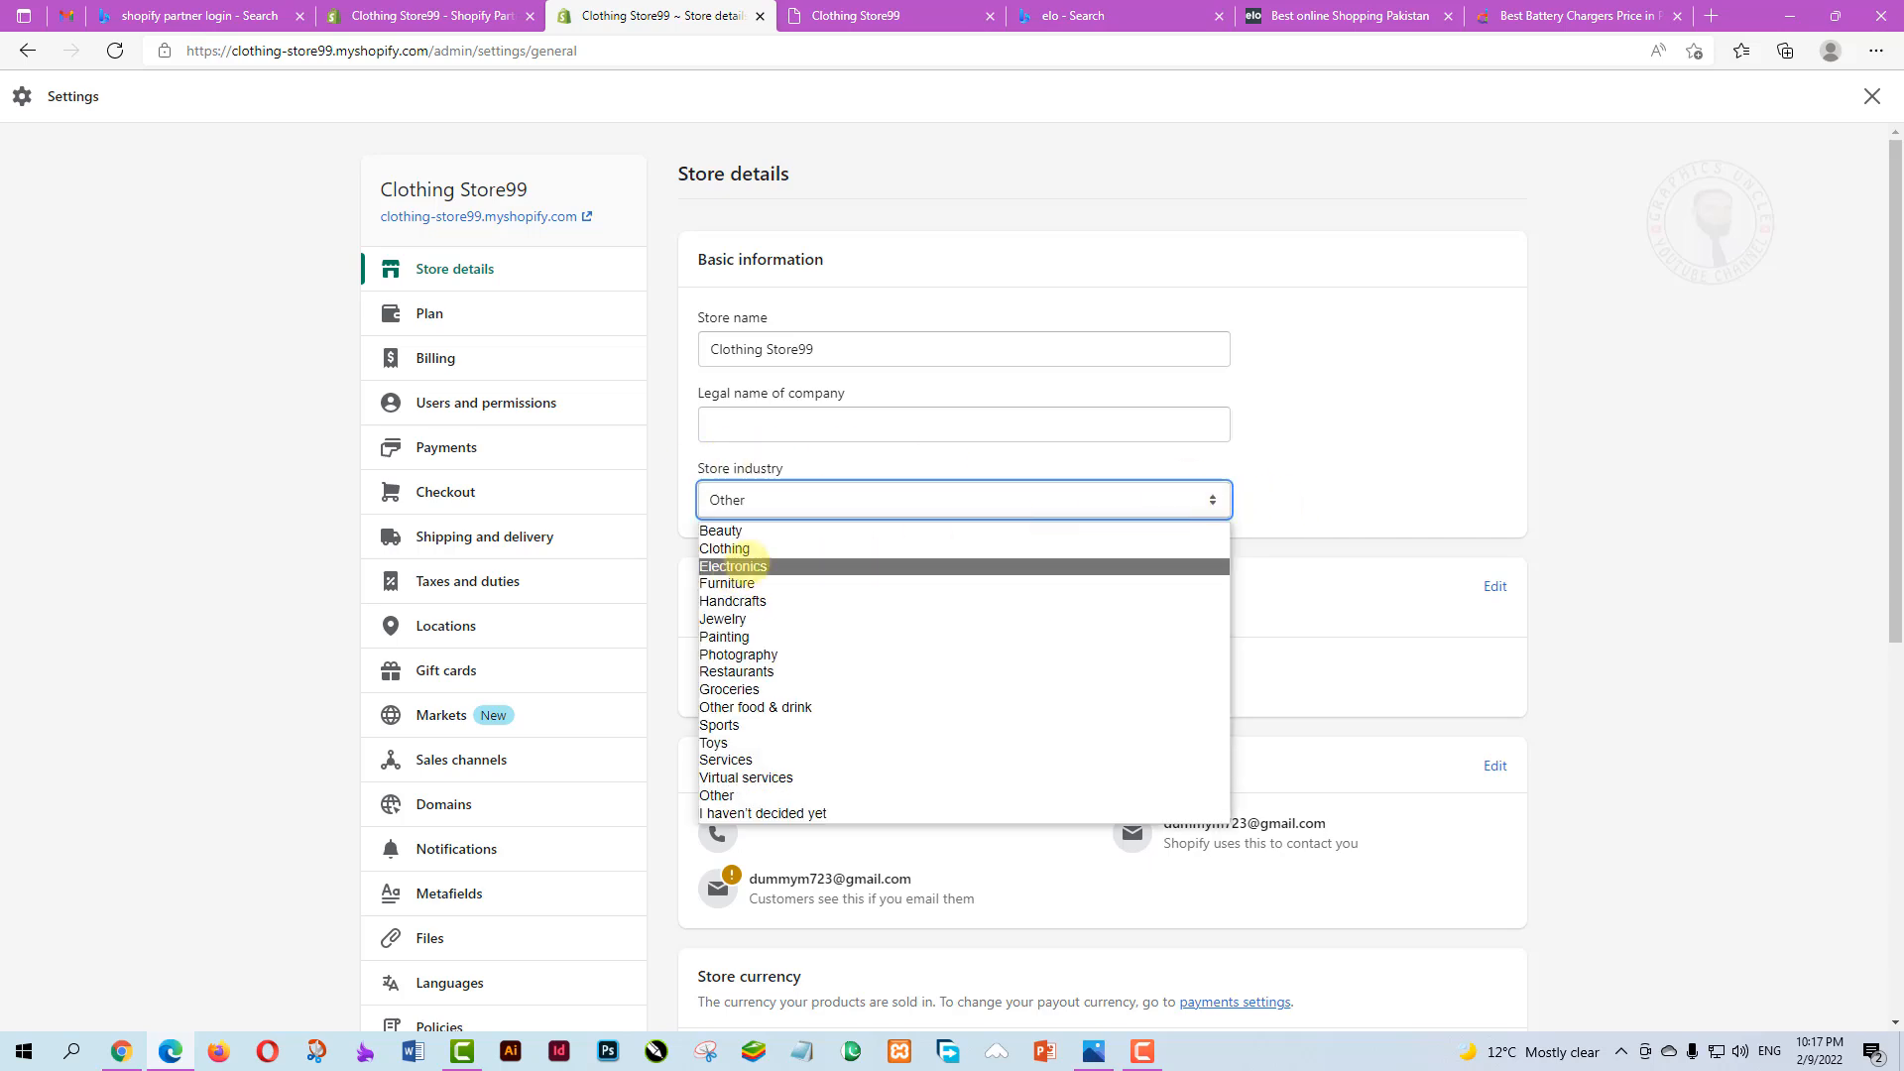
pyautogui.click(727, 548)
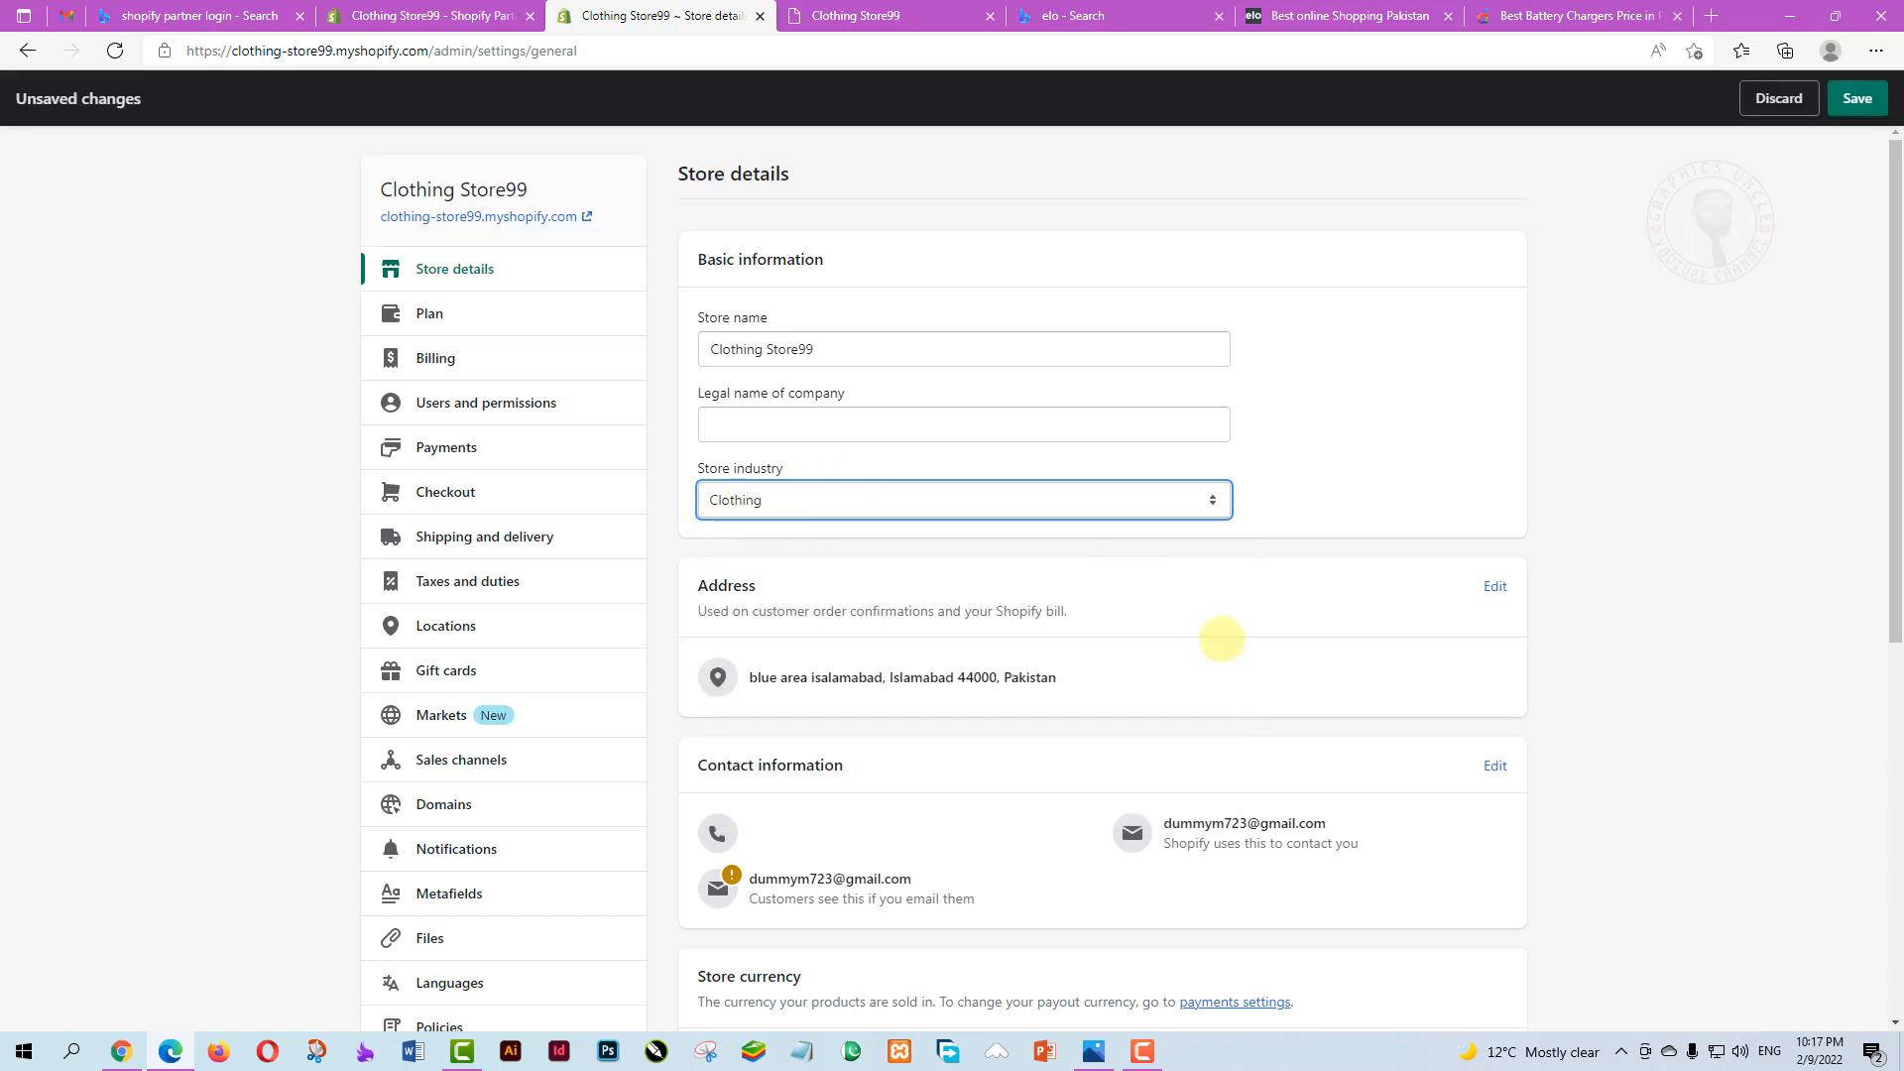
pyautogui.scroll(-1, 1272, 604)
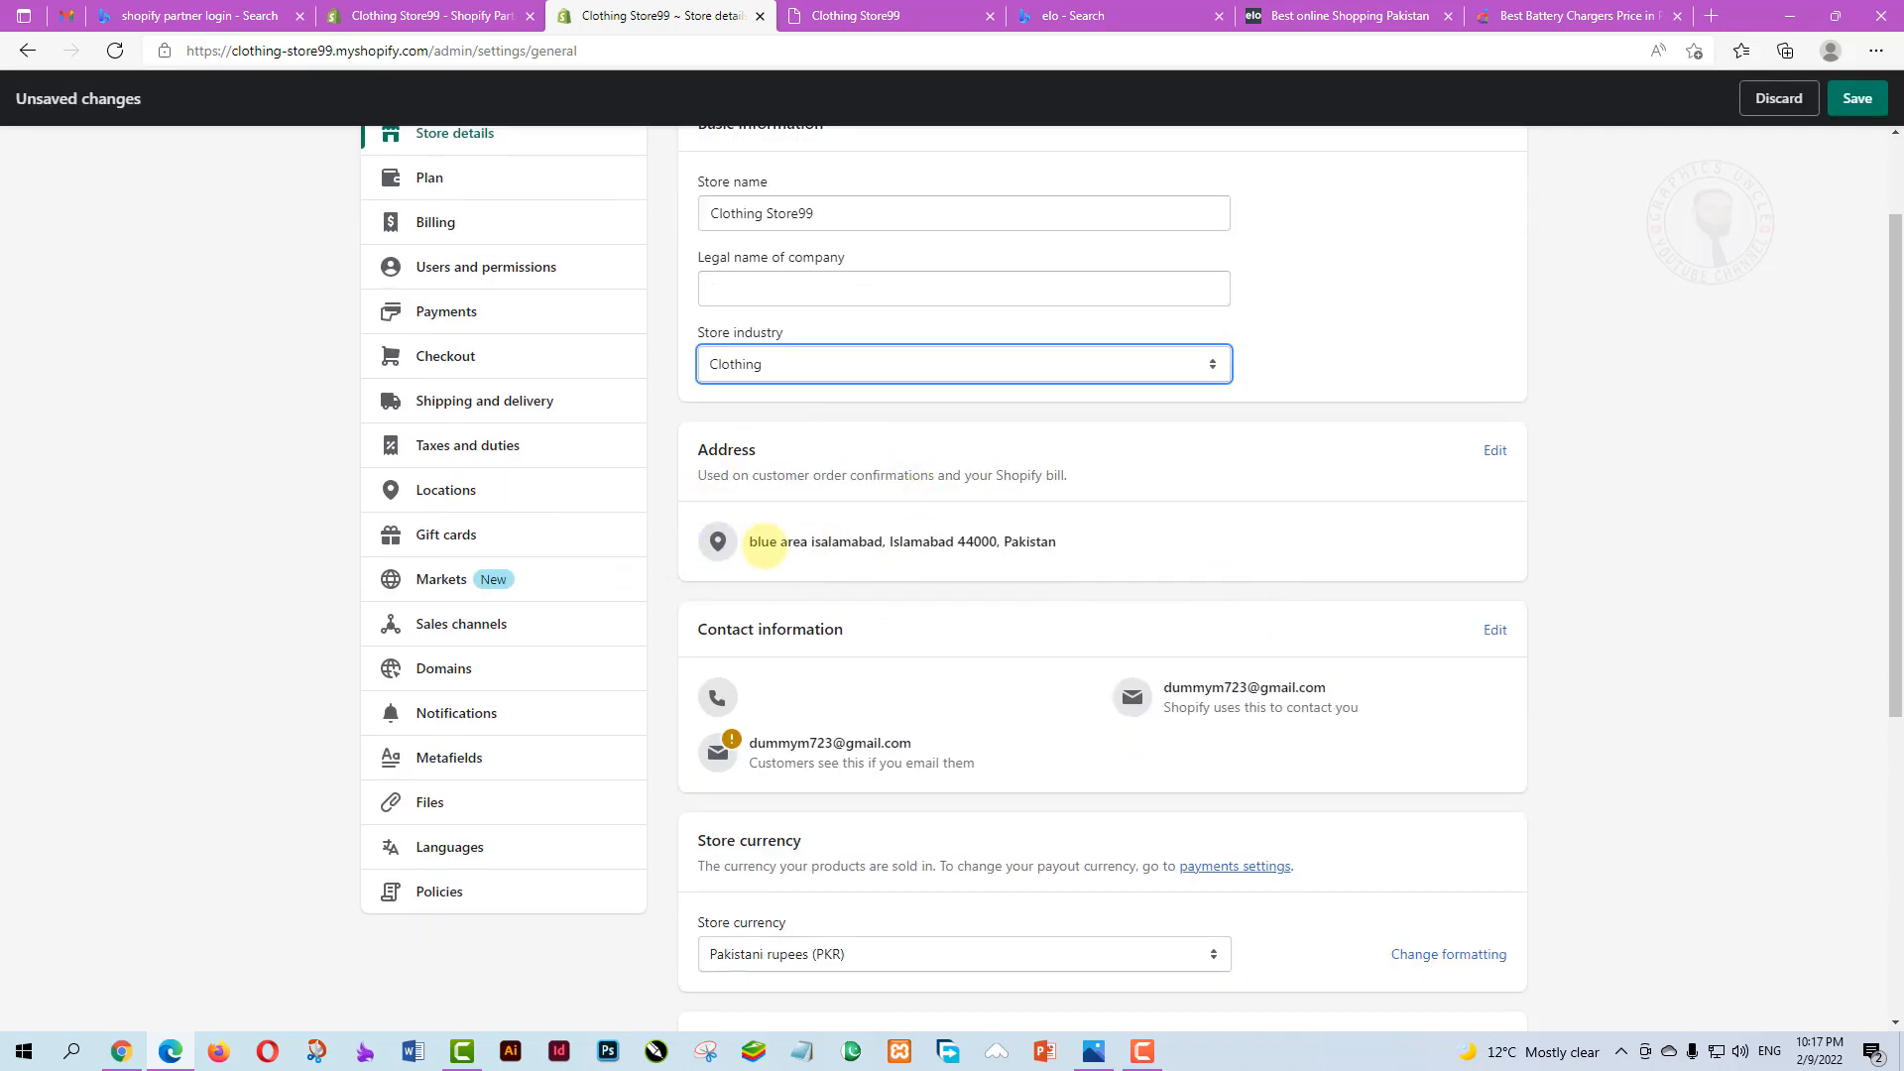
# Open the store address for editing, keeping Pakistan as the country/region
pyautogui.click(1496, 450)
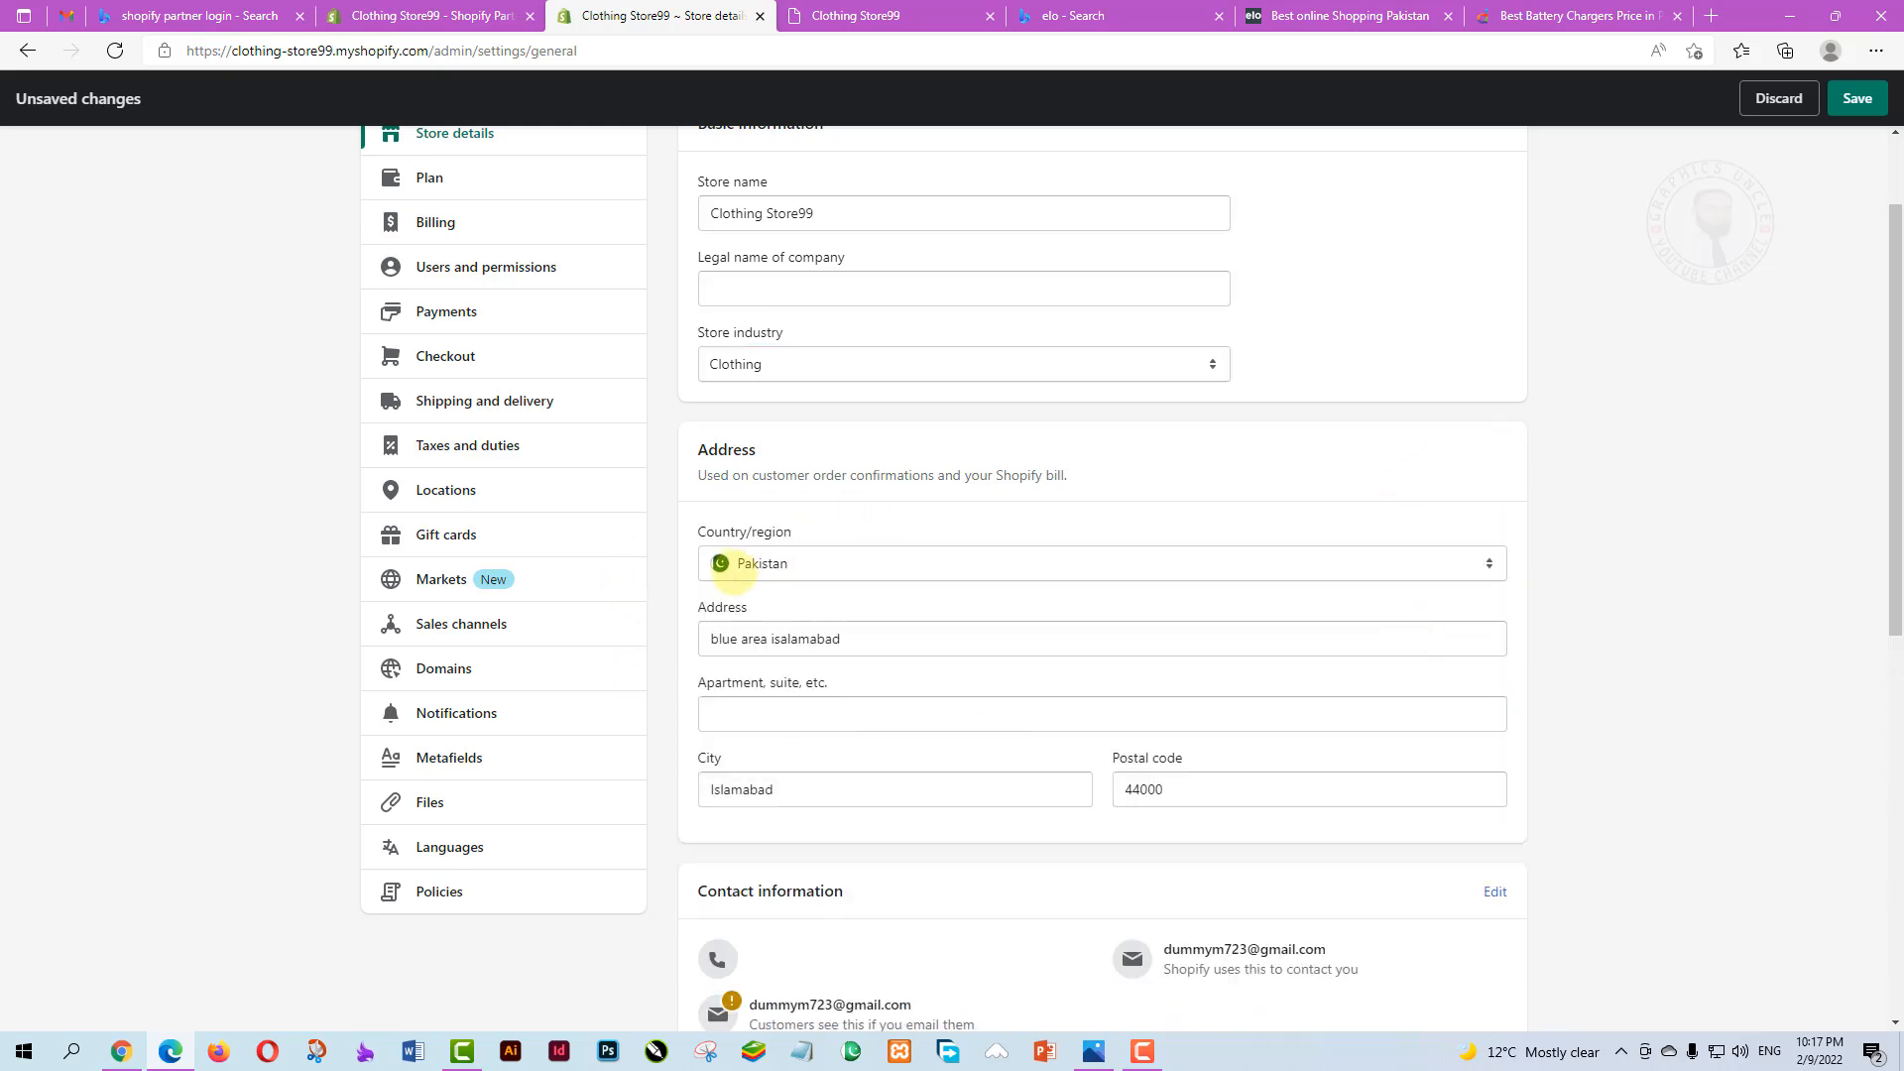
pyautogui.scroll(-3, 850, 770)
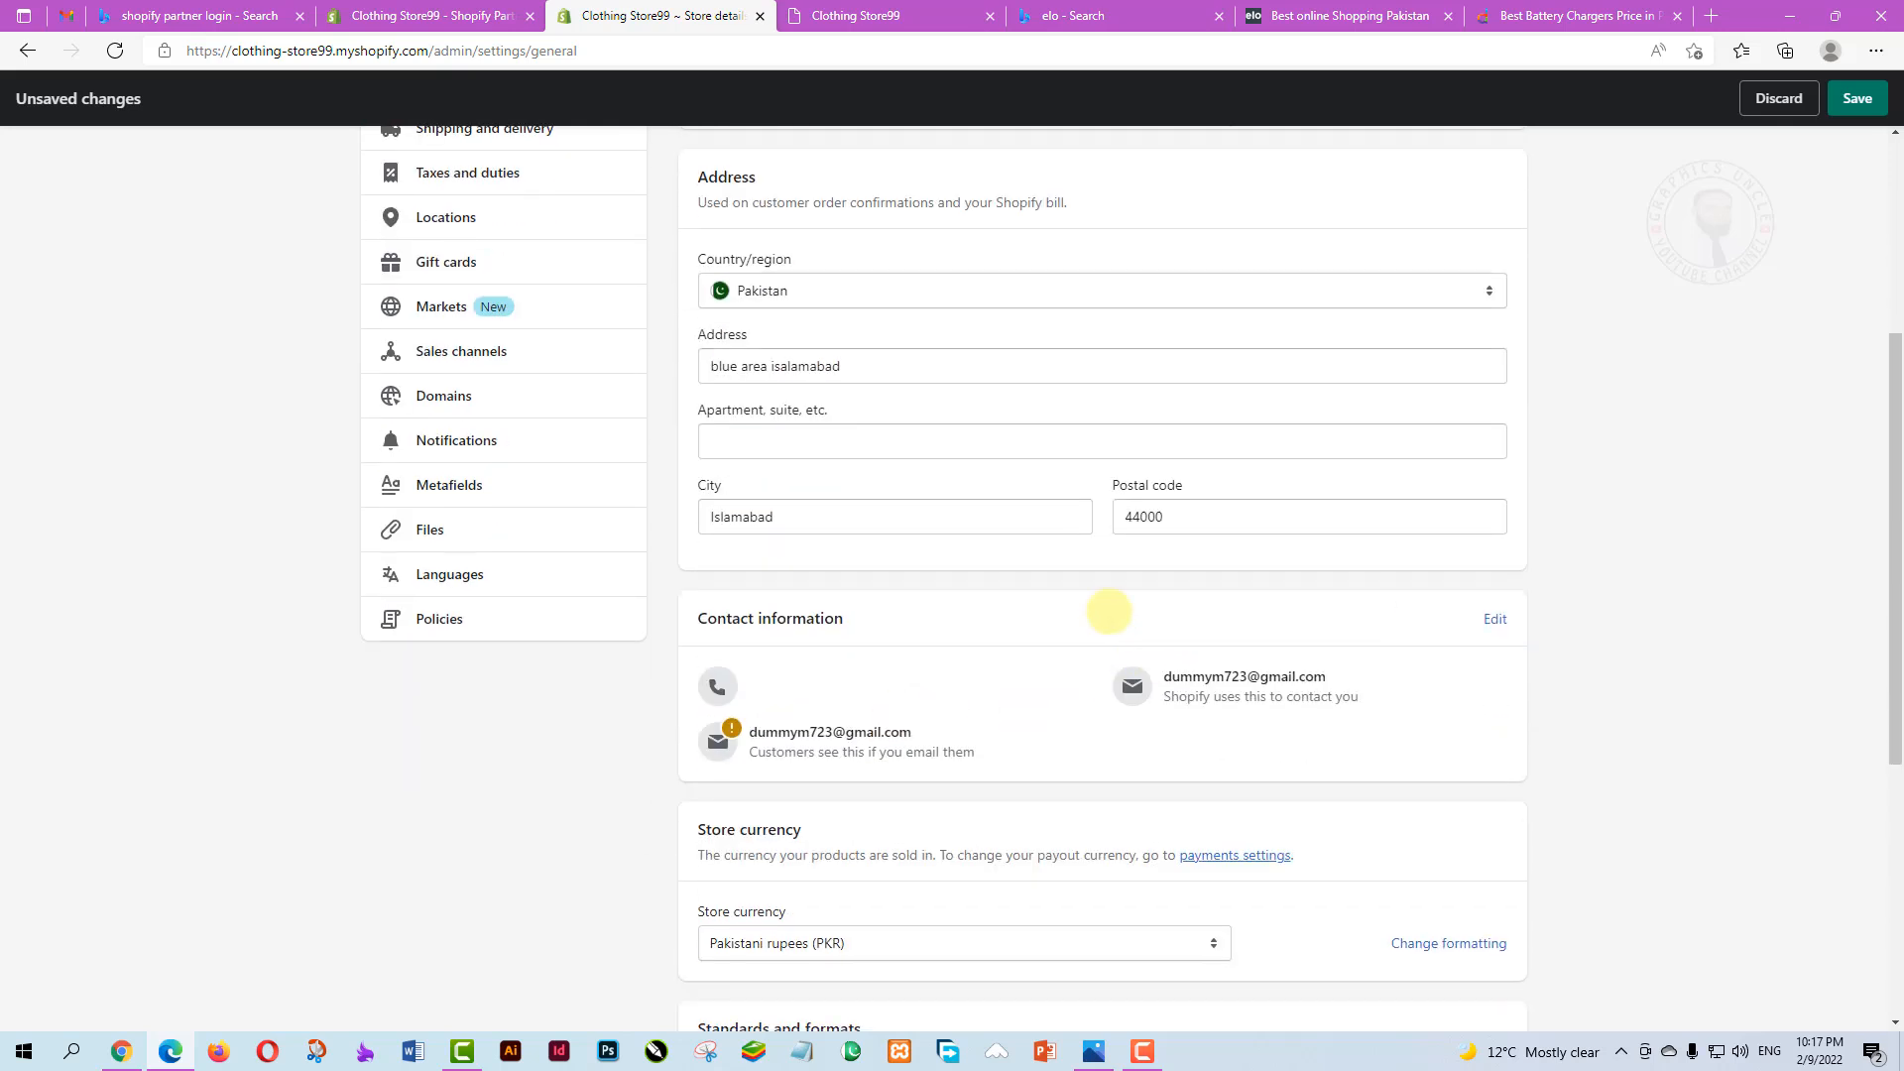
pyautogui.click(1485, 292)
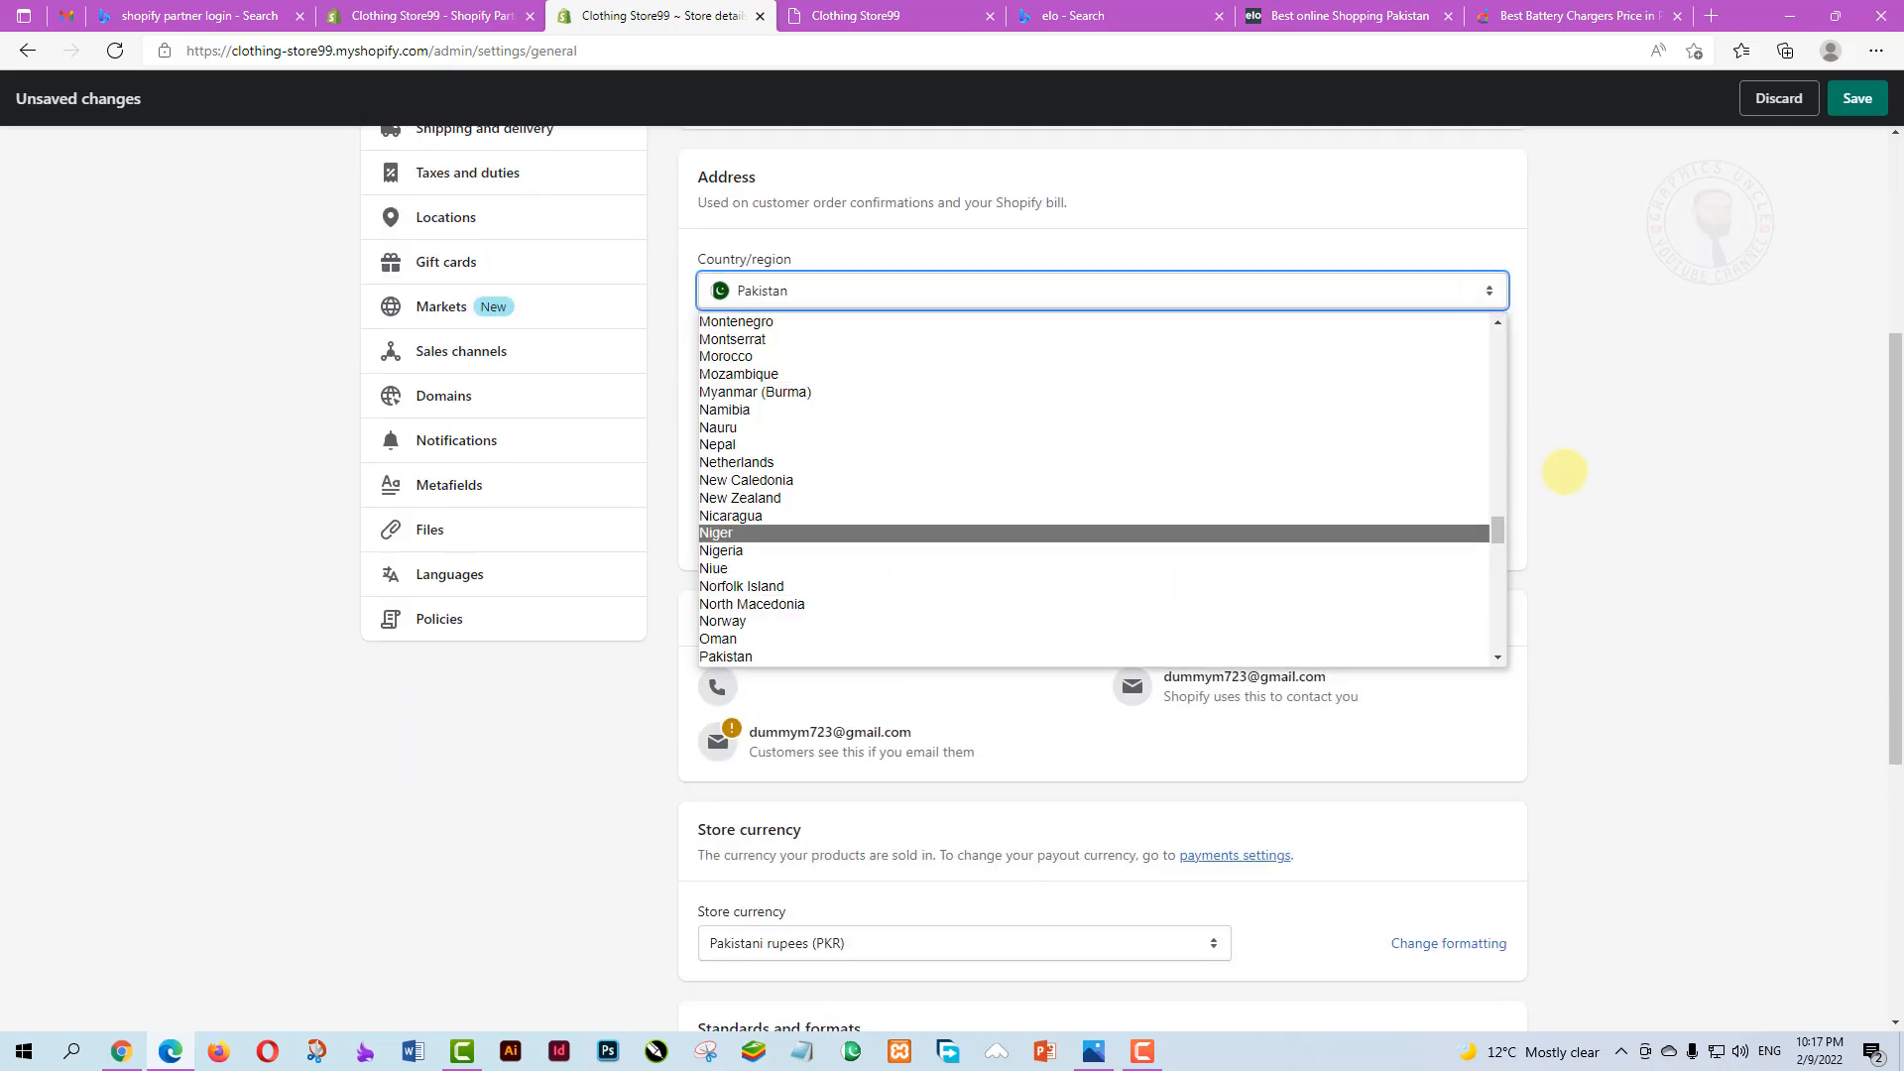
pyautogui.click(1564, 476)
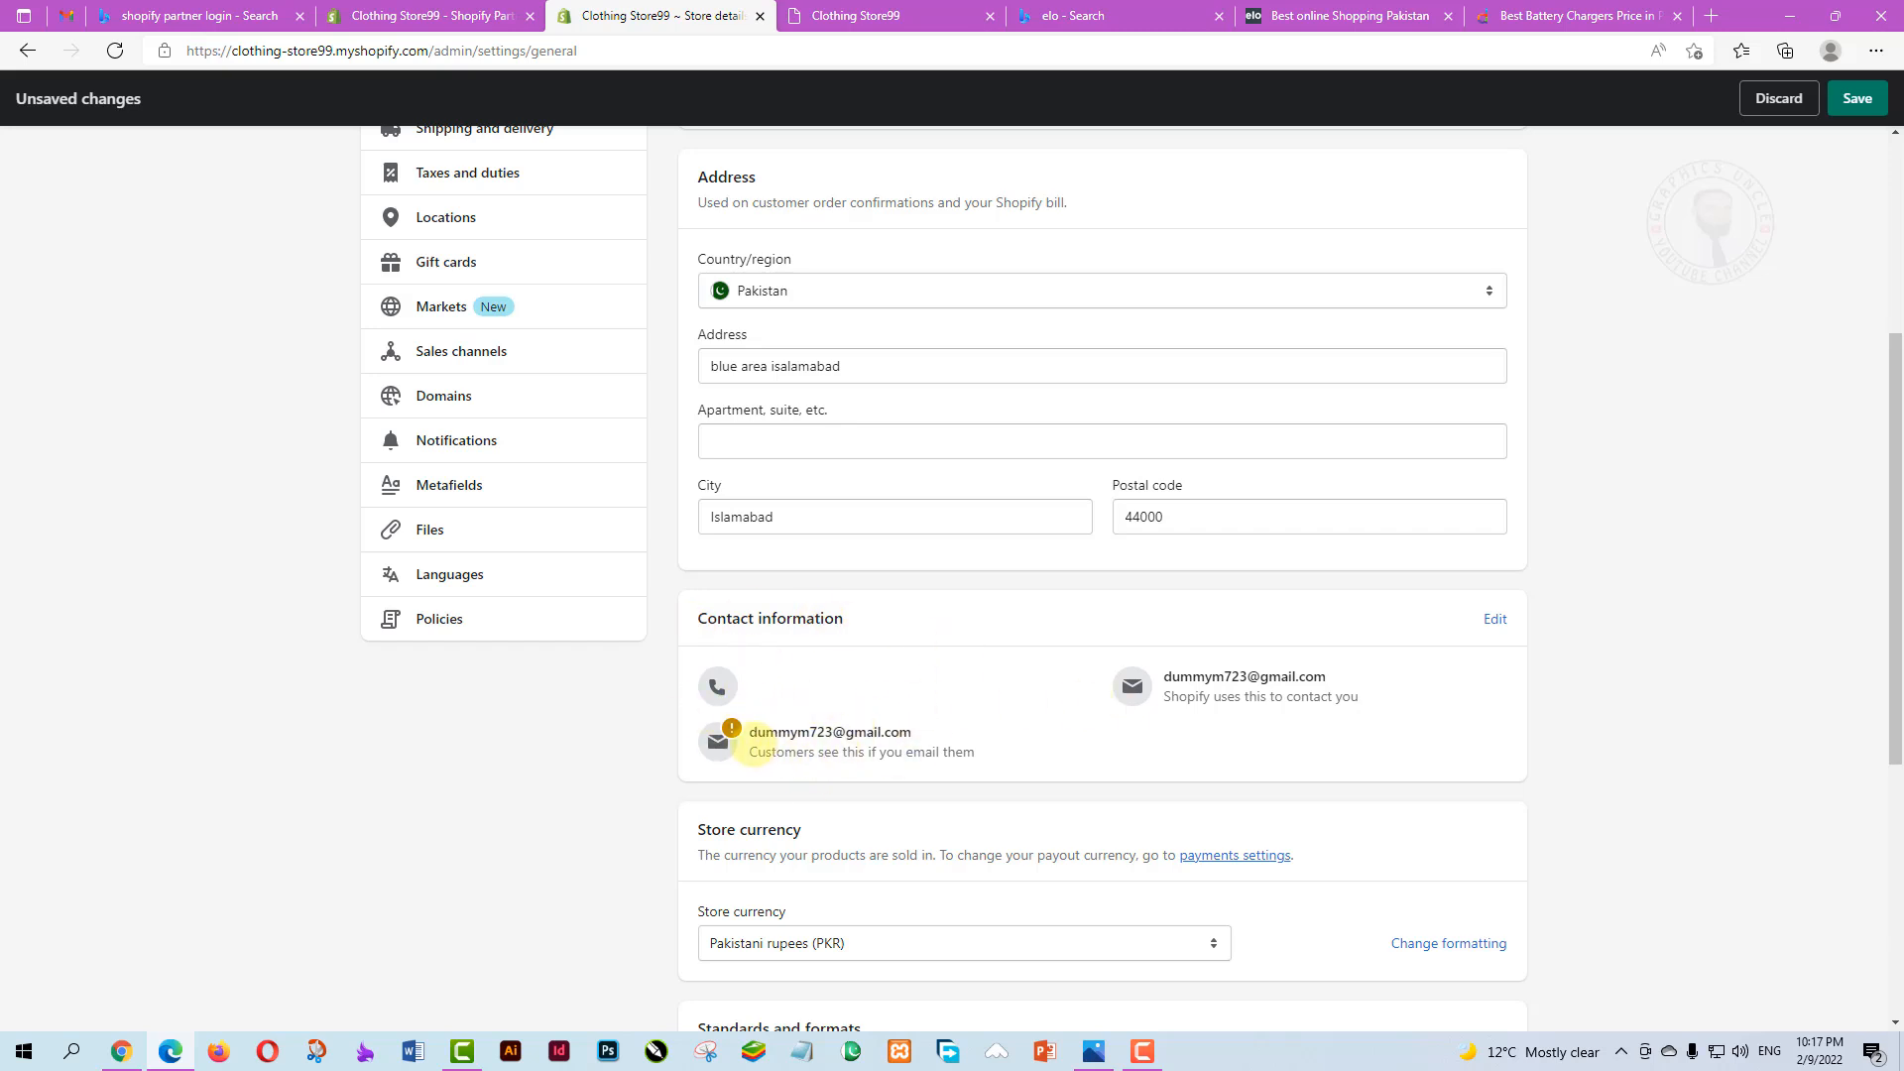
pyautogui.moveTo(751, 755); pyautogui.dragTo(975, 753)
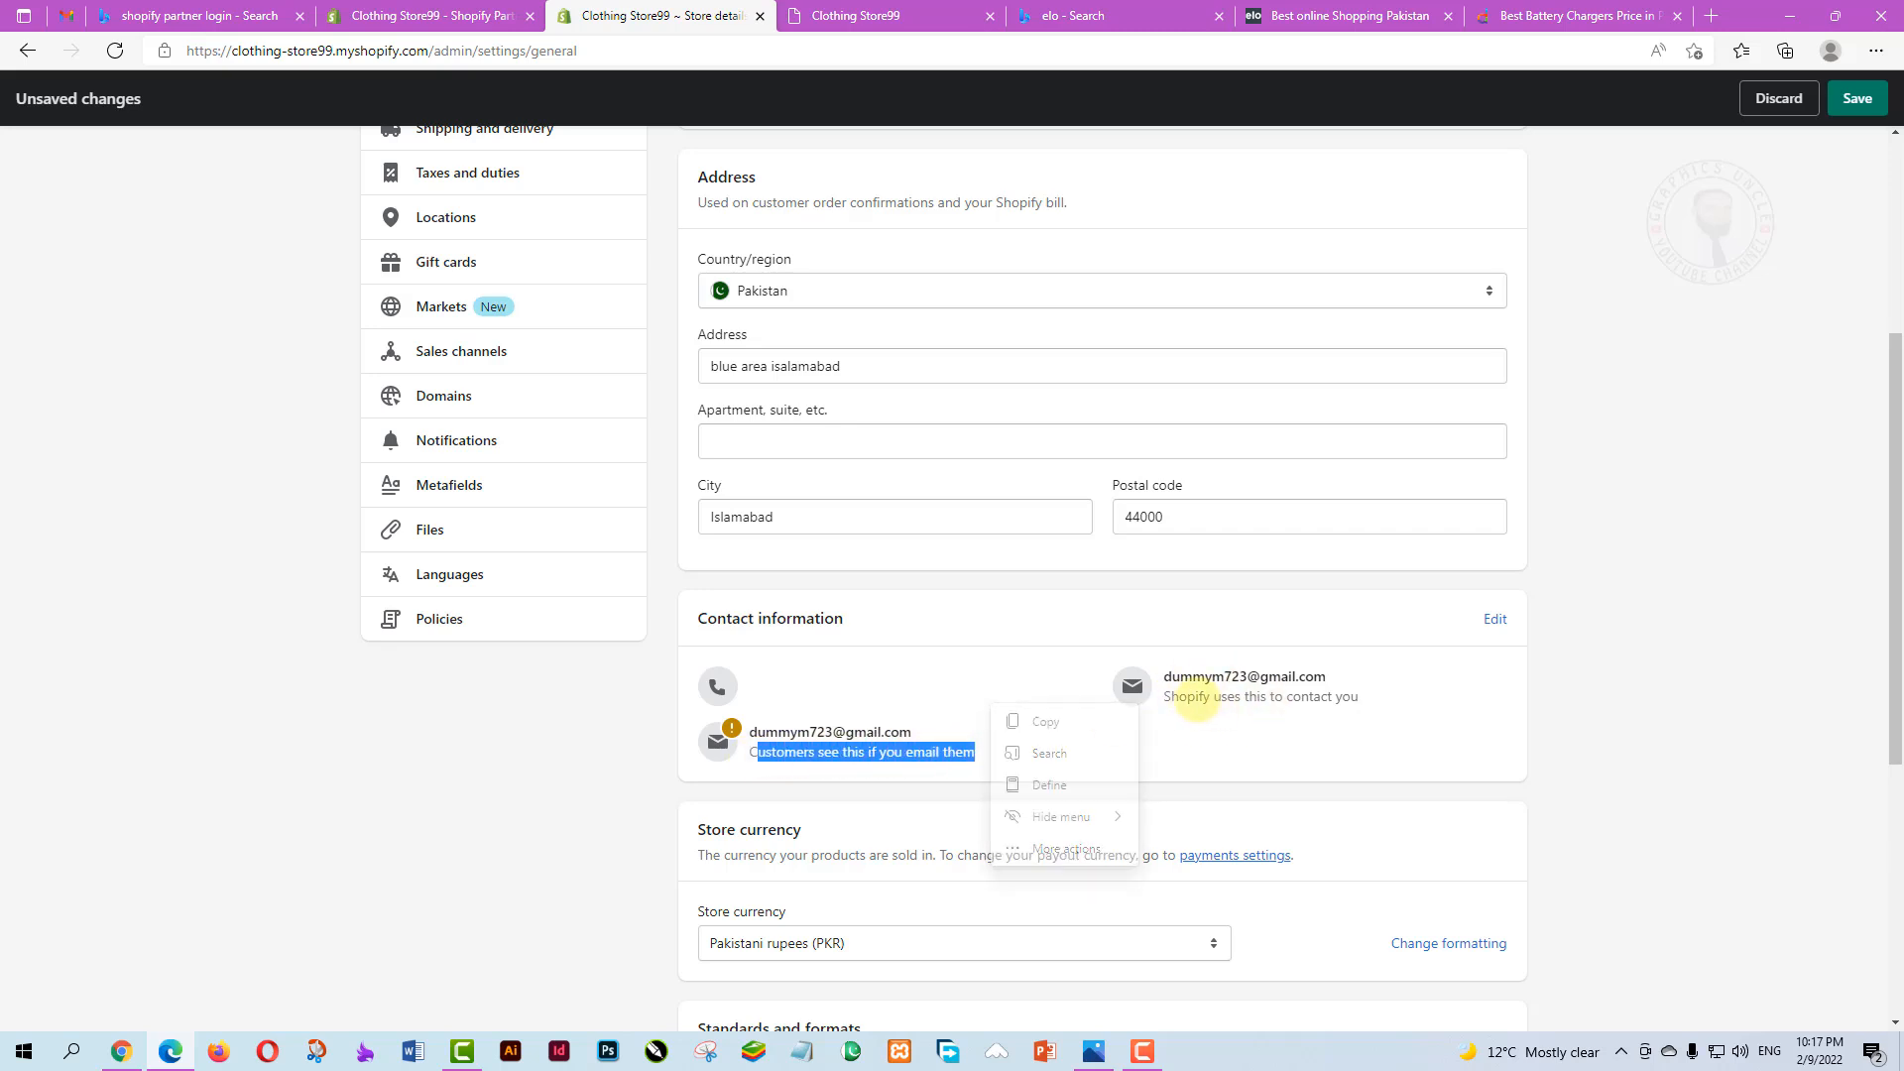
pyautogui.click(1219, 742)
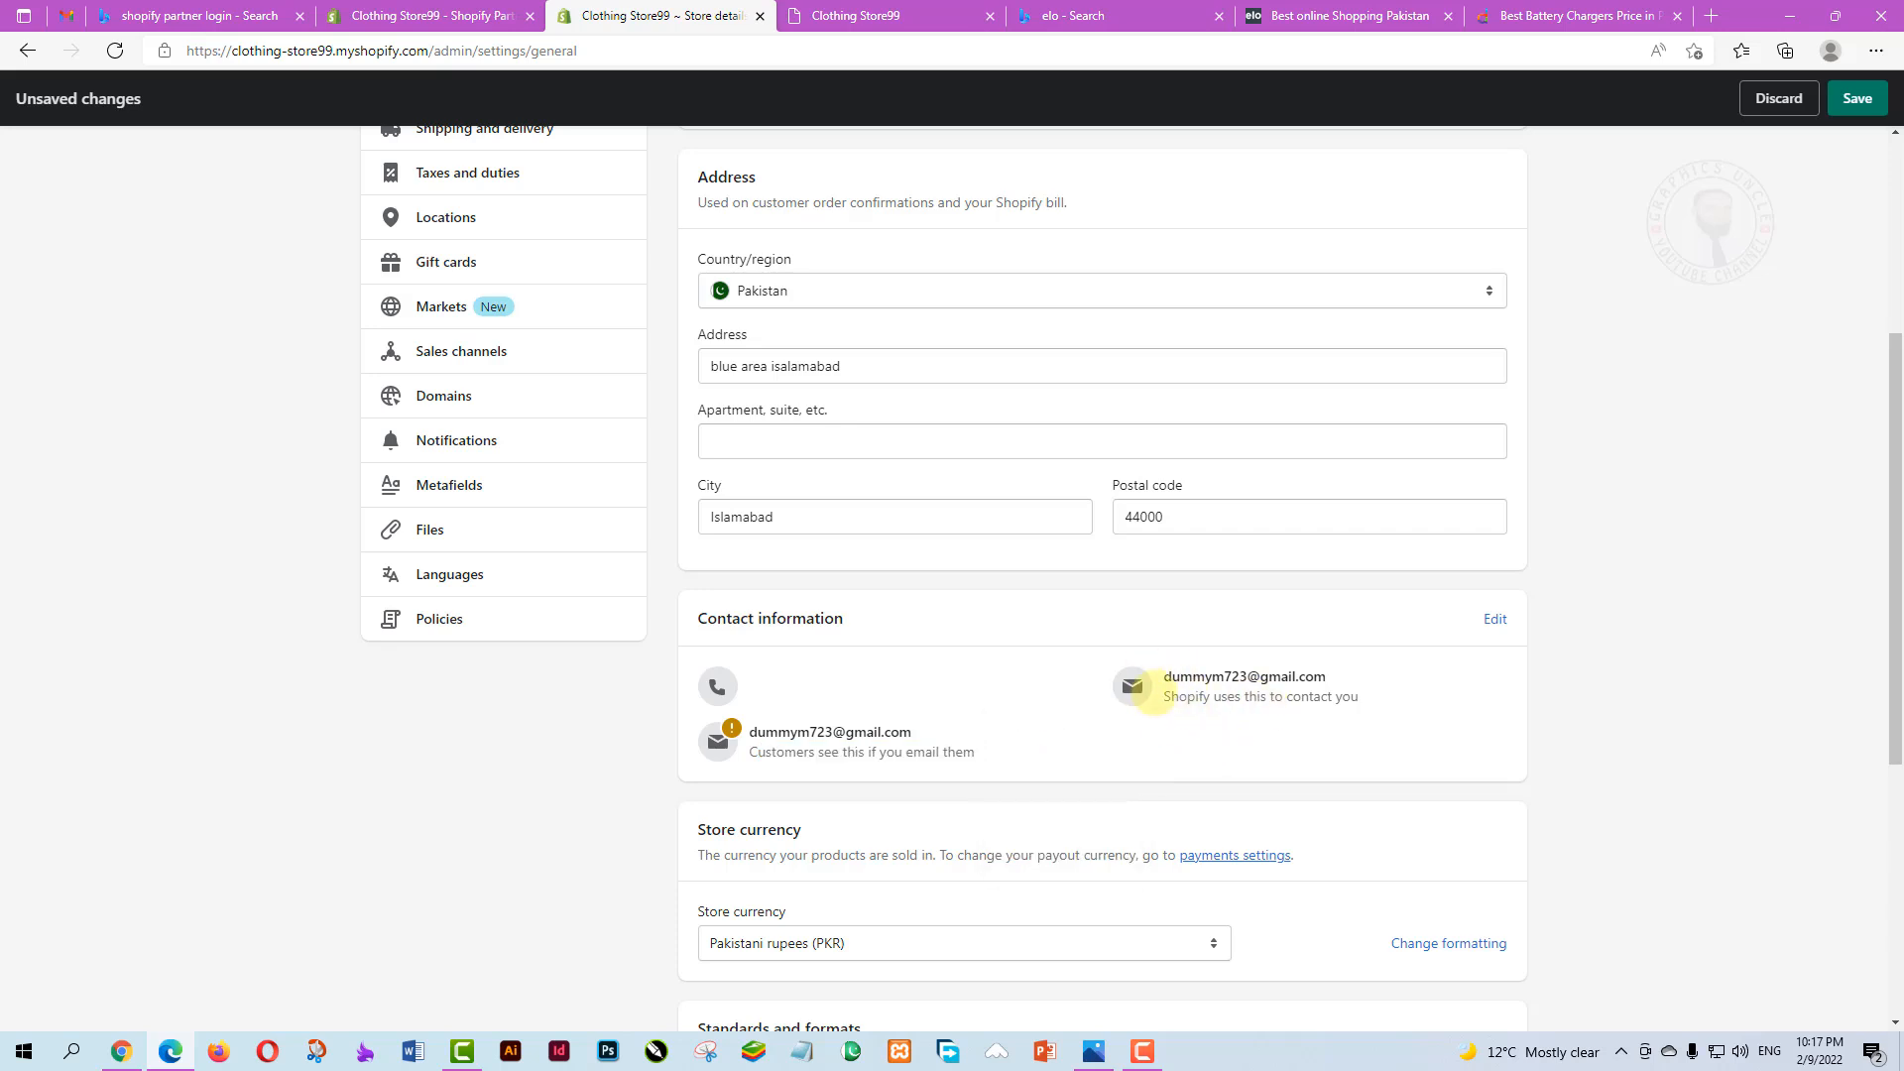
pyautogui.scroll(-1, 1854, 416)
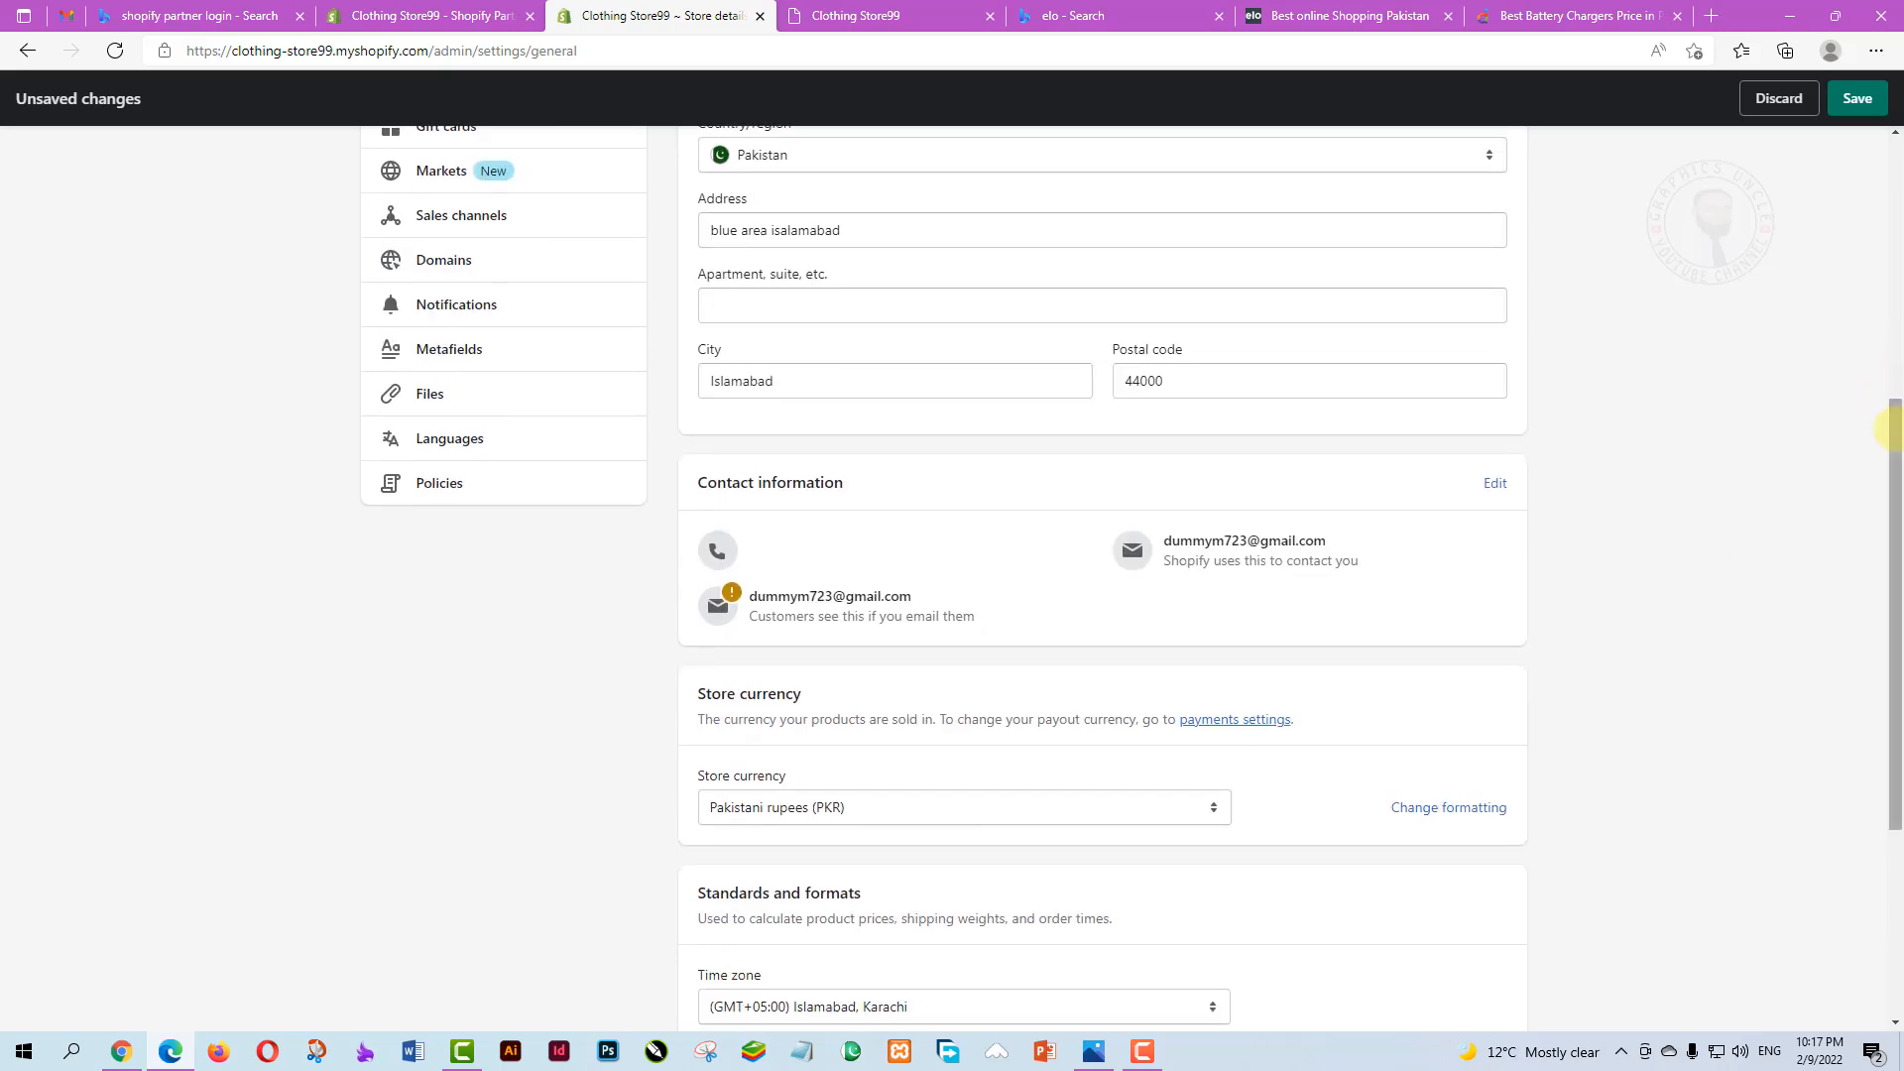
pyautogui.scroll(-1, 1889, 428)
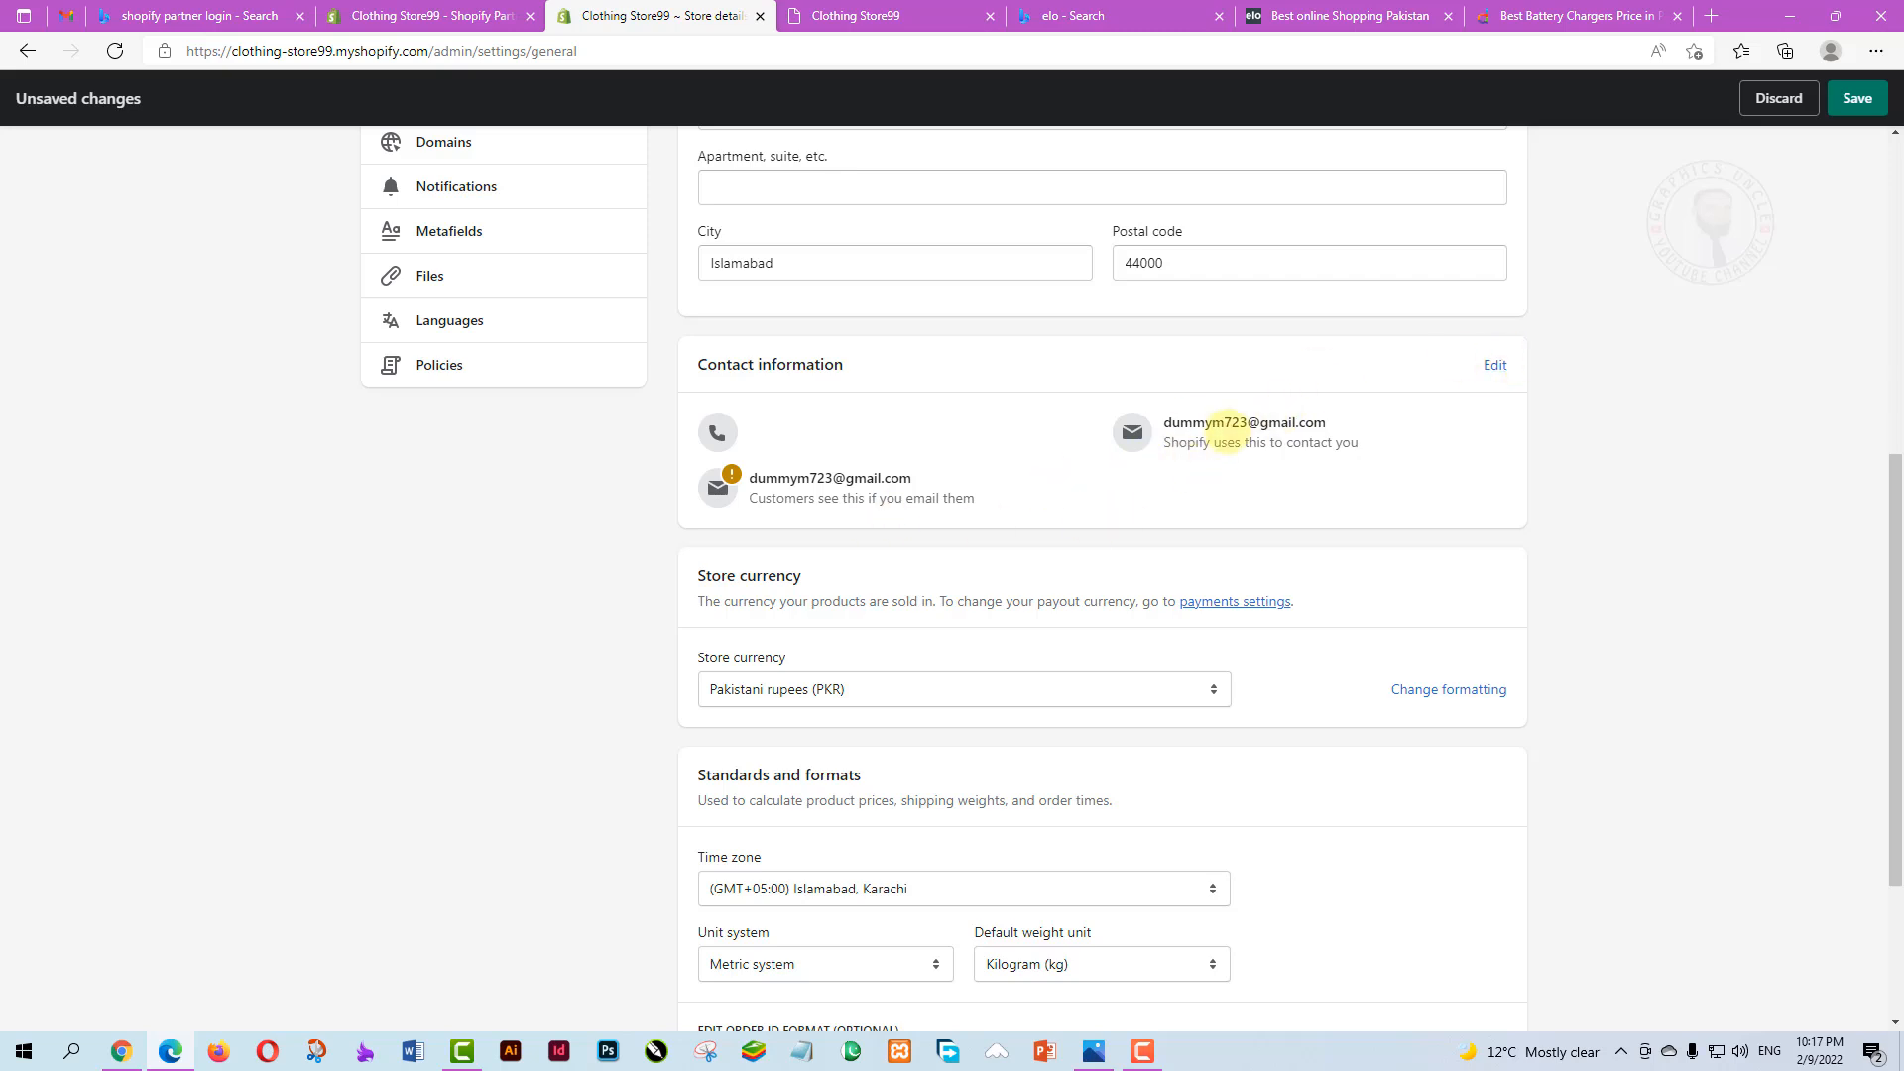
# Open Contact information for editing, then view Shopify's confirmation email in Gmail
pyautogui.click(1496, 365)
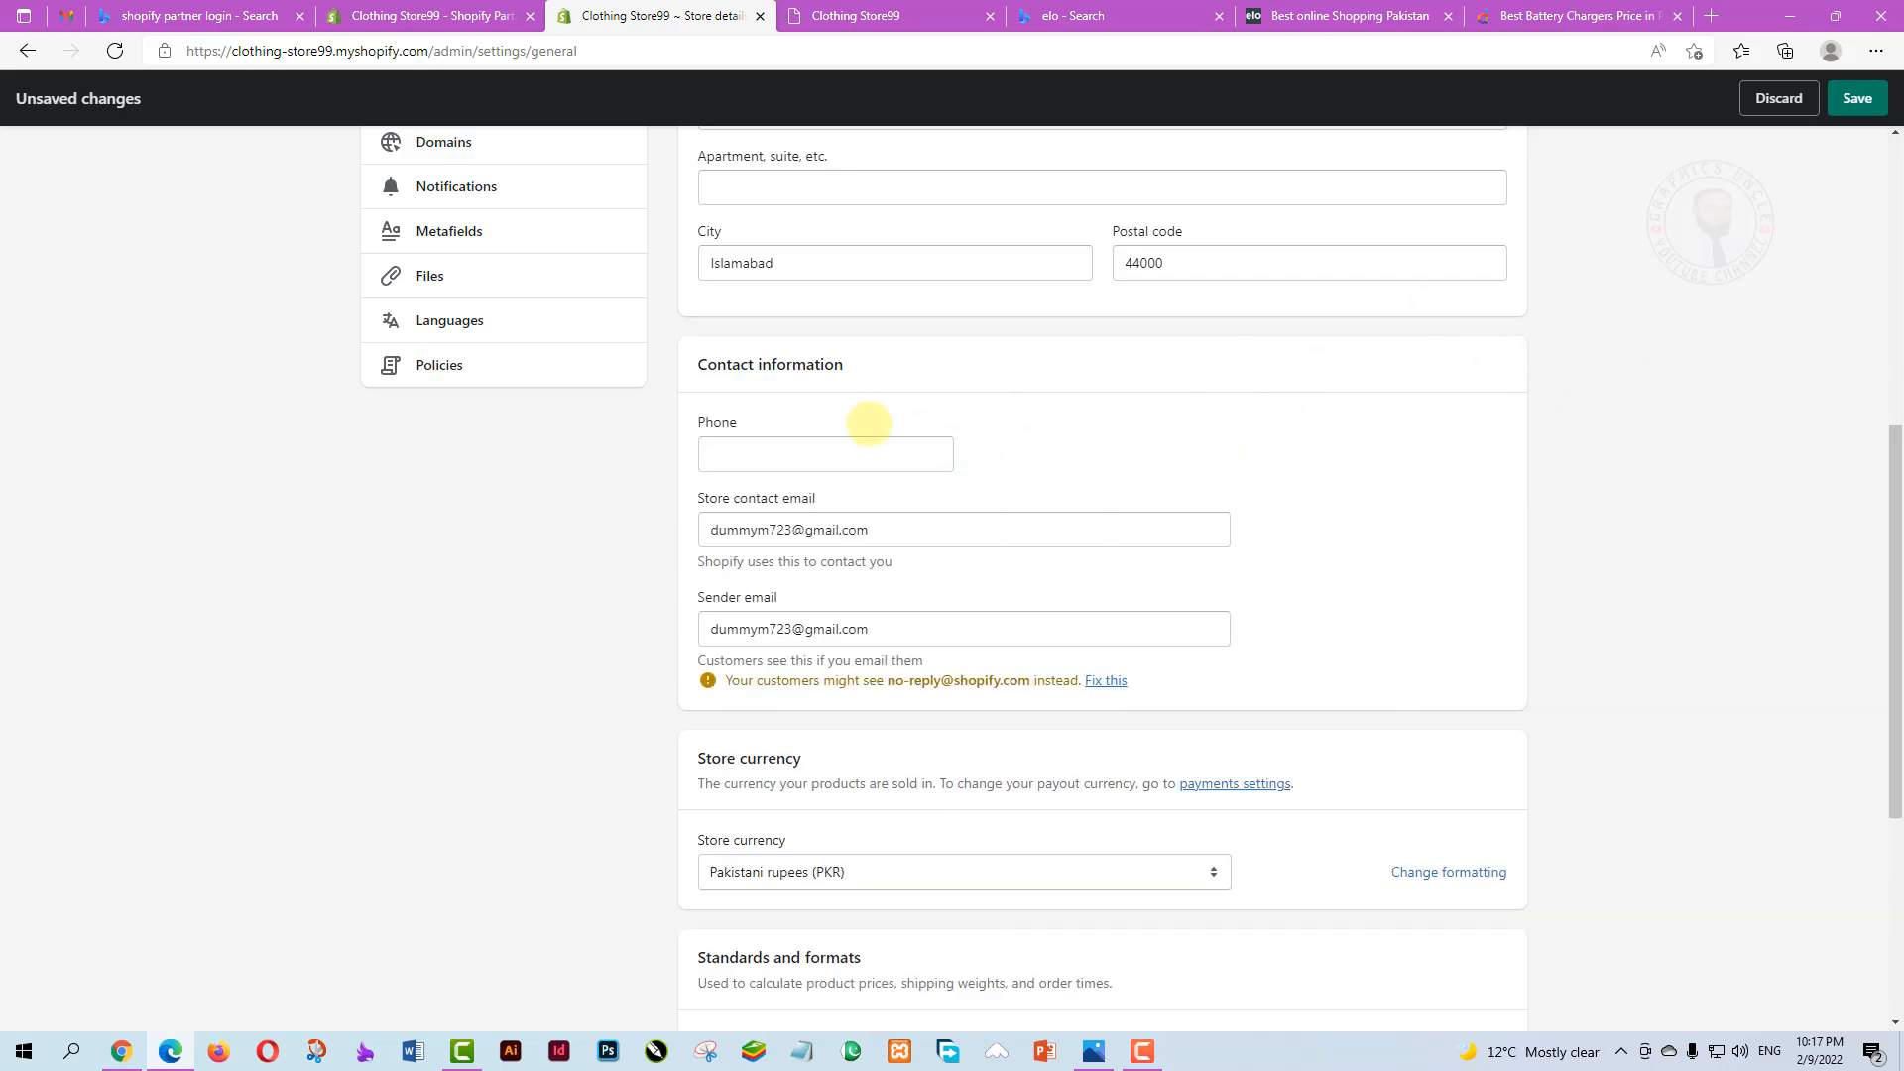
pyautogui.scroll(-1, 793, 525)
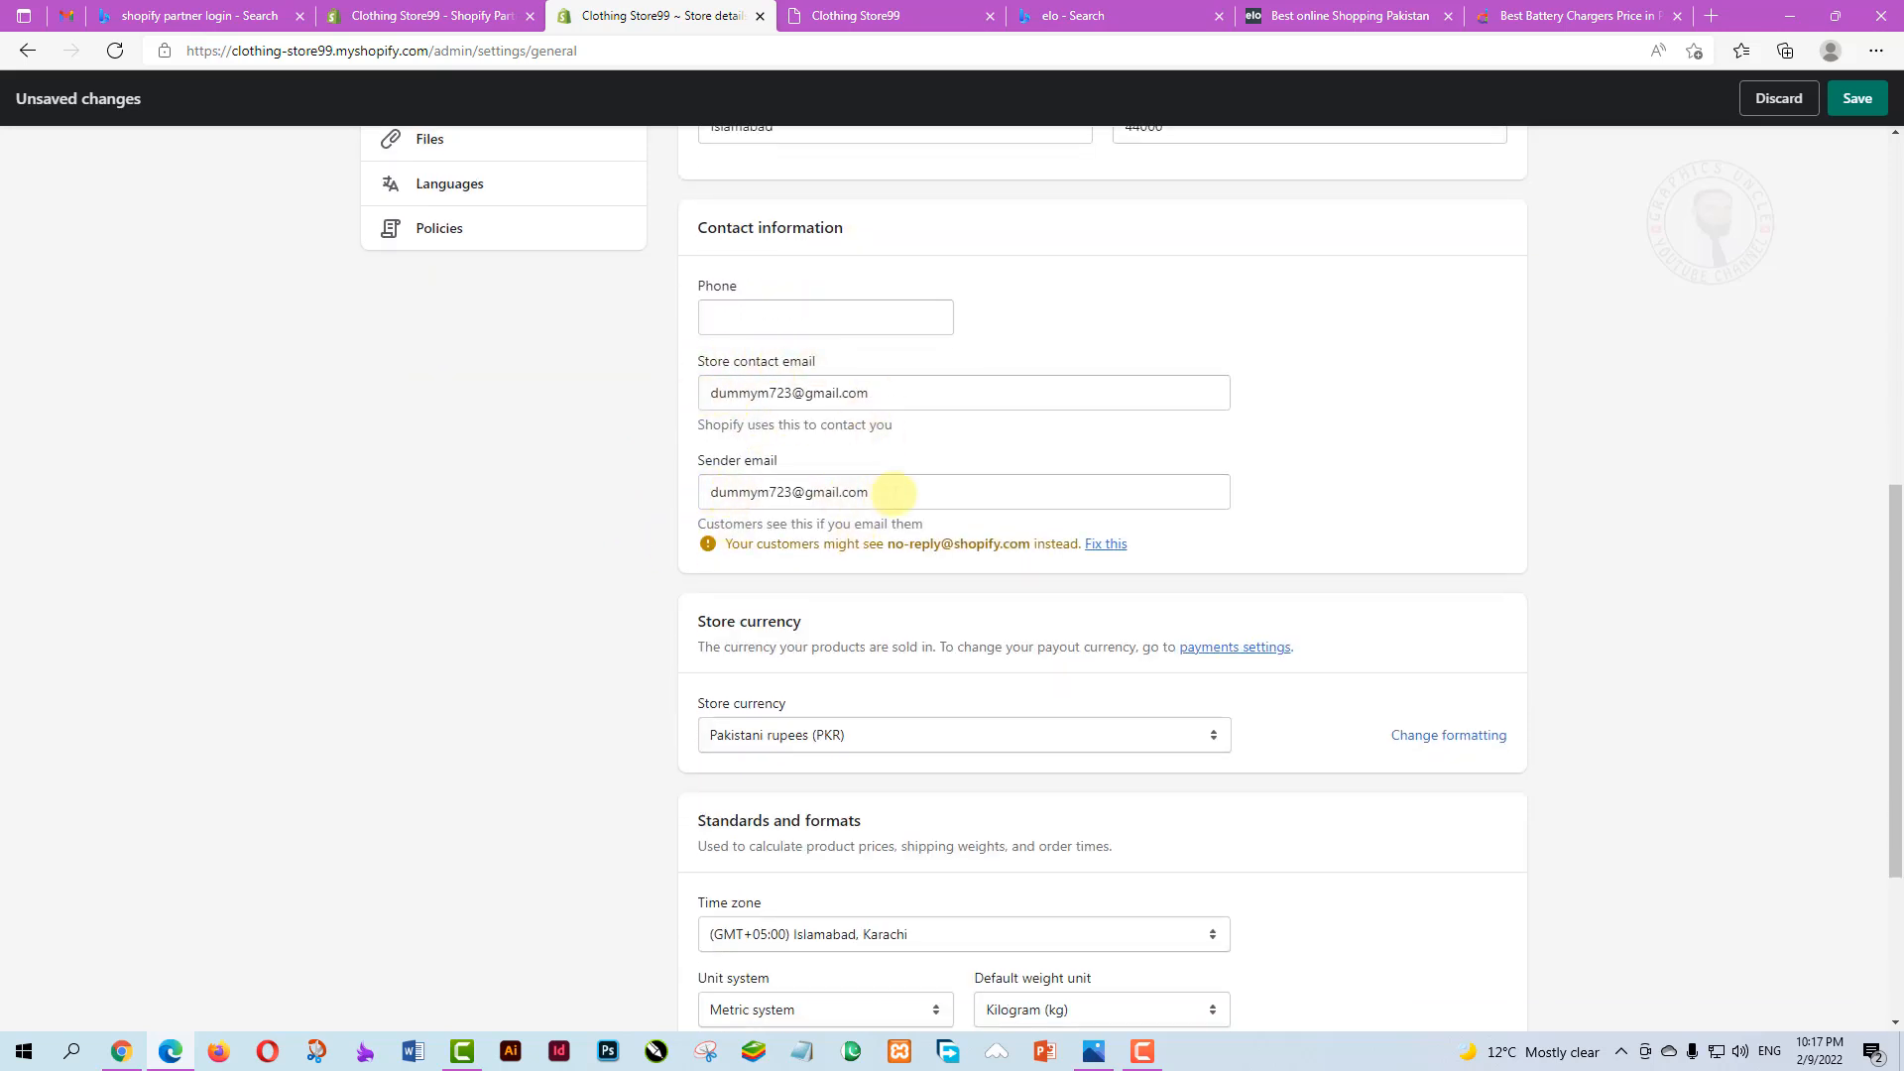
pyautogui.click(66, 15)
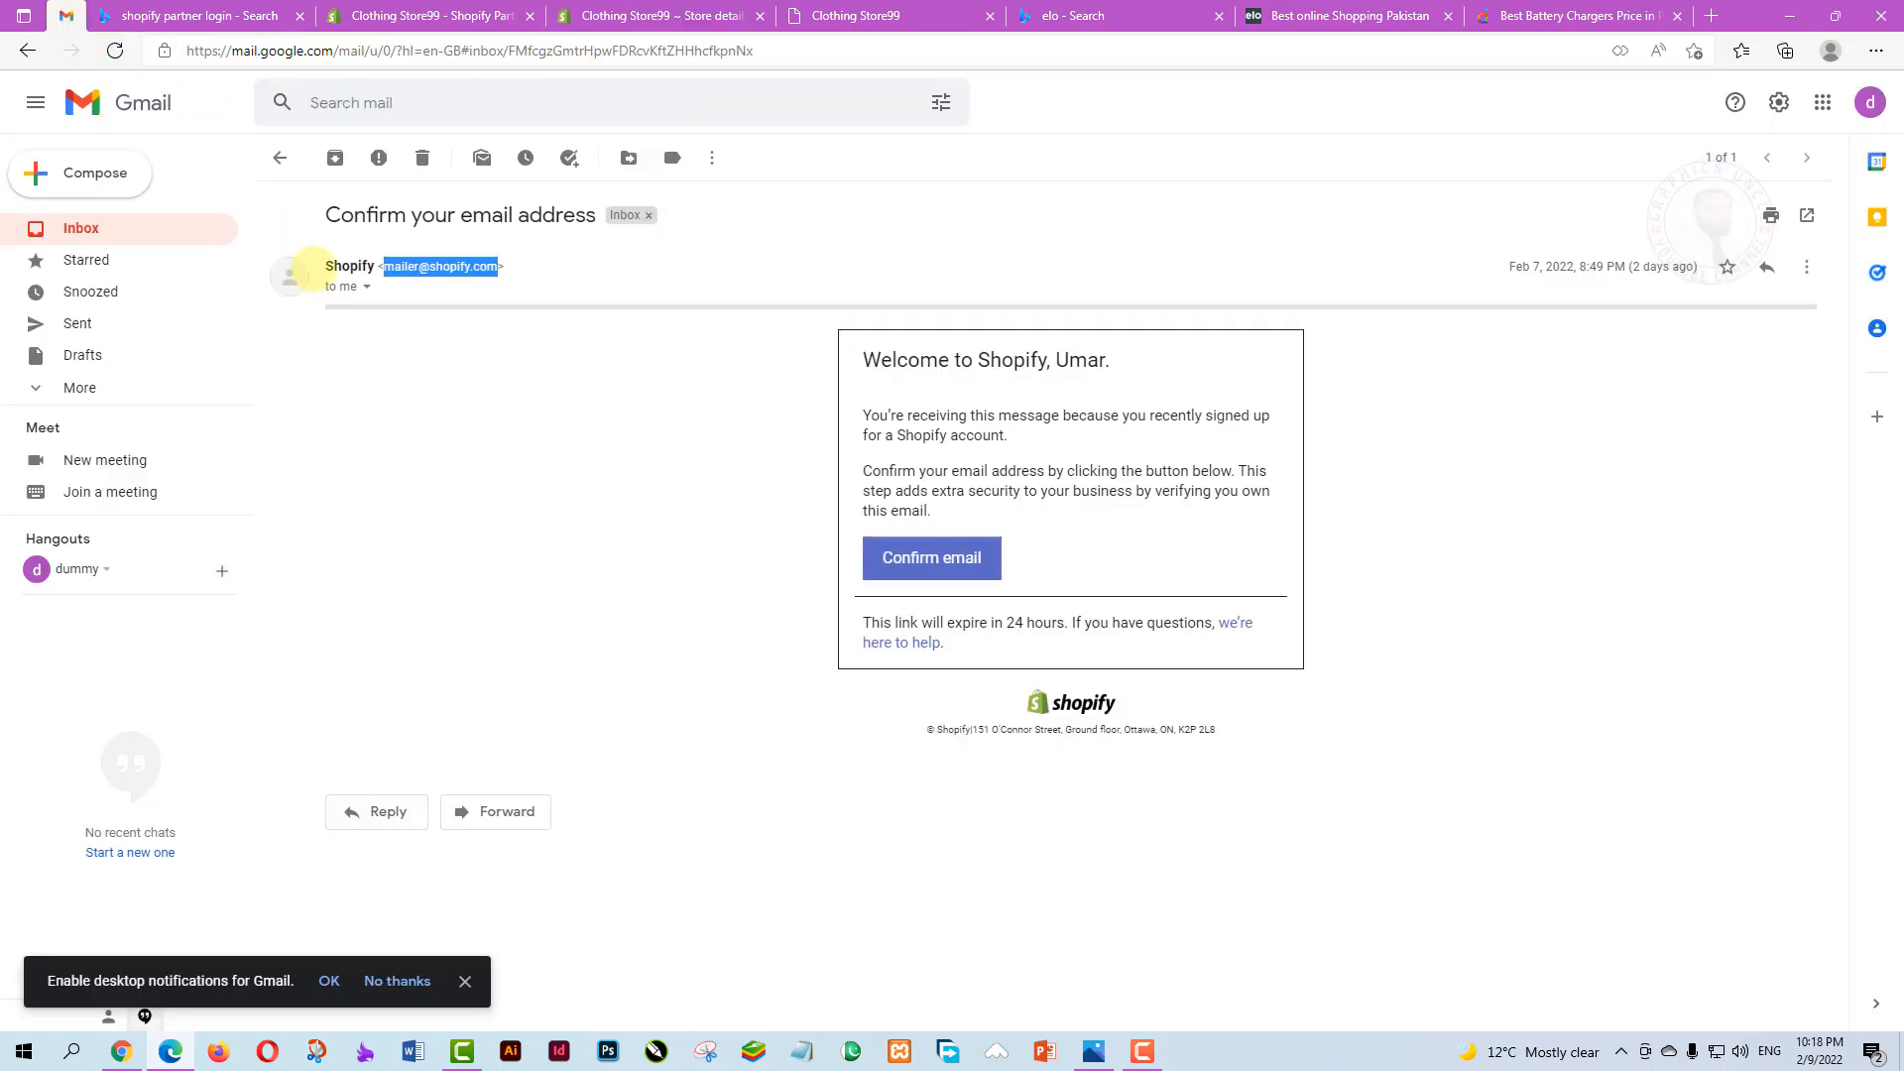
# Copy the sender's domain from Shopify's confirmation email and return to Store details
pyautogui.click(681, 476)
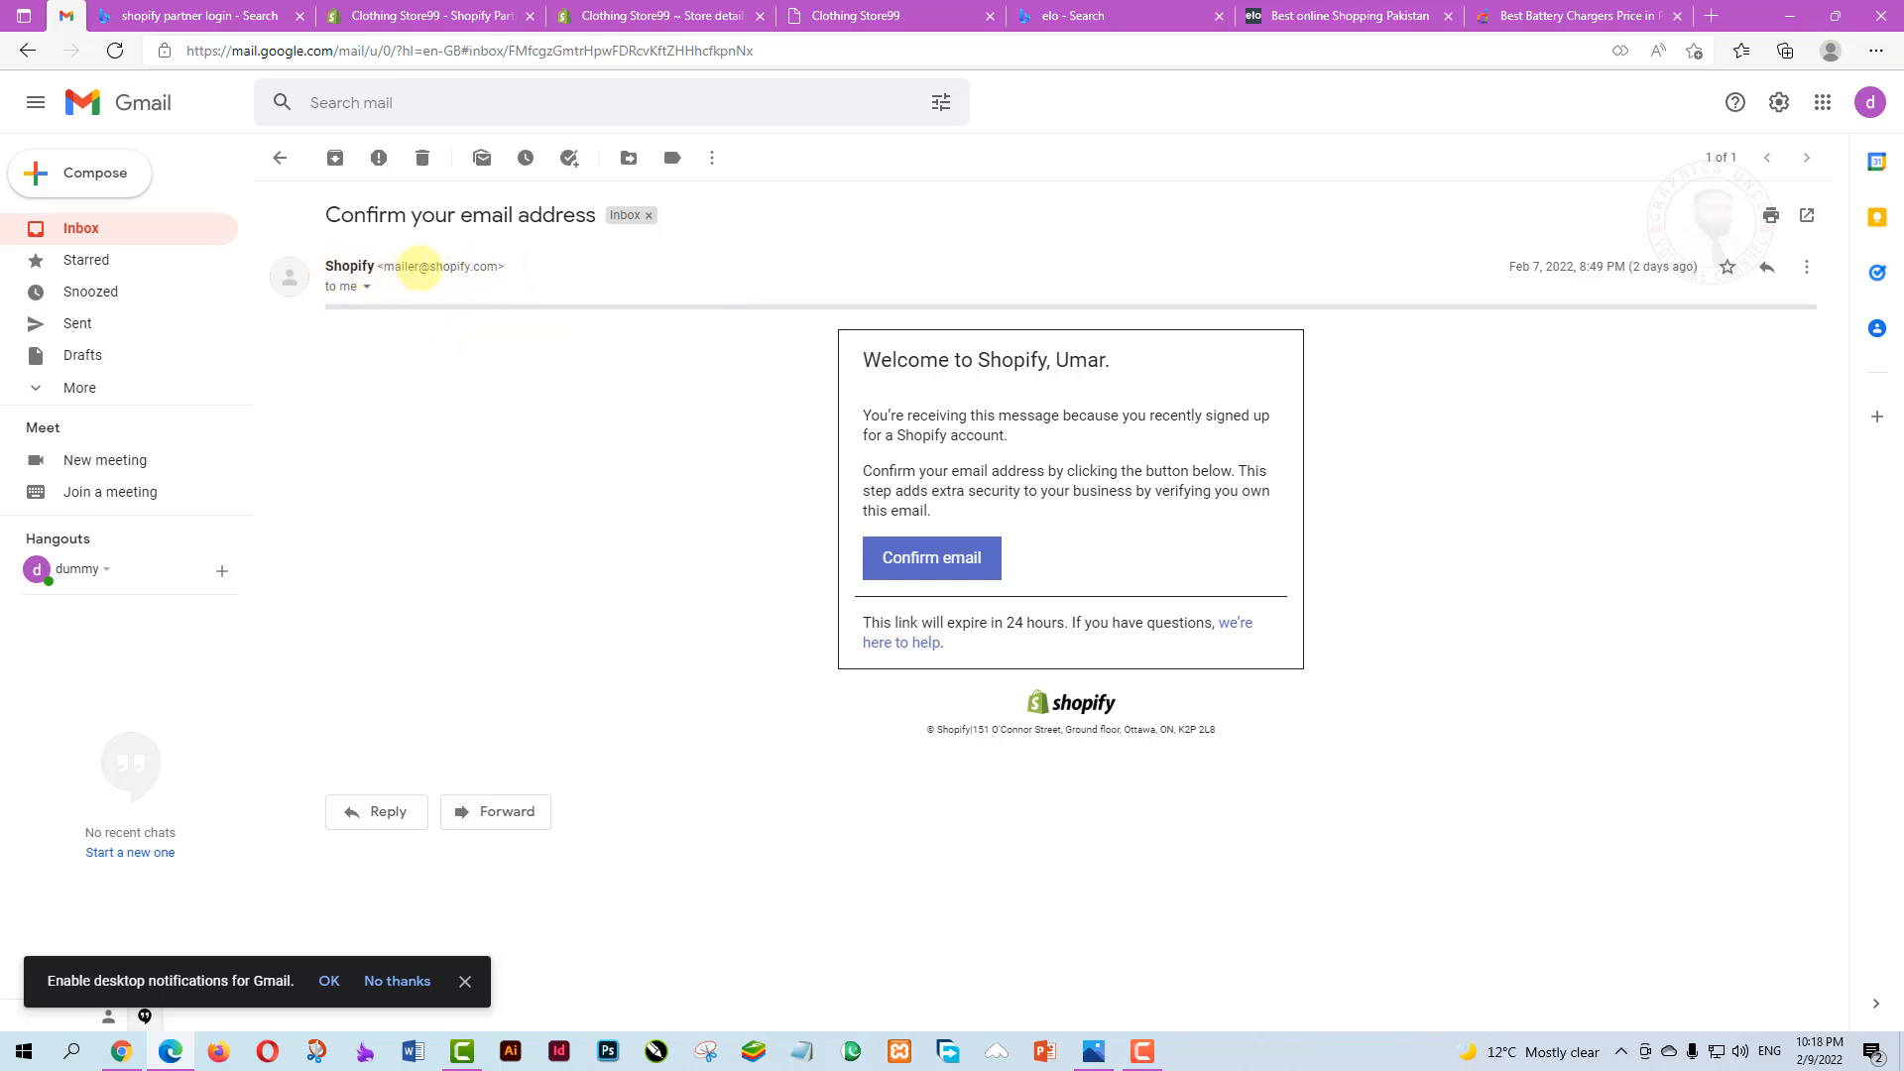
pyautogui.moveTo(433, 267); pyautogui.dragTo(505, 266)
pyautogui.rightClick(470, 263)
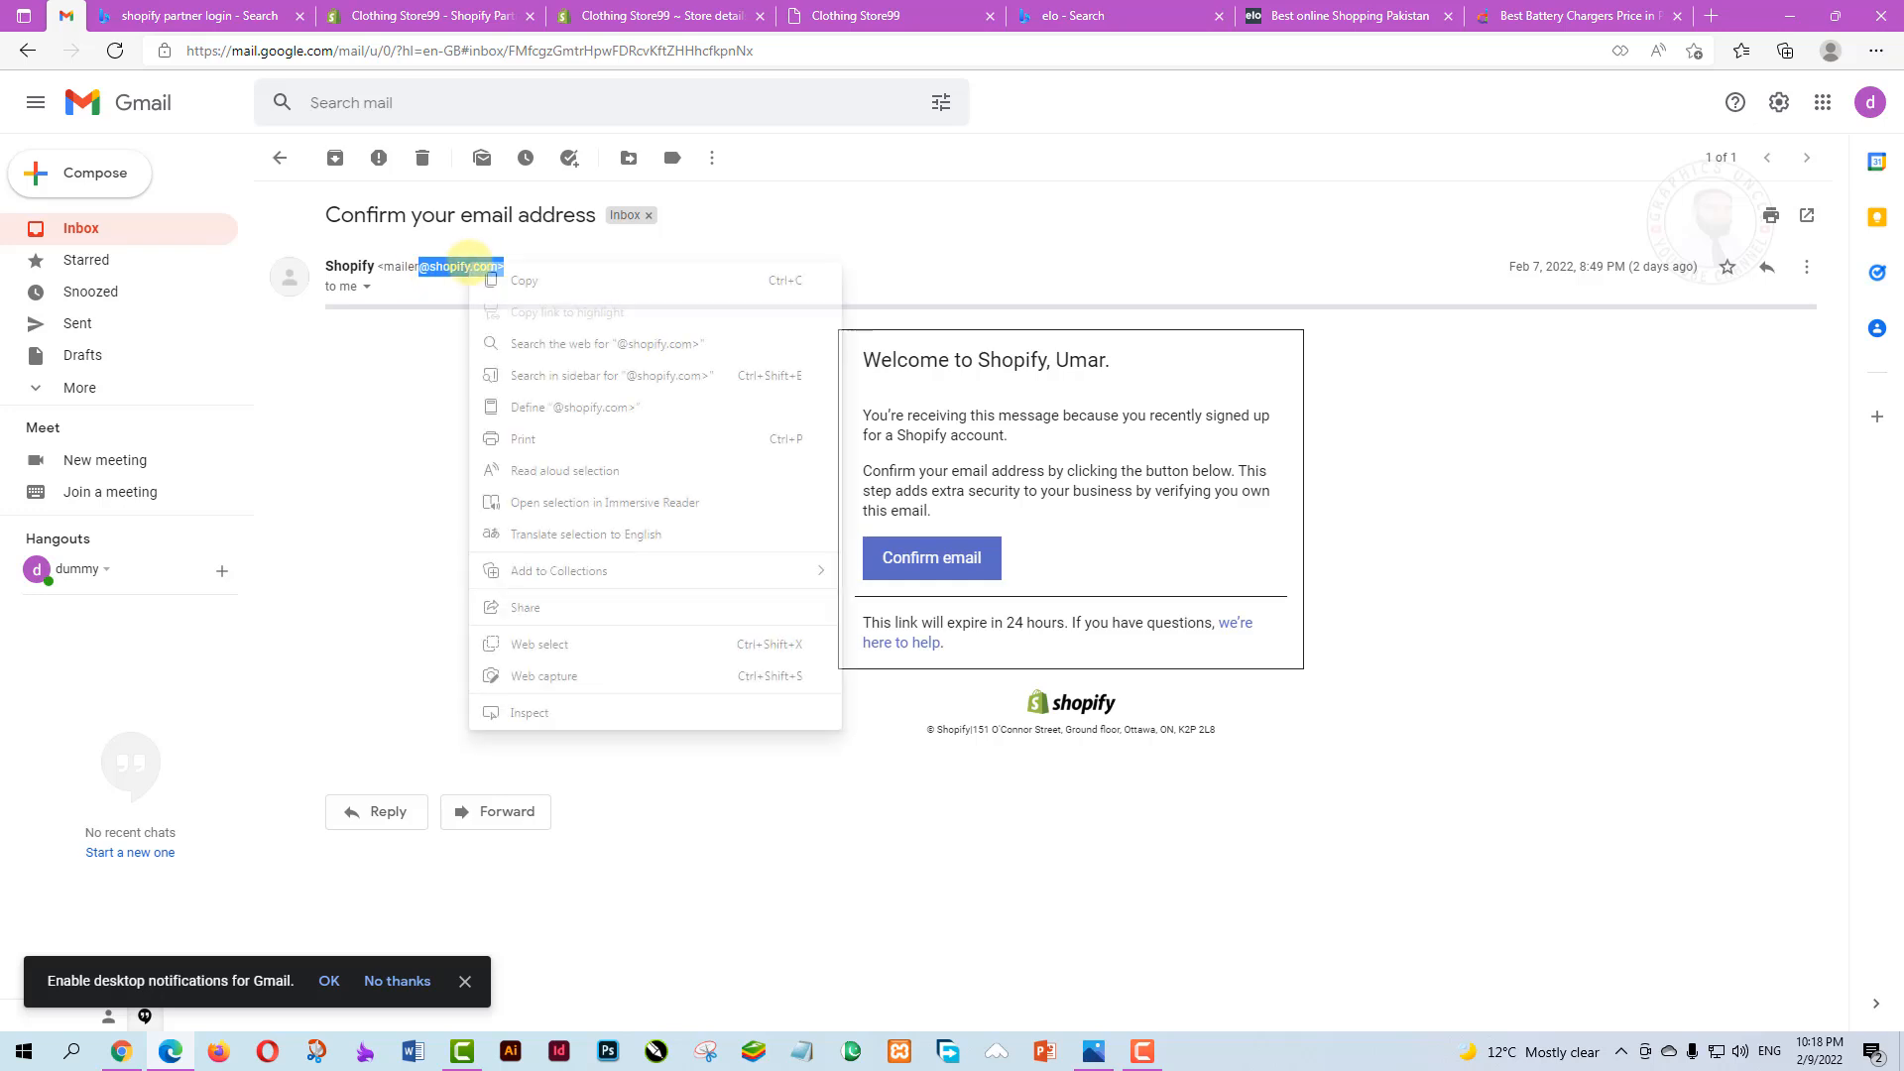
pyautogui.click(524, 280)
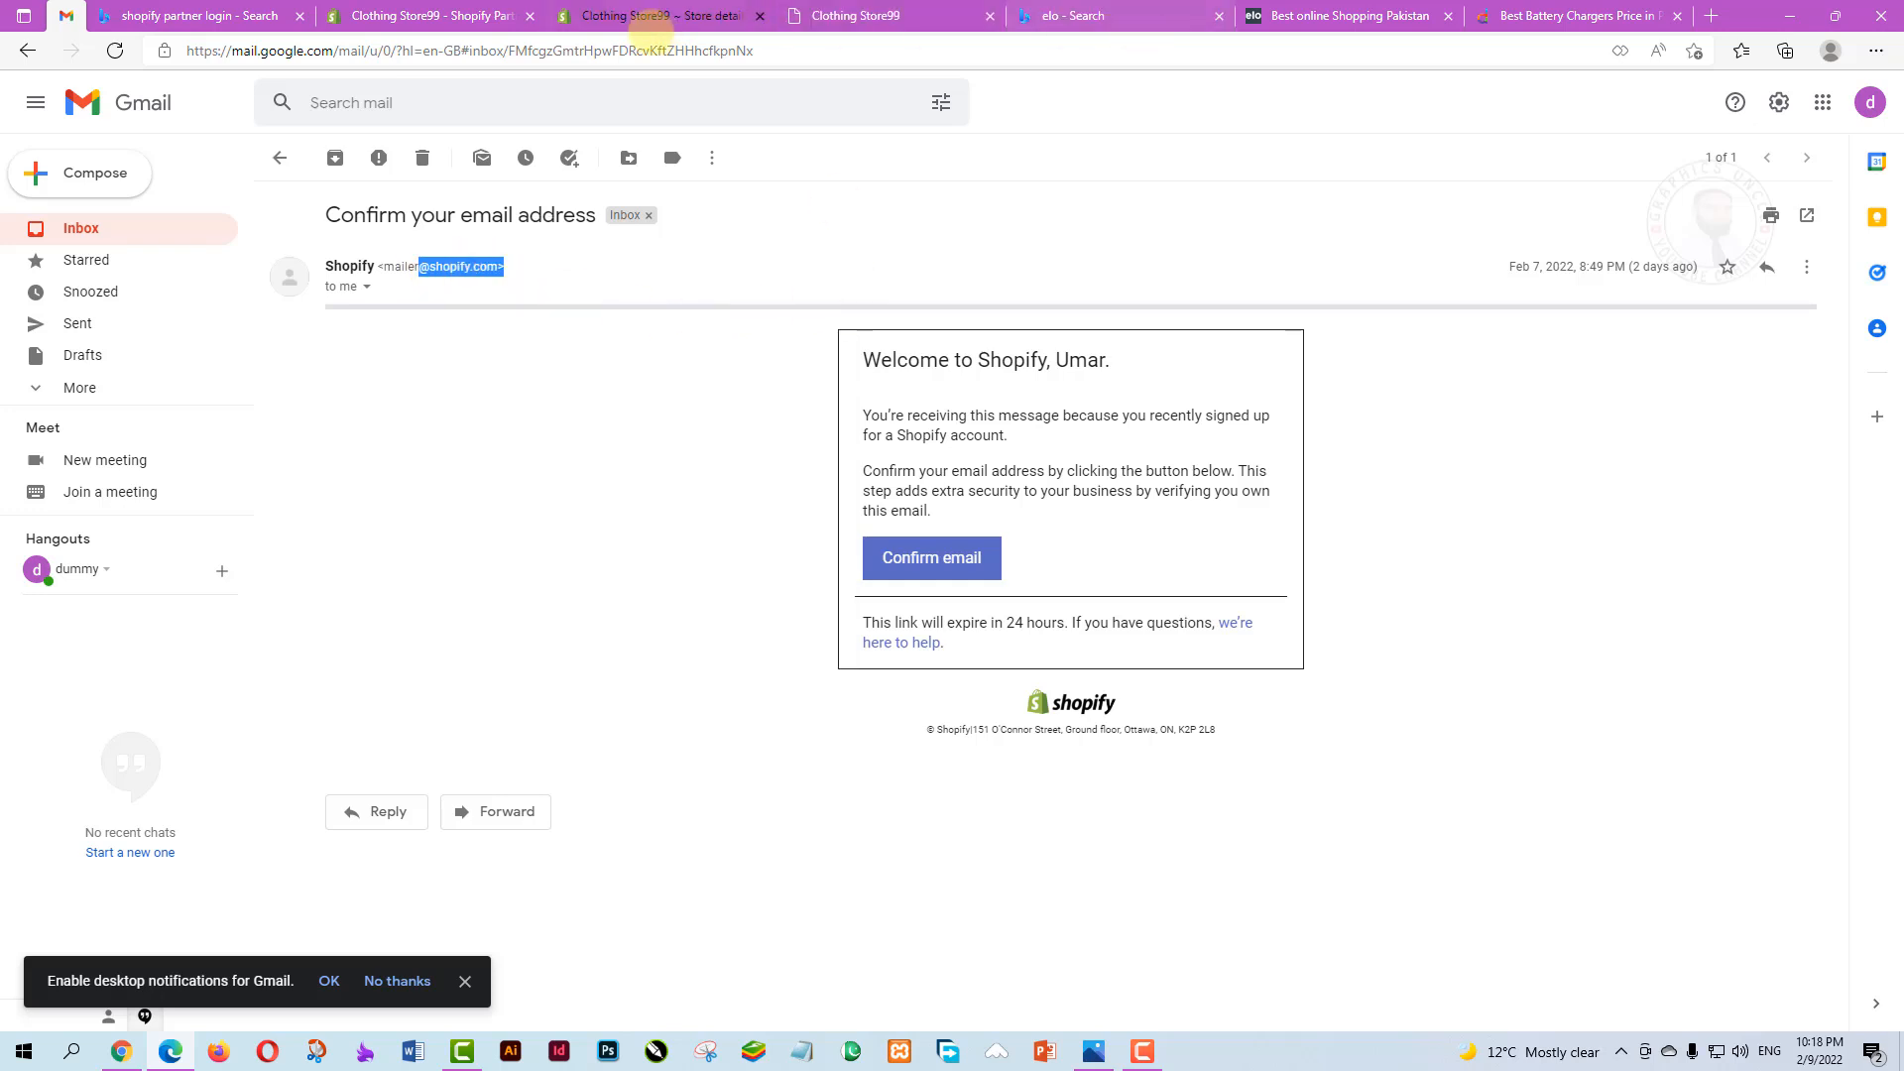
pyautogui.click(625, 15)
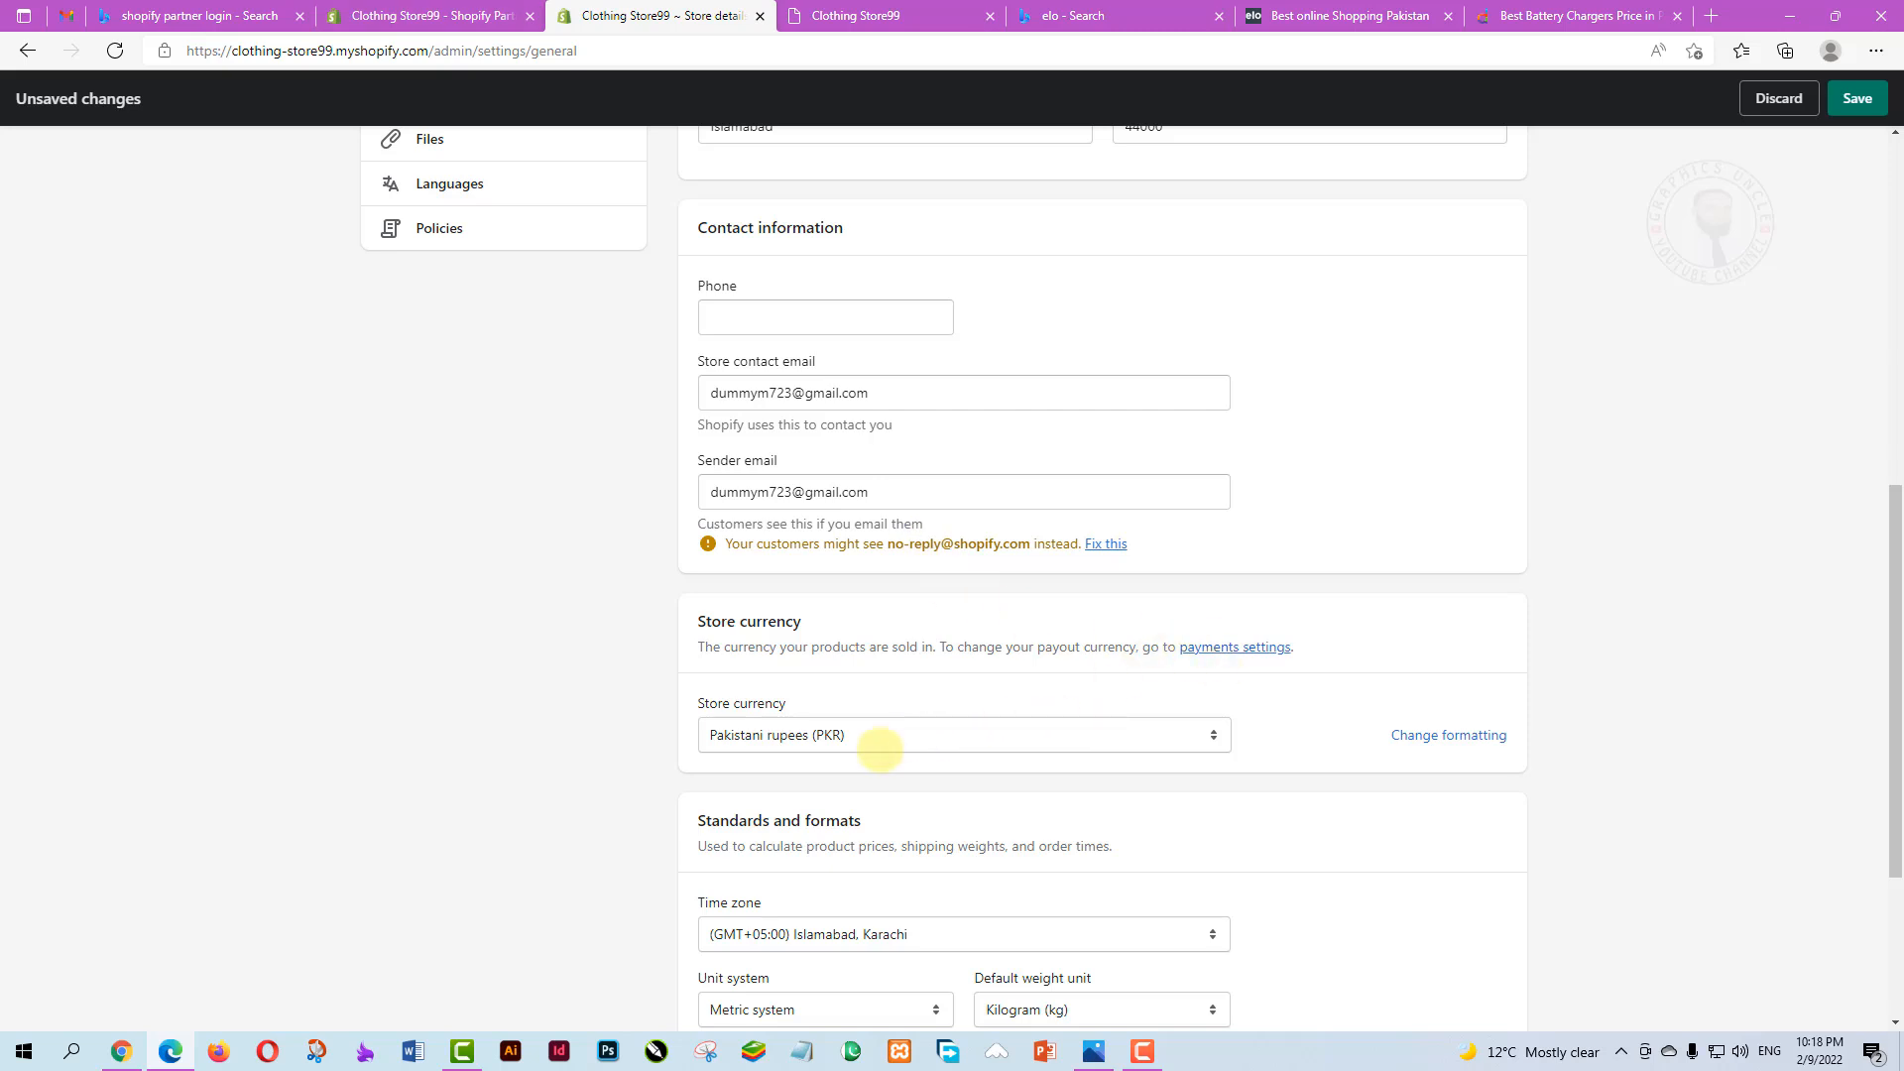
# Select the Sender email address text, leaving the field unchanged
pyautogui.click(906, 493)
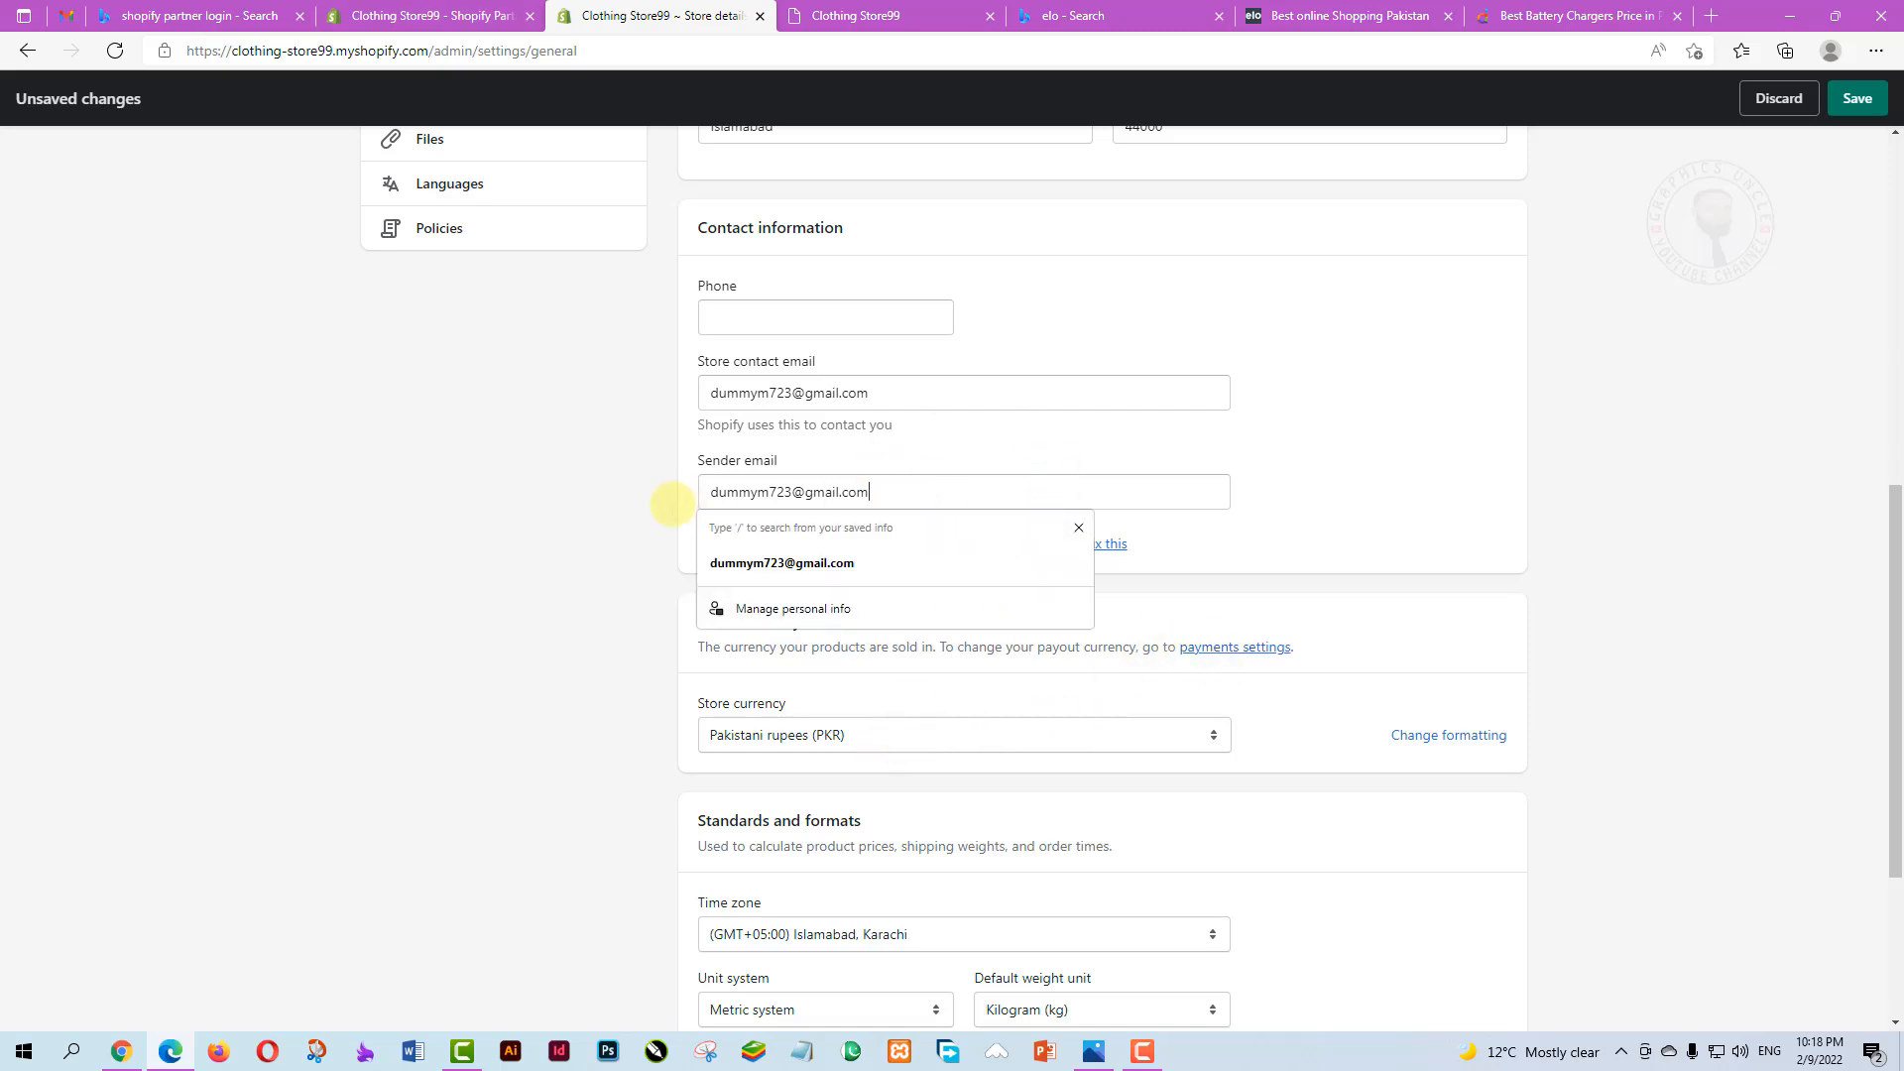
pyautogui.hotkey('ctrl', 'a')
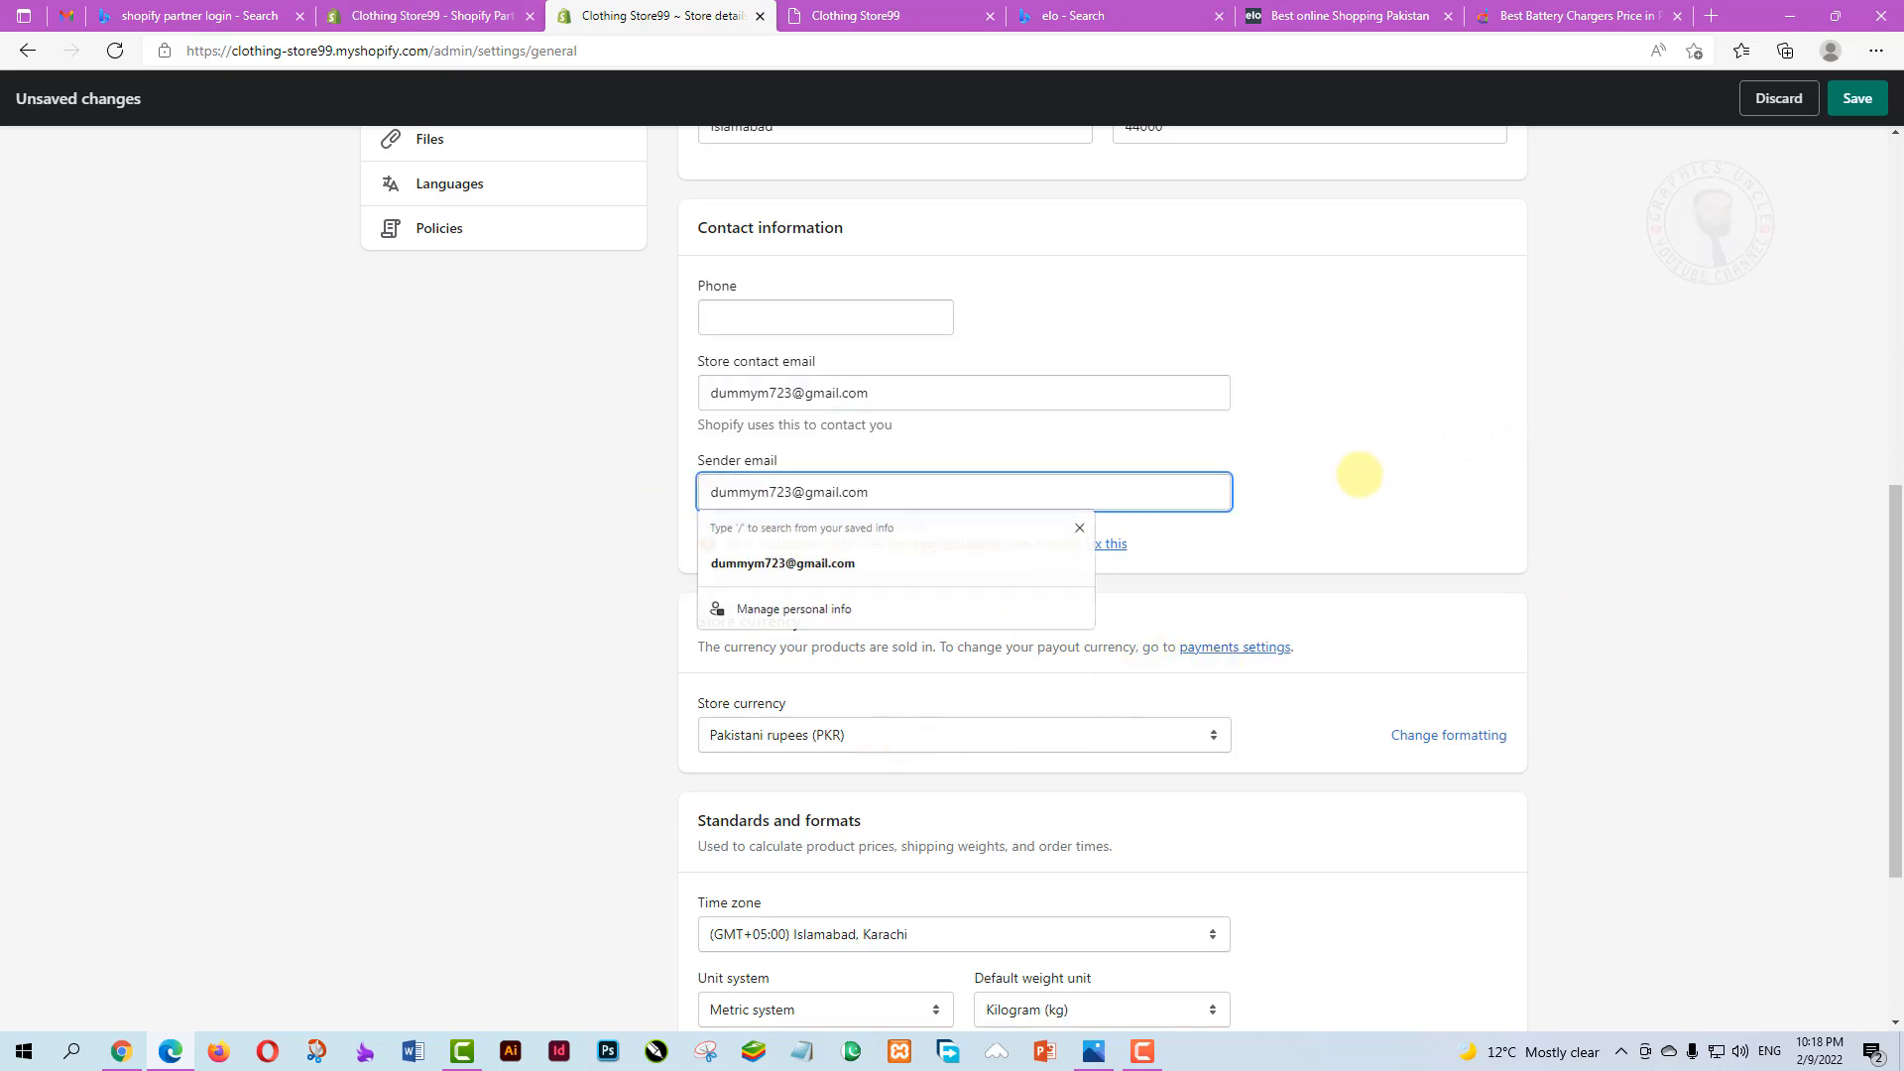
pyautogui.click(1344, 478)
pyautogui.scroll(-1, 1006, 488)
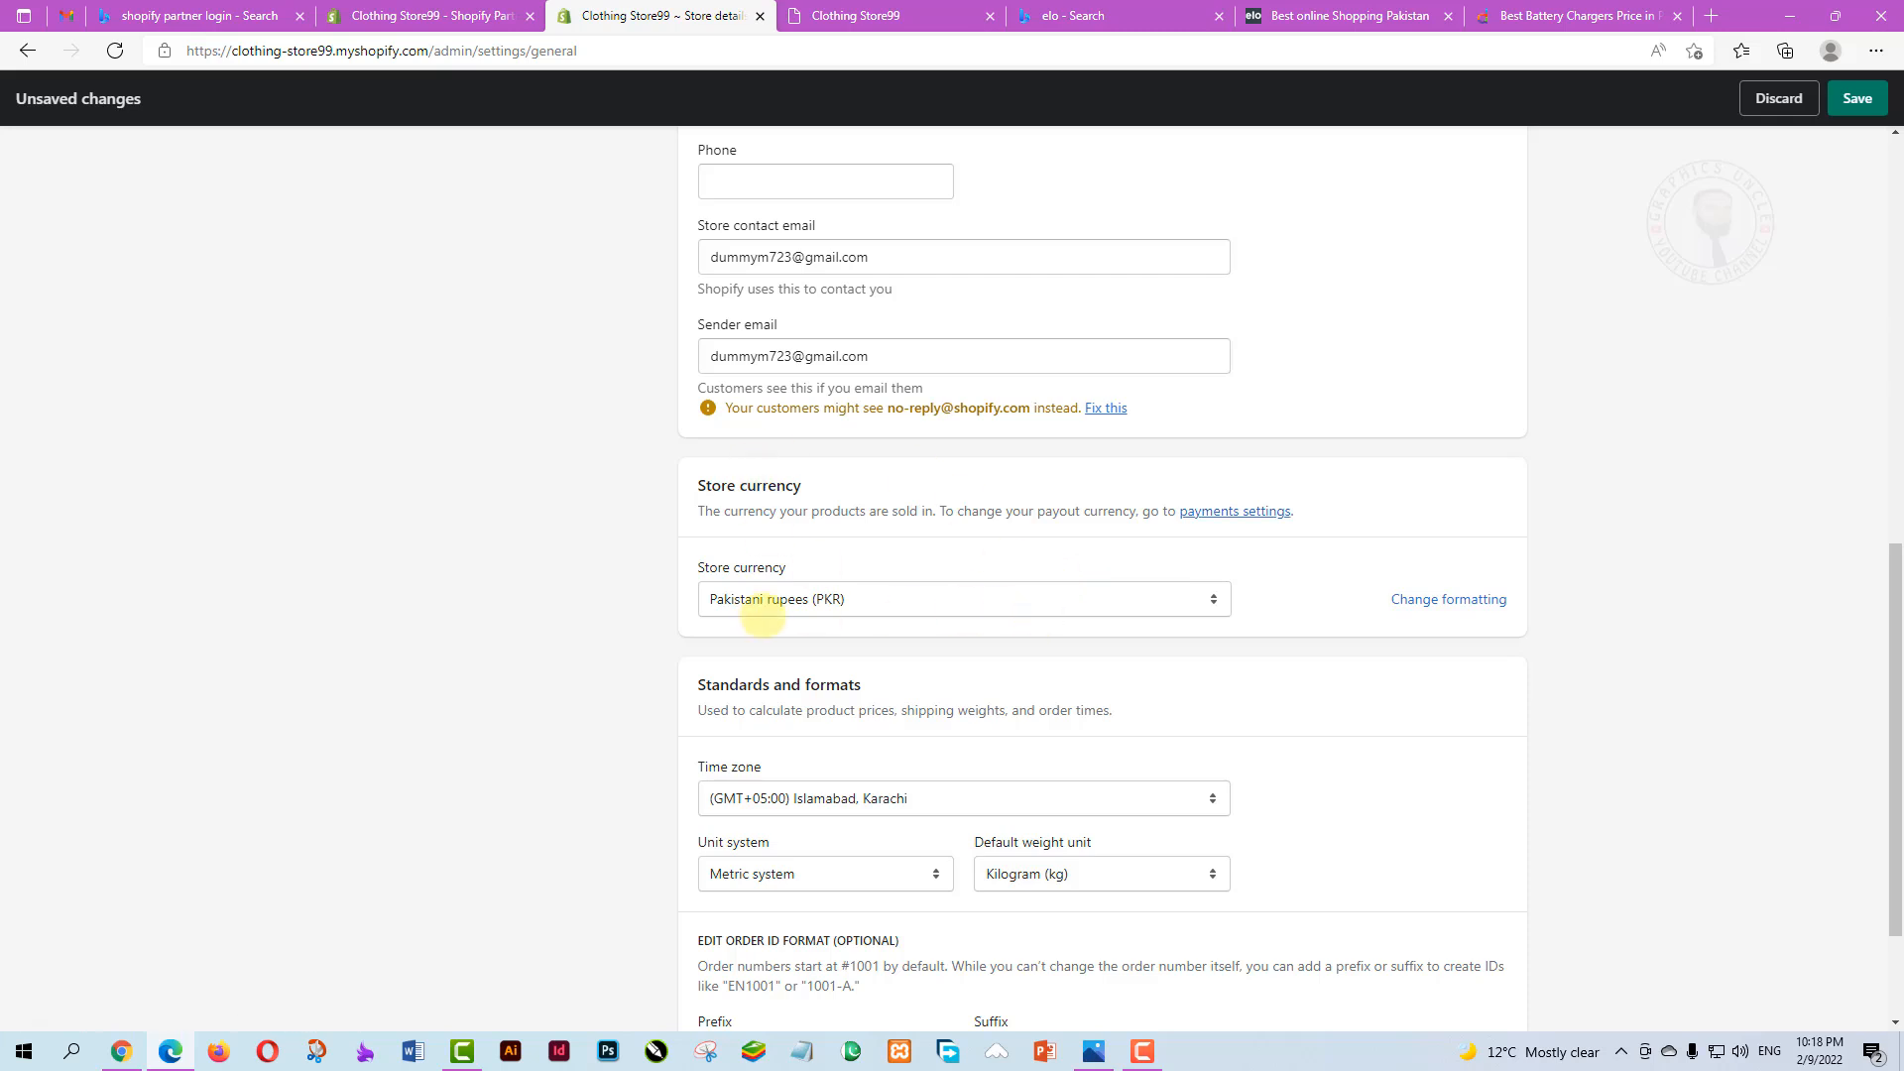
# Change the store currency from Pakistani rupees (PKR) to US dollars (USD)
pyautogui.click(1214, 599)
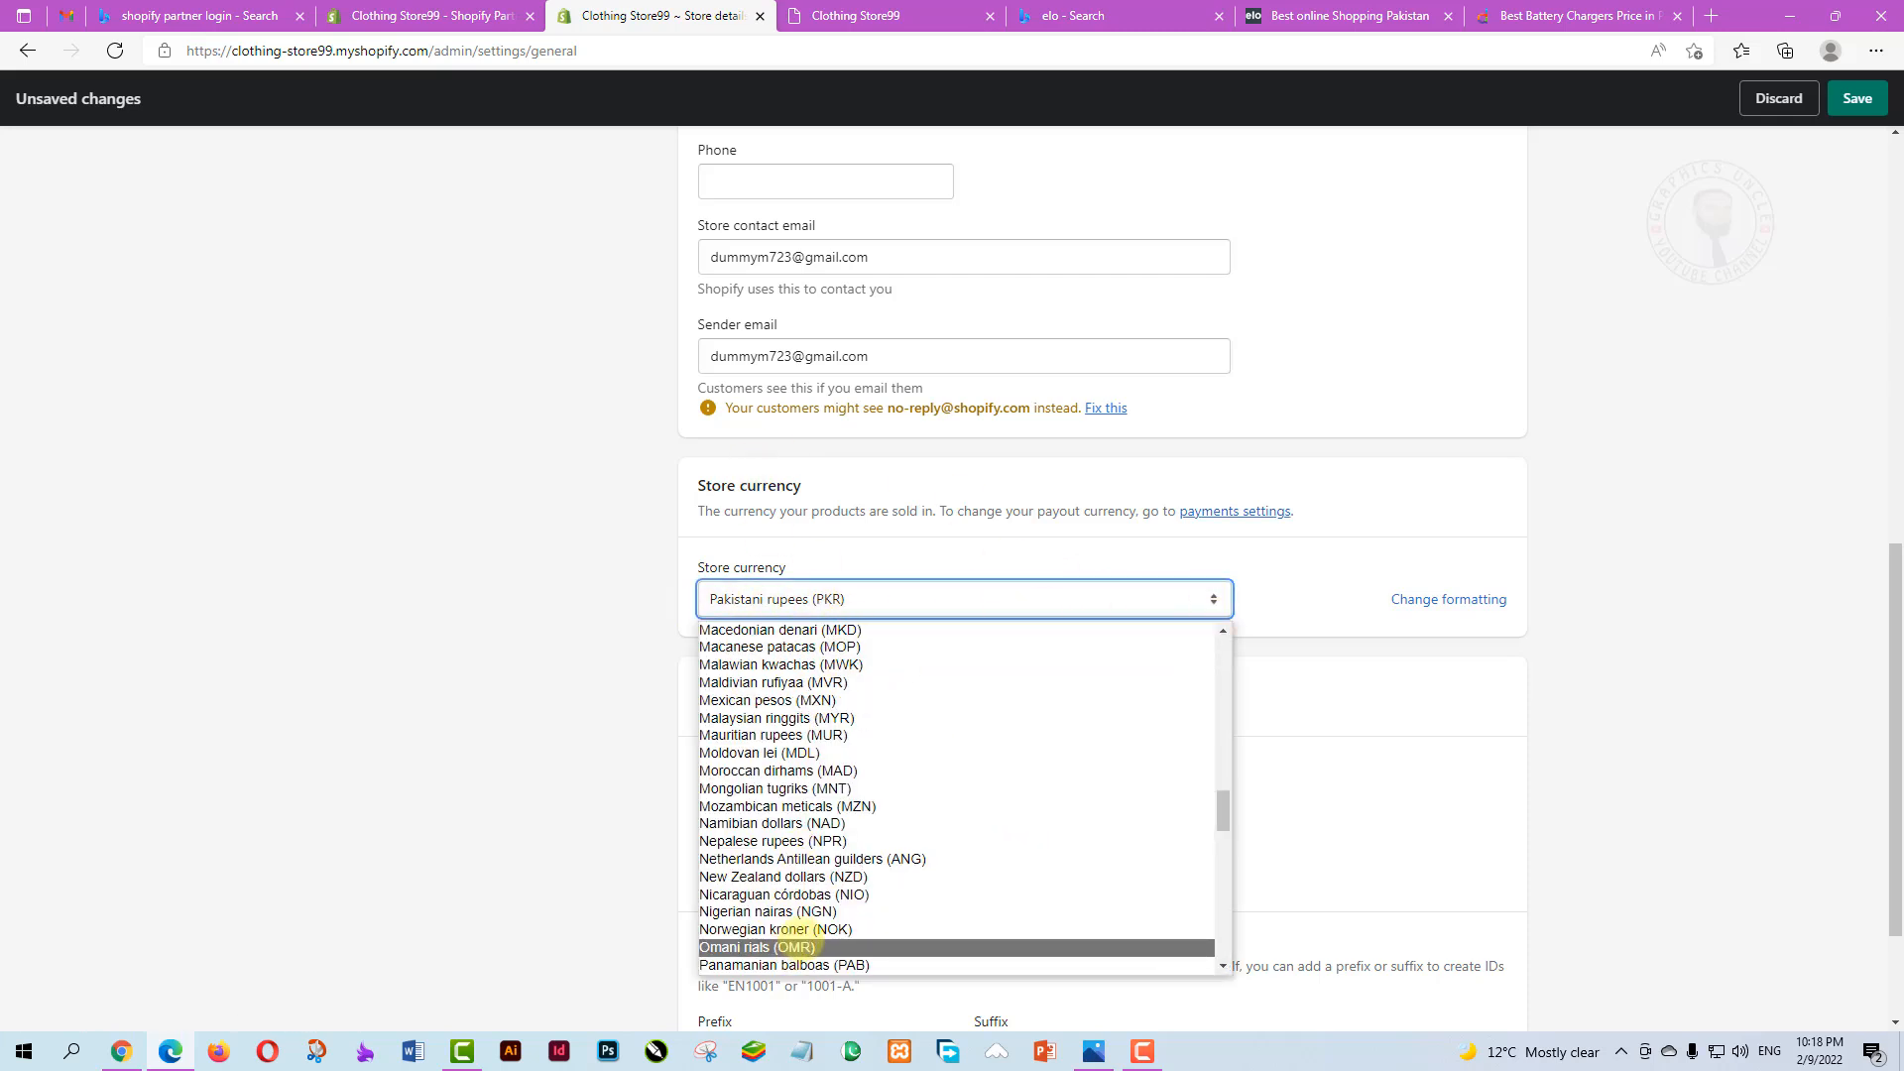
pyautogui.scroll(-3, 833, 823)
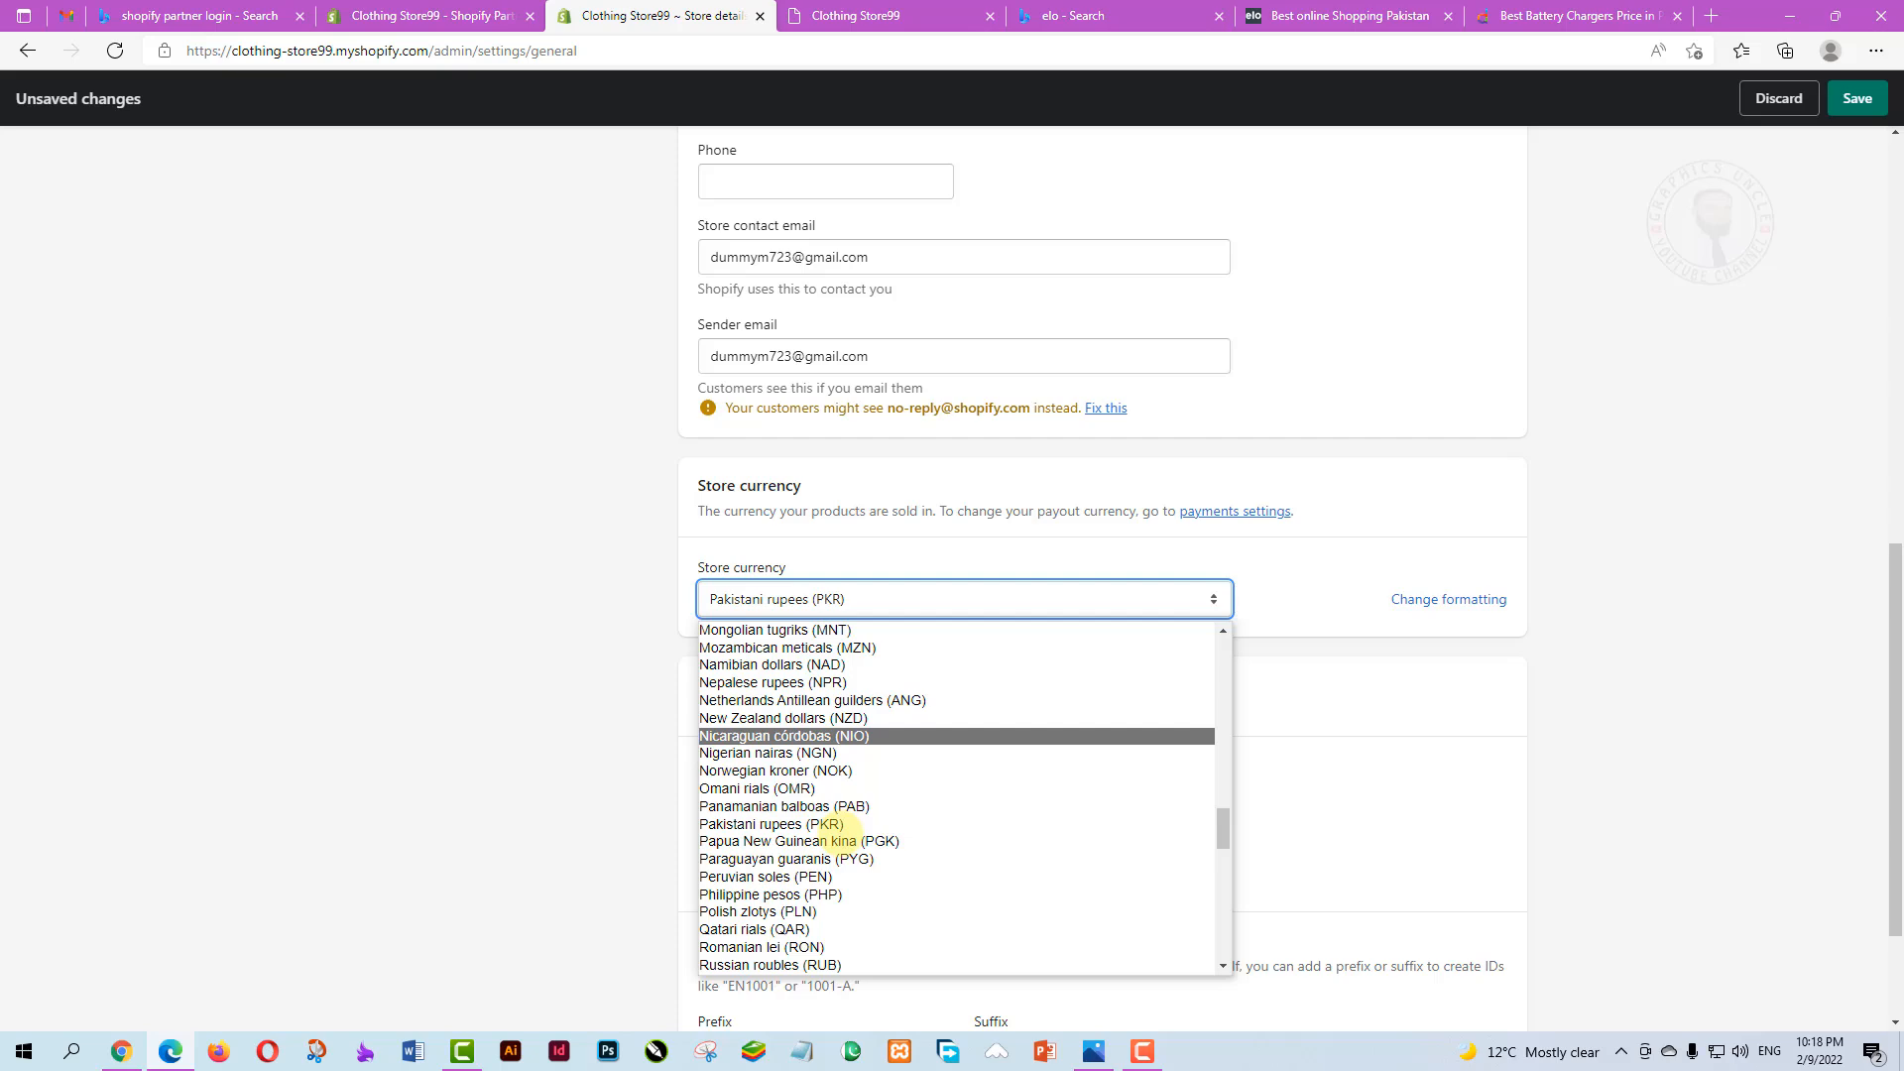
pyautogui.press('u')
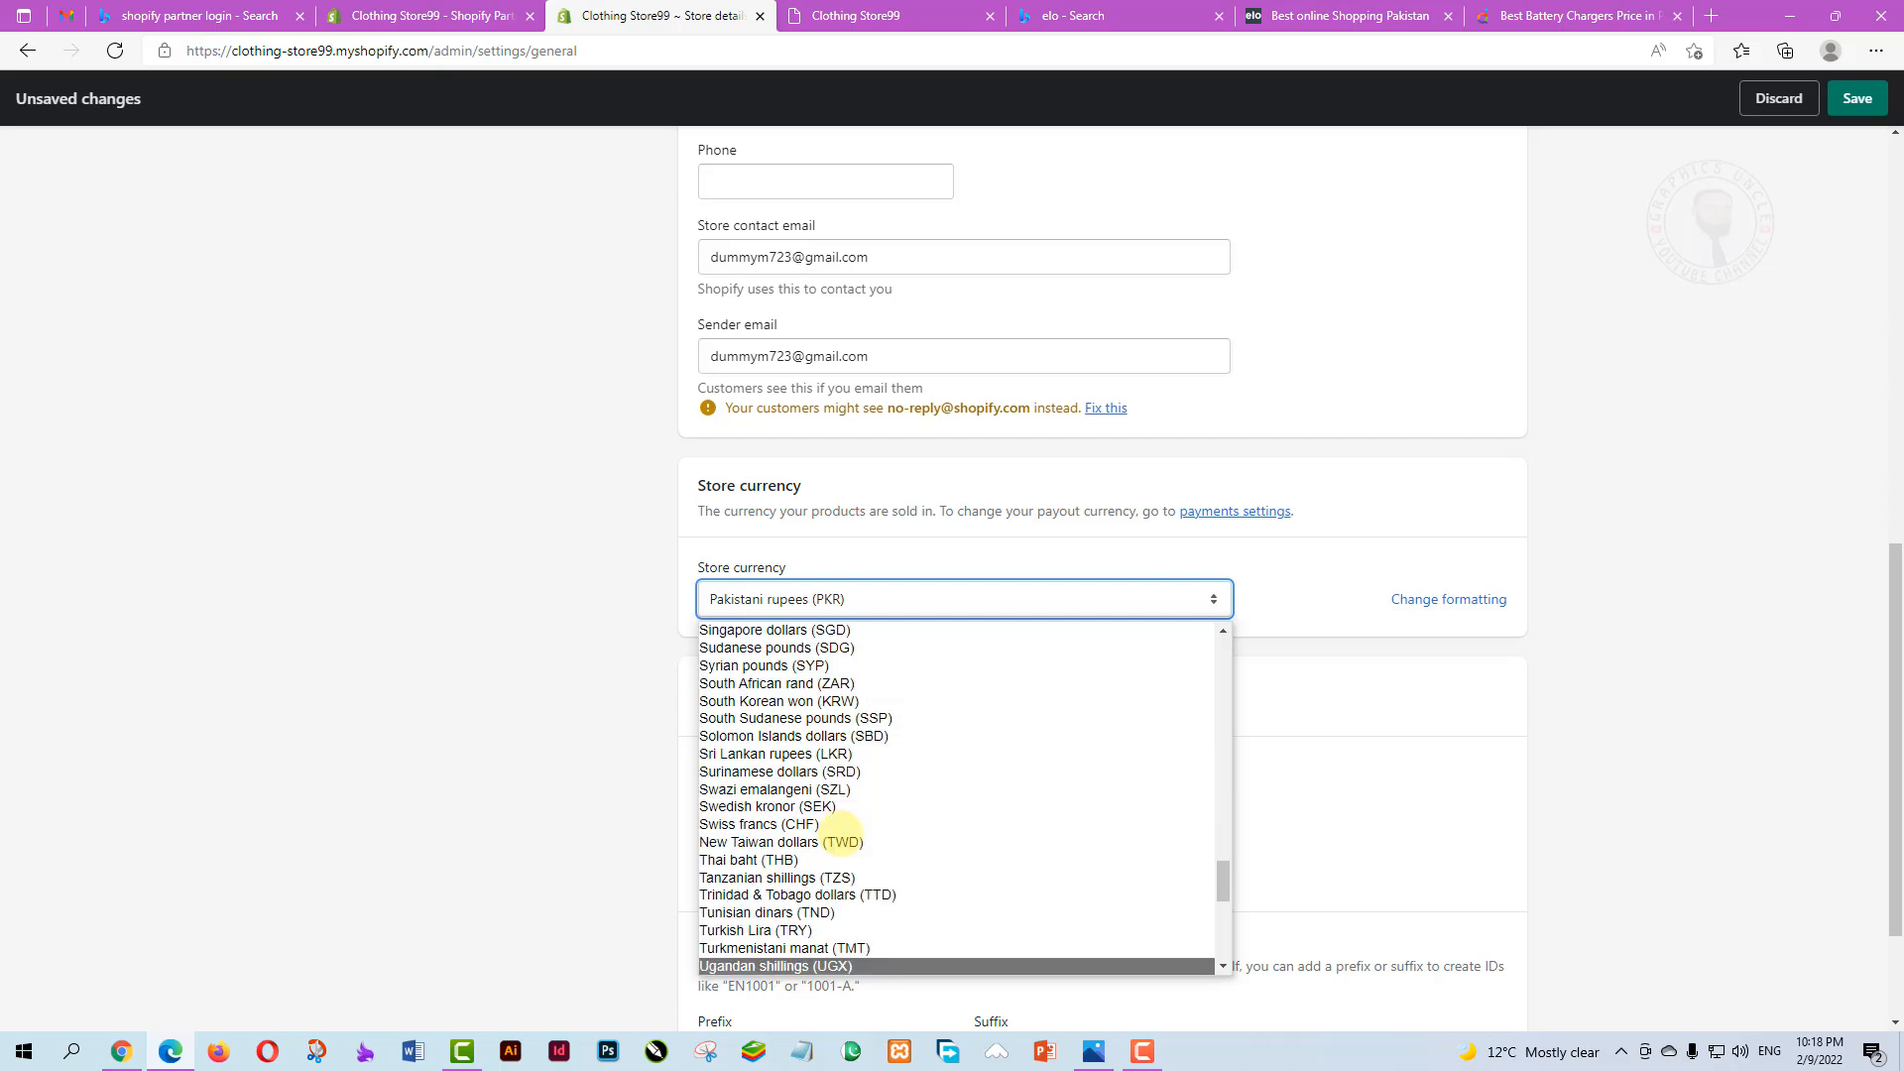
pyautogui.press('s')
pyautogui.press('u')
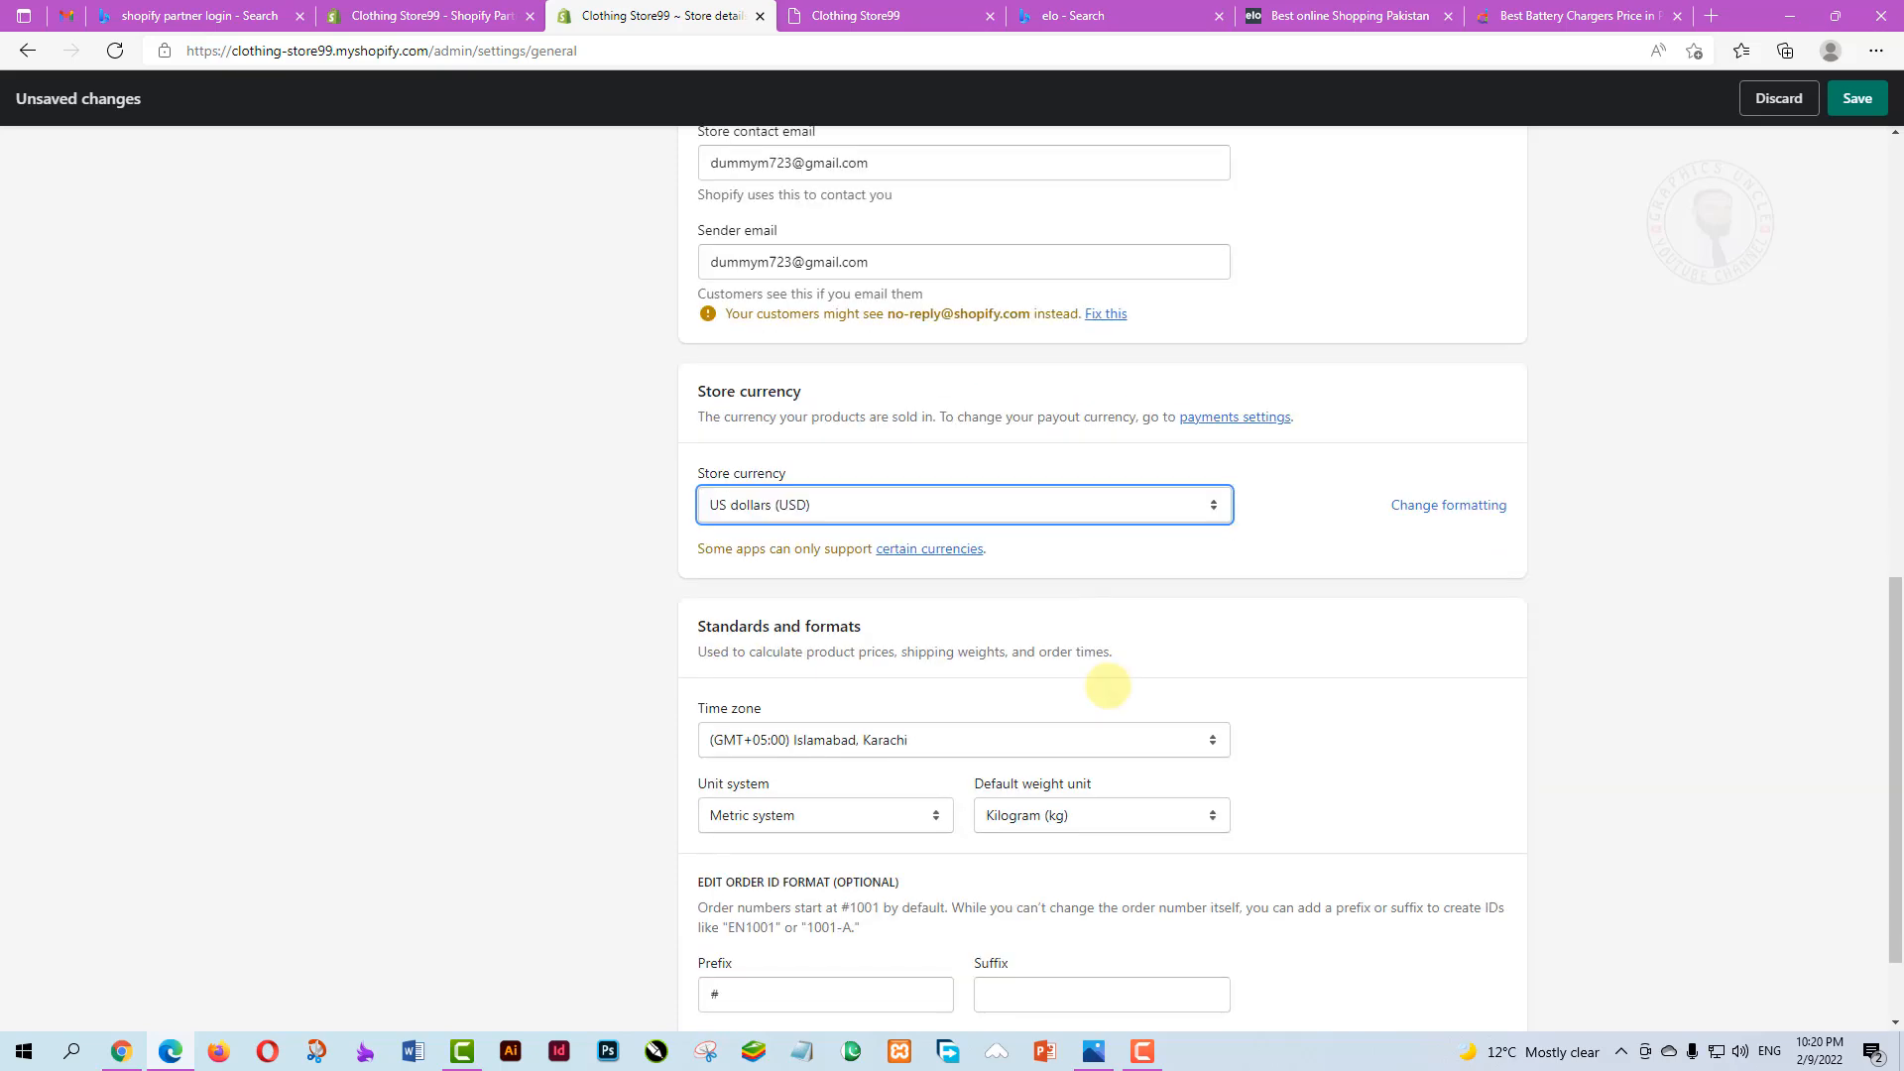
pyautogui.scroll(-1, 1111, 684)
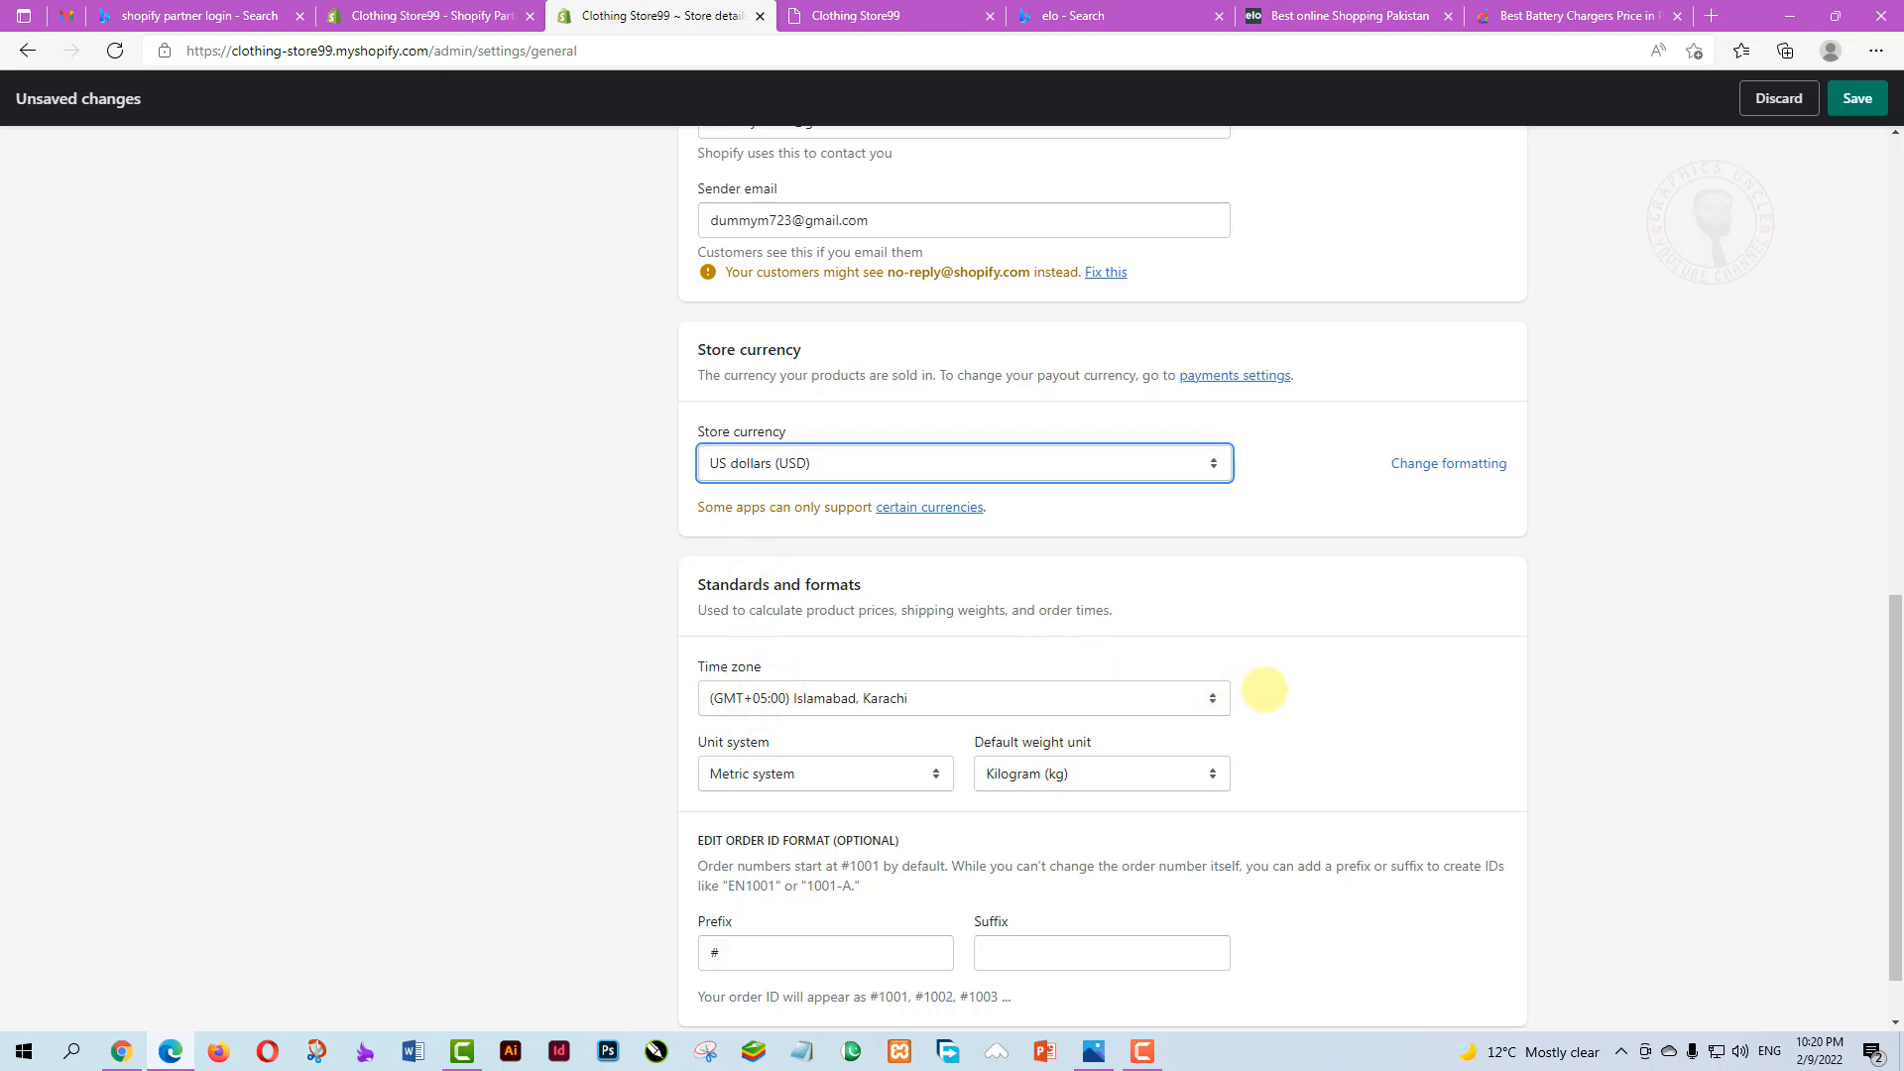
pyautogui.scroll(-1, 1292, 680)
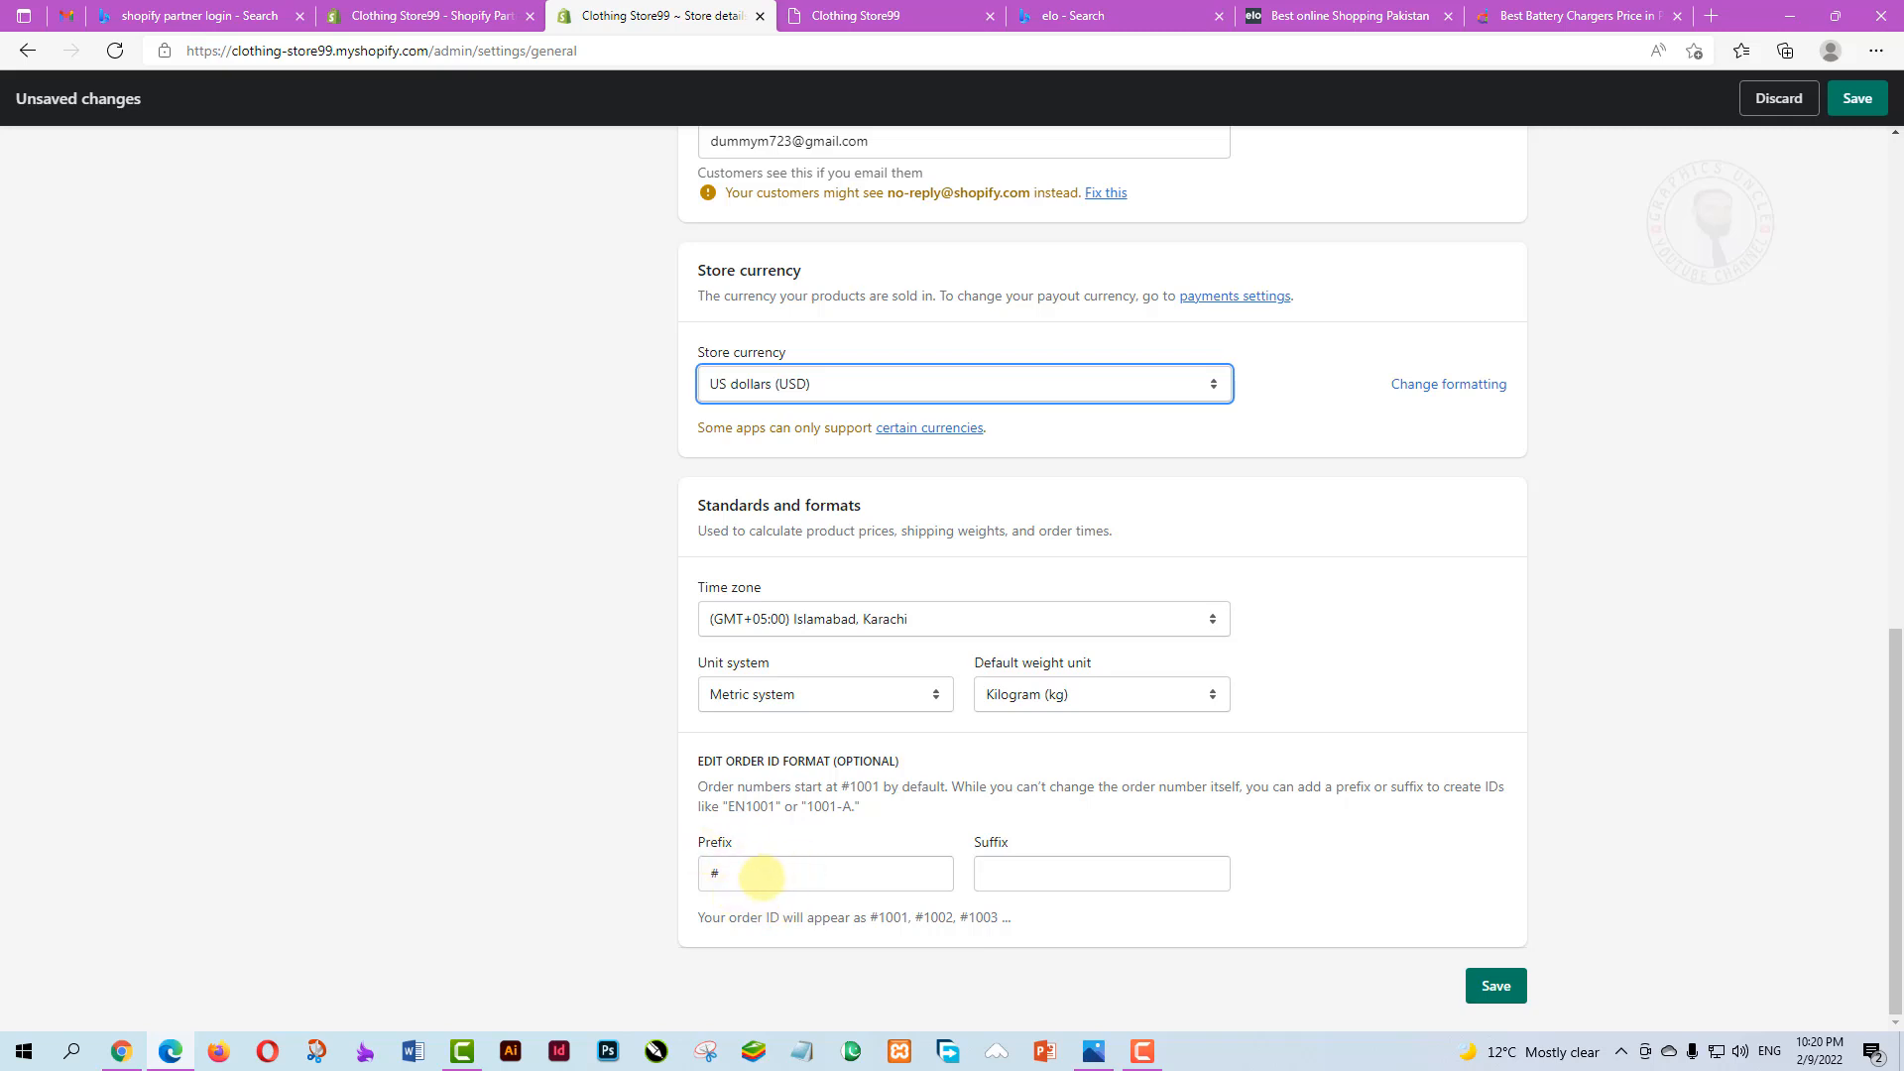
# Edit the order ID format, removing the prefix and entering S as the suffix
pyautogui.click(760, 877)
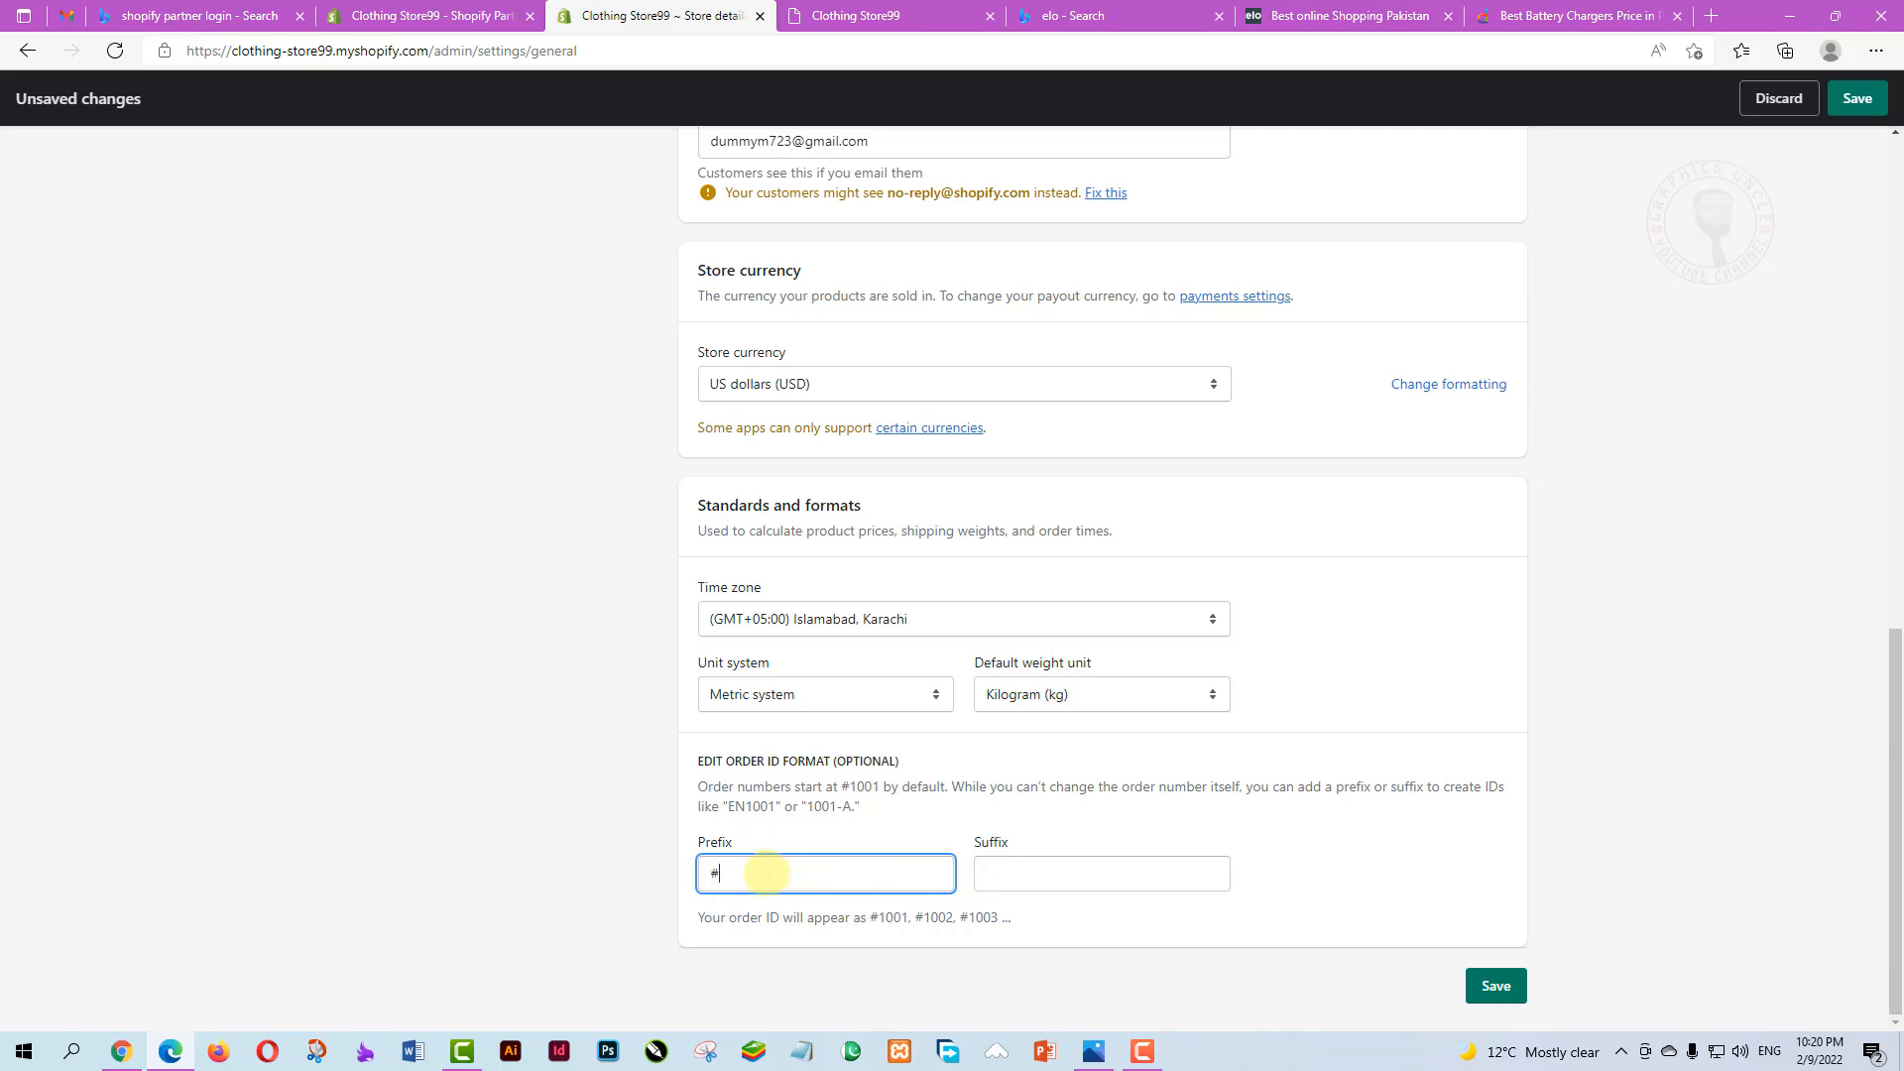
pyautogui.scroll(13, 1177, 750)
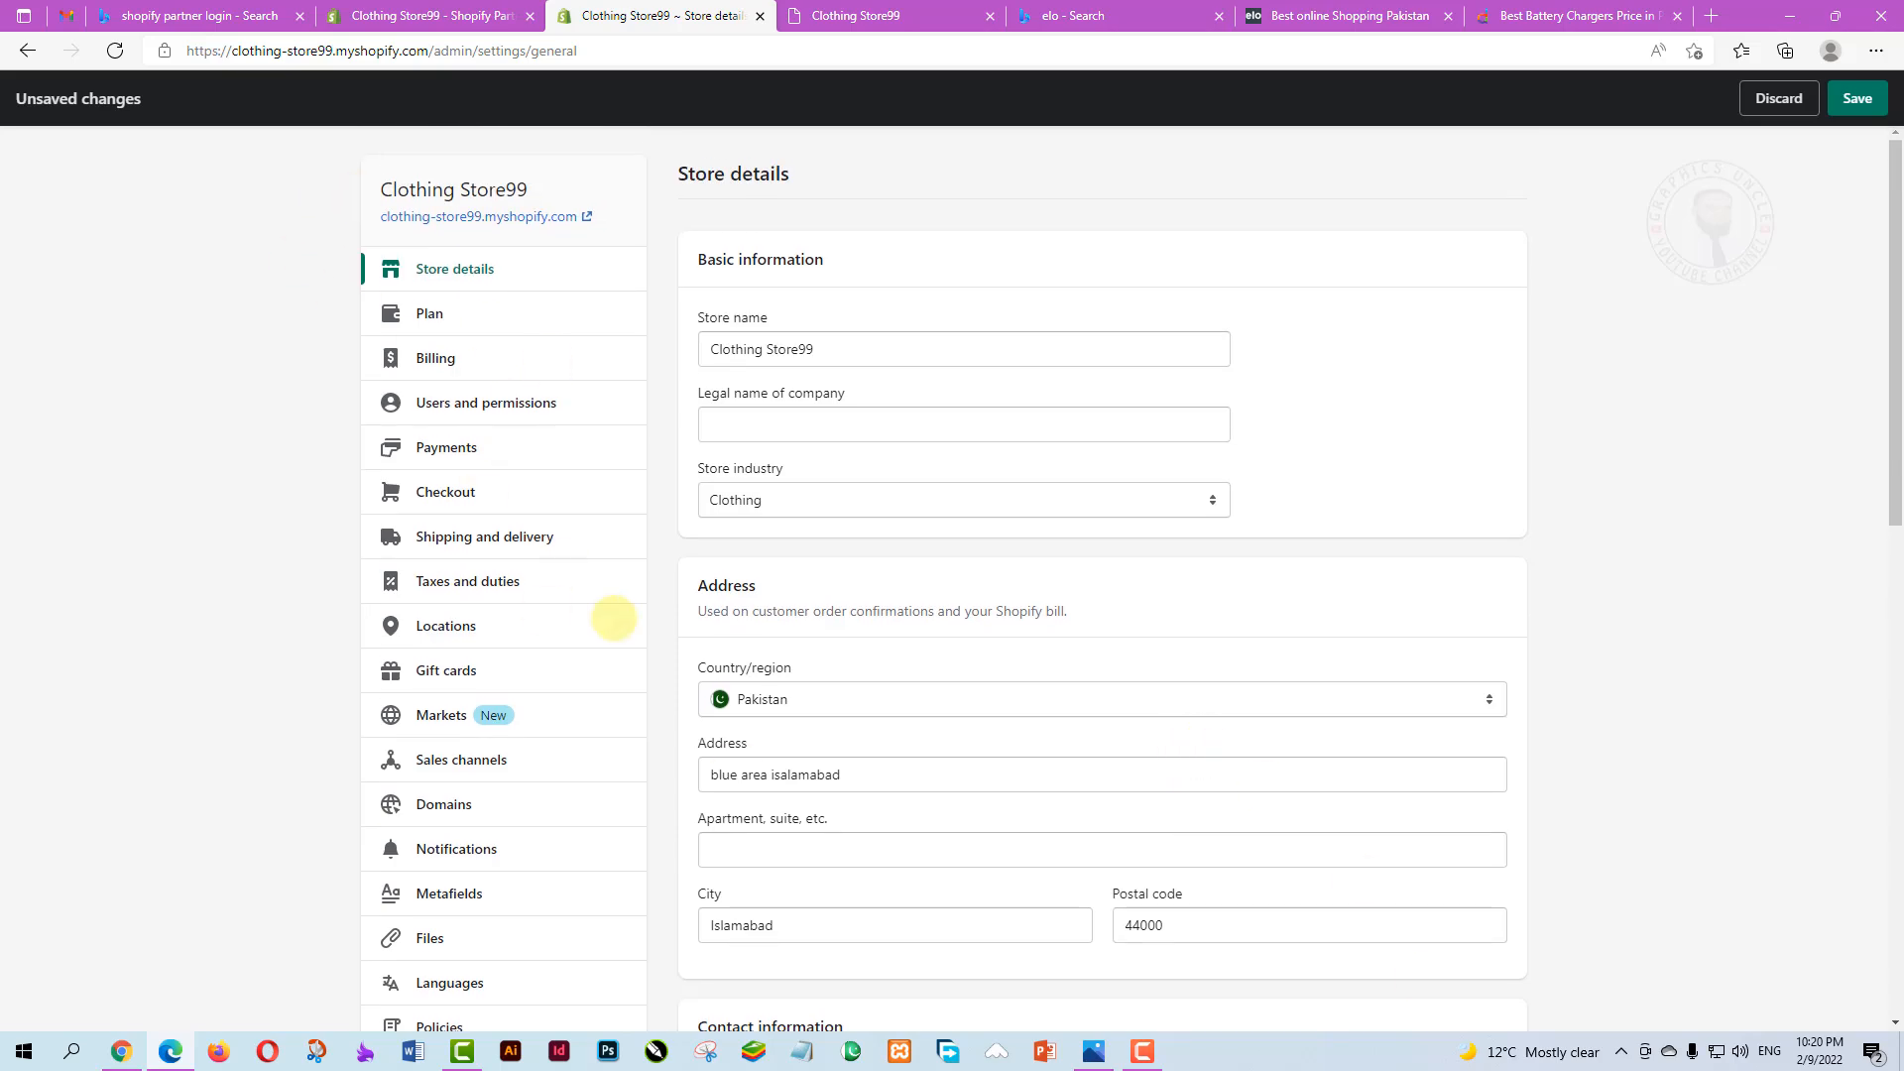
pyautogui.scroll(-13, 644, 644)
pyautogui.moveTo(742, 874); pyautogui.dragTo(662, 877)
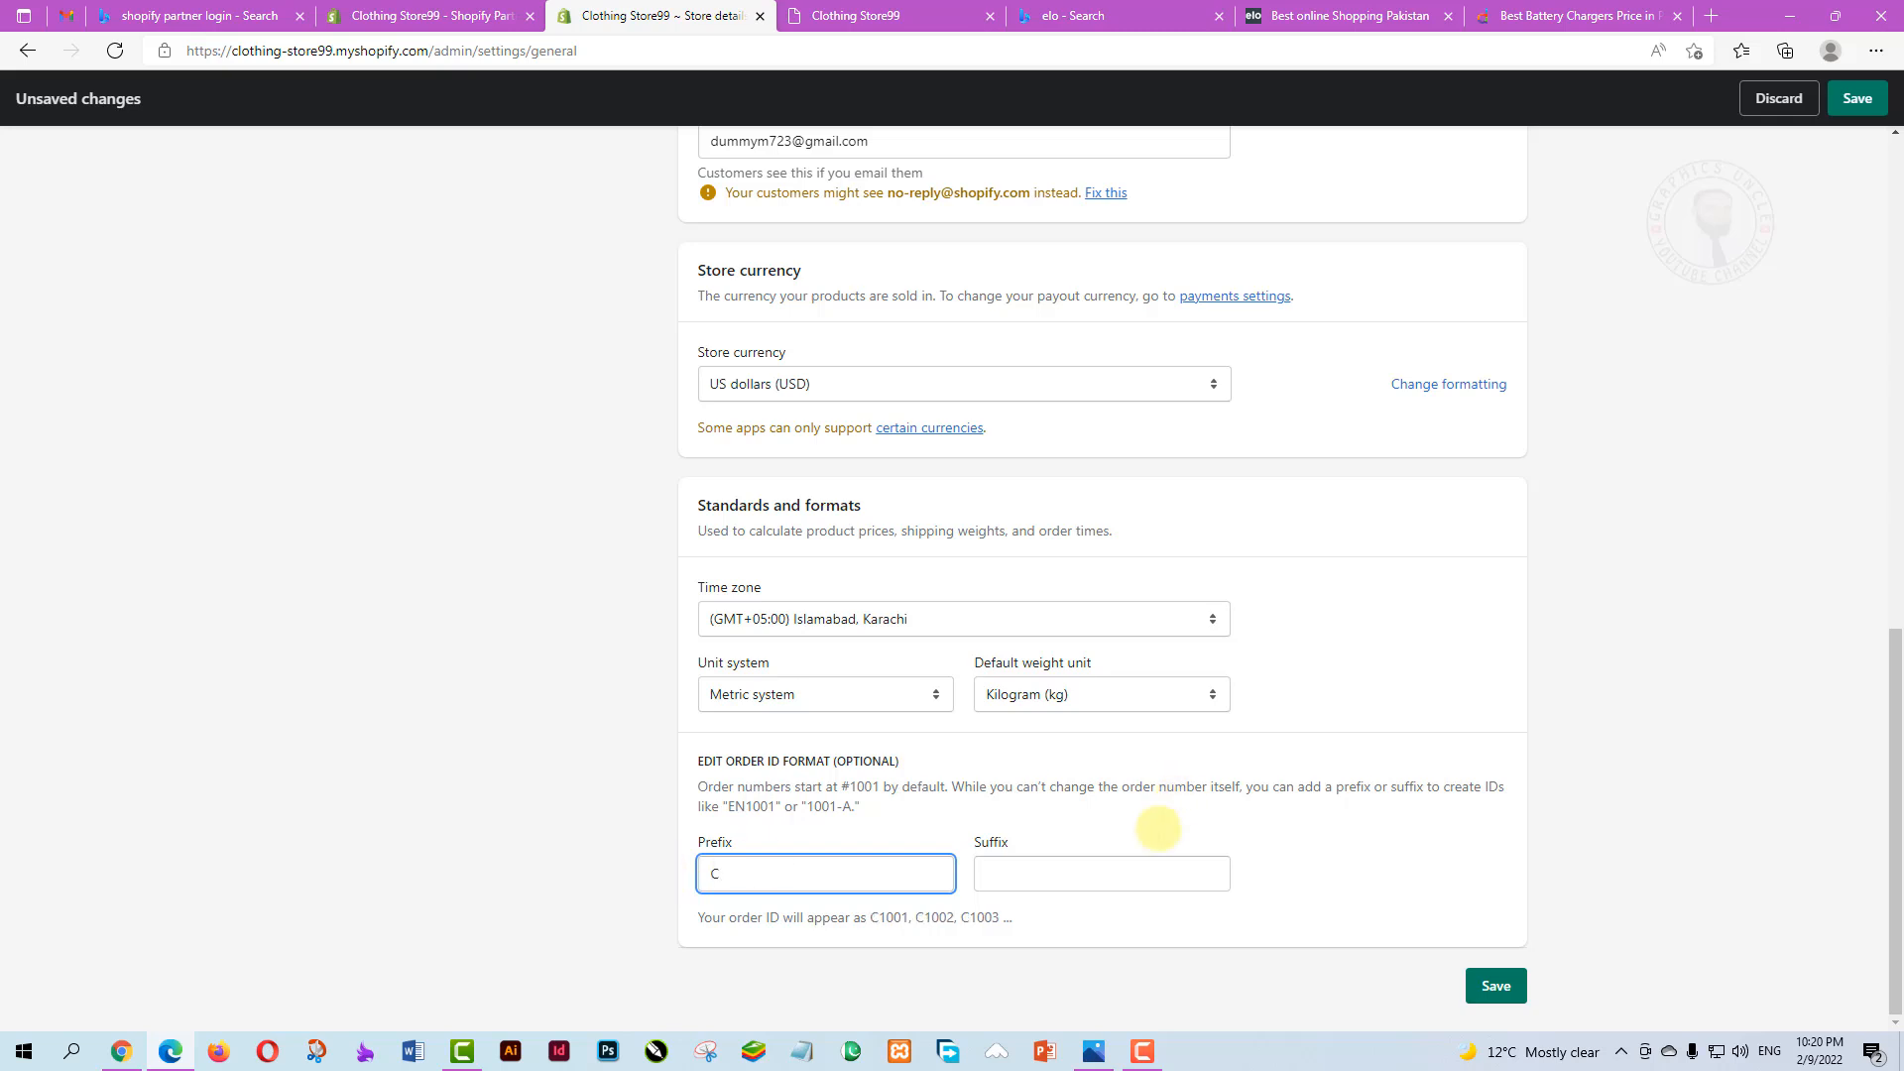
pyautogui.click(1032, 876)
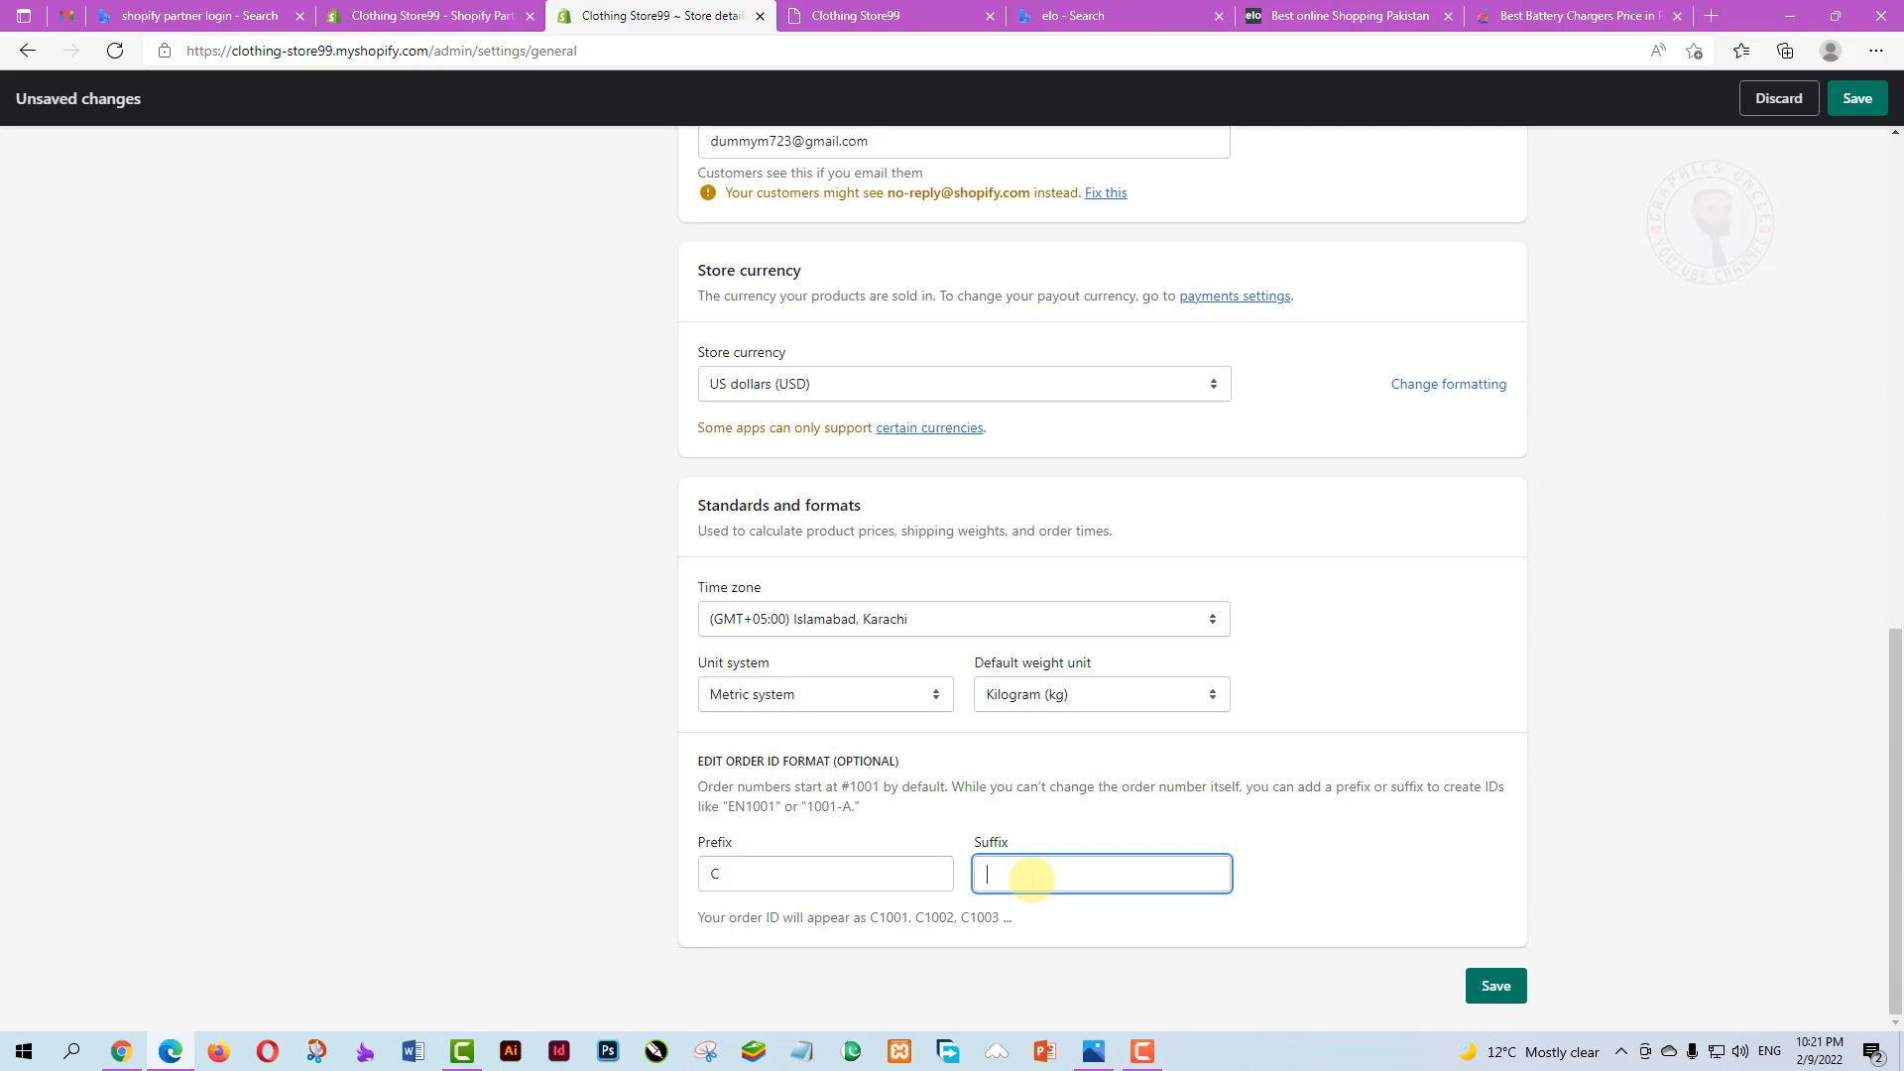
pyautogui.scroll(15, 1114, 863)
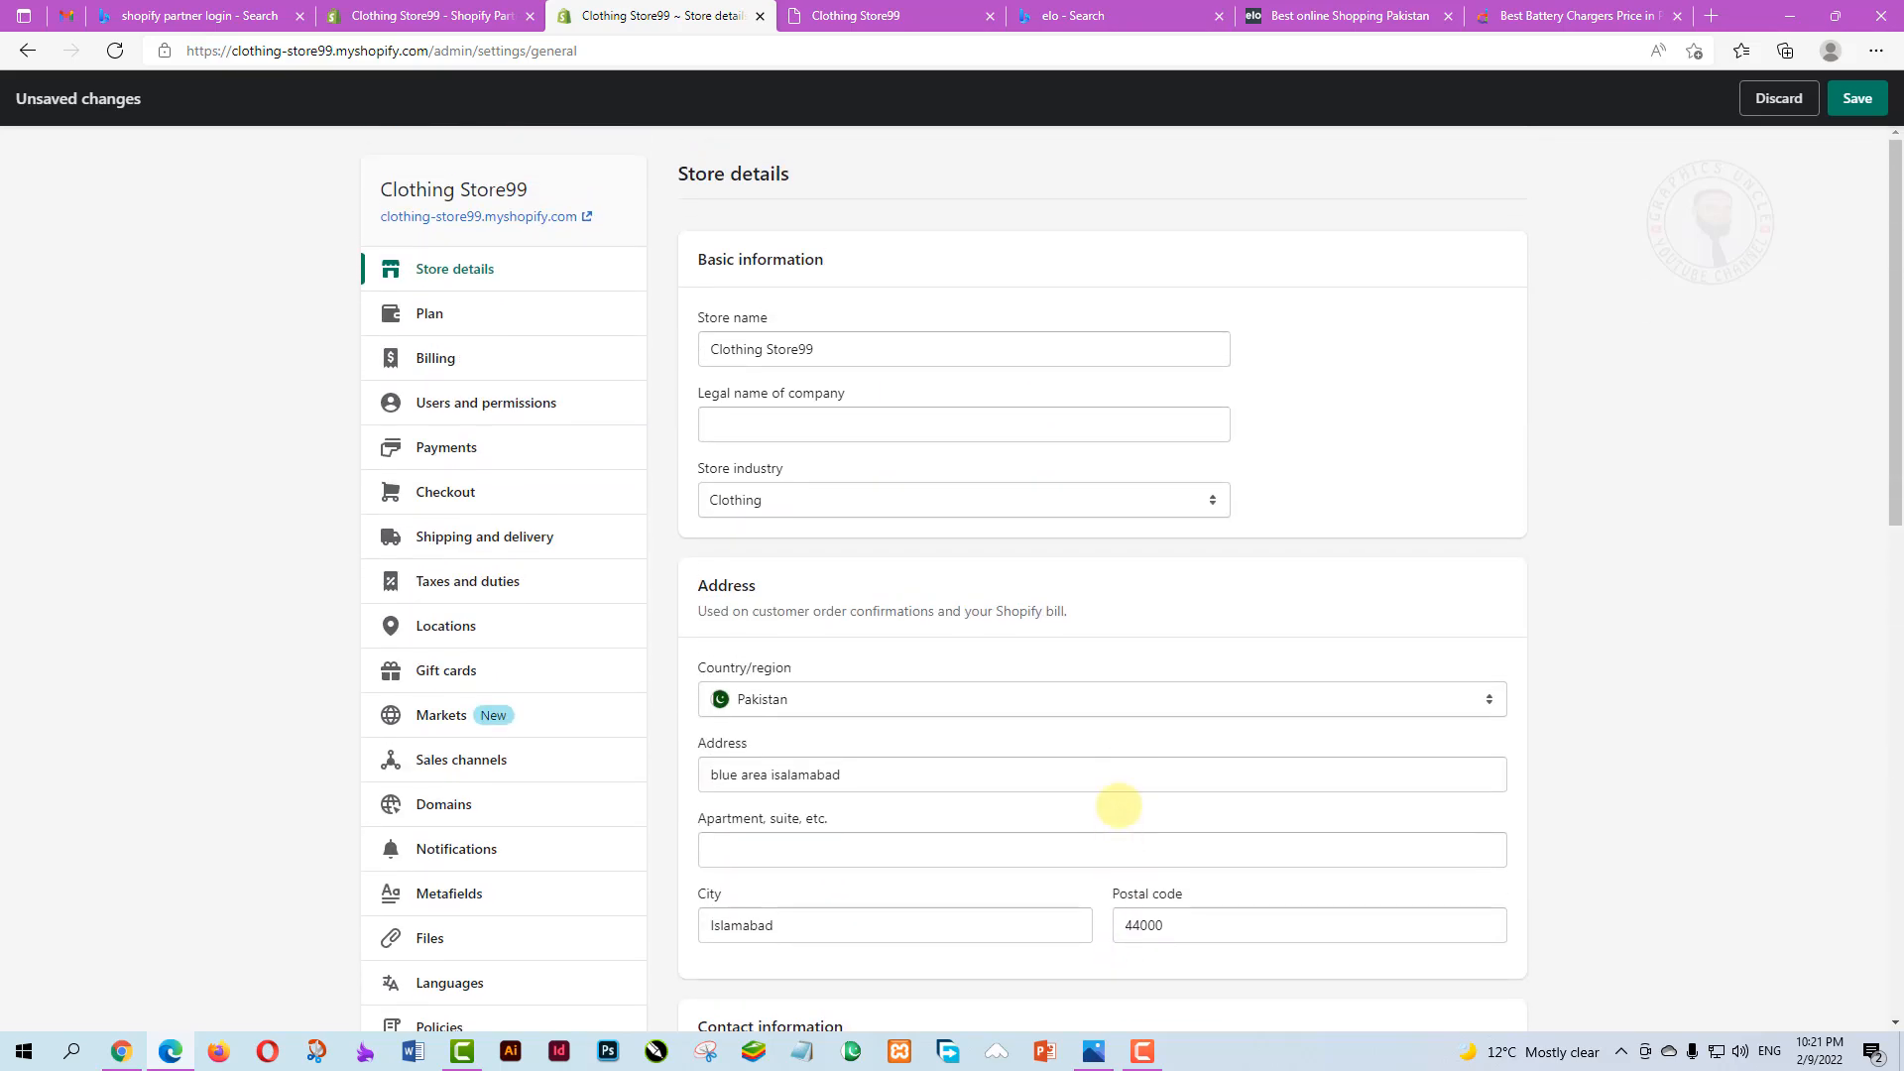
pyautogui.scroll(-15, 1117, 805)
pyautogui.write('S')
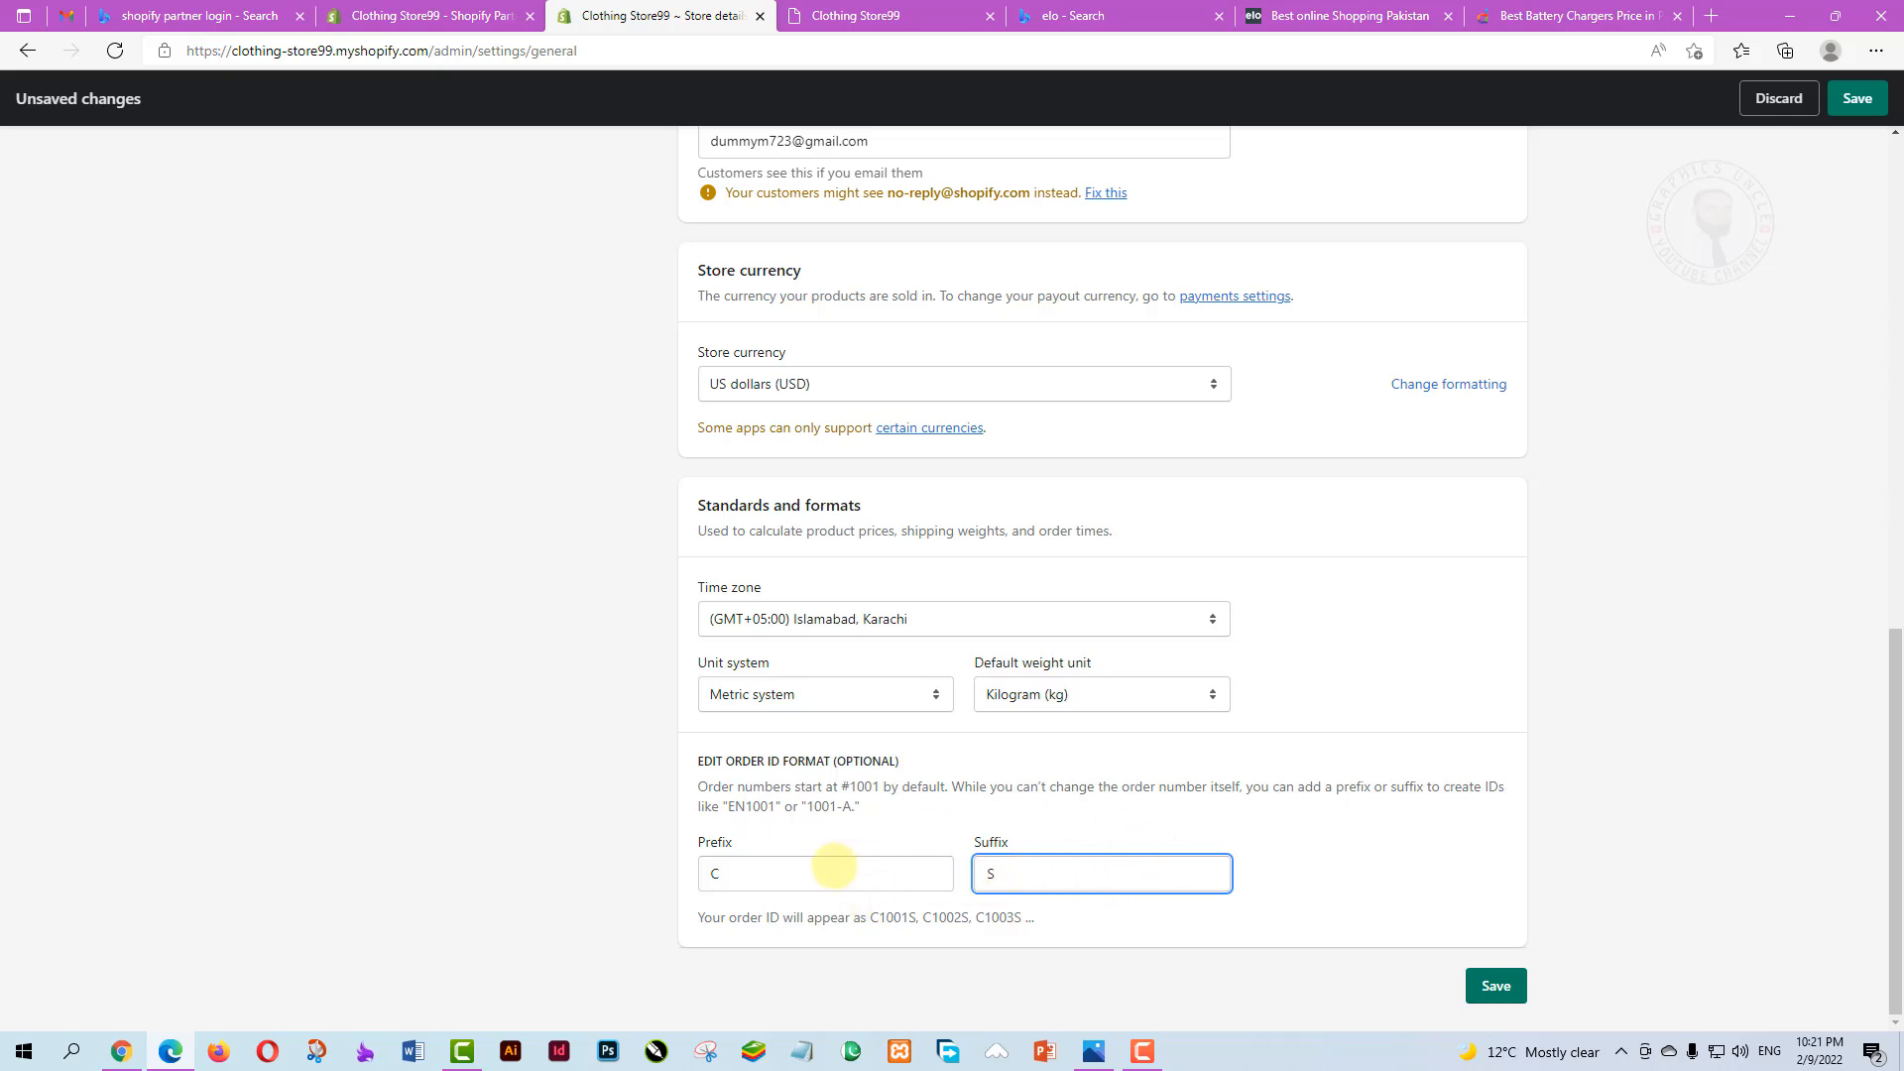
pyautogui.hotkey('shift', 'Tab')
pyautogui.press('BackSpace')
pyautogui.click(1004, 872)
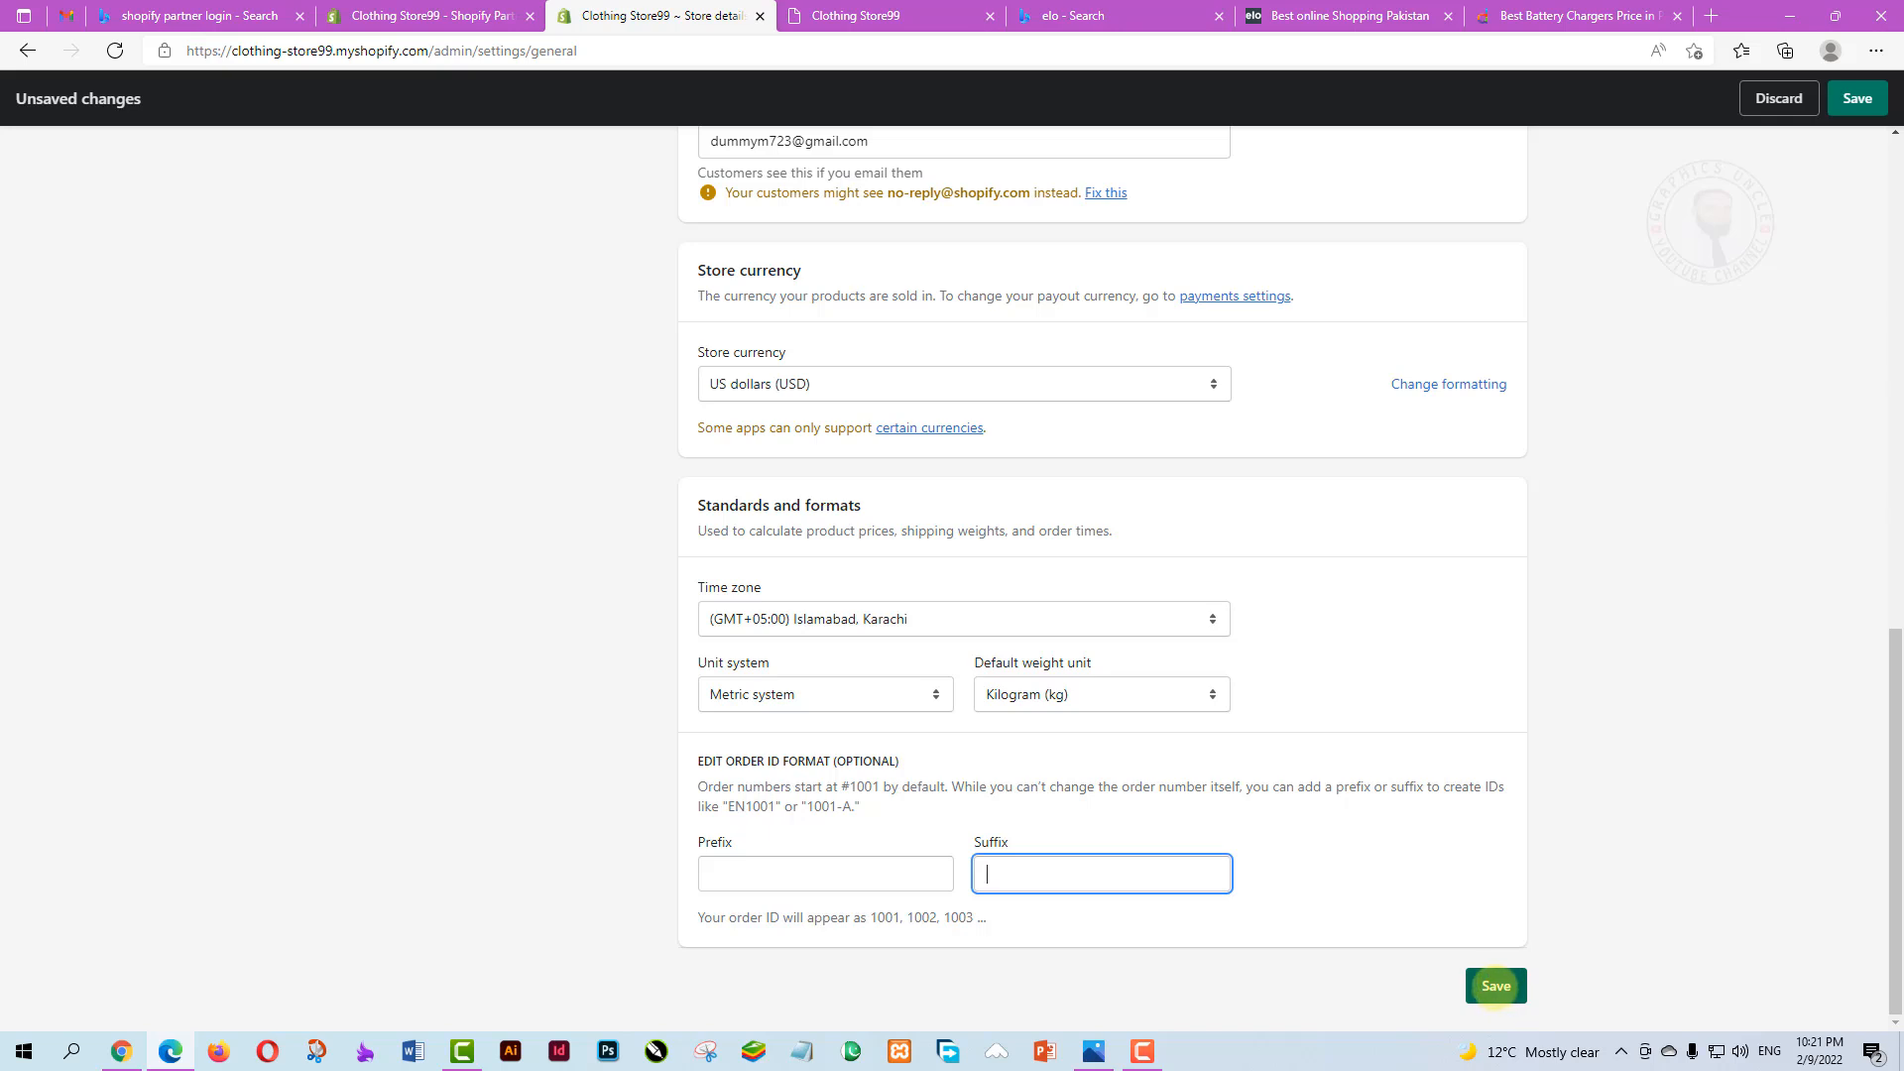
# Save the store details, adding the required phone number from a saved suggestion
pyautogui.click(1495, 986)
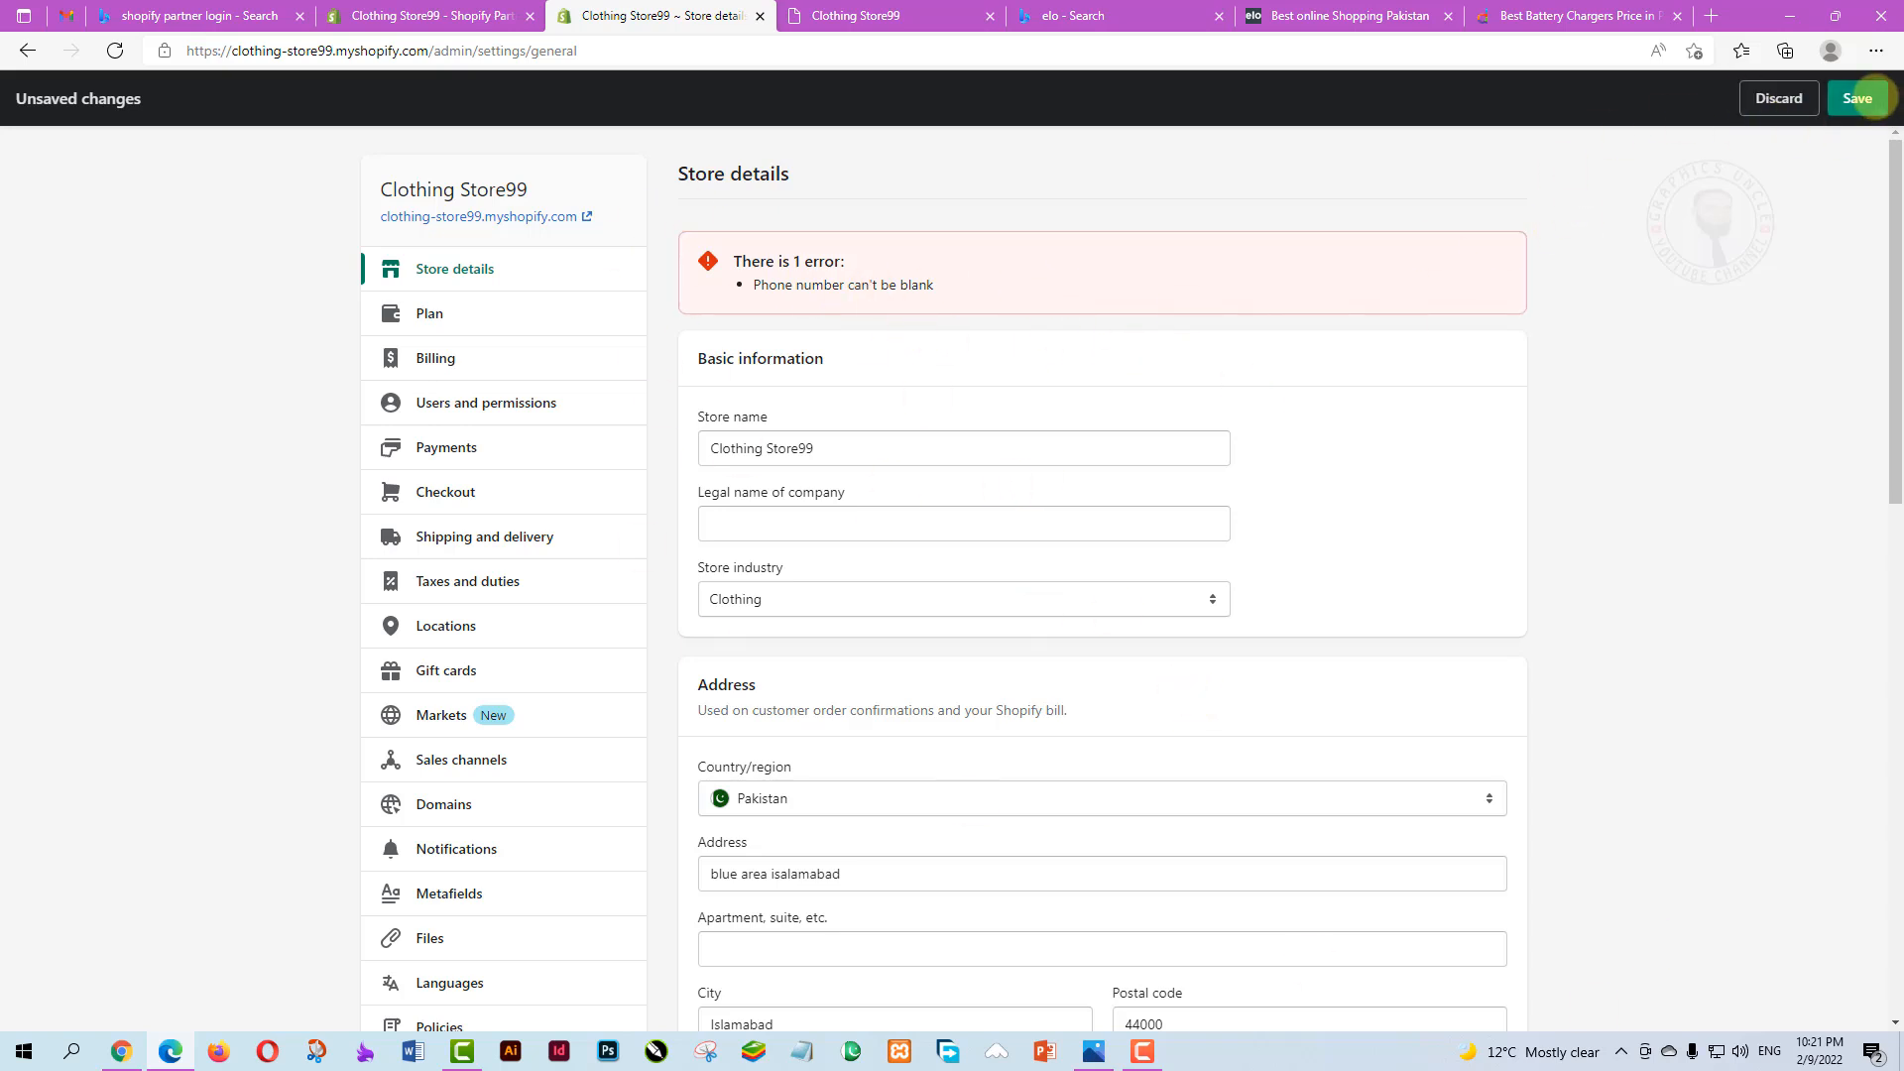
pyautogui.scroll(-7, 917, 510)
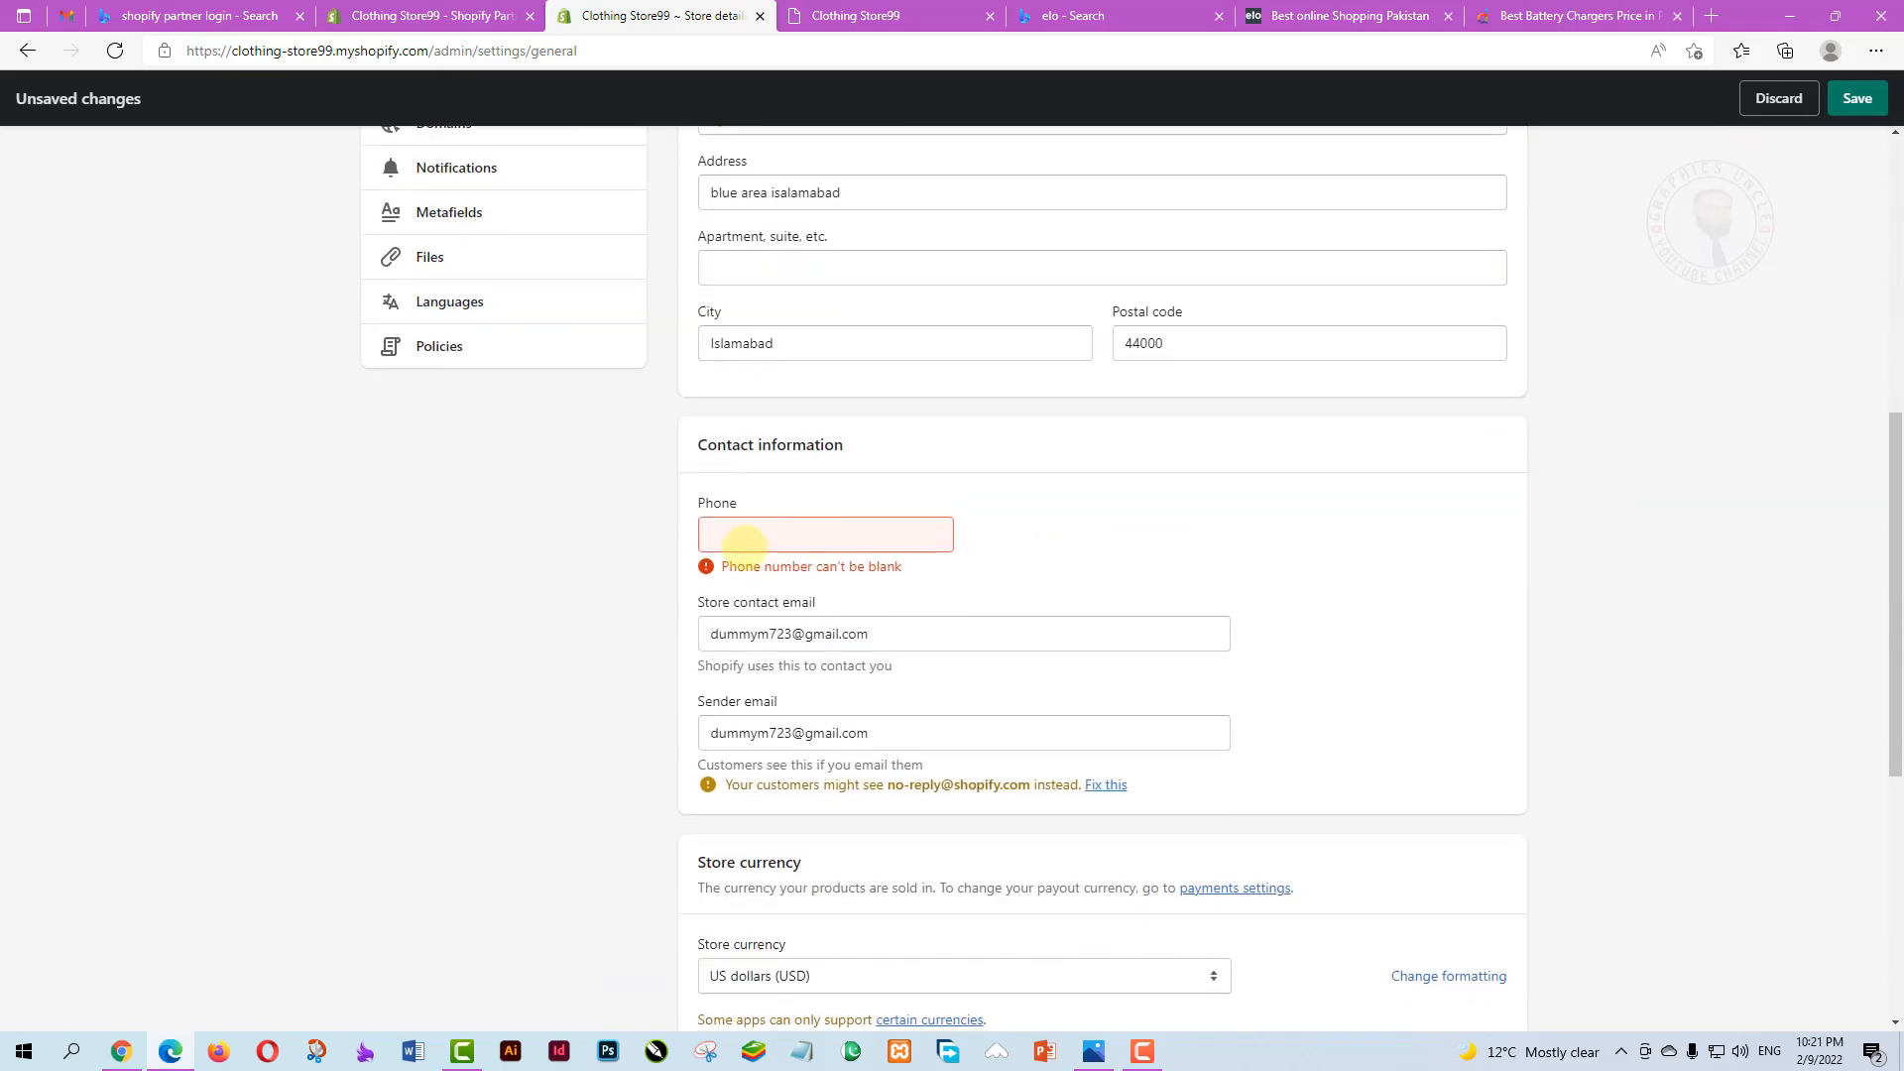
pyautogui.click(749, 534)
pyautogui.click(754, 615)
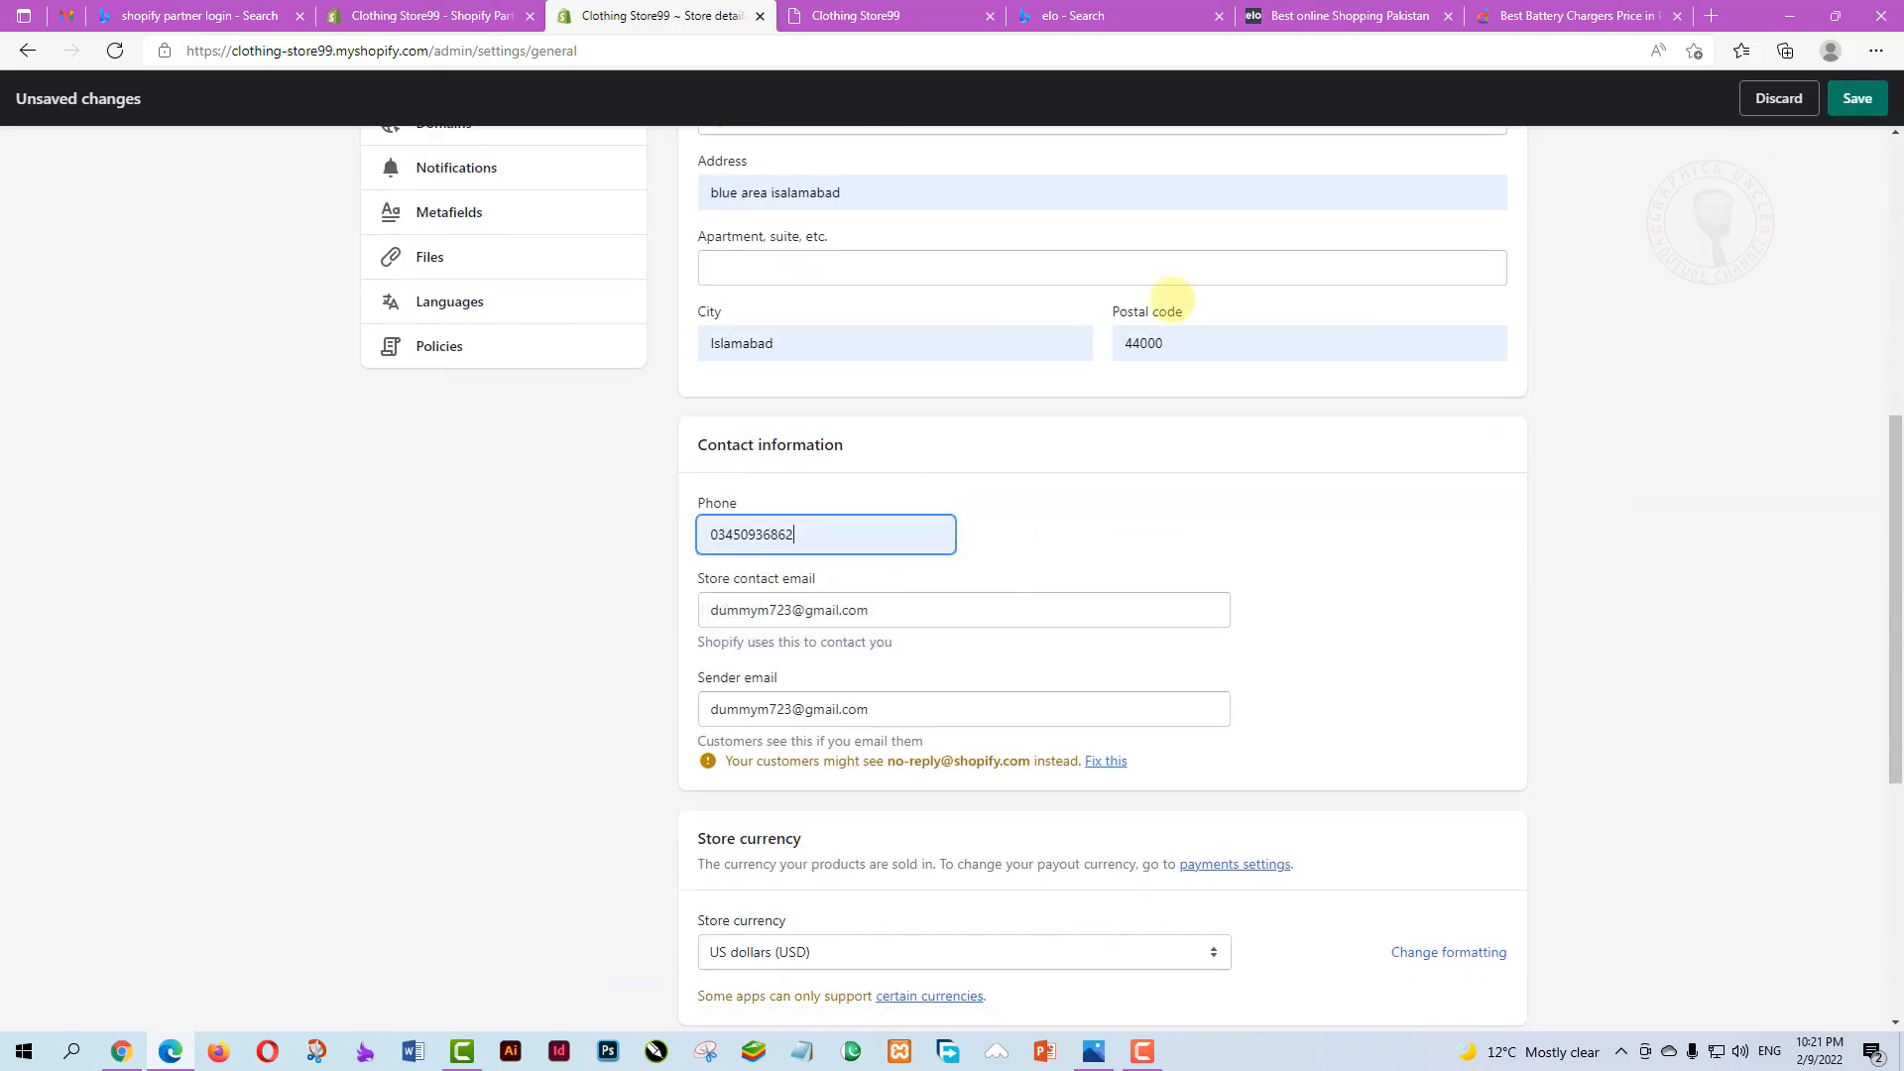
pyautogui.click(1858, 97)
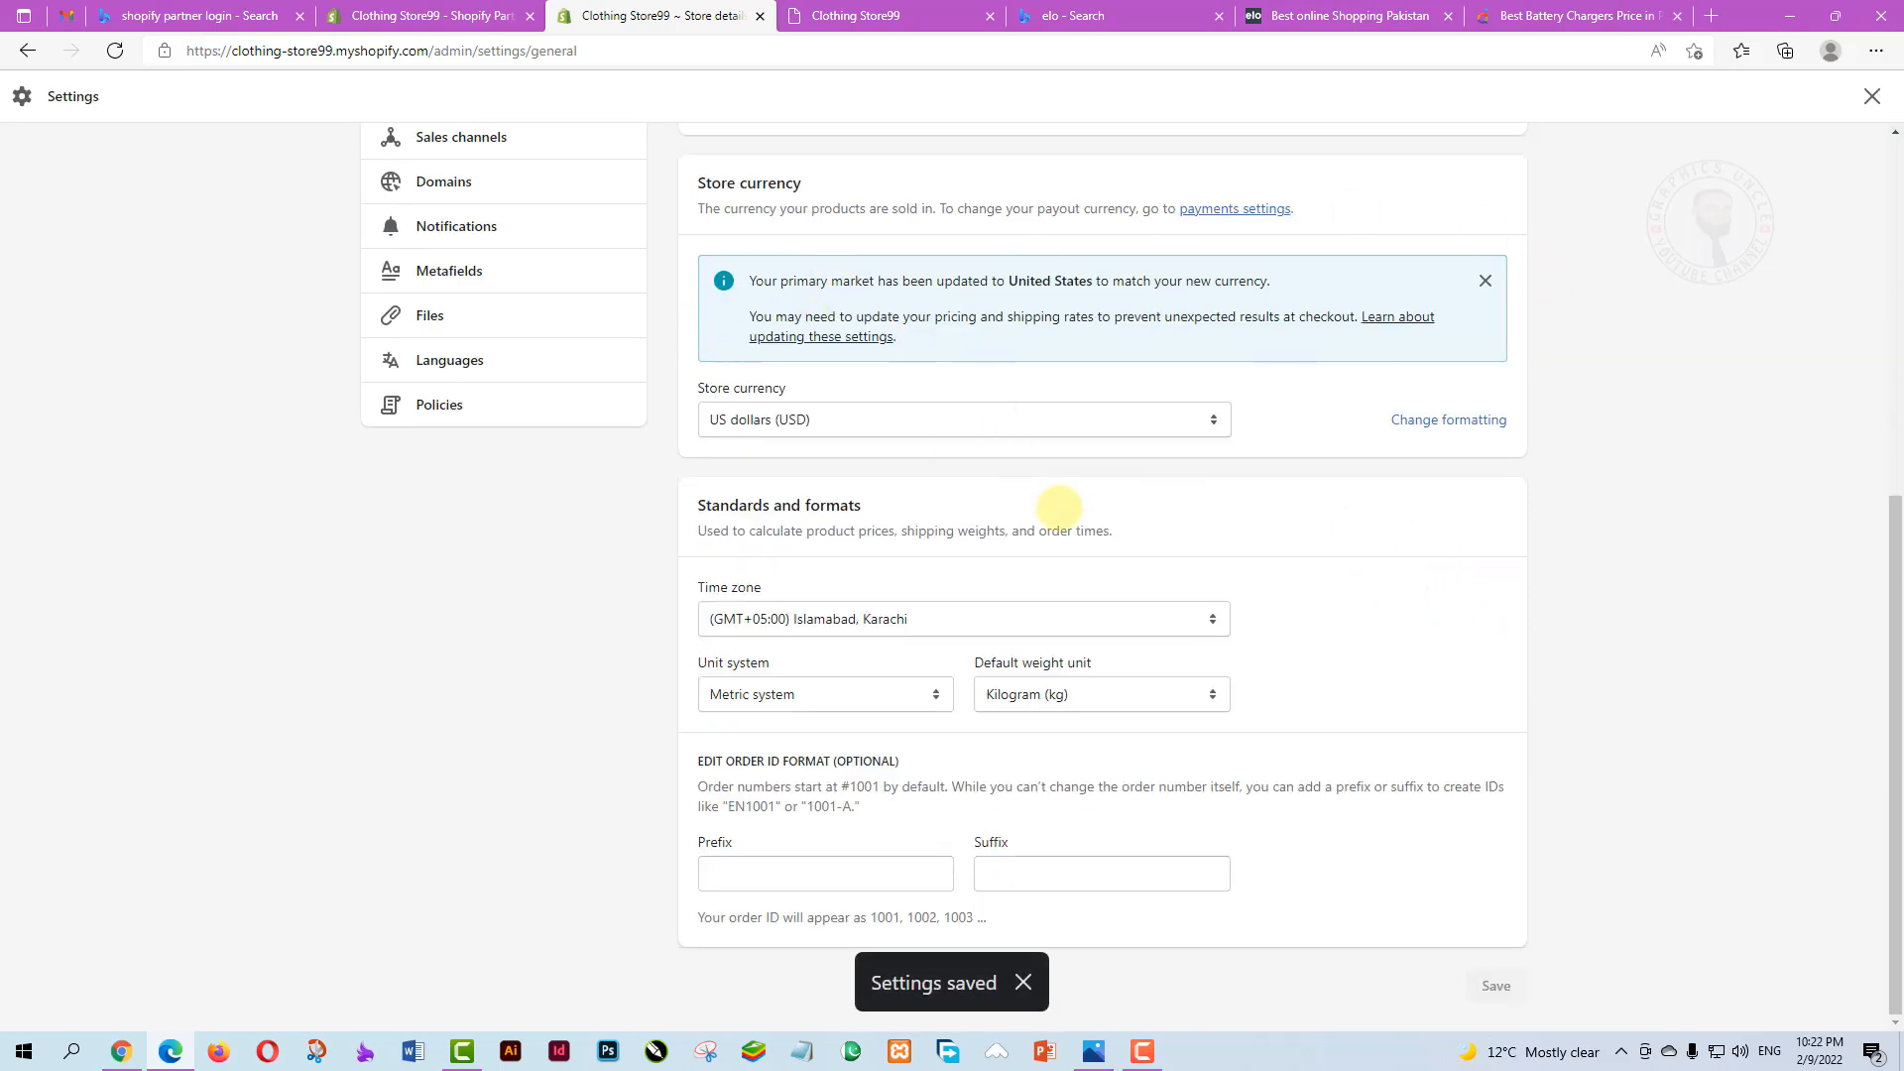
pyautogui.click(1022, 983)
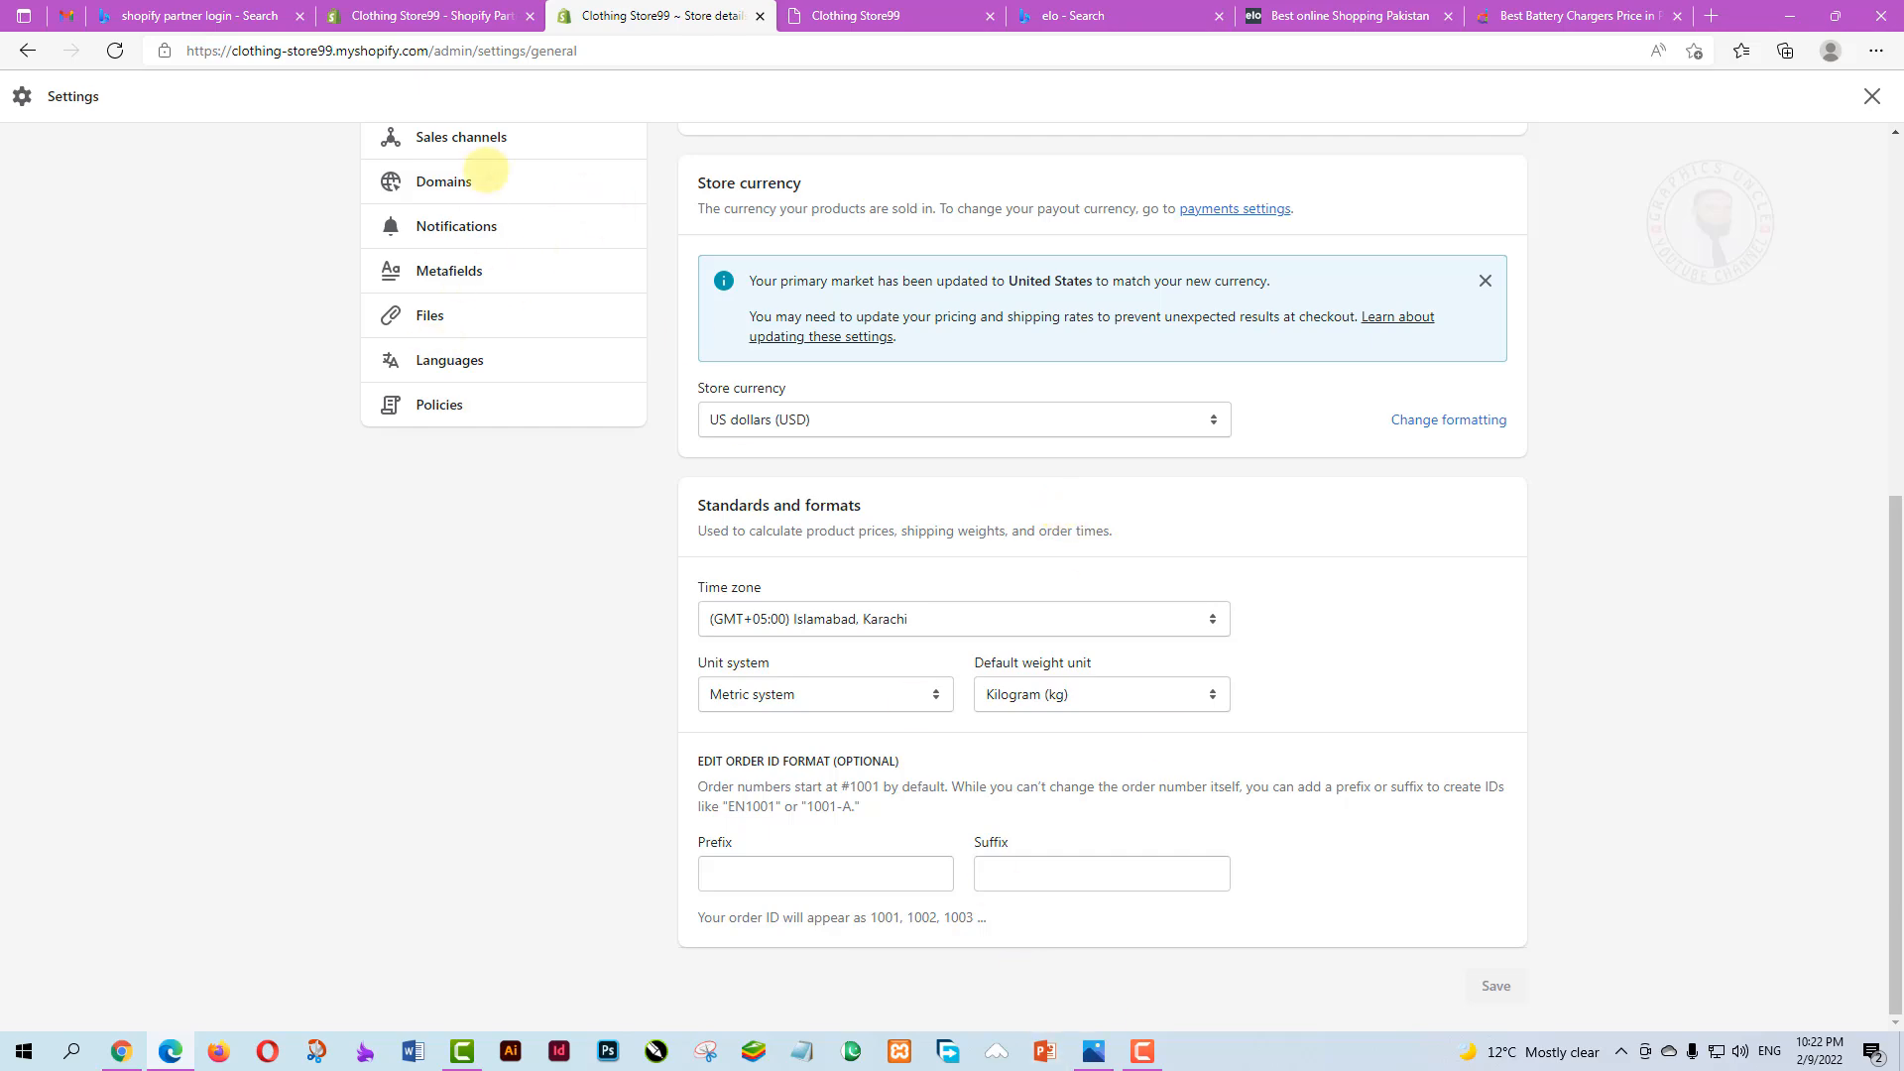
pyautogui.scroll(1, 558, 512)
pyautogui.scroll(4, 558, 513)
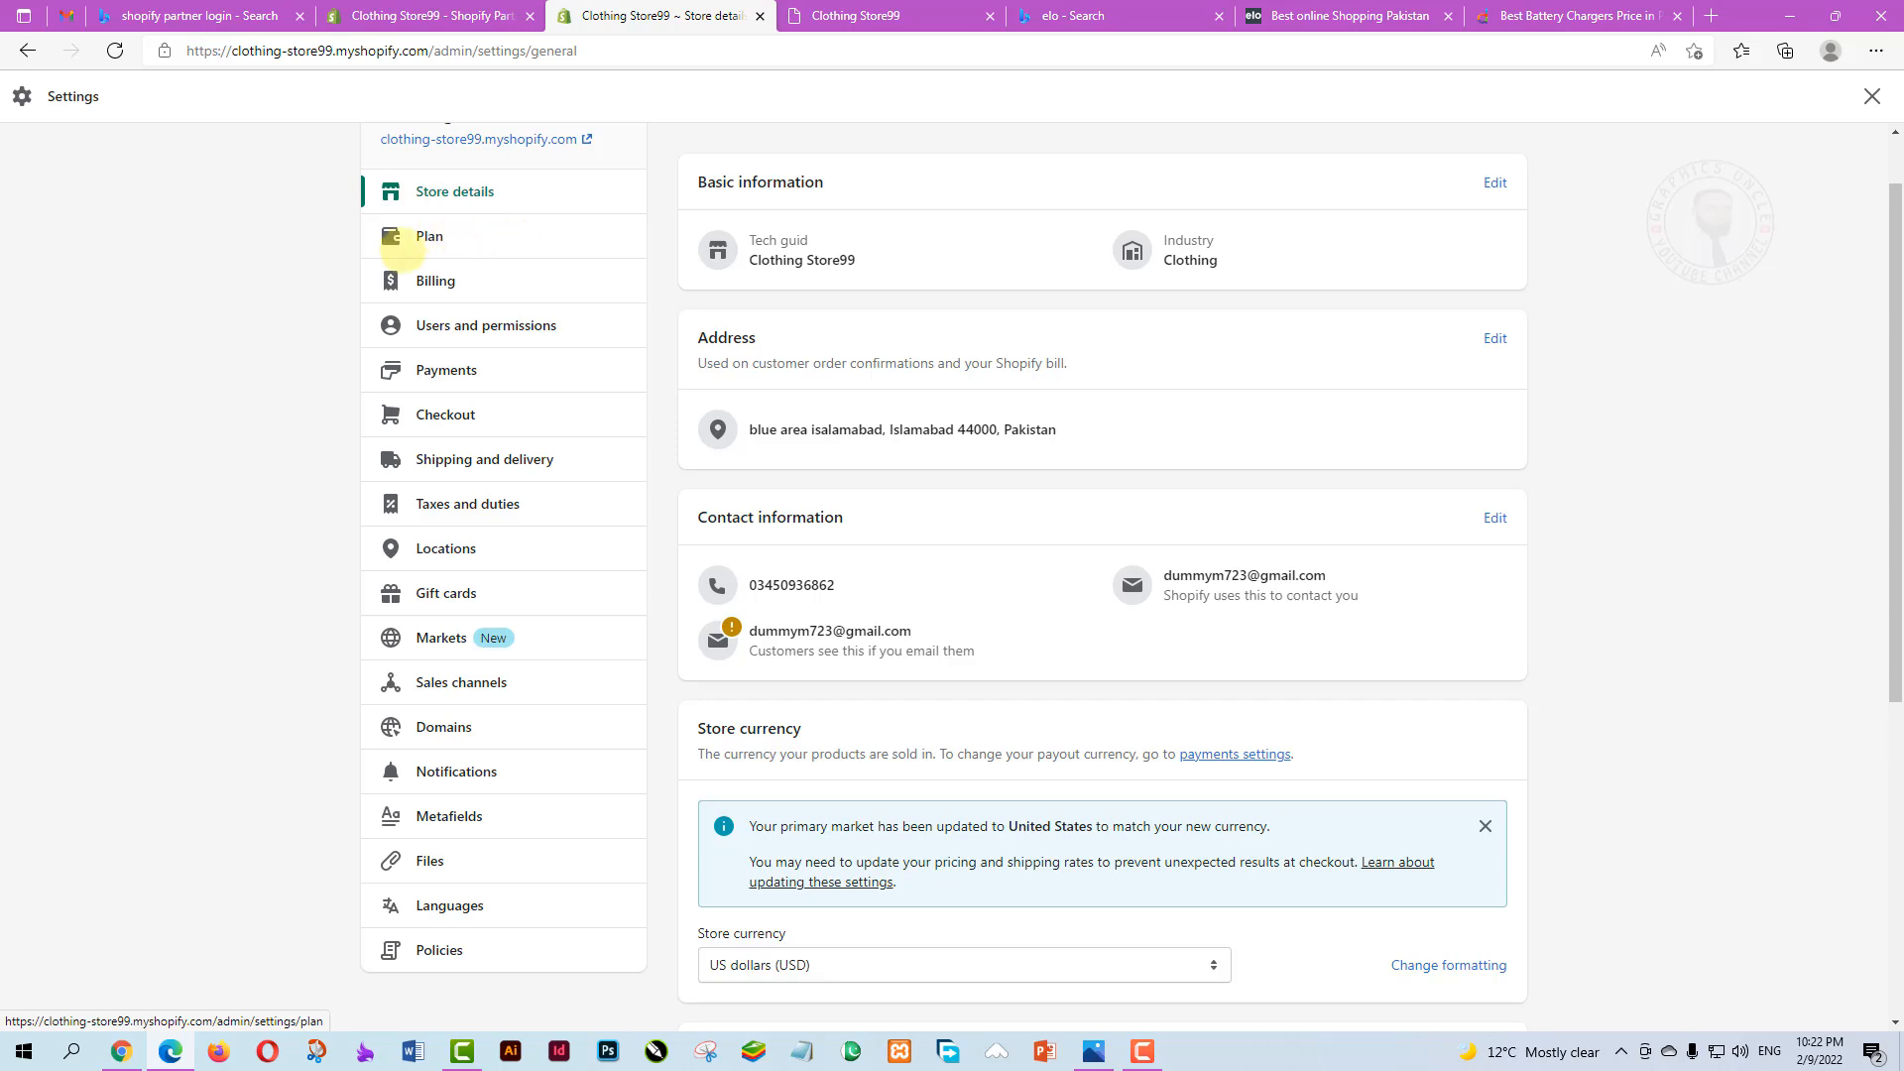
# Open Plan settings, review the available plans, and return to the Custom plan summary
pyautogui.click(427, 236)
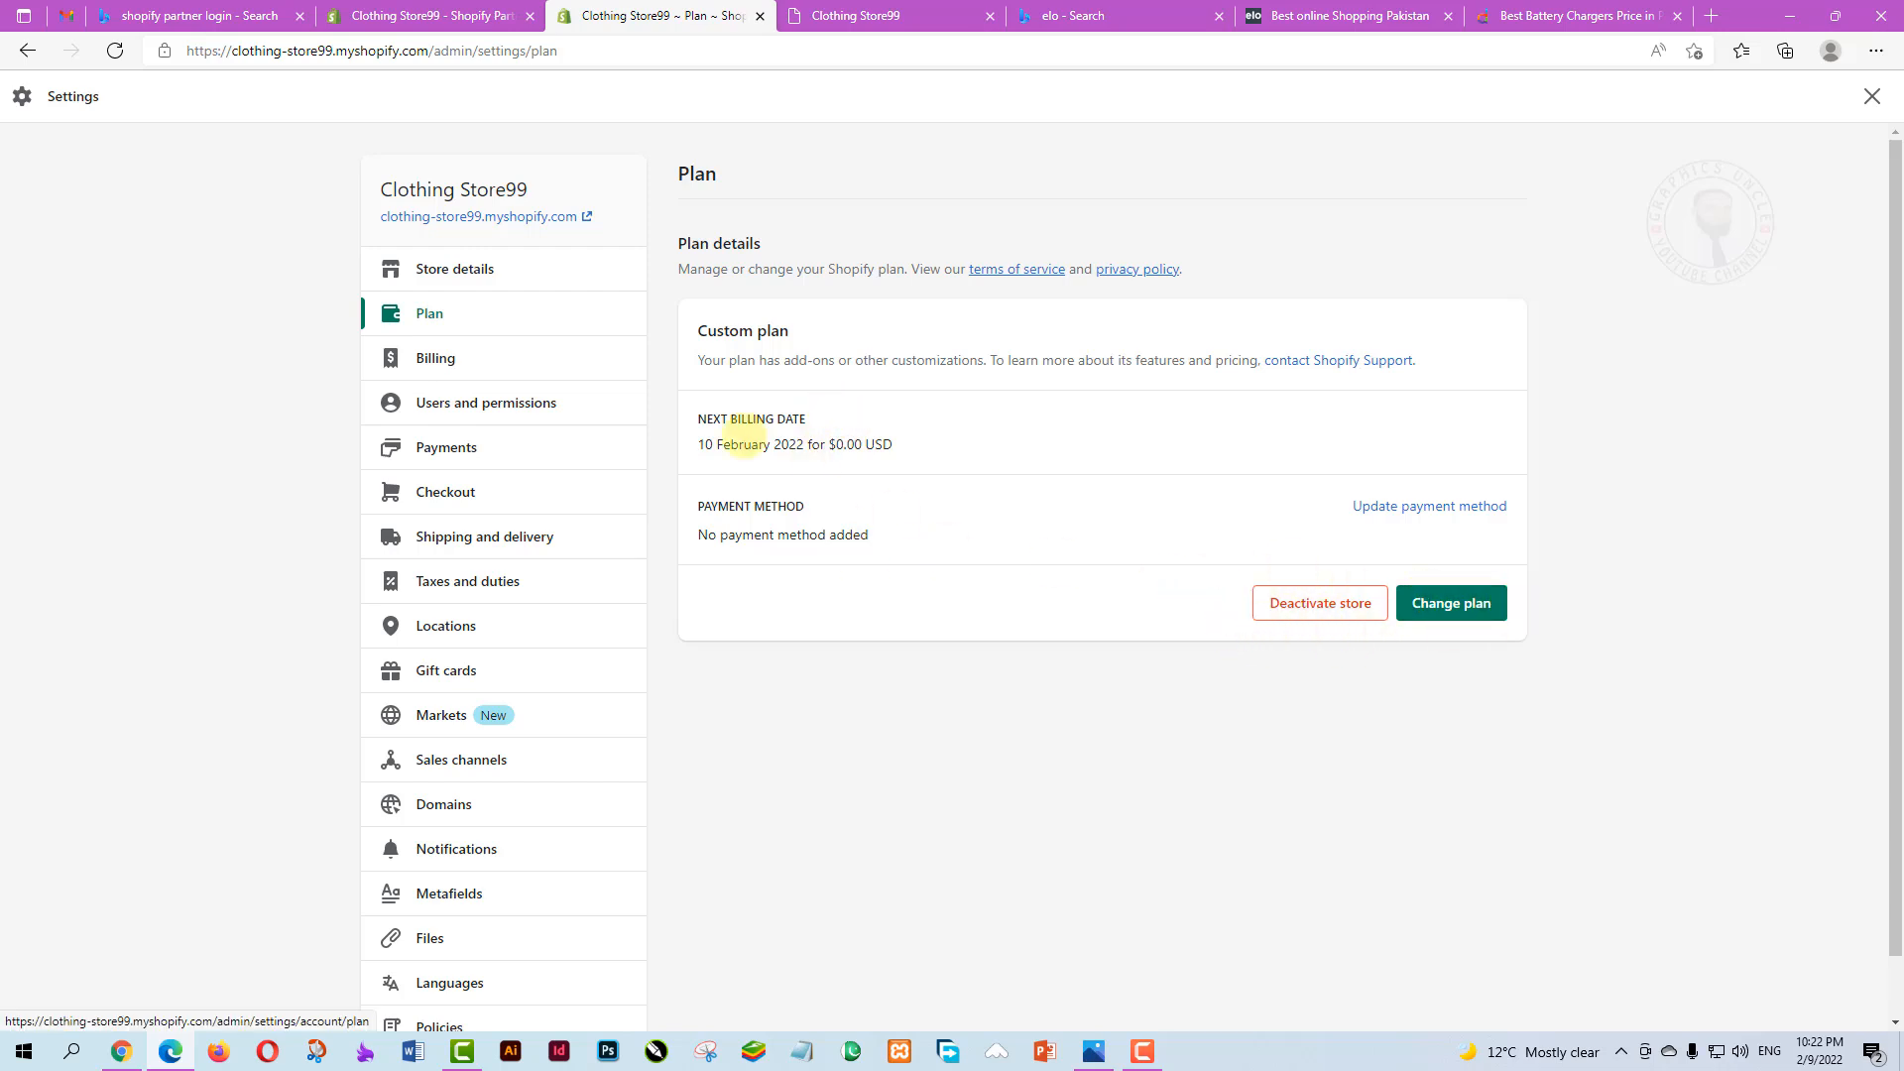
pyautogui.click(1463, 602)
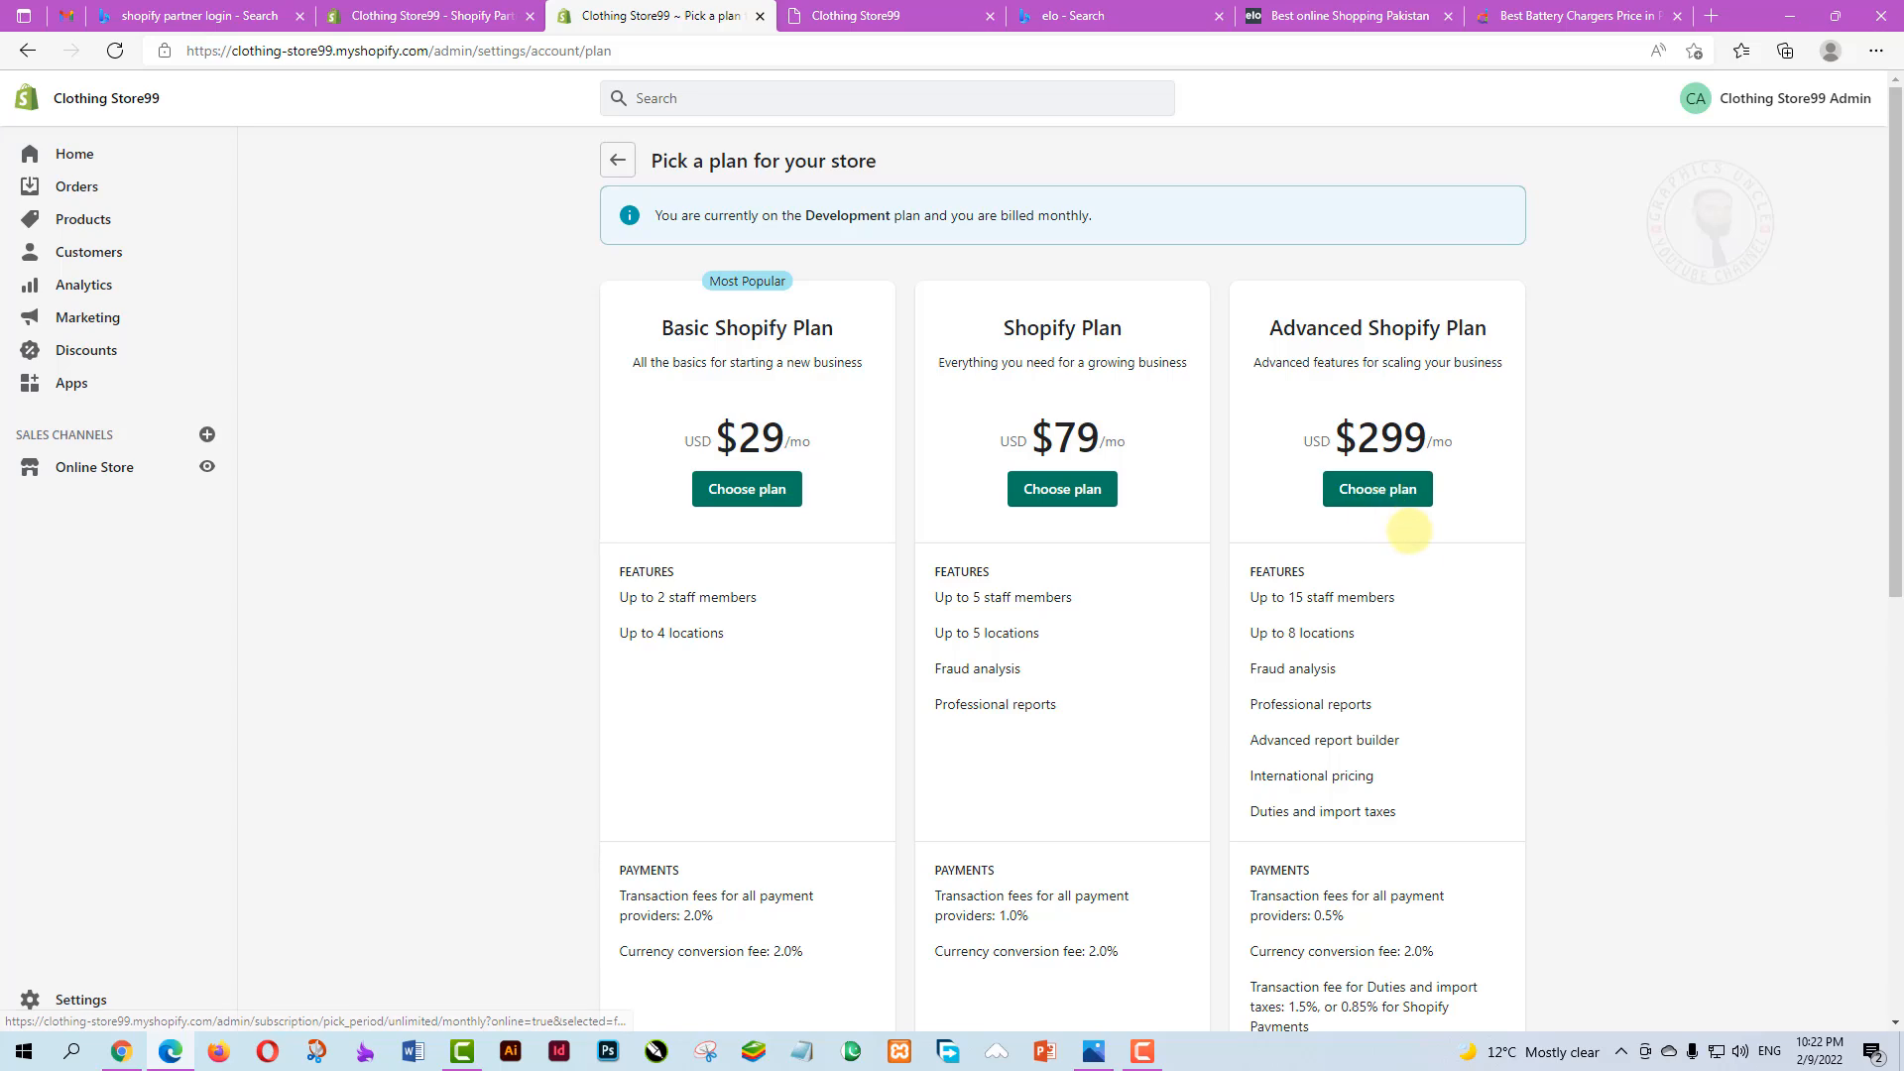
pyautogui.scroll(-5, 1439, 552)
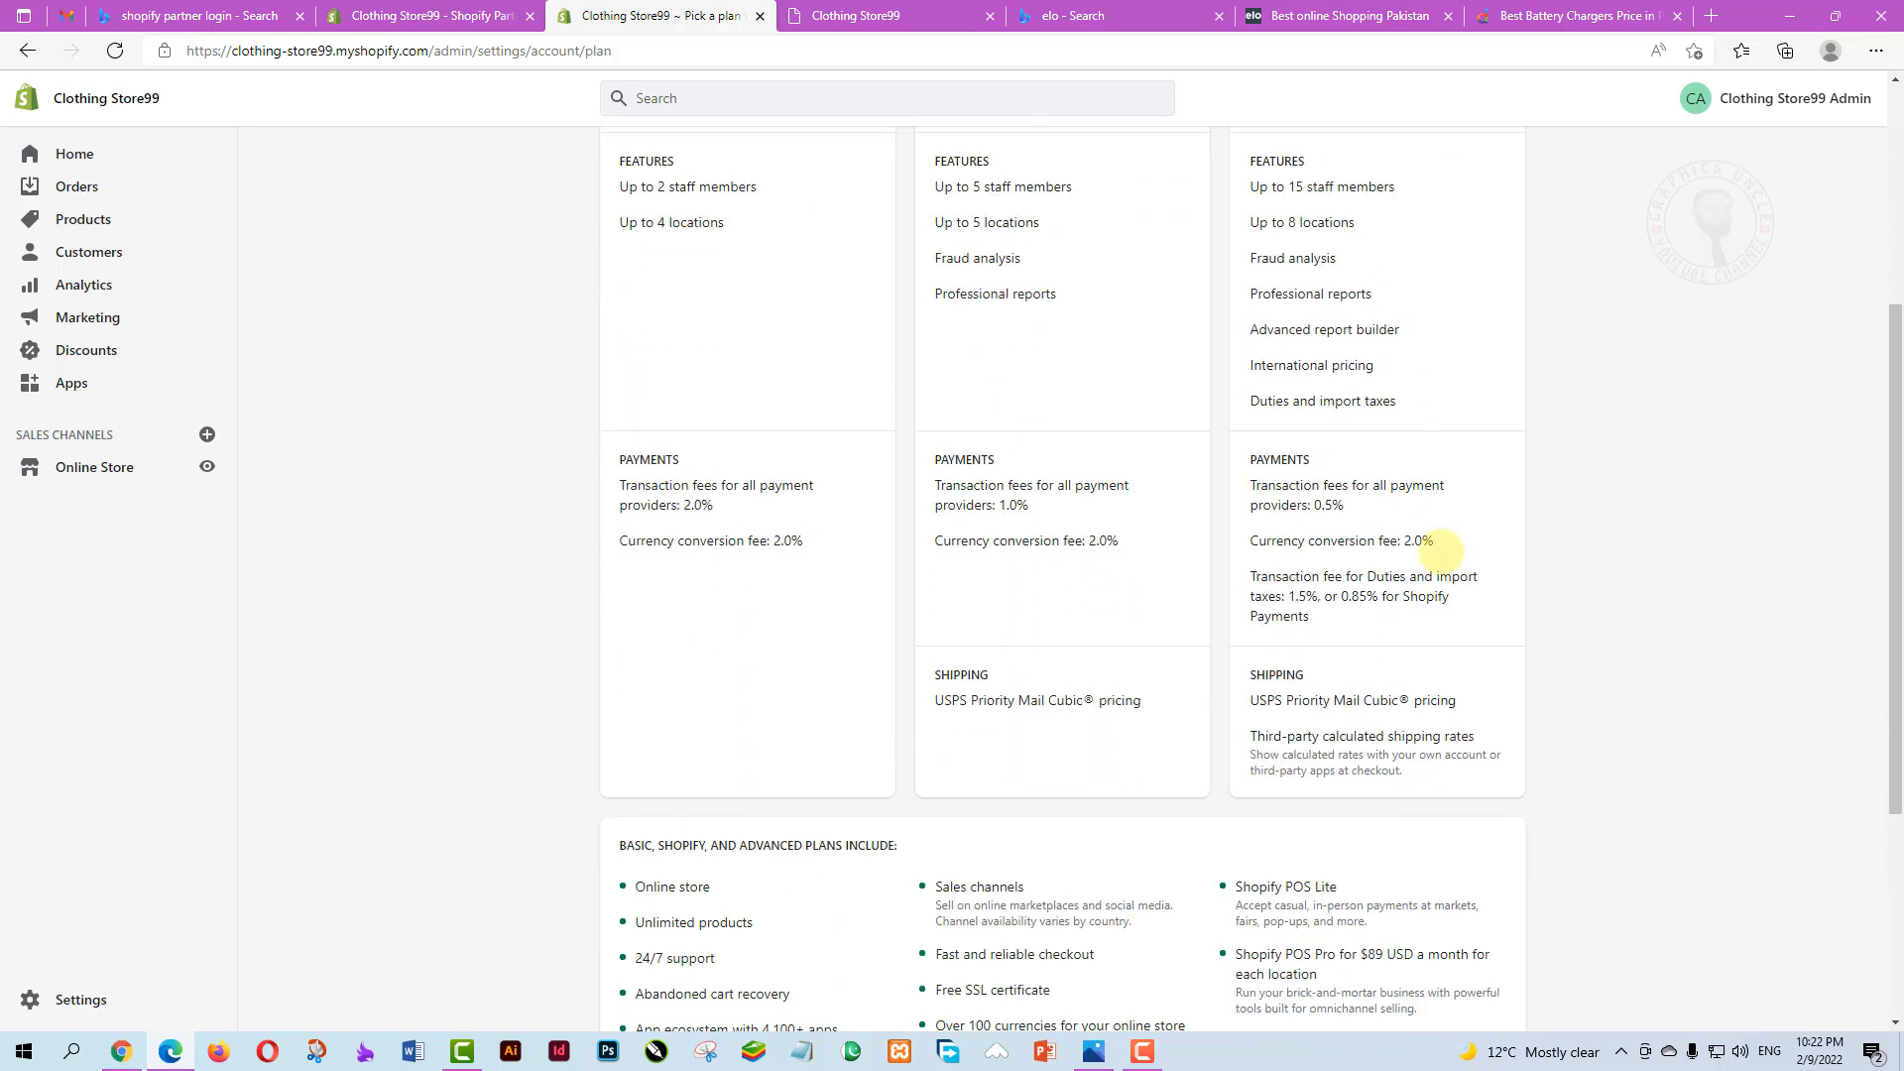
pyautogui.scroll(5, 1199, 790)
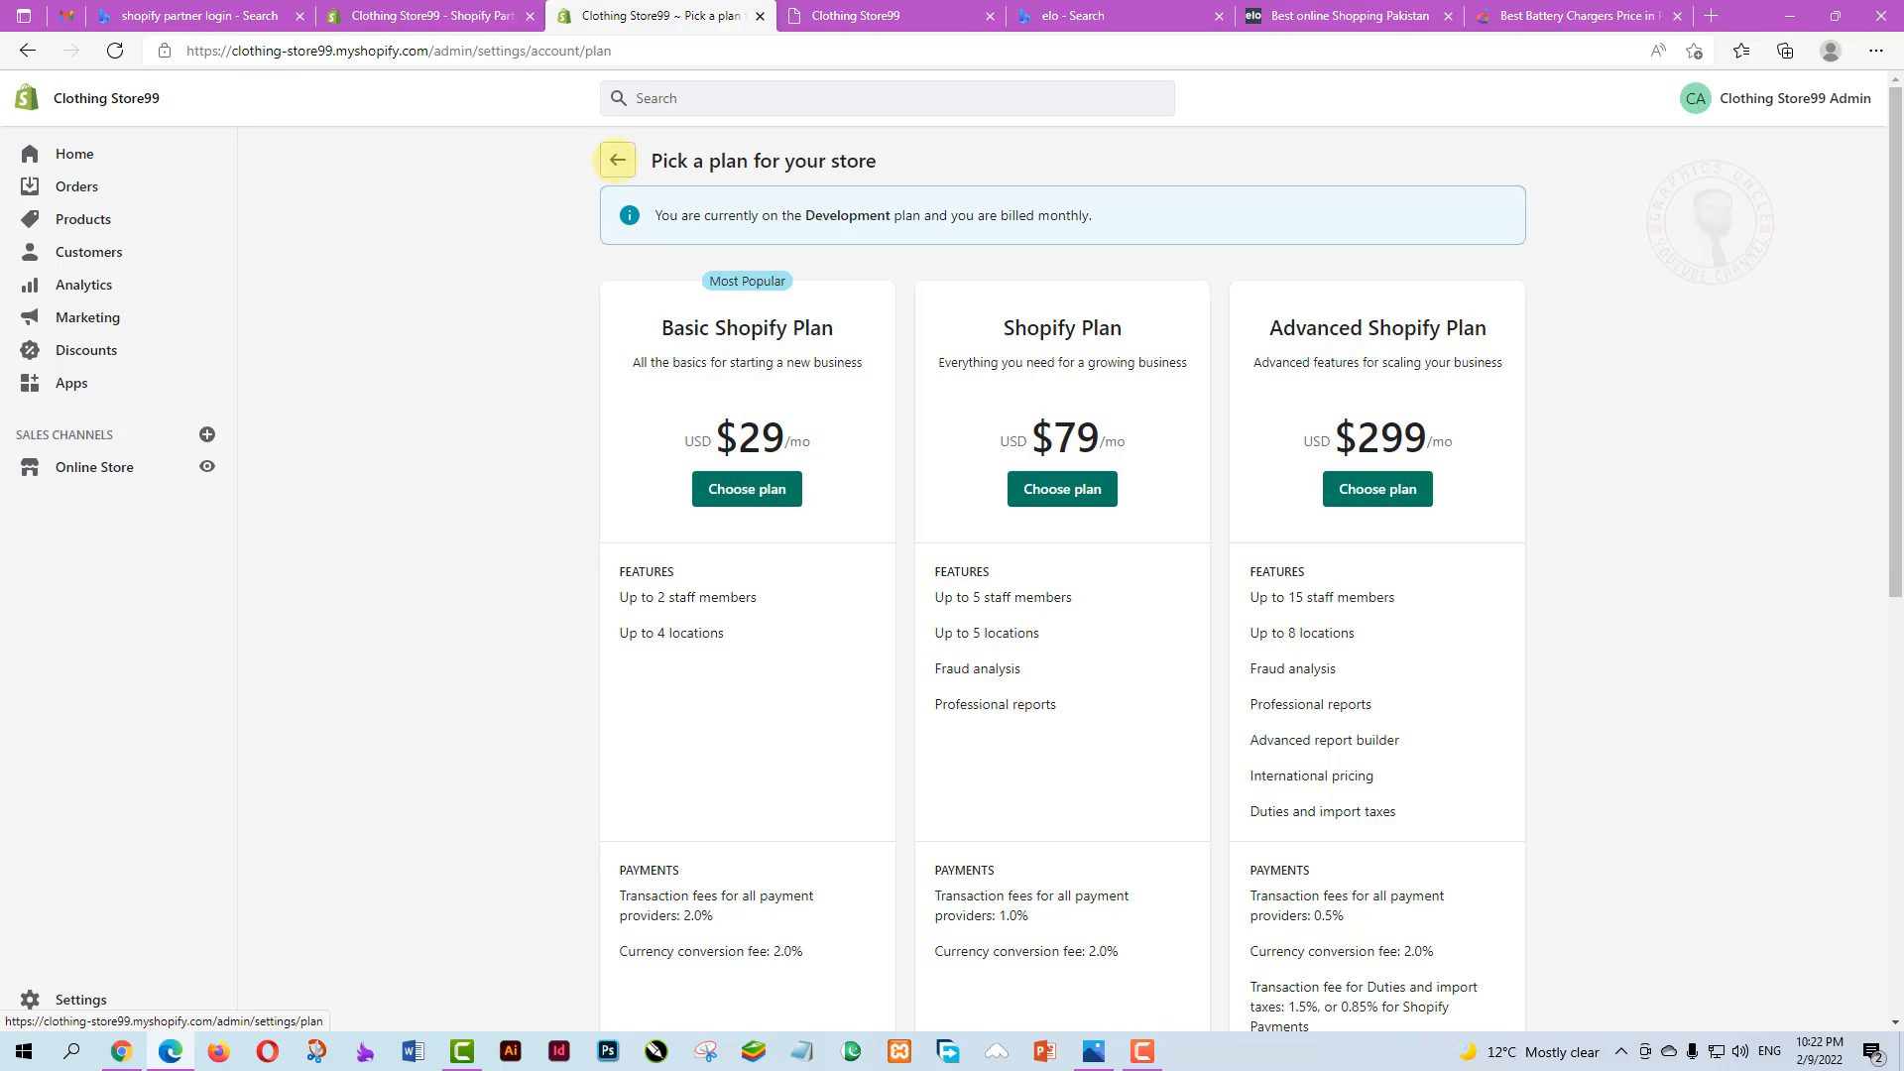
pyautogui.click(617, 160)
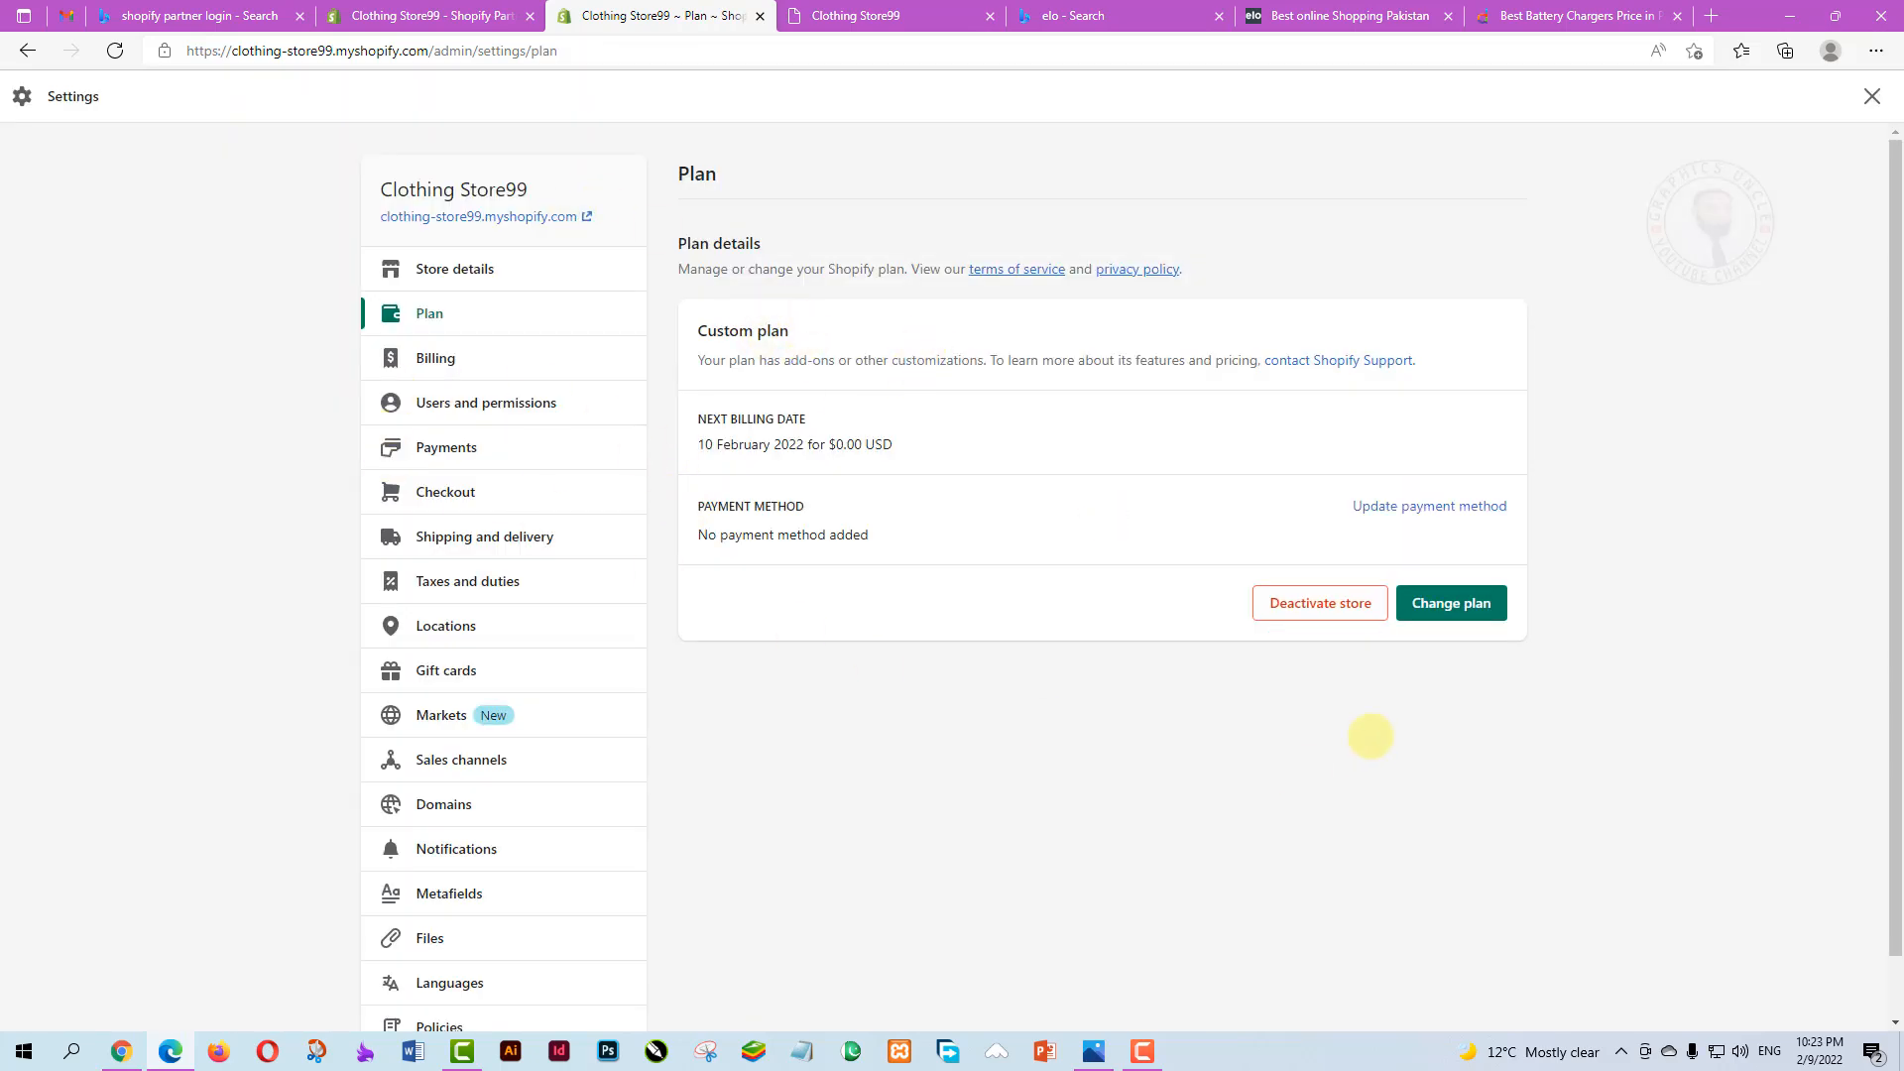
pyautogui.scroll(-1, 1368, 737)
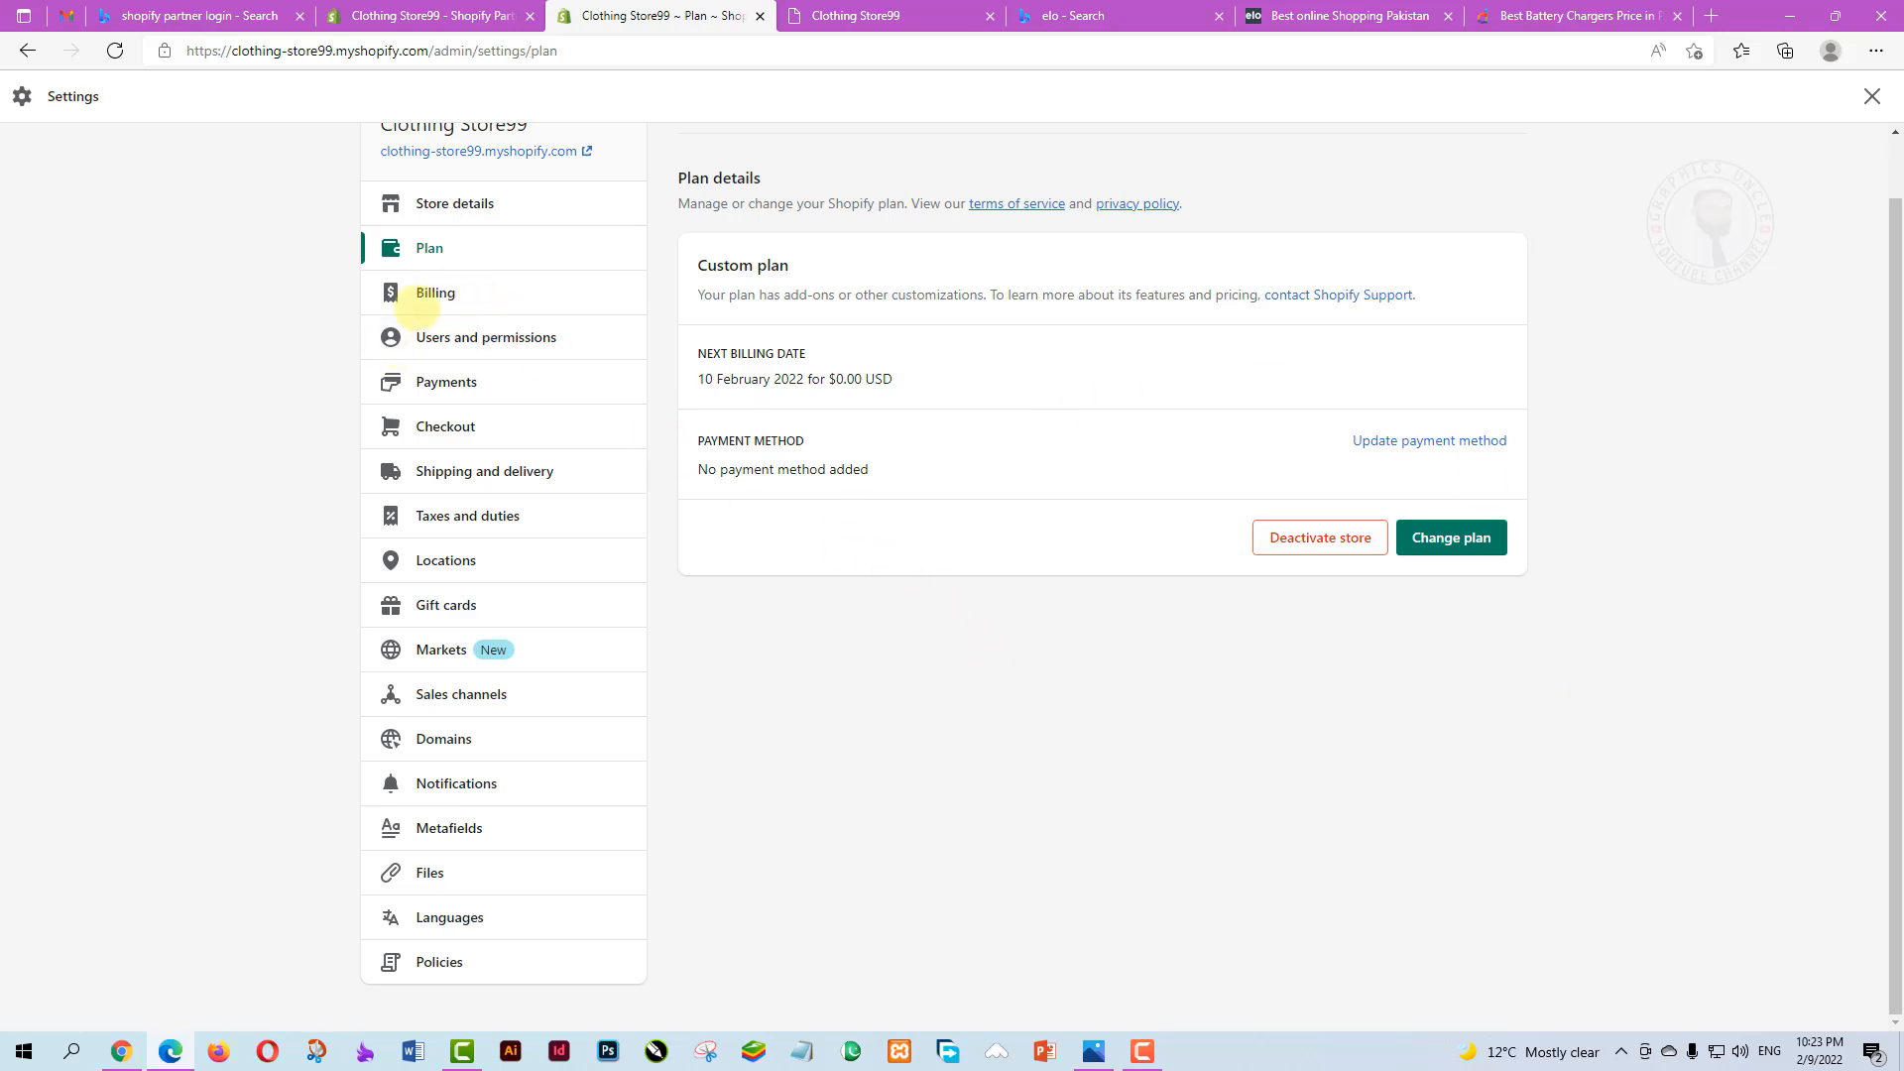
# Open Billing settings and review the USD currency, $0.00 Development subscription and running total
pyautogui.click(434, 293)
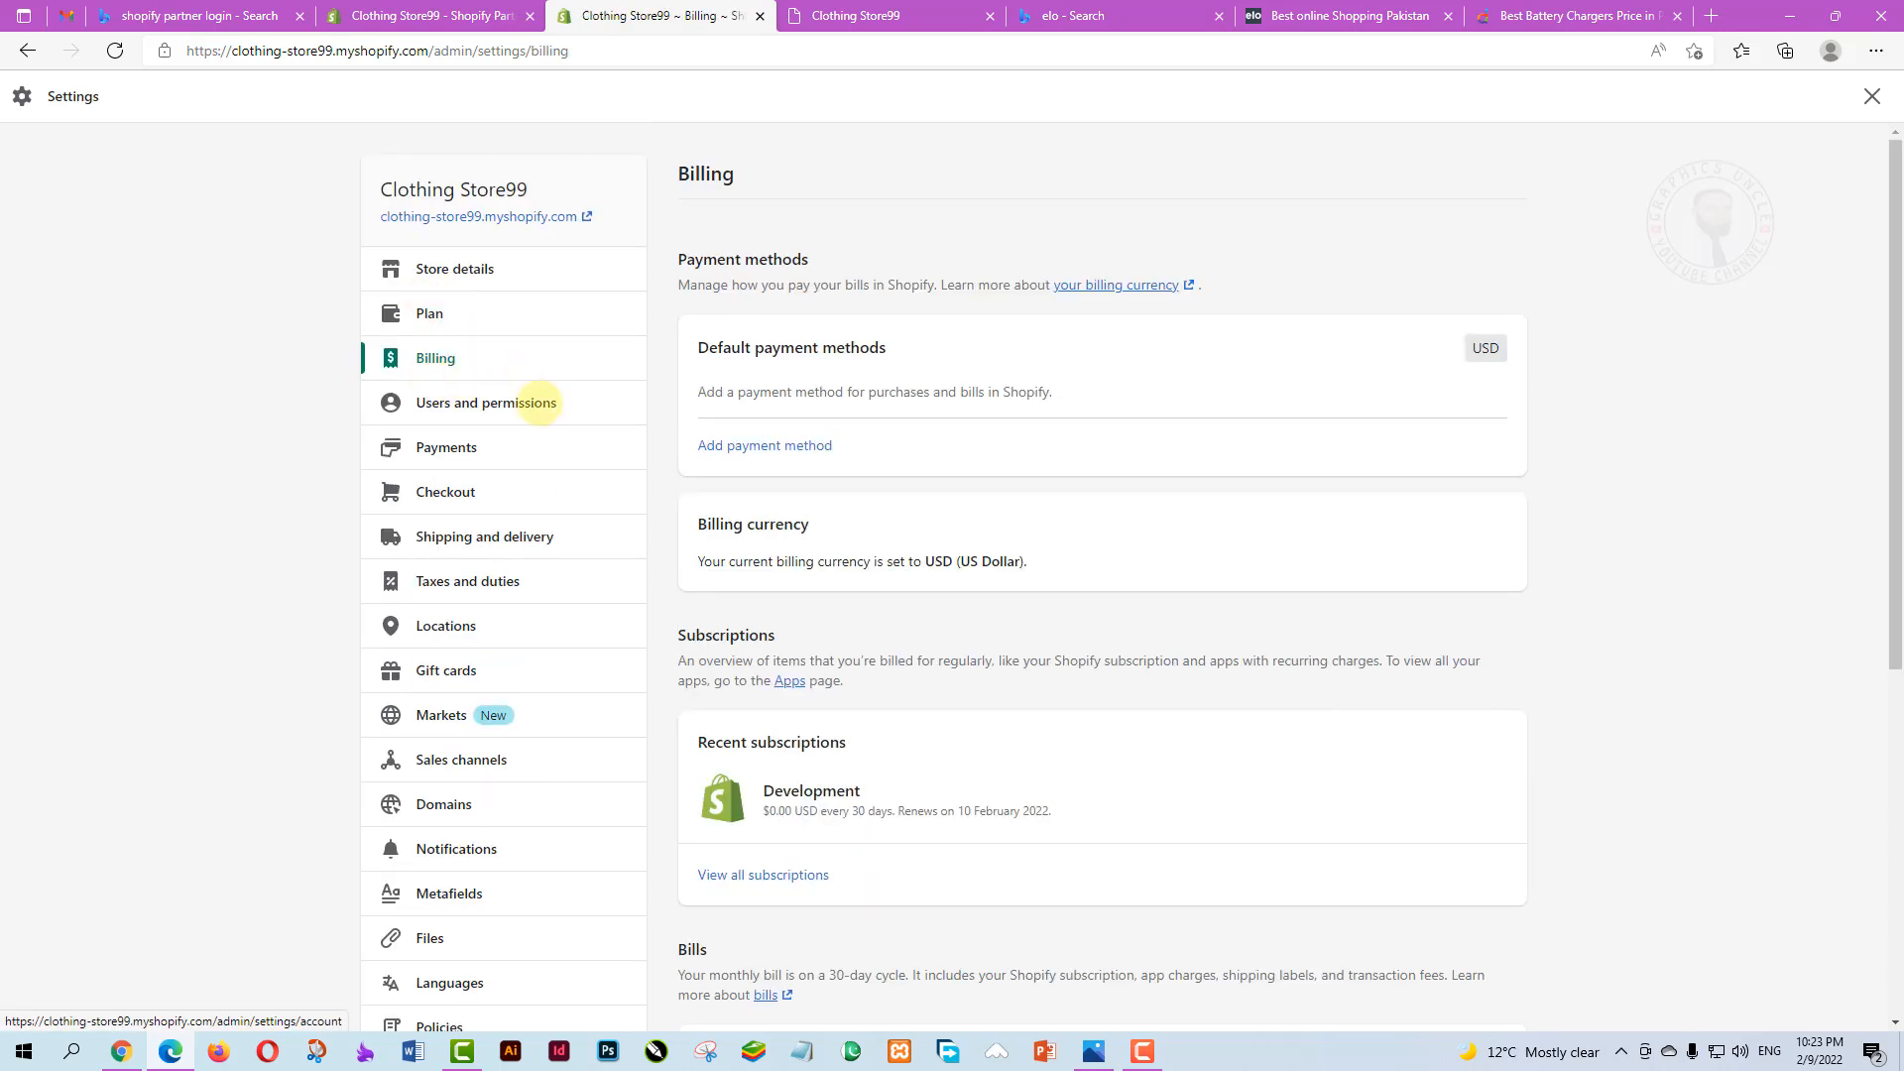
pyautogui.scroll(-1, 893, 565)
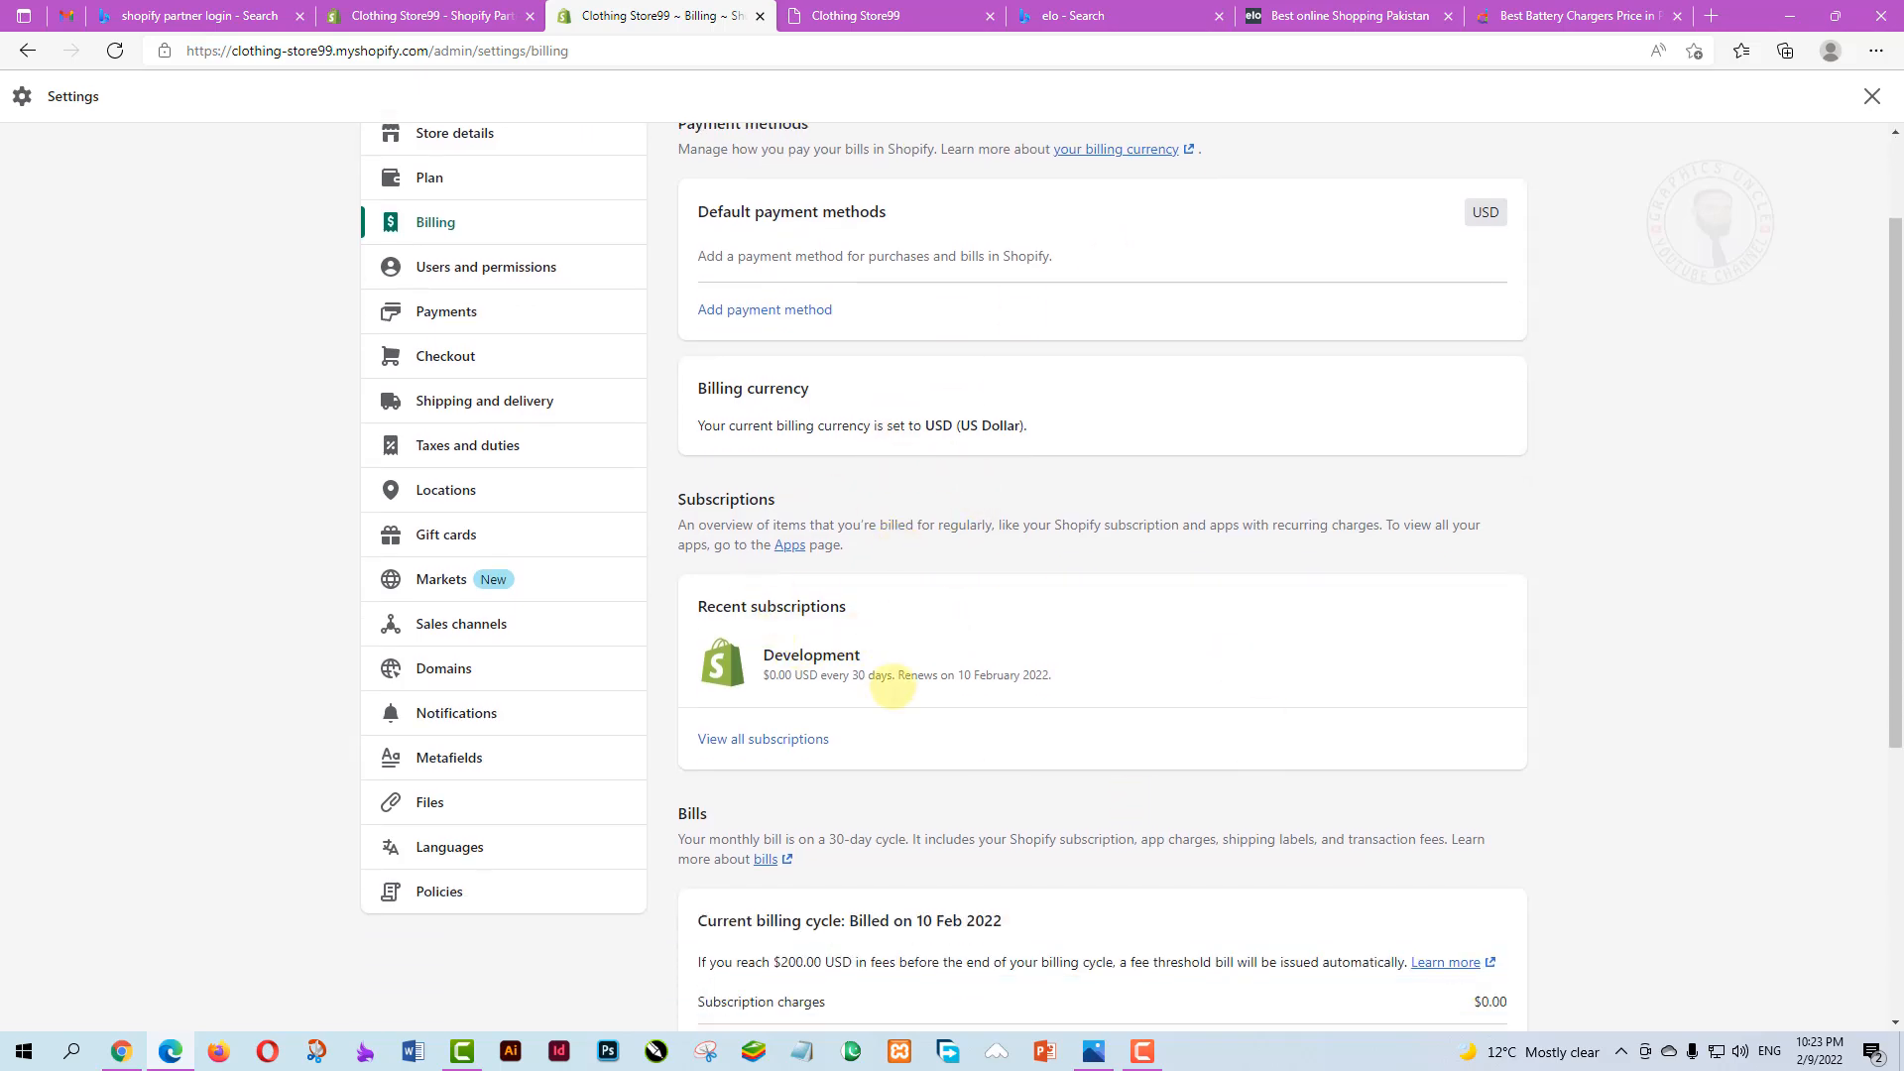
pyautogui.scroll(-1, 932, 680)
pyautogui.scroll(-1, 967, 785)
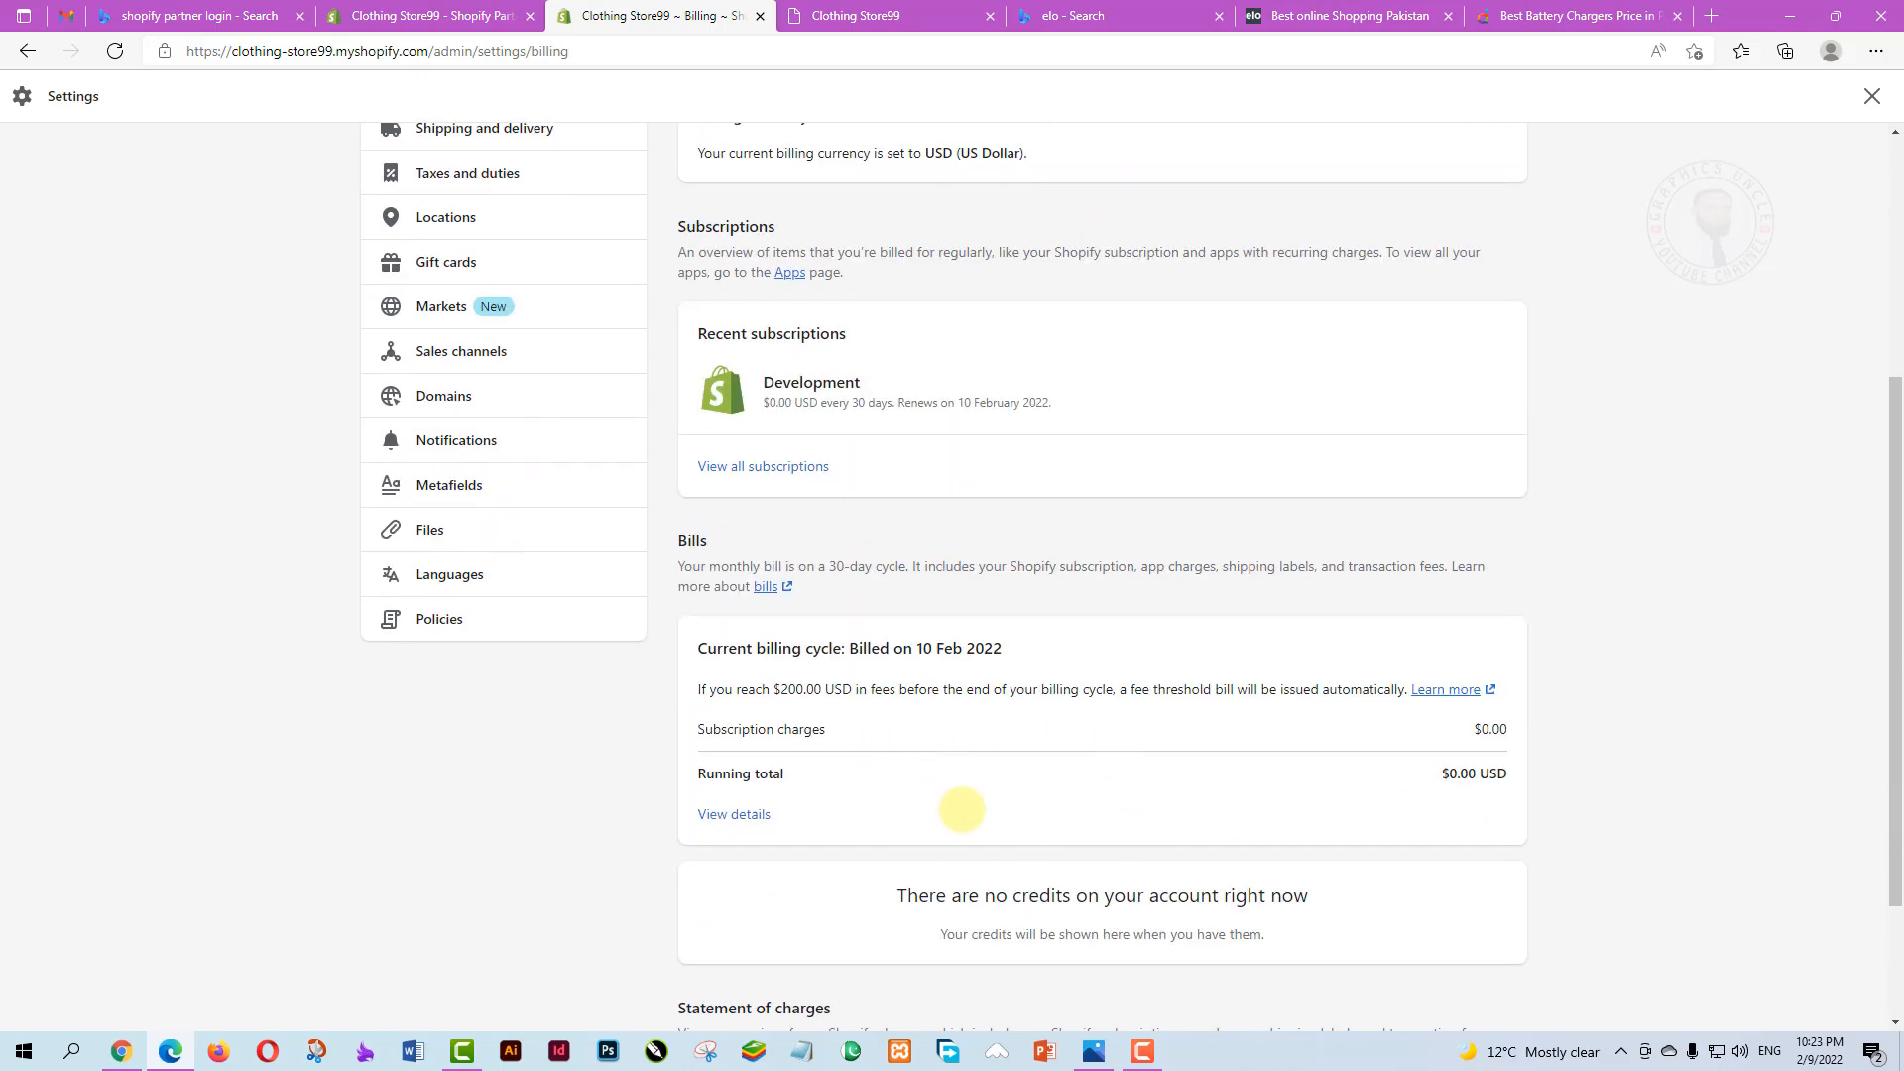
pyautogui.scroll(3, 968, 807)
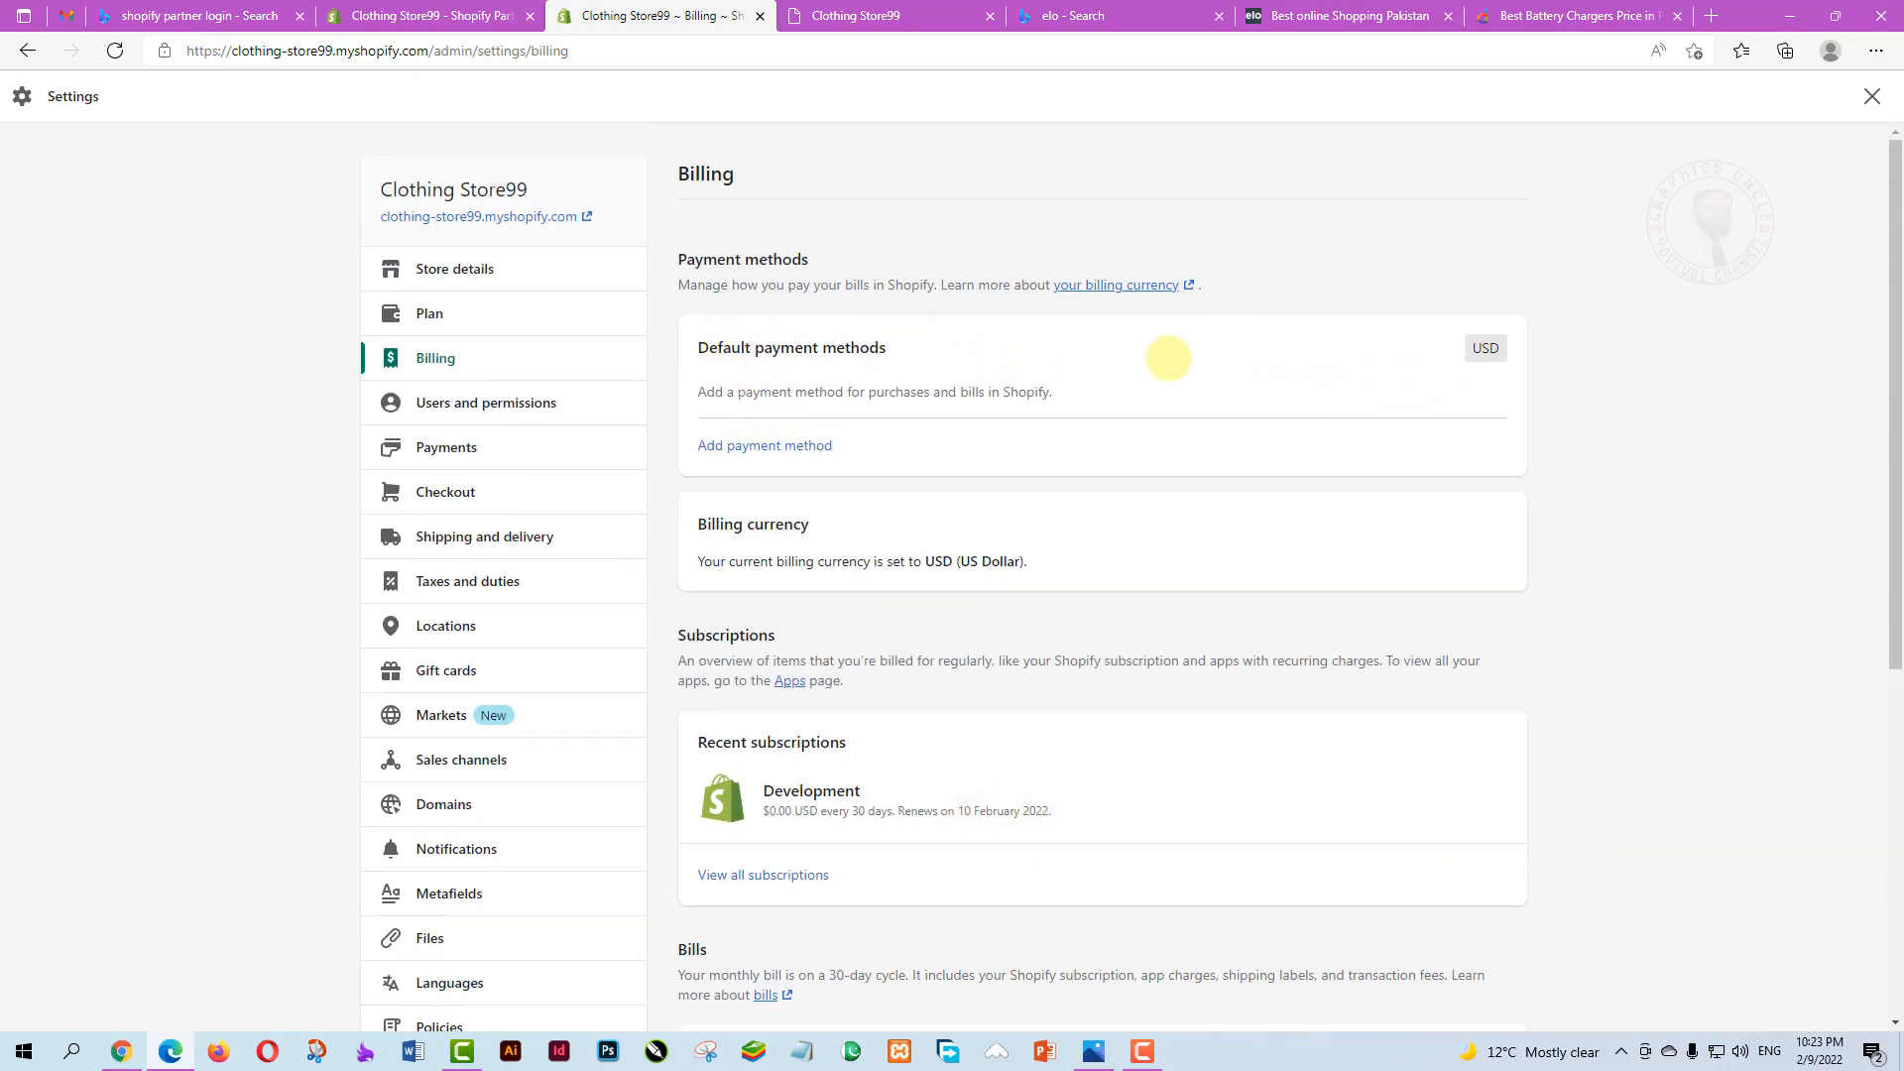
pyautogui.moveTo(1487, 347)
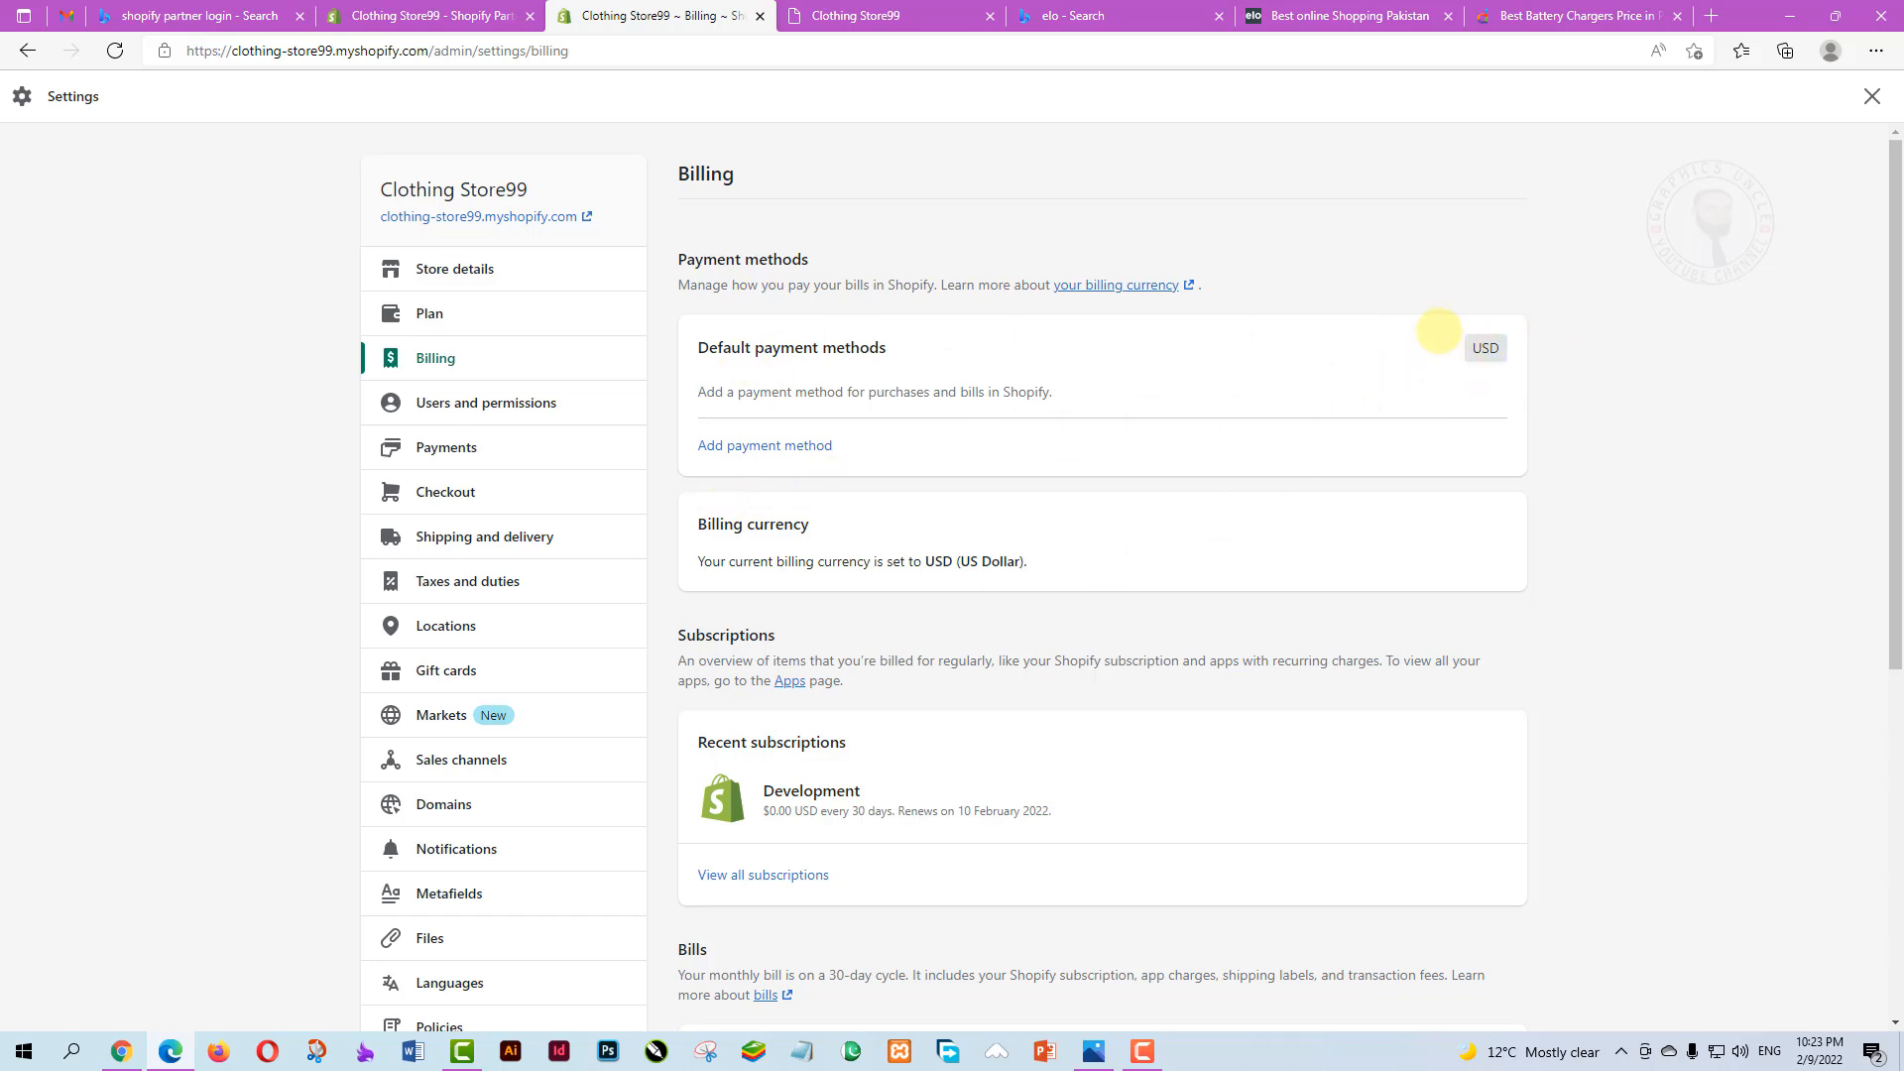
pyautogui.scroll(-2, 969, 607)
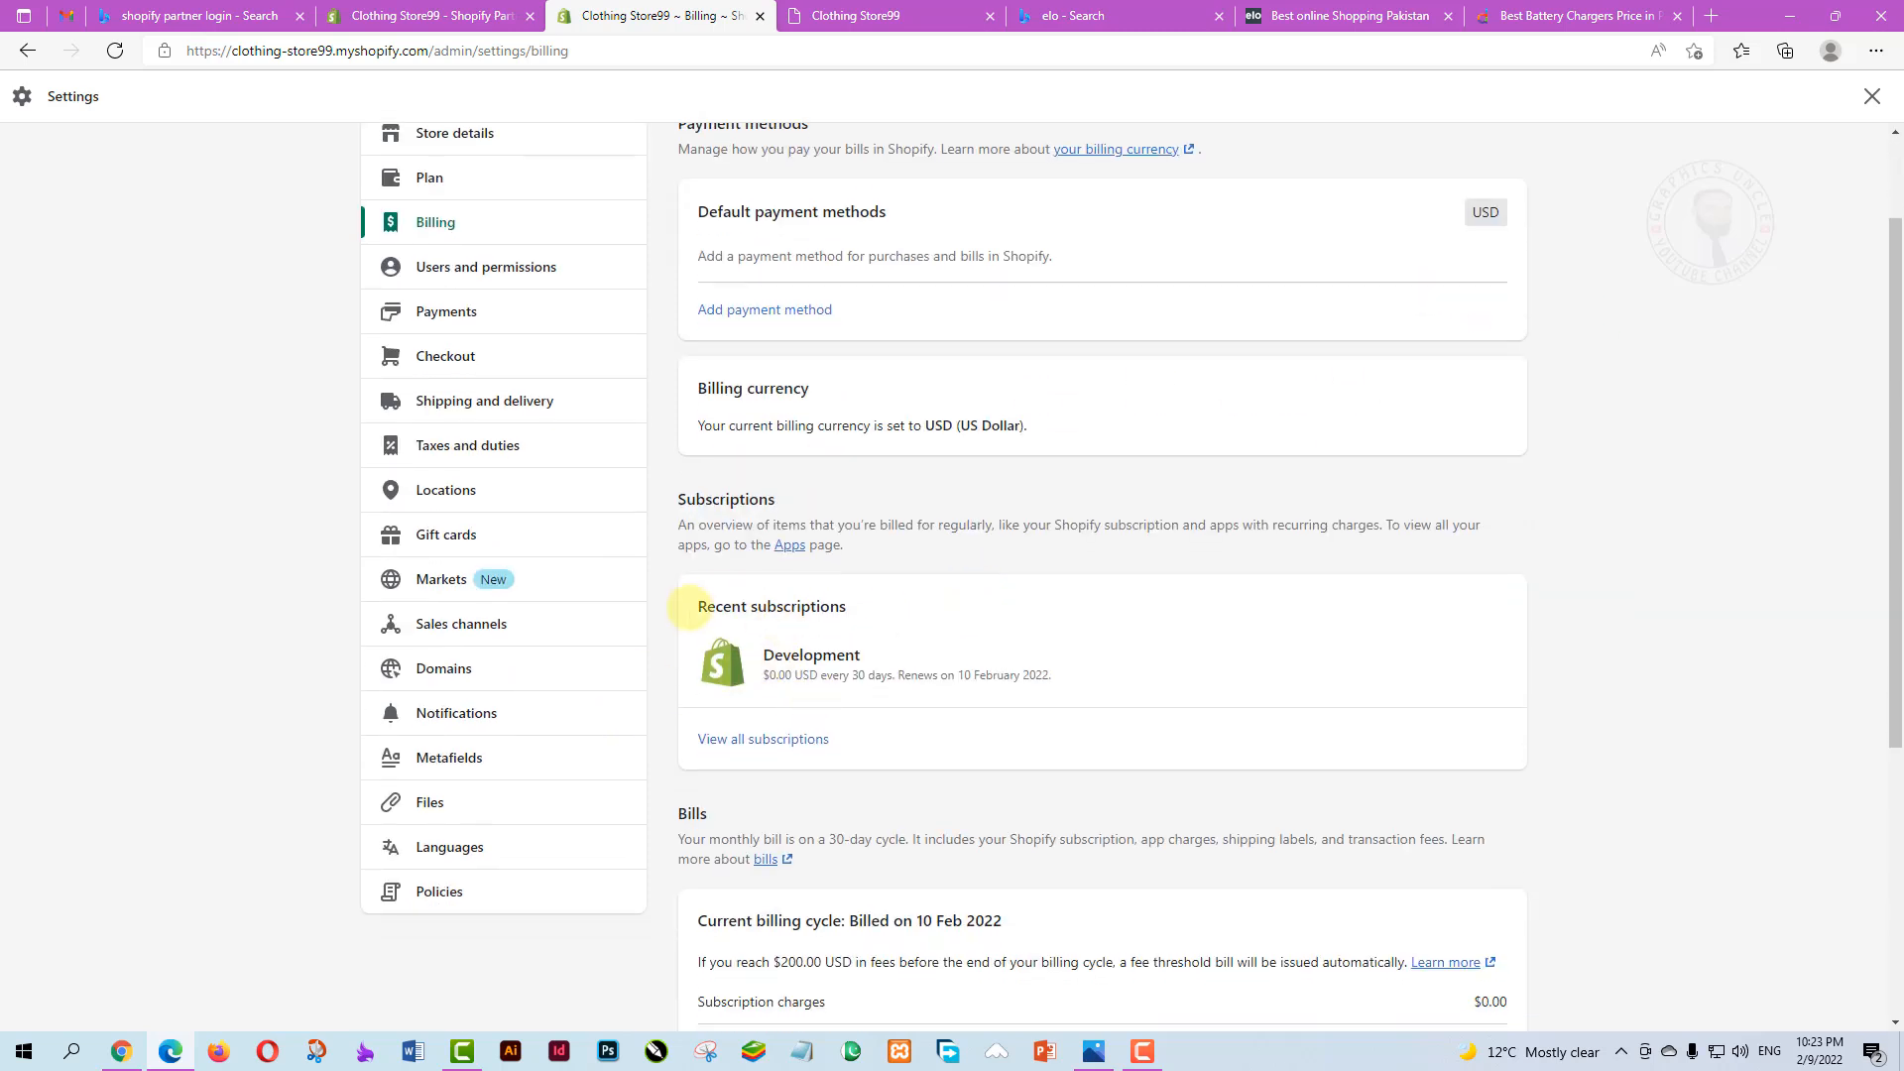
pyautogui.scroll(-2, 826, 679)
pyautogui.scroll(-2, 850, 693)
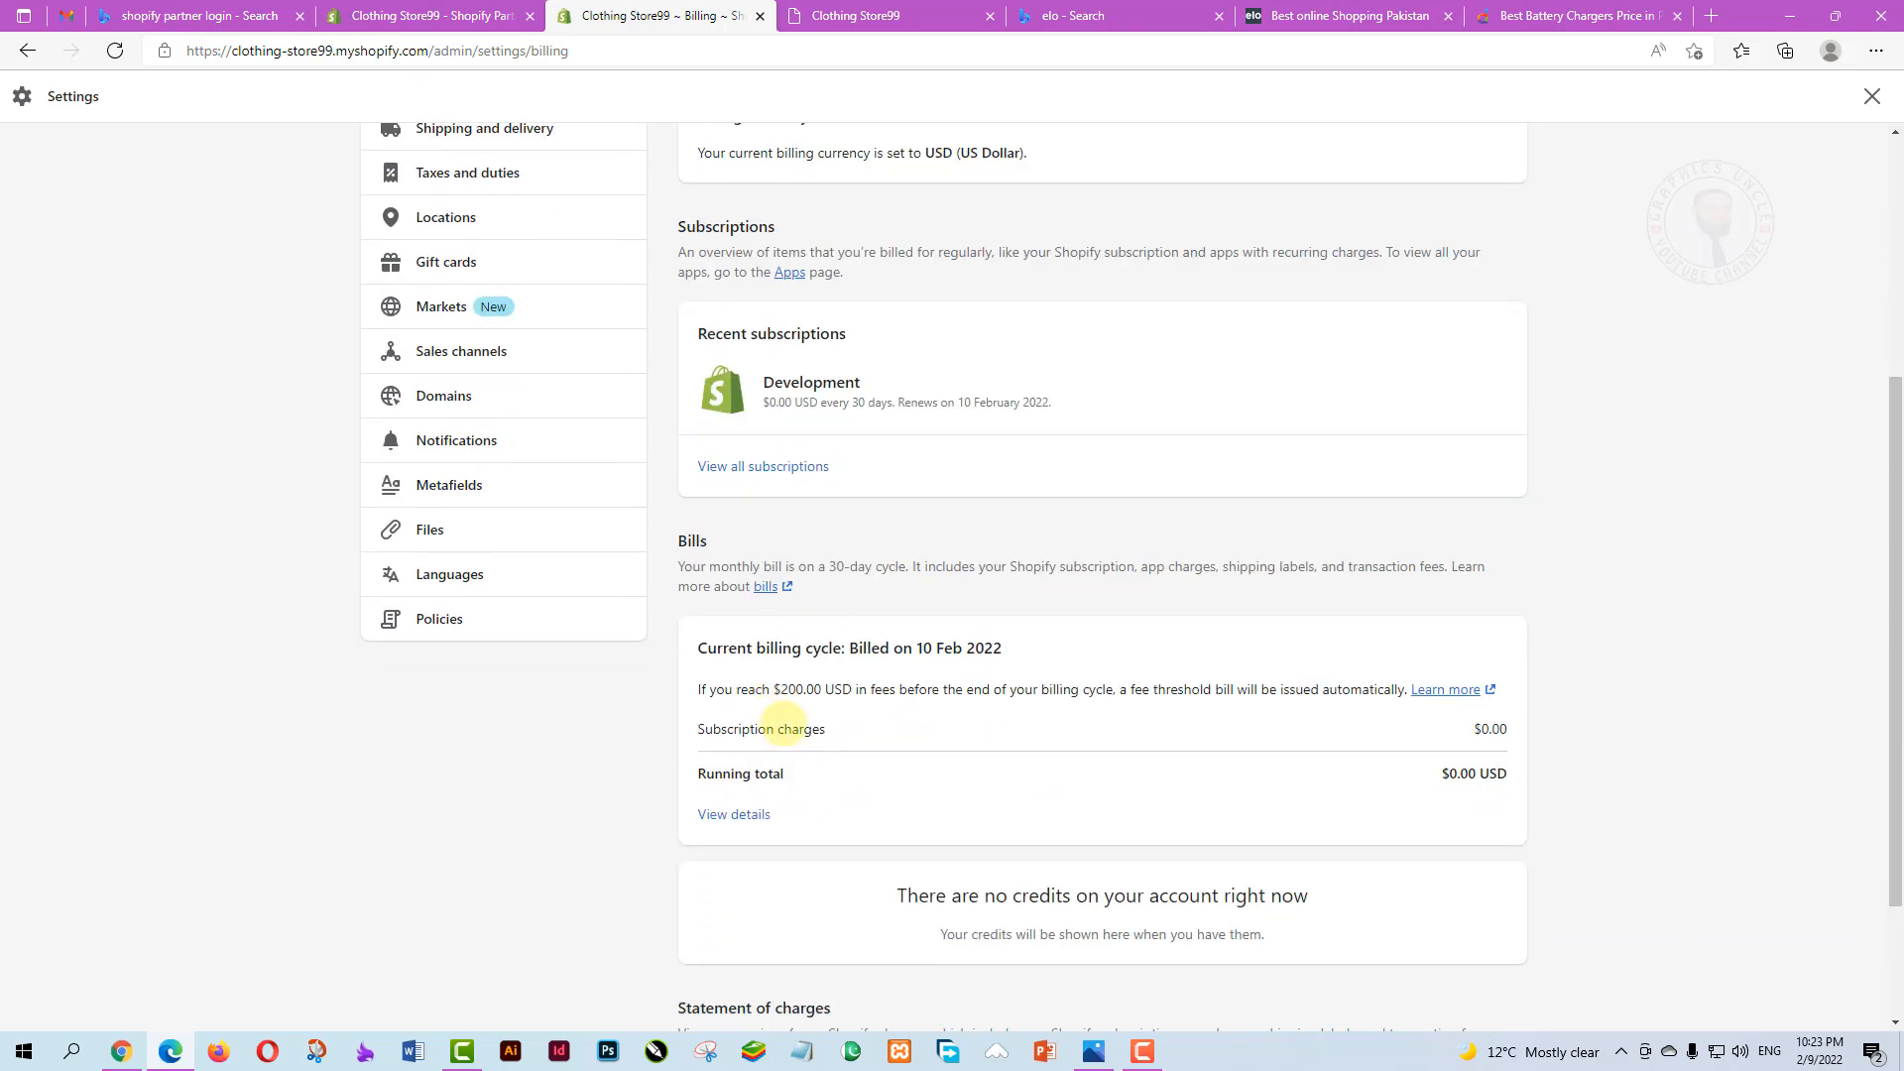
pyautogui.scroll(6, 808, 694)
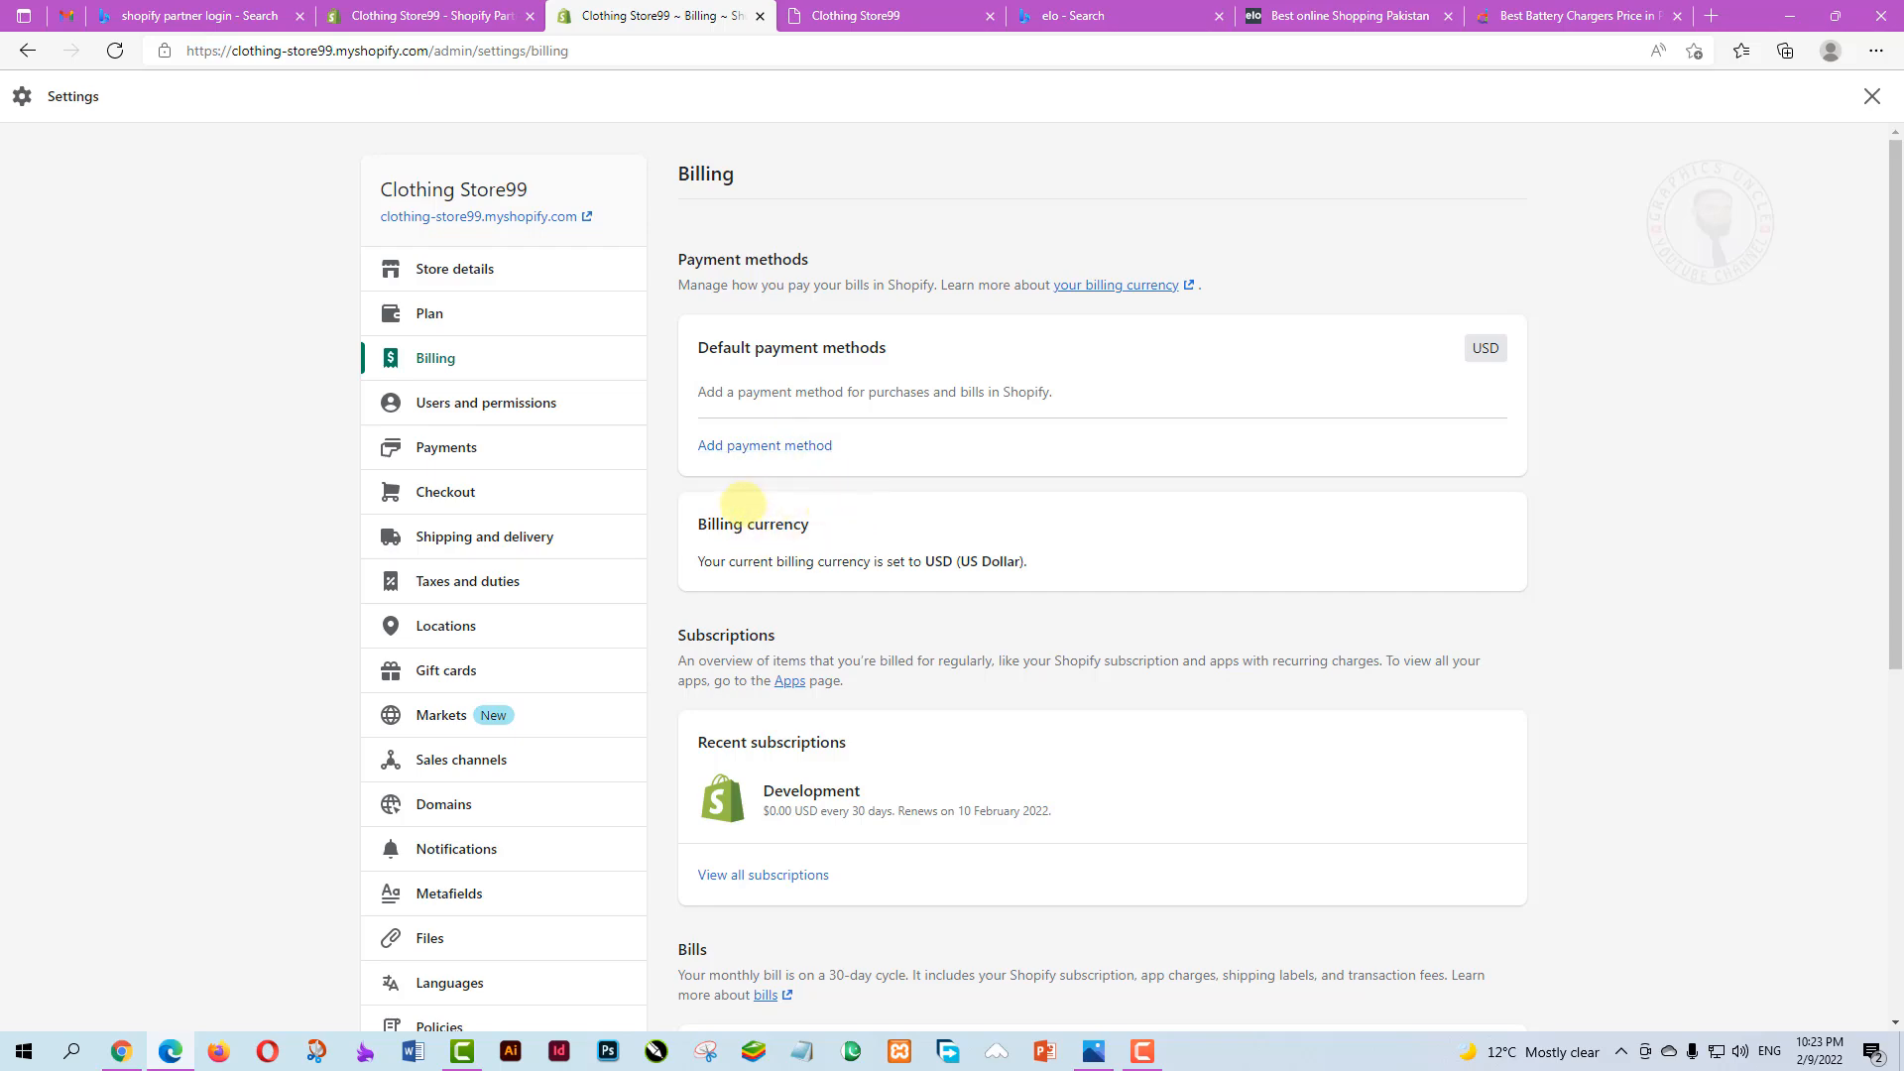
pyautogui.scroll(-2, 927, 600)
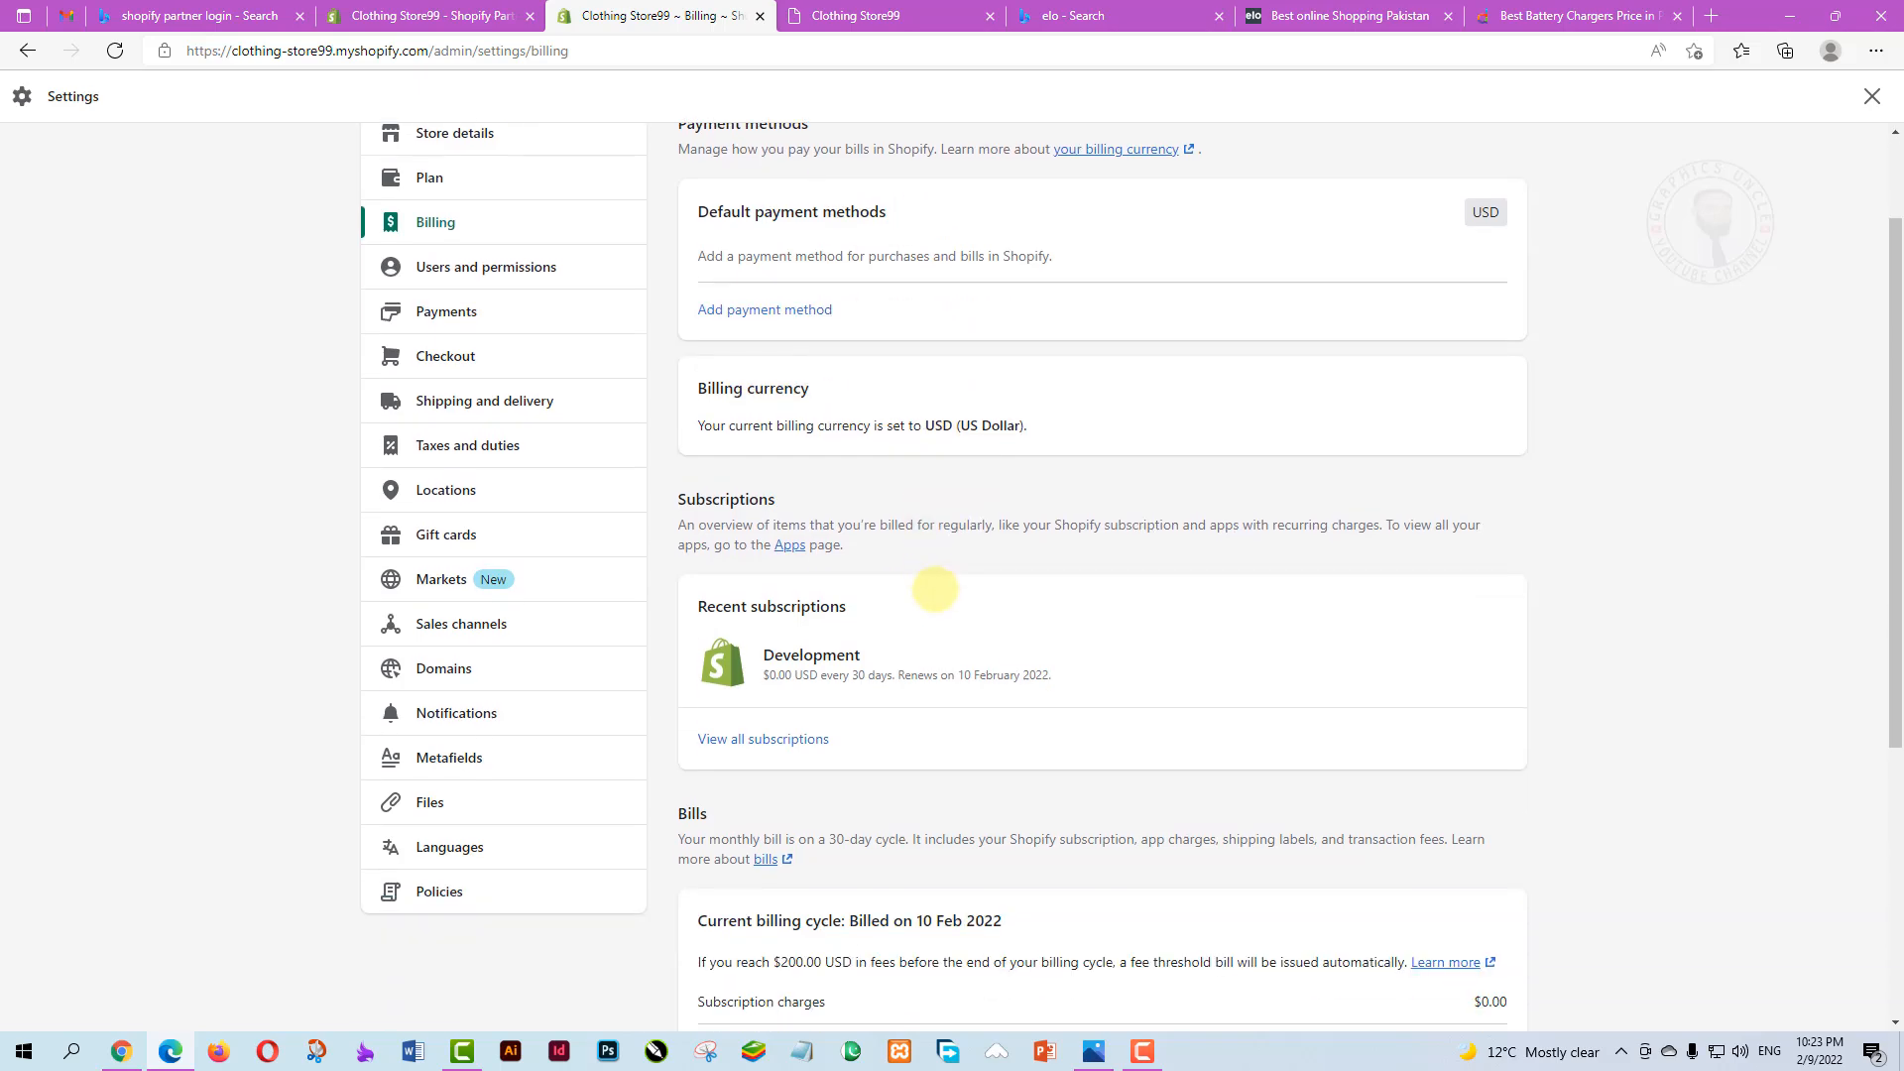
pyautogui.scroll(-3, 1099, 651)
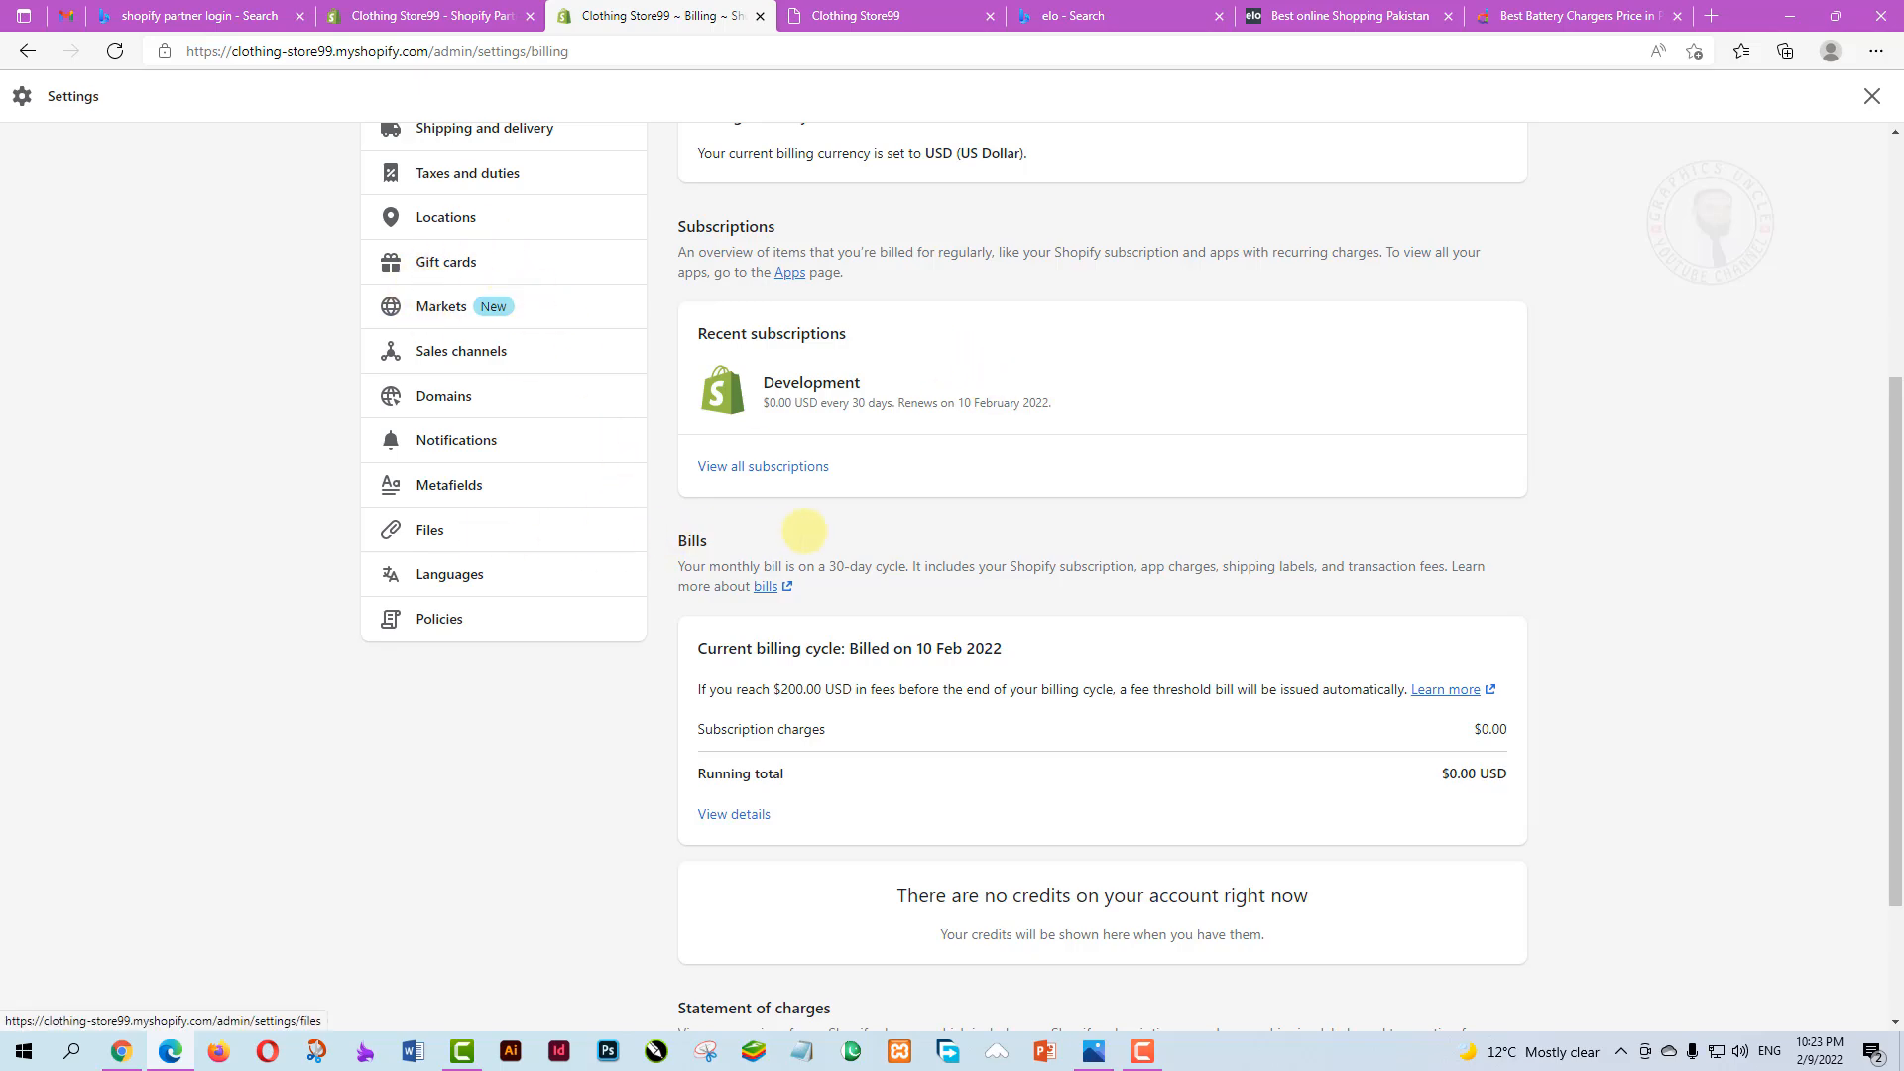
pyautogui.scroll(3, 982, 553)
pyautogui.scroll(-5, 982, 554)
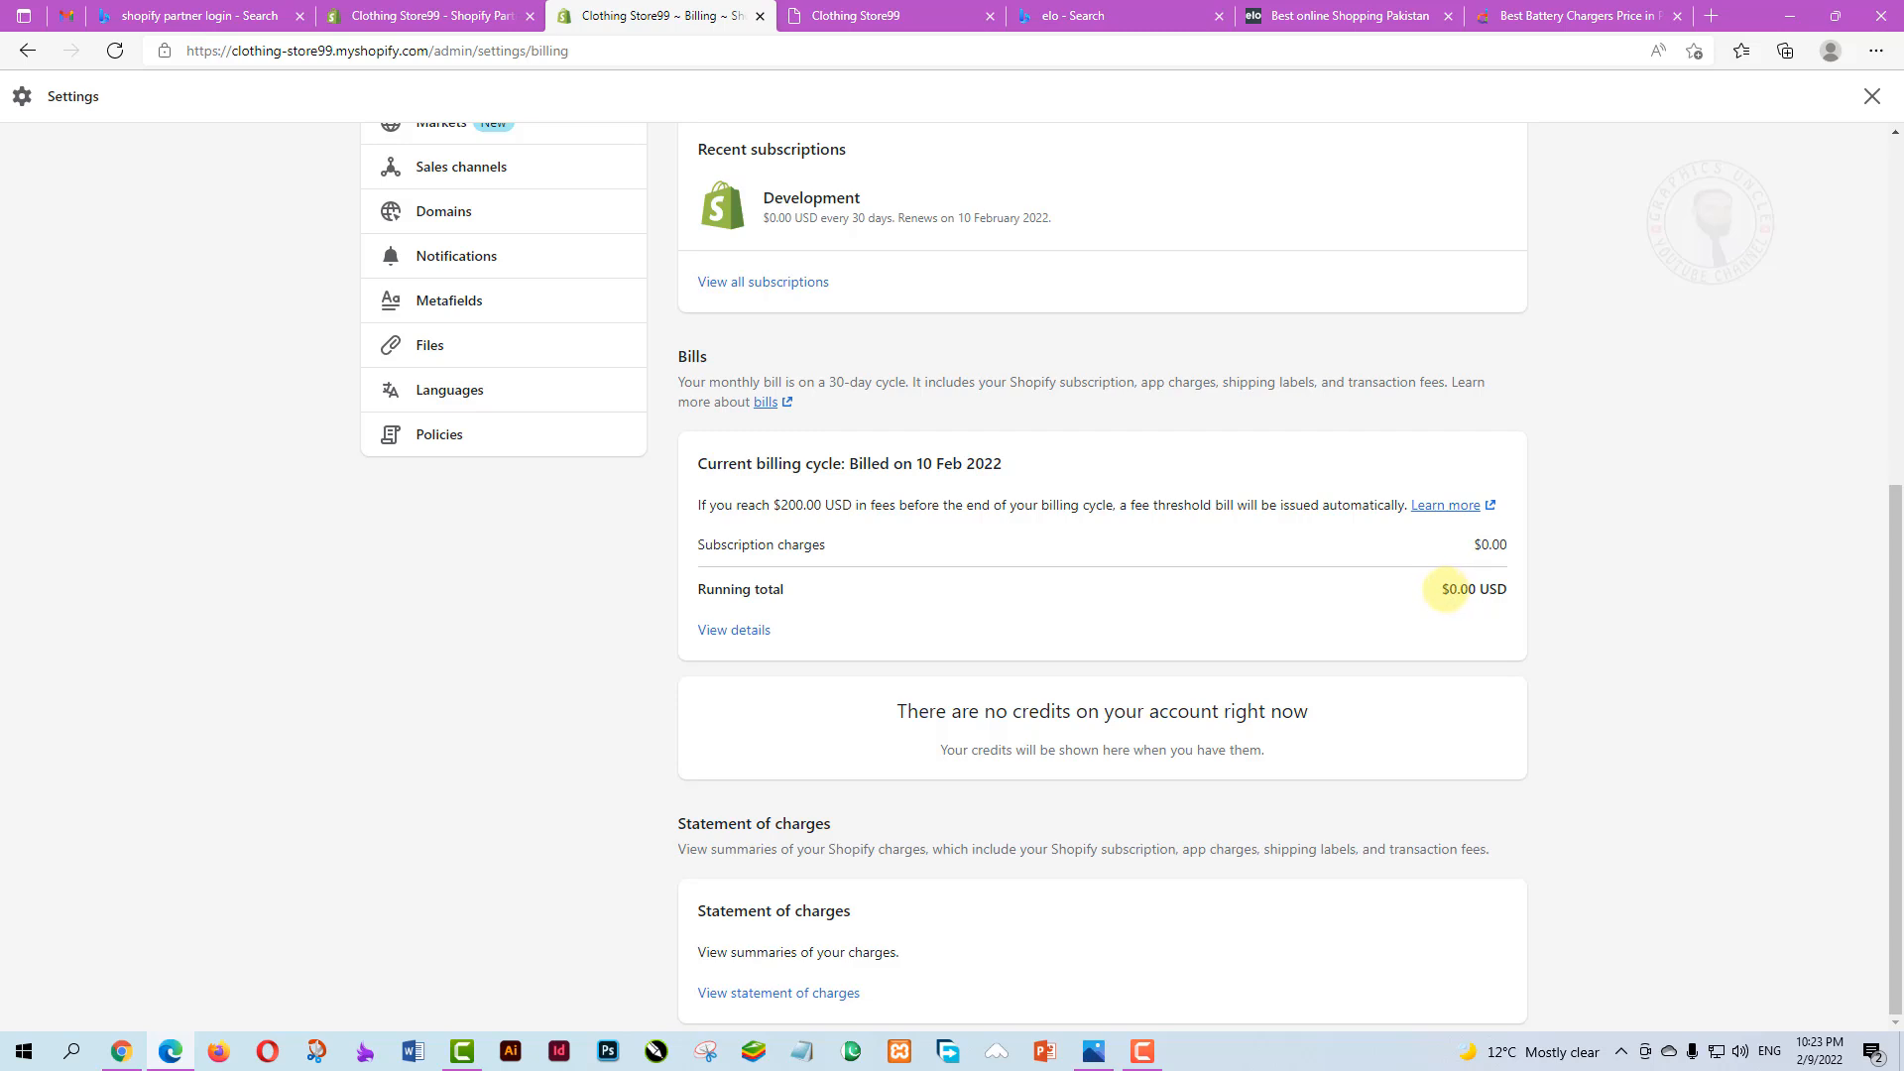
pyautogui.moveTo(1443, 591); pyautogui.dragTo(1489, 589)
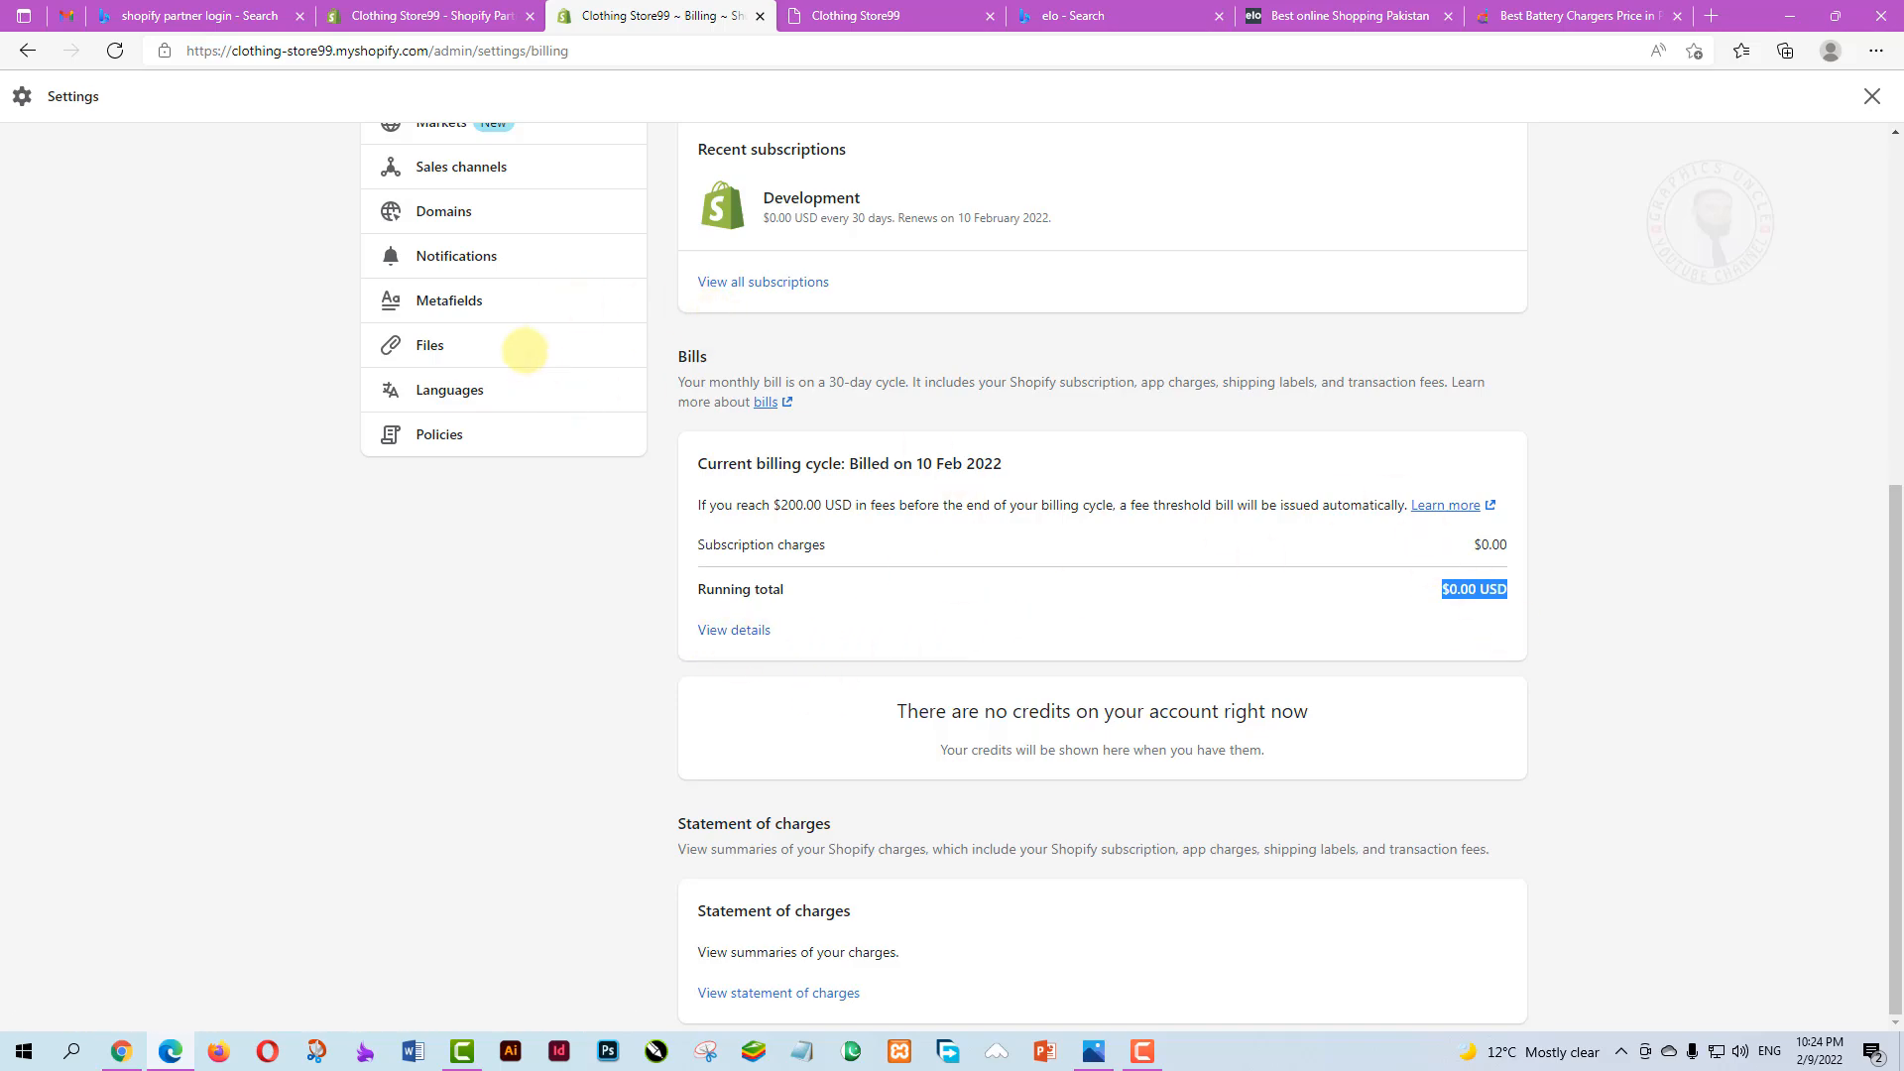
pyautogui.scroll(4, 526, 349)
pyautogui.scroll(2, 498, 429)
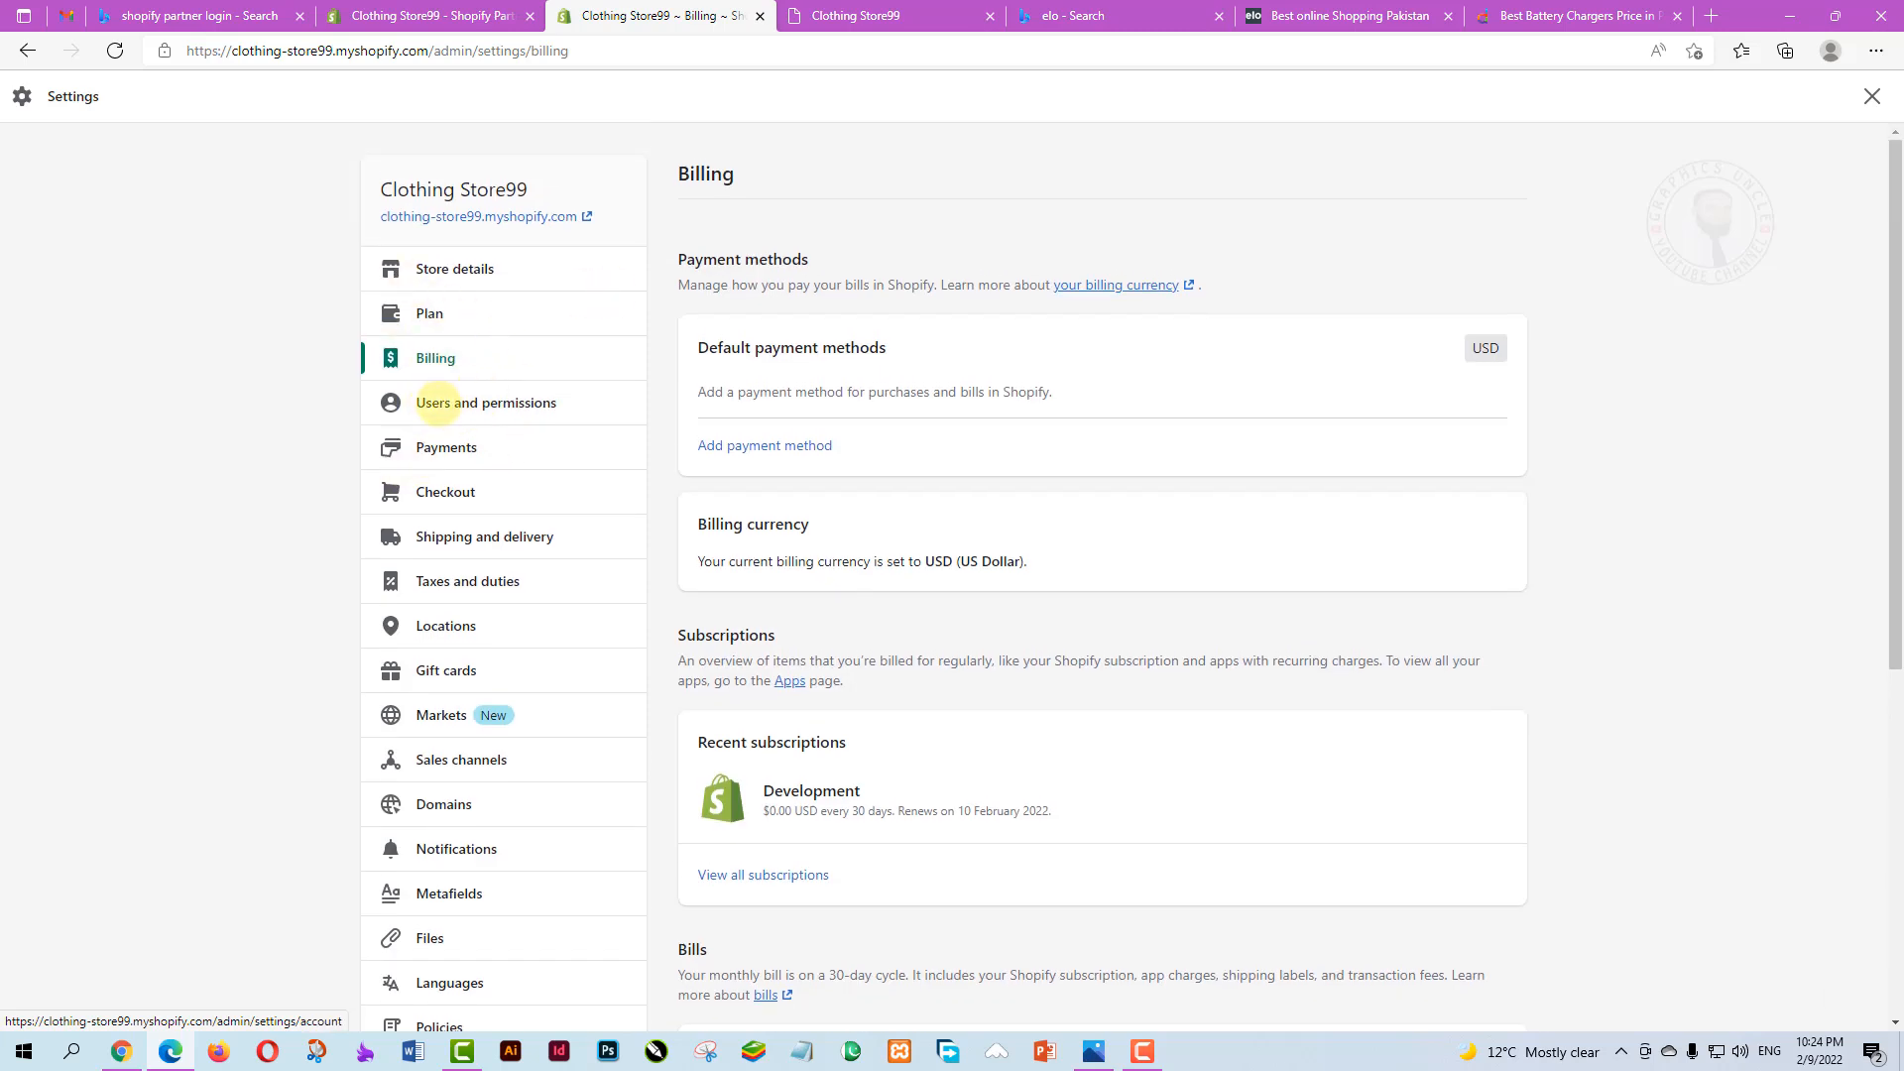
# Open Users and permissions, start adding a staff member, and tick the Marketing permission
pyautogui.click(466, 402)
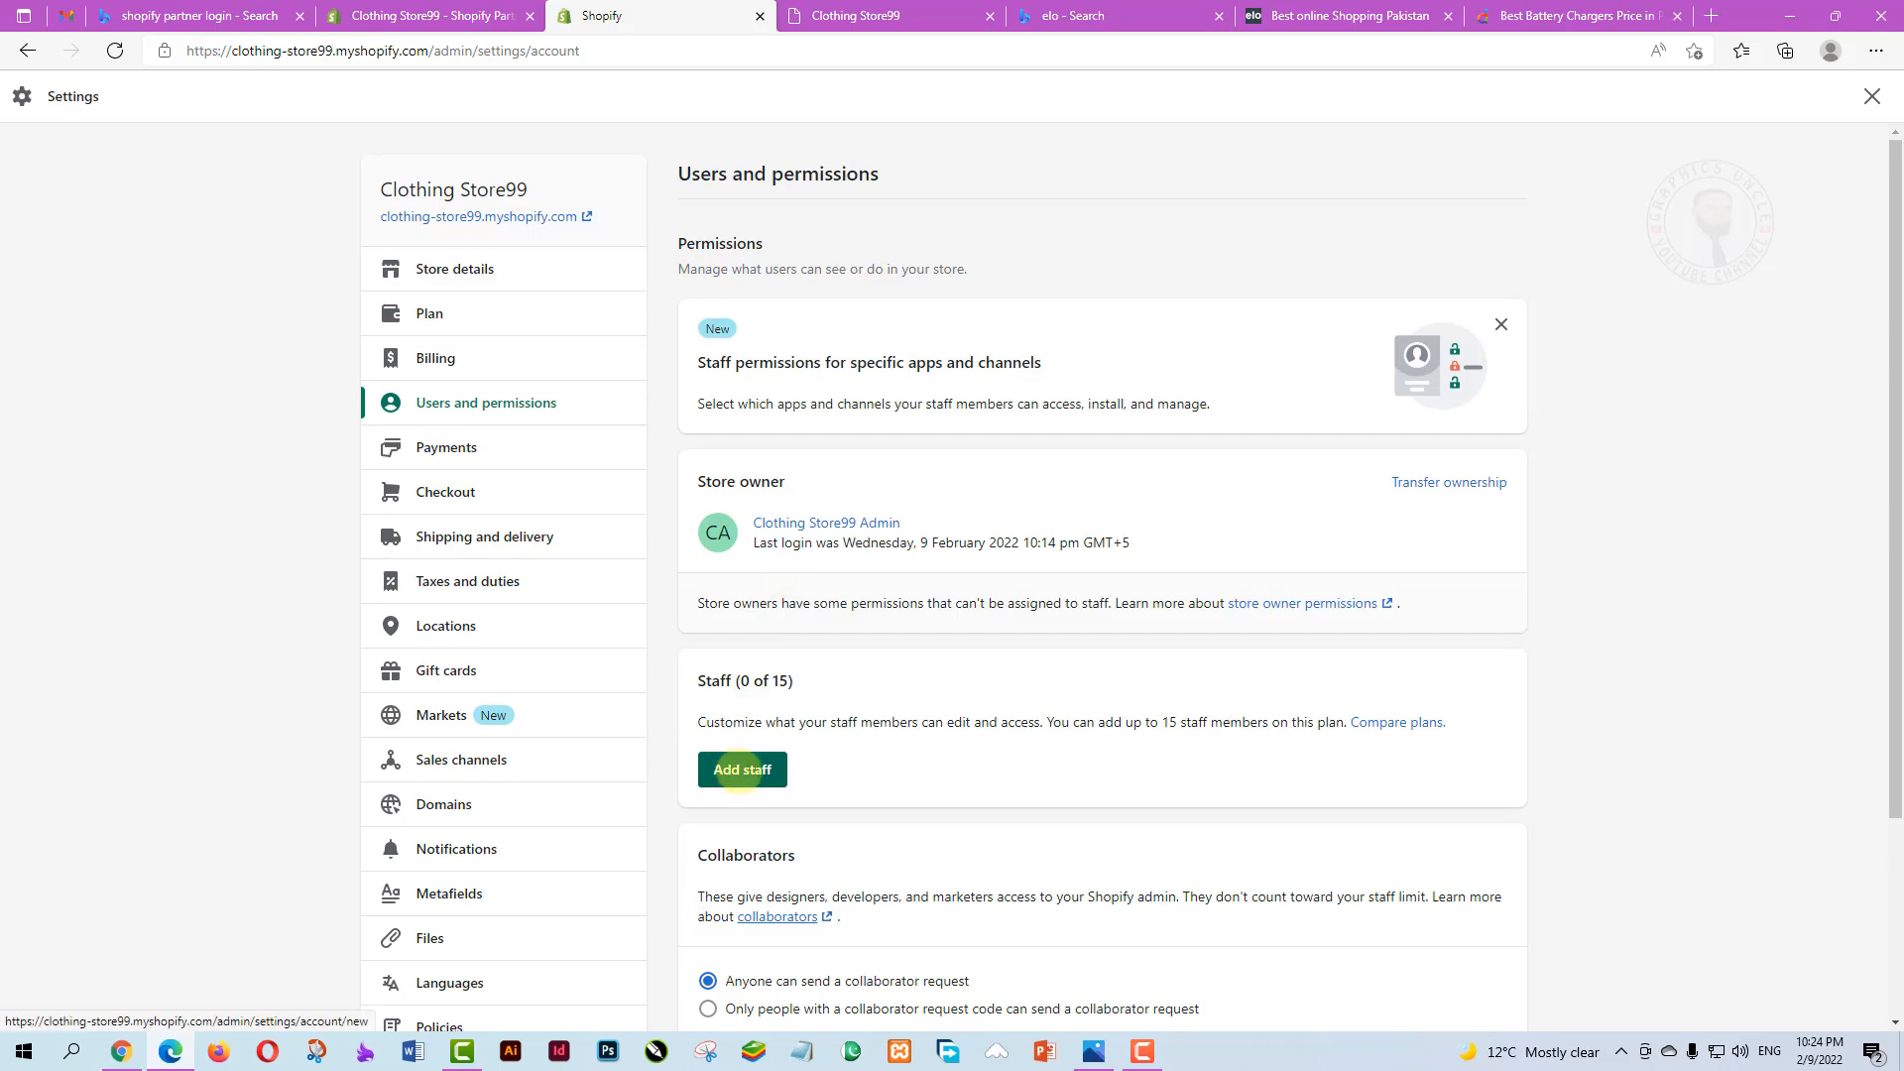
pyautogui.scroll(-3, 914, 757)
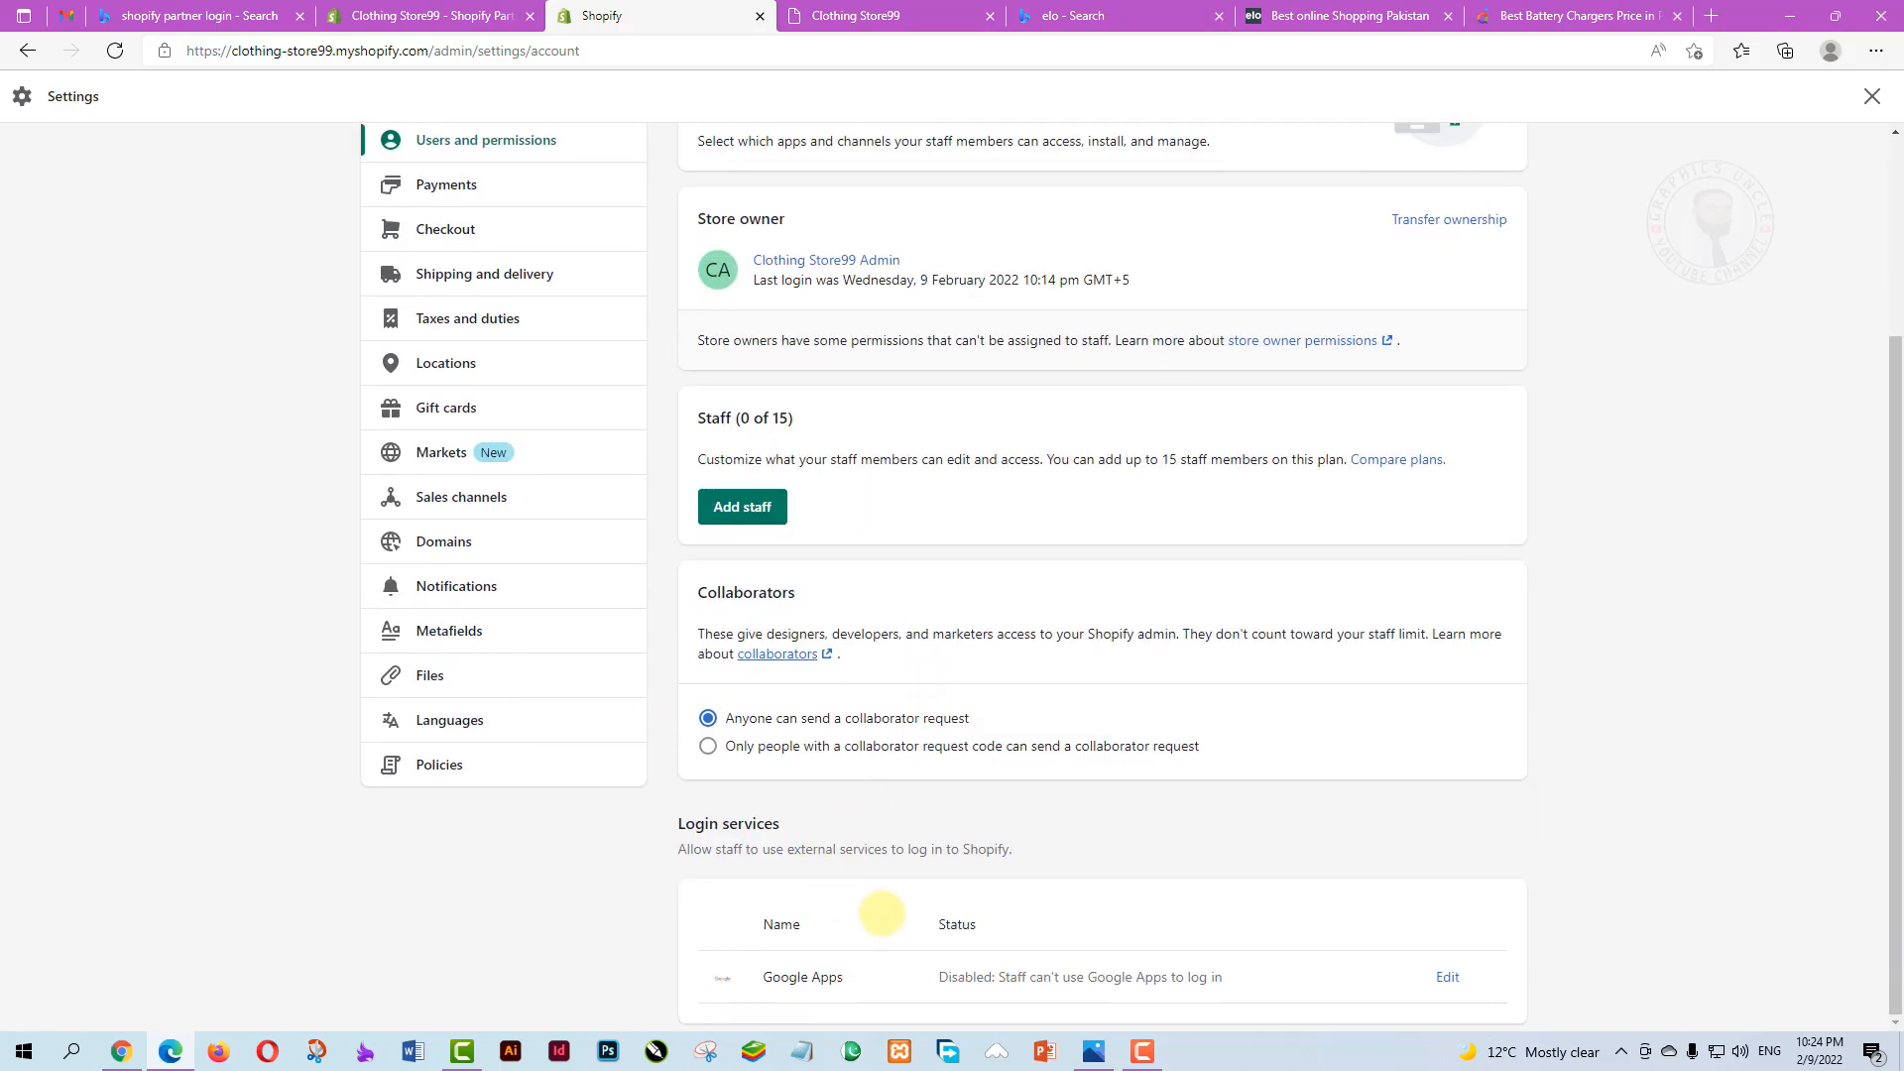
pyautogui.scroll(1, 872, 905)
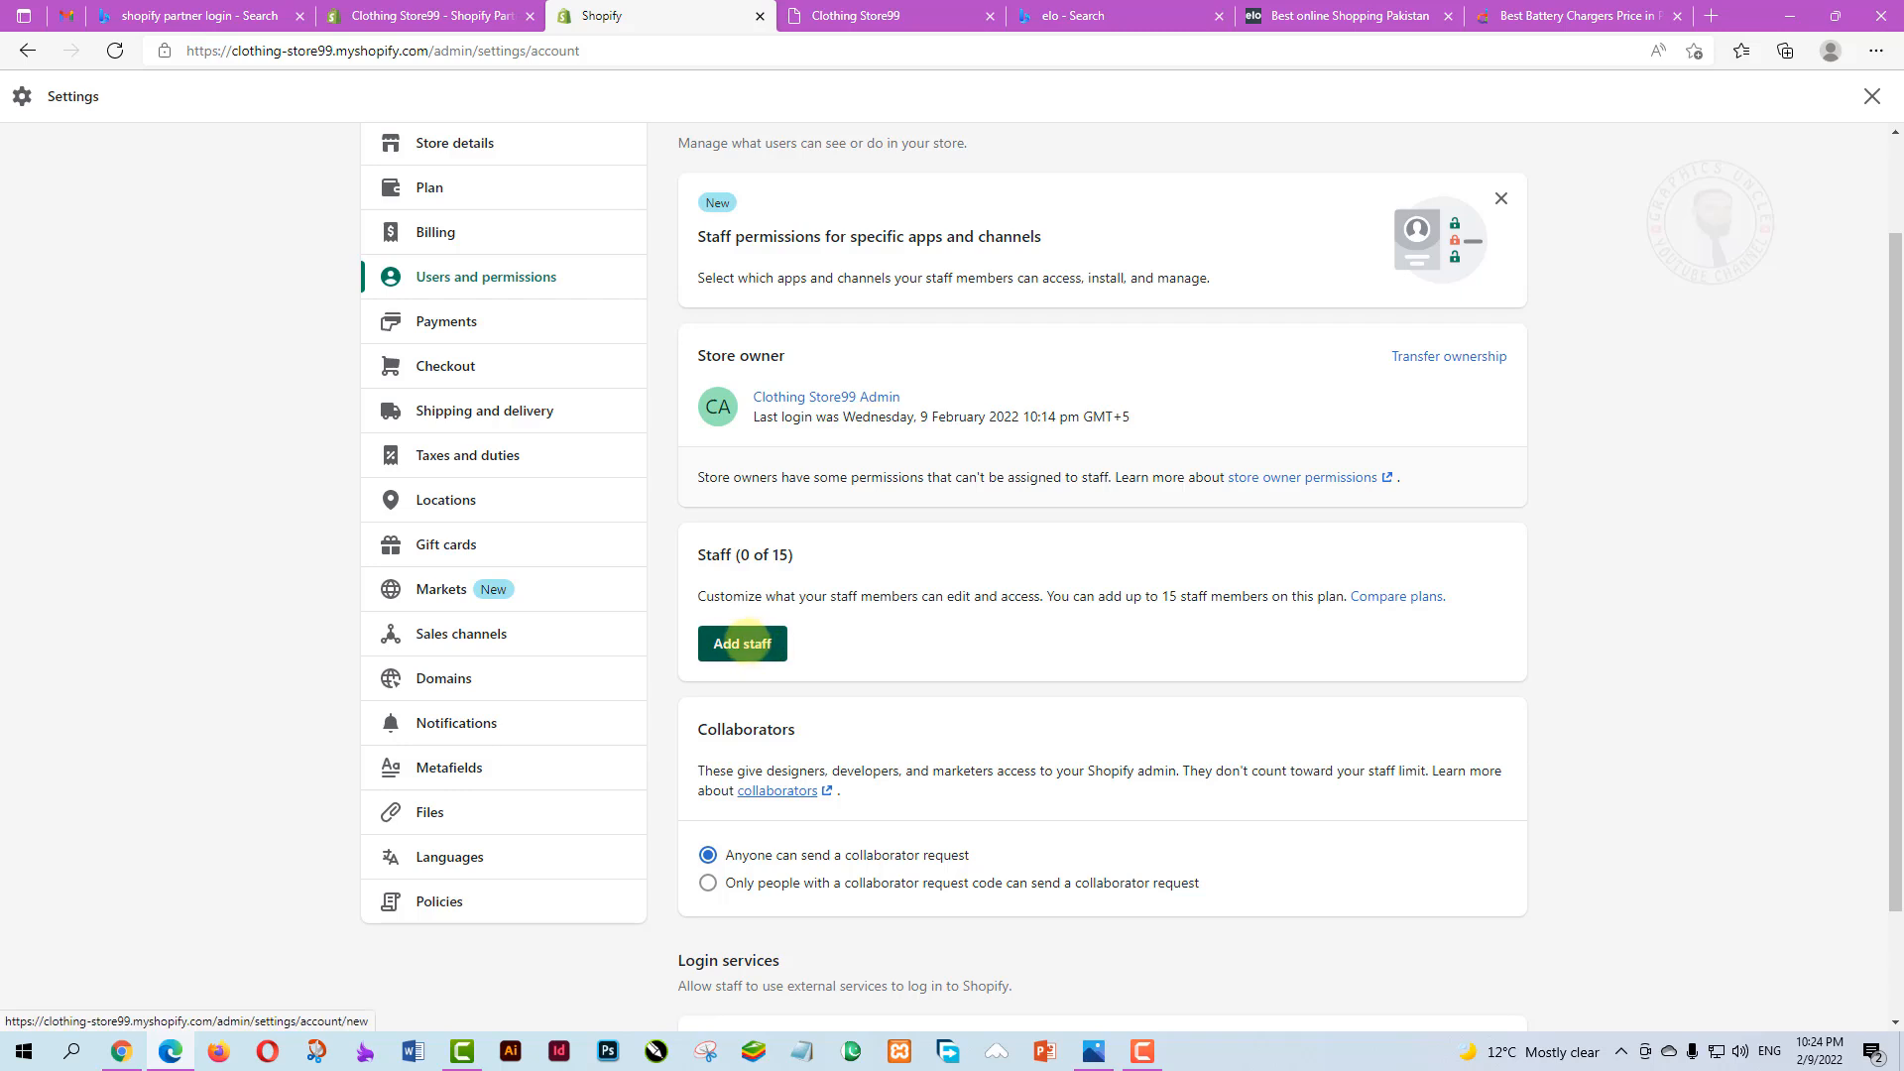
pyautogui.click(744, 644)
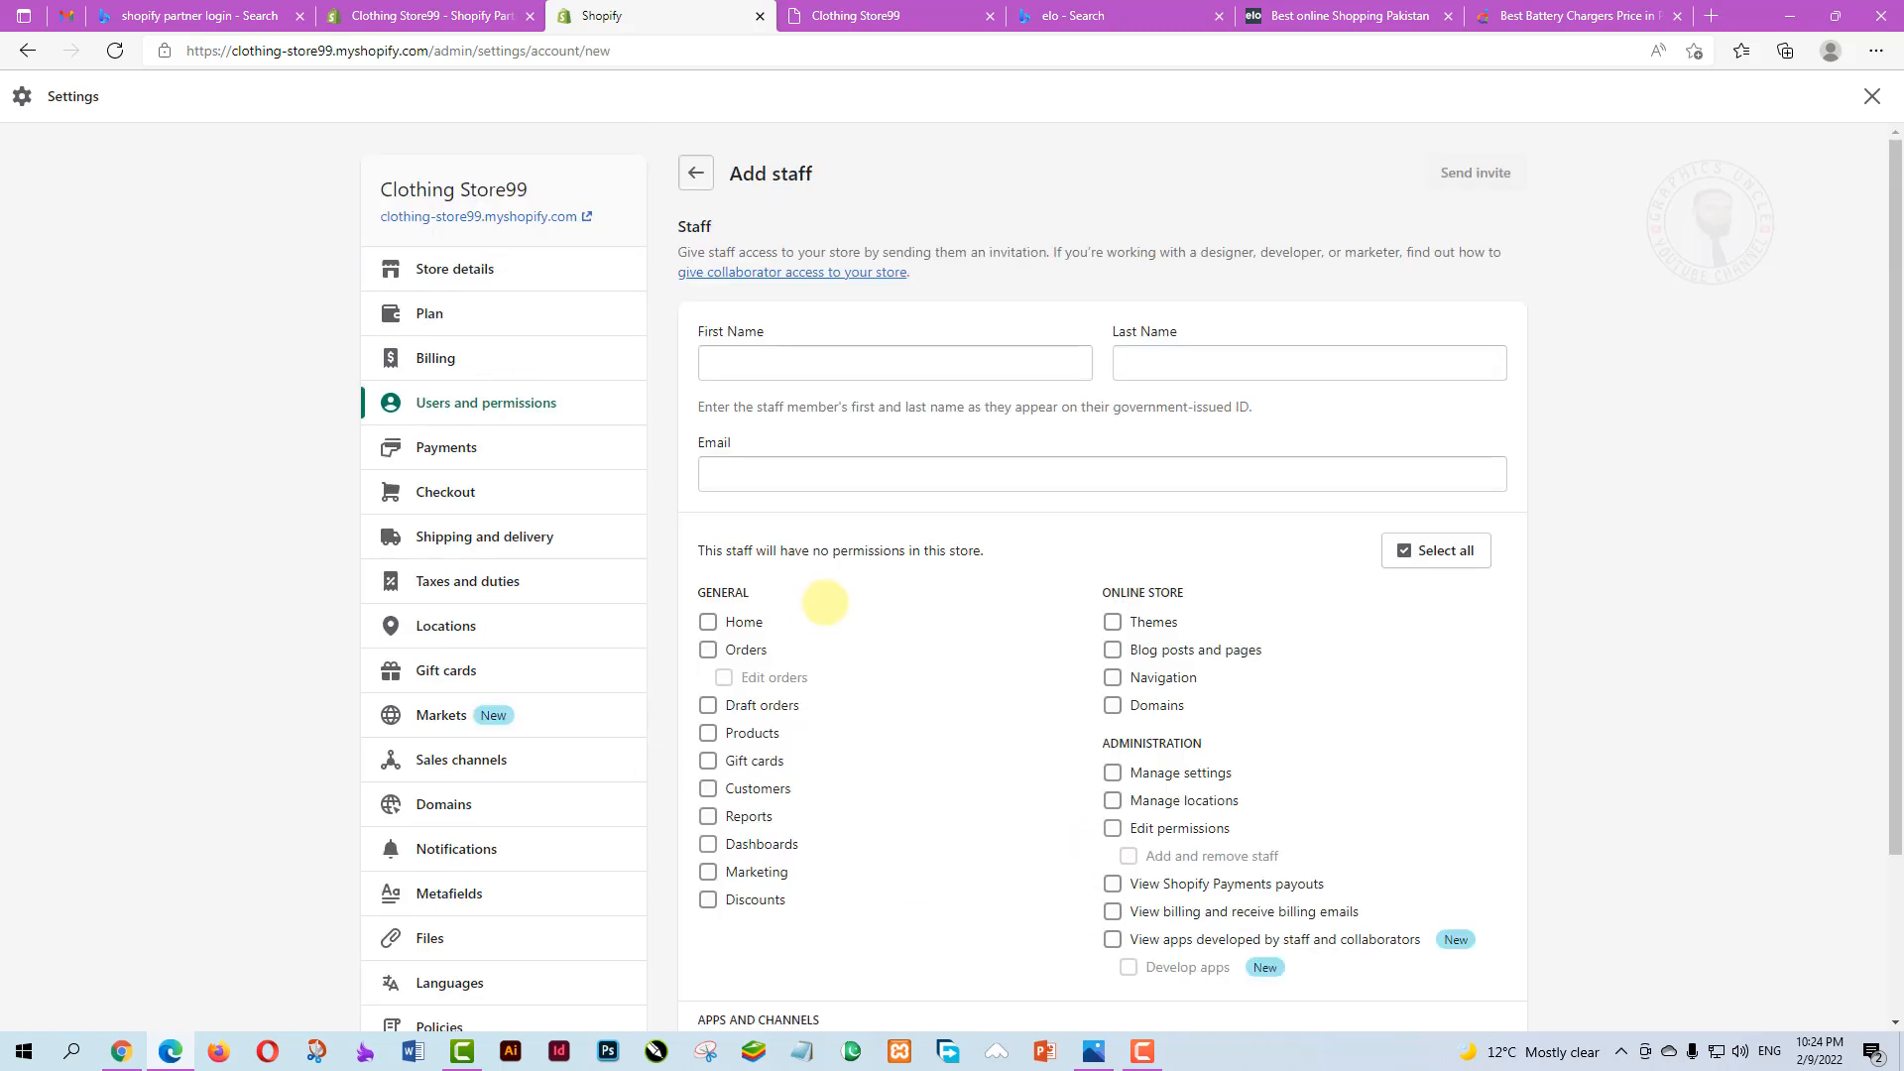
pyautogui.scroll(-2, 843, 624)
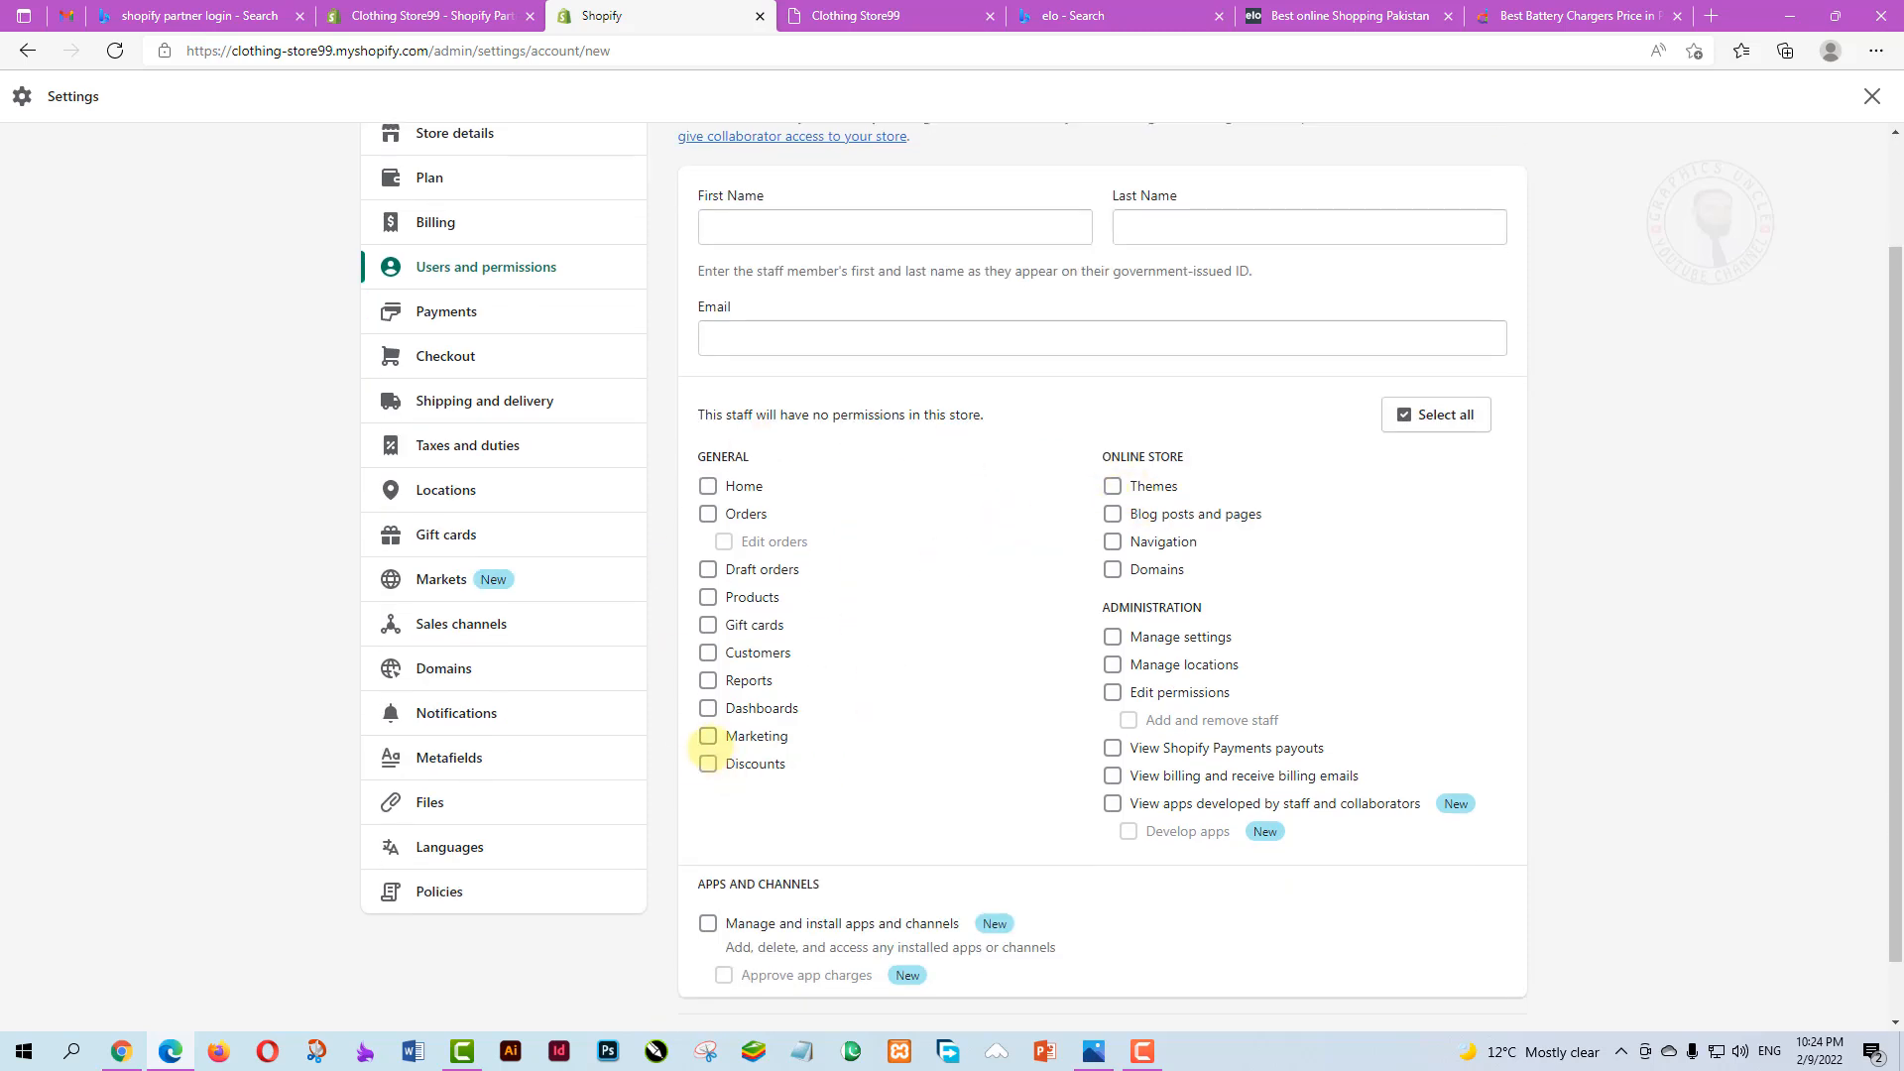
pyautogui.click(707, 736)
pyautogui.scroll(-1, 1091, 823)
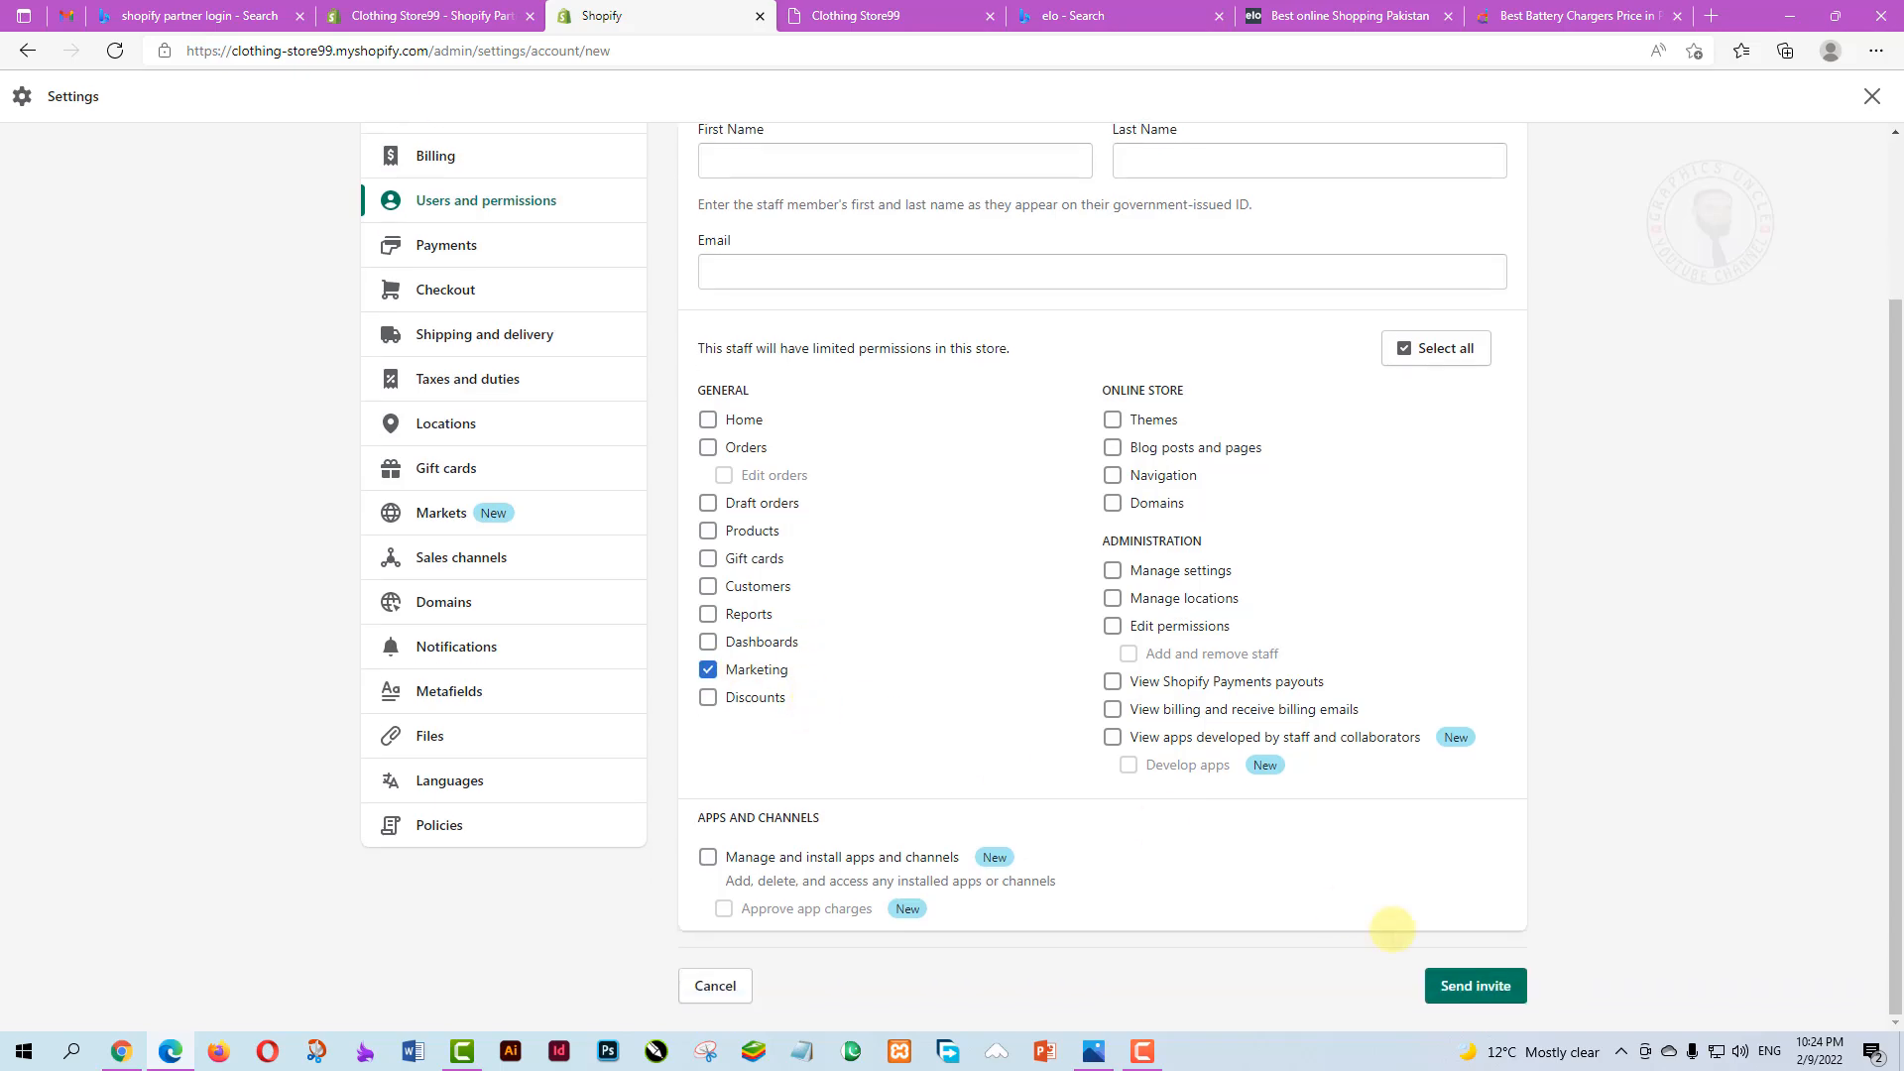
pyautogui.scroll(3, 850, 786)
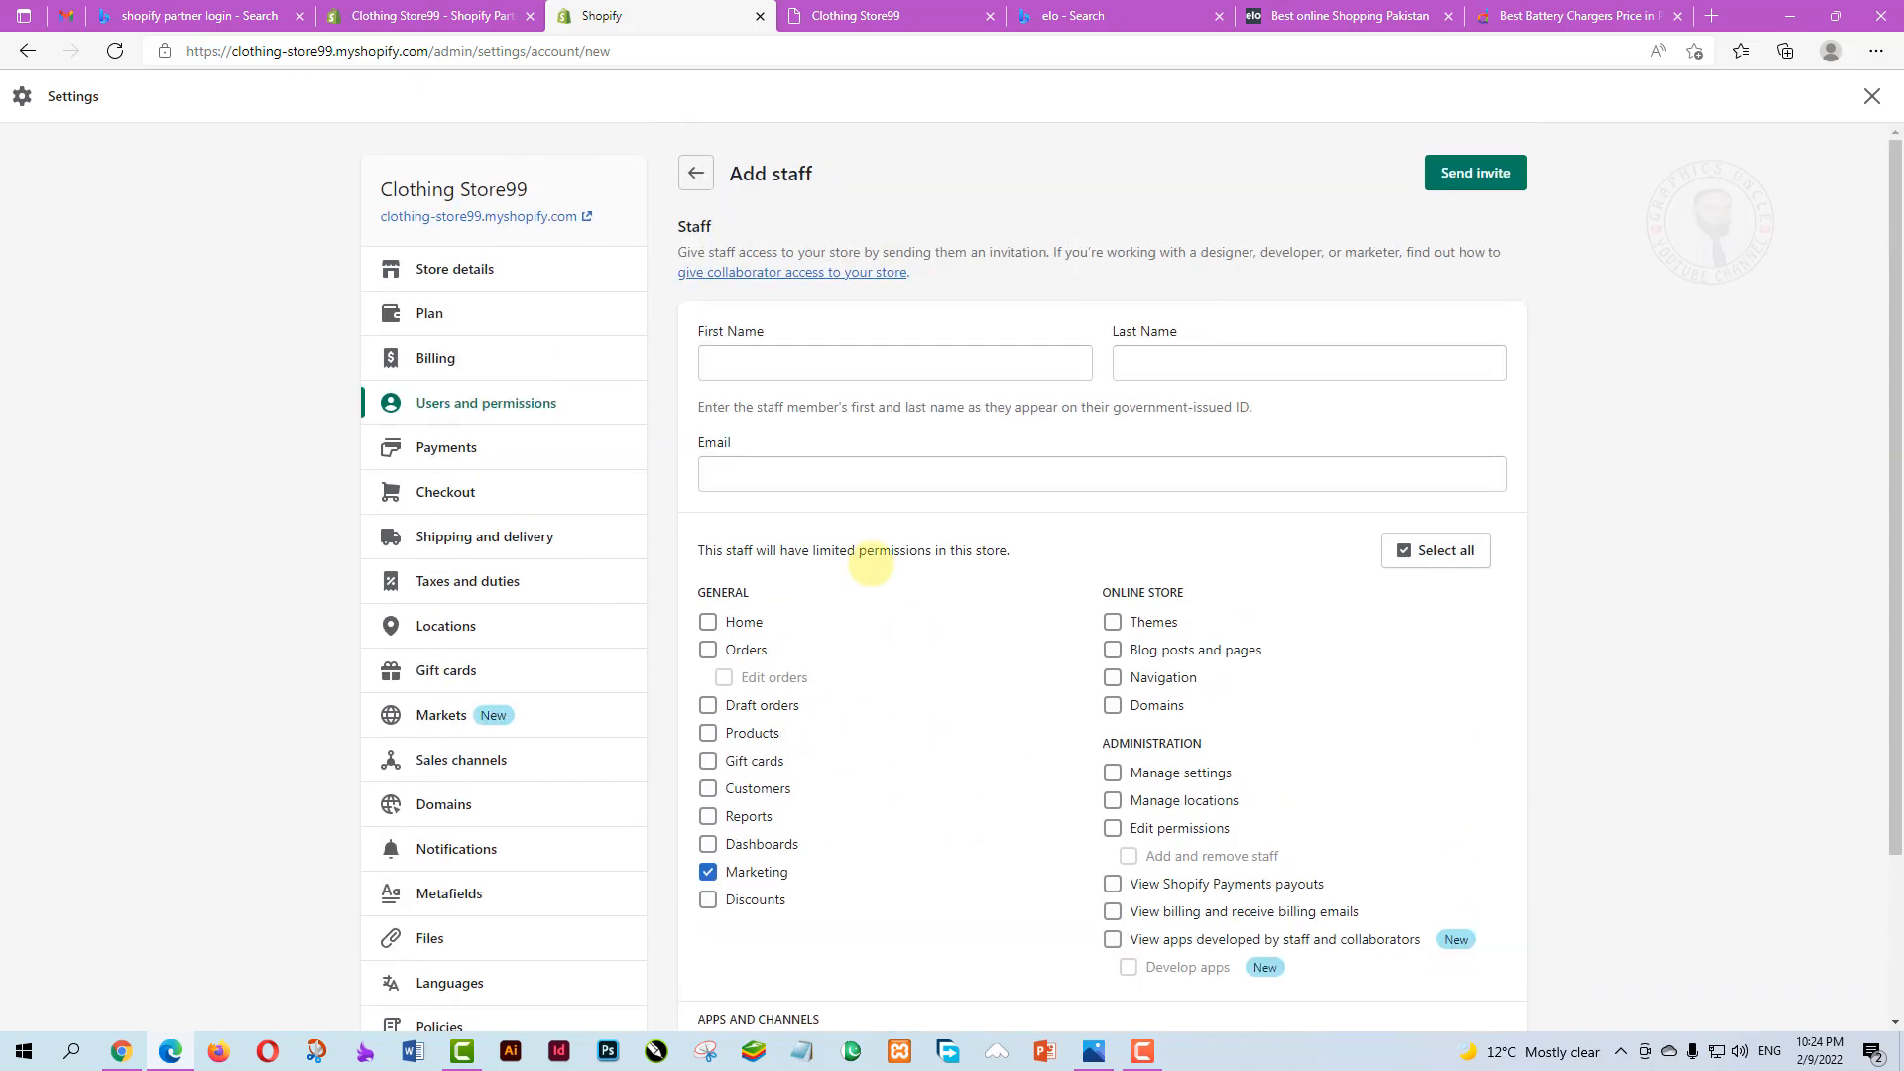
# Click through the name and email fields, then untick Marketing so only Products remains
pyautogui.click(727, 367)
pyautogui.click(1170, 363)
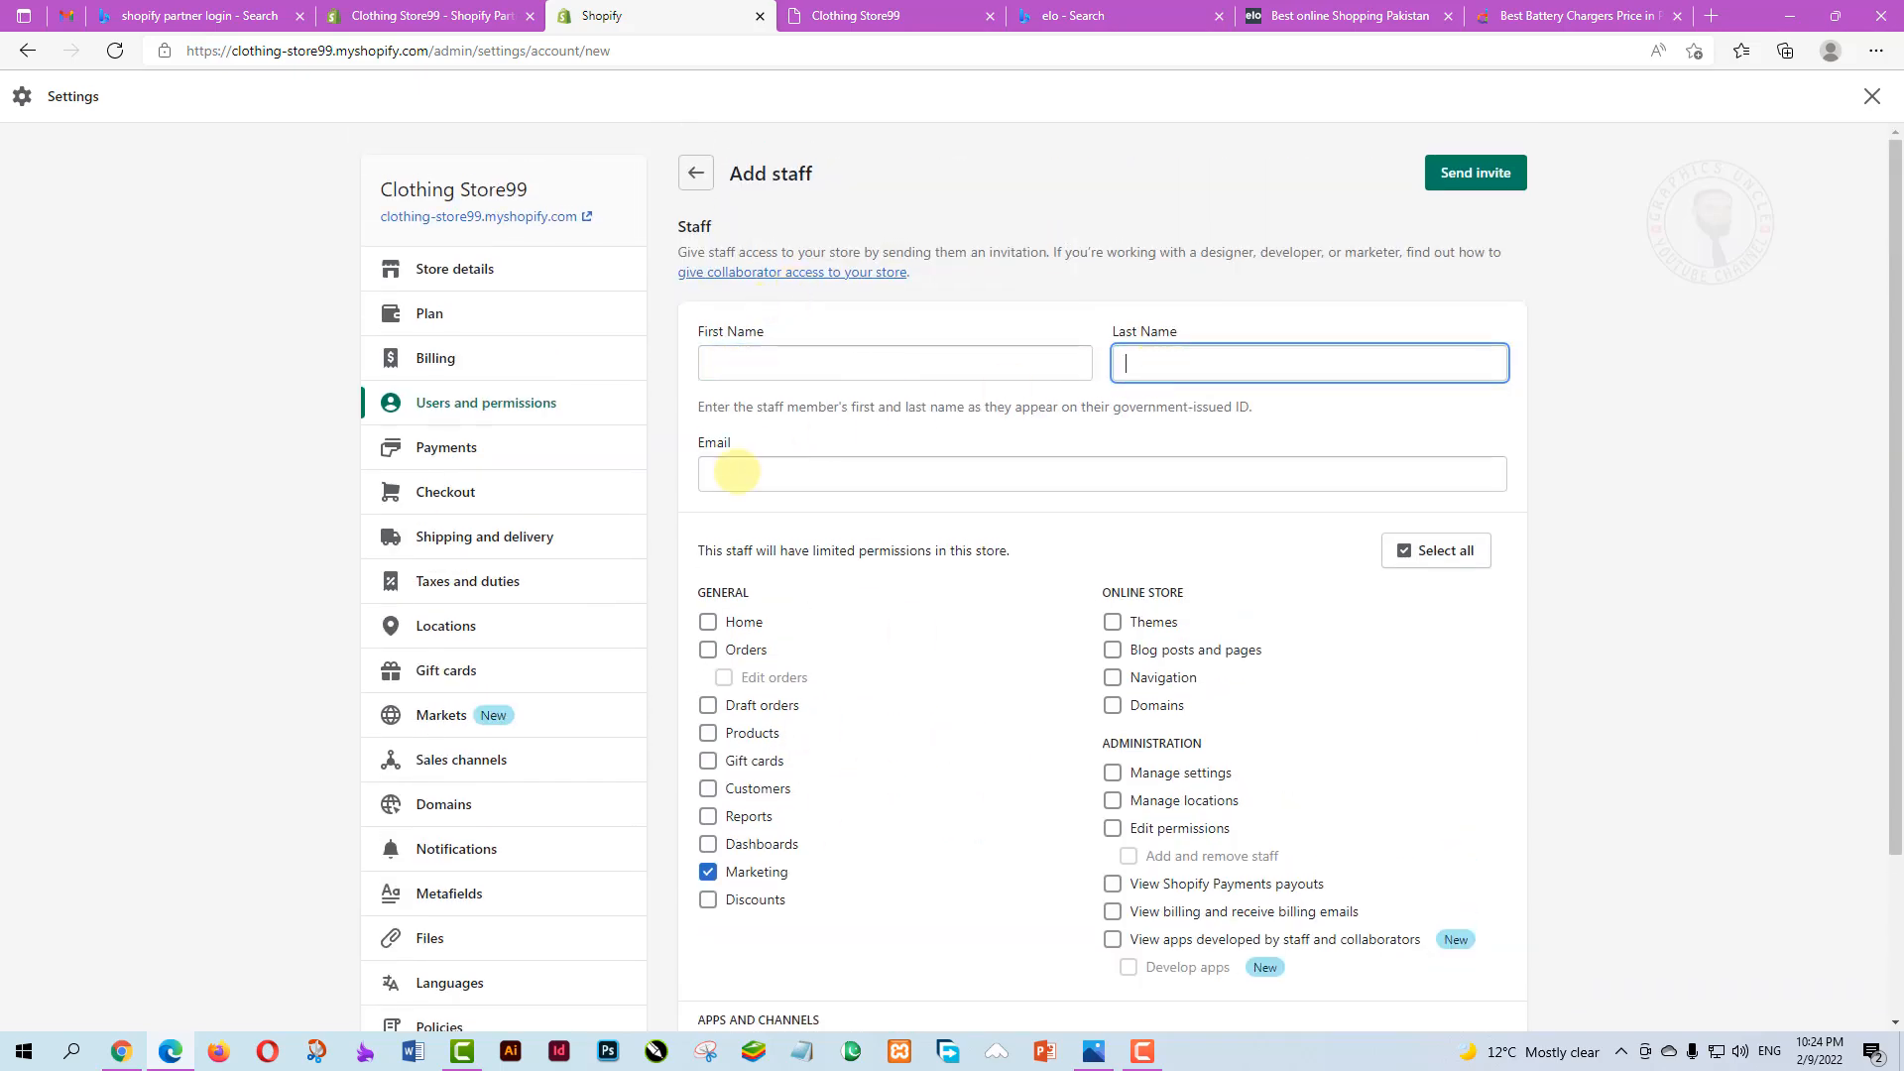
pyautogui.click(727, 474)
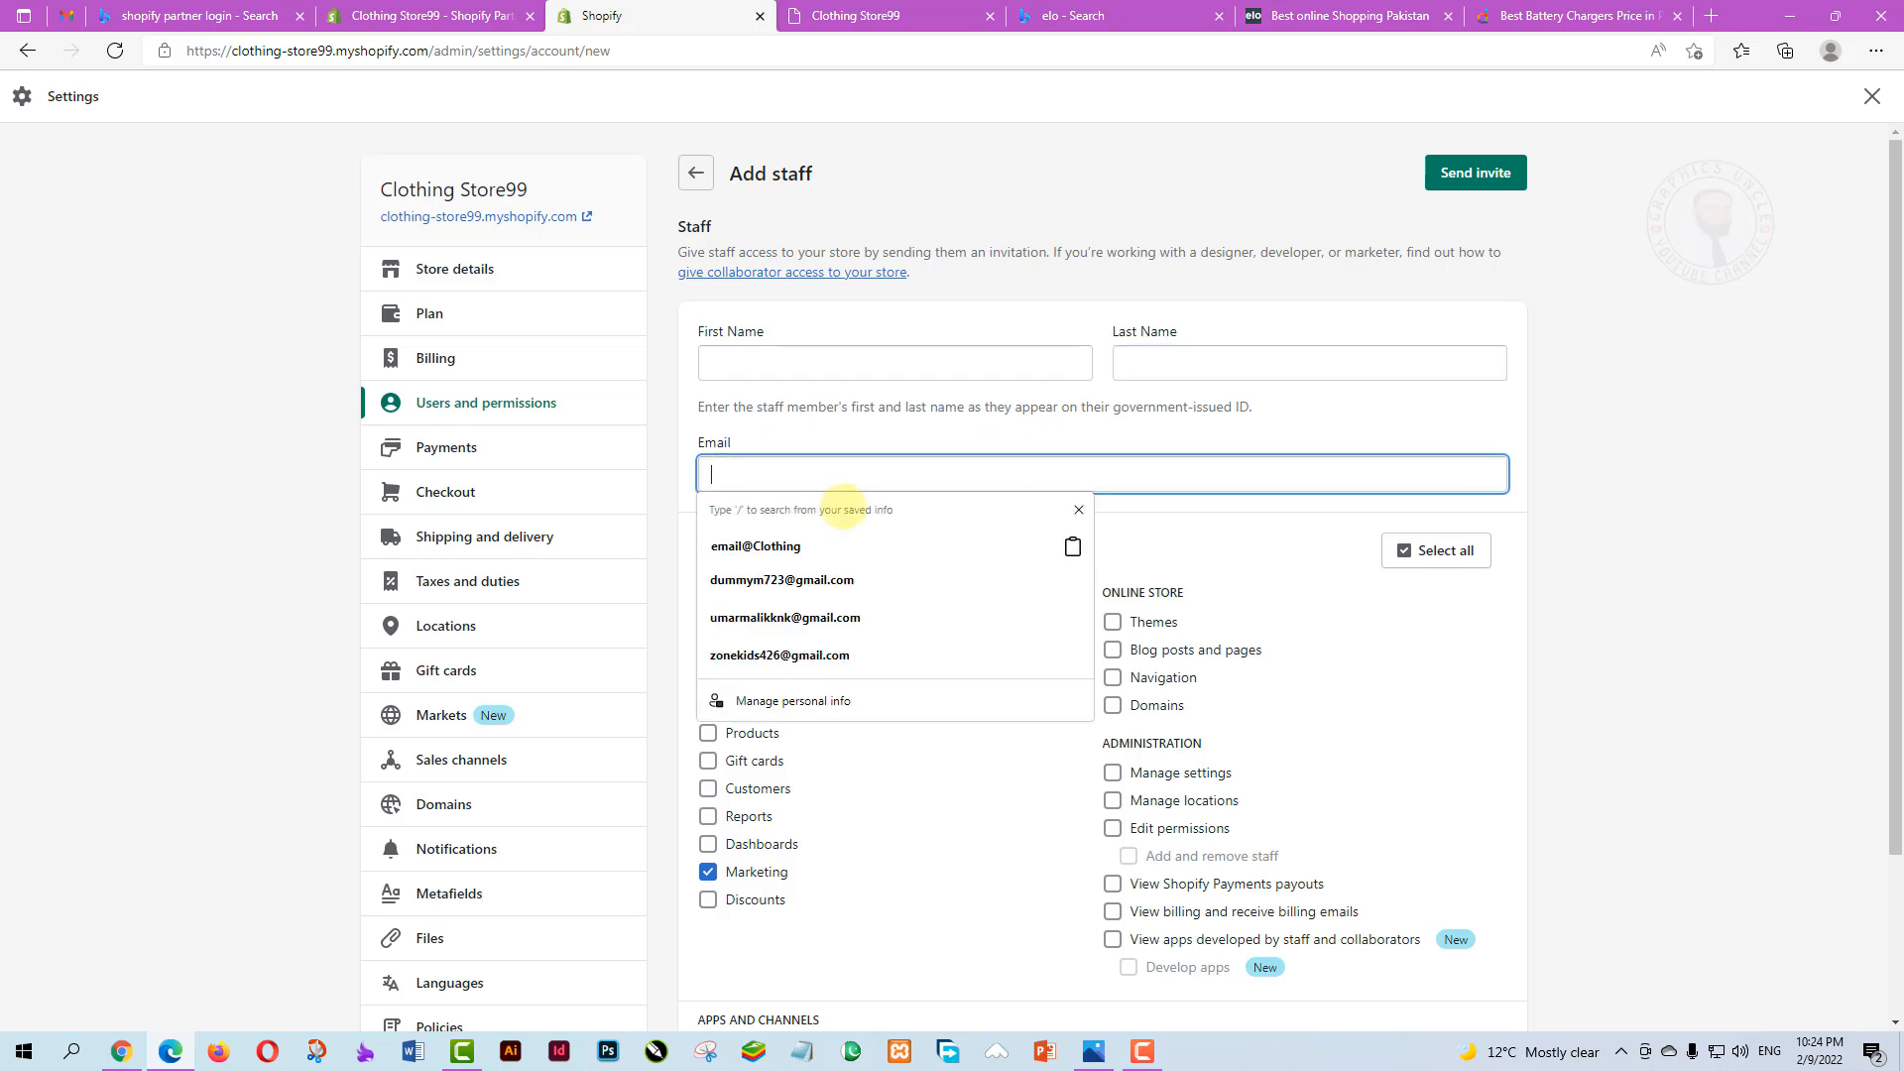
pyautogui.click(1225, 535)
pyautogui.scroll(-2, 848, 677)
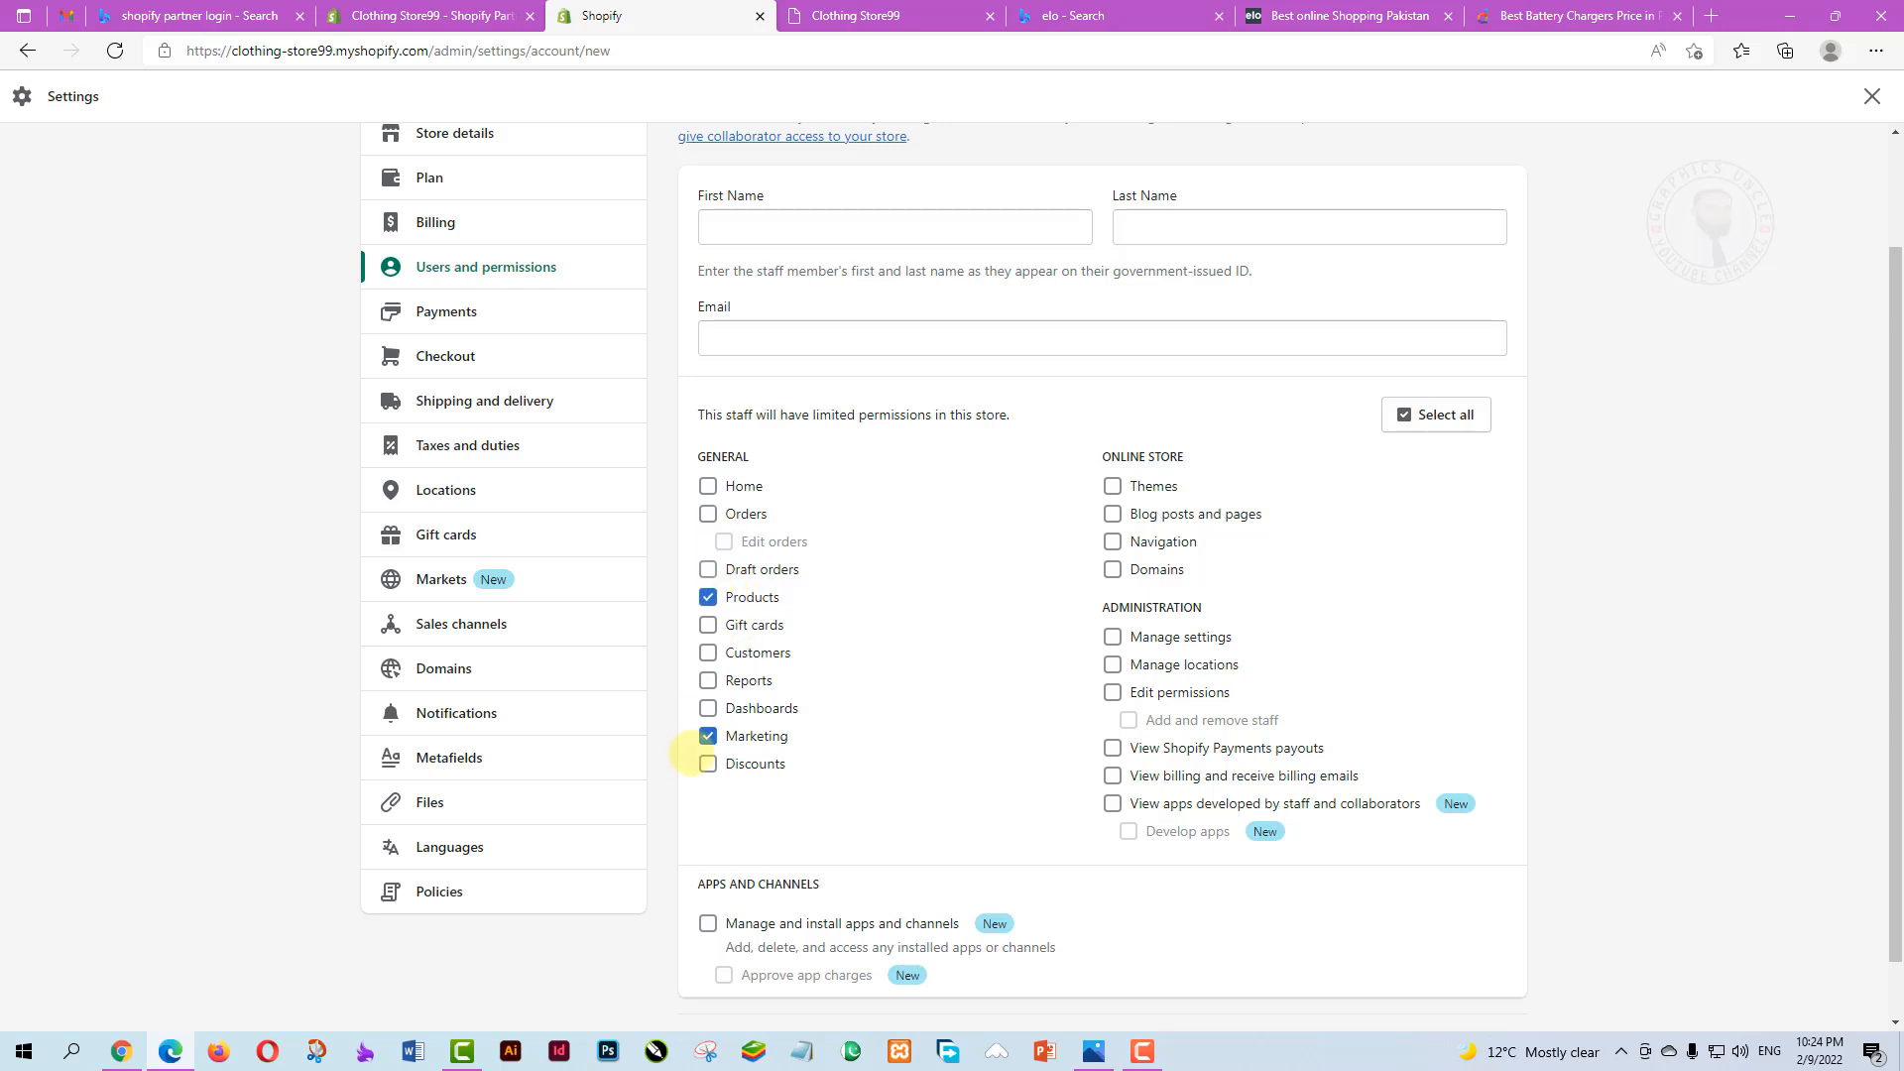
pyautogui.click(707, 736)
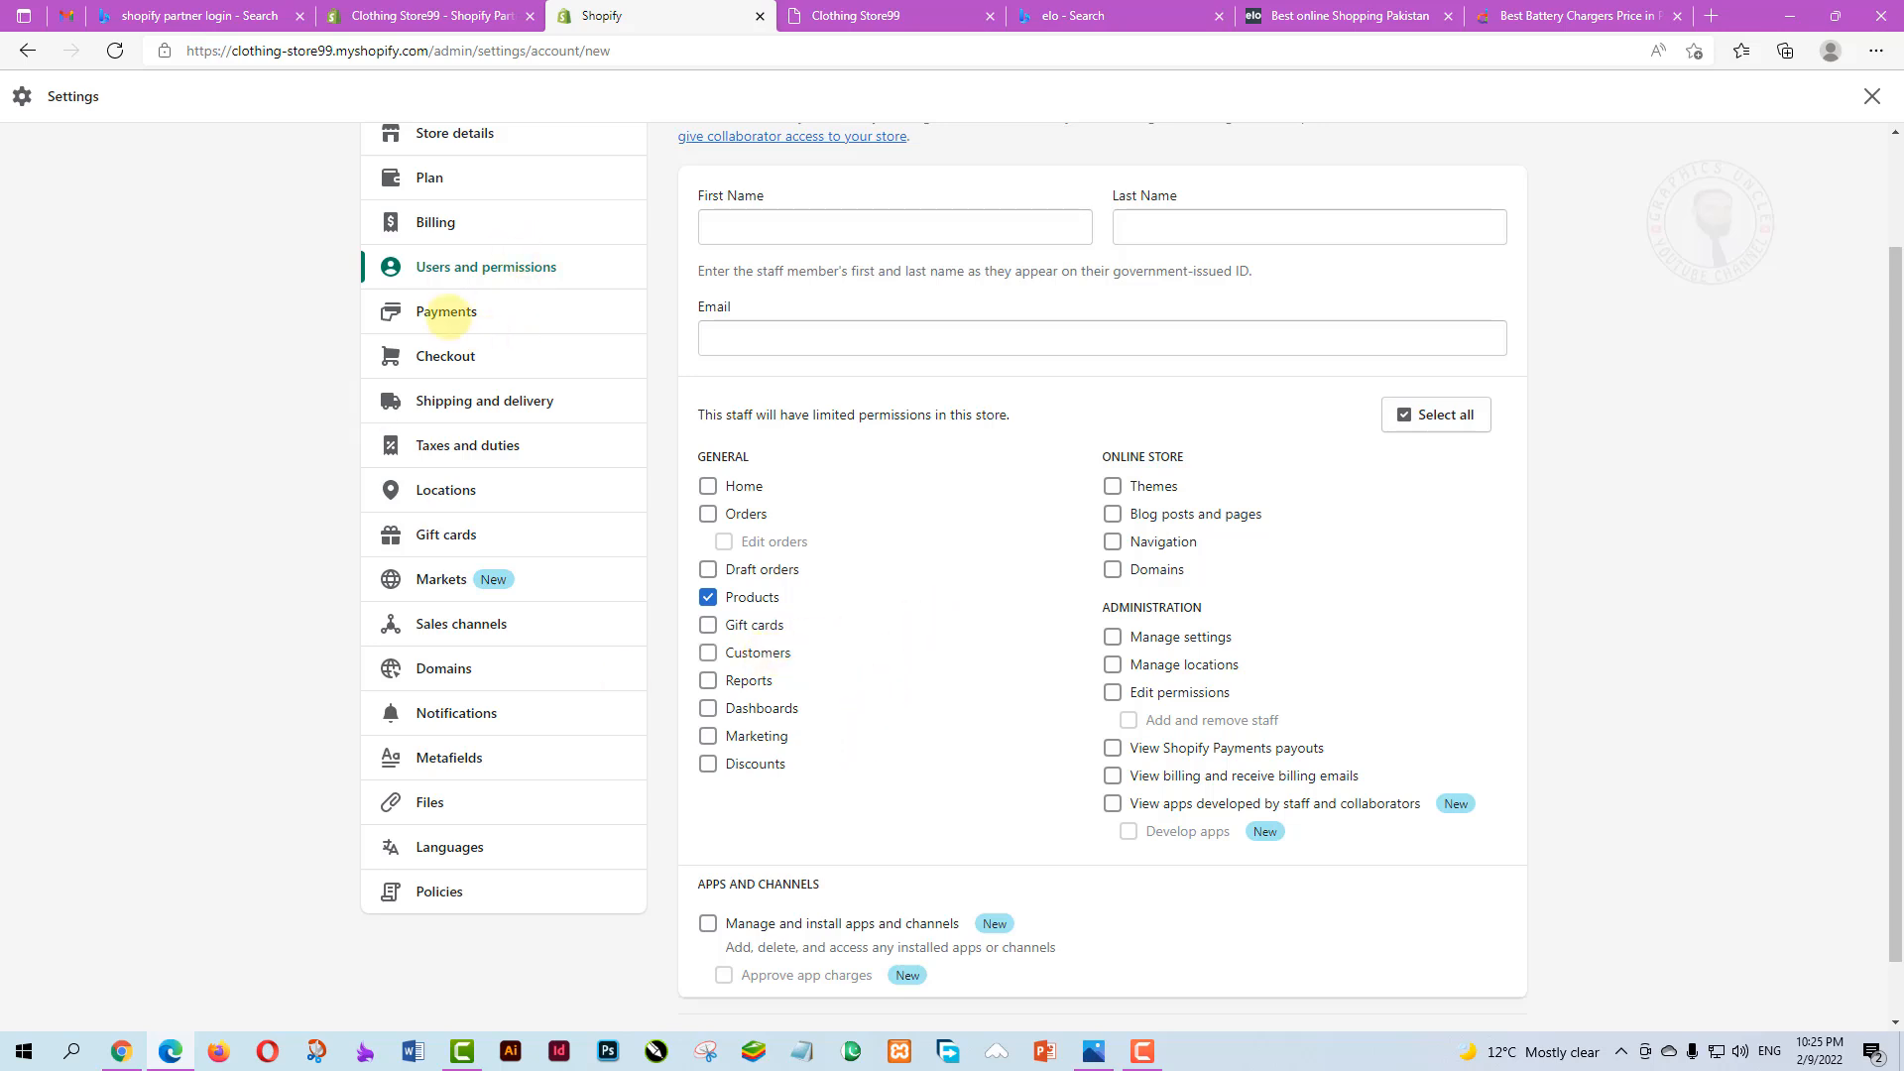
# Look over the Payments settings, then open Clothing Store99's Checkout settings
pyautogui.click(446, 311)
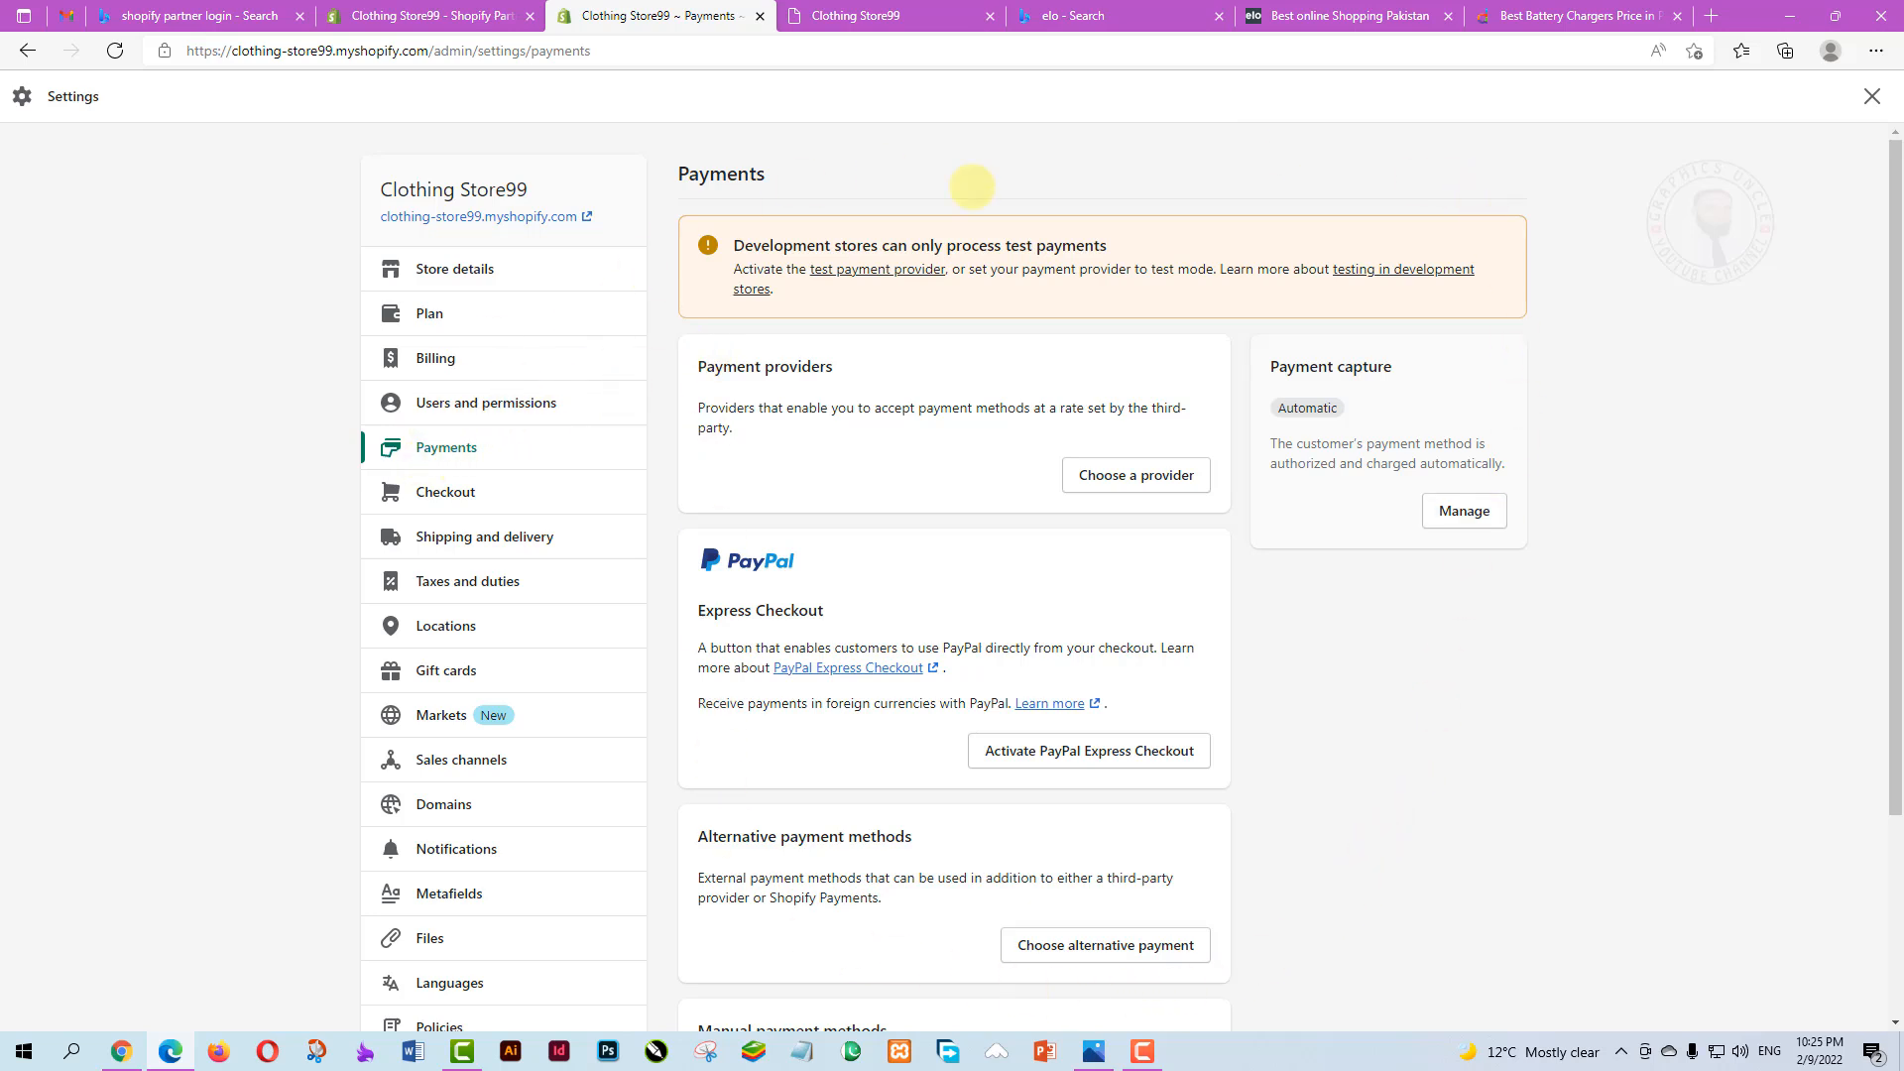
pyautogui.scroll(-2, 950, 613)
pyautogui.scroll(-1, 950, 613)
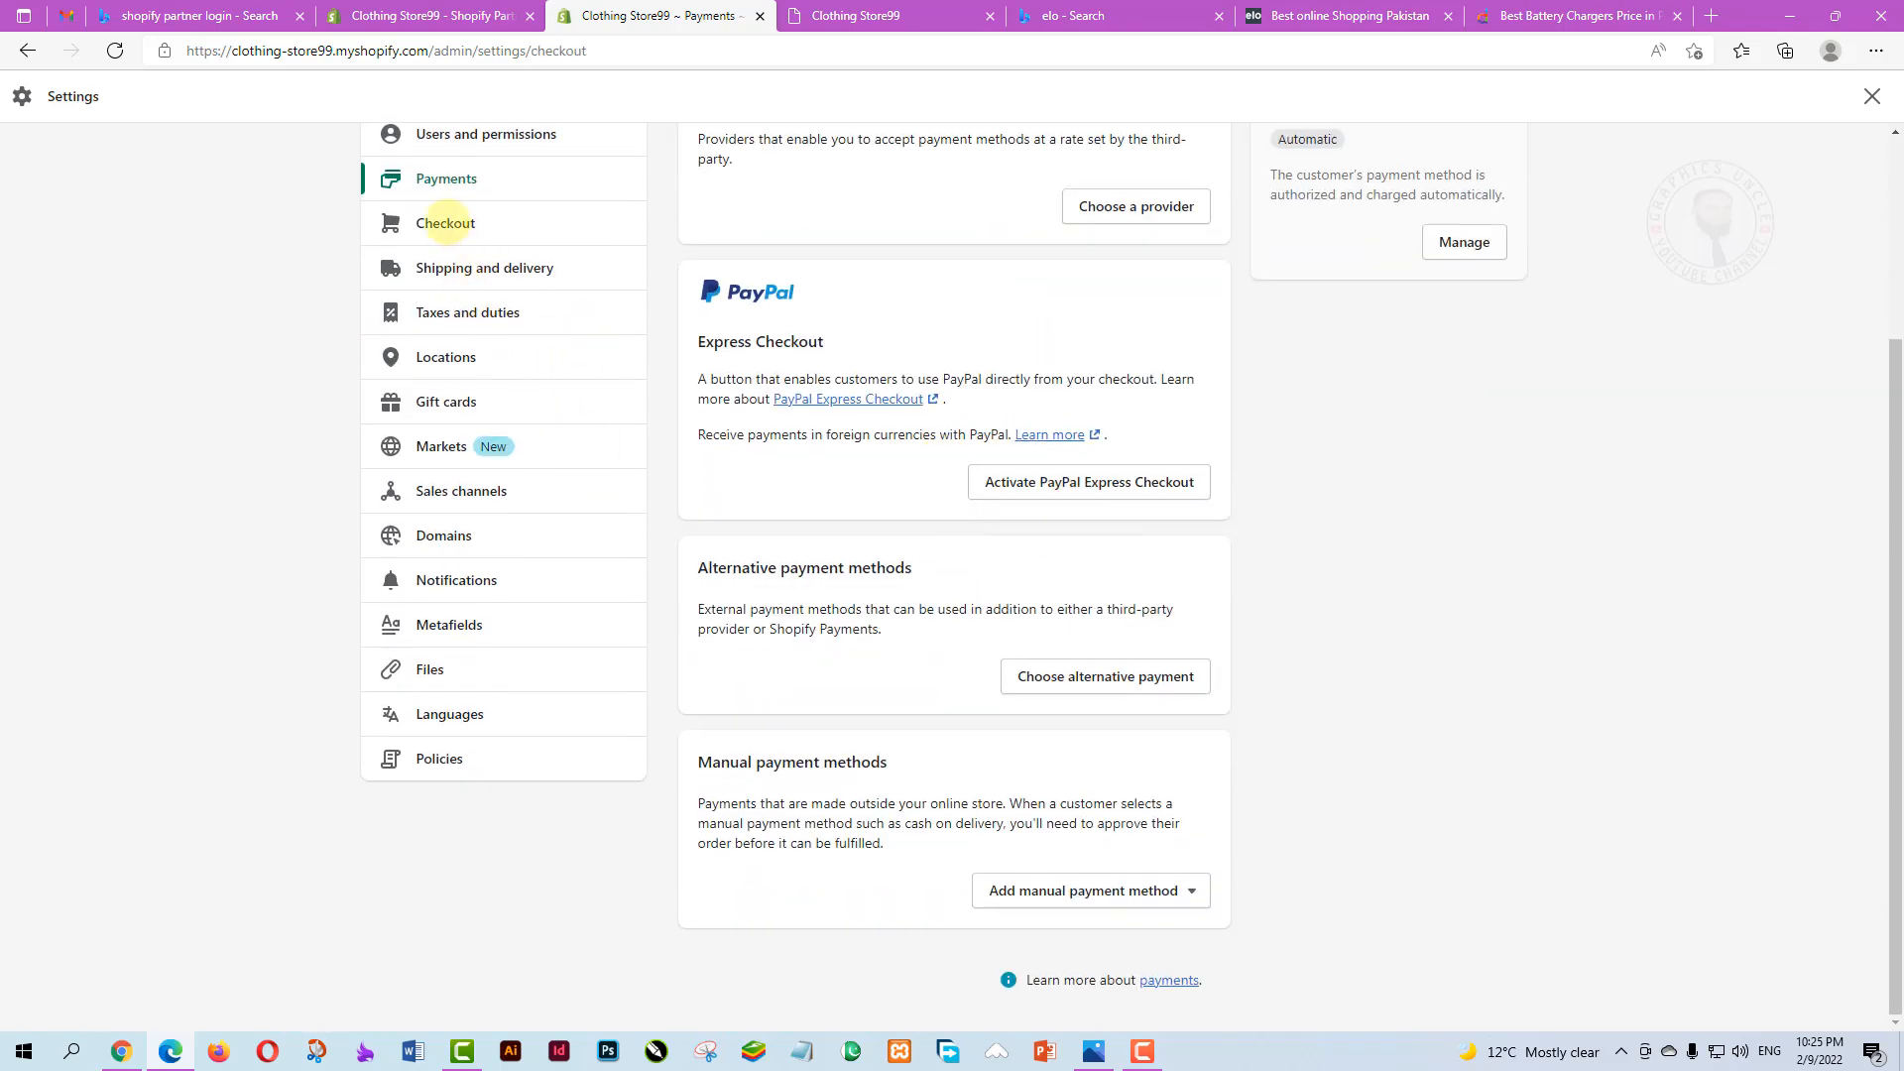
pyautogui.click(445, 224)
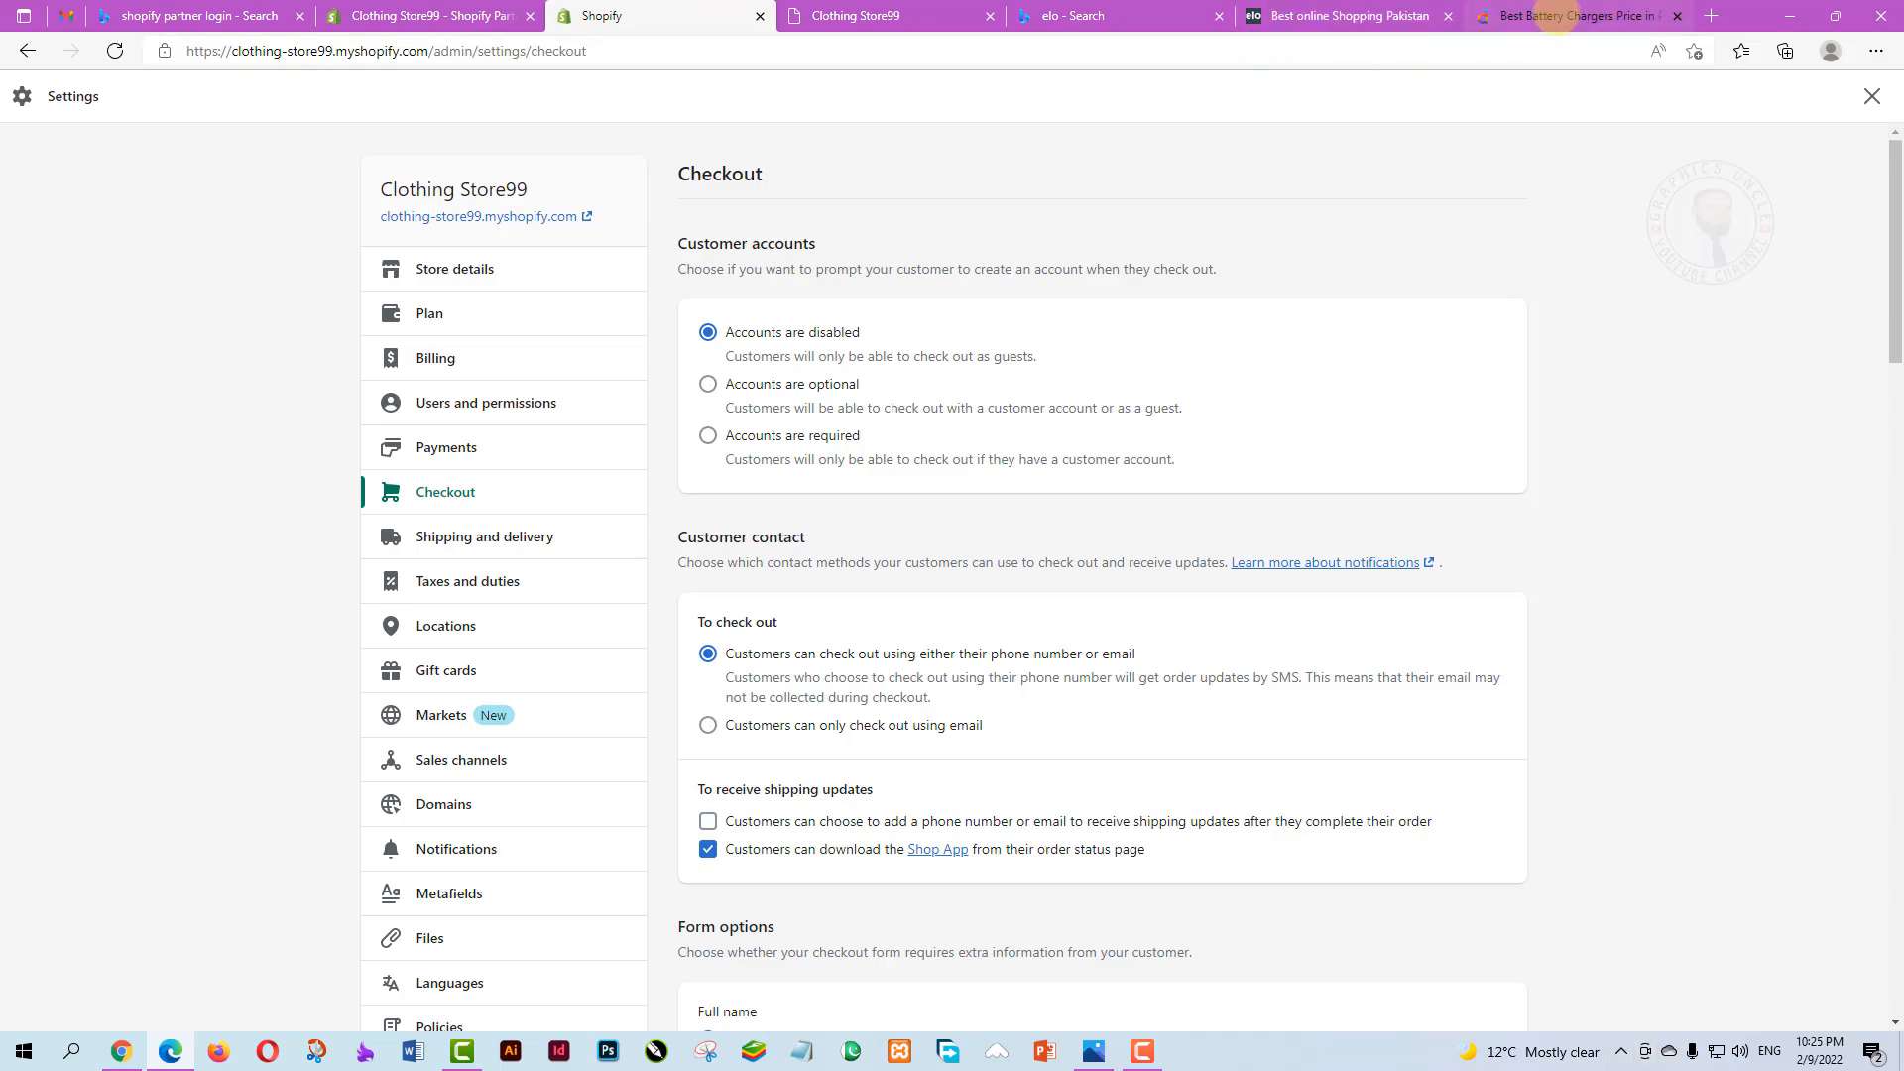
# On Daraz, open the Sony charger's product page and add it to the cart, reaching the login prompt
pyautogui.click(1544, 16)
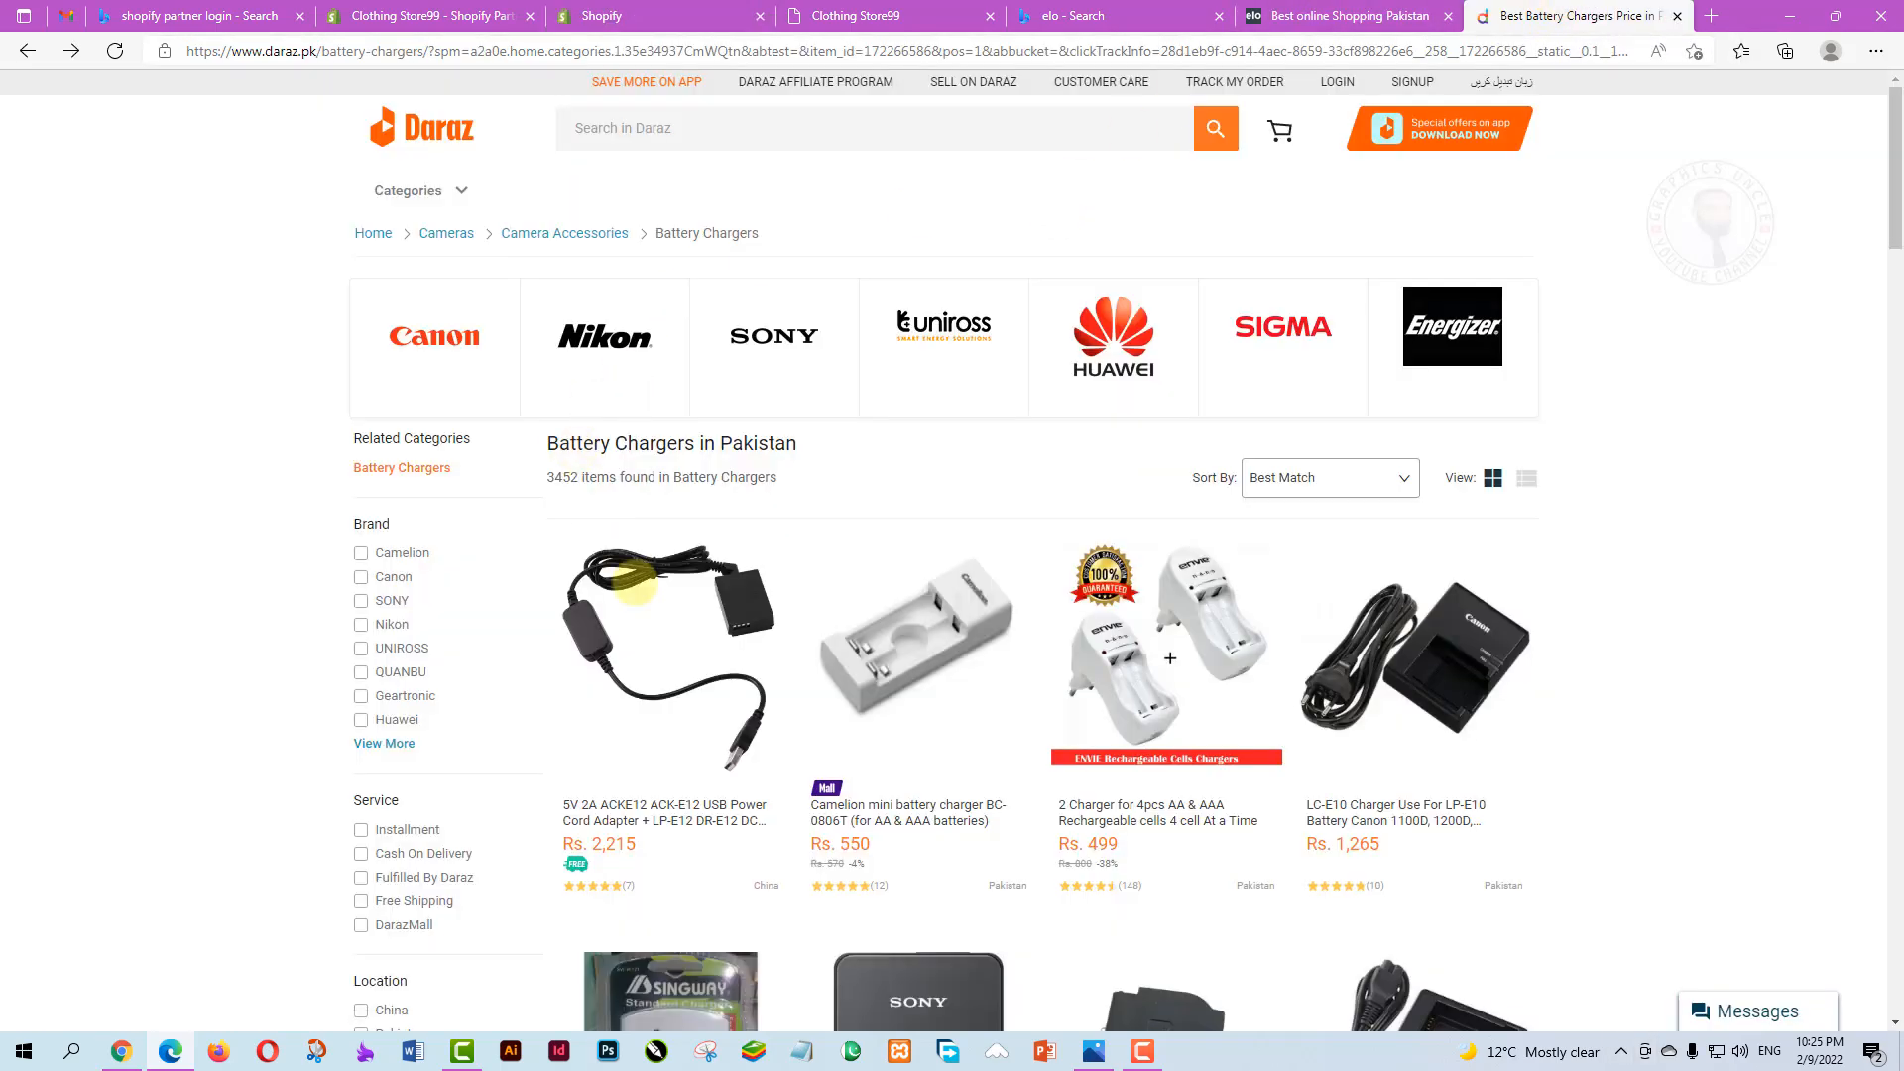
pyautogui.scroll(-1, 1091, 694)
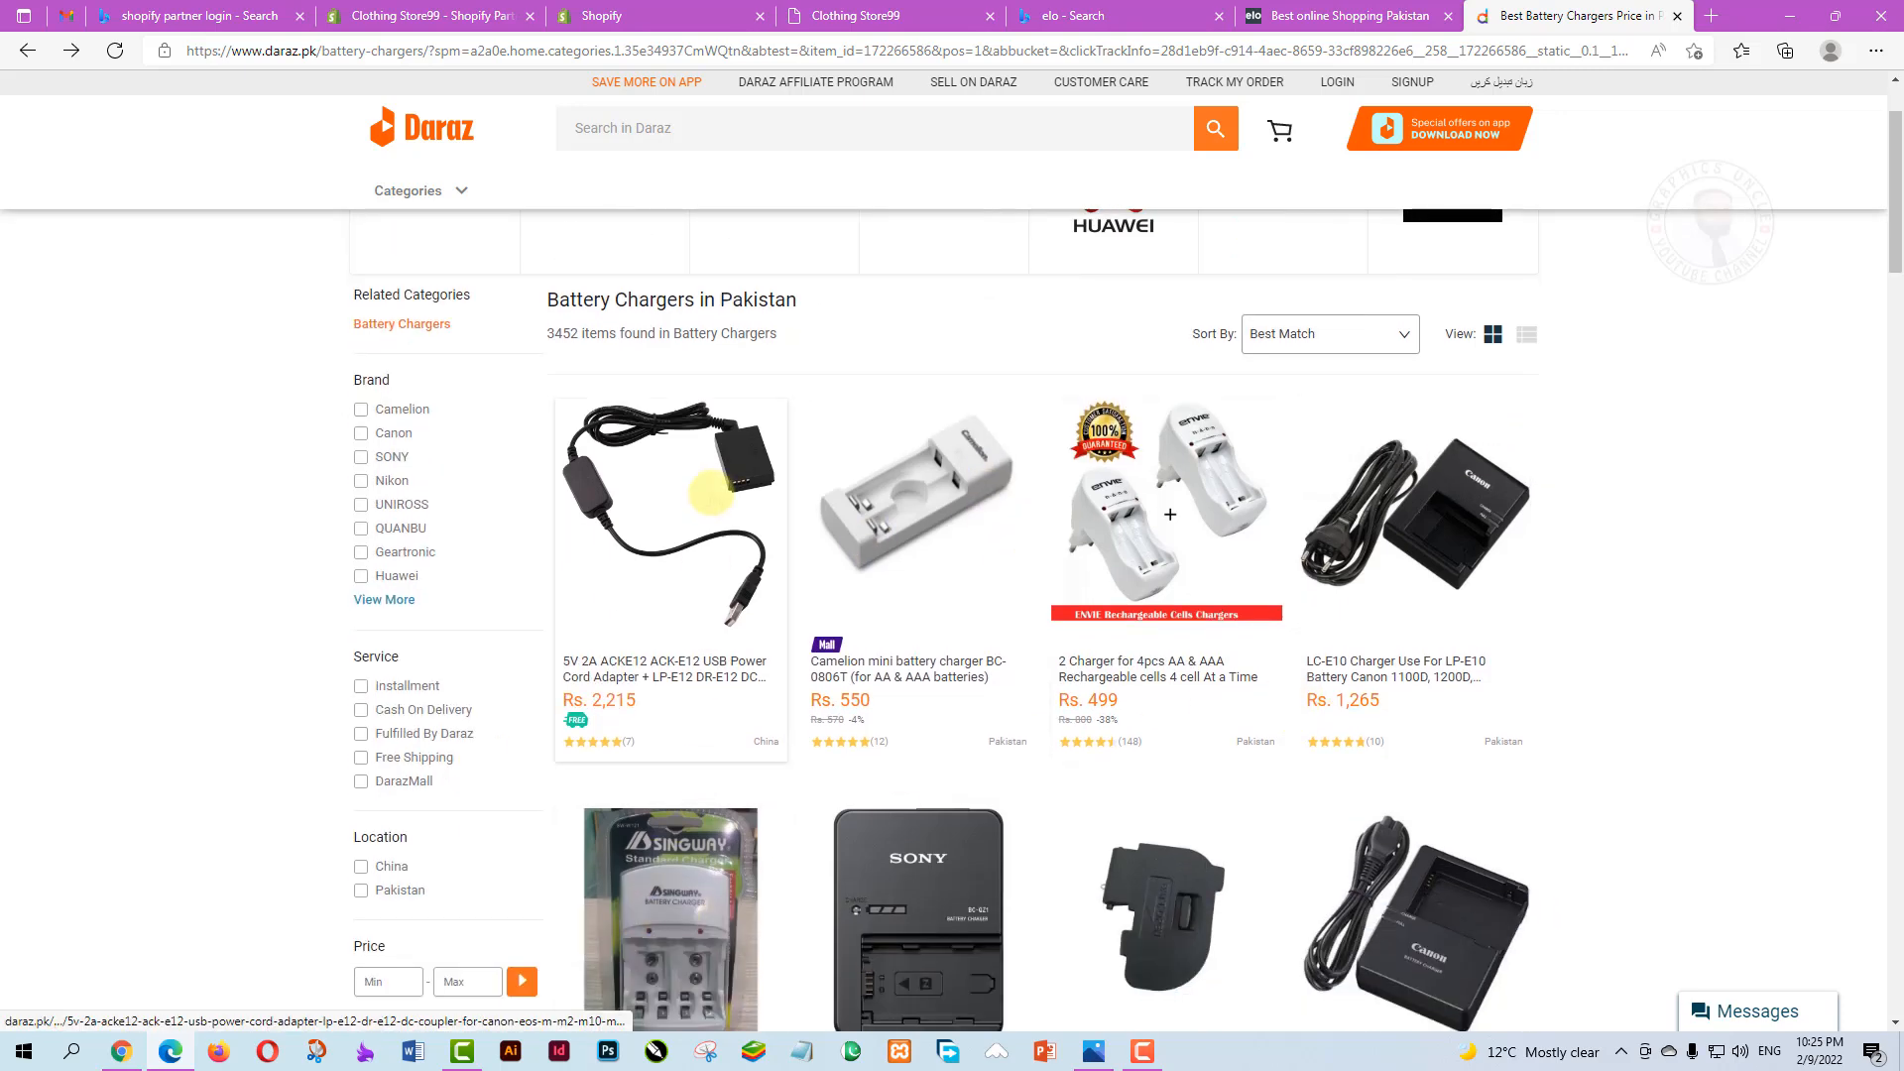
pyautogui.scroll(-3, 586, 611)
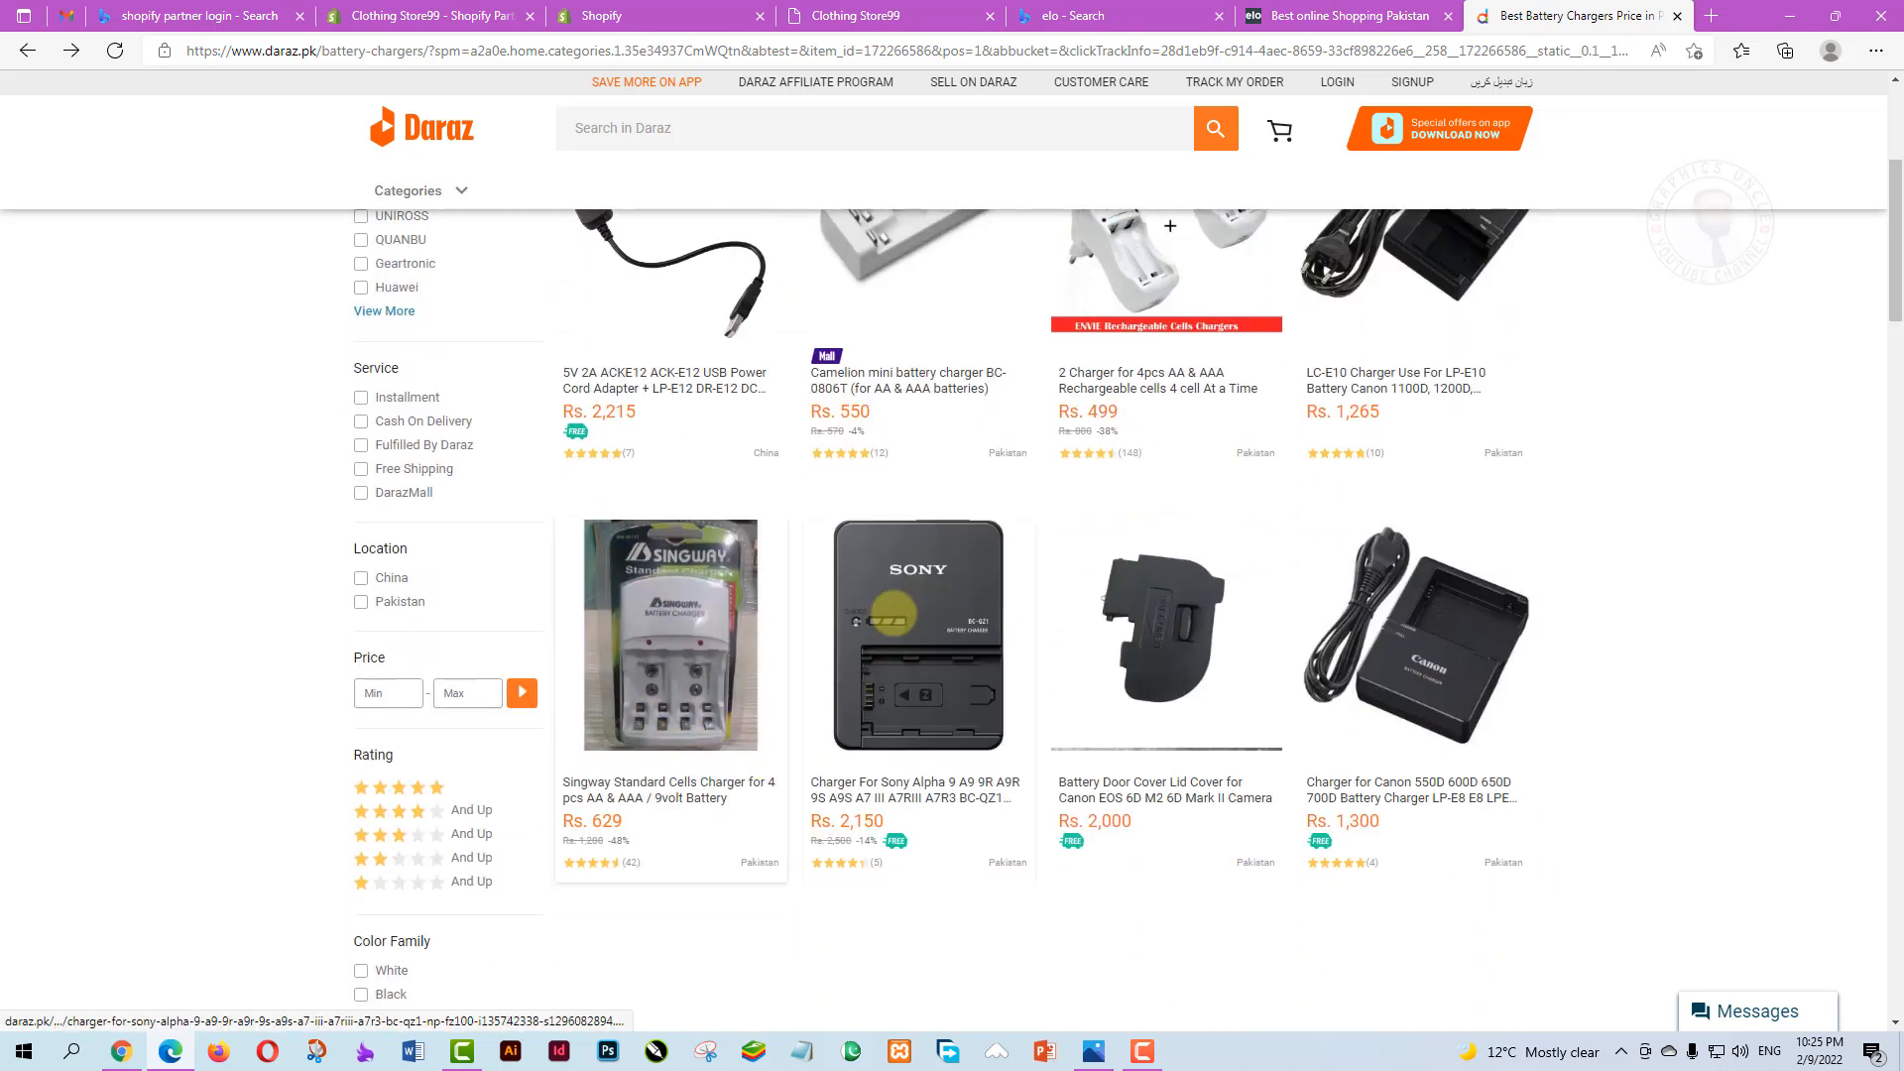
pyautogui.click(903, 605)
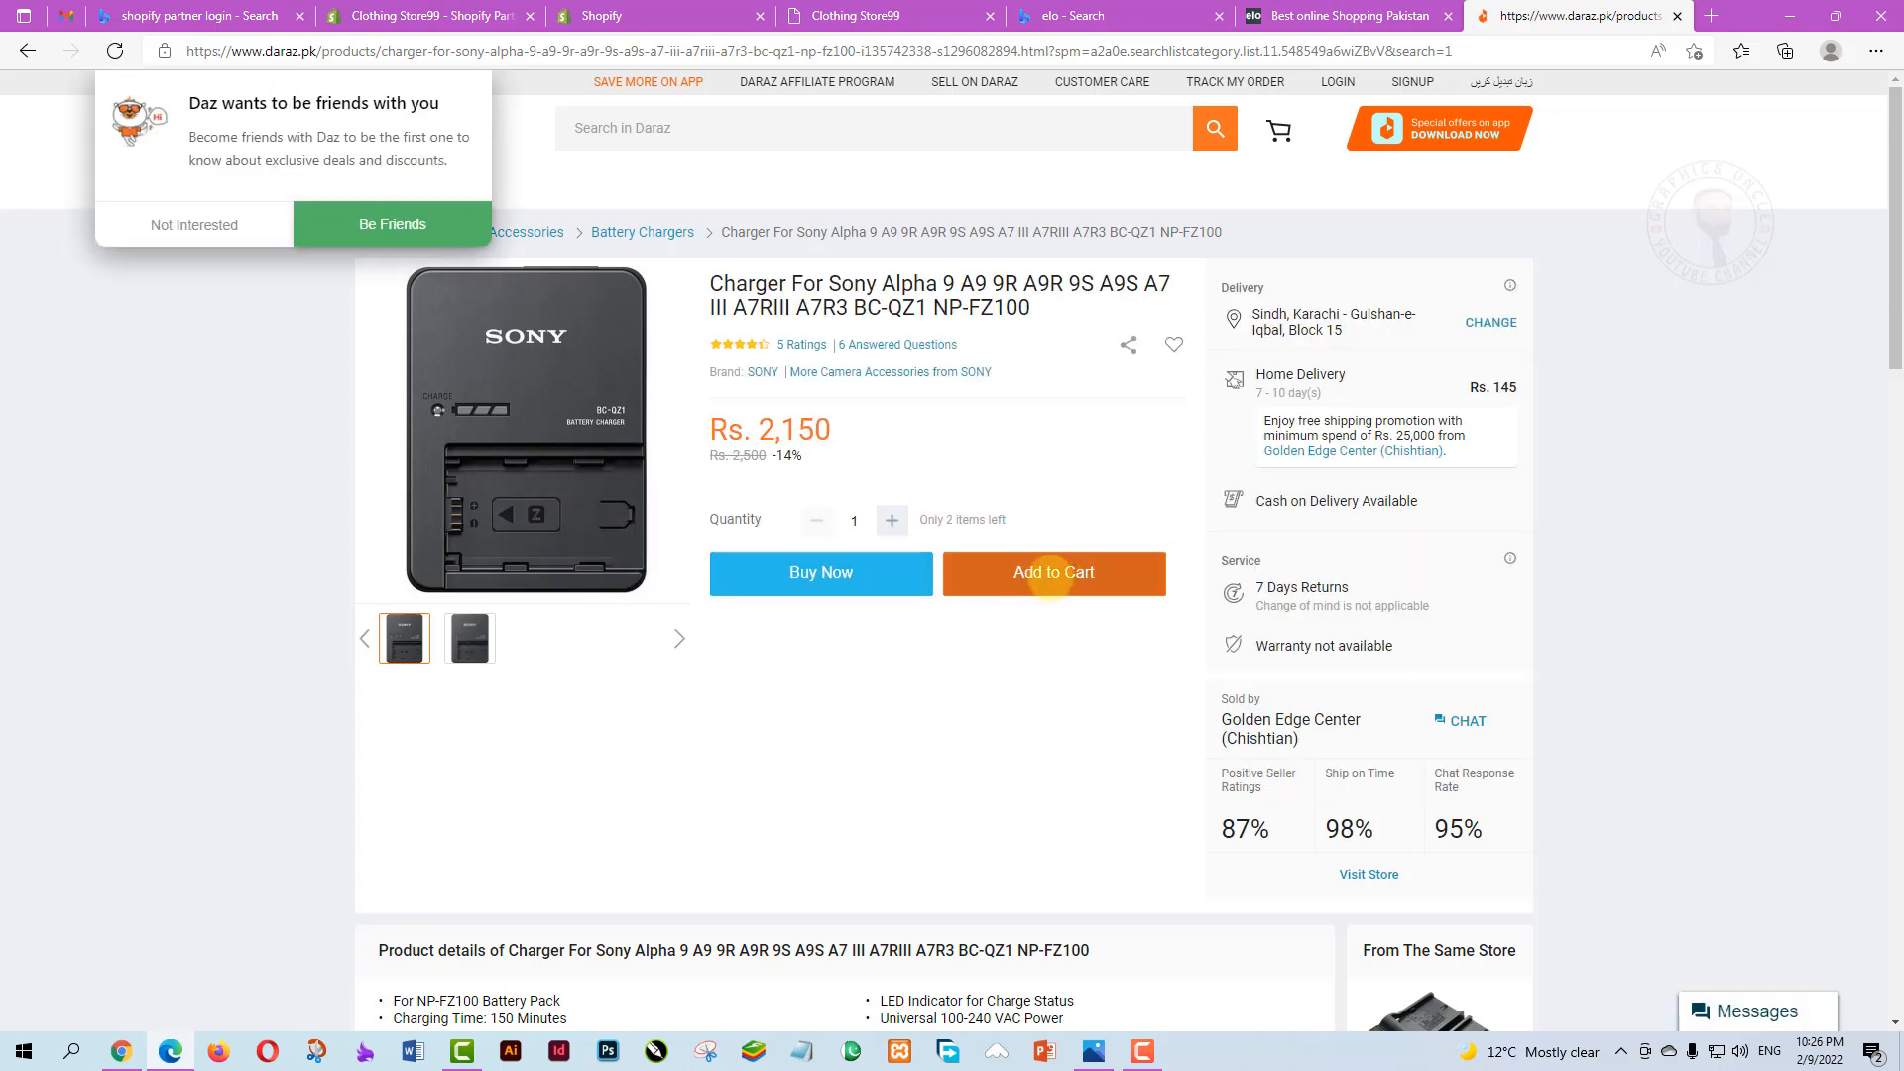
pyautogui.click(1053, 575)
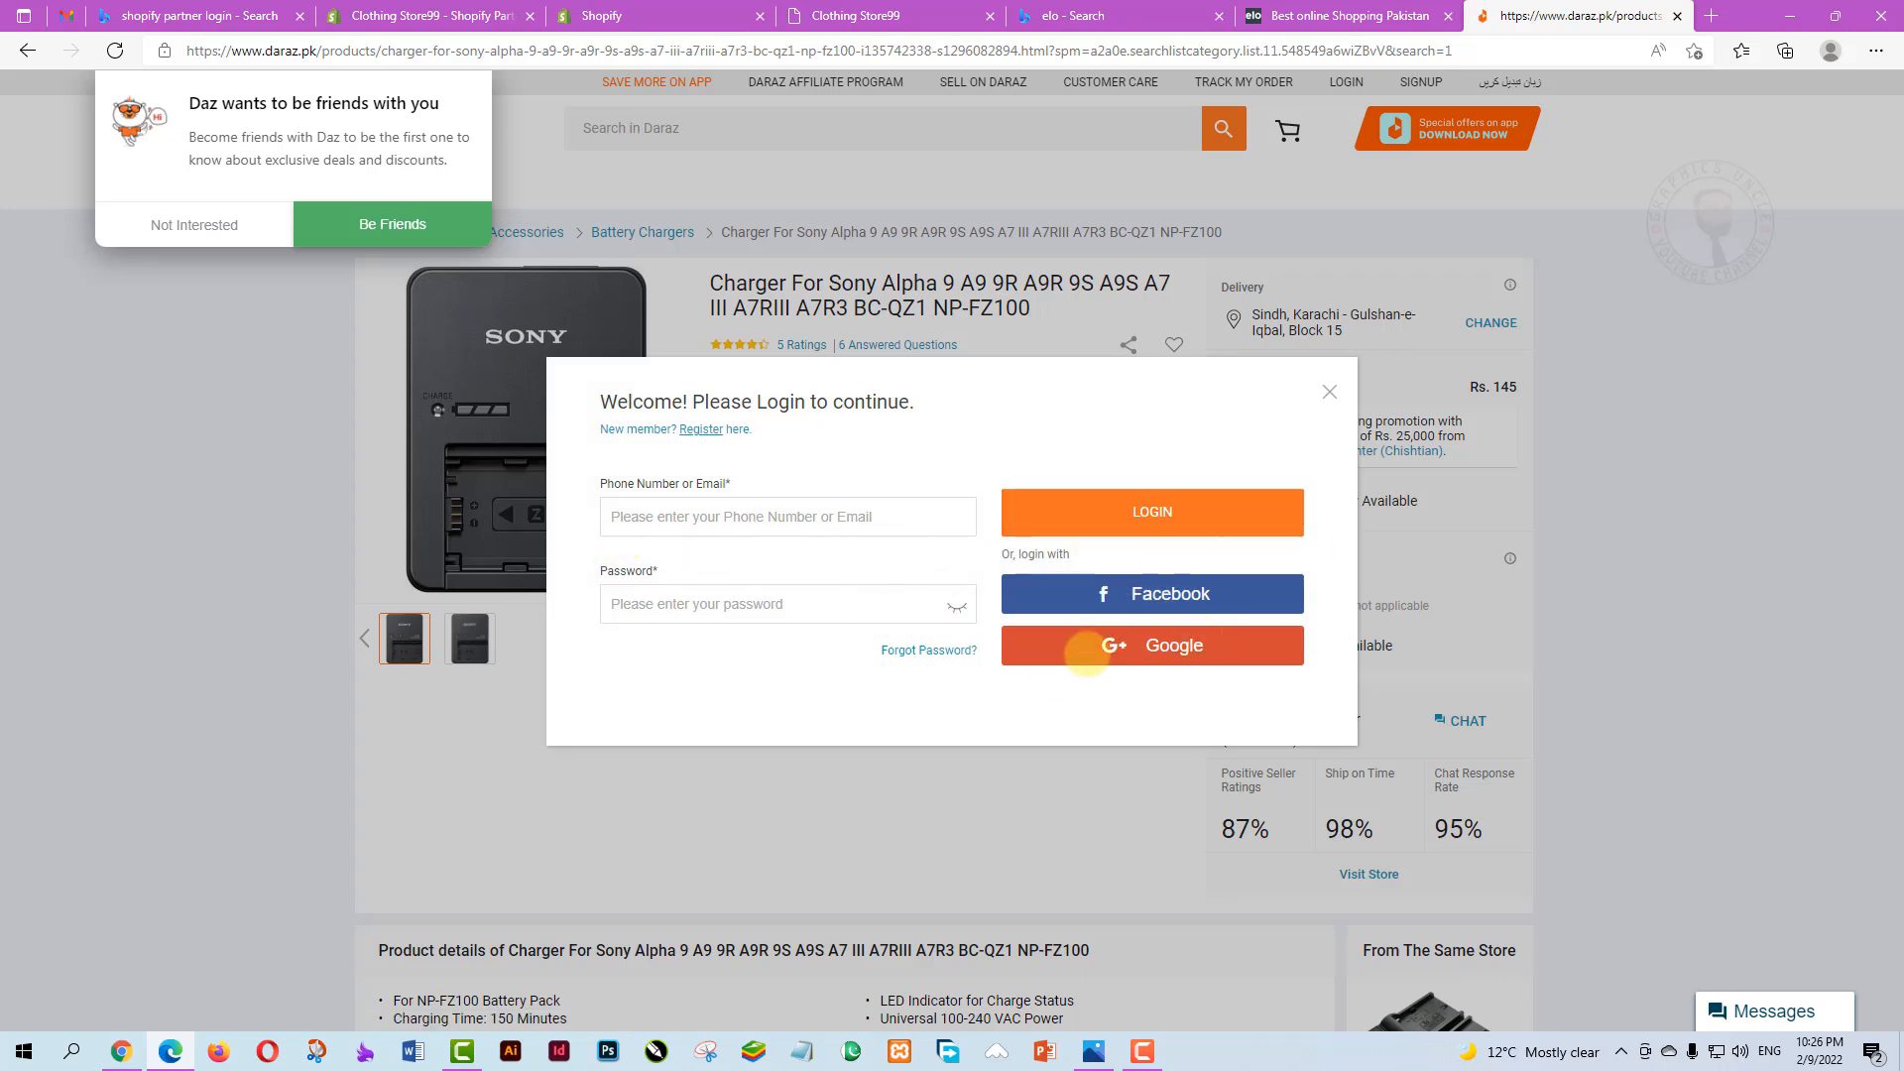
pyautogui.click(655, 517)
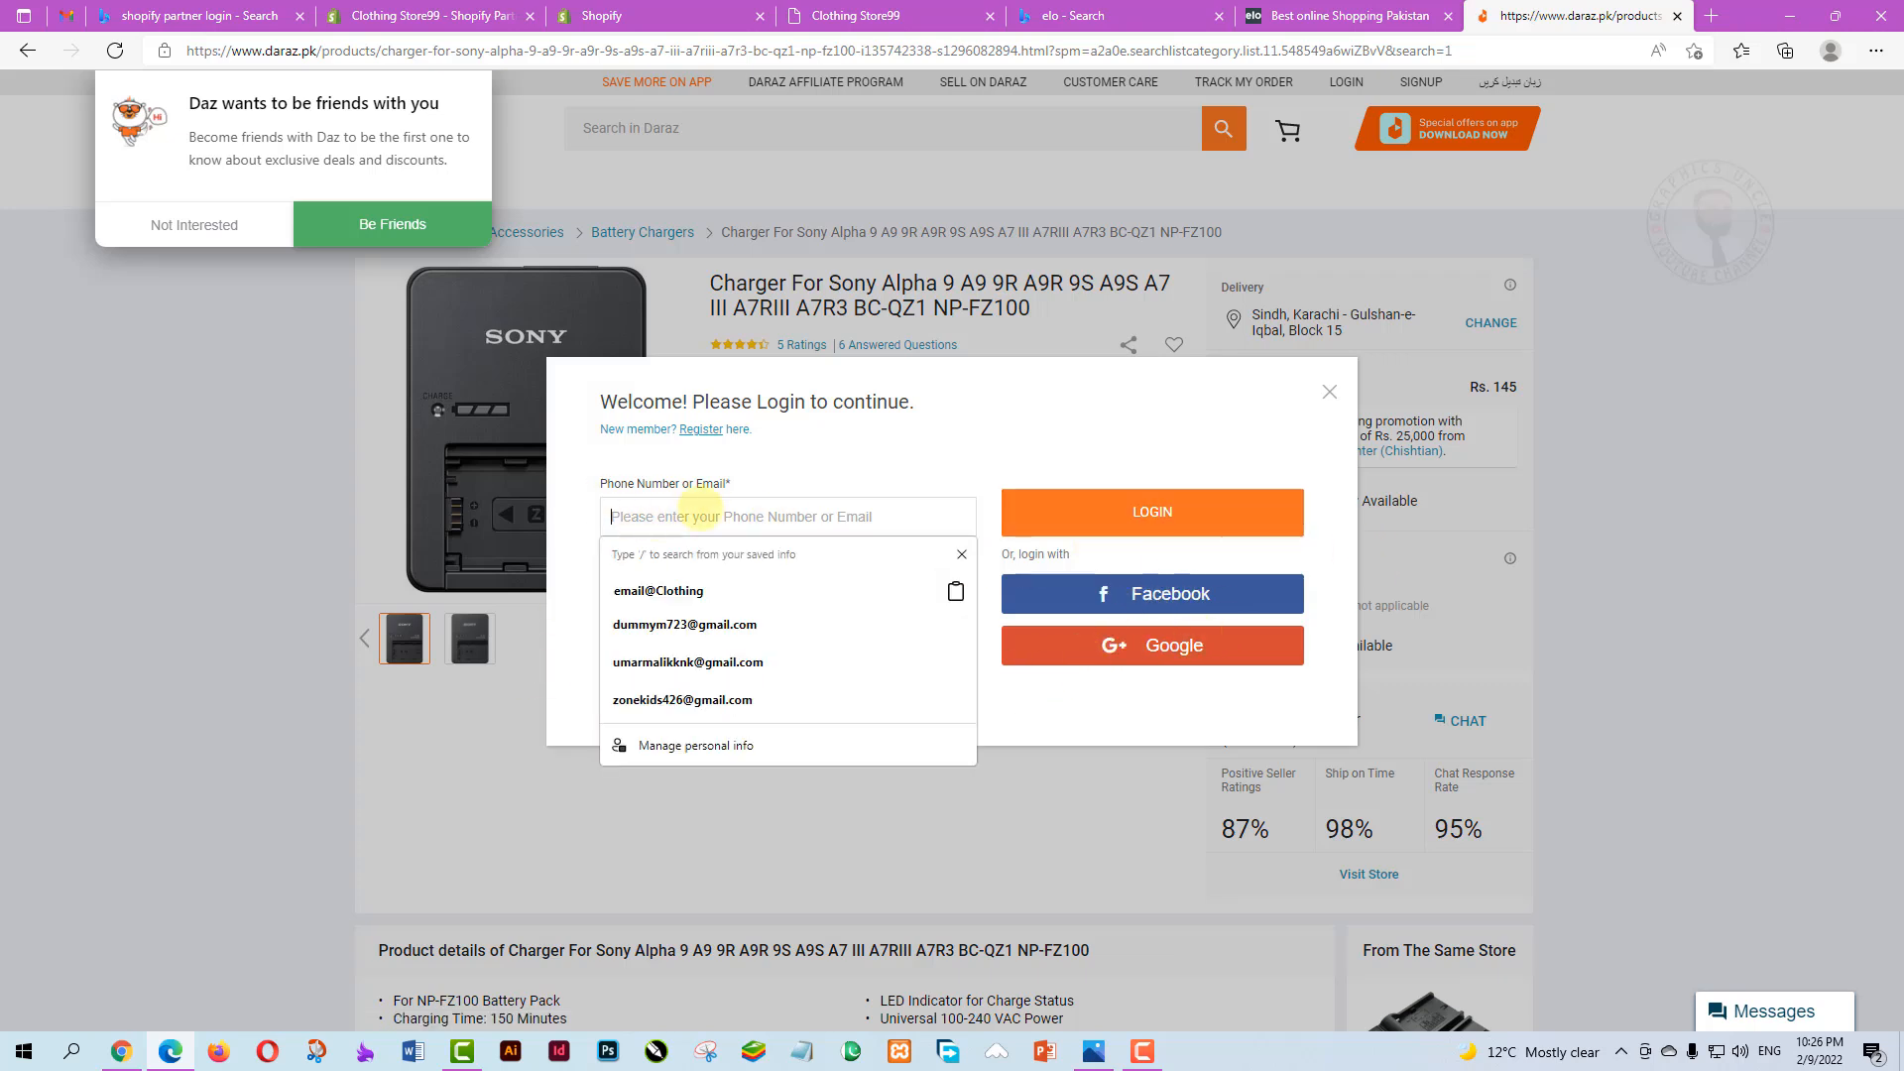
pyautogui.click(689, 486)
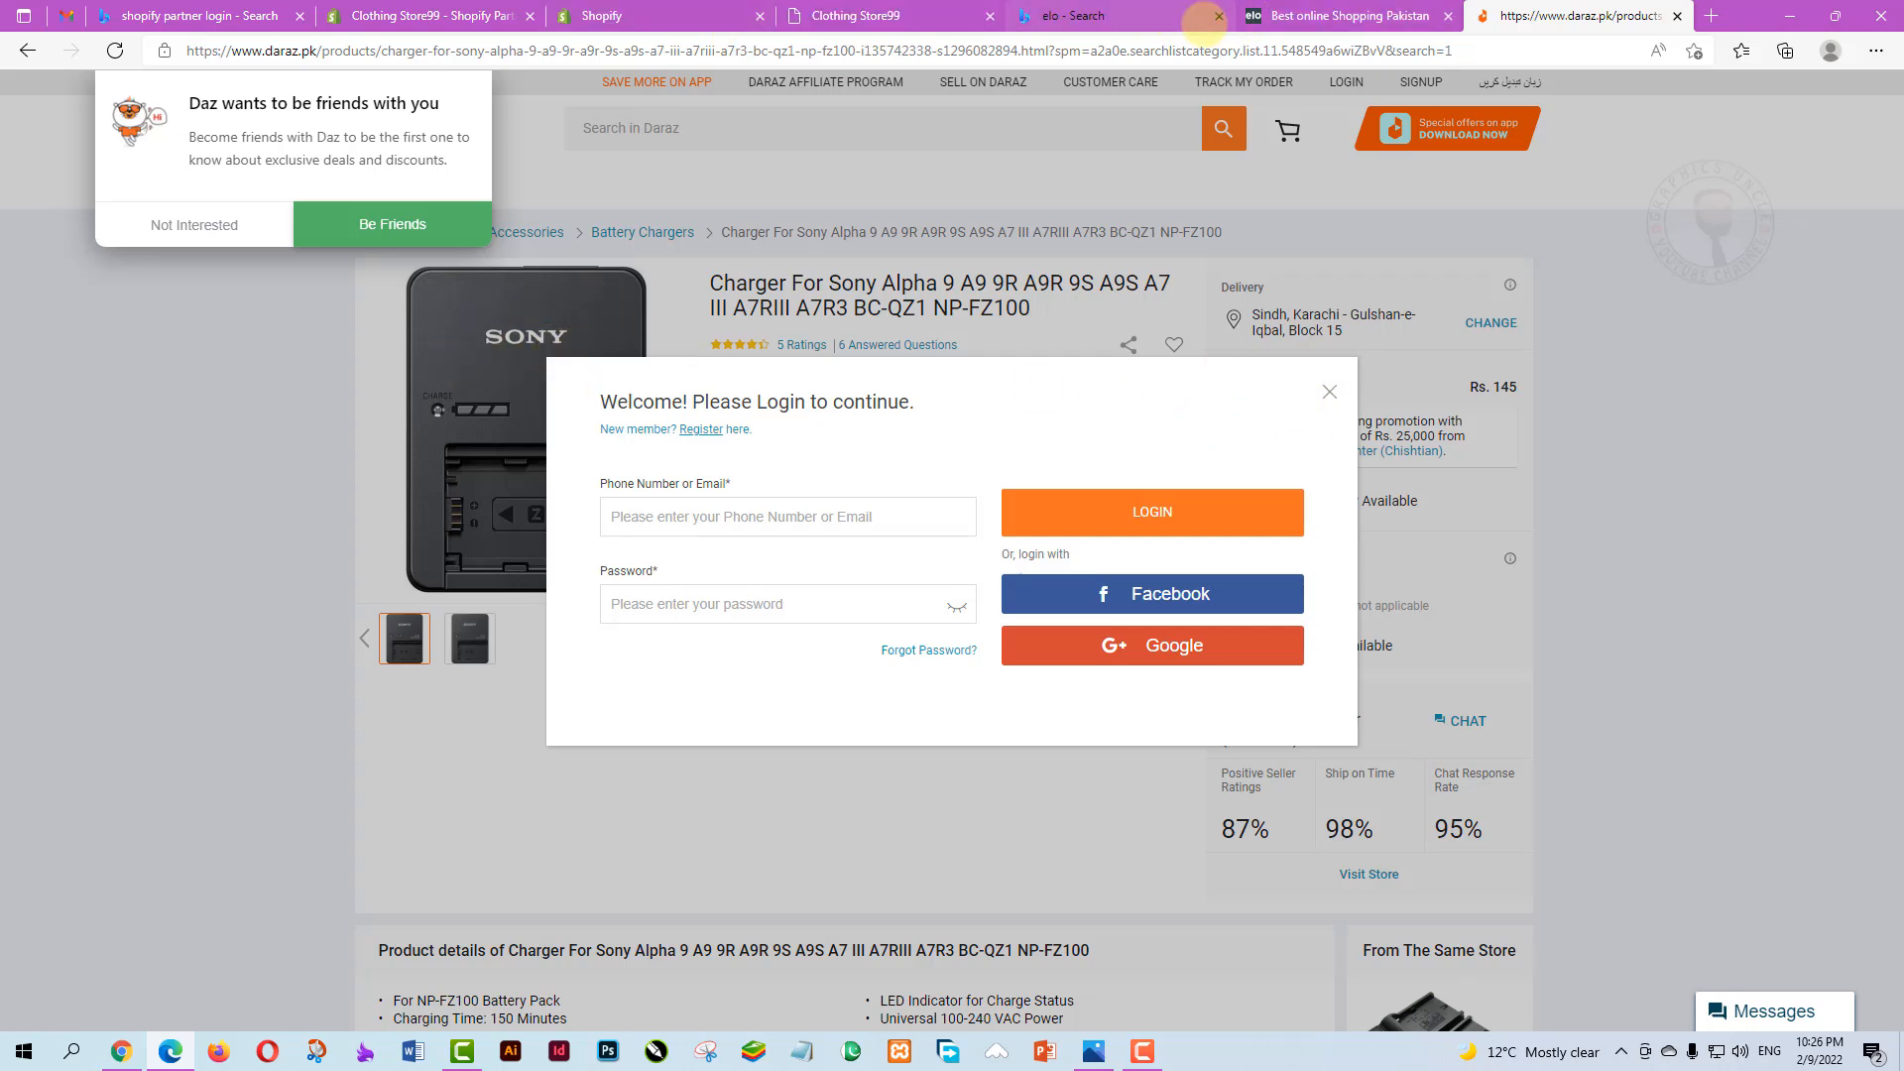
# Browse the products on the elo store homepage, then return to Shopify's Checkout settings
pyautogui.click(1327, 16)
pyautogui.scroll(-7, 650, 608)
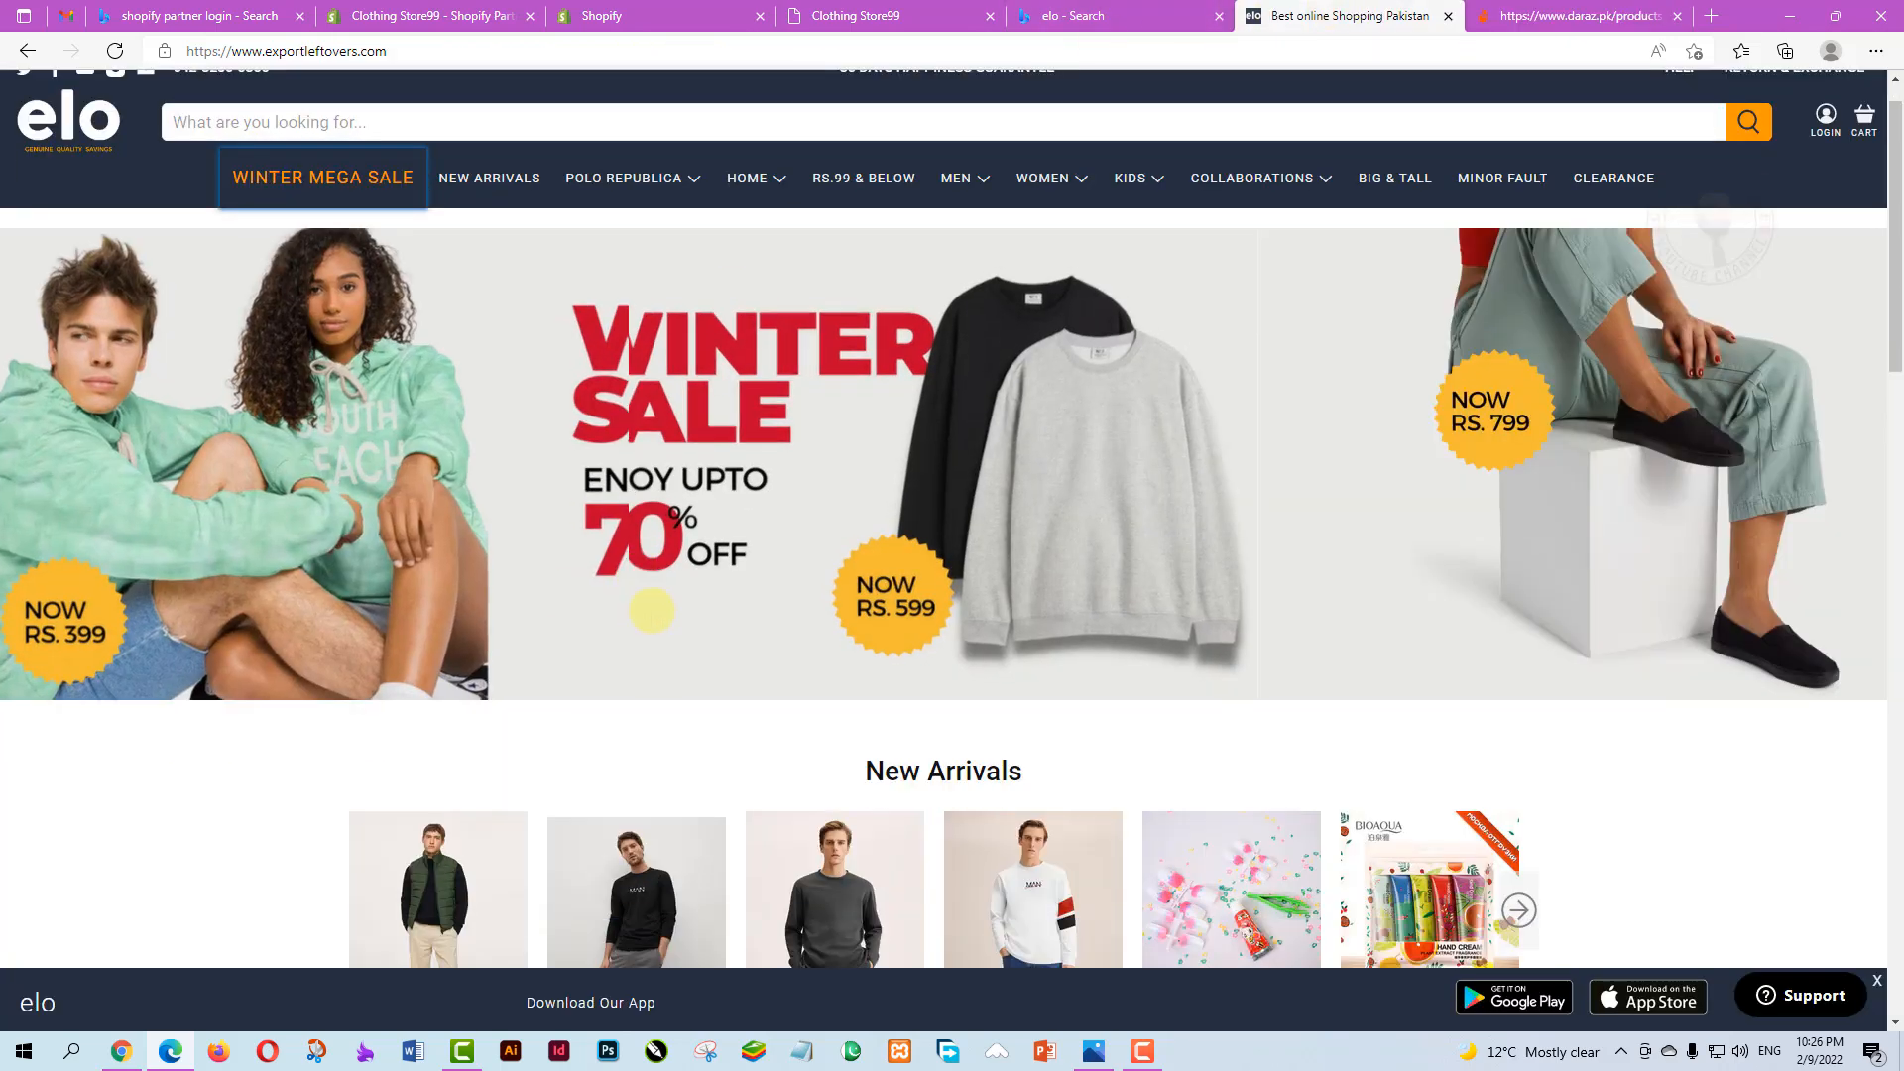
pyautogui.scroll(-3, 742, 623)
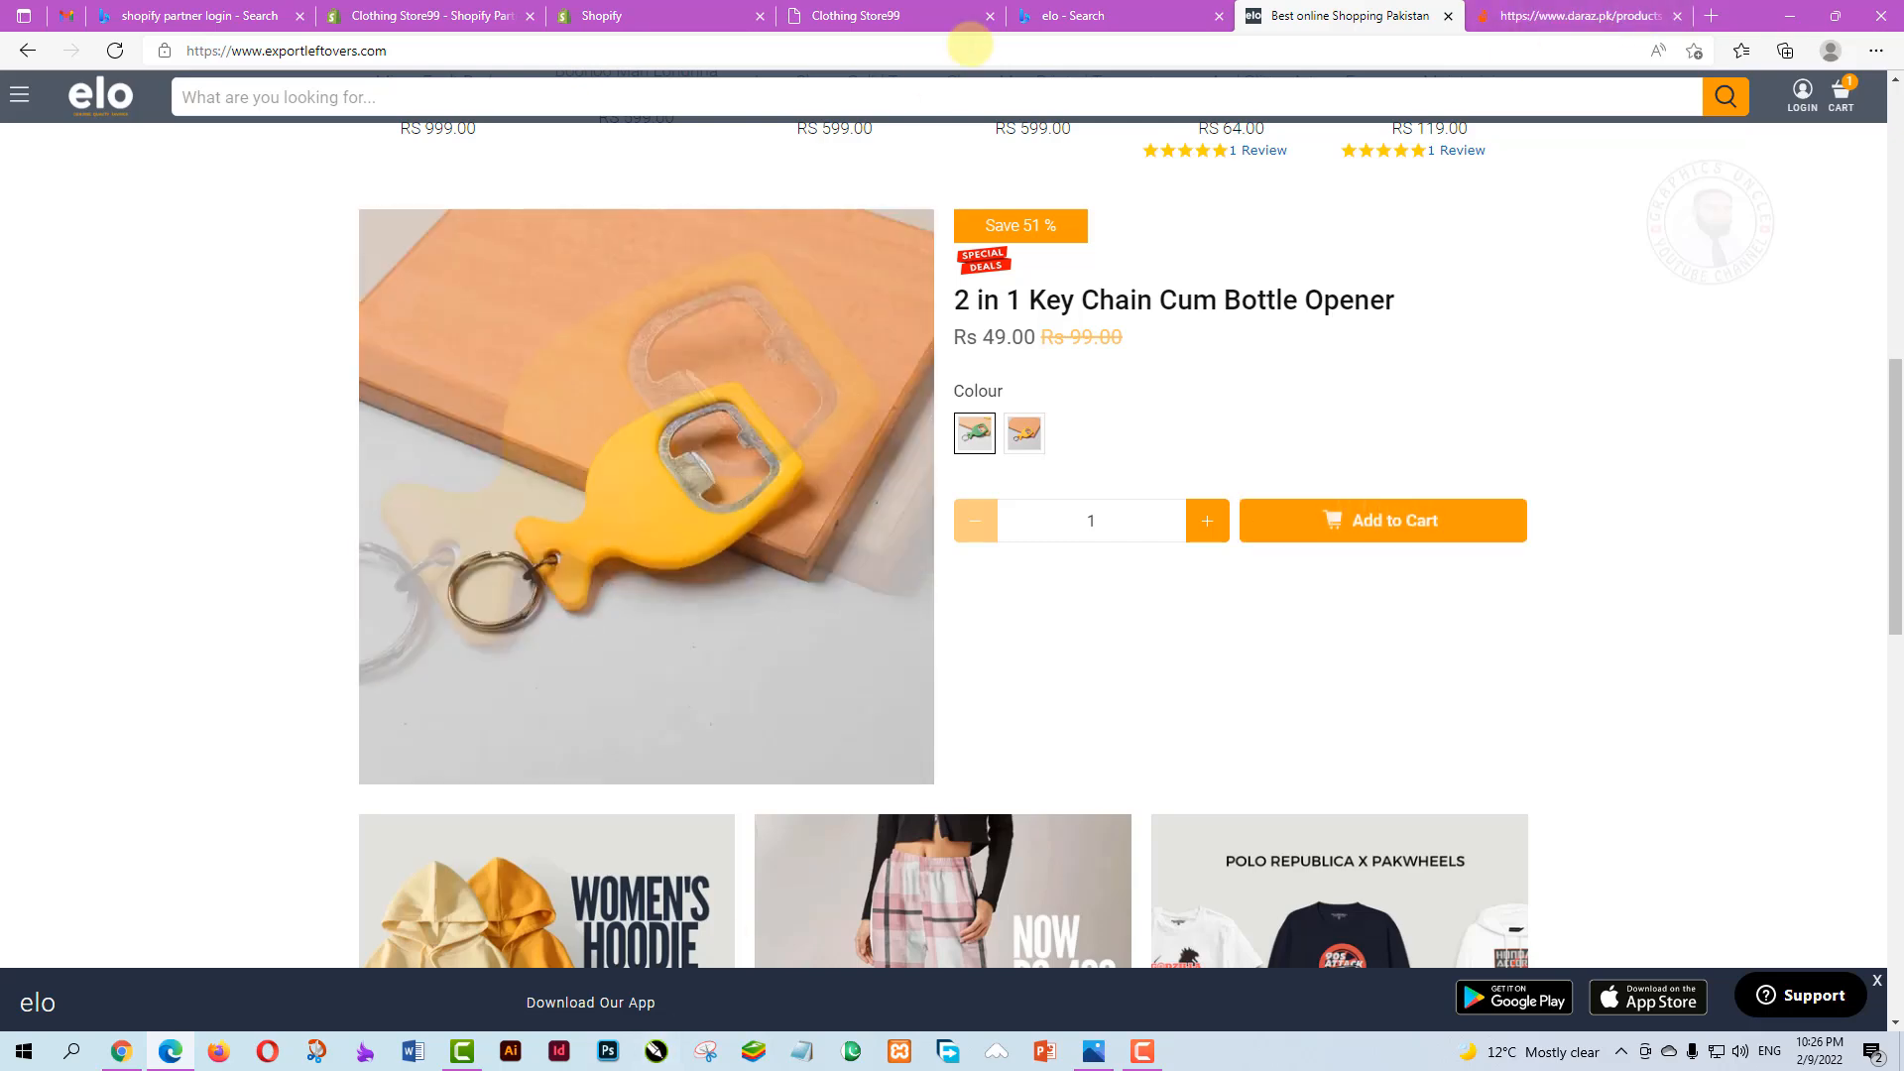
pyautogui.click(607, 16)
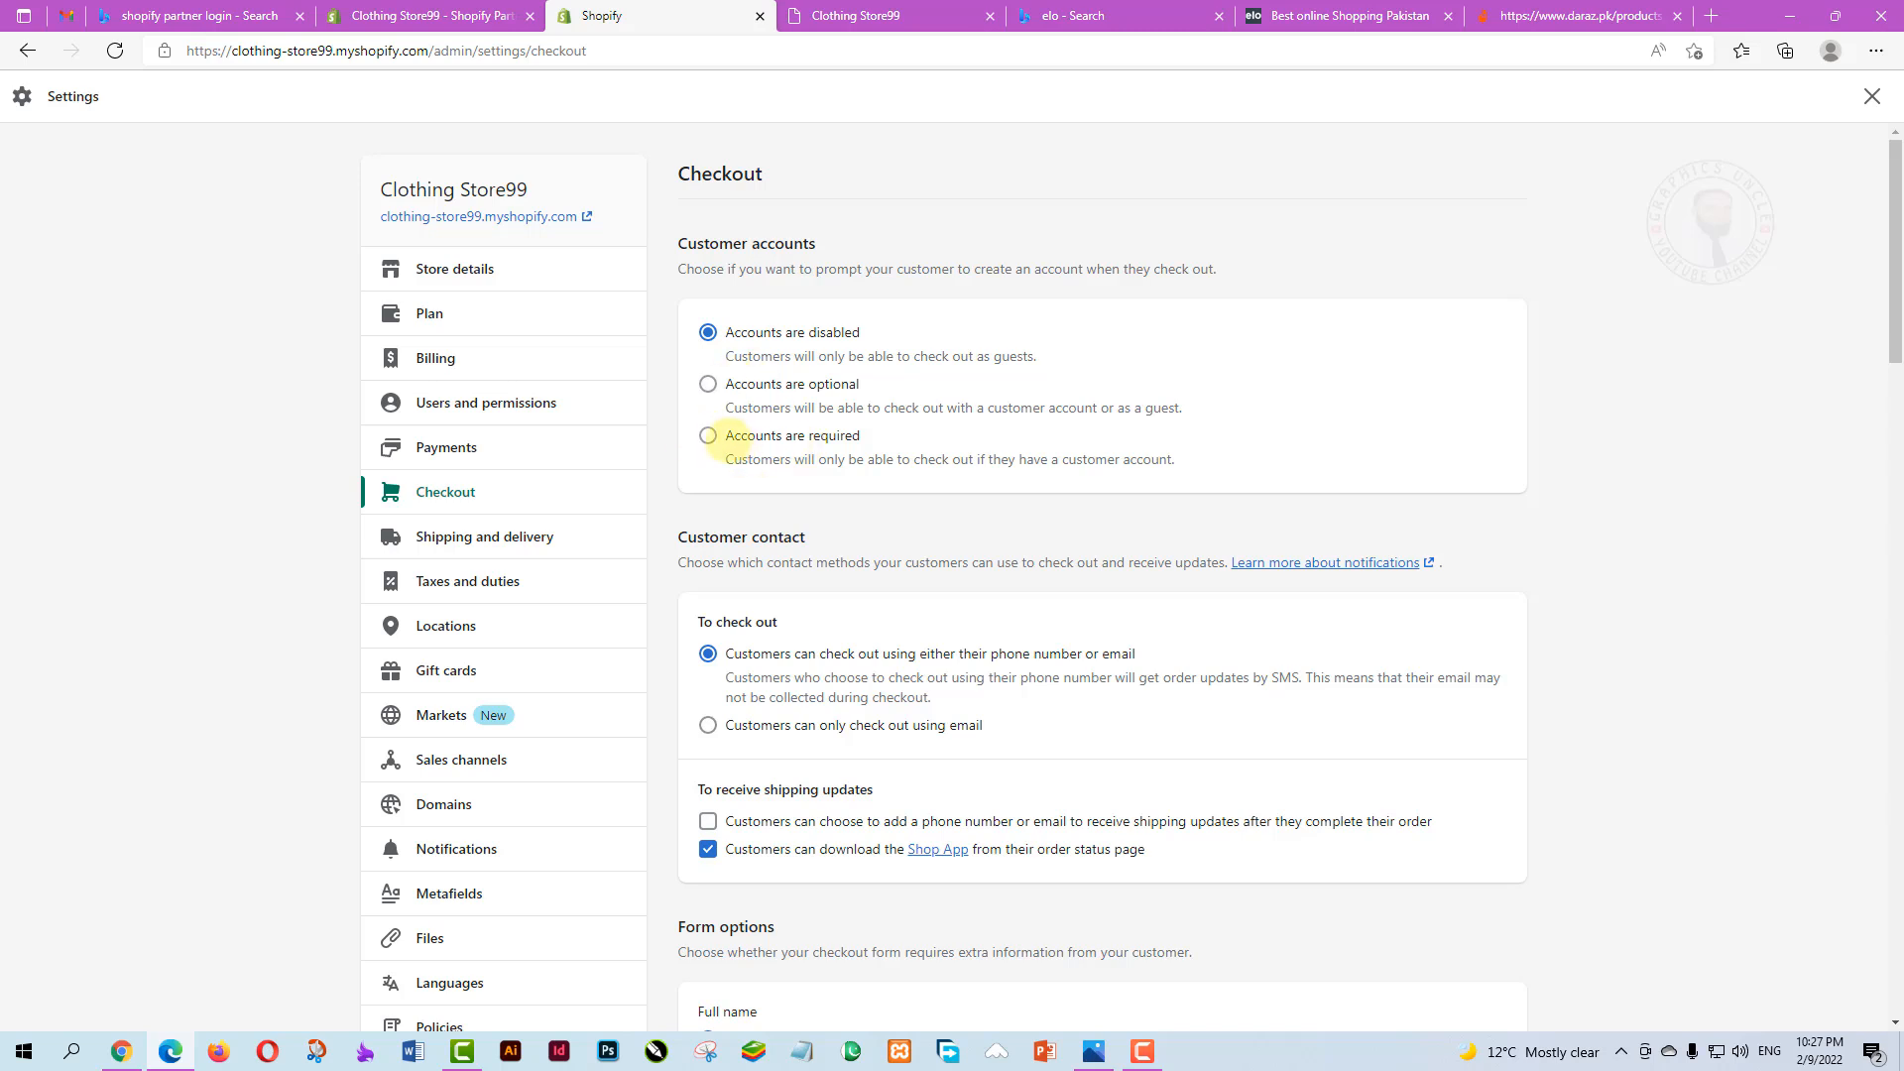
# Require customer accounts, allow checkout by email only, and offer shipping-update sign-up
pyautogui.click(707, 436)
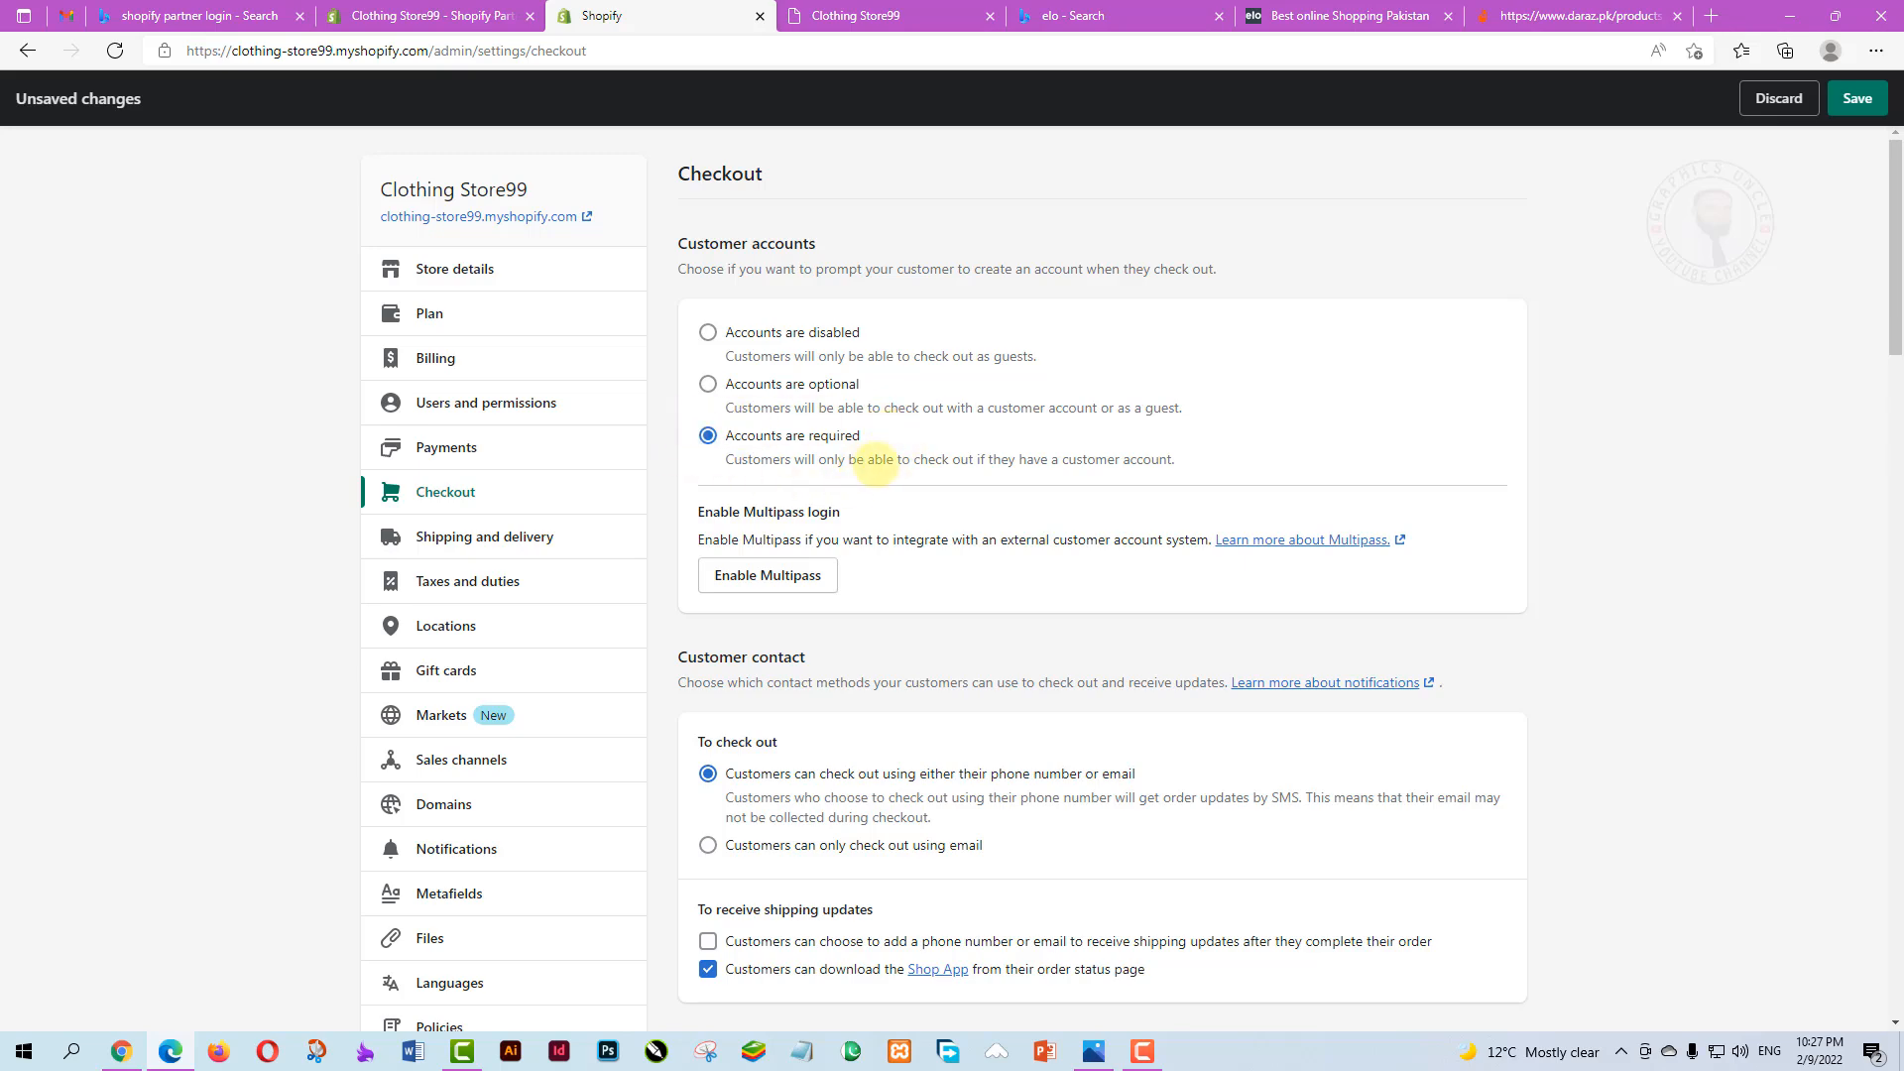
pyautogui.scroll(-4, 1048, 485)
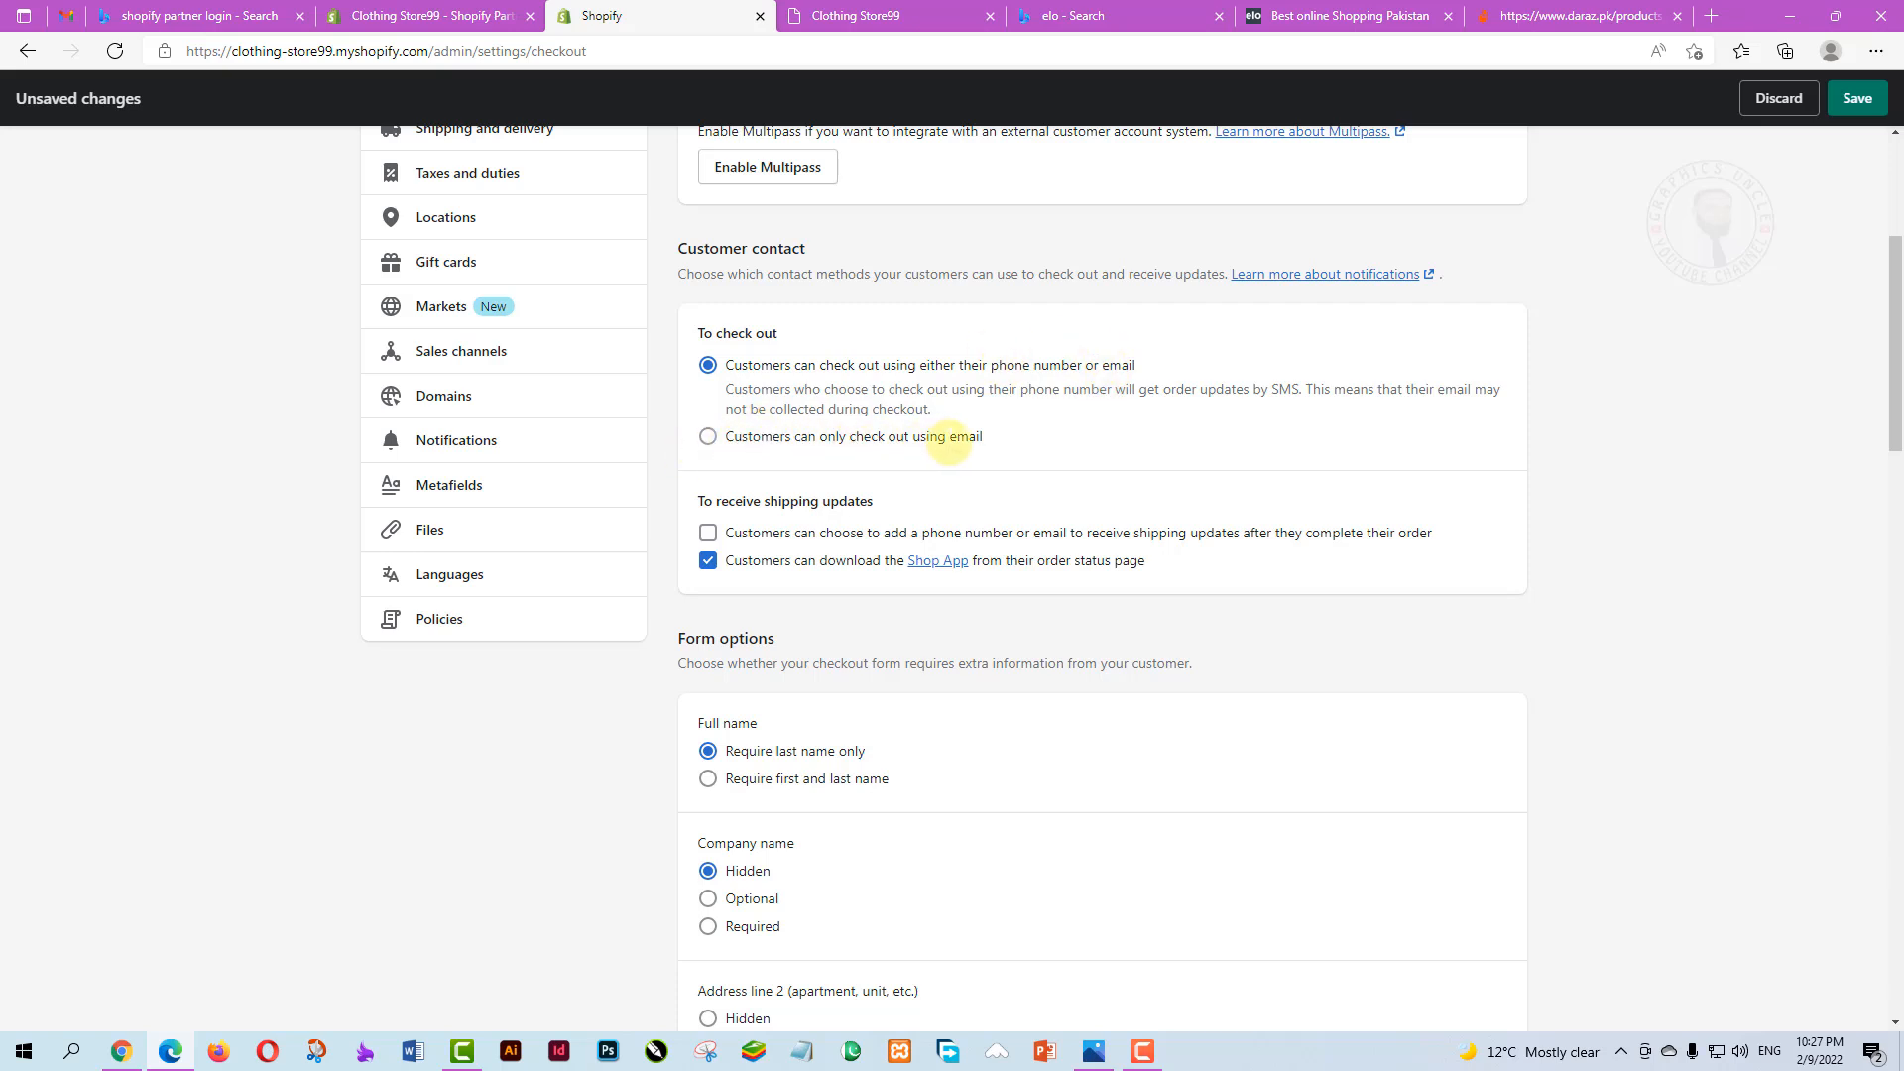
pyautogui.click(707, 436)
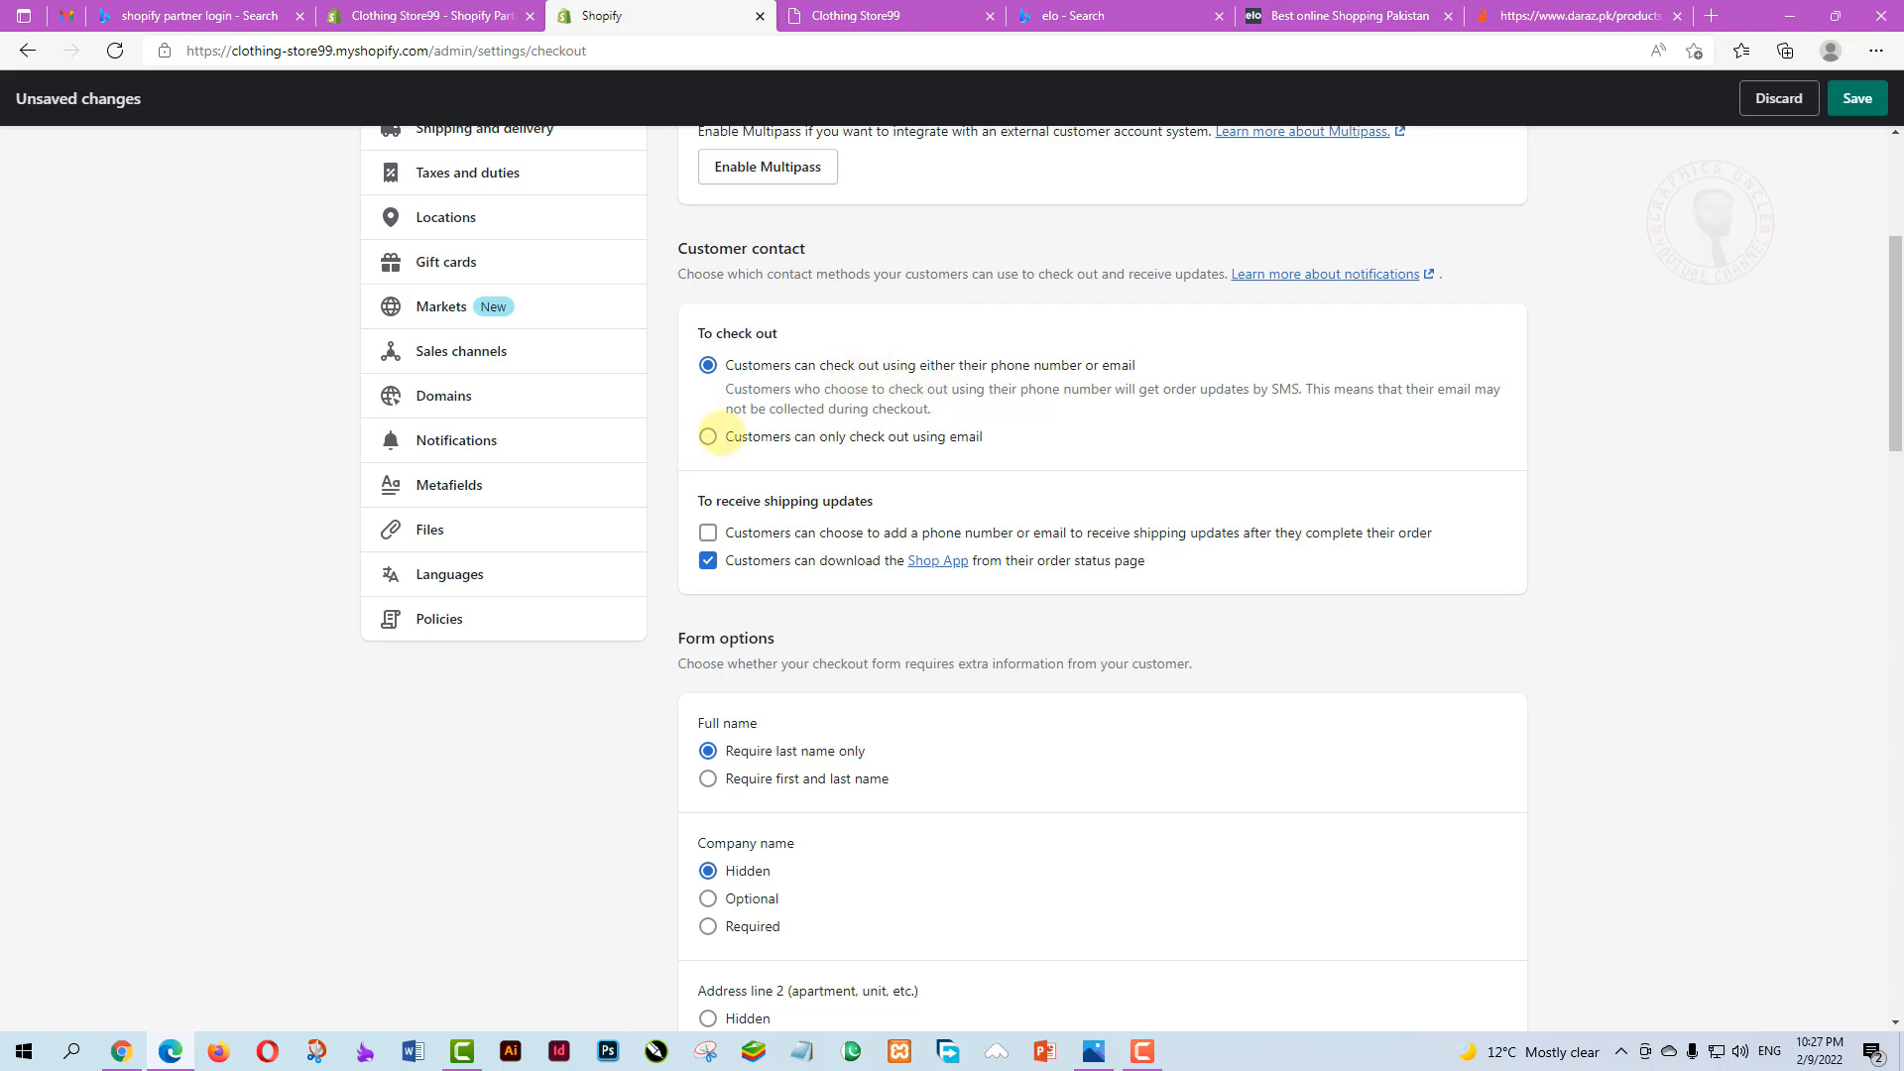
pyautogui.click(707, 436)
pyautogui.scroll(-2, 871, 476)
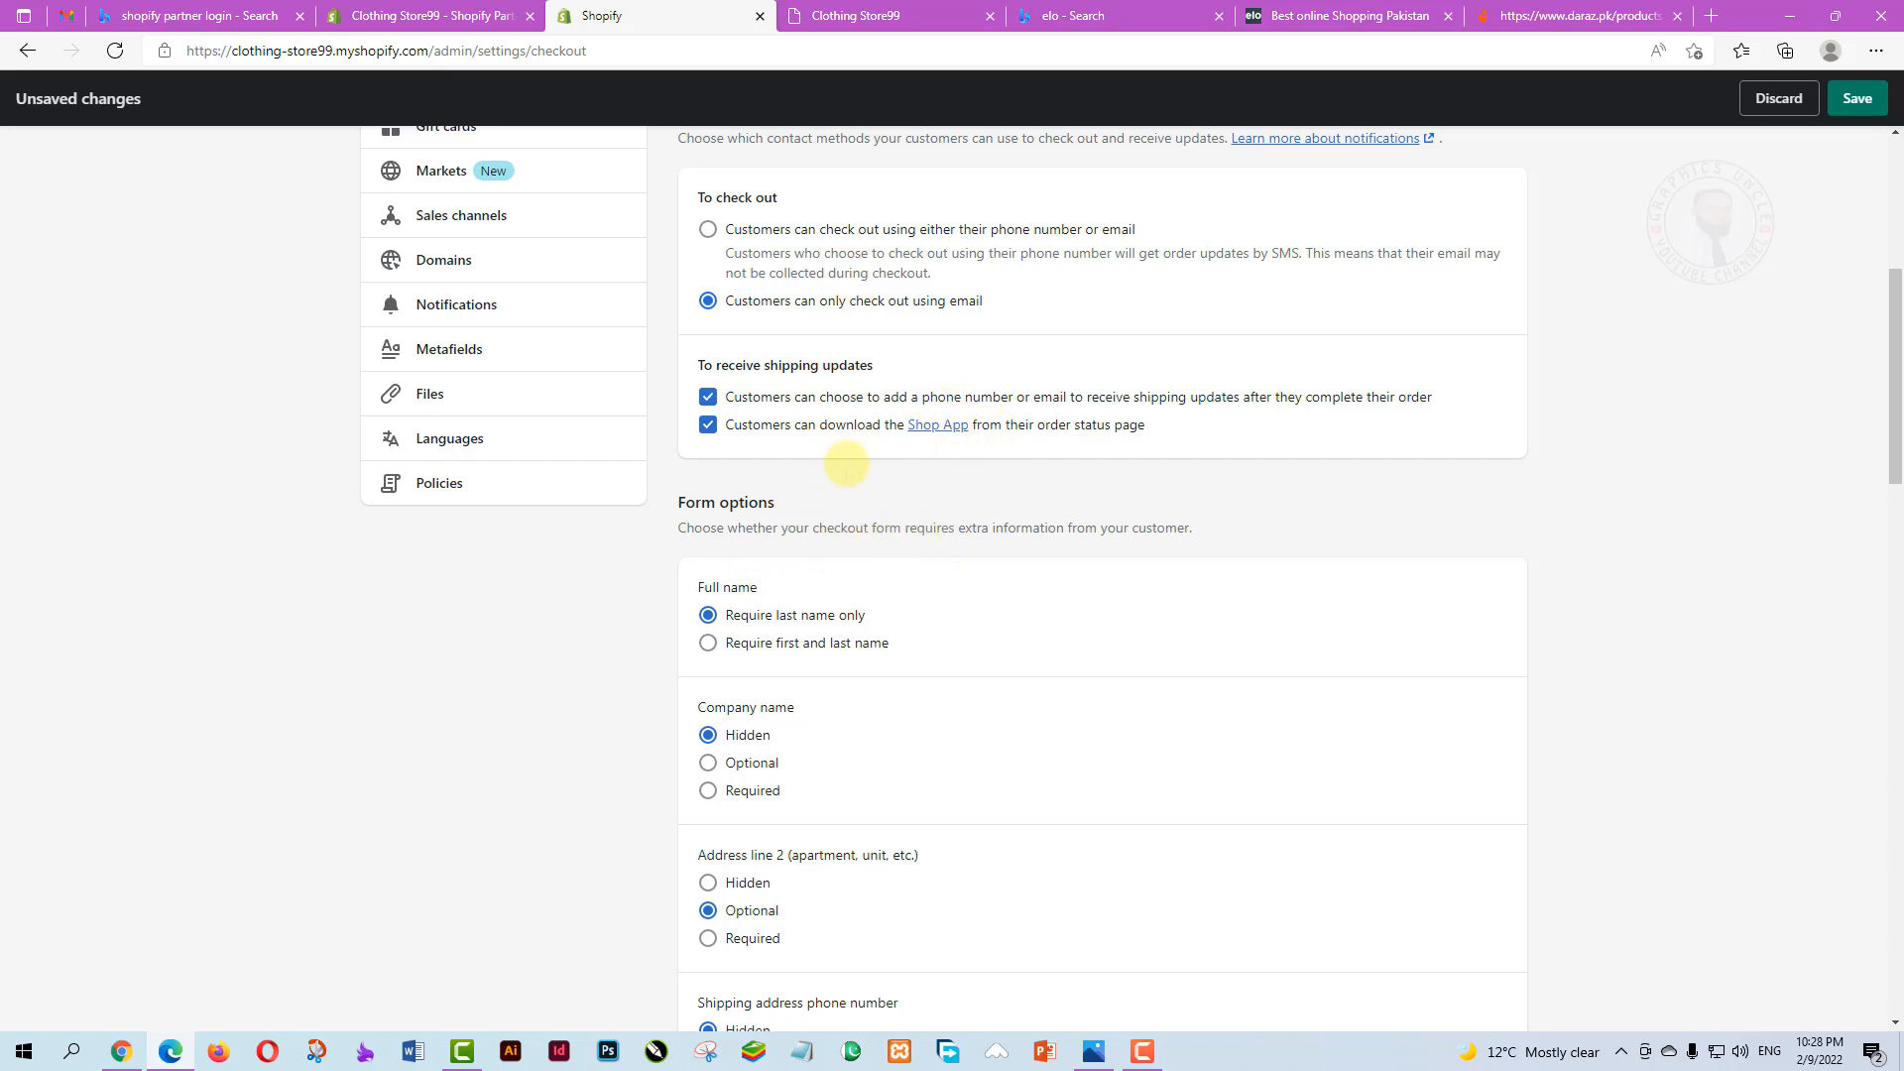
# Require first and last name and make the shipping address phone number Required
pyautogui.scroll(-2, 829, 514)
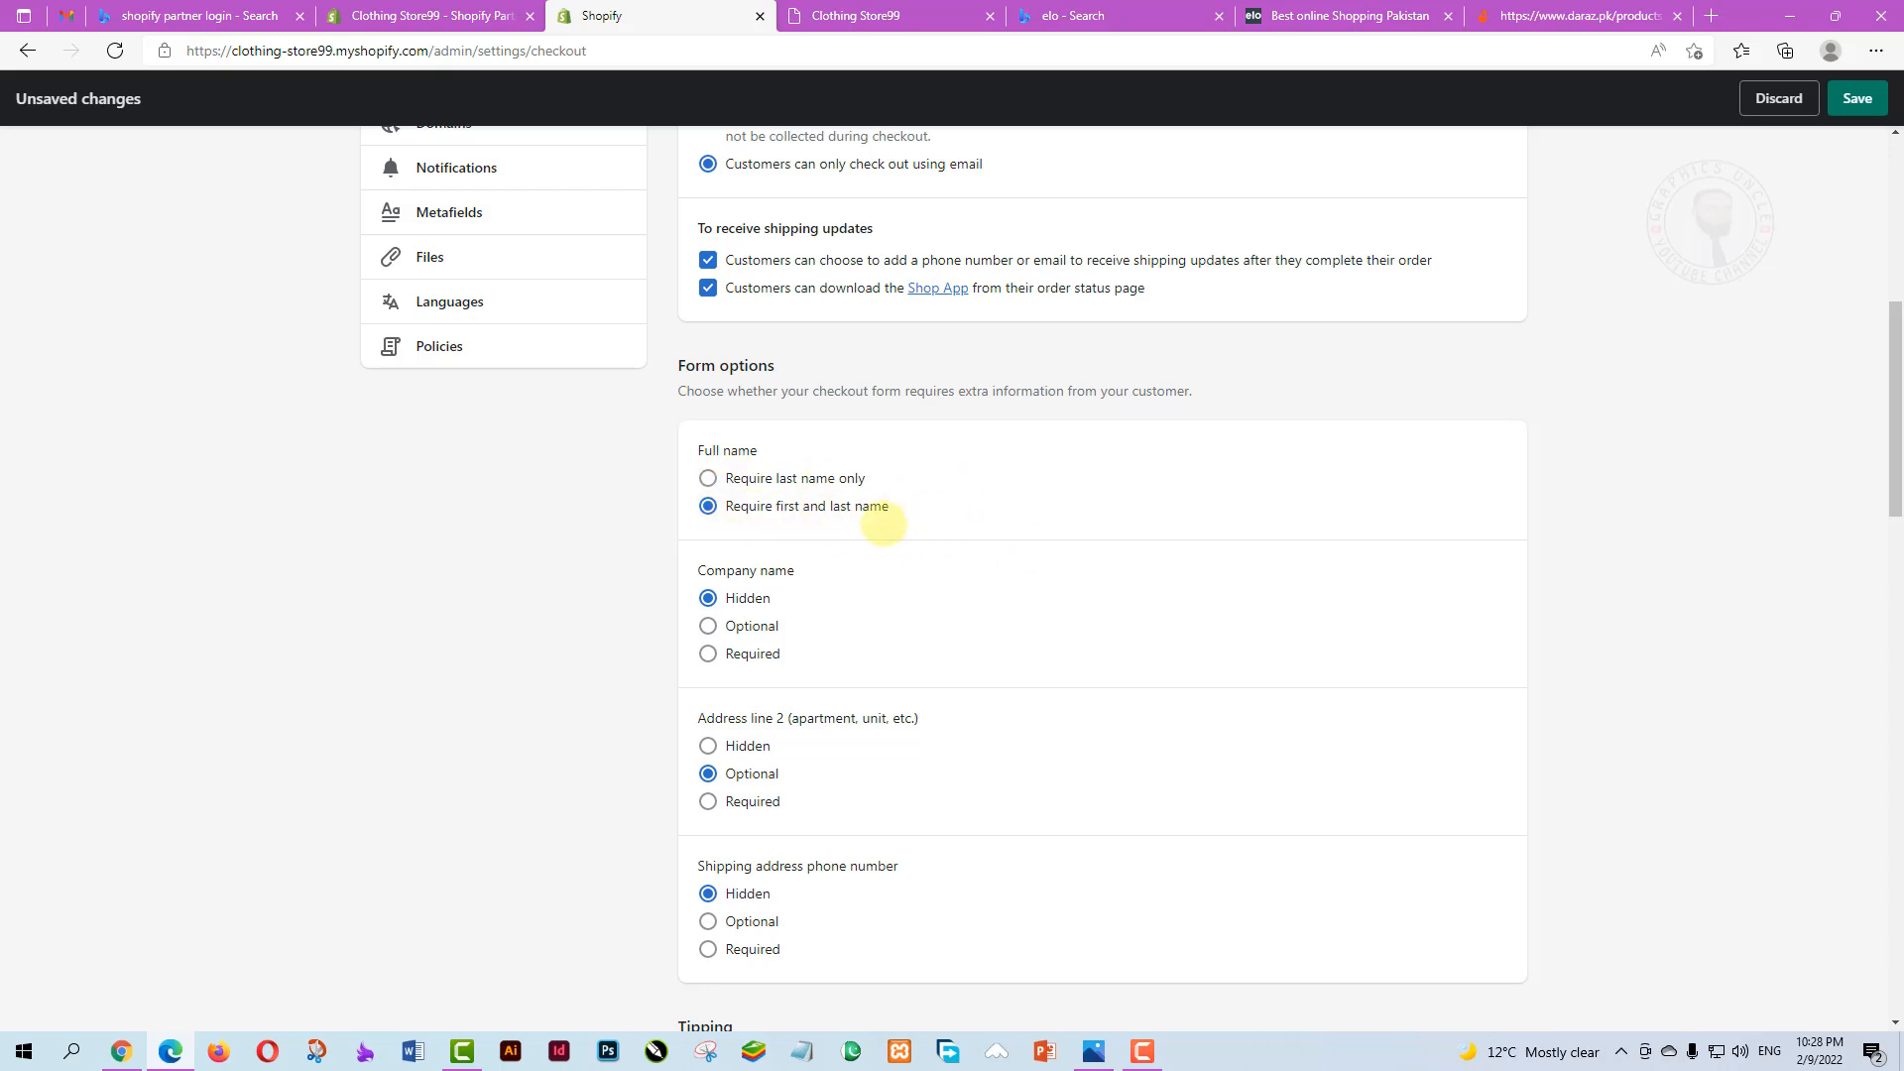
pyautogui.scroll(-1, 777, 680)
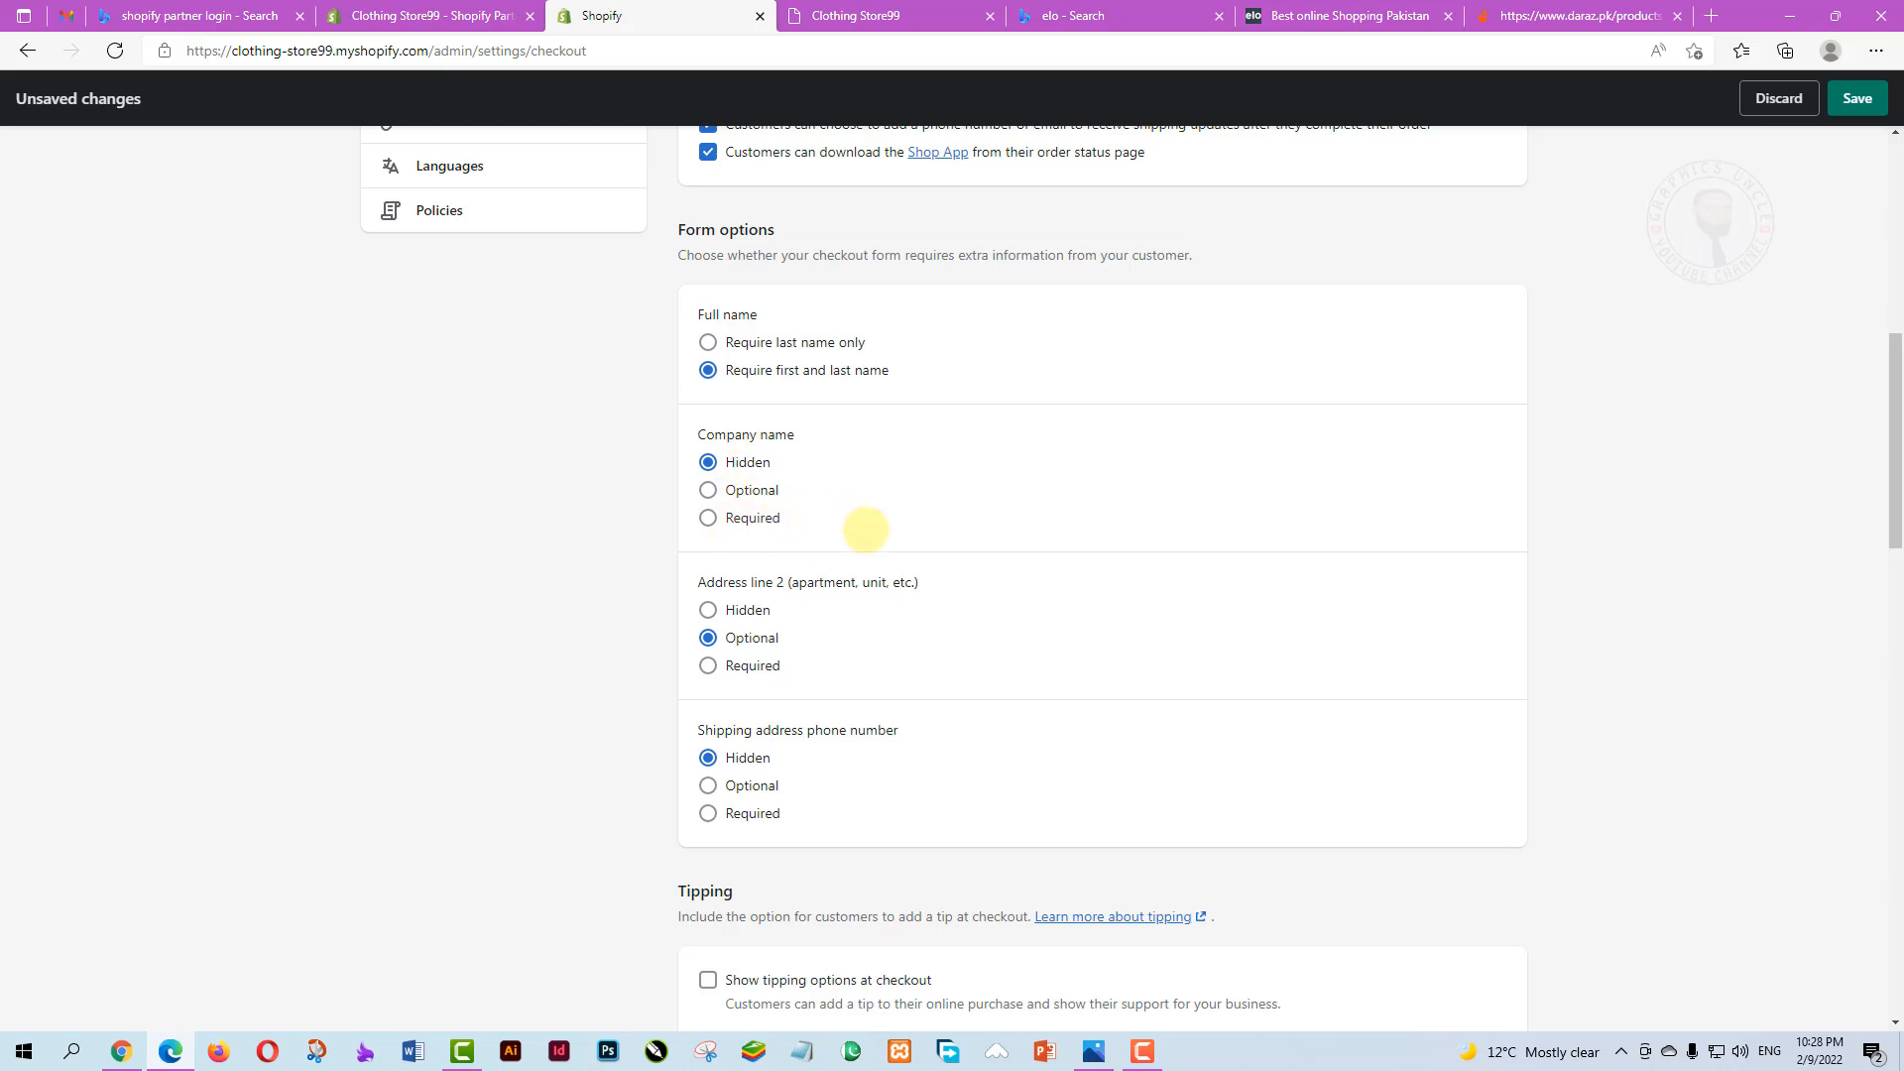
pyautogui.scroll(-1, 872, 520)
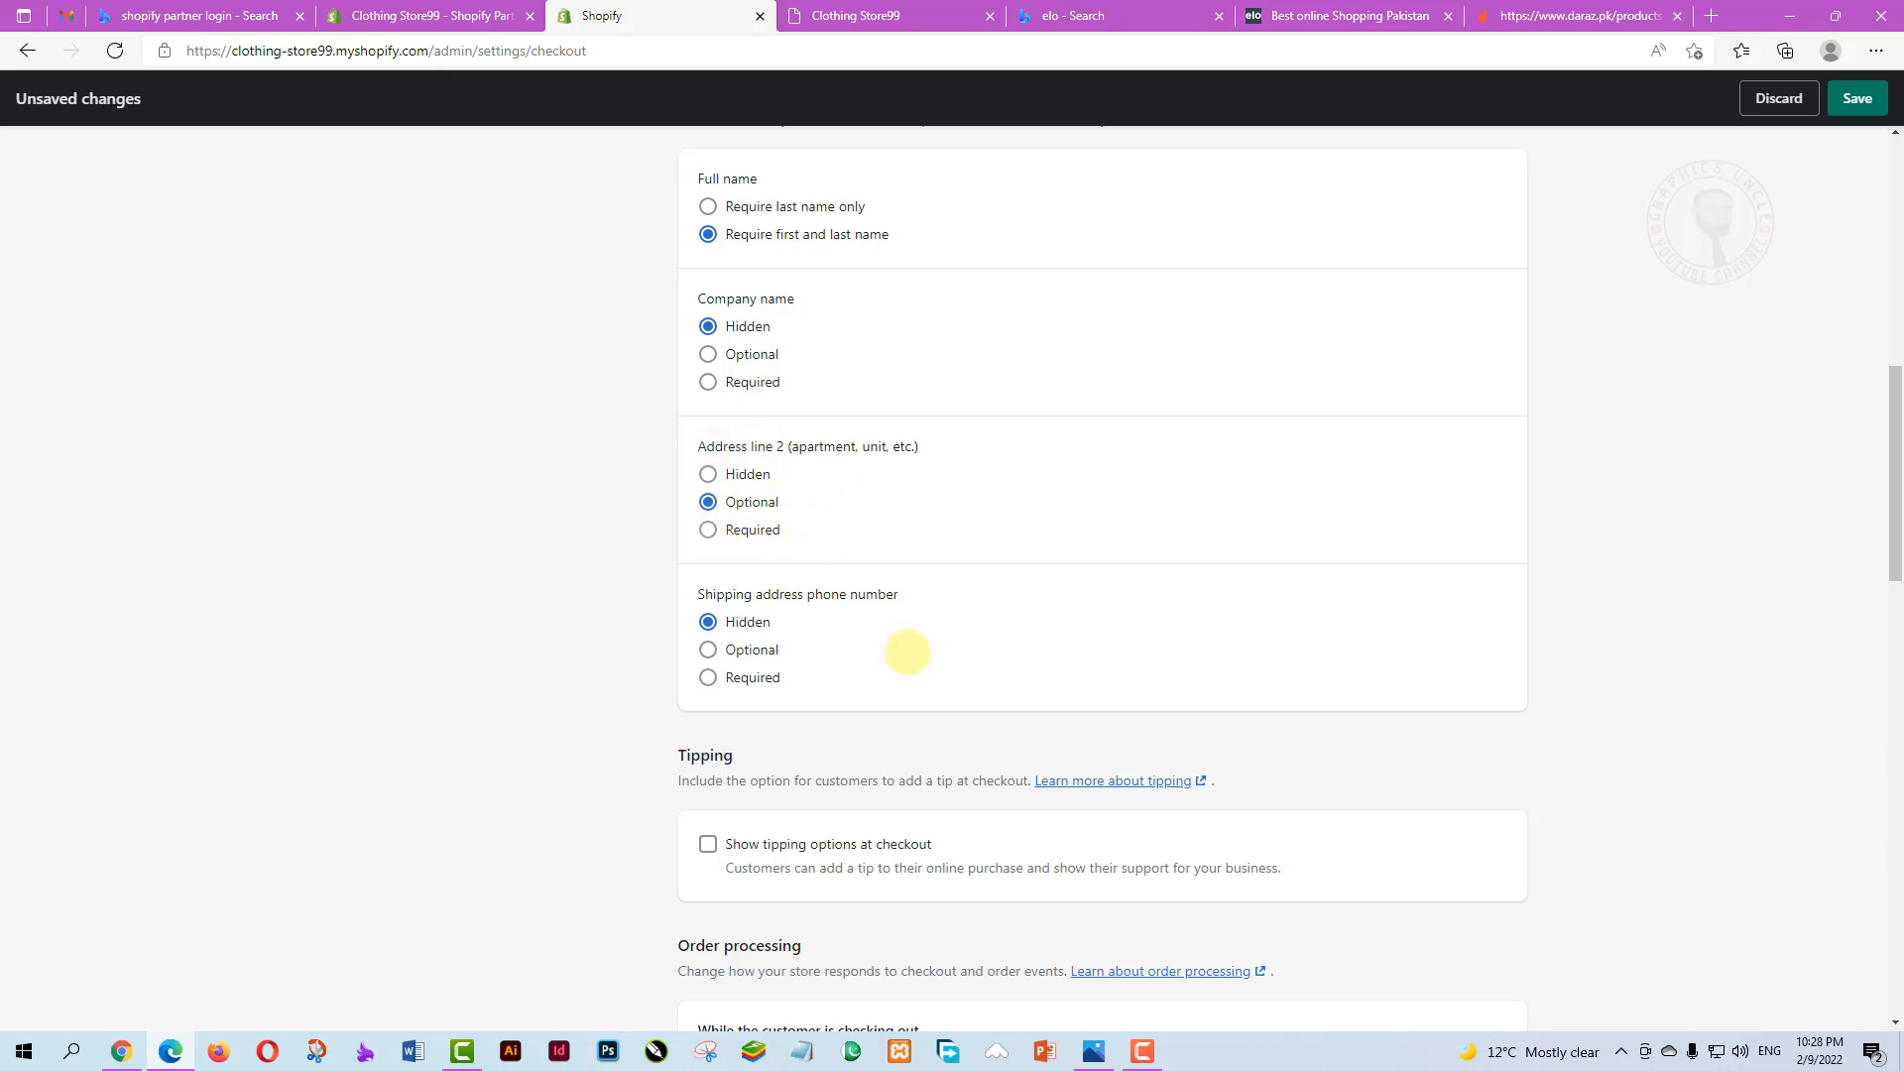
pyautogui.scroll(-1, 892, 635)
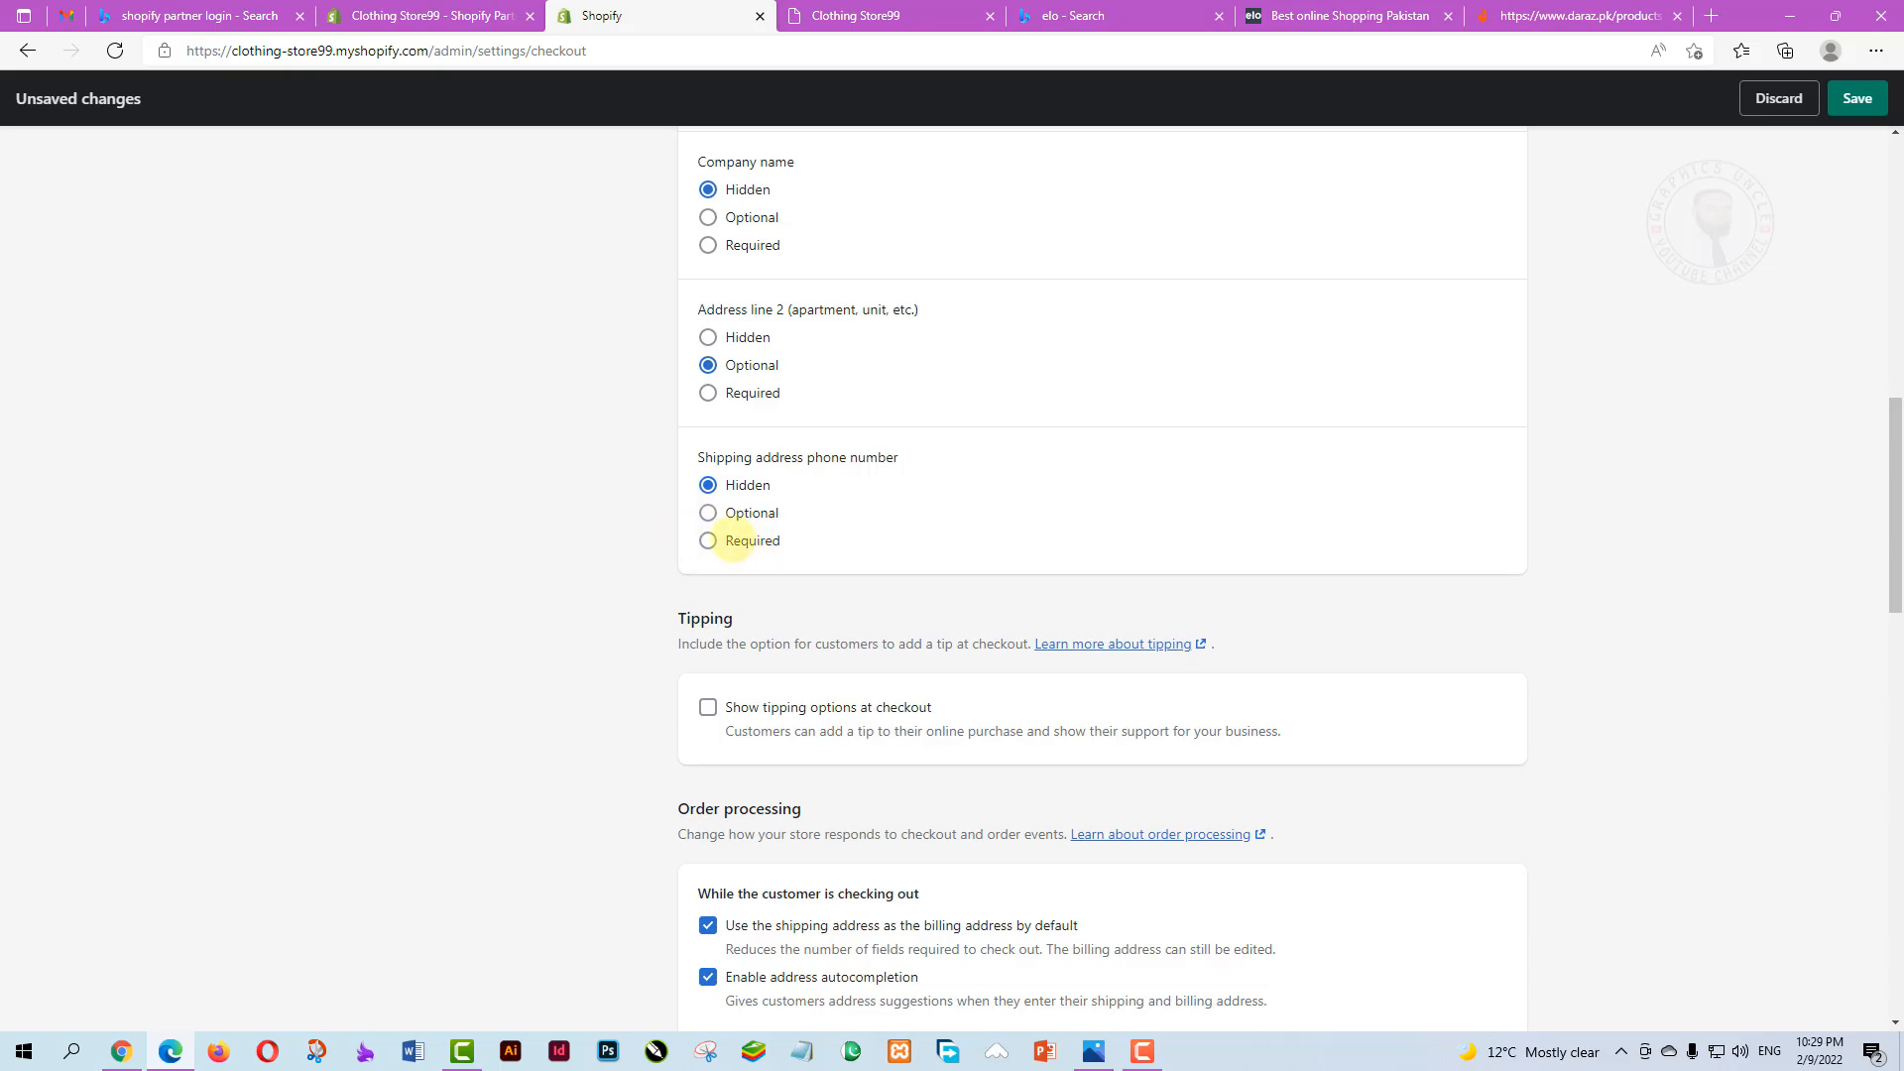
pyautogui.click(835, 539)
pyautogui.scroll(-4, 952, 575)
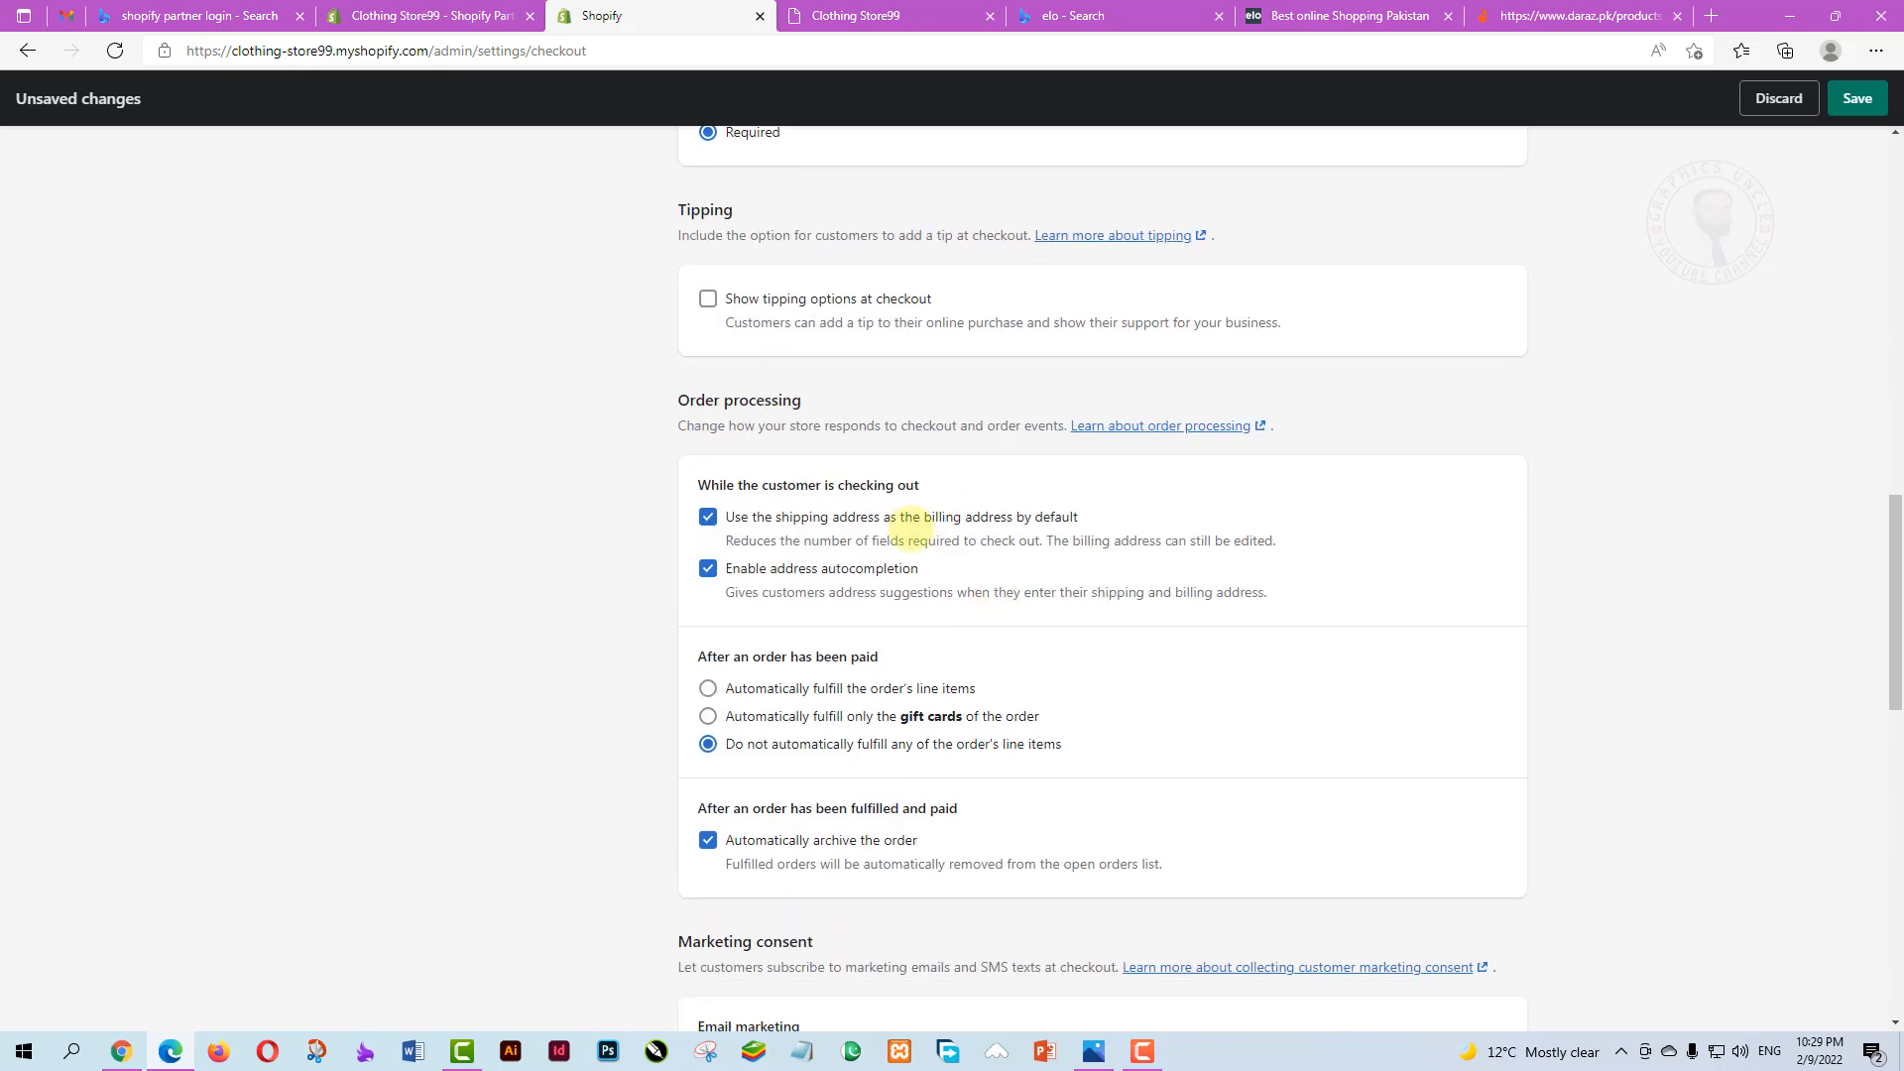
pyautogui.scroll(1, 883, 500)
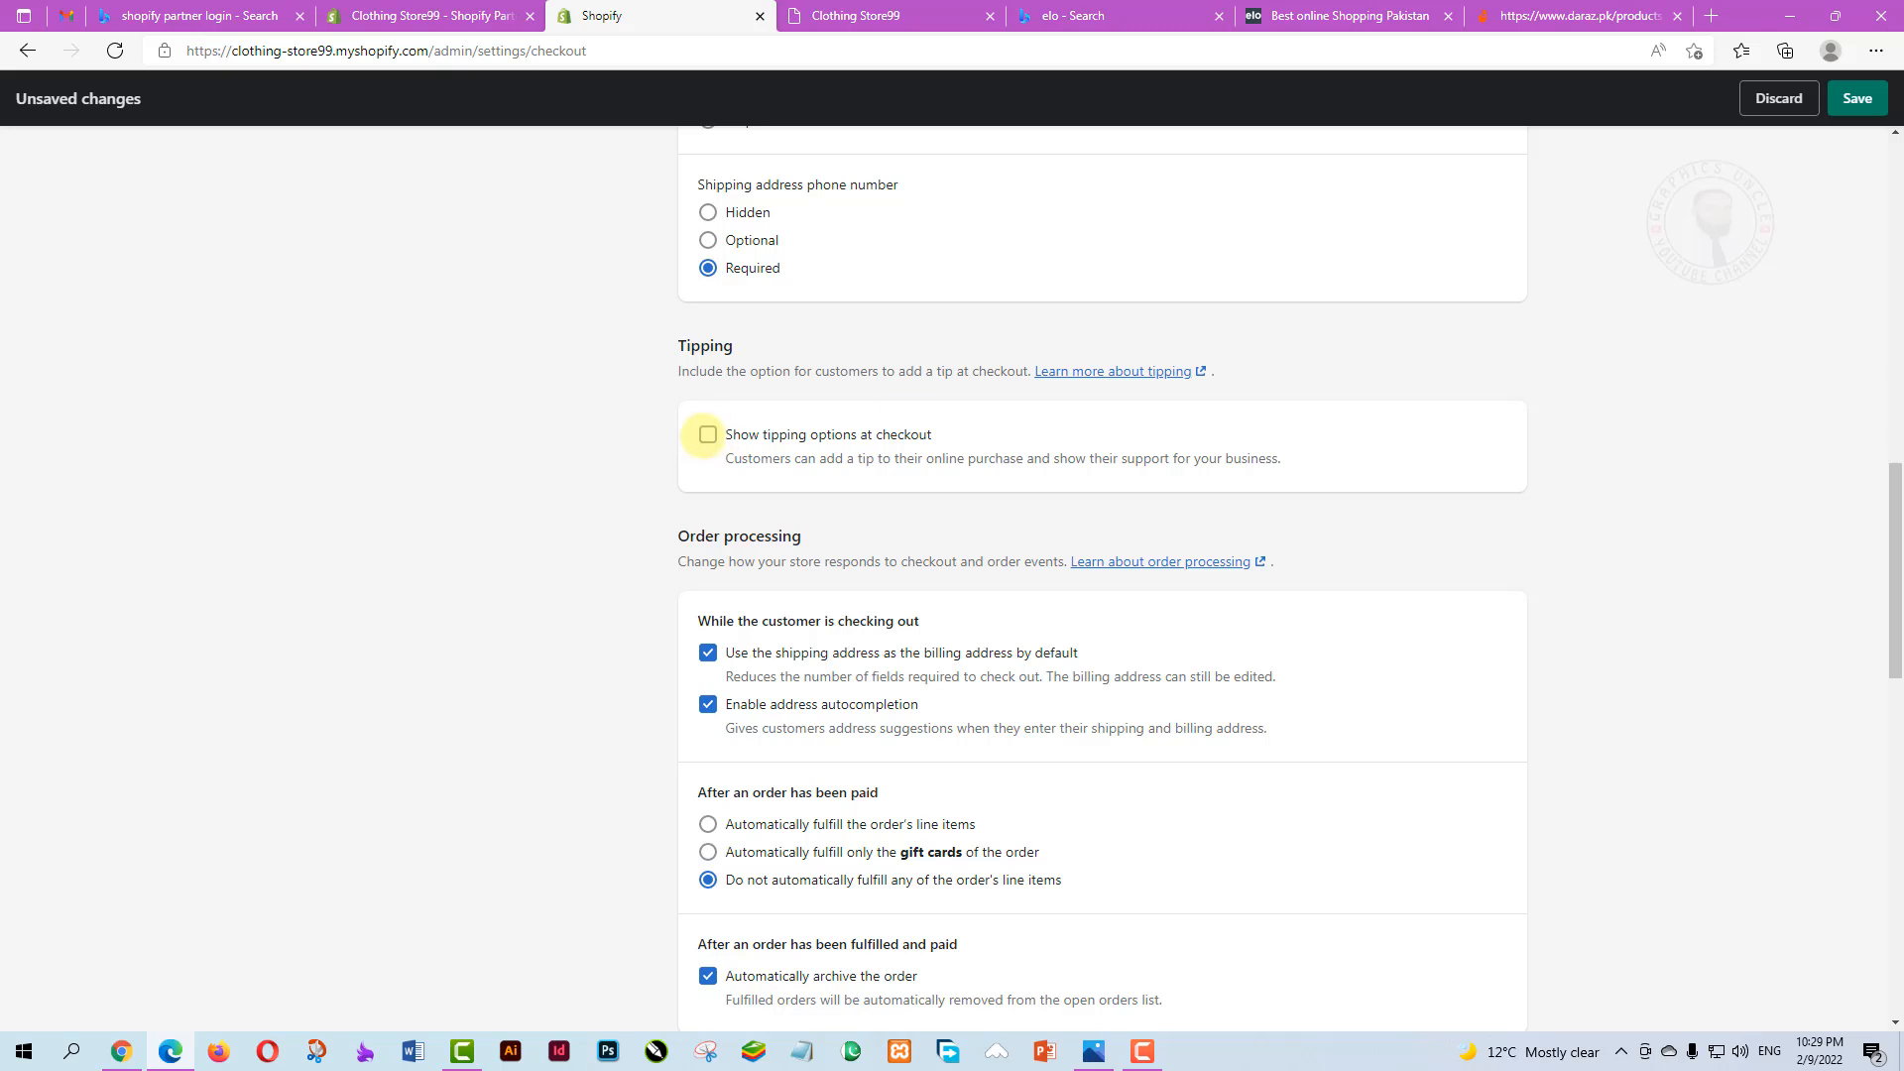
pyautogui.click(708, 434)
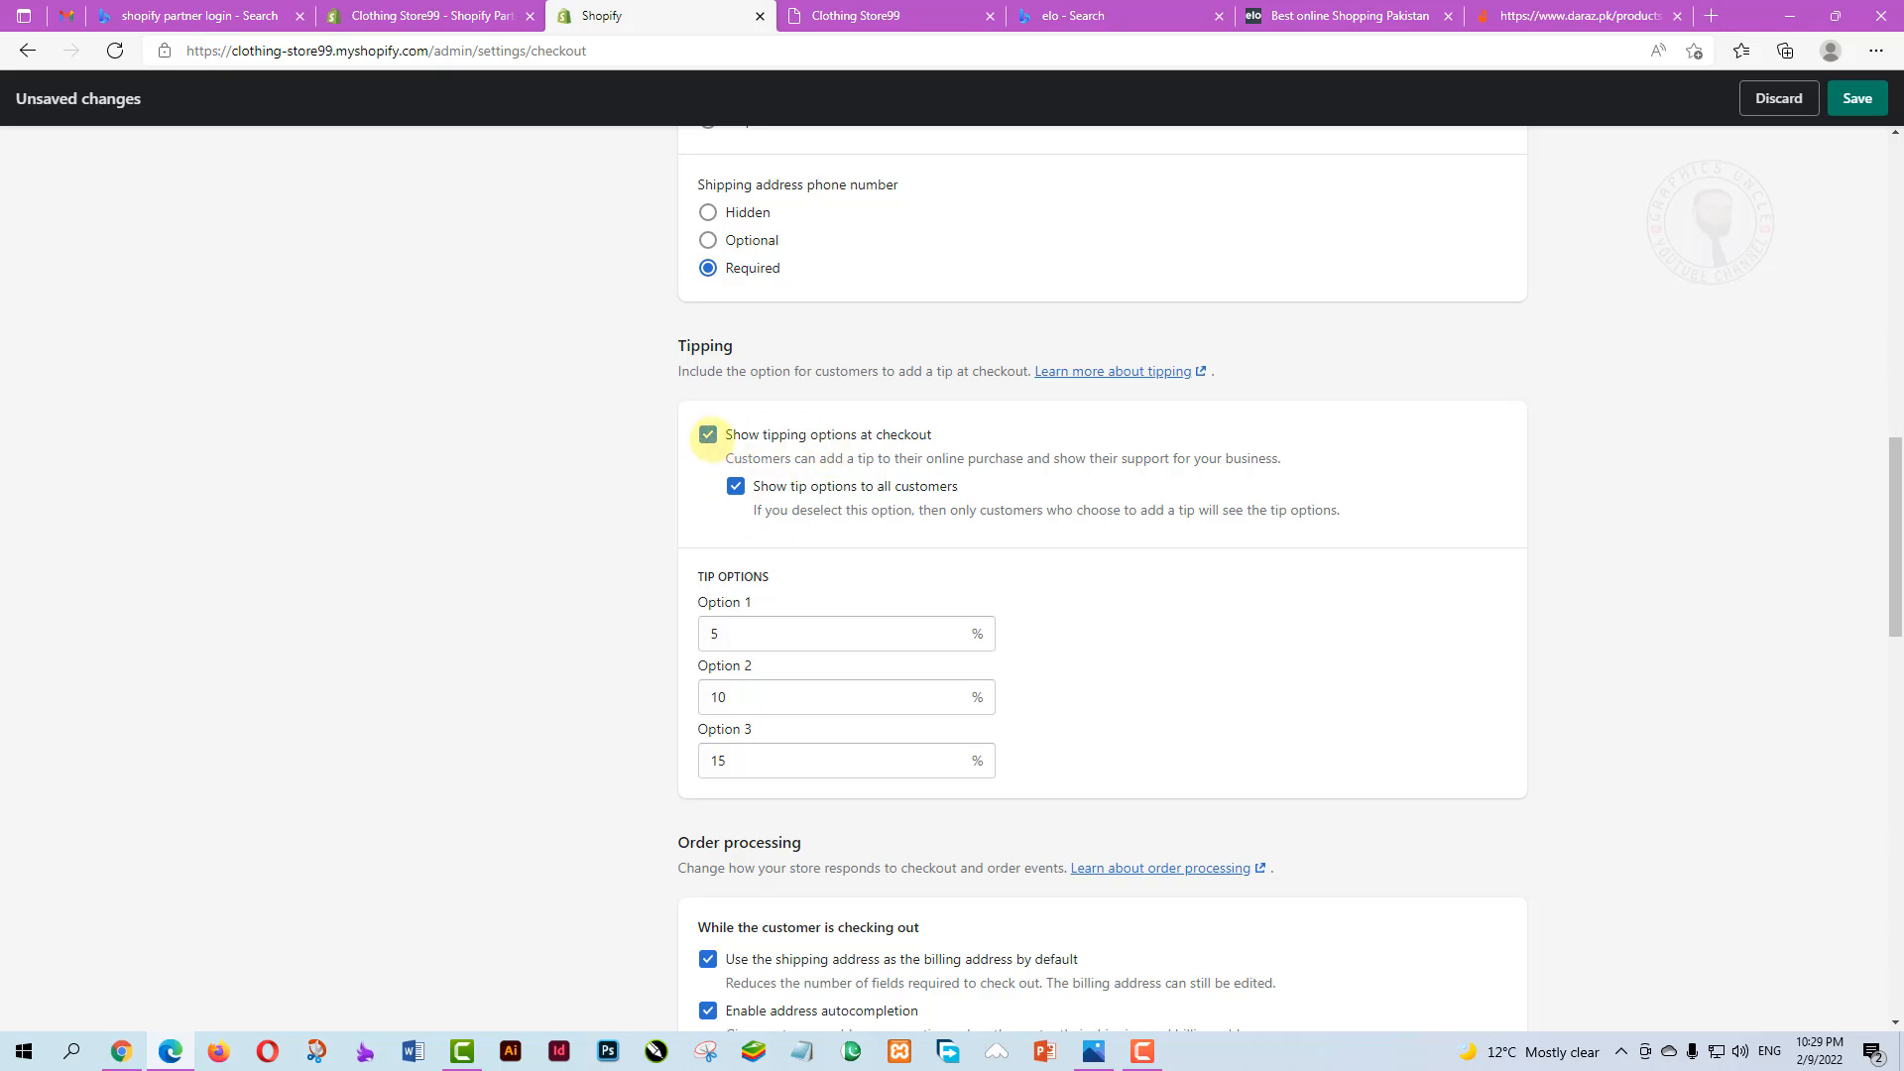
pyautogui.click(708, 435)
pyautogui.scroll(-1, 783, 543)
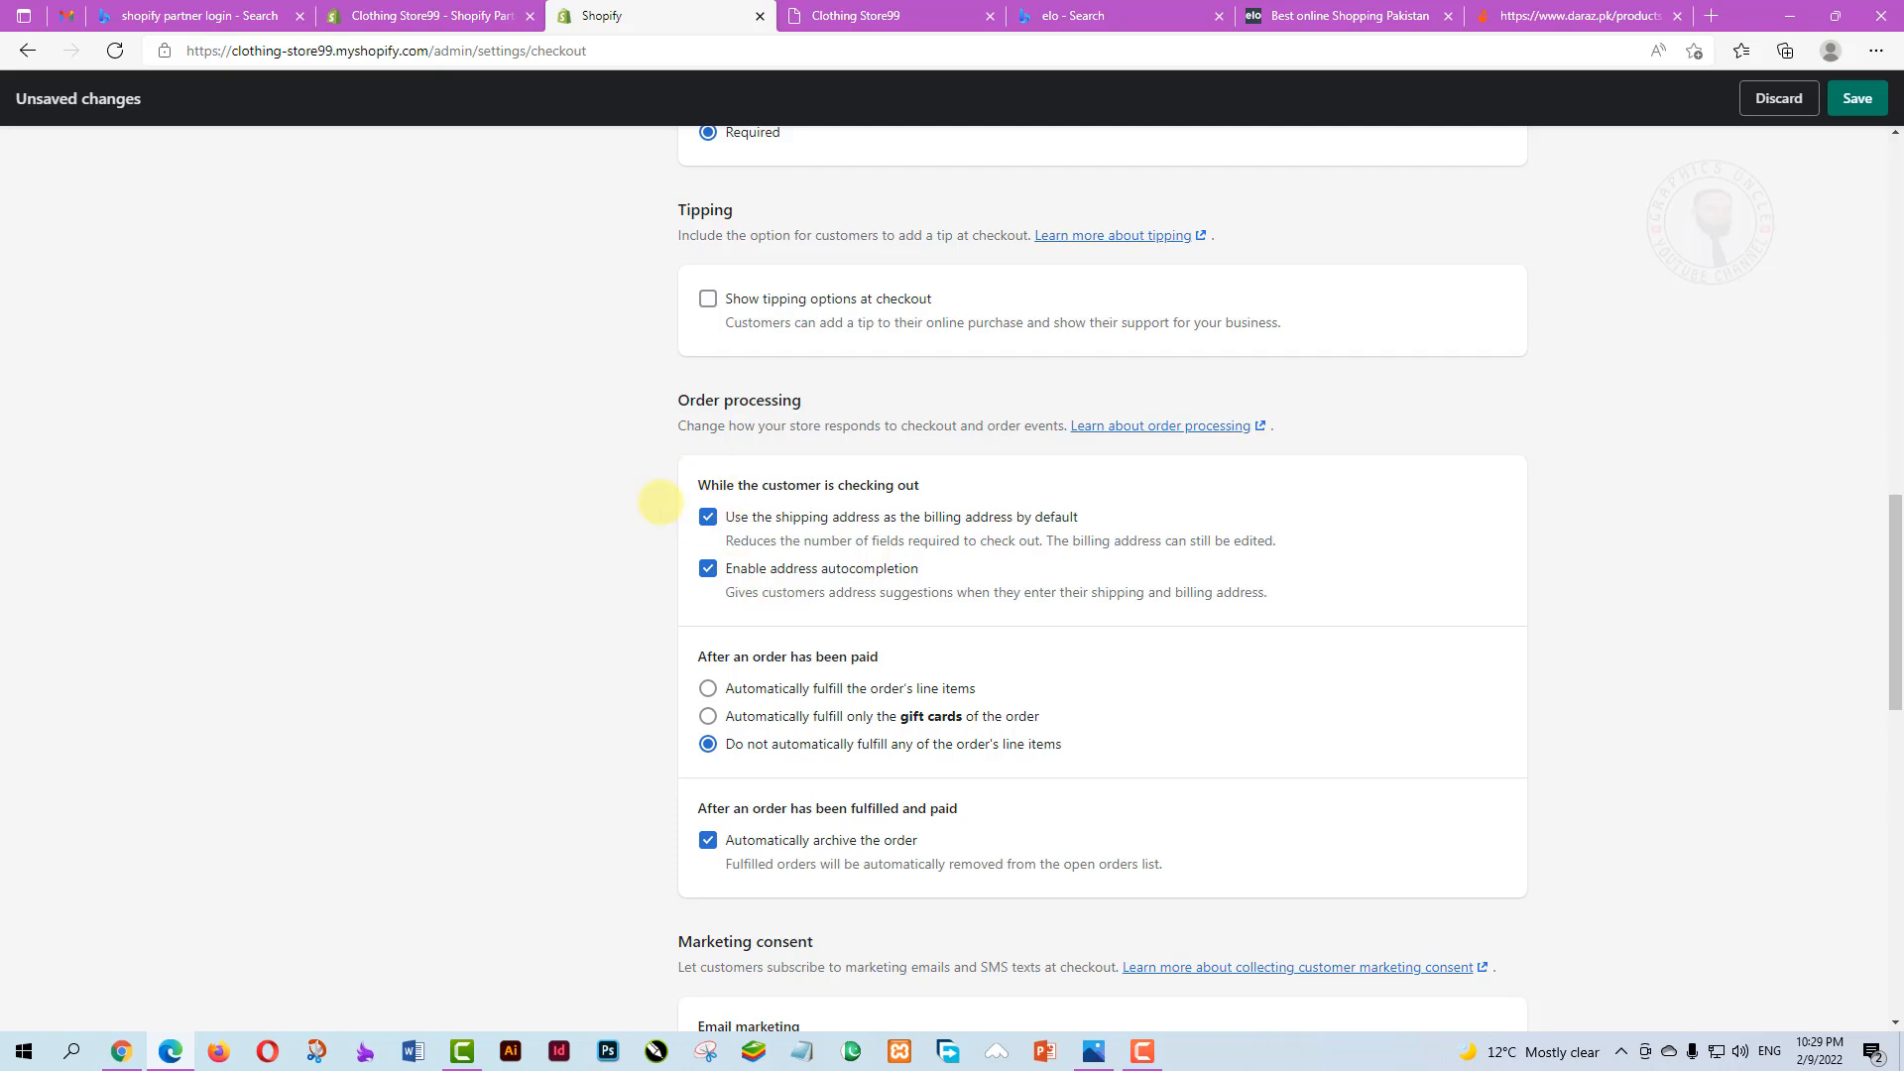
# Set order processing to automatically fulfill only the gift cards of paid orders
pyautogui.scroll(-1, 765, 623)
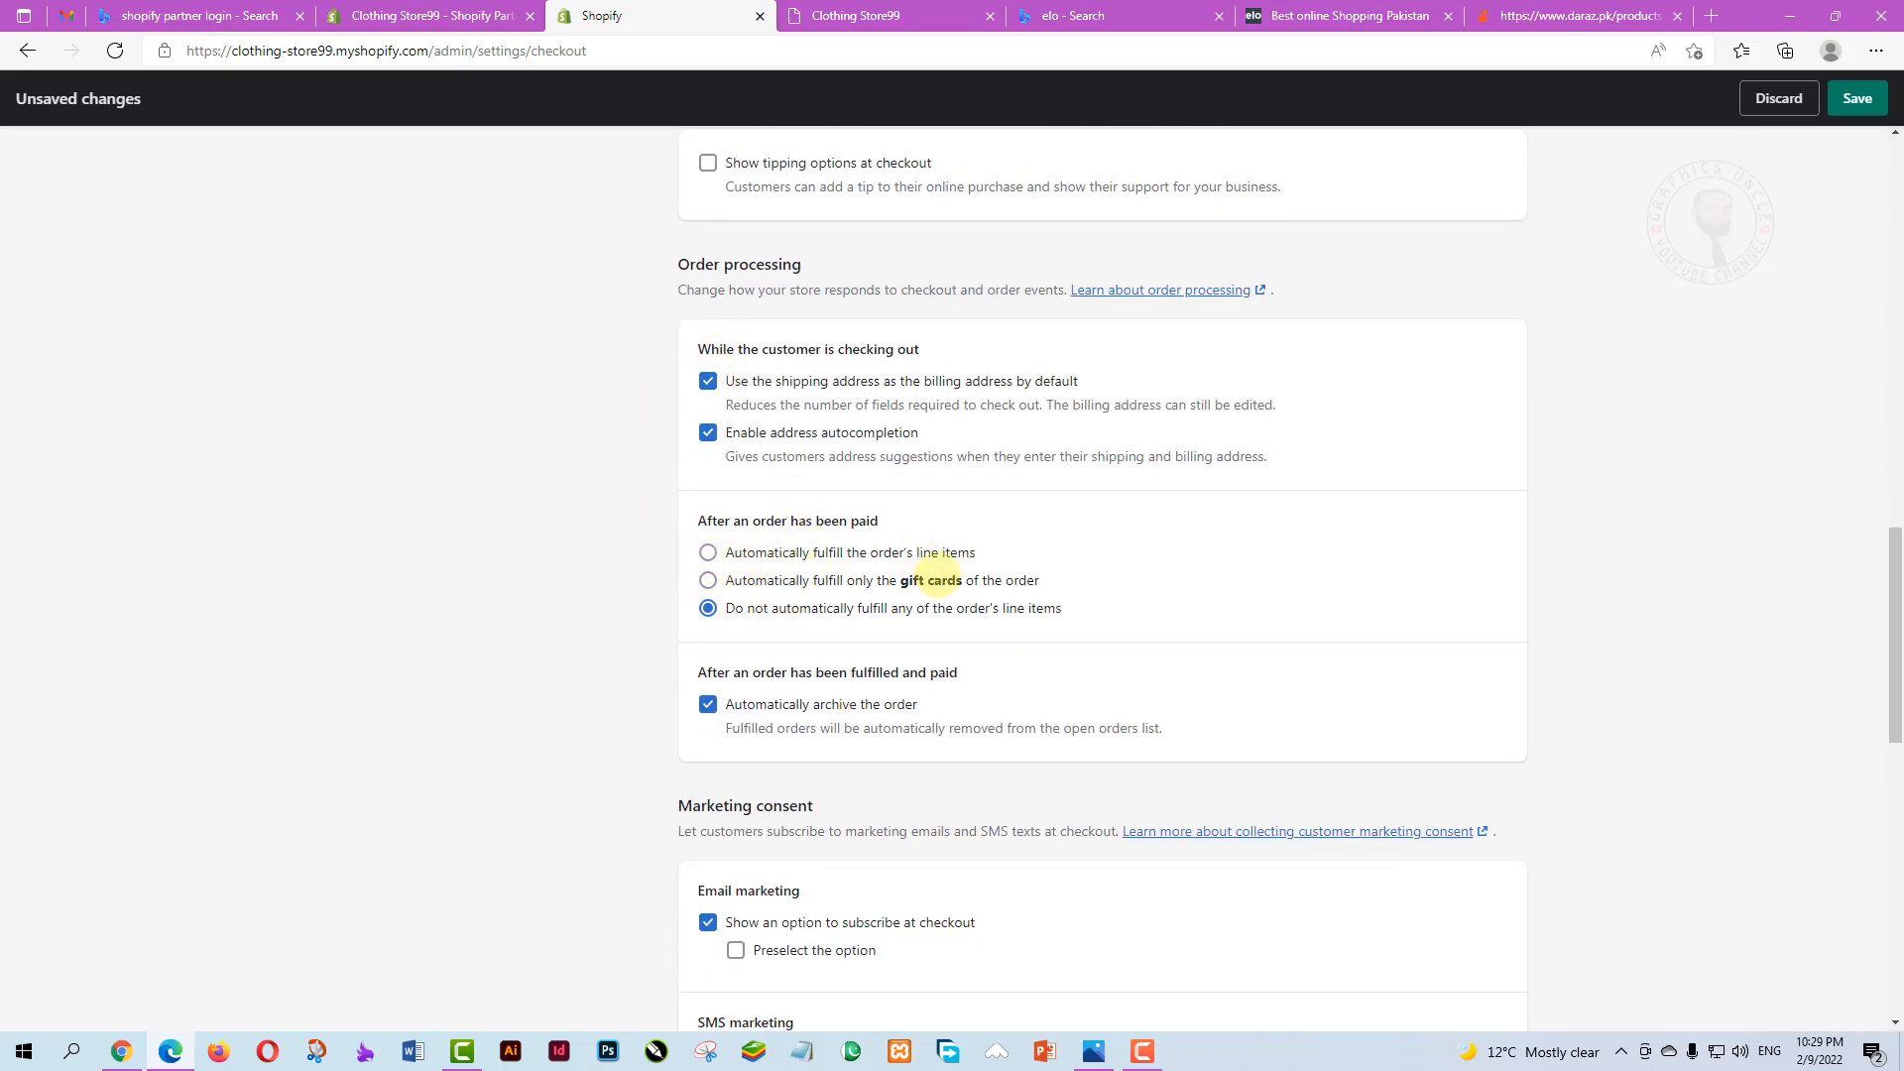
pyautogui.click(707, 552)
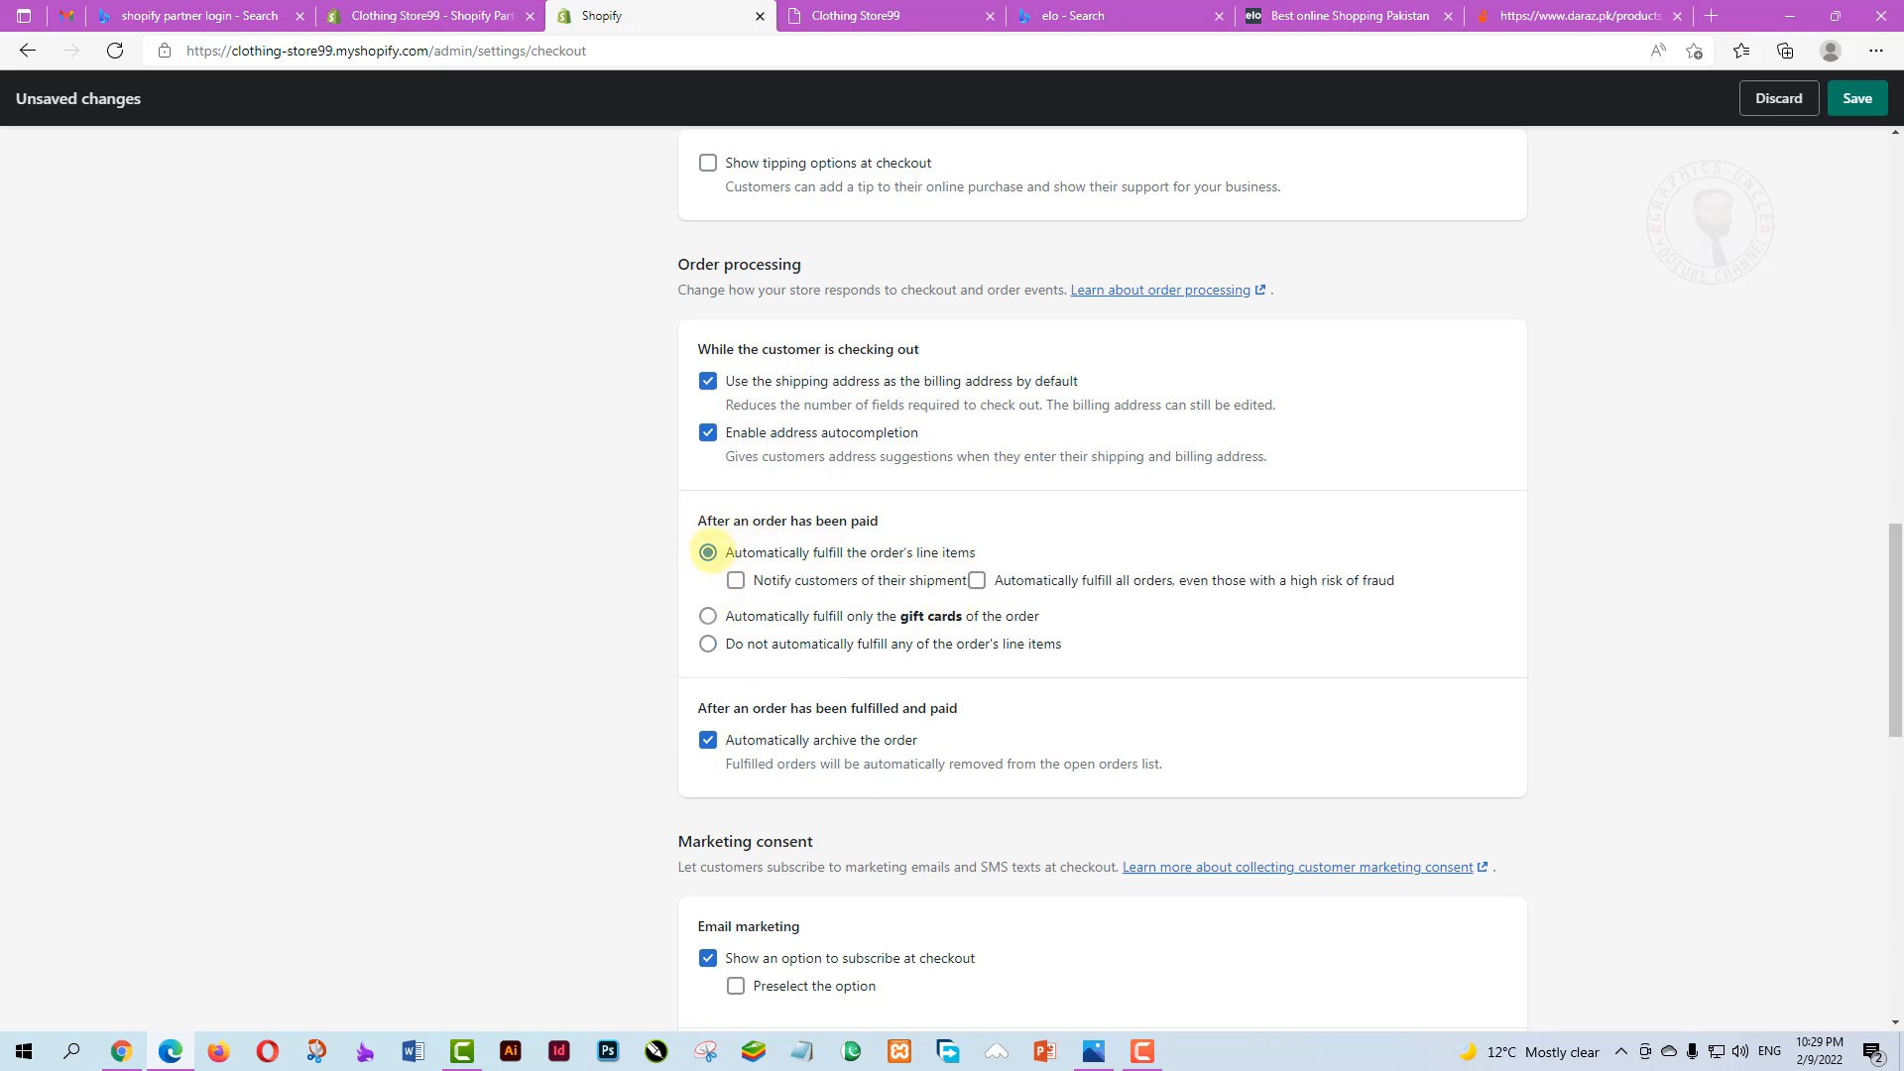
pyautogui.click(707, 644)
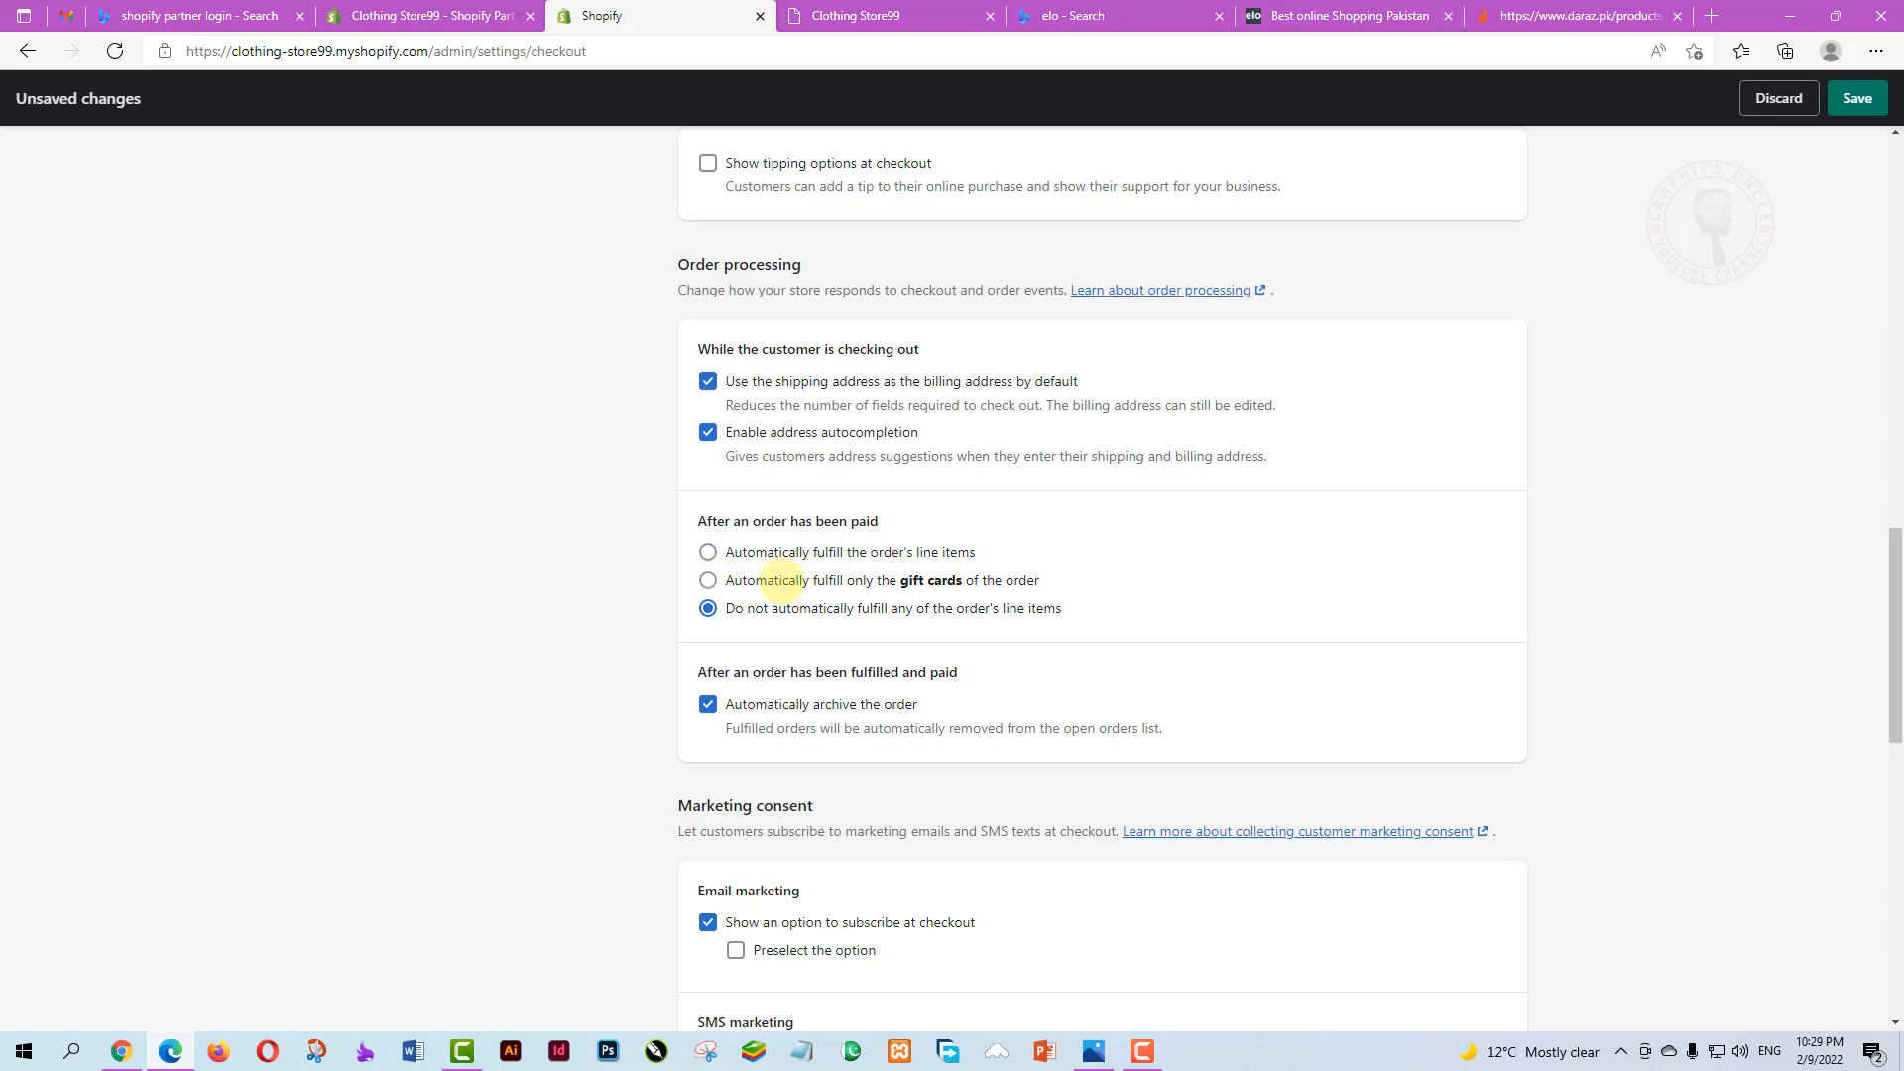
pyautogui.click(707, 580)
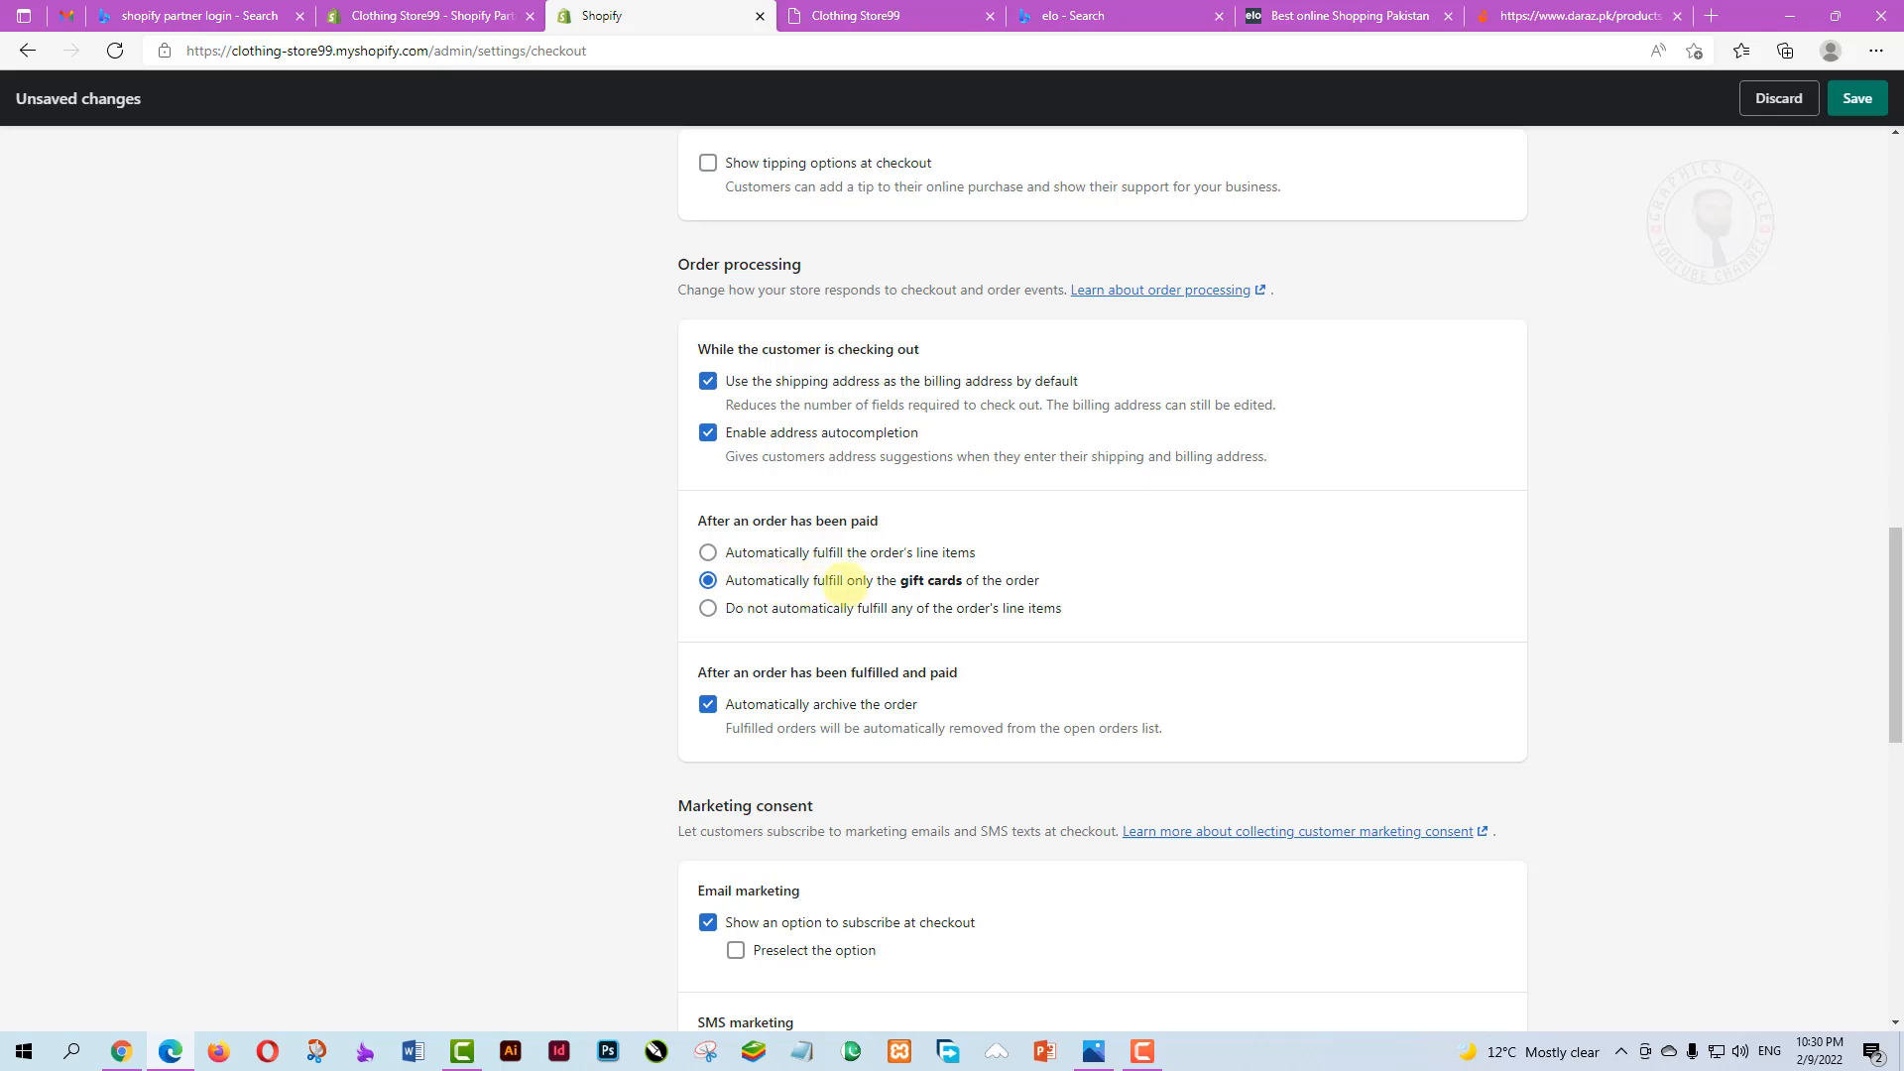
pyautogui.scroll(-1, 734, 620)
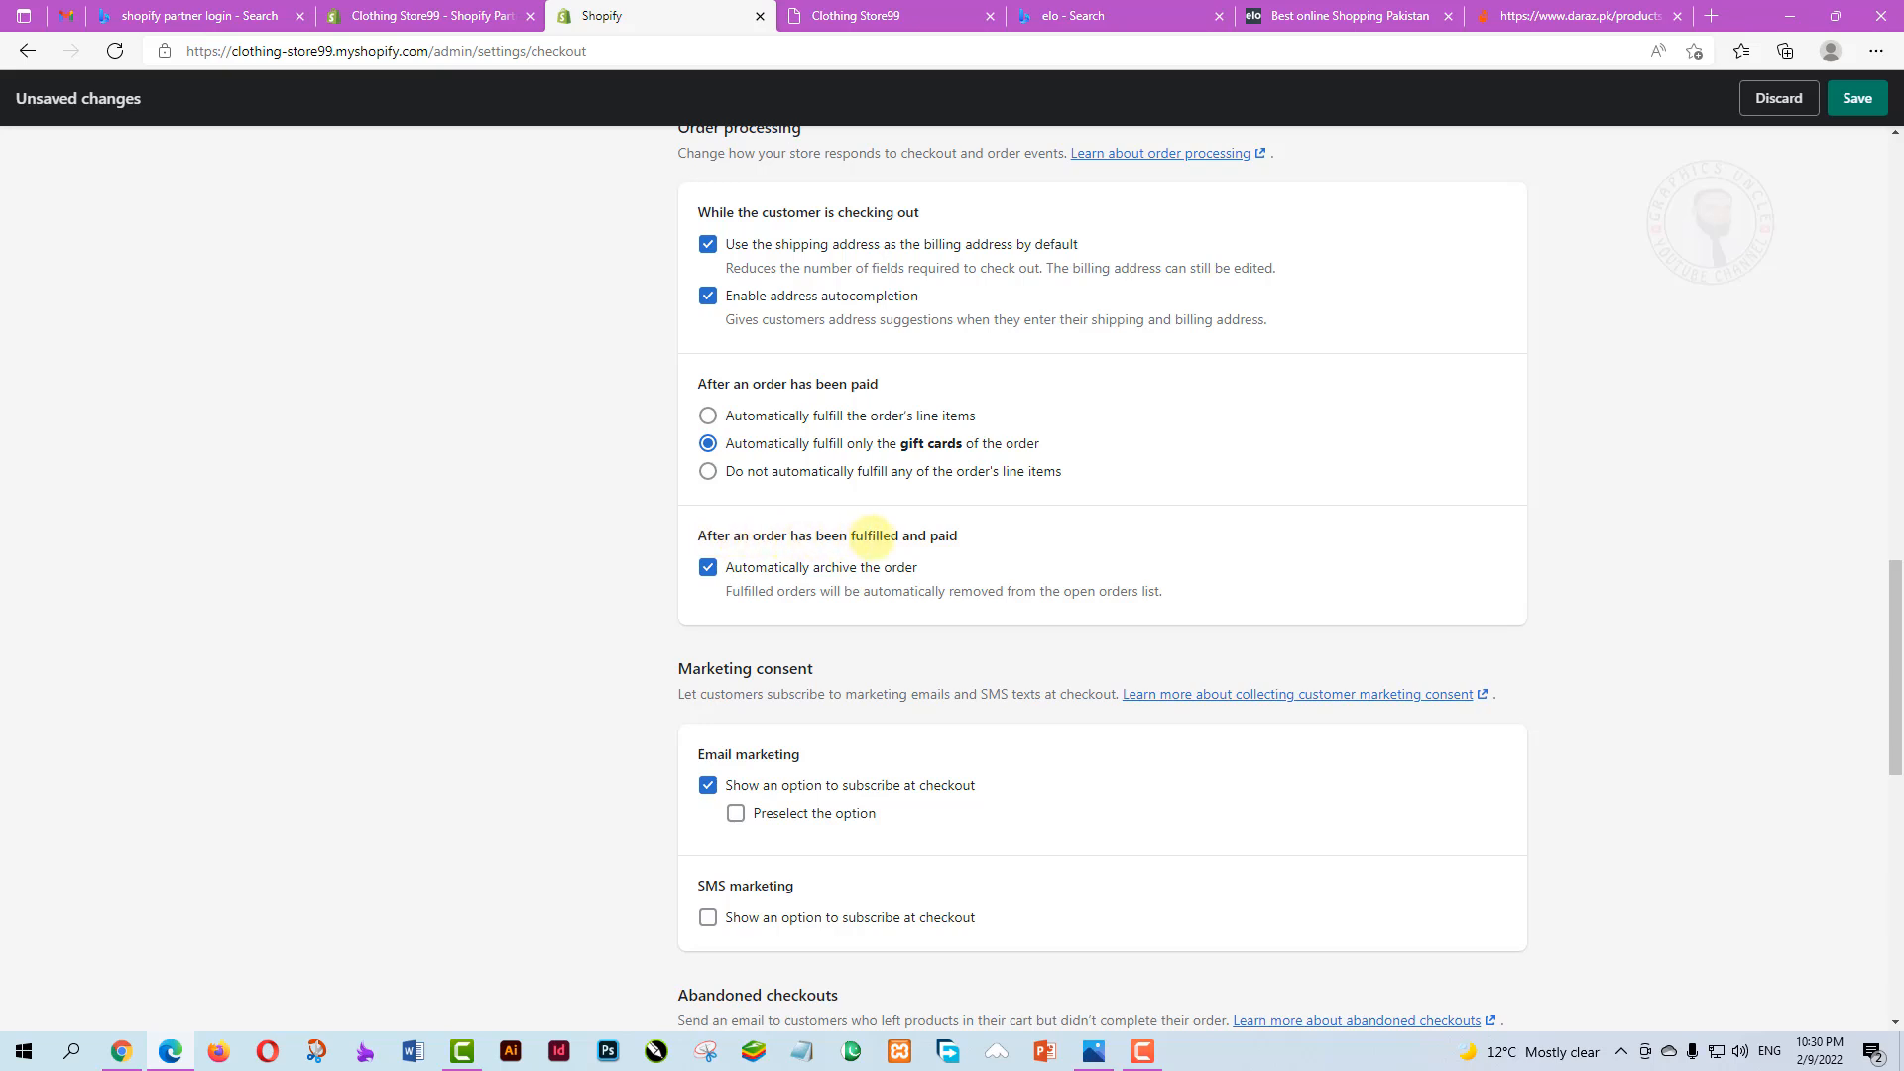
pyautogui.scroll(-1, 811, 605)
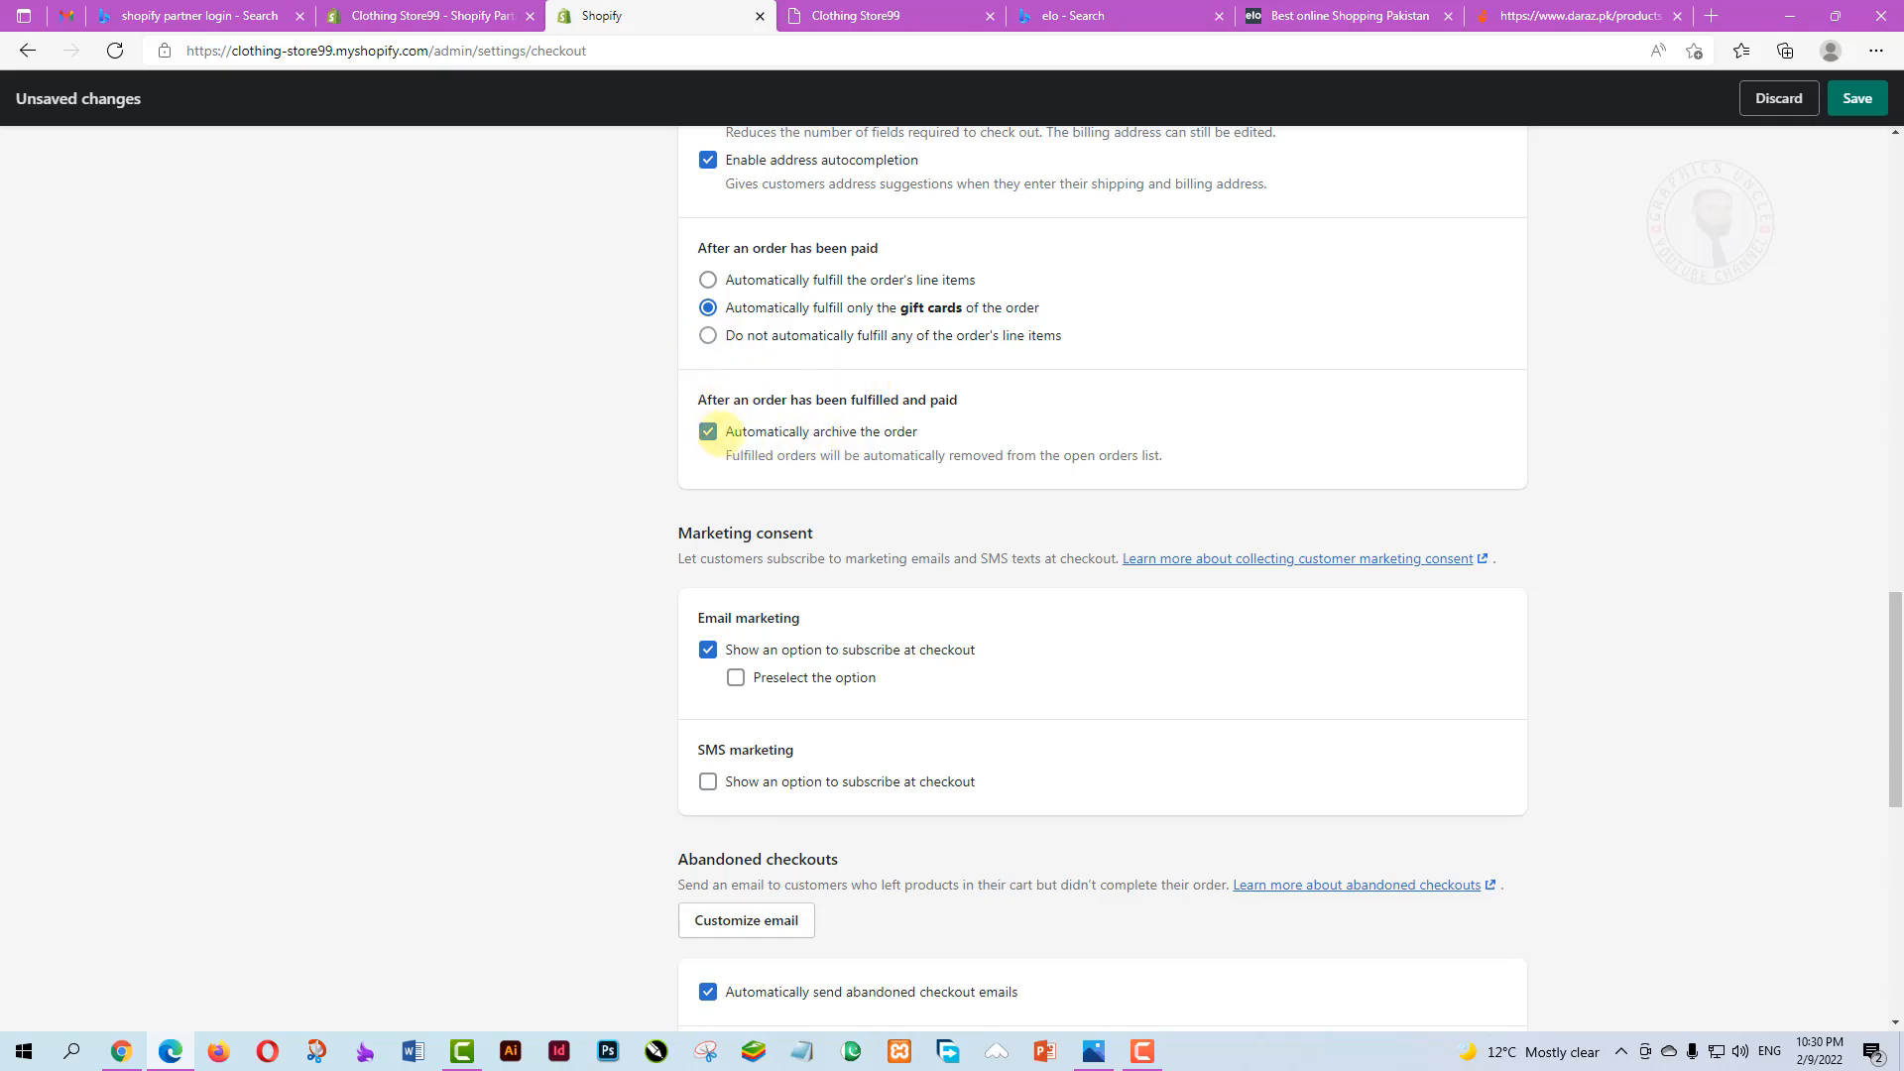
# Preselect the email marketing subscription option at checkout
pyautogui.scroll(-1, 851, 466)
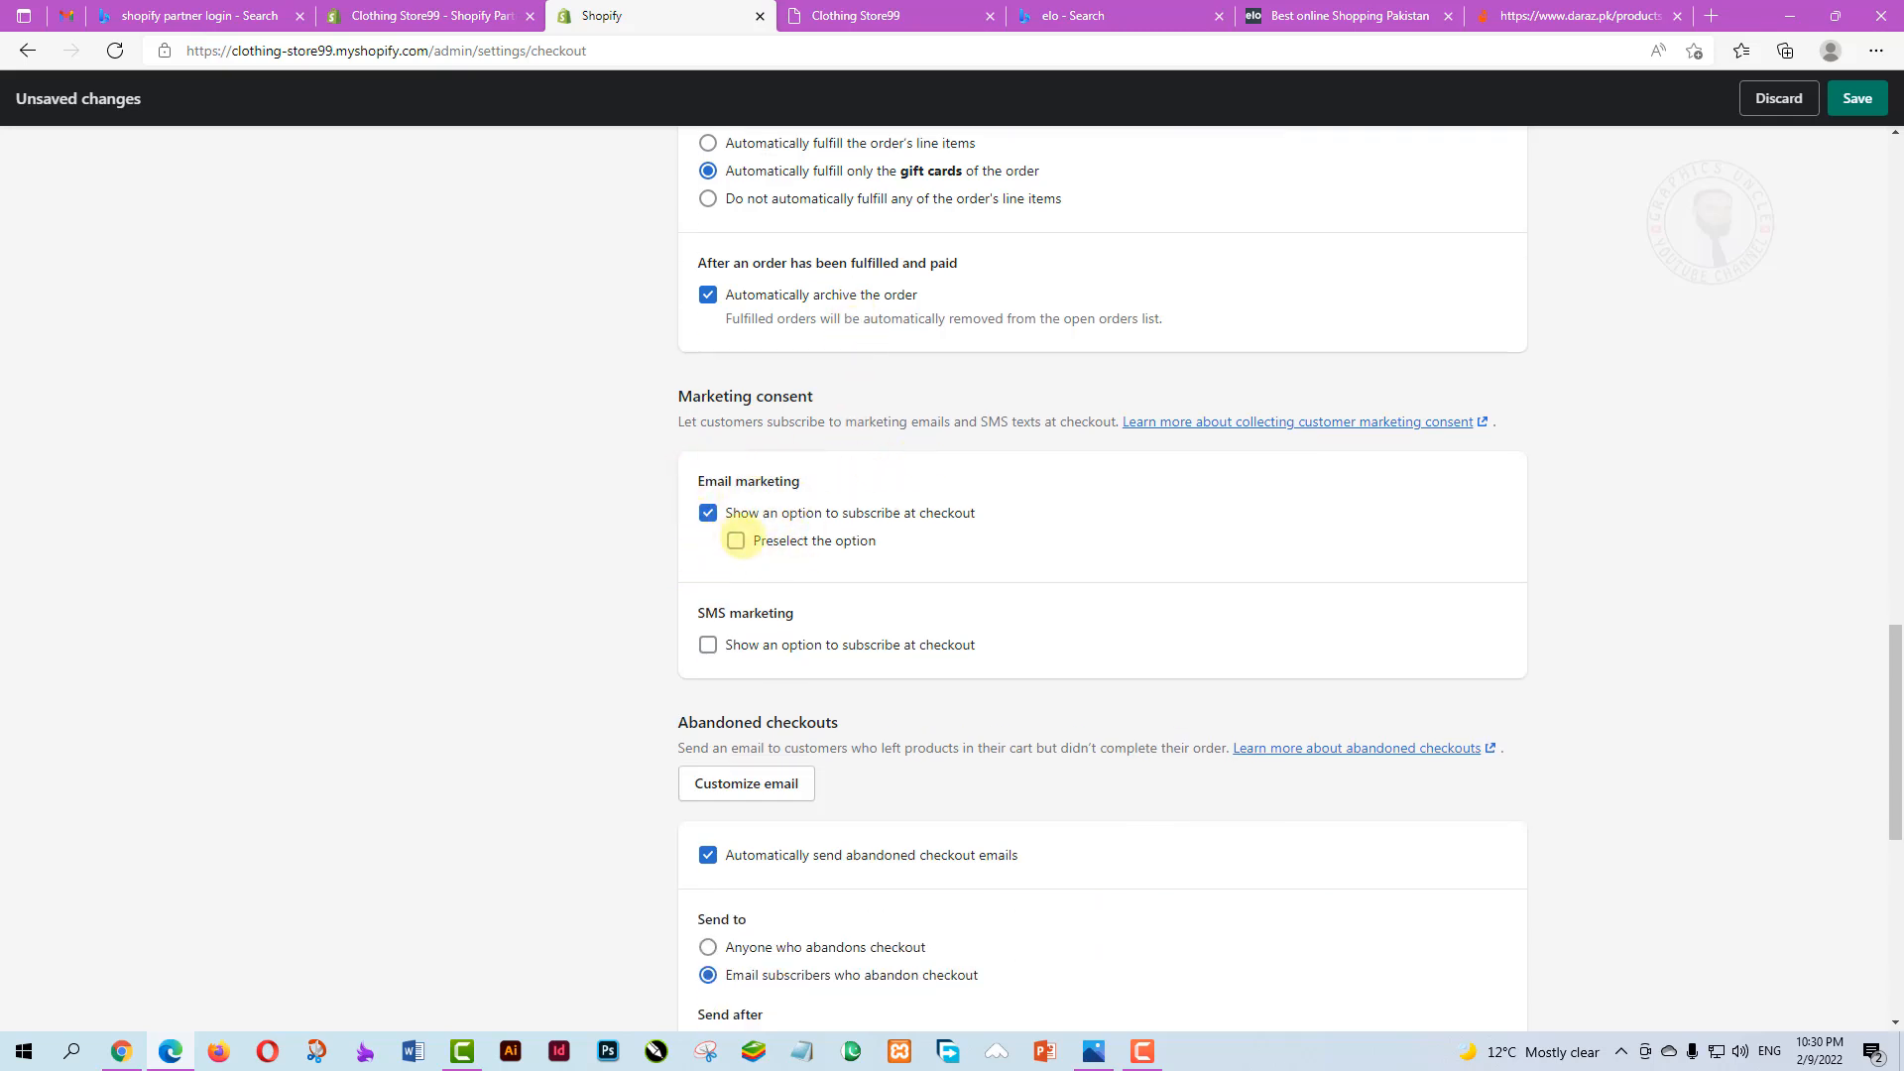
pyautogui.click(734, 540)
pyautogui.scroll(-1, 880, 575)
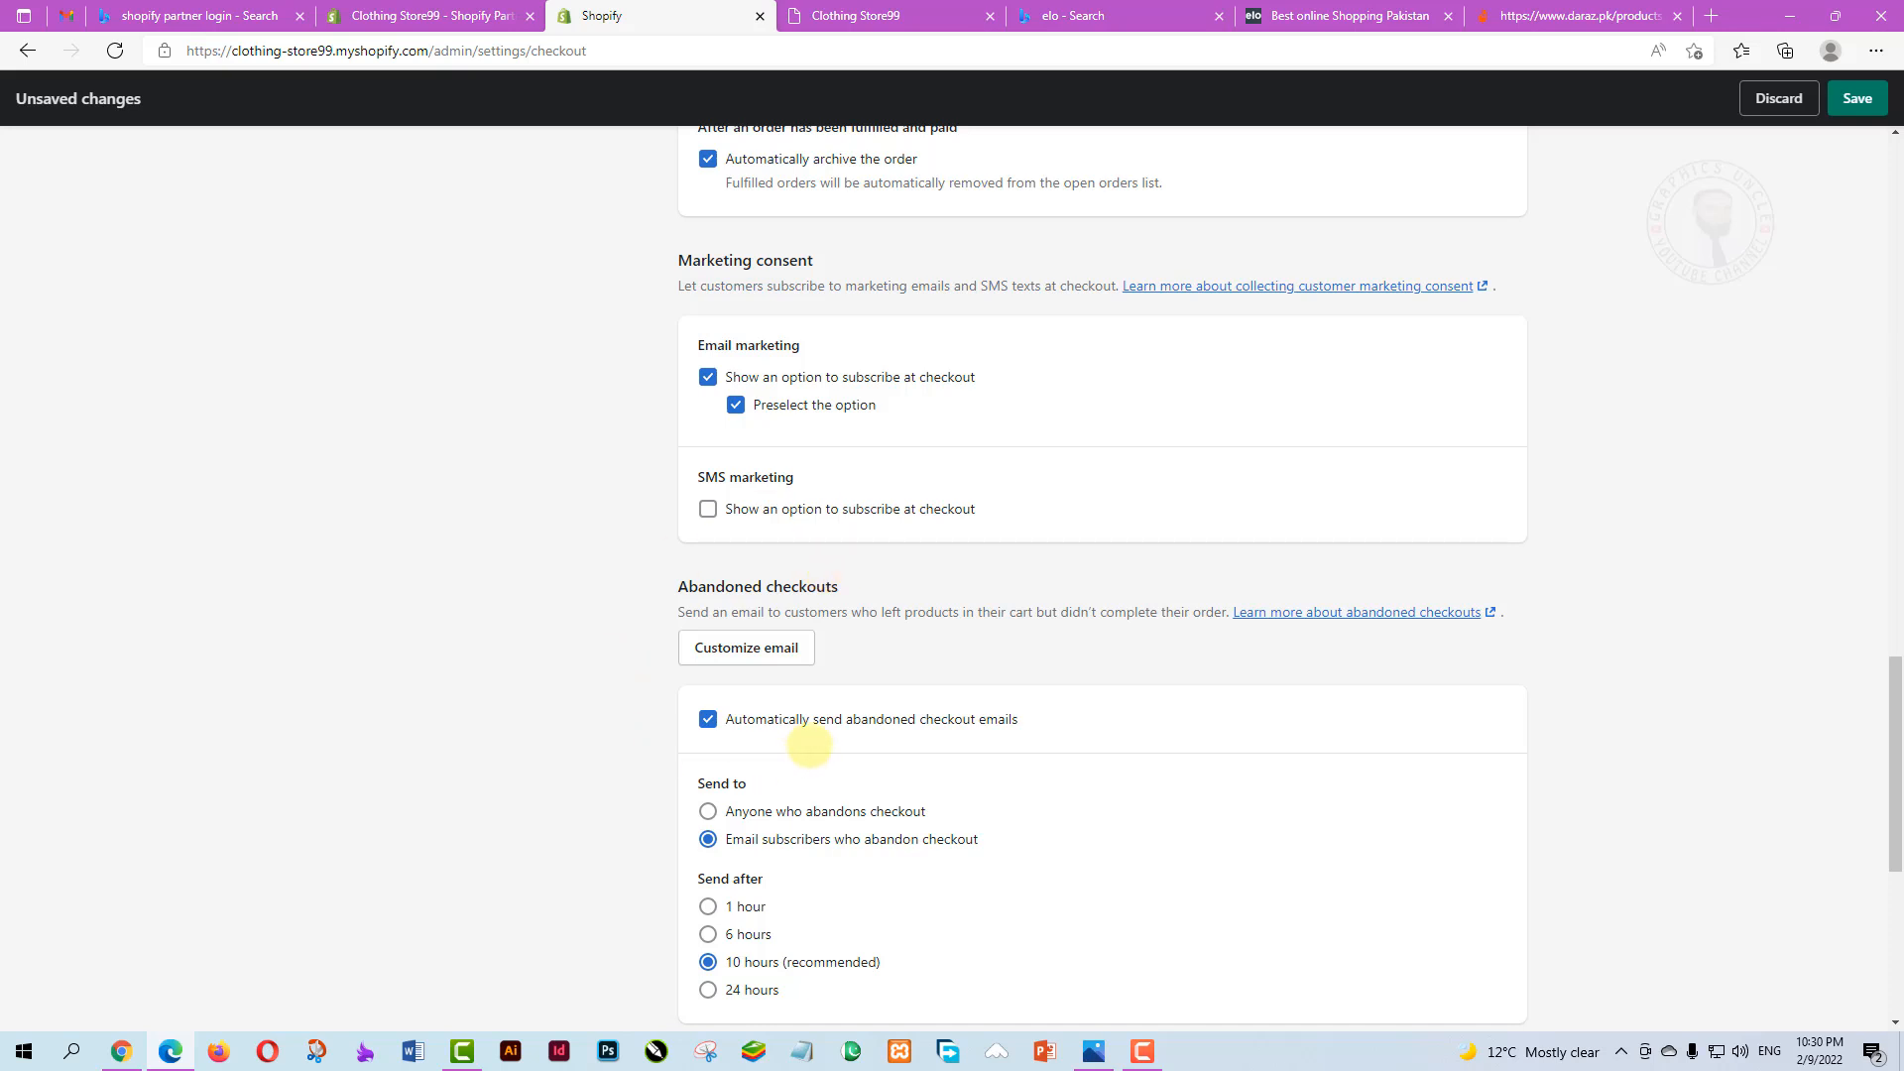
pyautogui.scroll(-2, 809, 746)
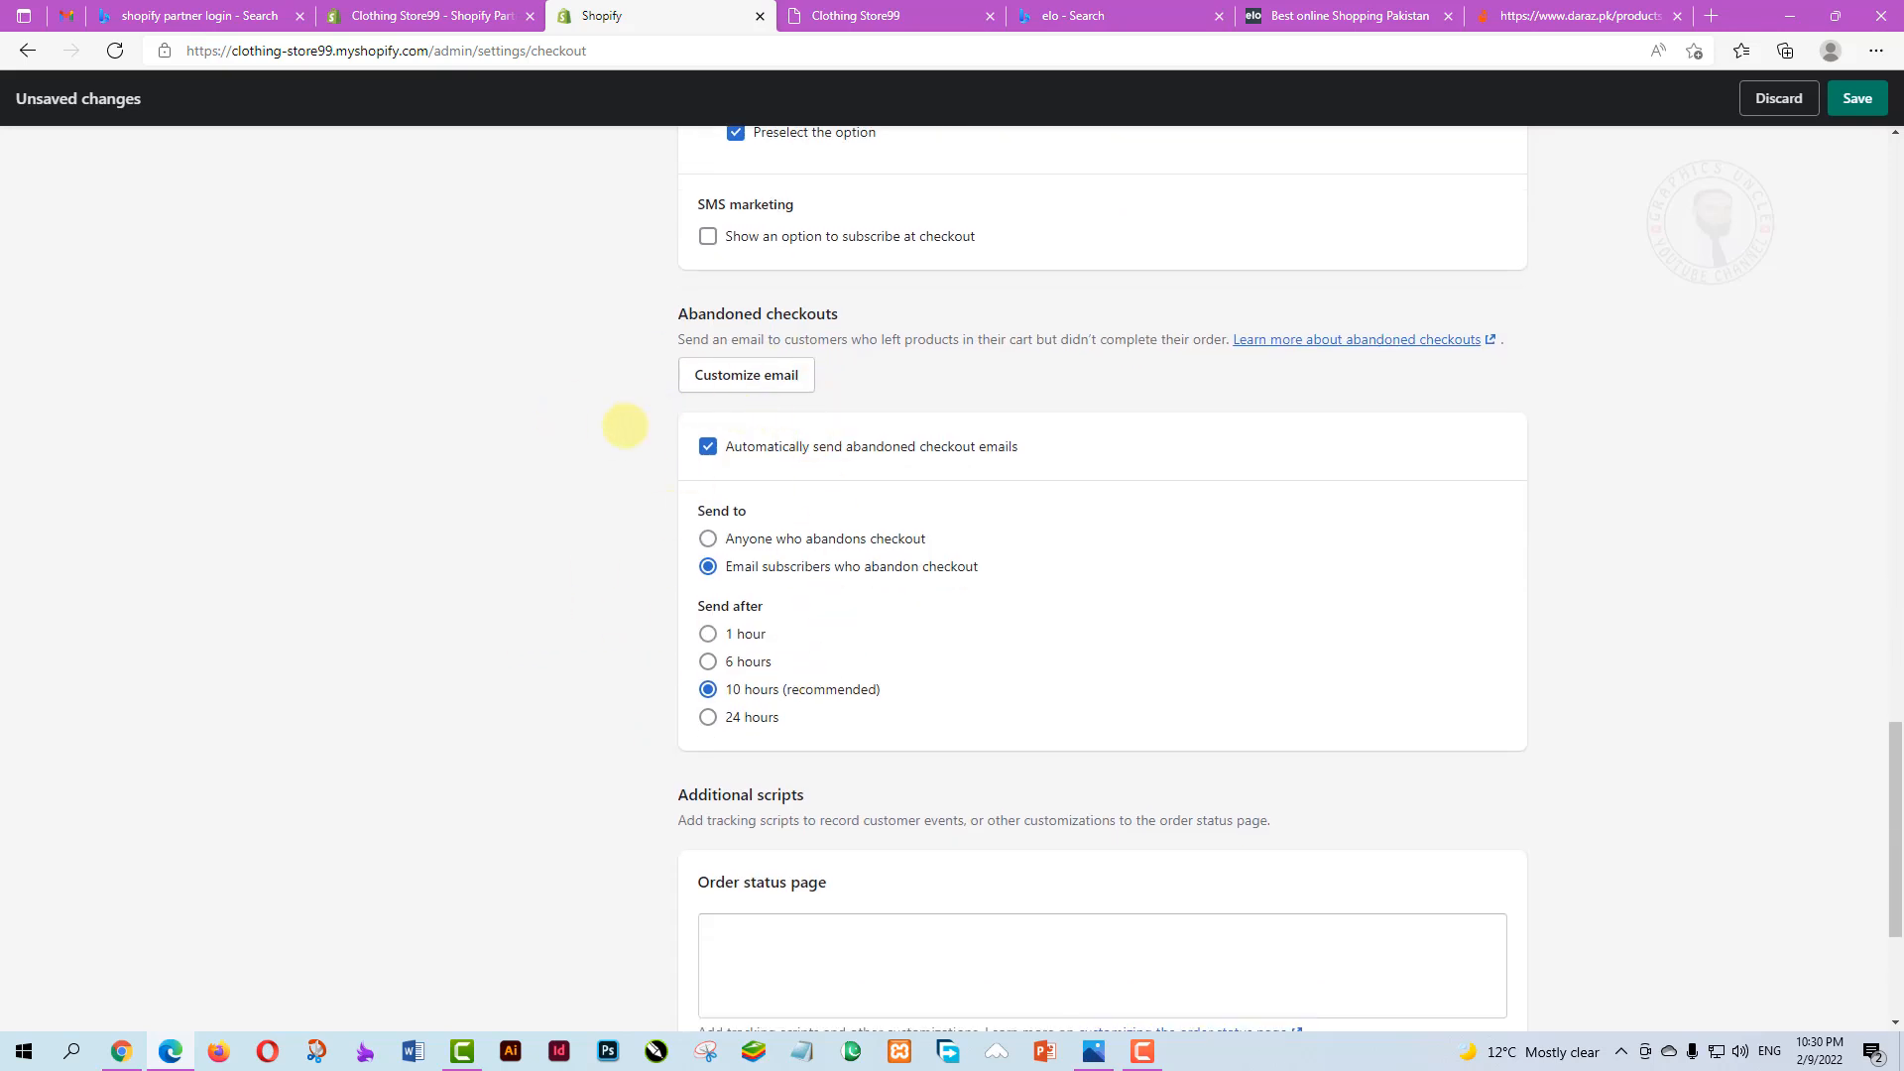
# Save the Checkout settings so all checkout changes are stored
pyautogui.scroll(-1, 969, 638)
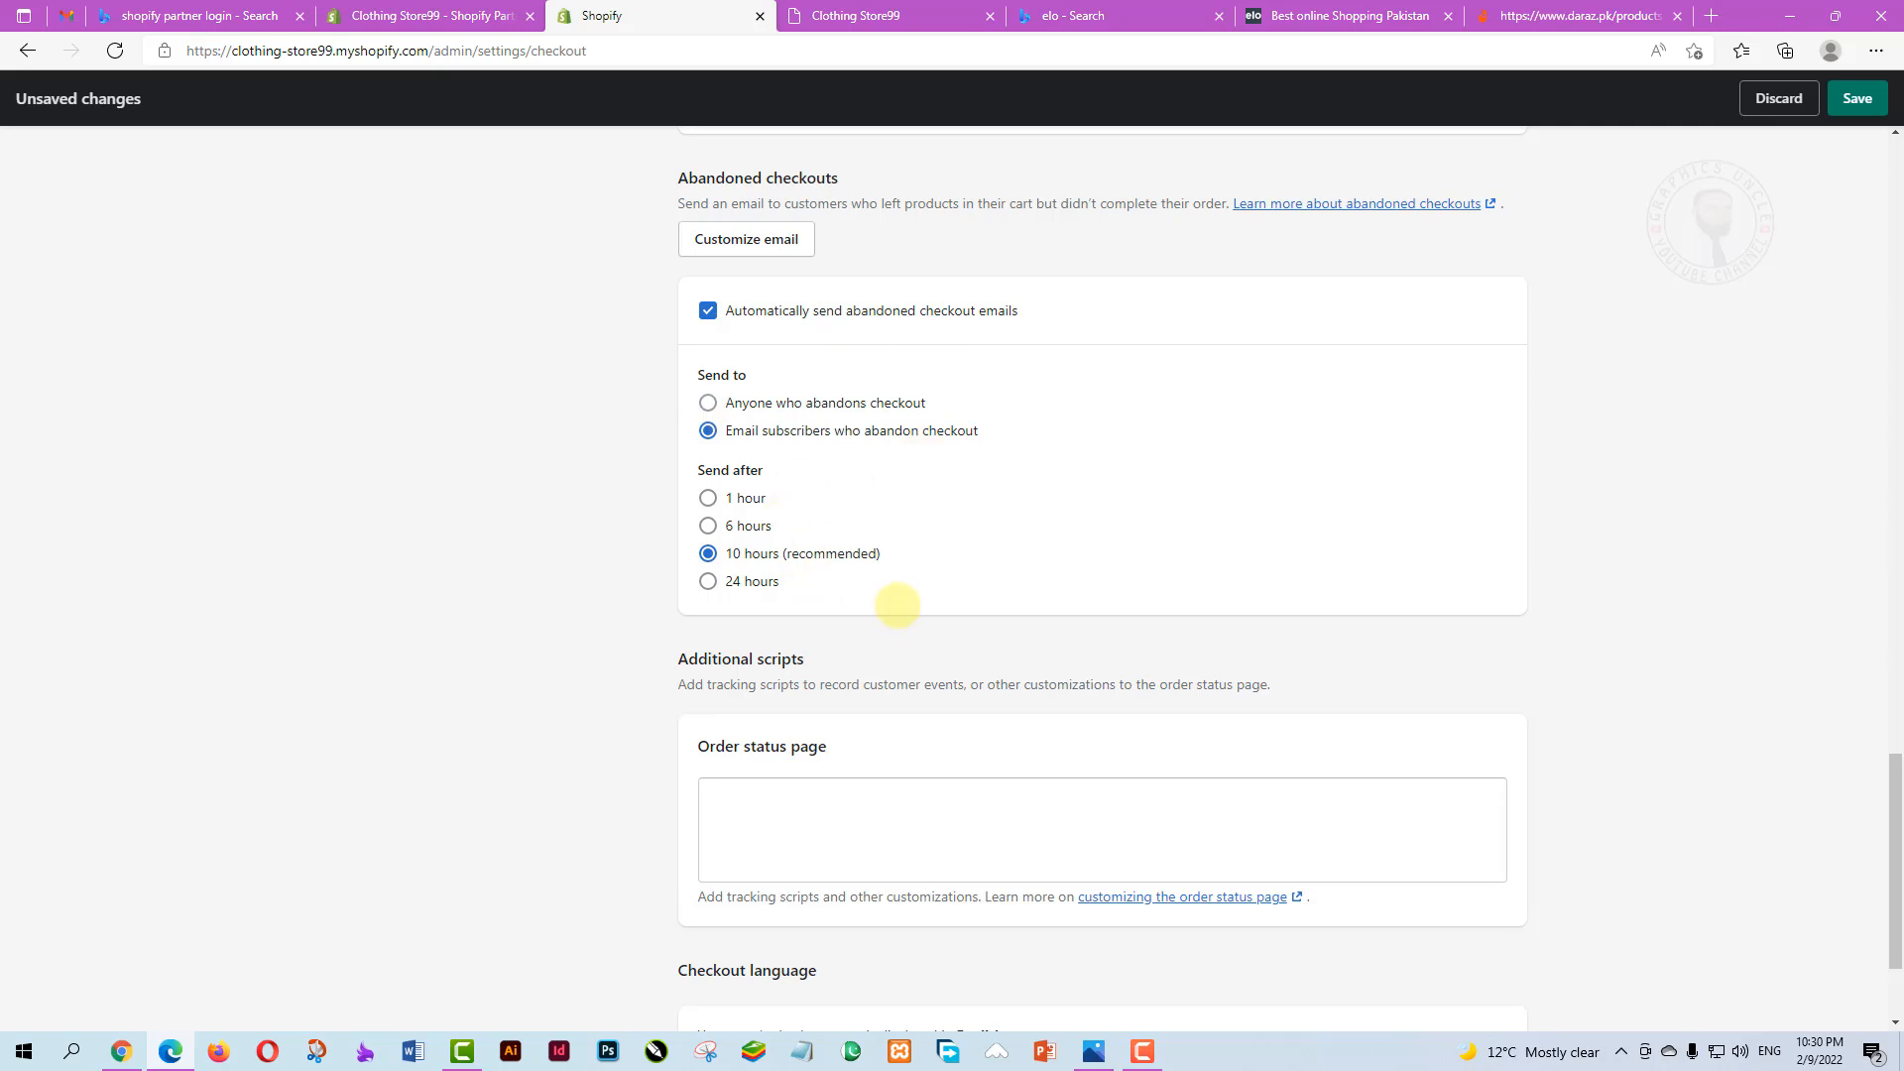
pyautogui.scroll(-1, 877, 540)
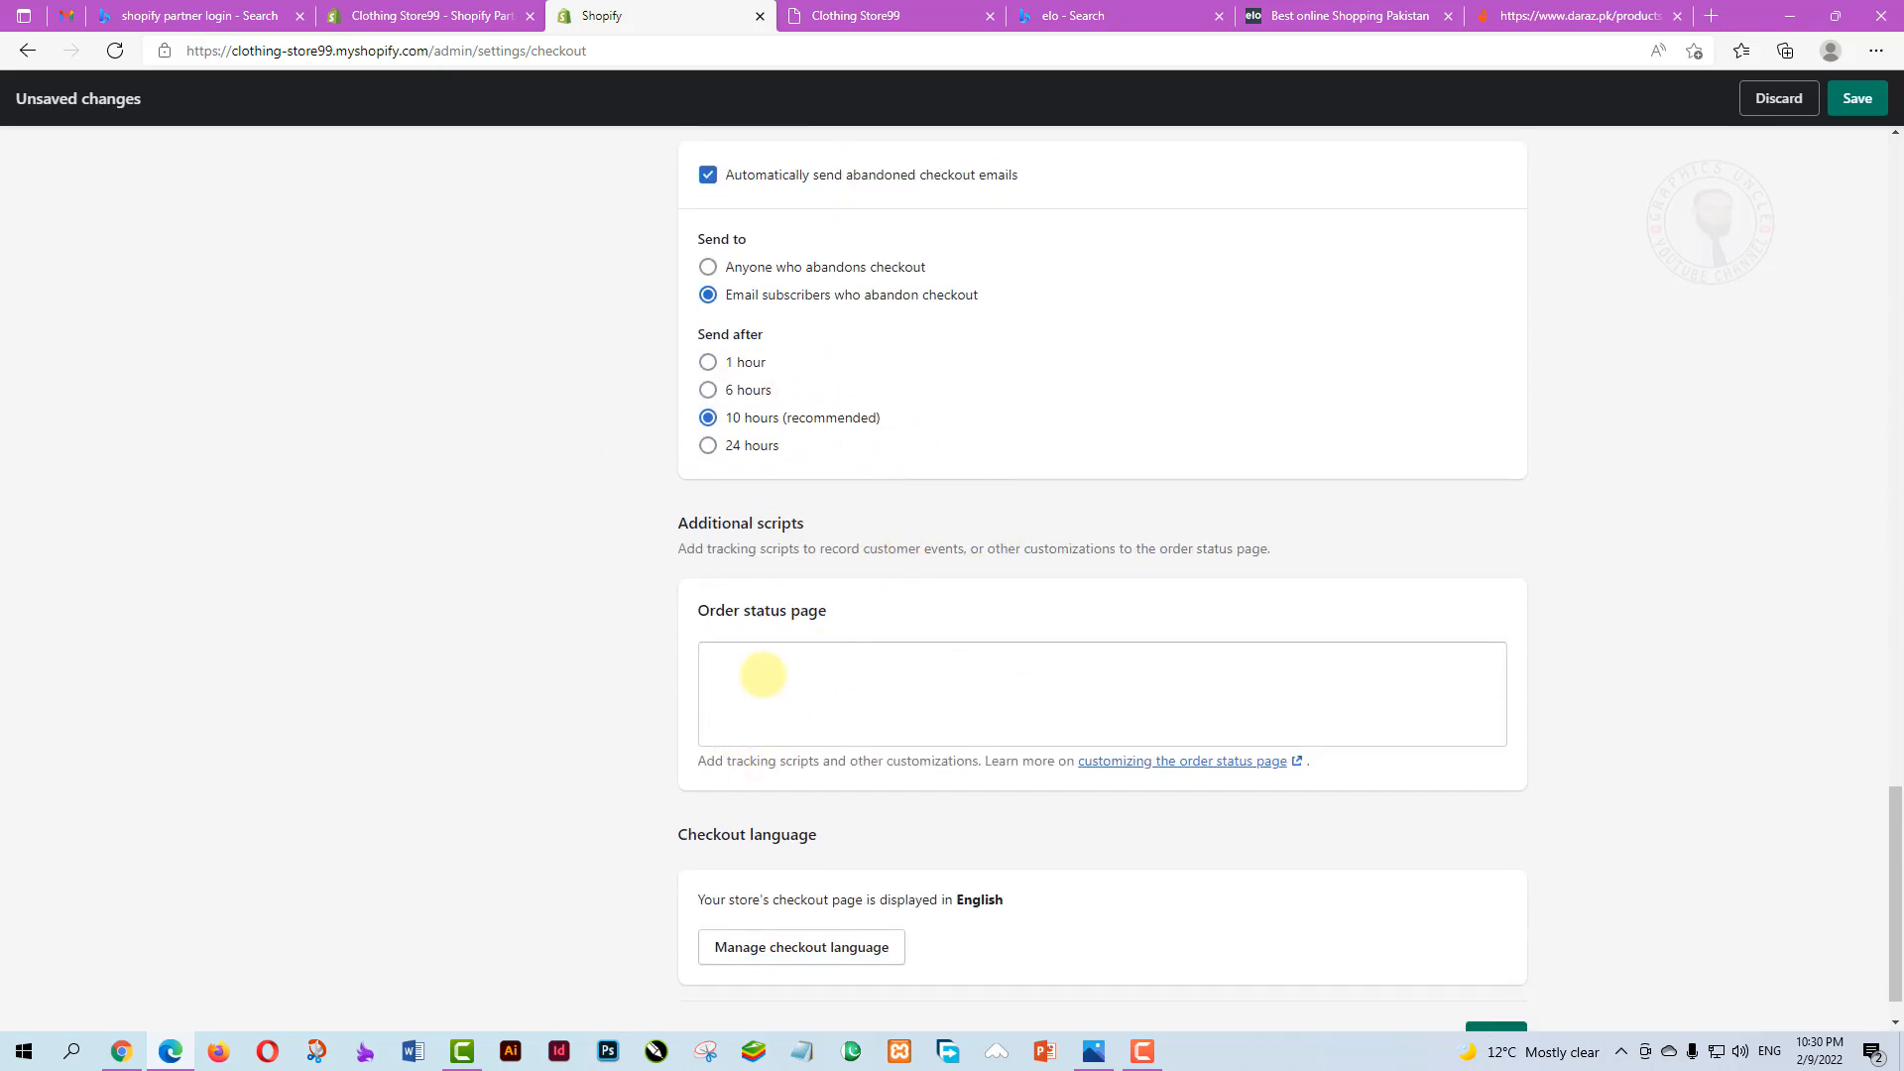
pyautogui.click(764, 674)
pyautogui.scroll(-1, 1031, 555)
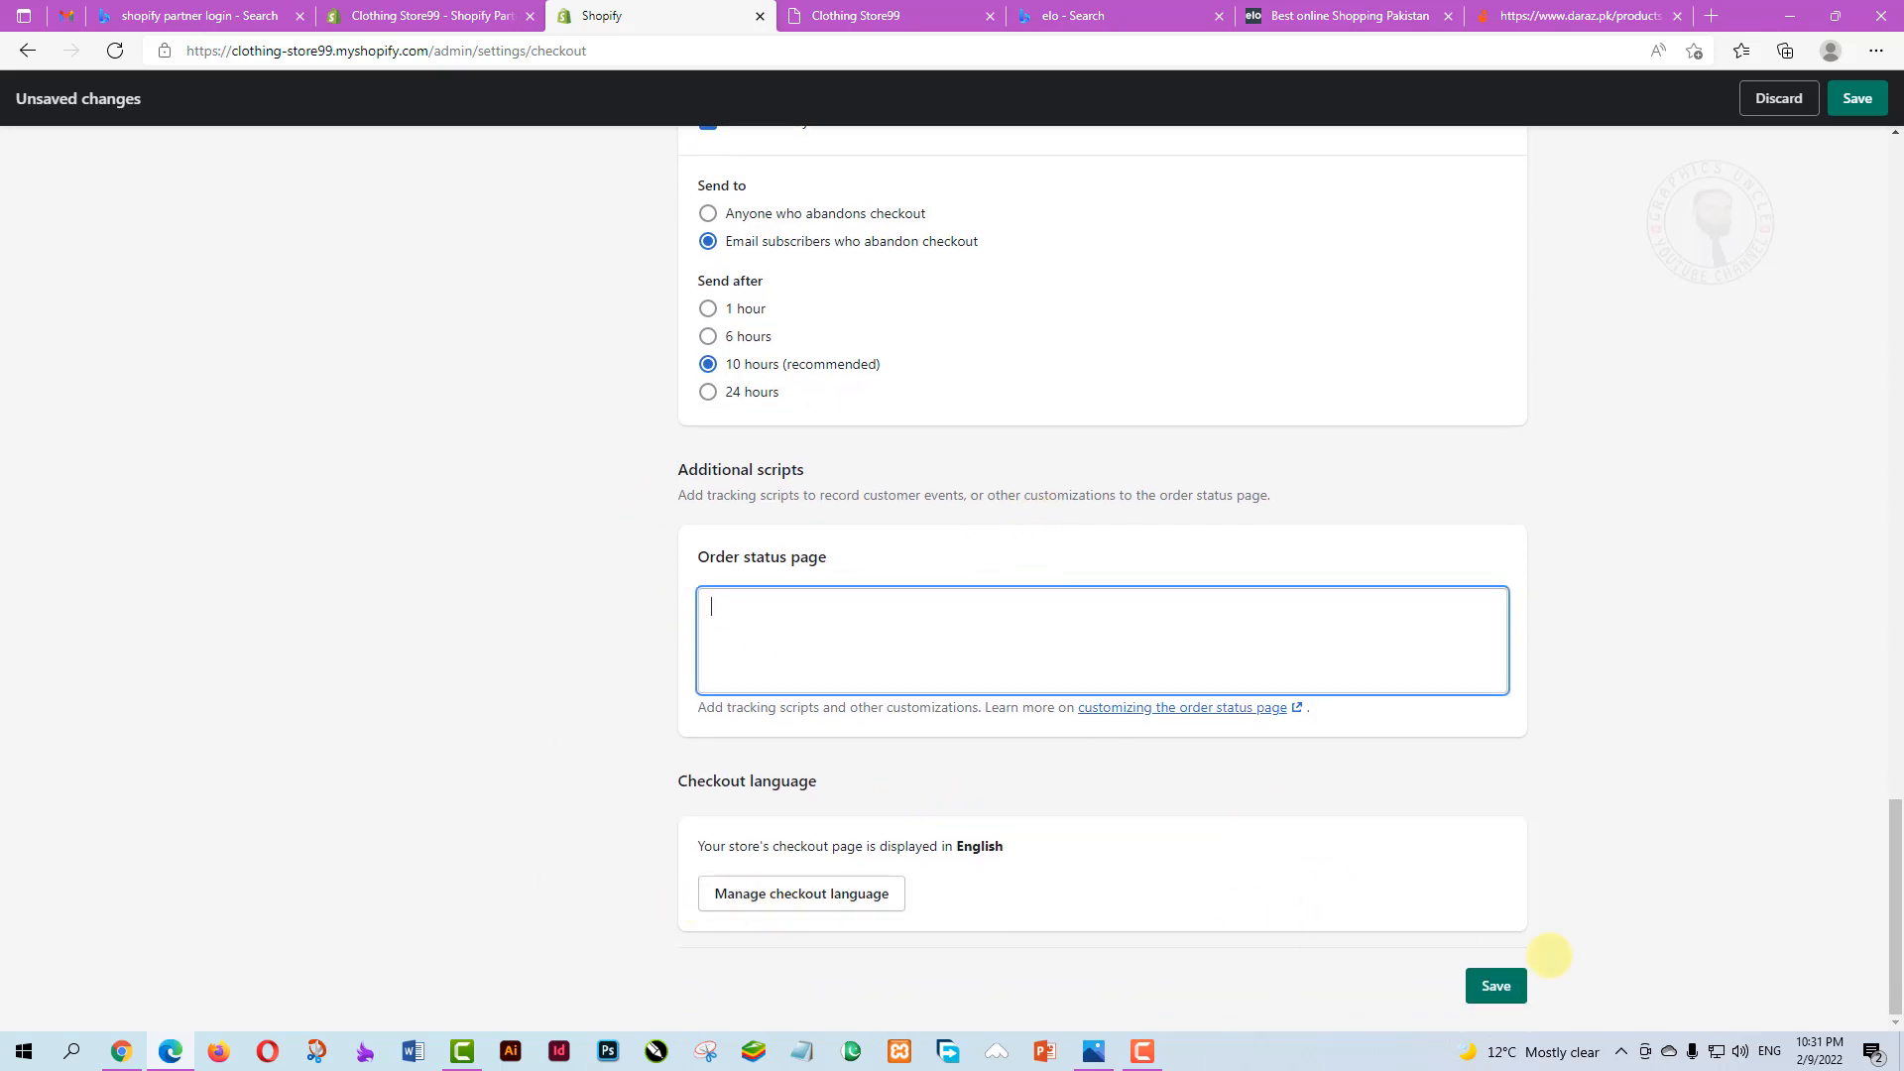
pyautogui.click(1497, 985)
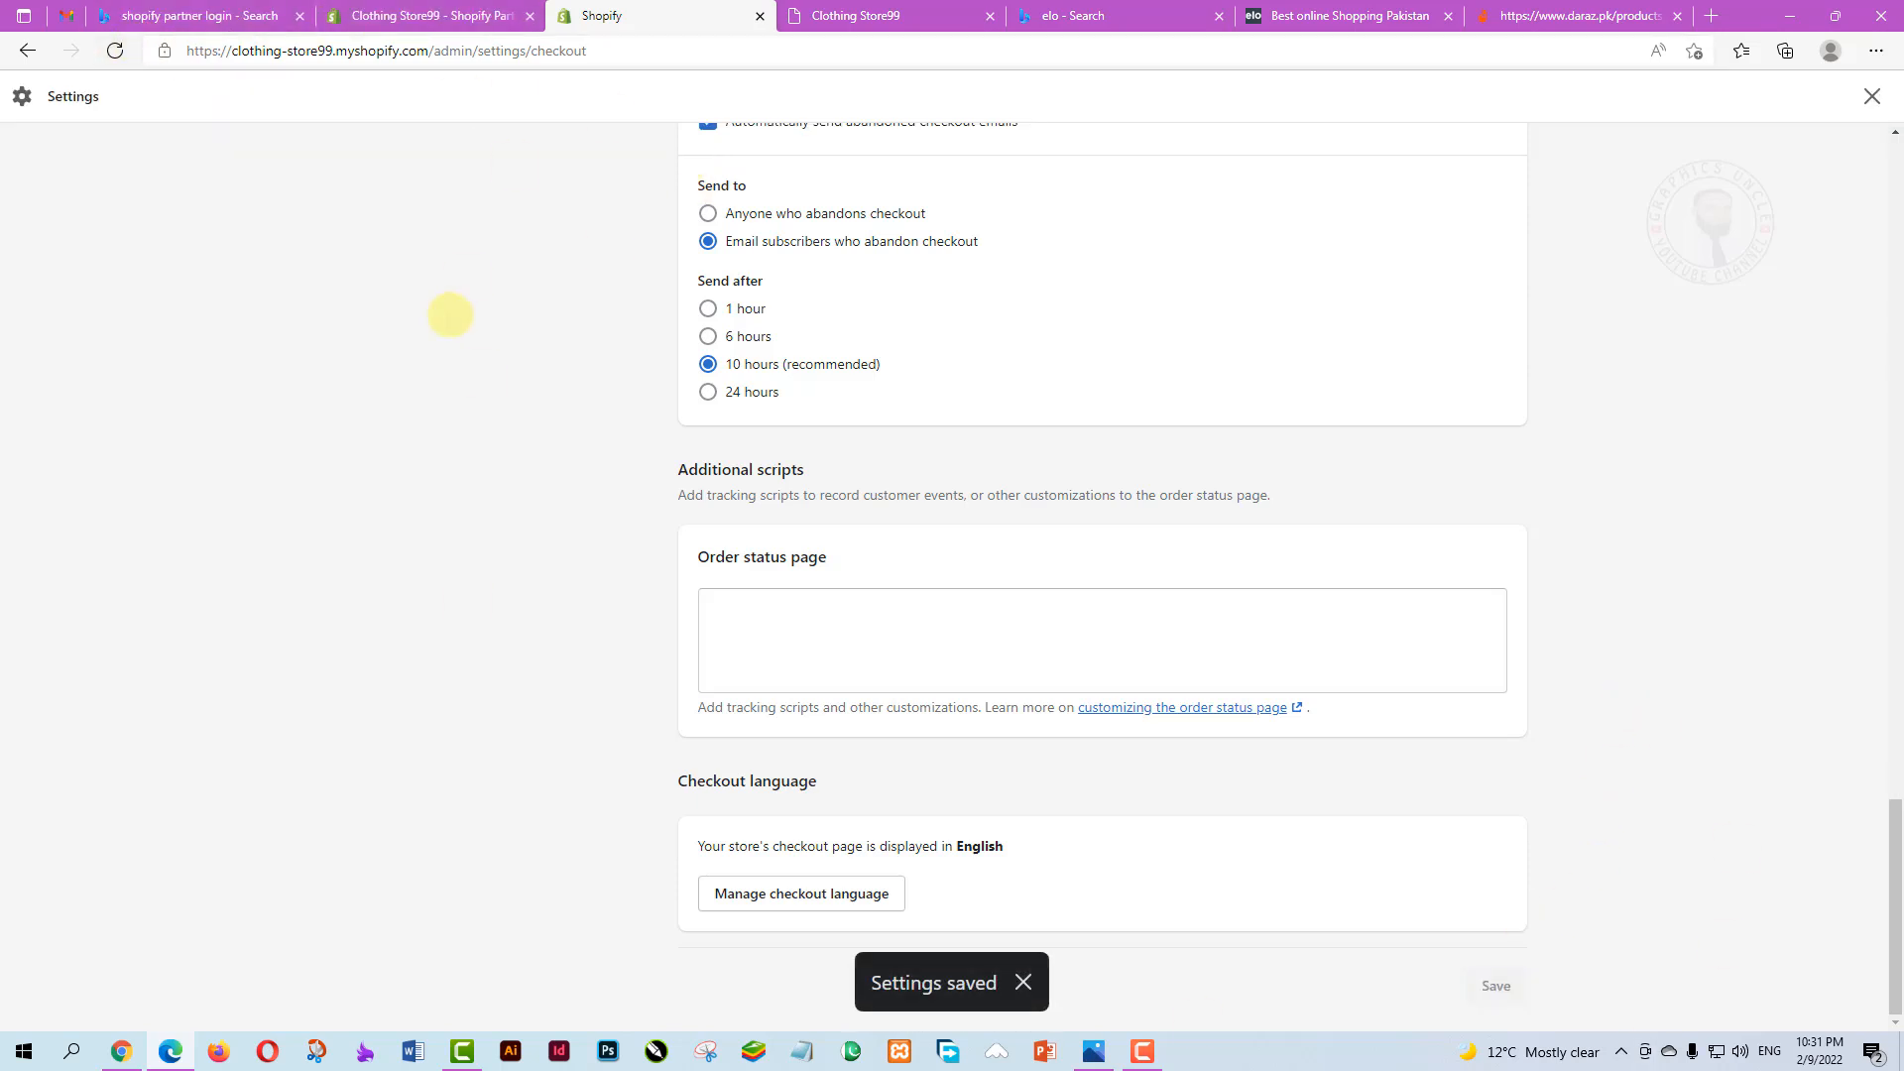
pyautogui.scroll(20, 561, 374)
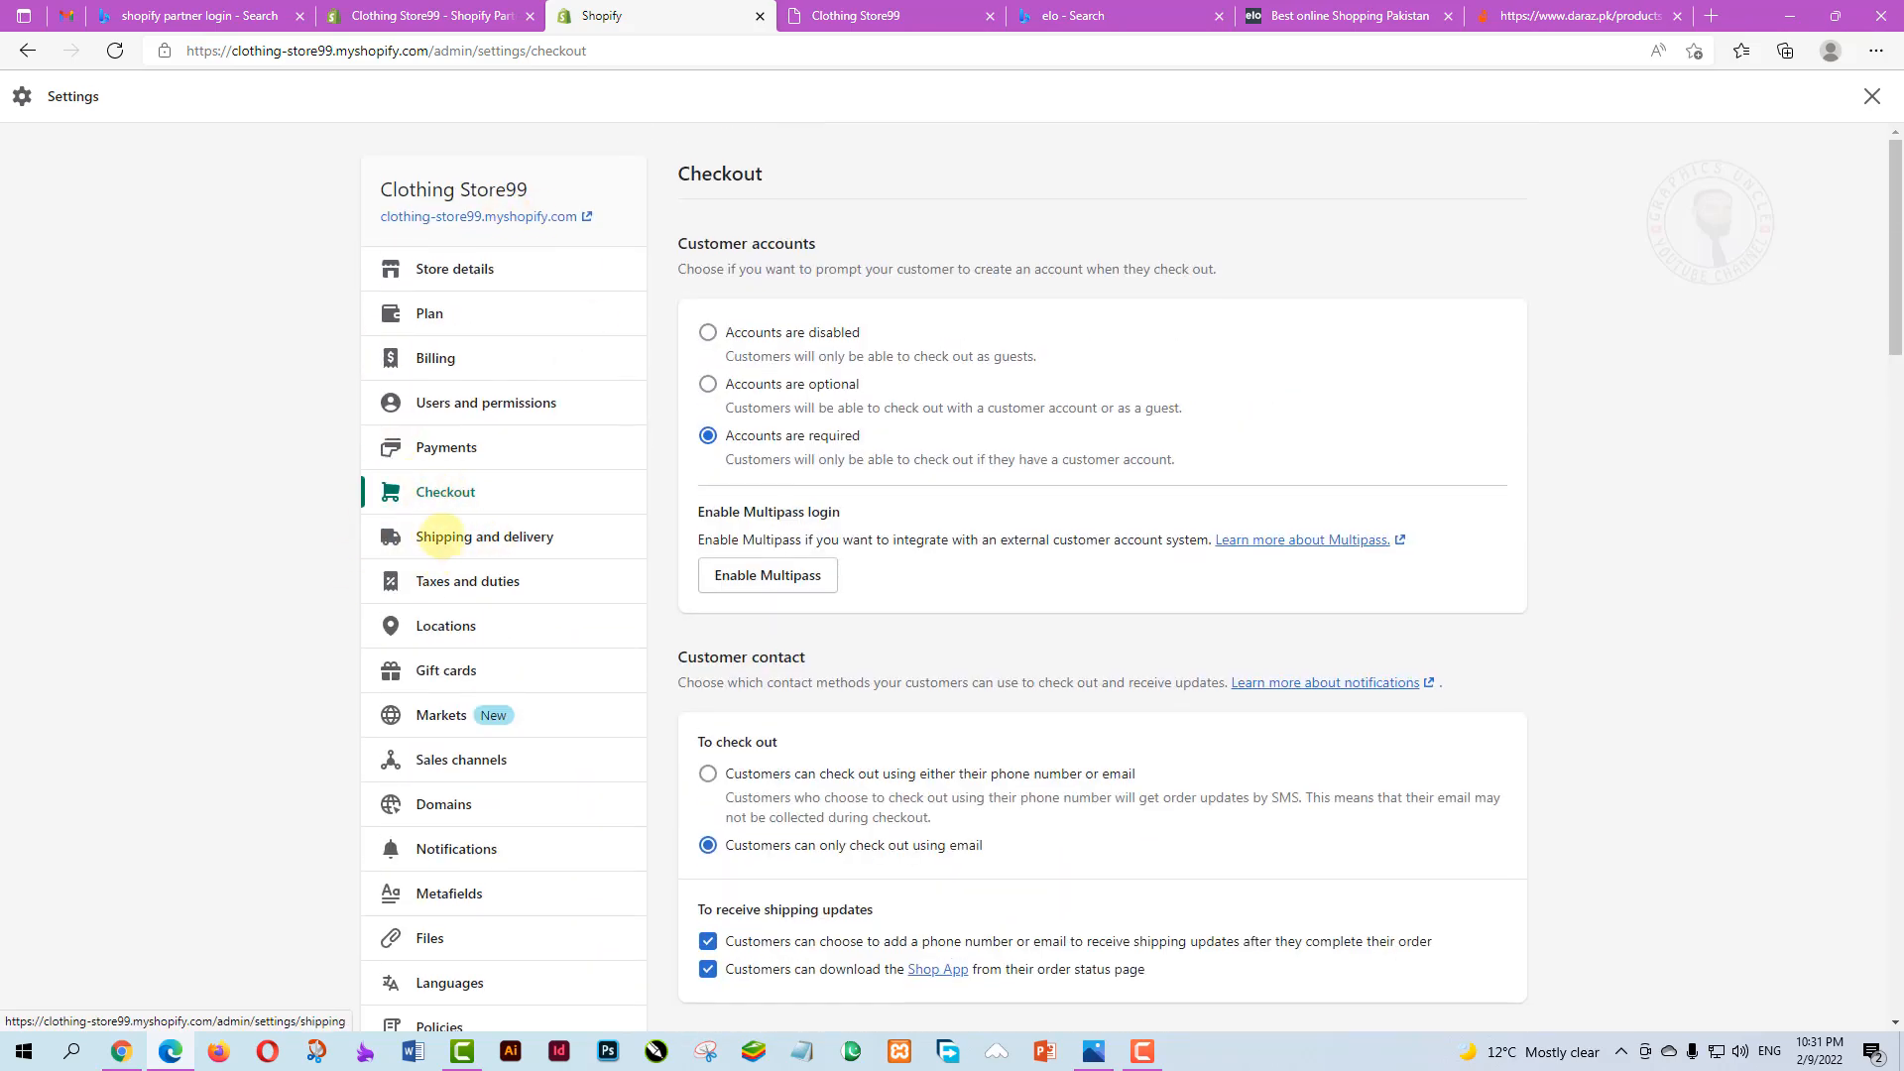
# Open Shipping and delivery and bring up the General profile's shipping rates
pyautogui.click(459, 537)
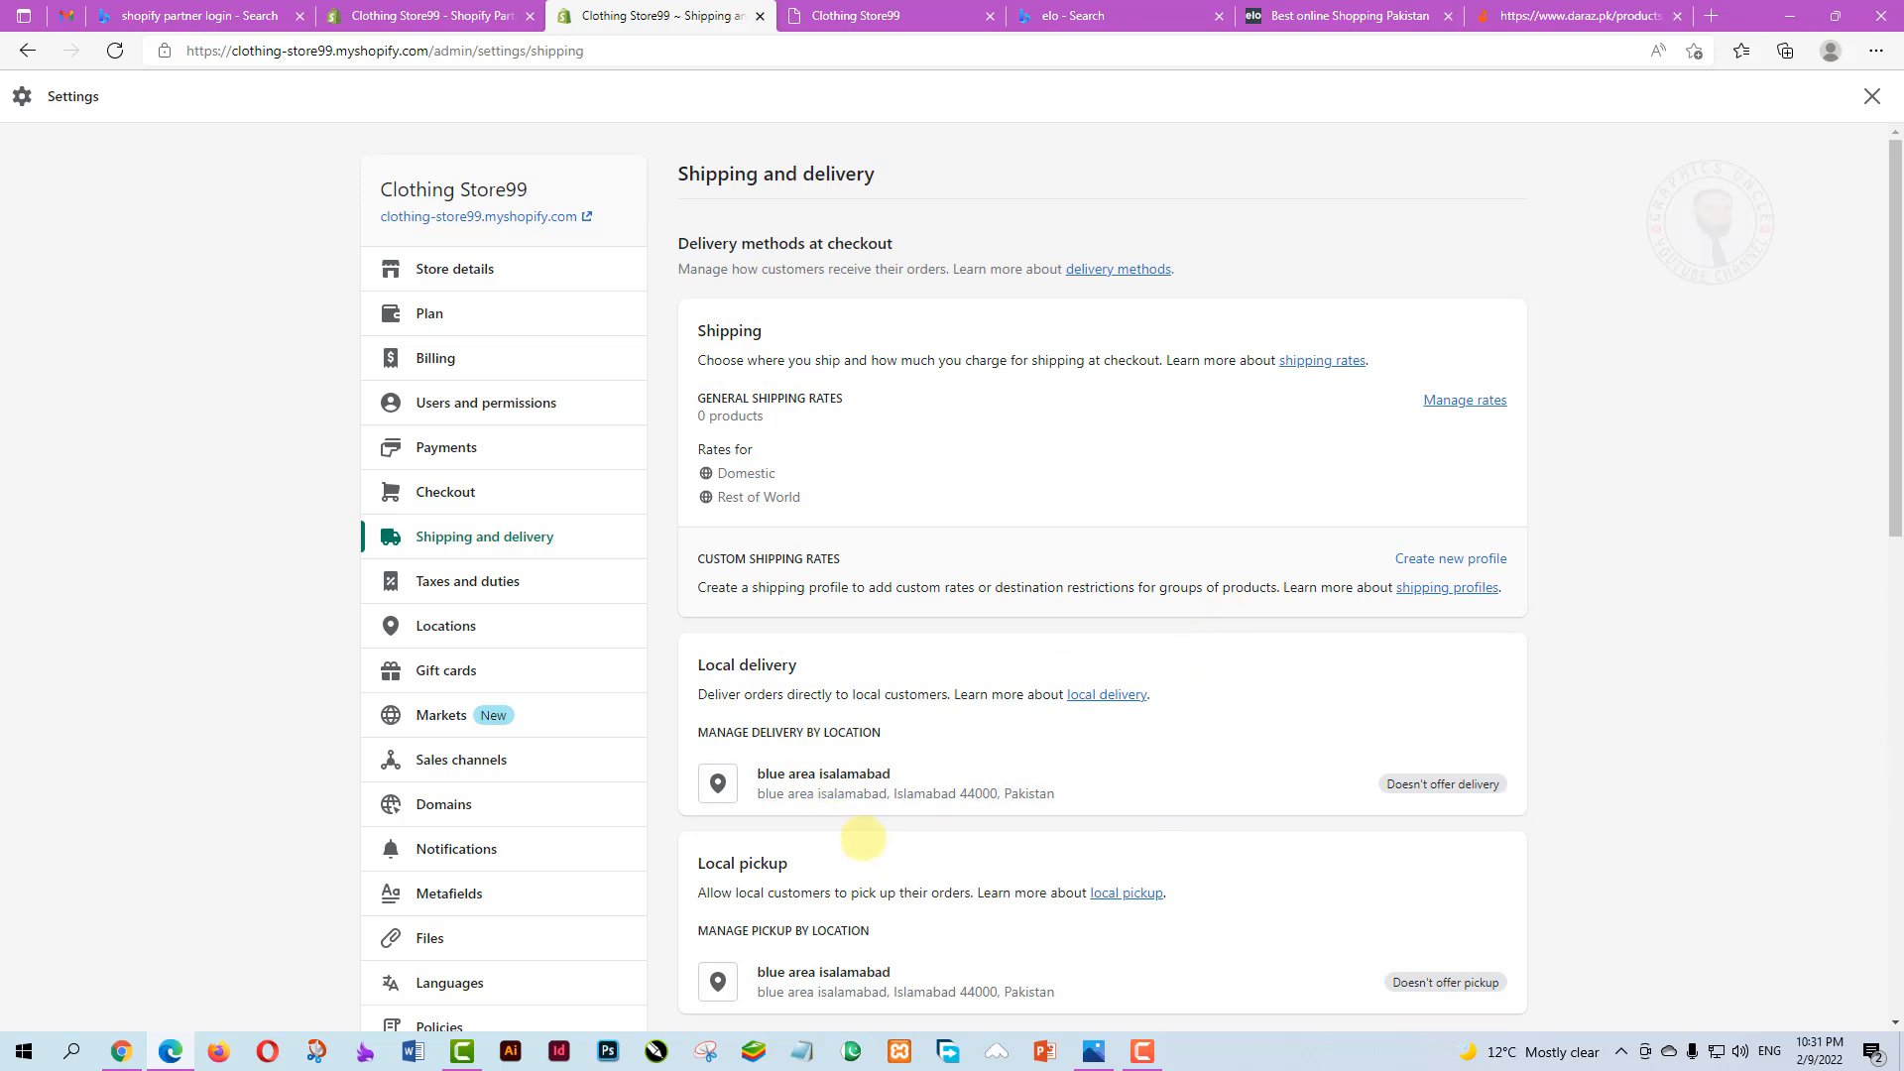
pyautogui.click(1441, 403)
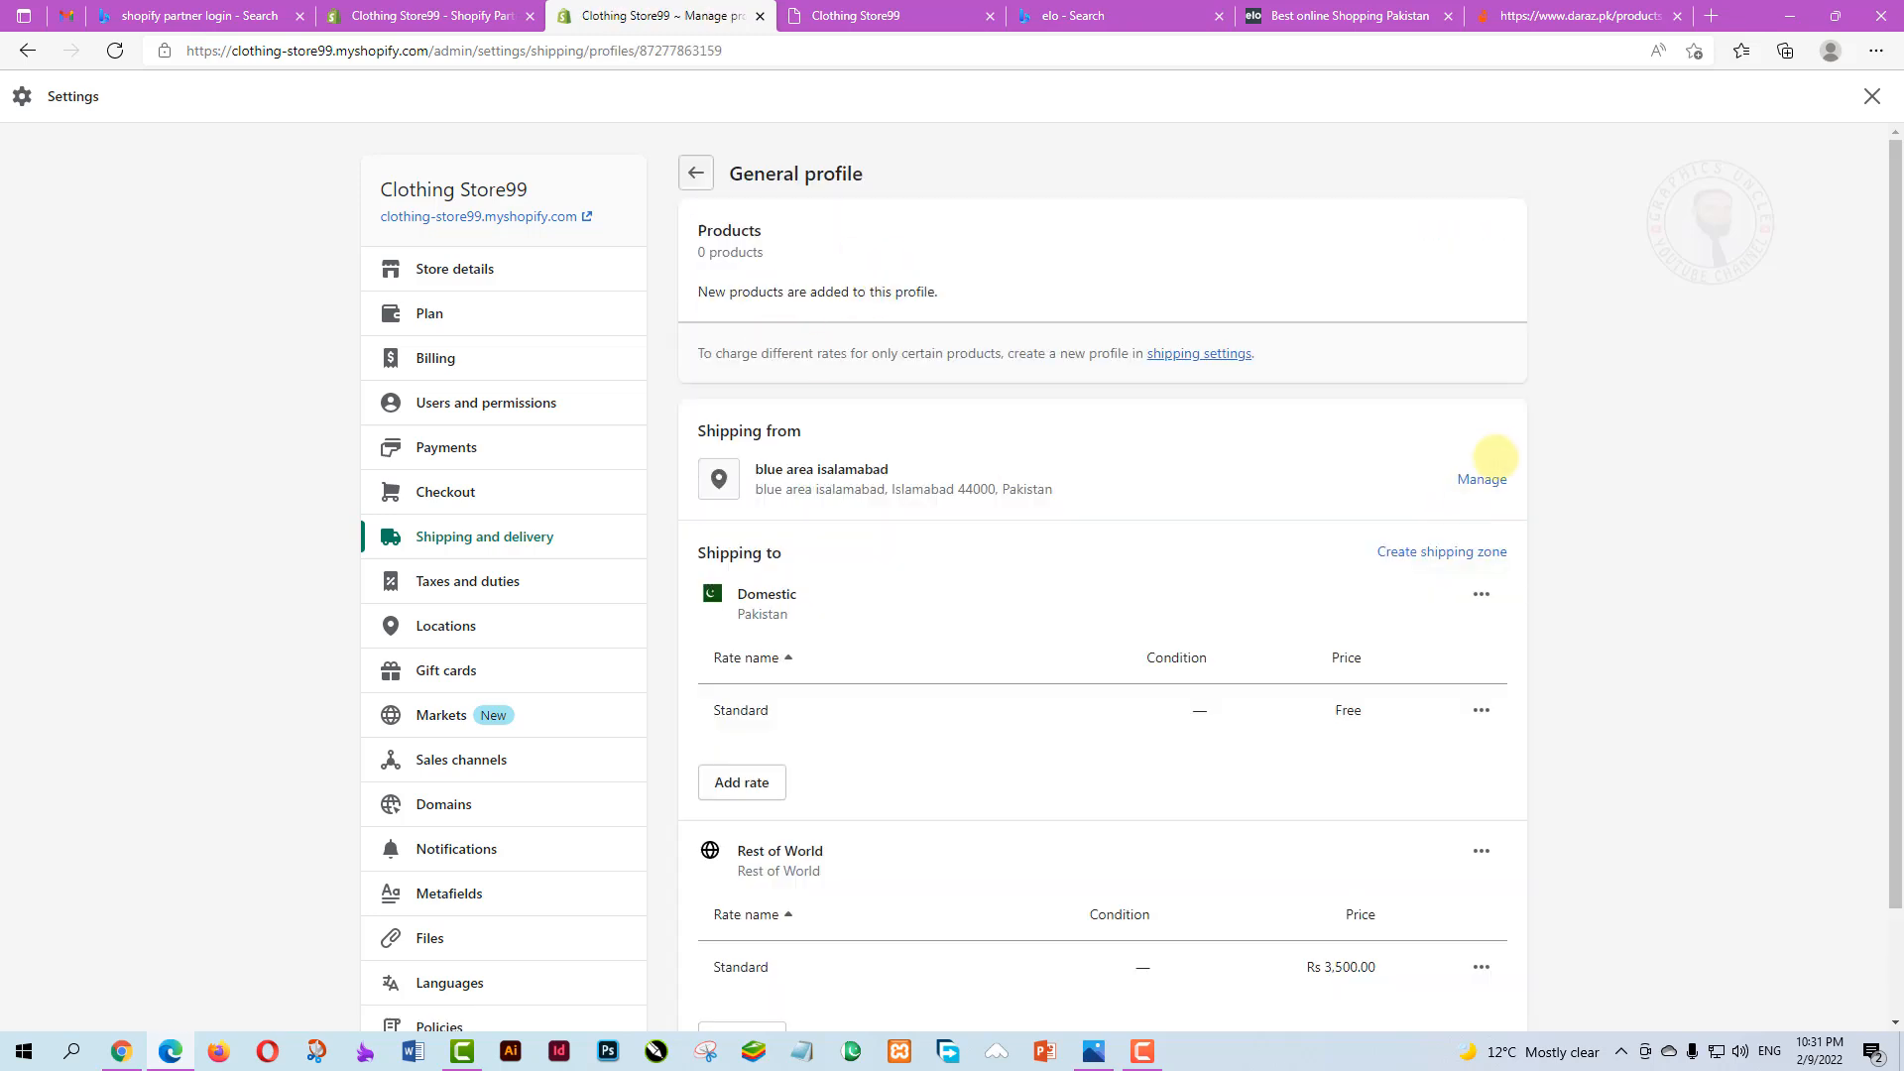
pyautogui.scroll(-2, 1467, 496)
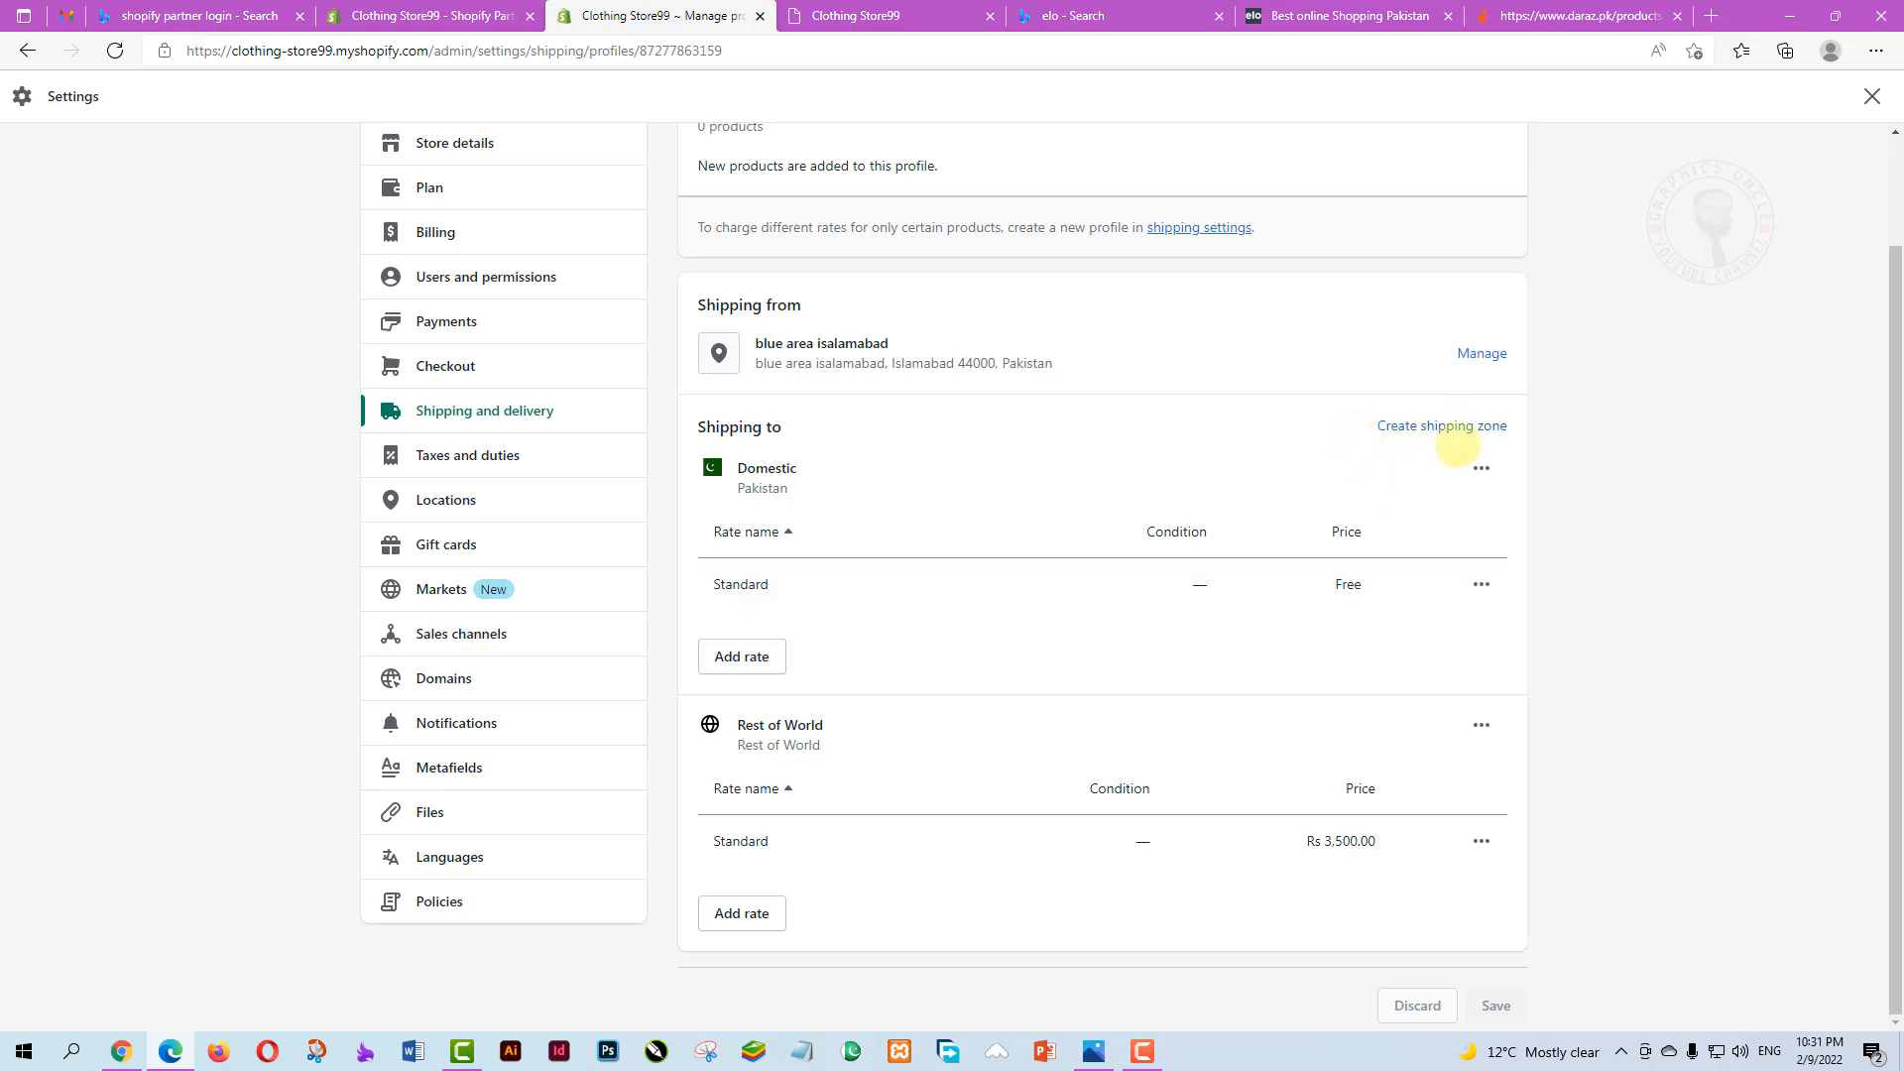
# Create a shipping zone named ASIA that includes every Asian country
pyautogui.click(1429, 425)
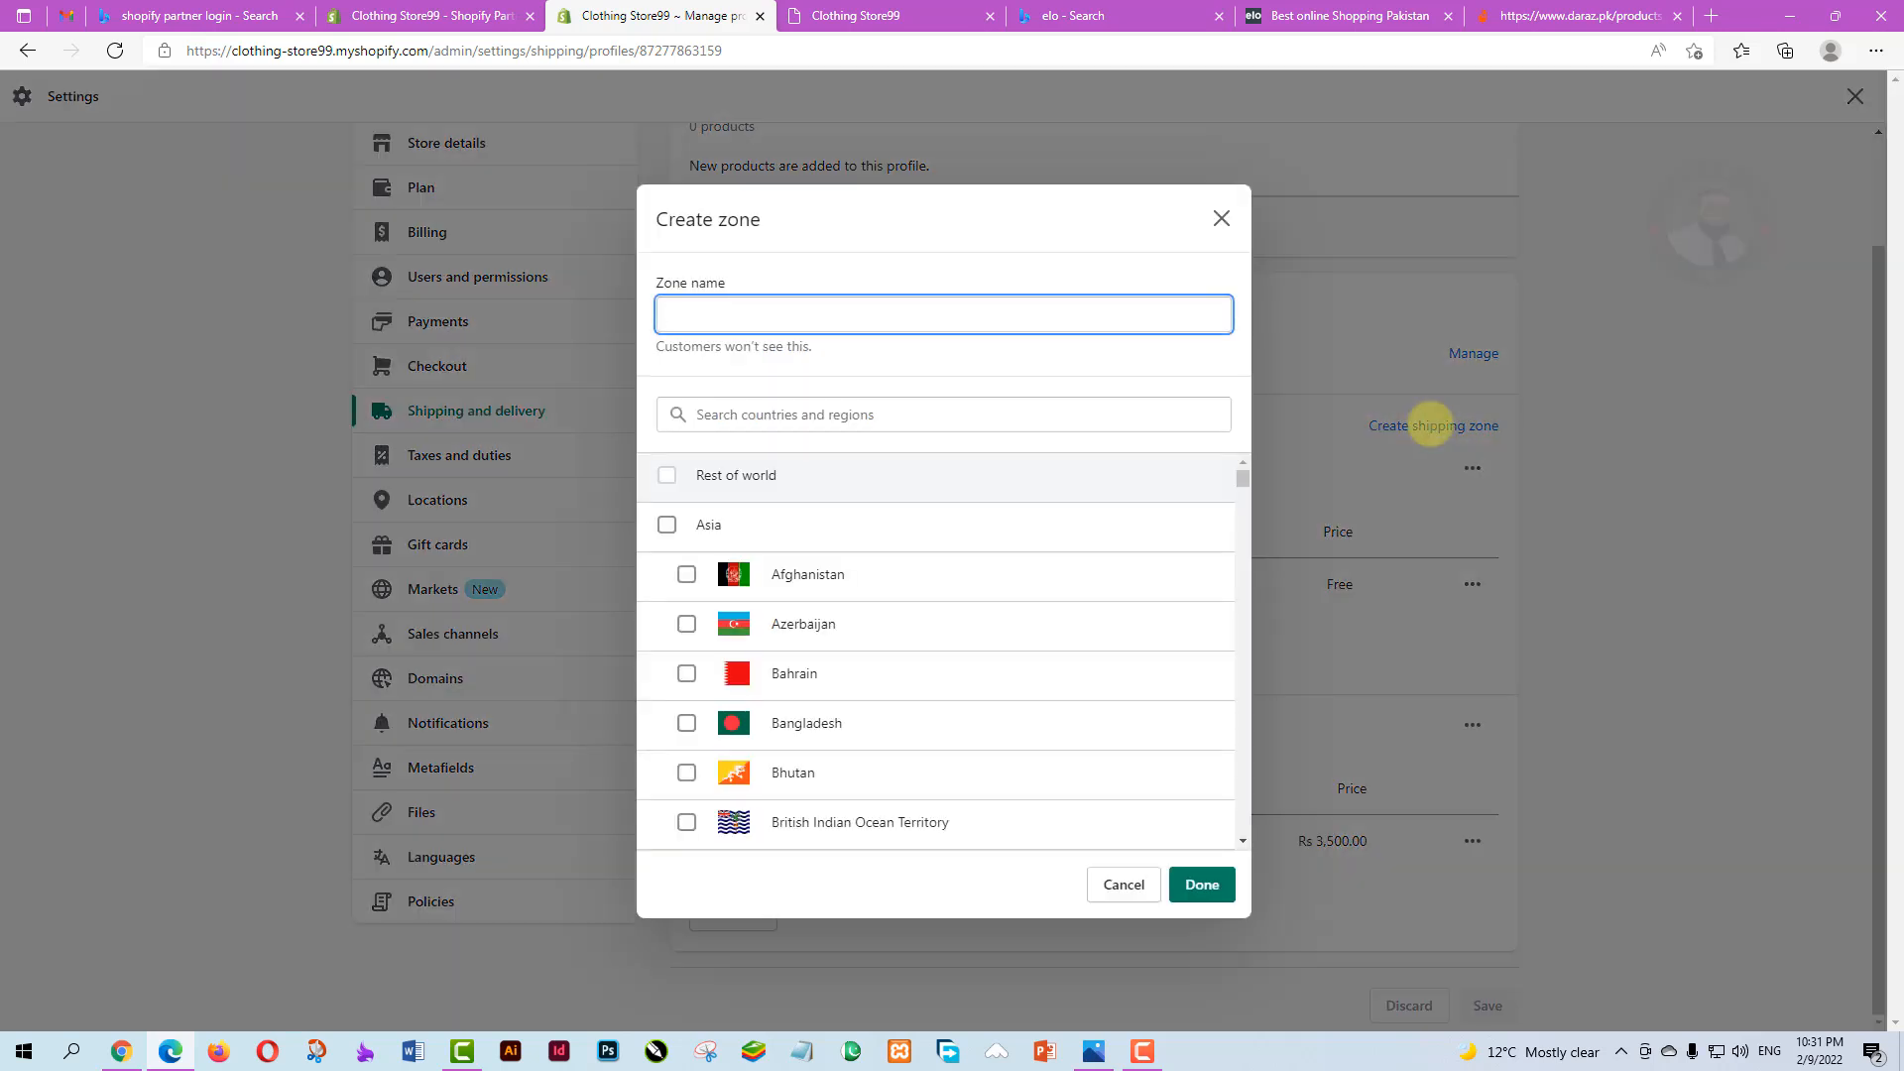
pyautogui.click(686, 311)
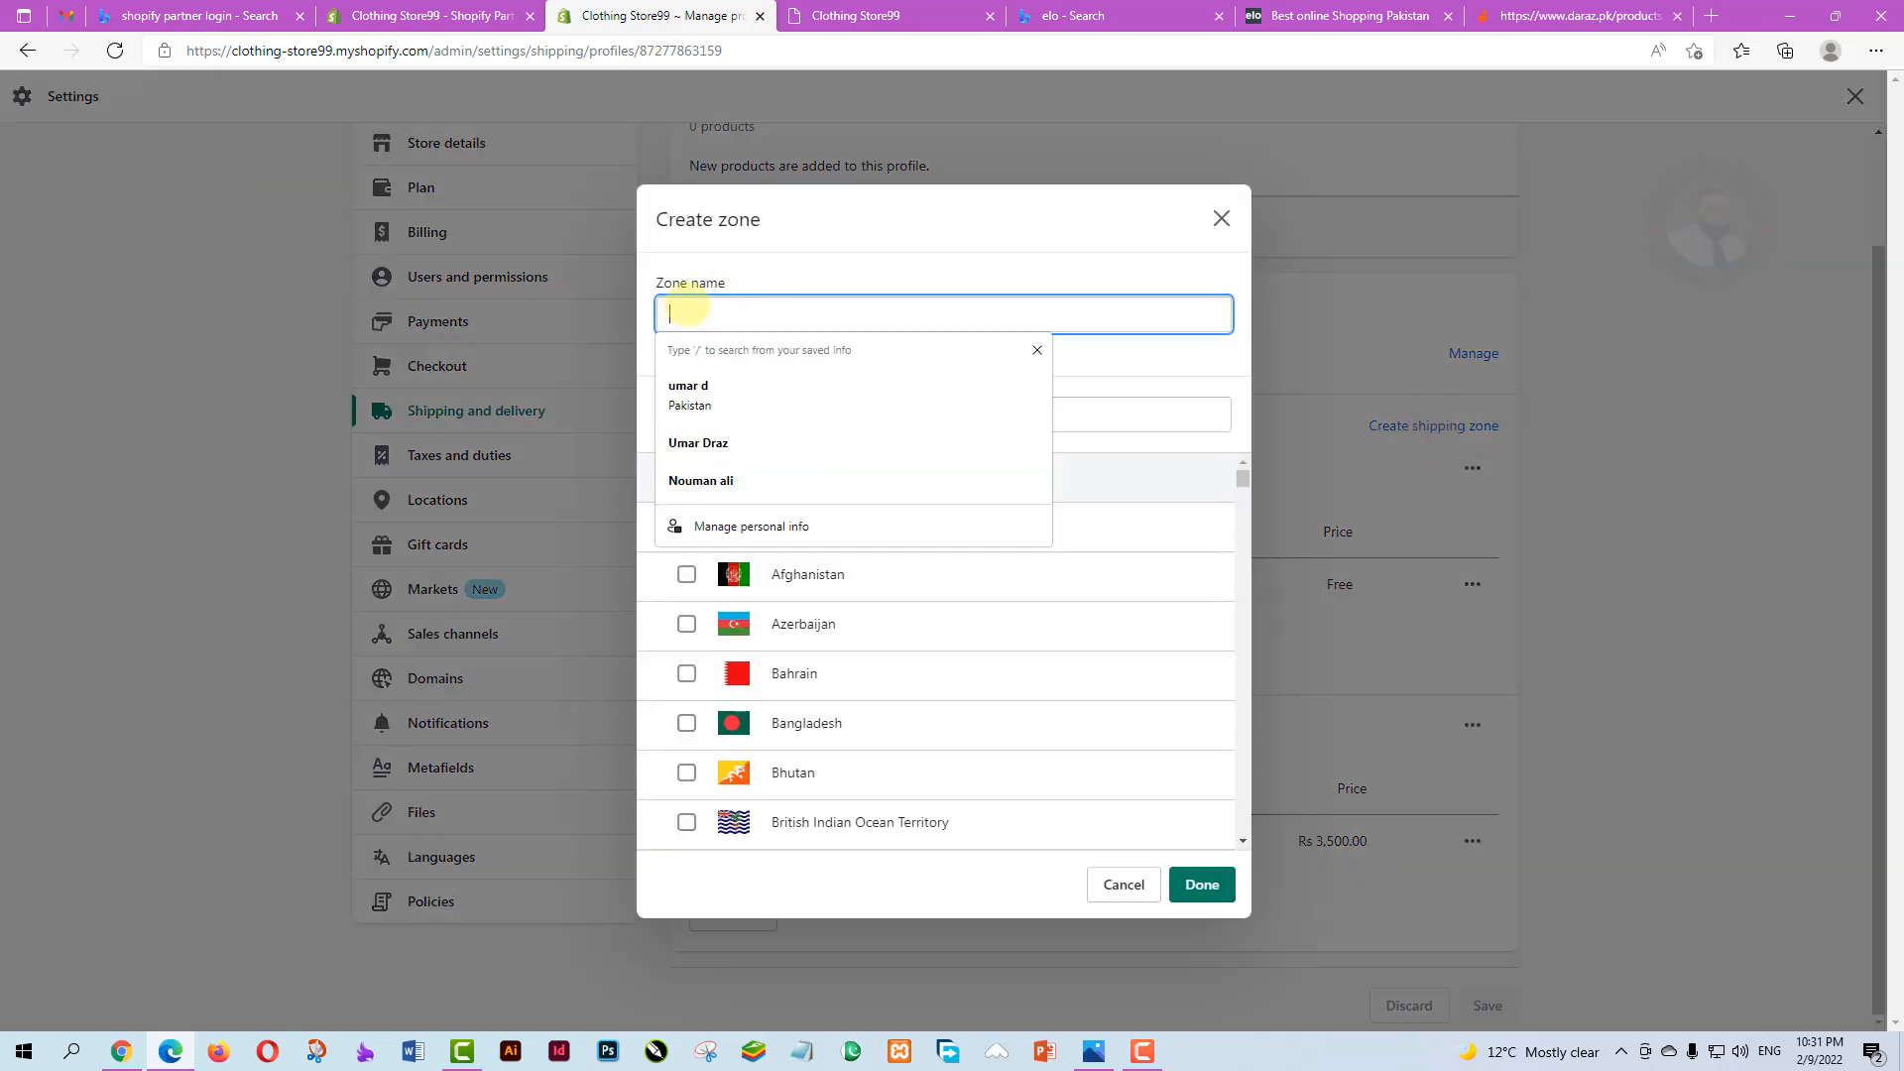
pyautogui.write('ASIA')
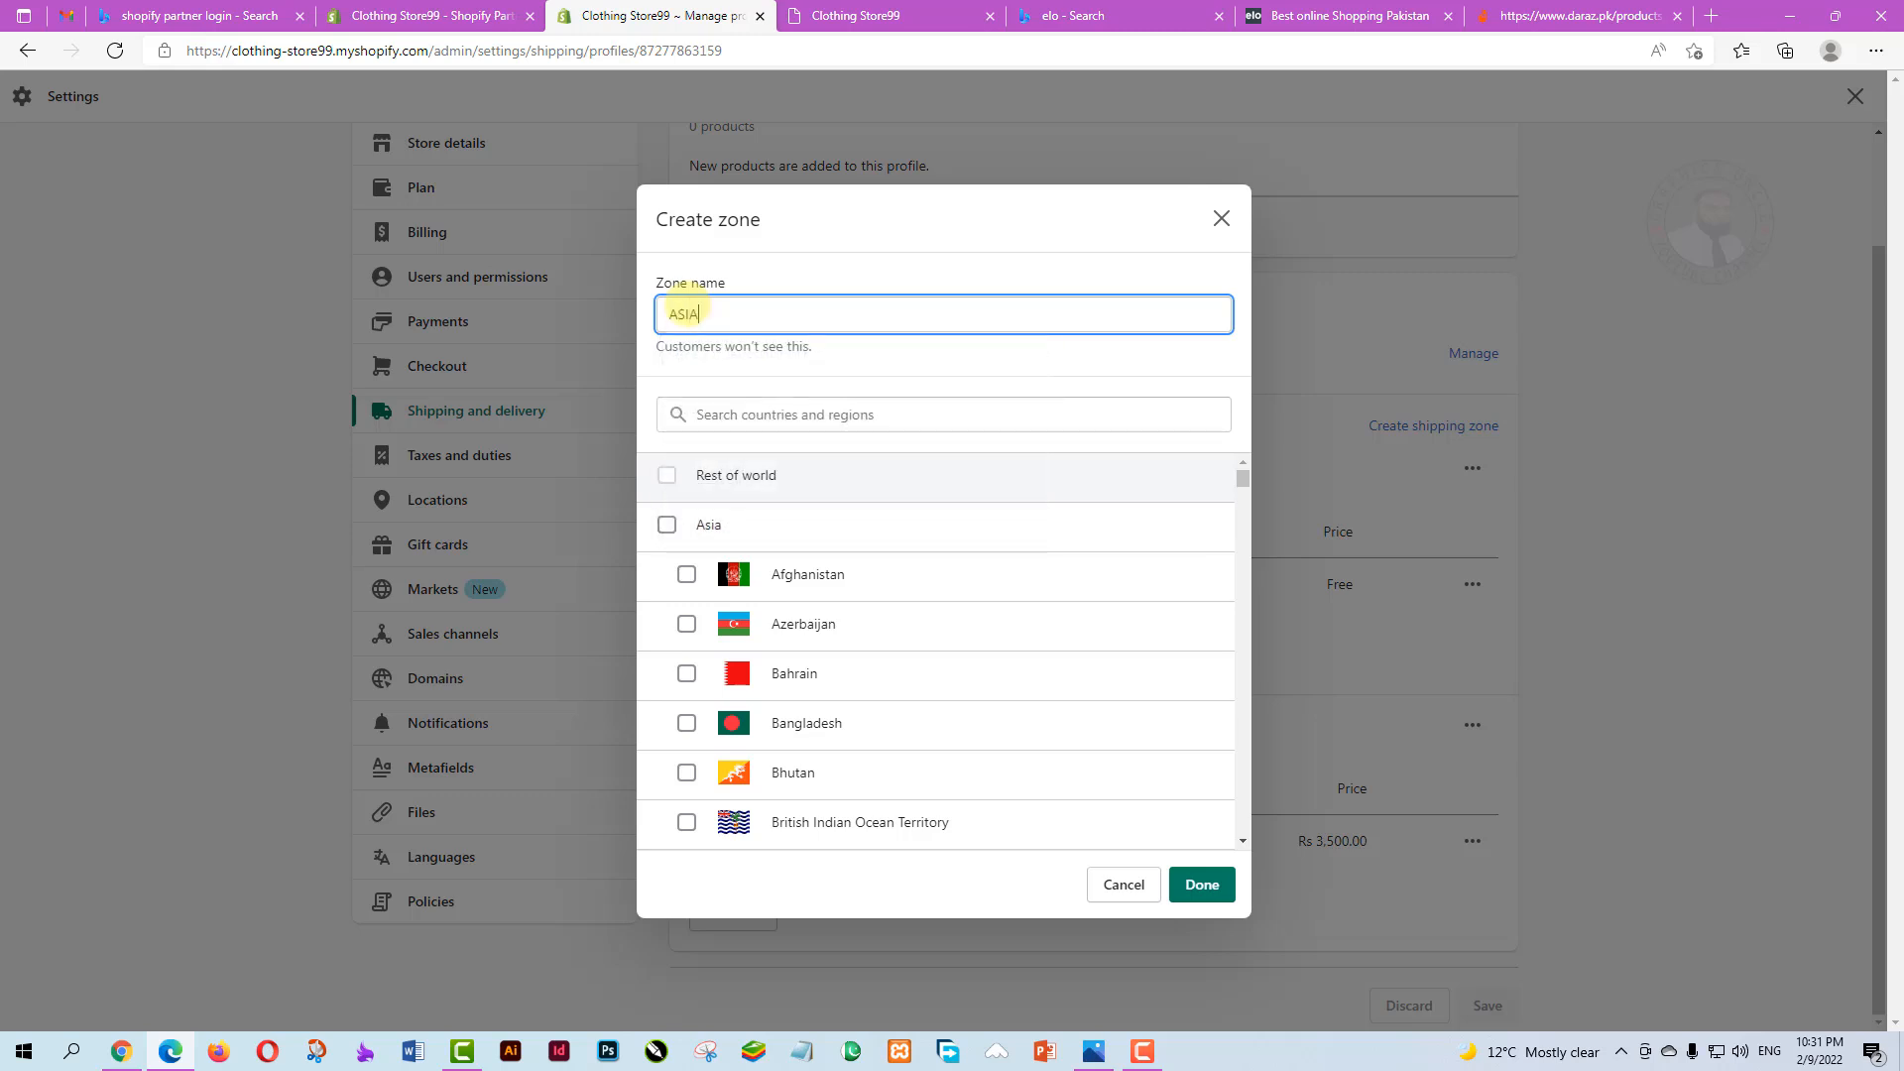
pyautogui.click(694, 415)
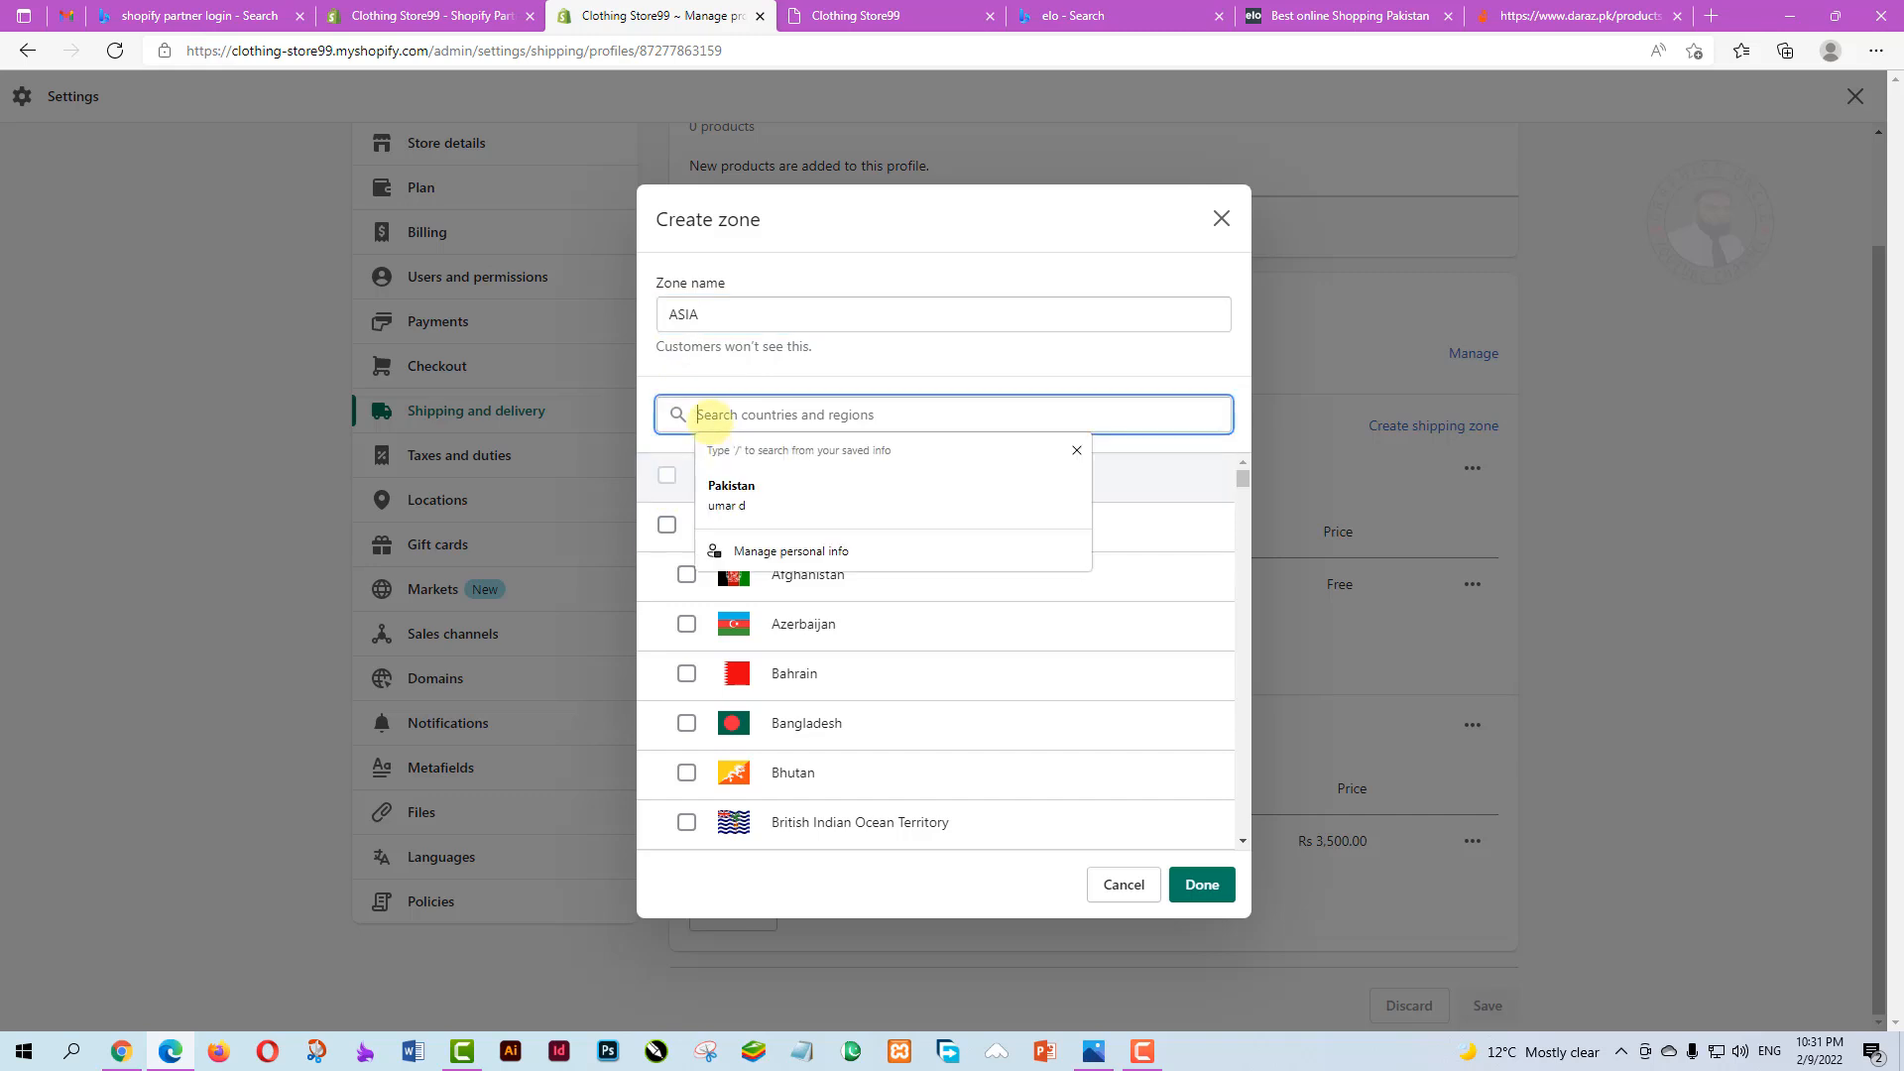
pyautogui.click(1620, 396)
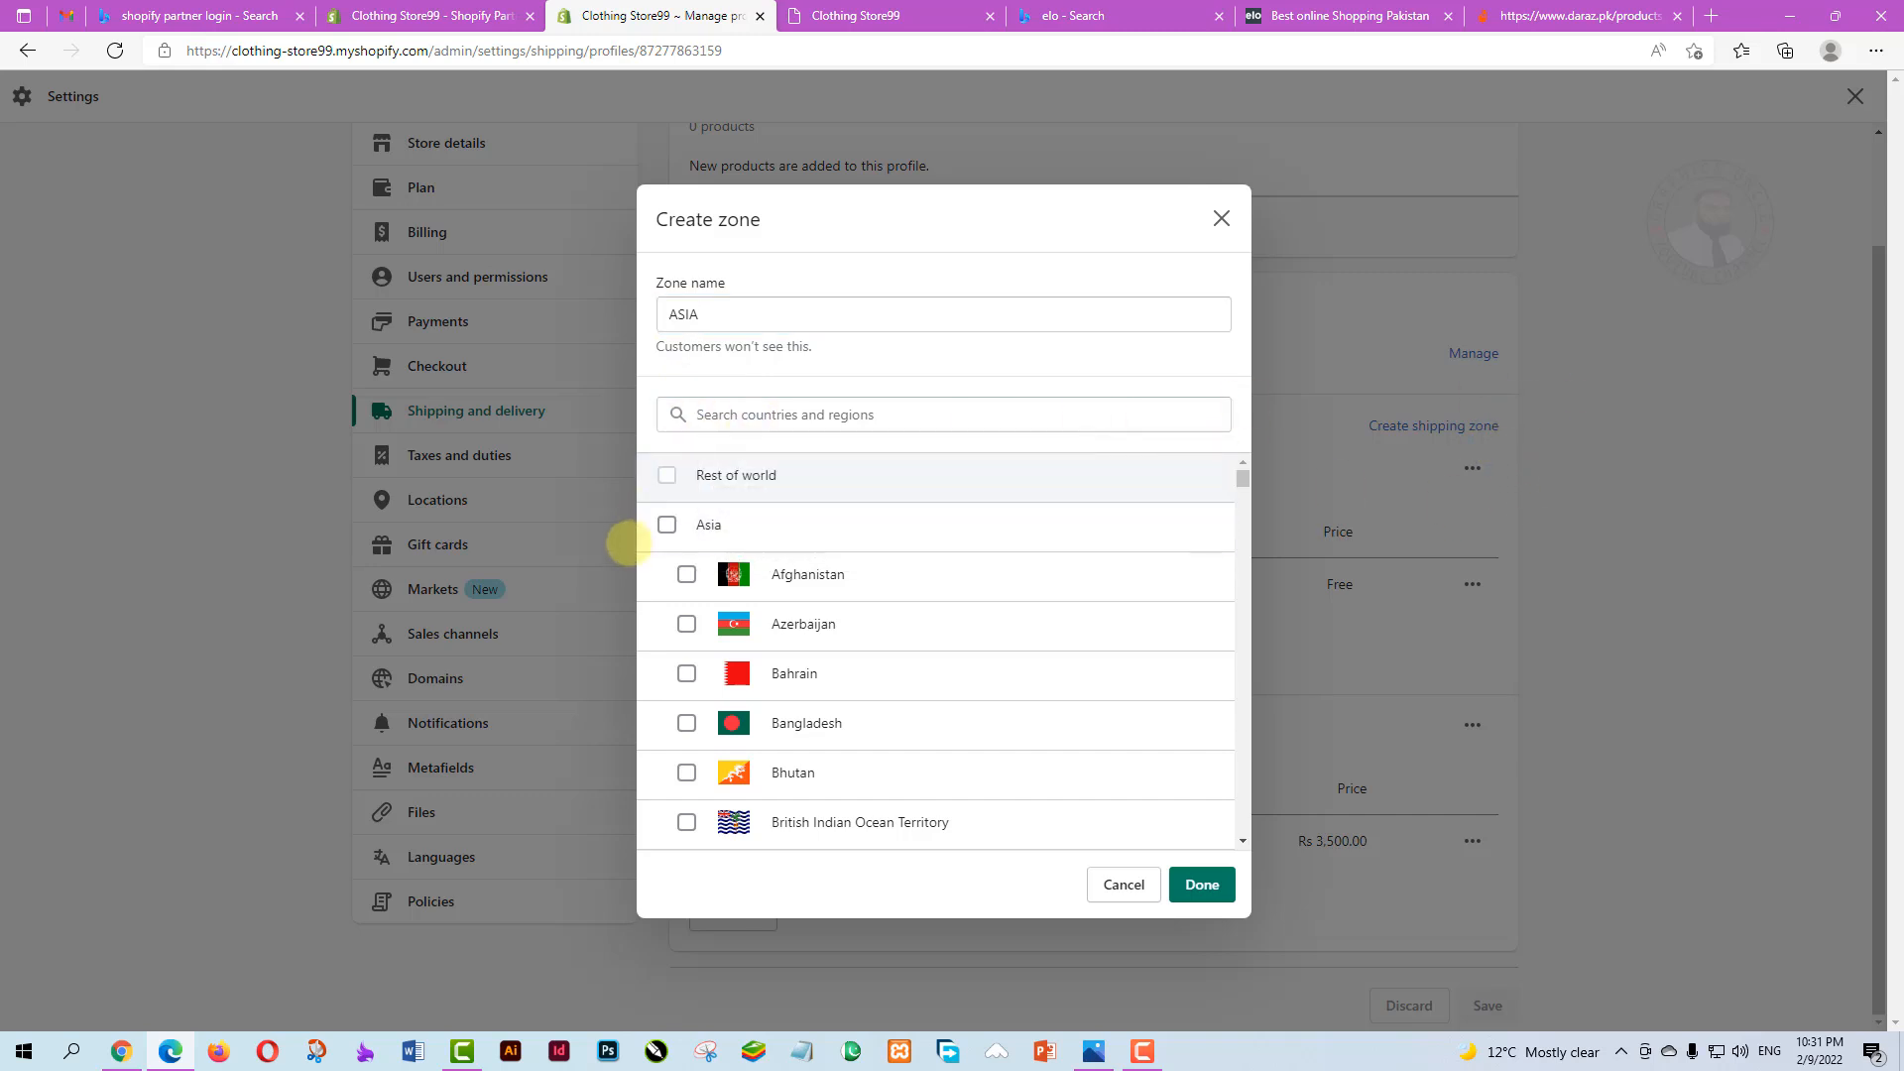
pyautogui.click(666, 525)
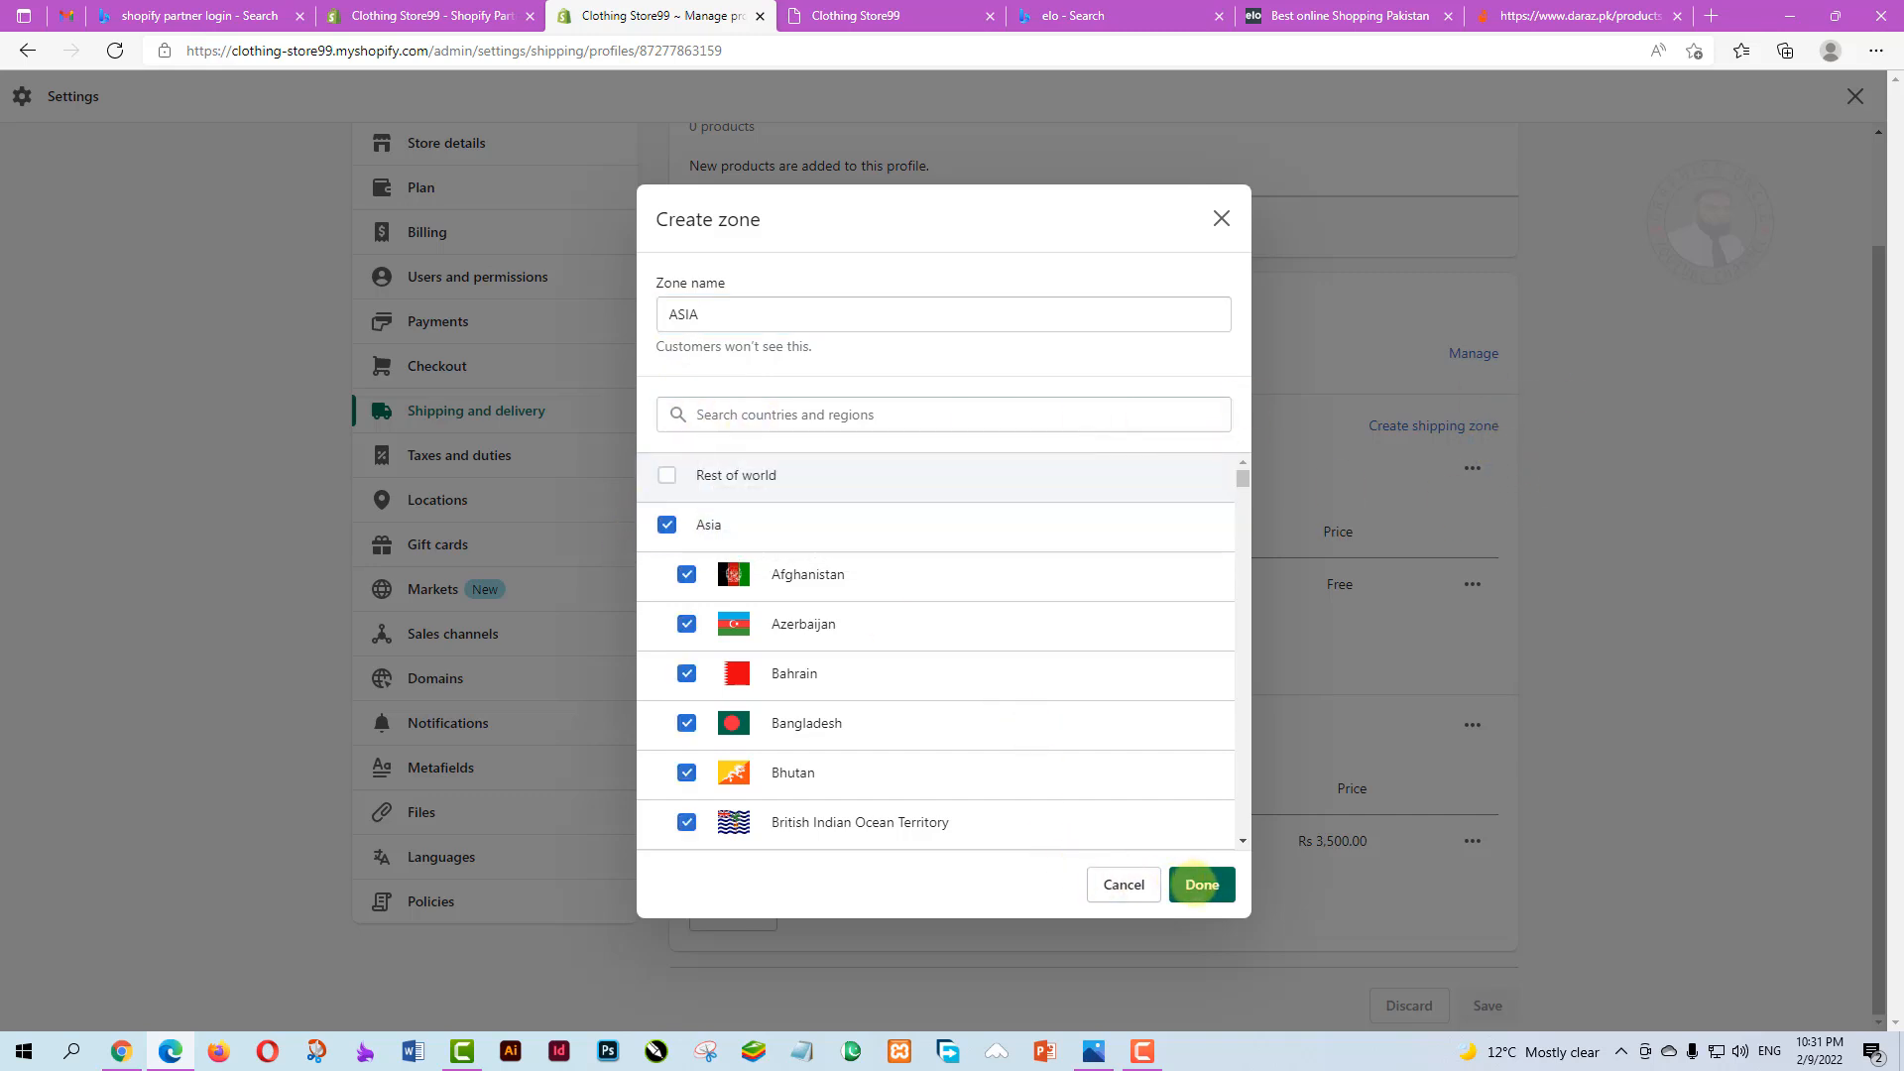
pyautogui.click(1202, 884)
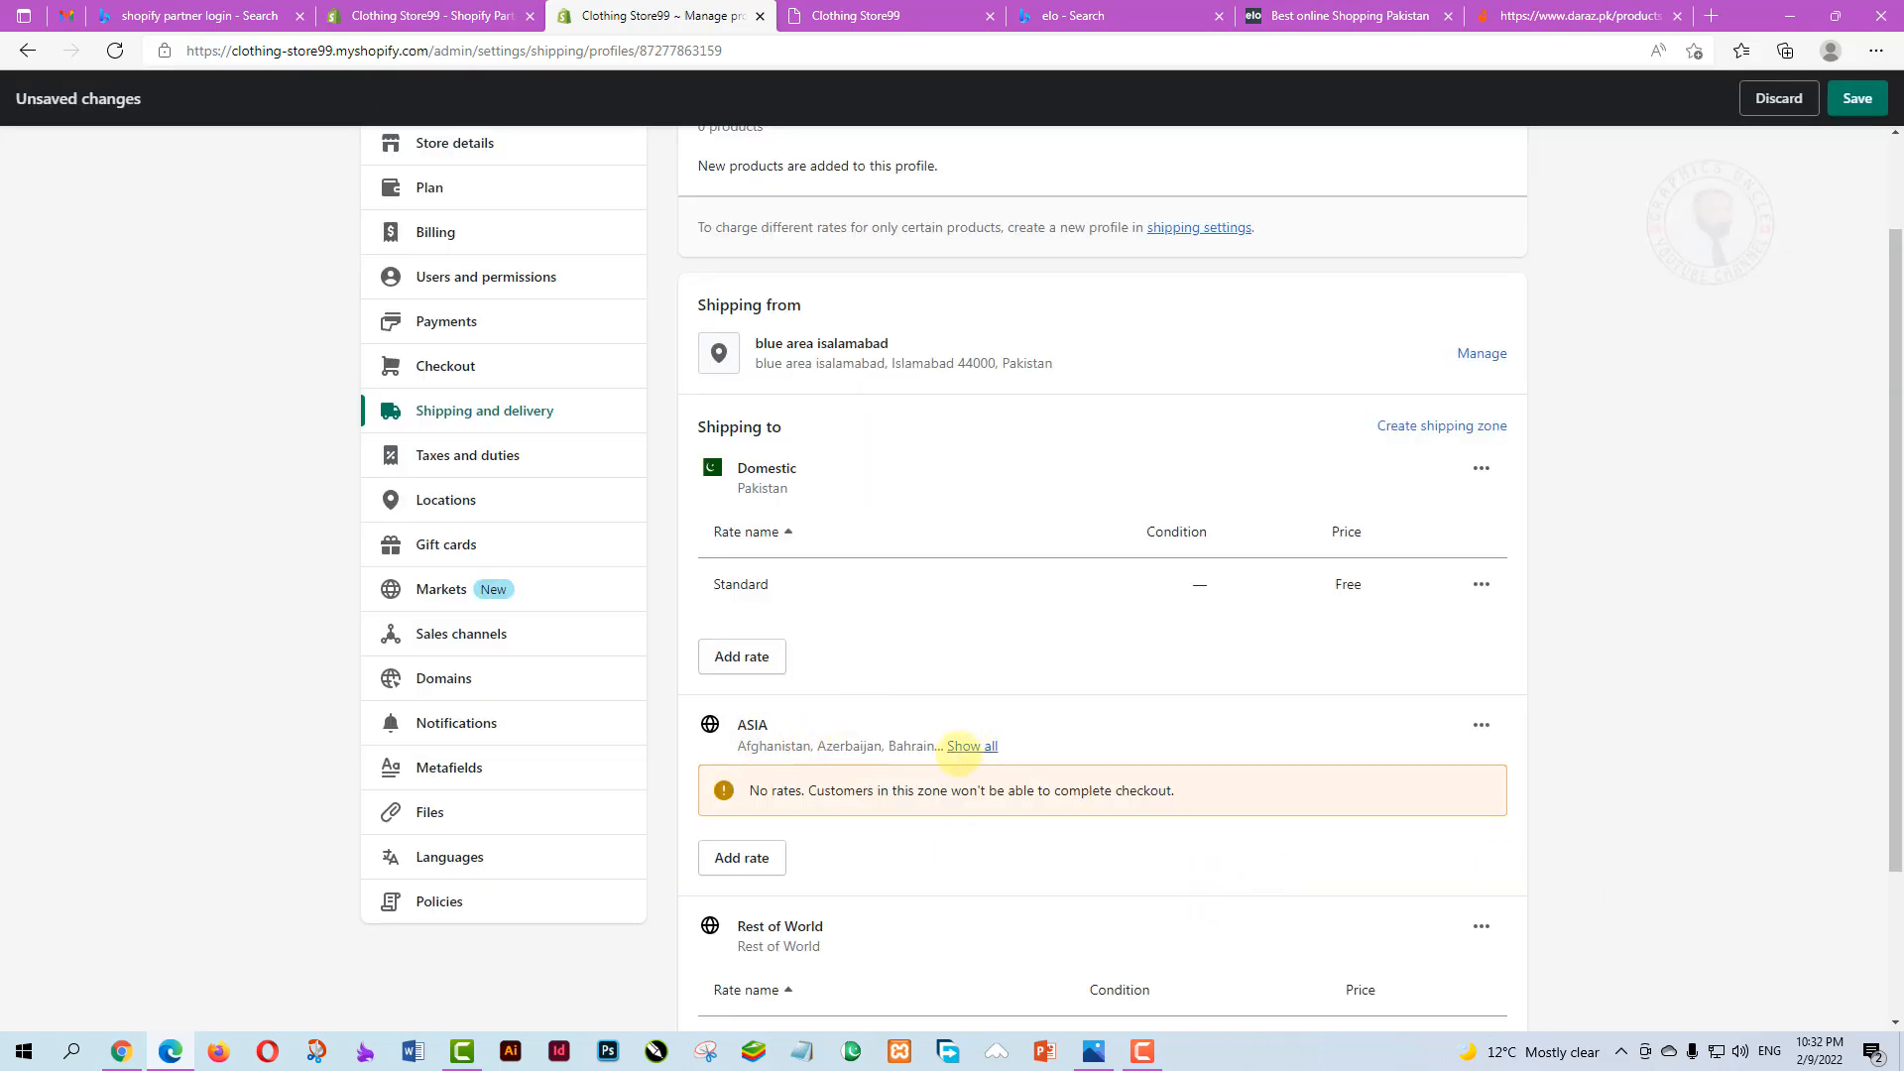
pyautogui.scroll(-1, 913, 746)
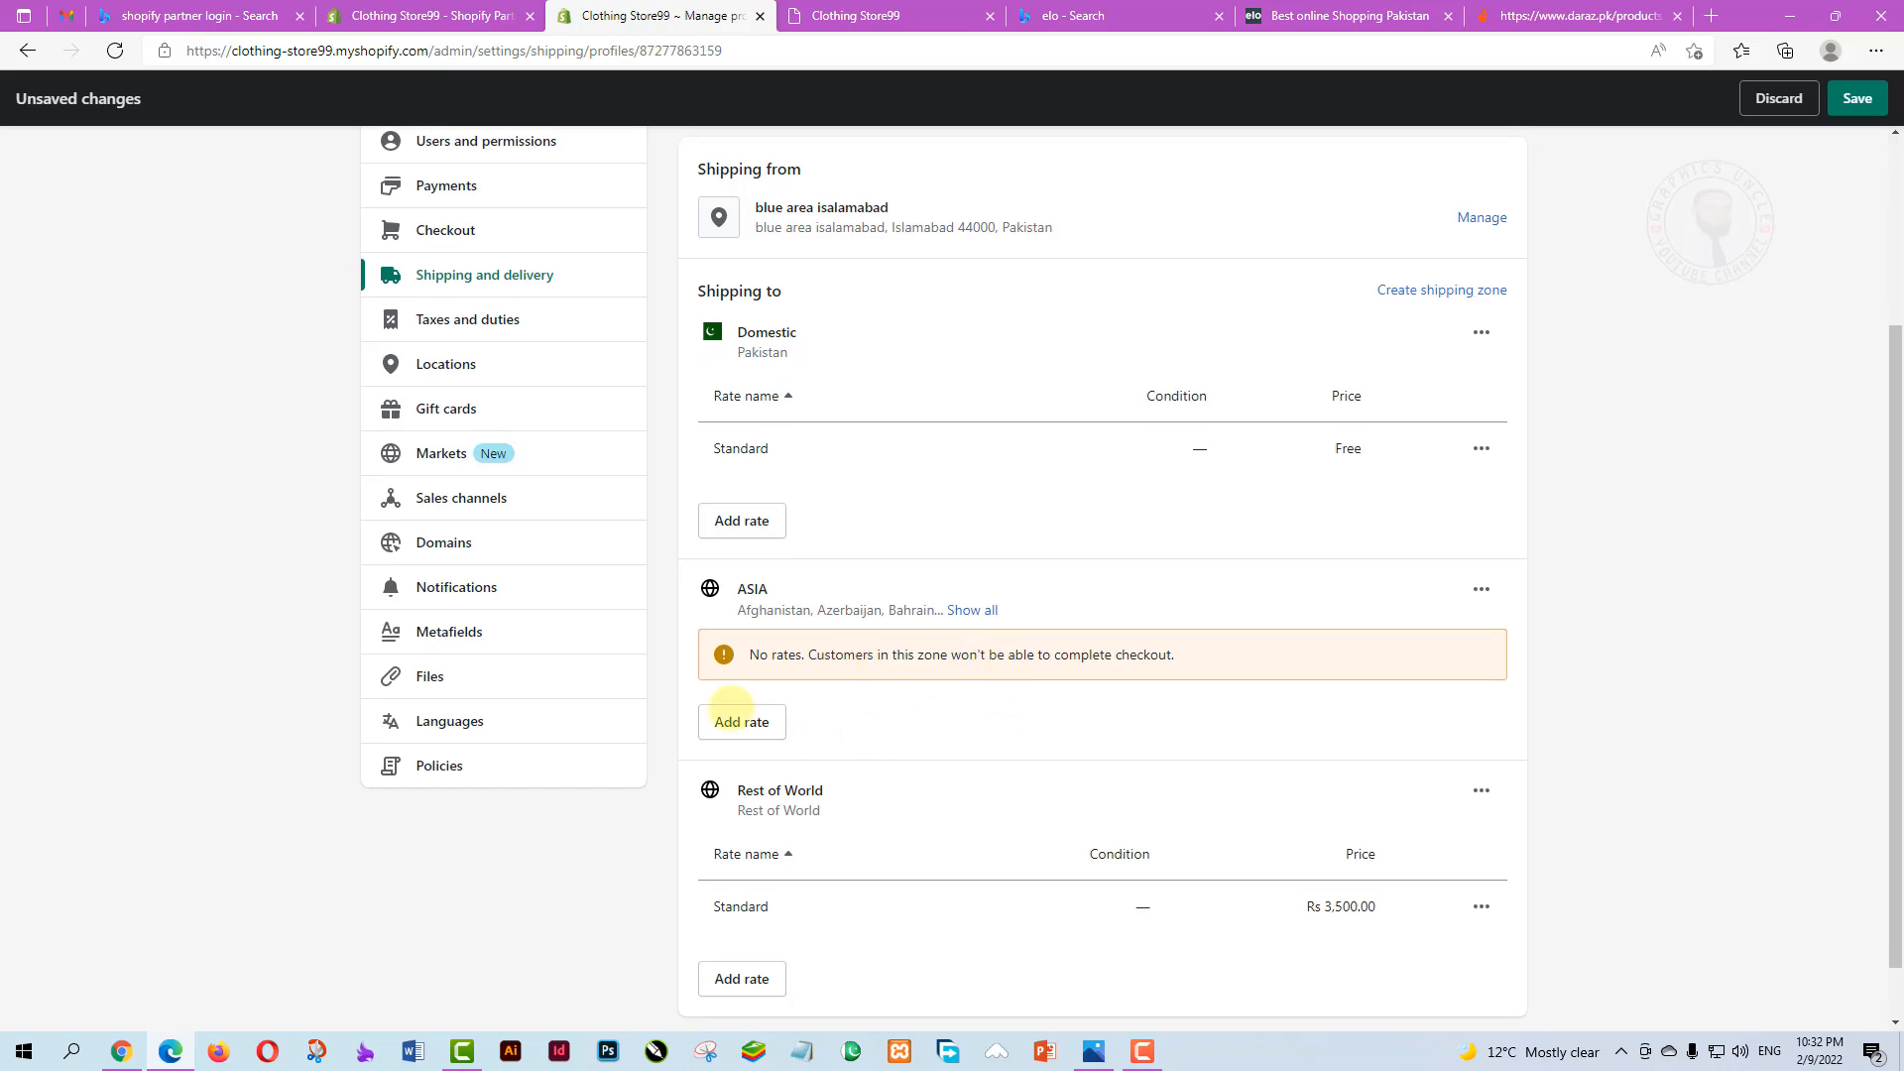
# Add a free Standard shipping rate to the ASIA zone
pyautogui.click(971, 608)
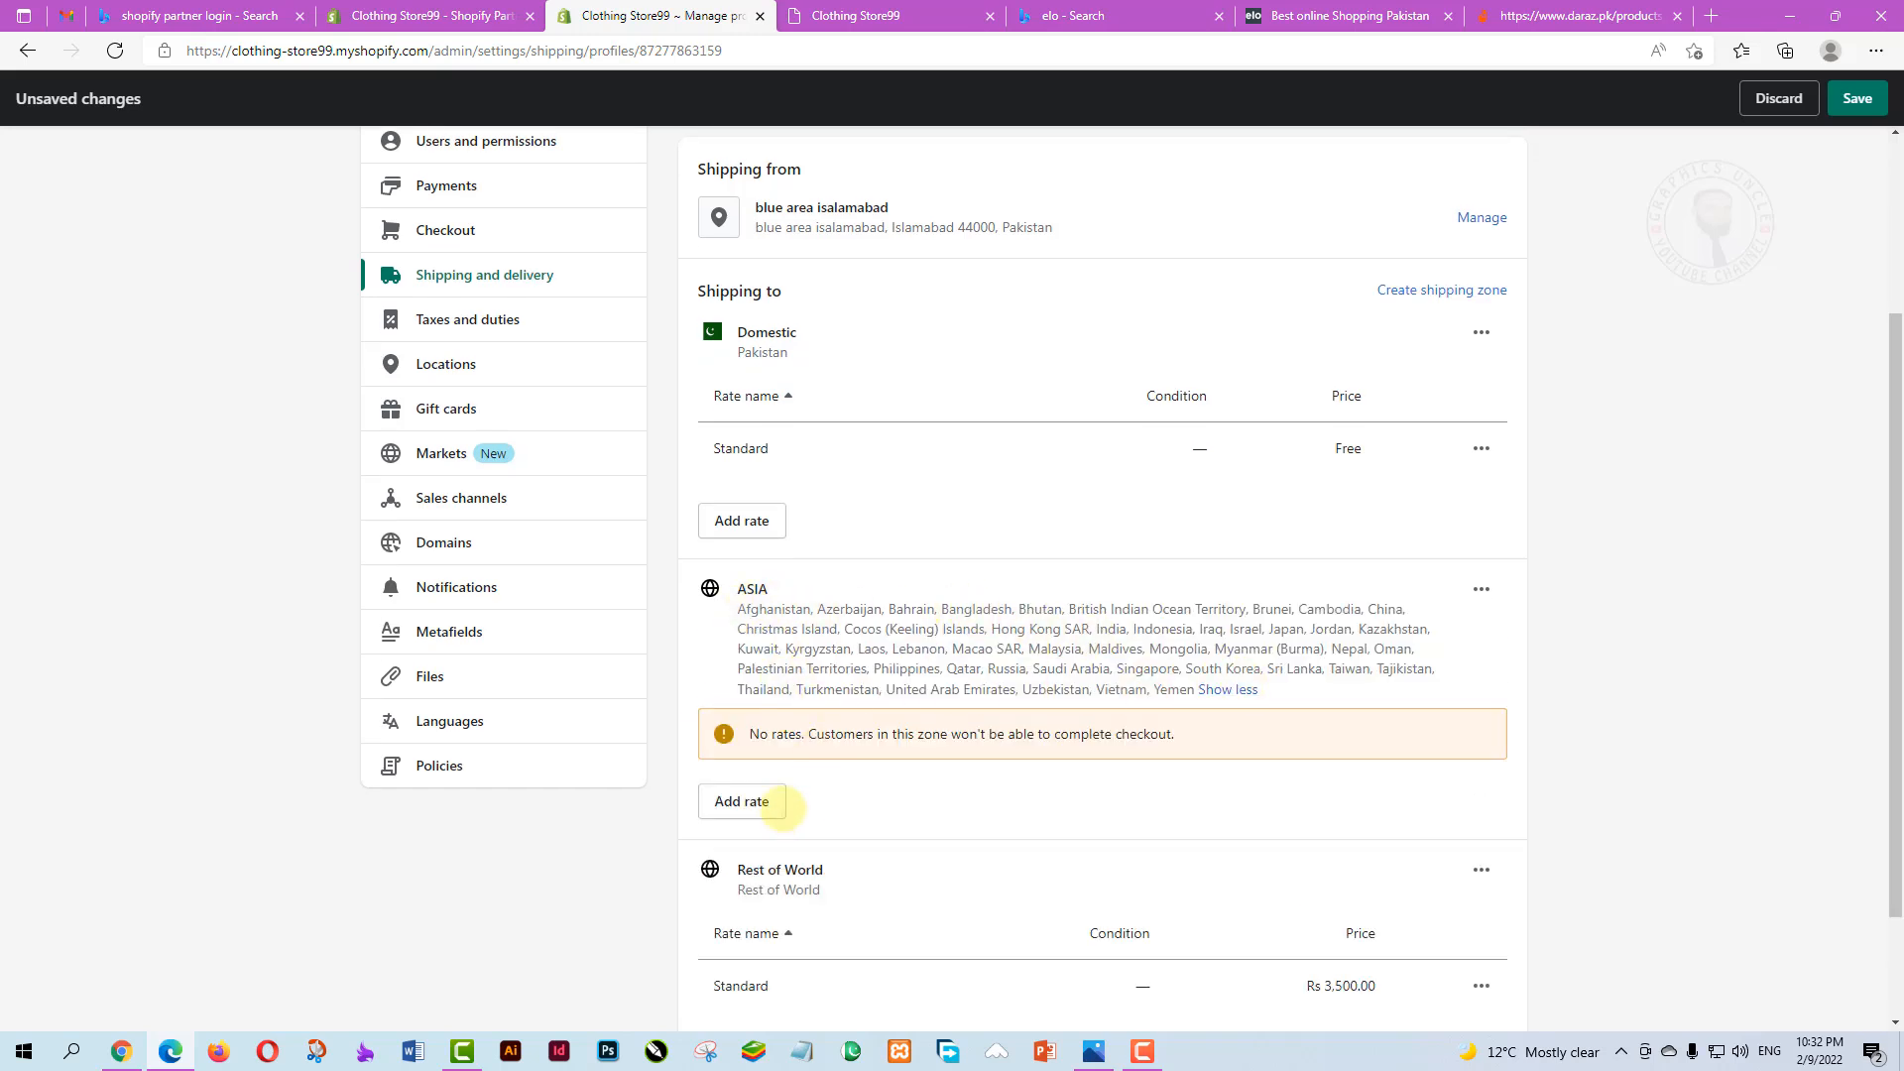
pyautogui.scroll(-1, 723, 784)
pyautogui.click(740, 667)
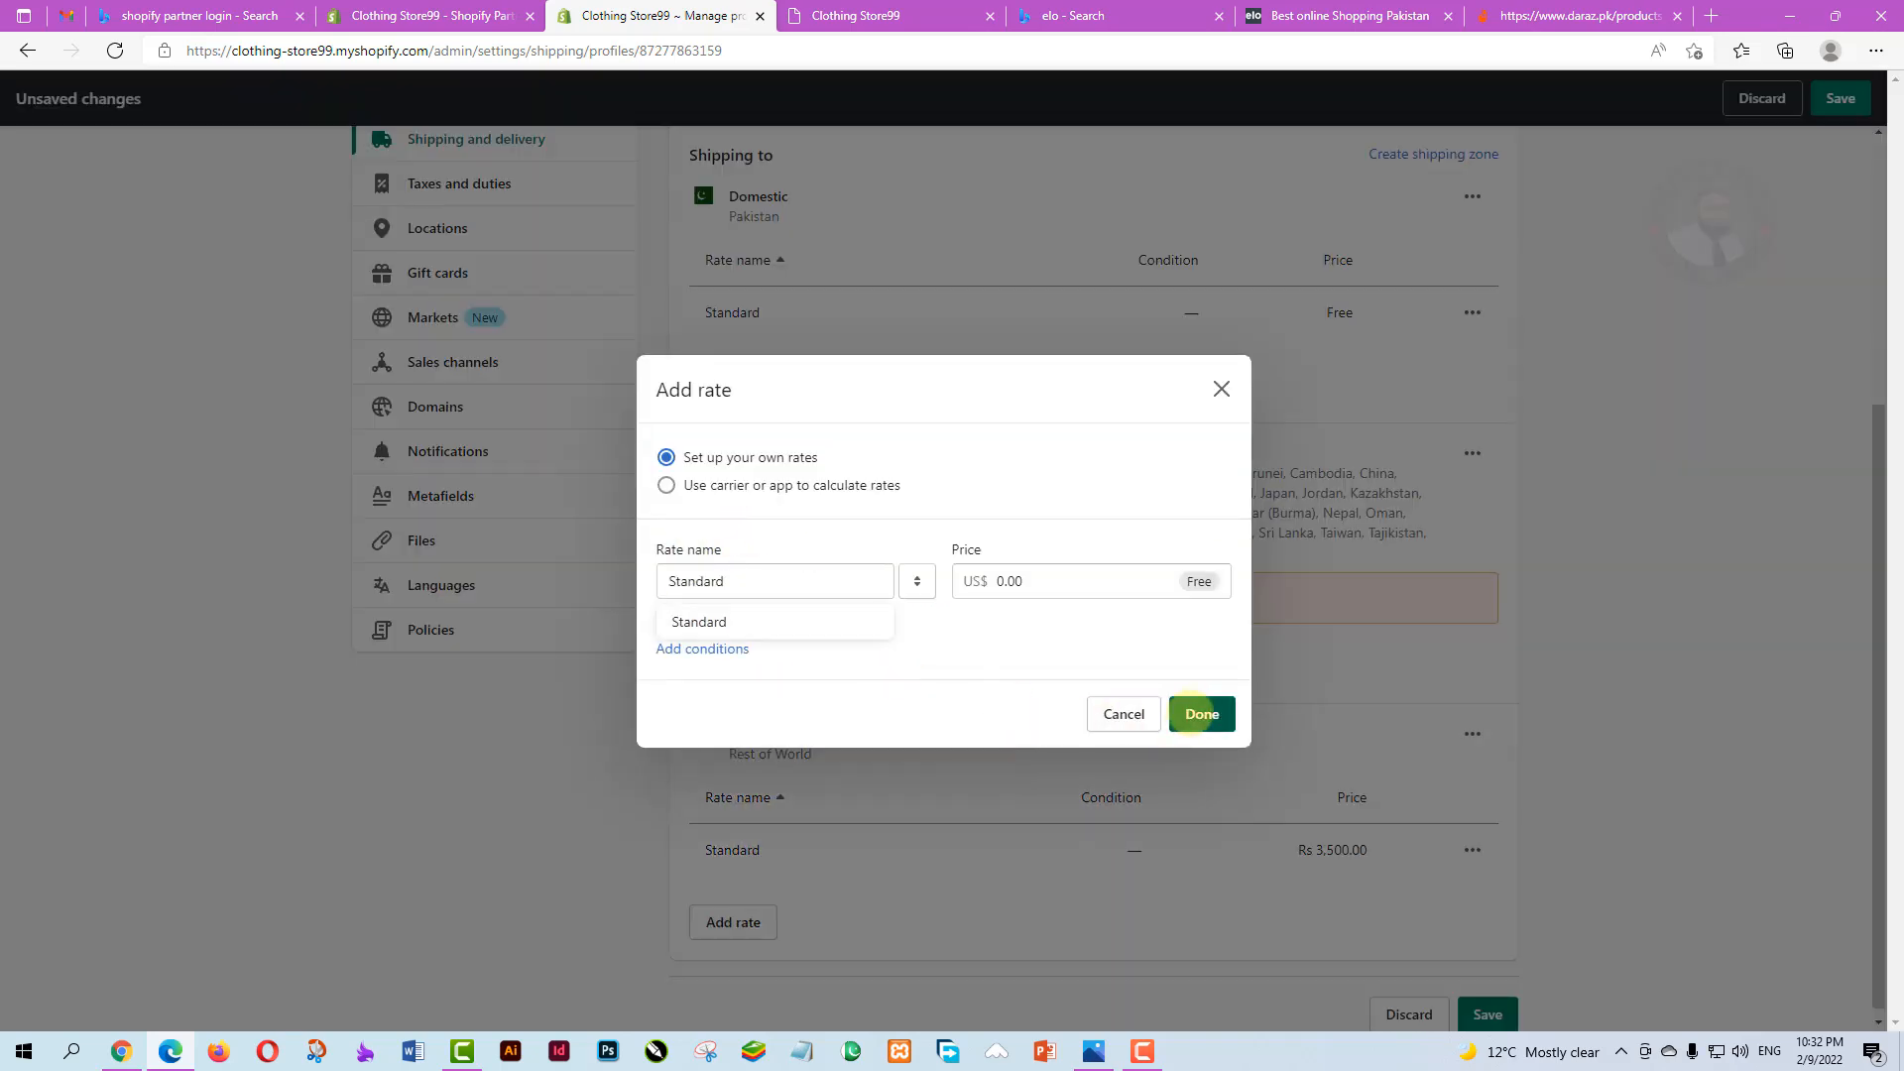
pyautogui.click(1202, 714)
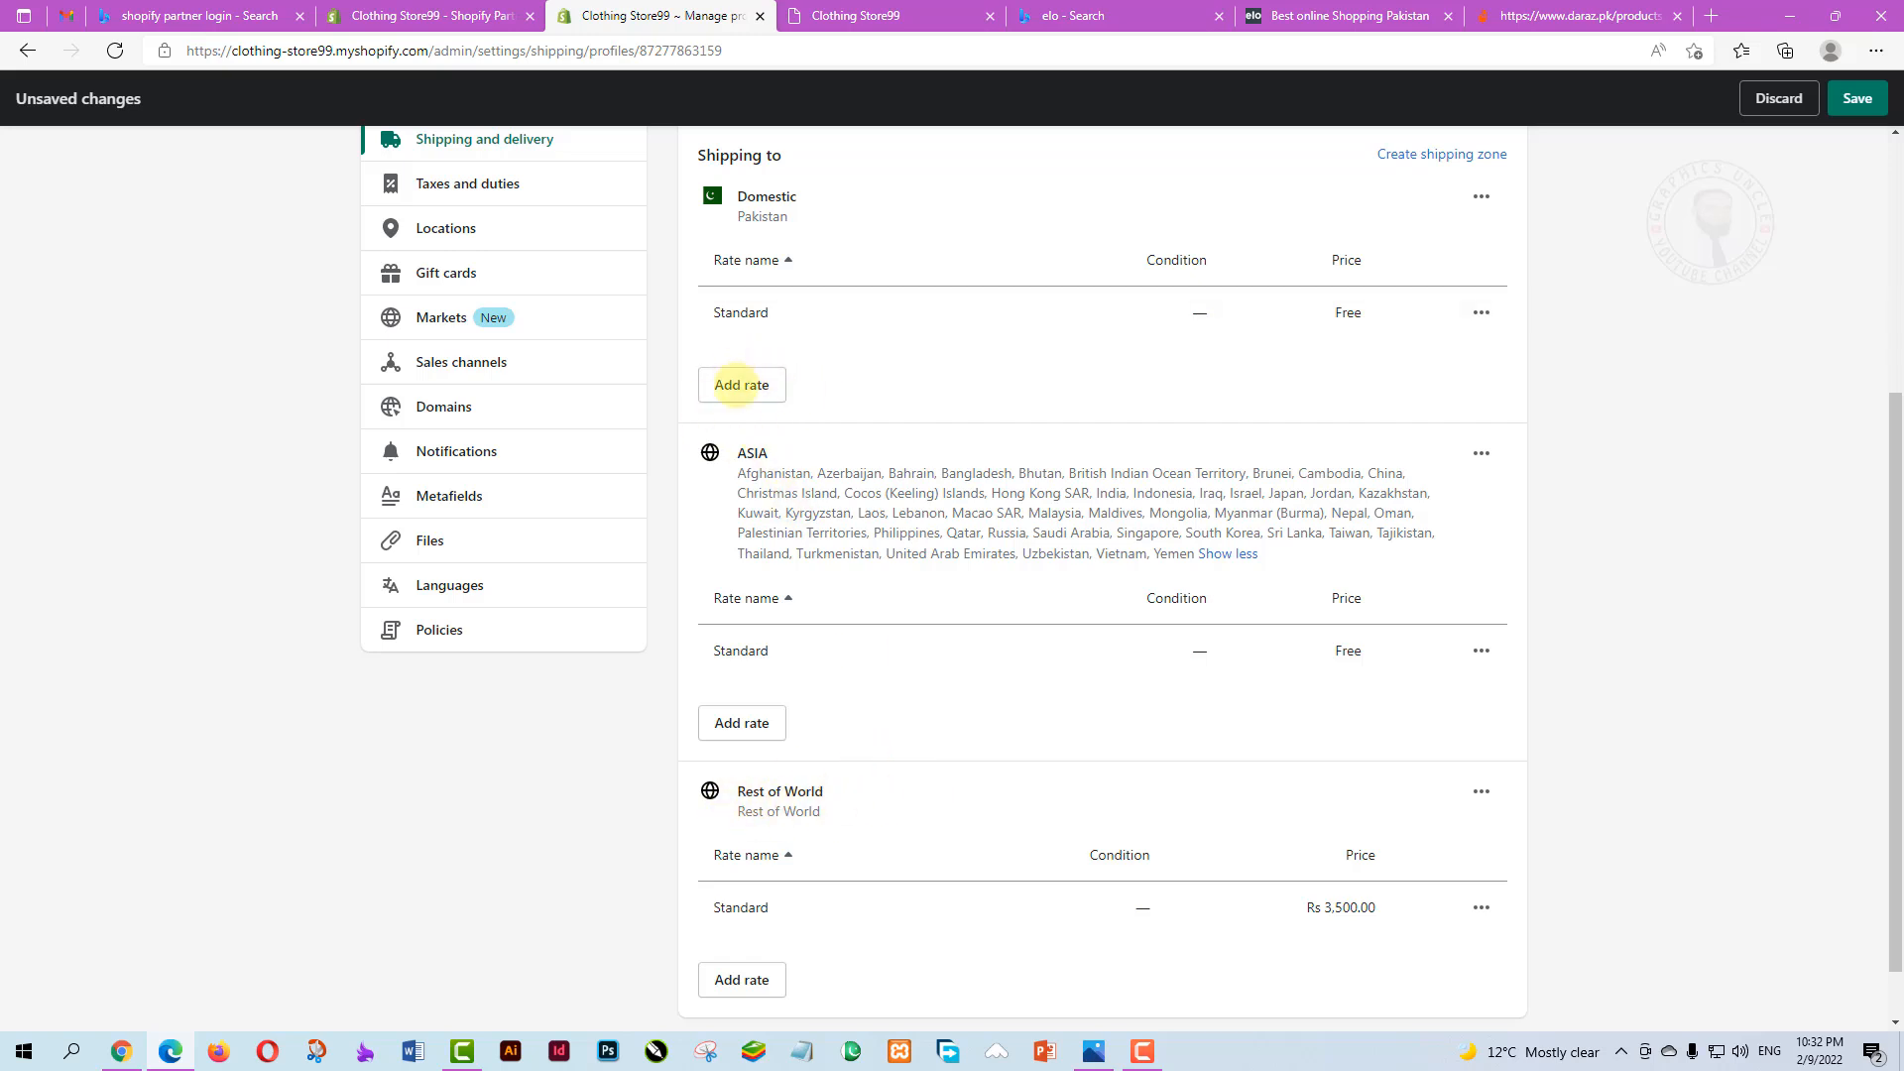
pyautogui.scroll(-1, 1100, 691)
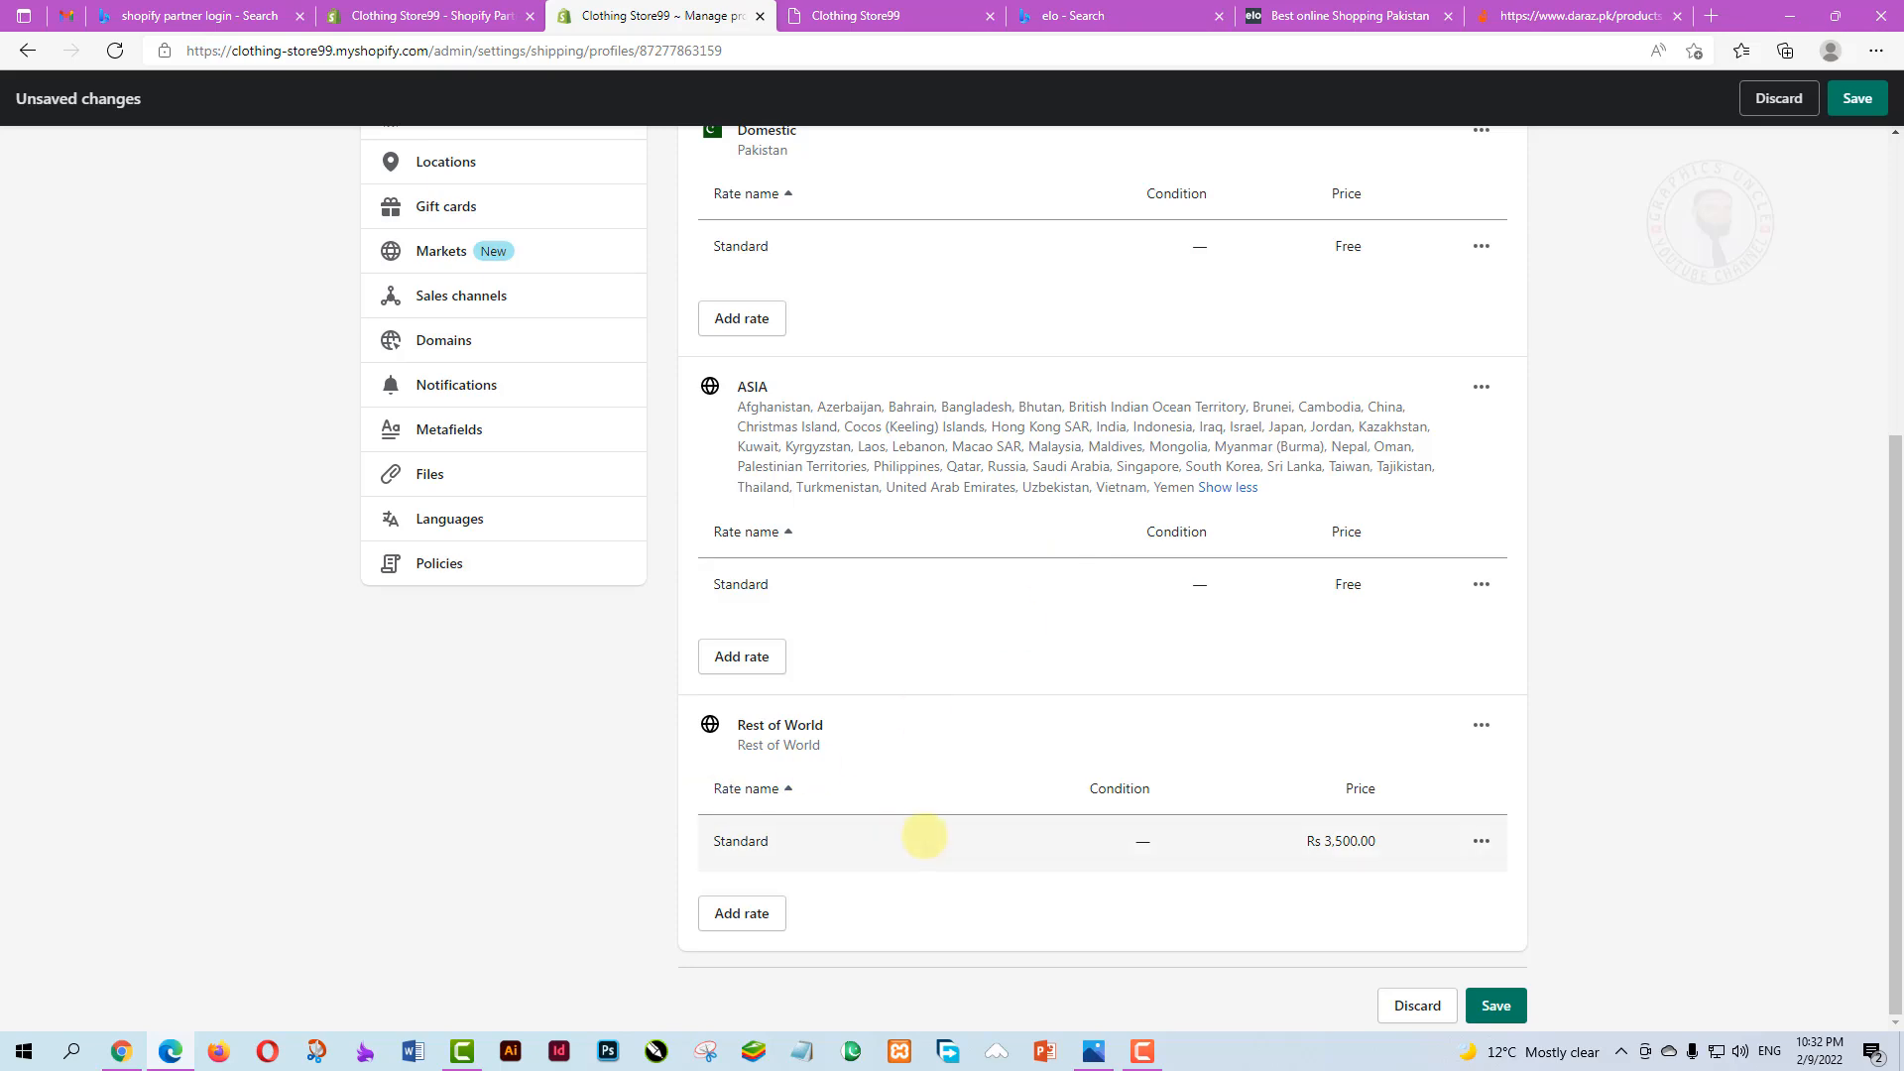
# Save the General shipping profile with free Standard rates for ASIA, Domestic and Rest of World
pyautogui.scroll(5, 917, 832)
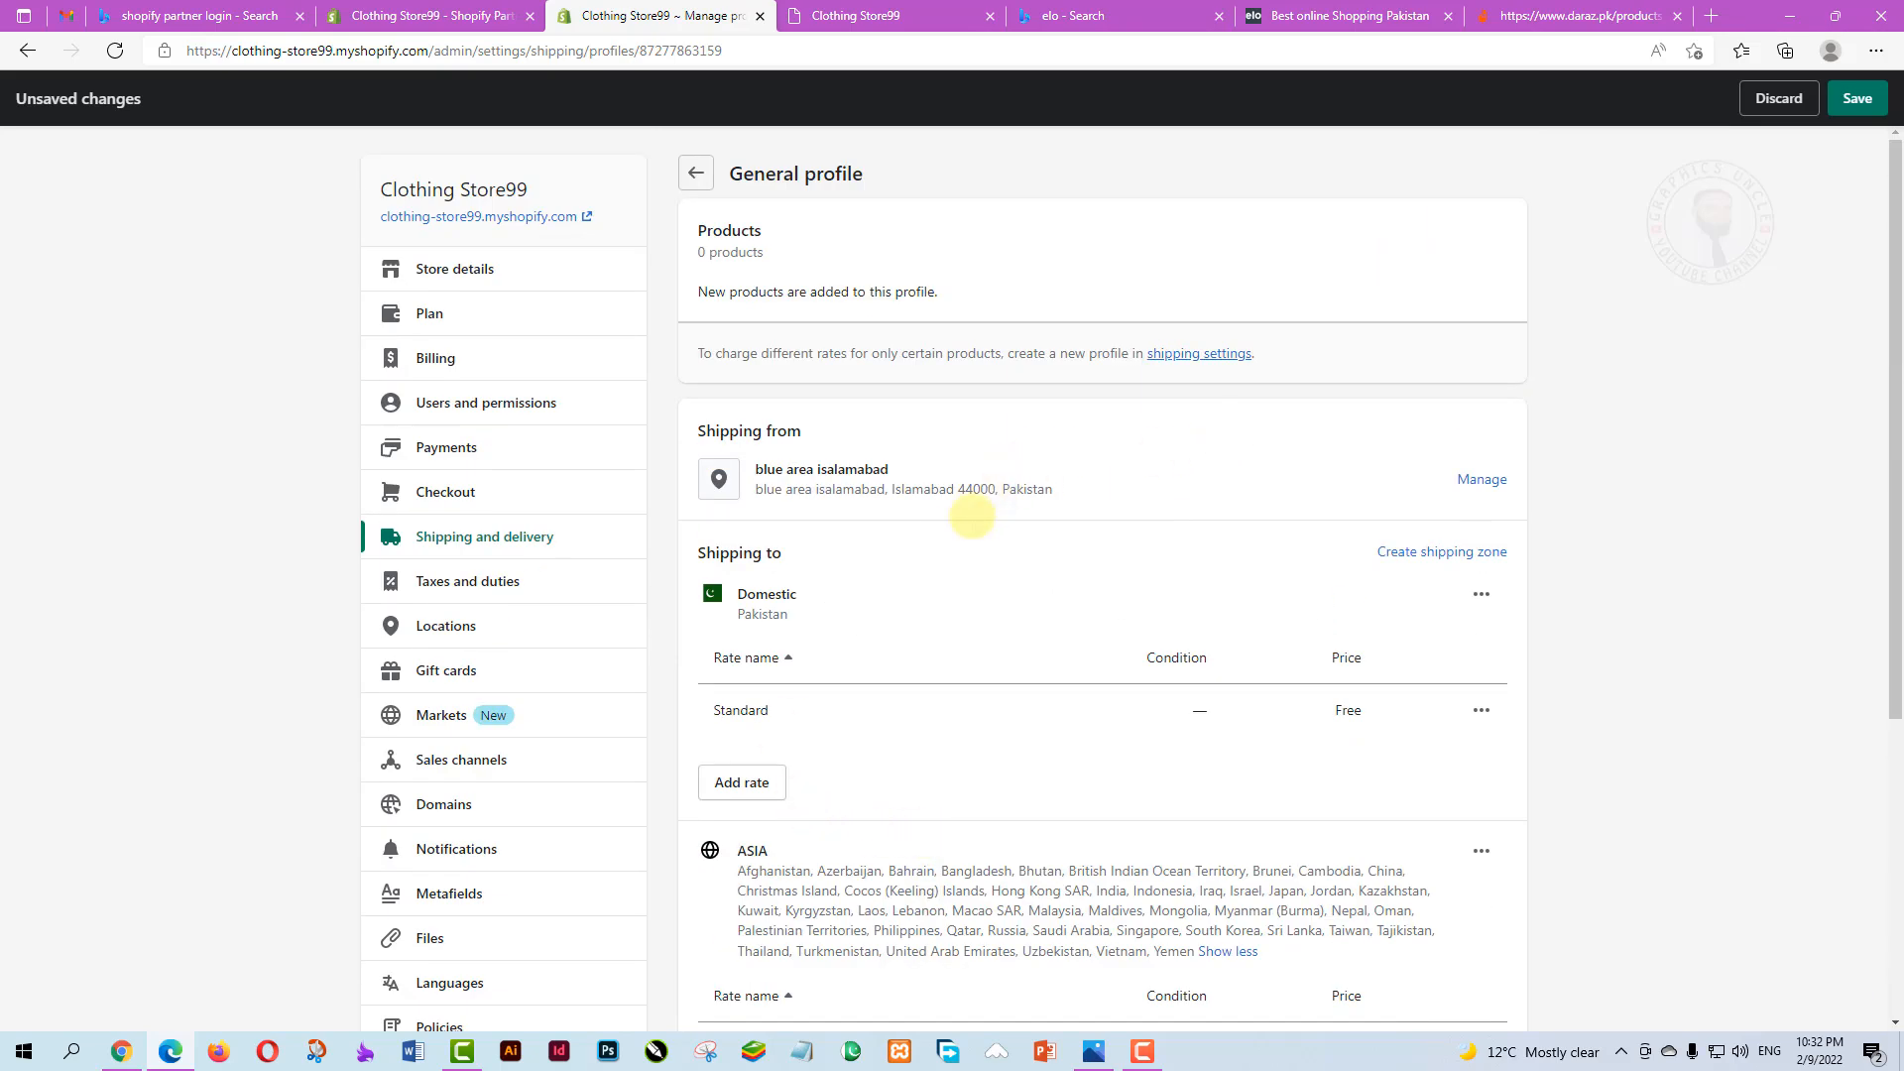
pyautogui.scroll(-1, 999, 407)
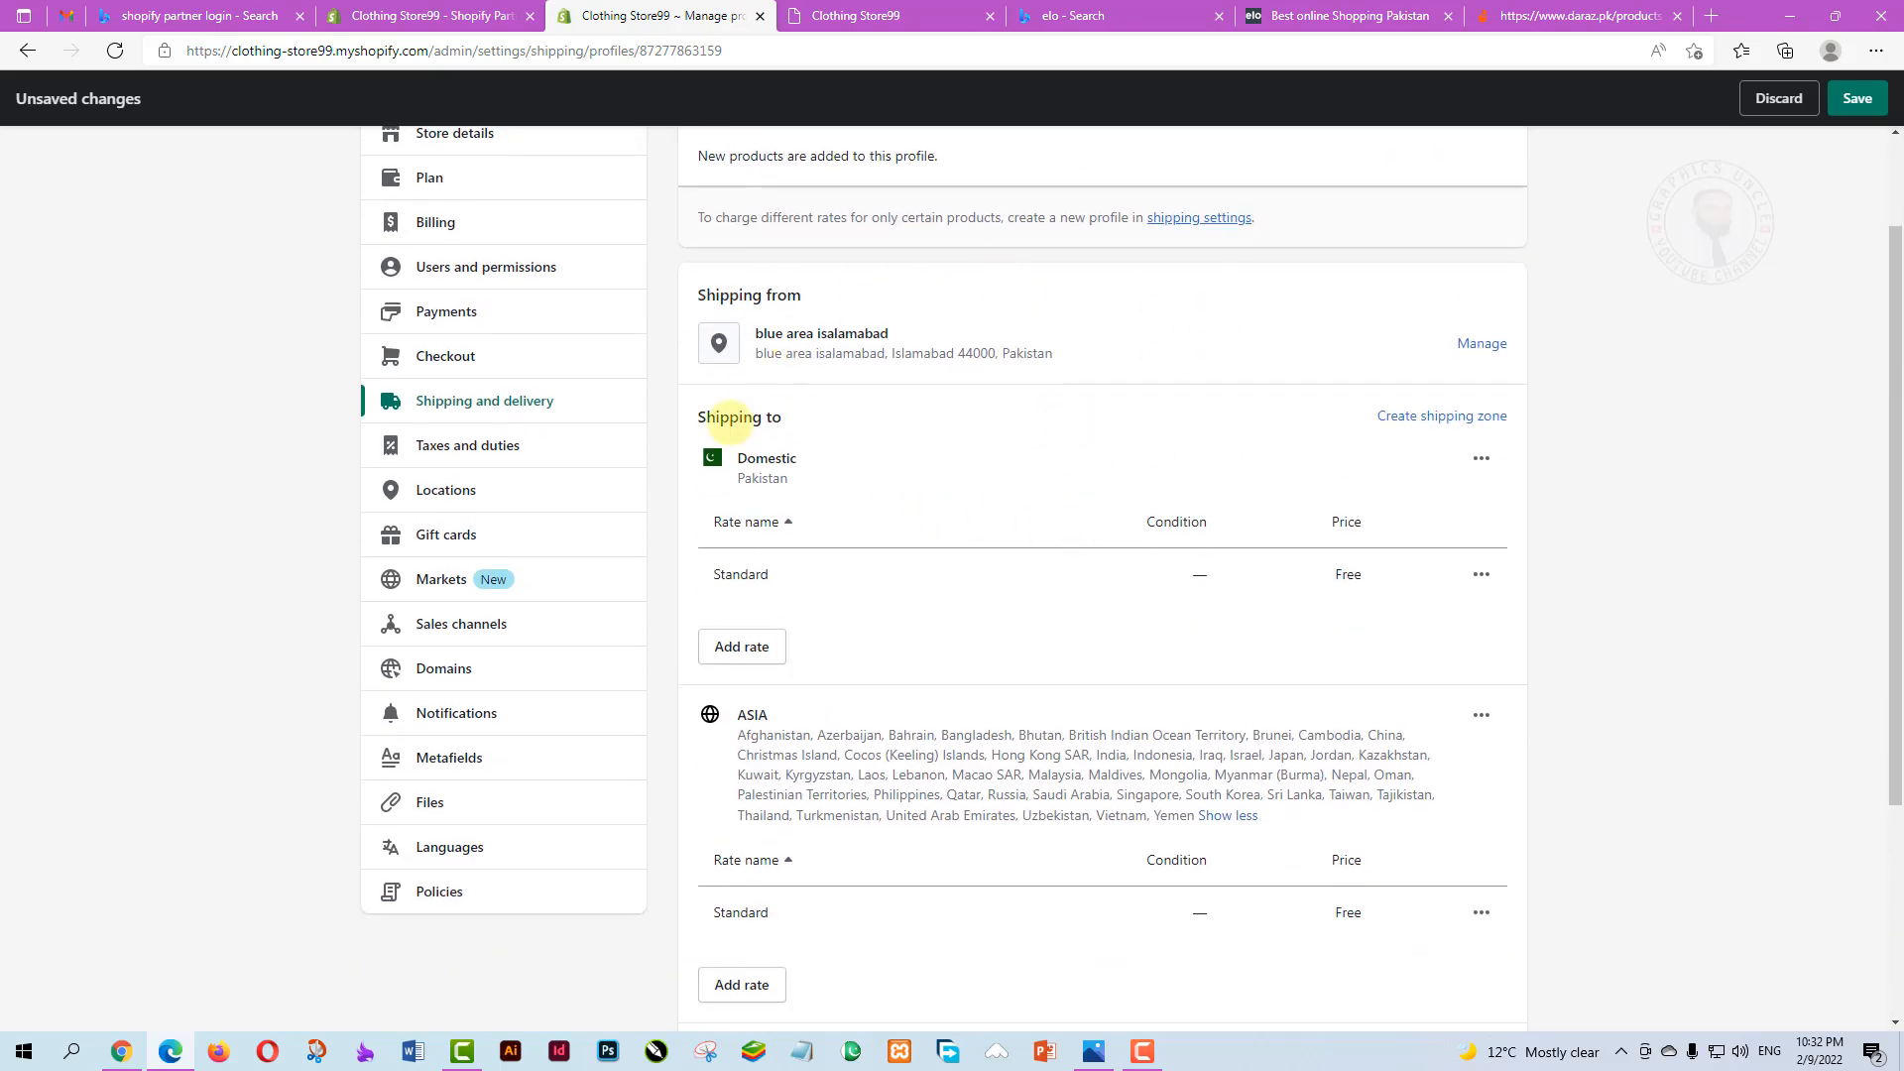
pyautogui.scroll(1, 1160, 645)
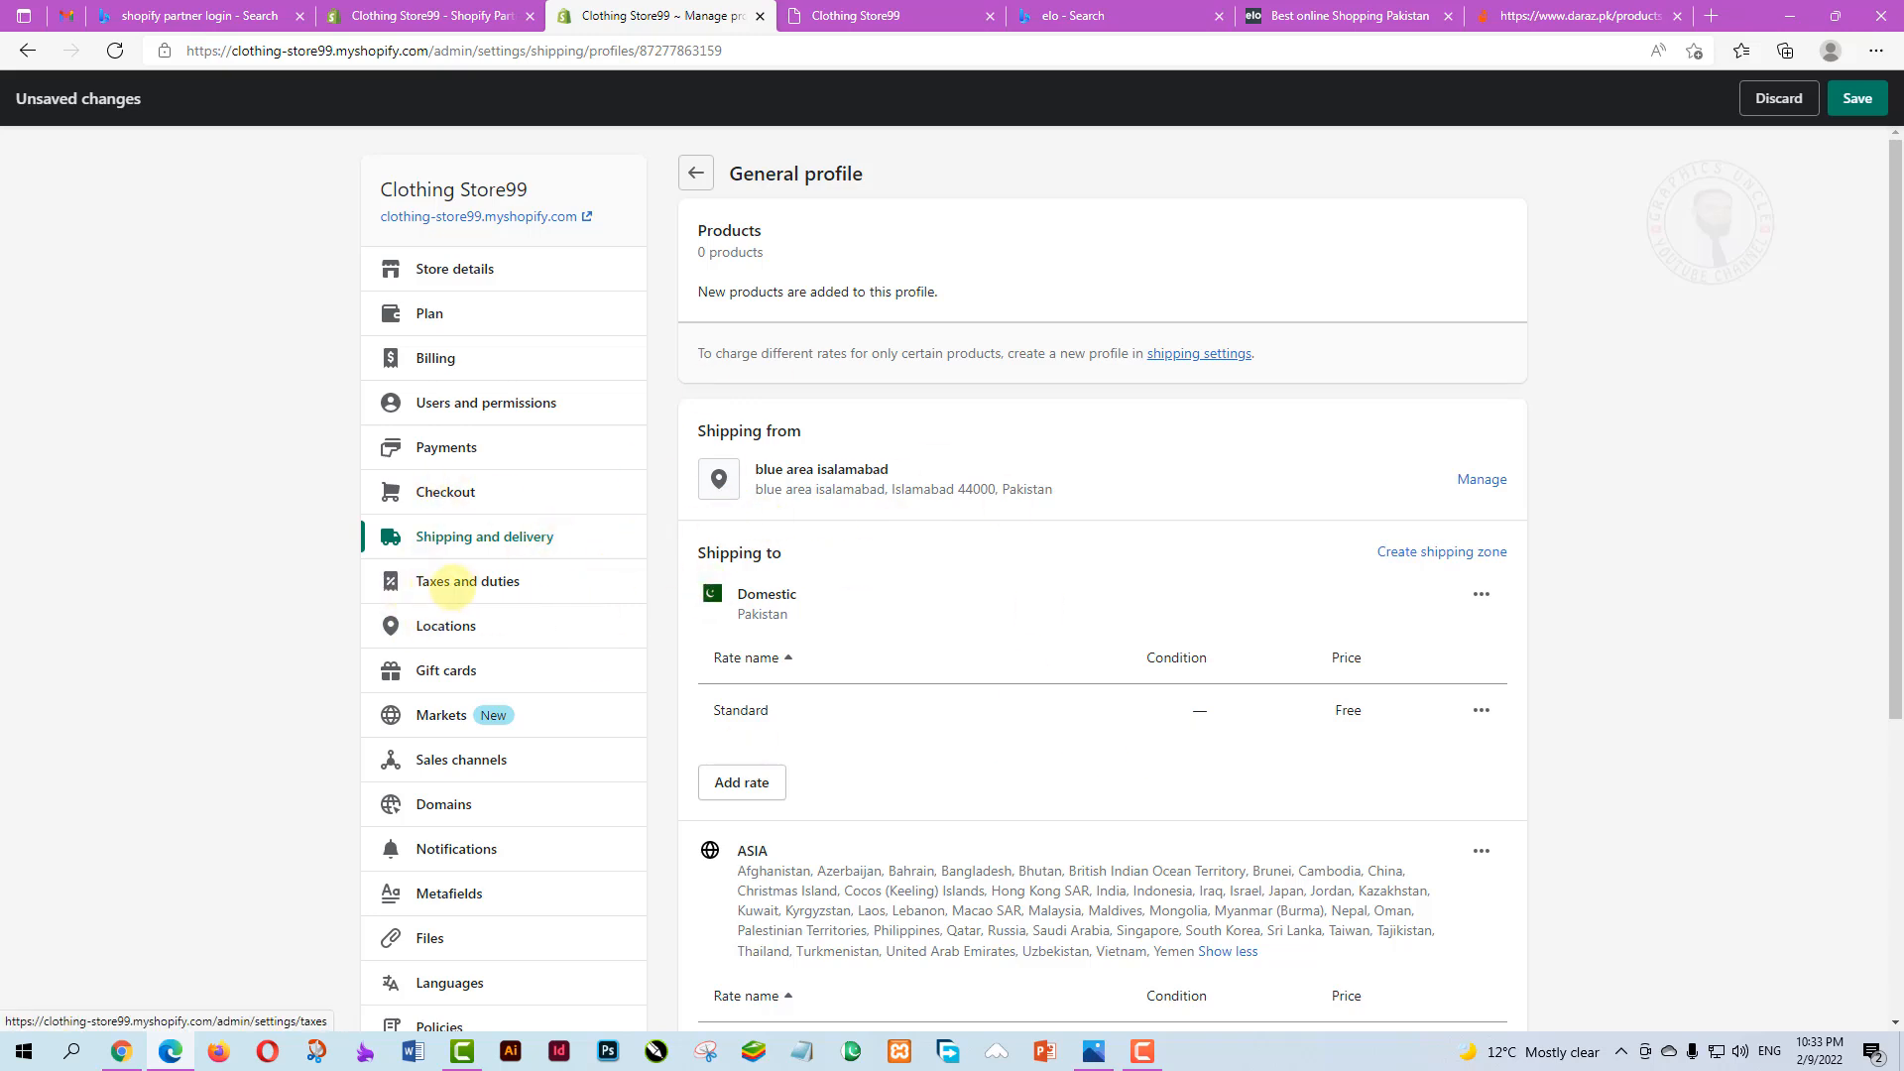
pyautogui.click(451, 583)
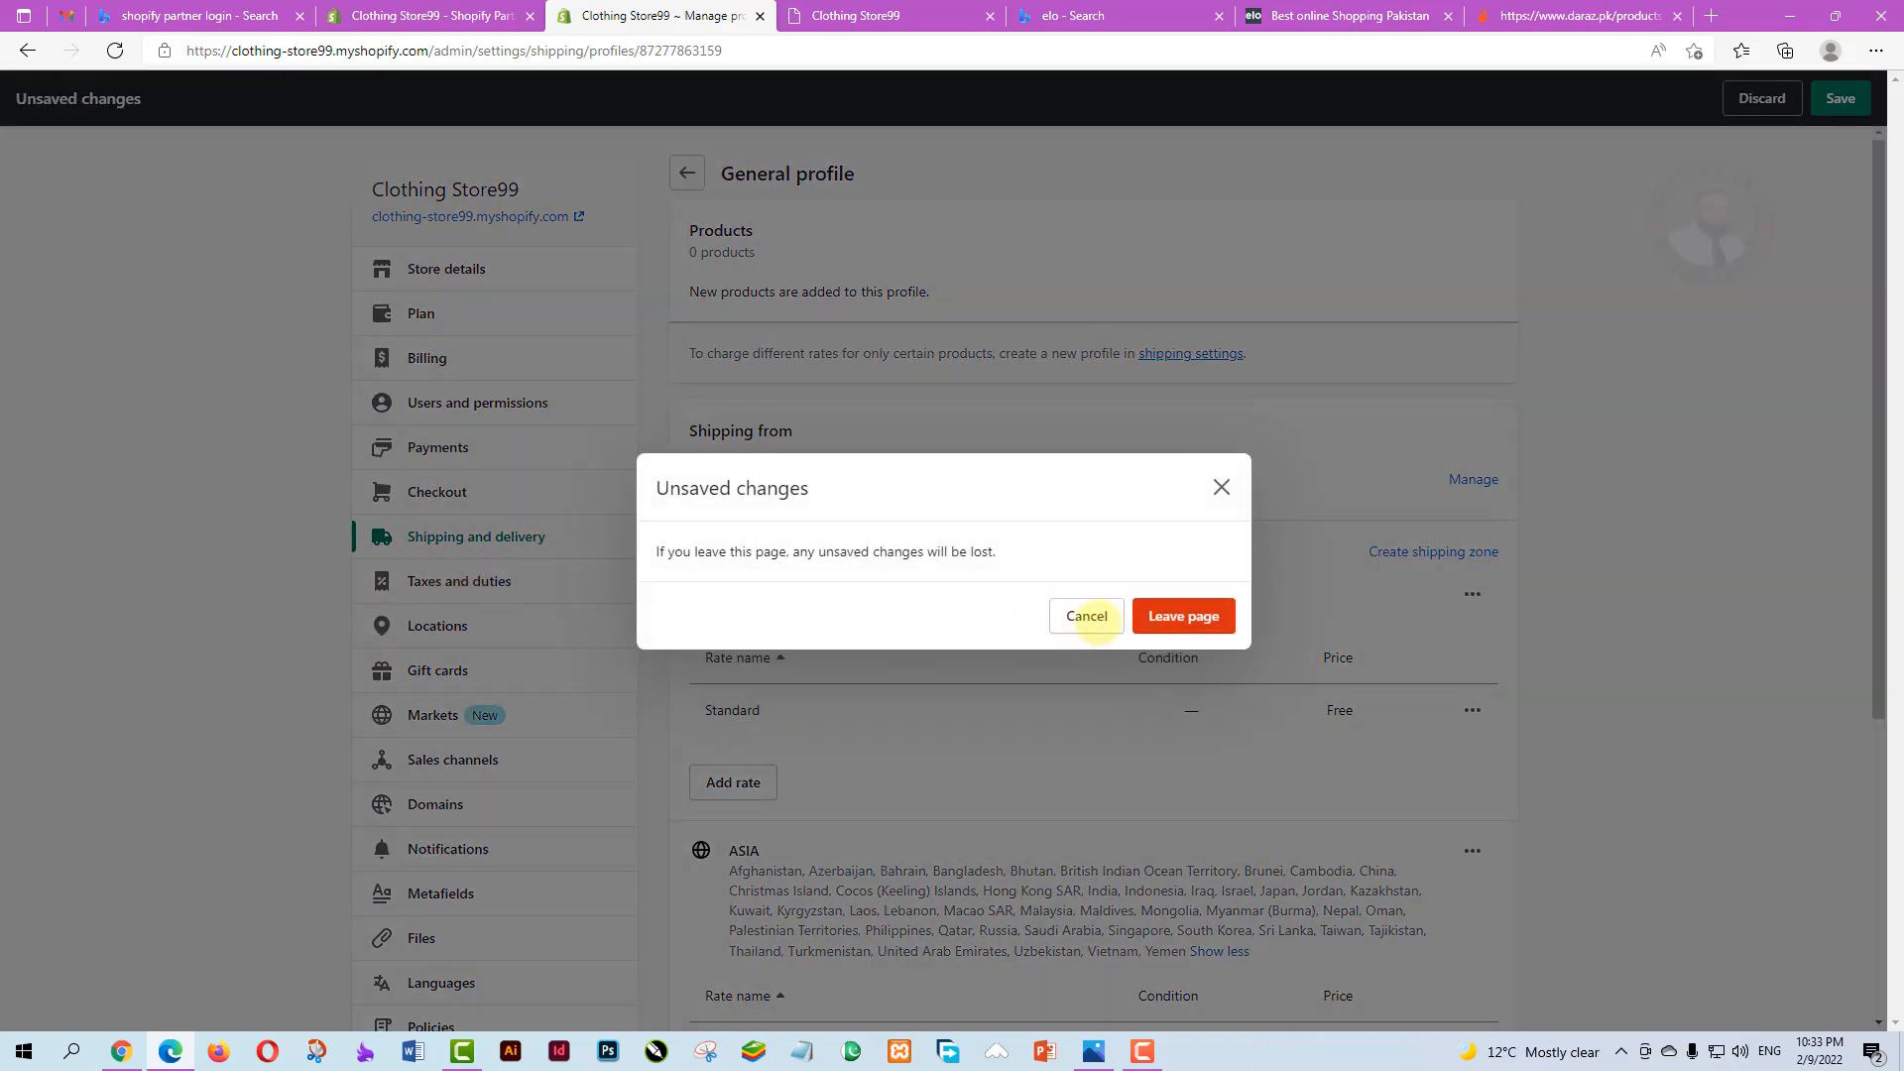
pyautogui.click(1085, 615)
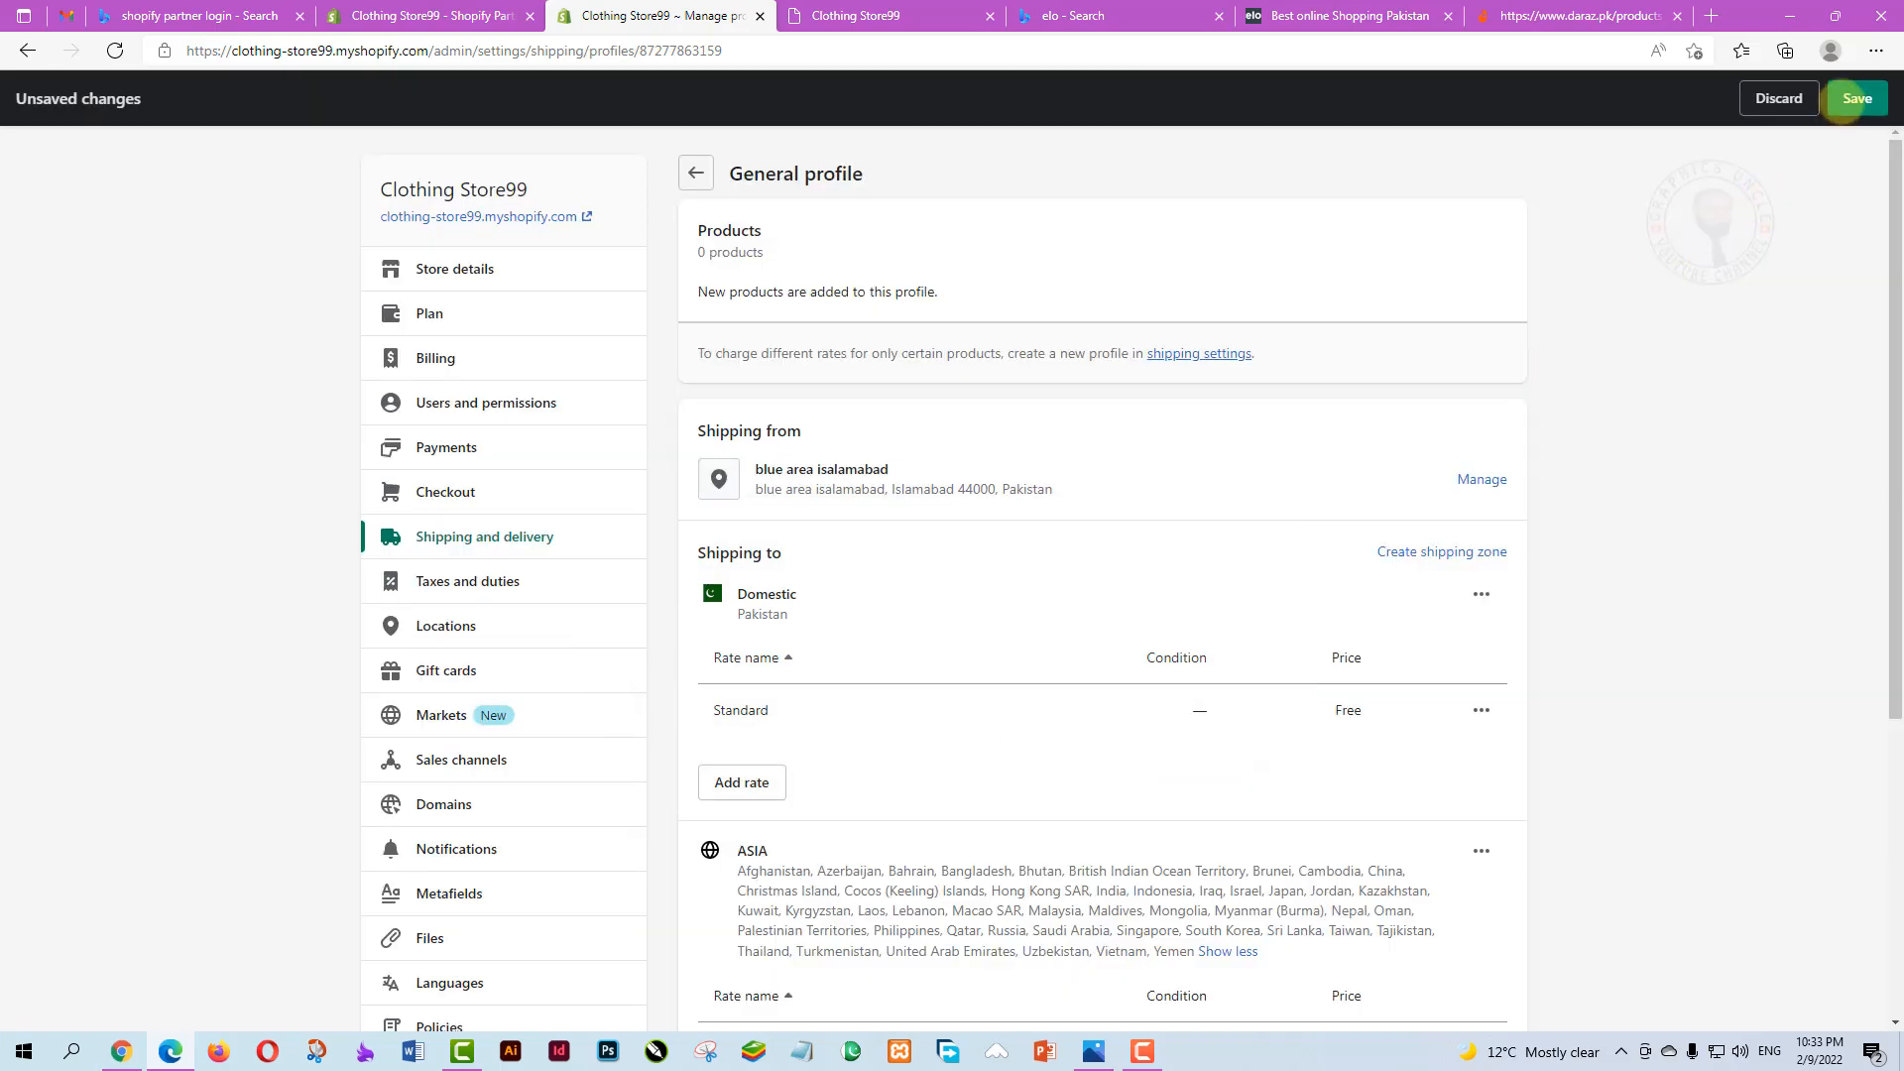
pyautogui.click(1853, 98)
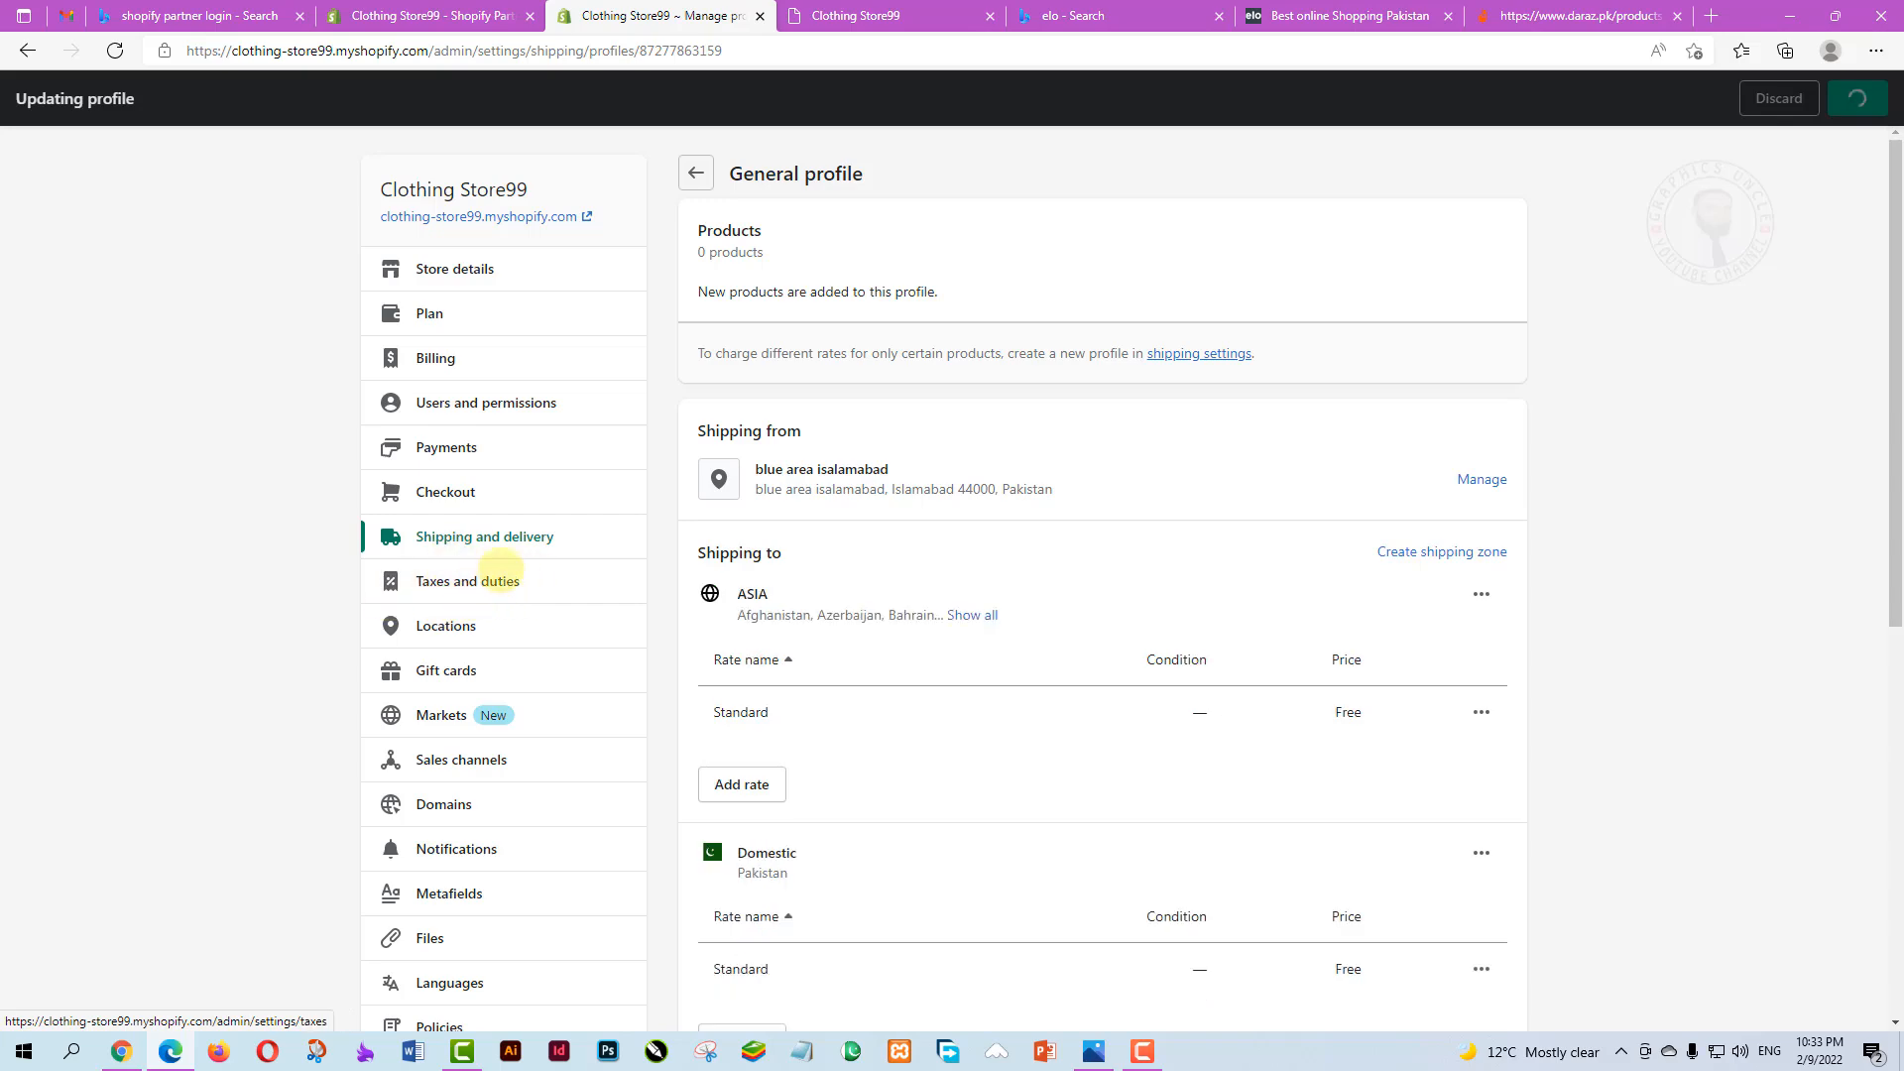
pyautogui.scroll(-3, 992, 615)
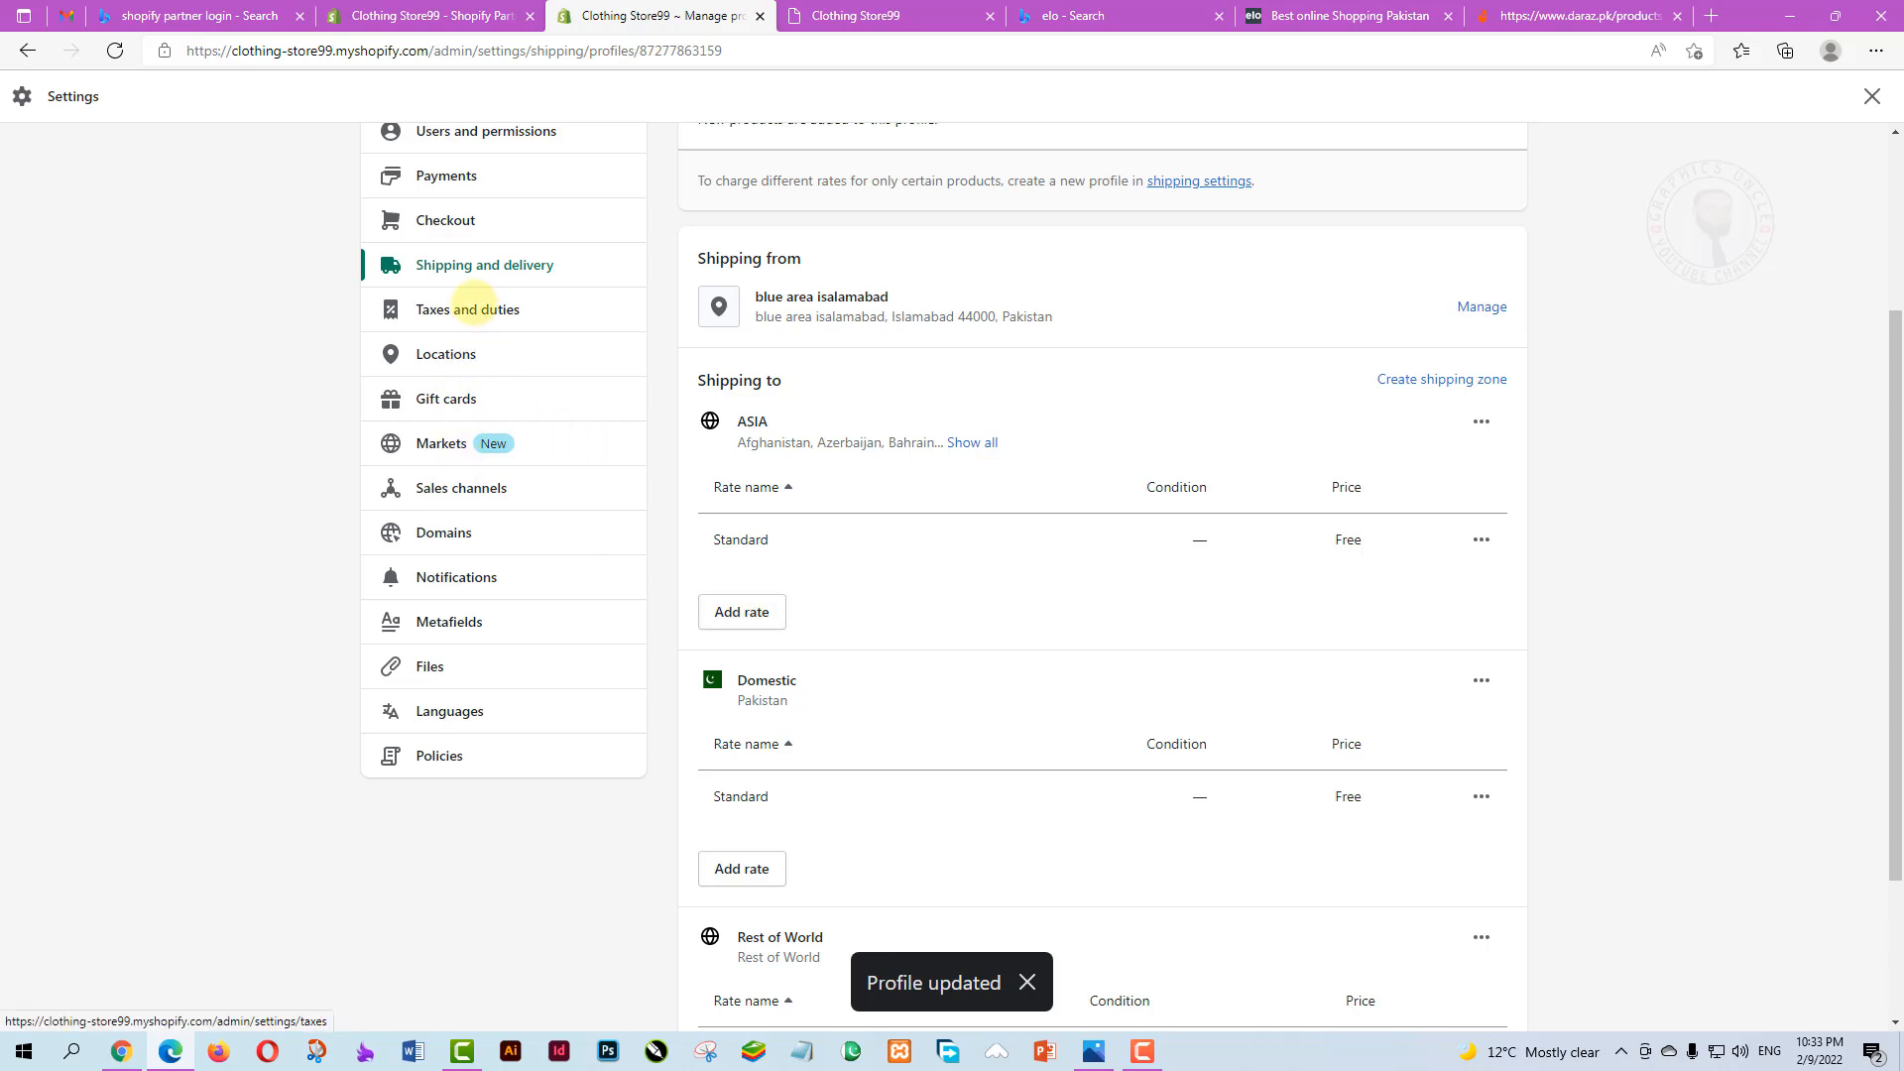
pyautogui.click(469, 310)
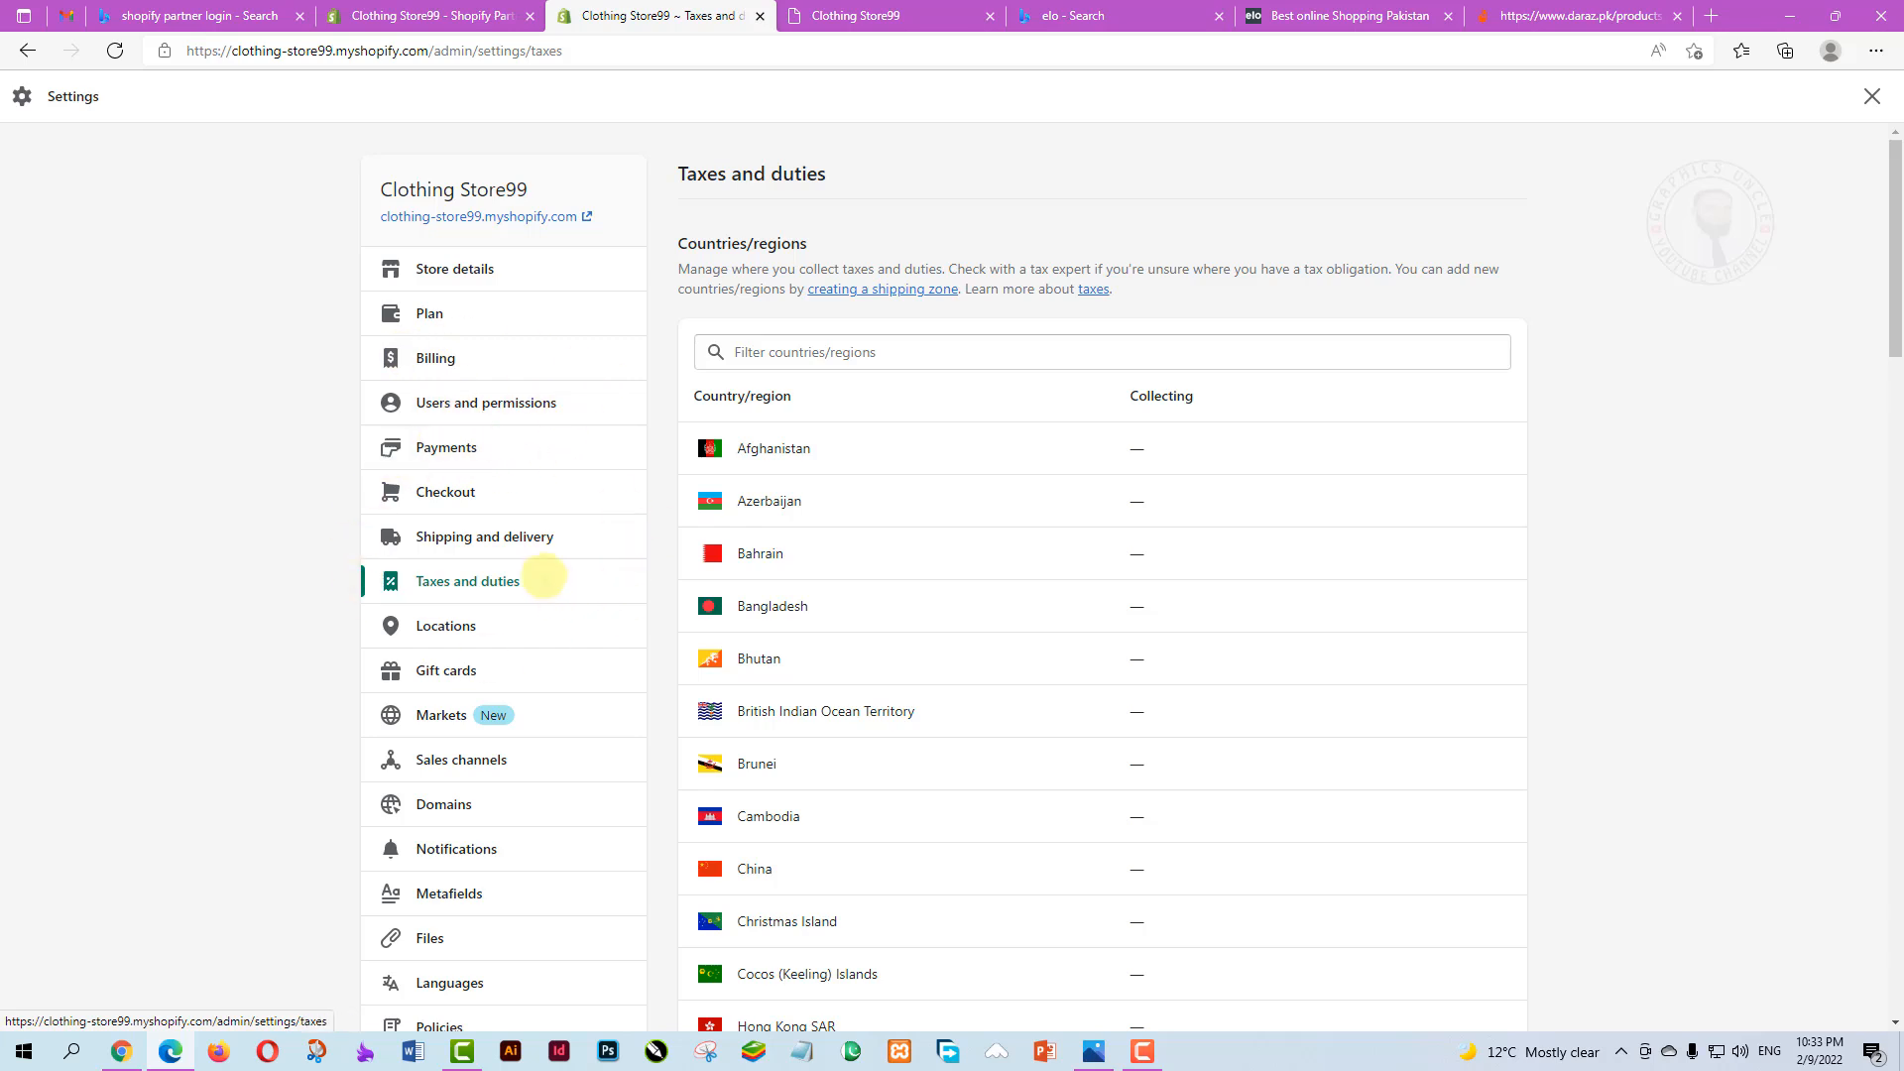
# Go to the Locations settings showing the store's single default location
pyautogui.scroll(-1, 998, 599)
pyautogui.scroll(1, 1080, 842)
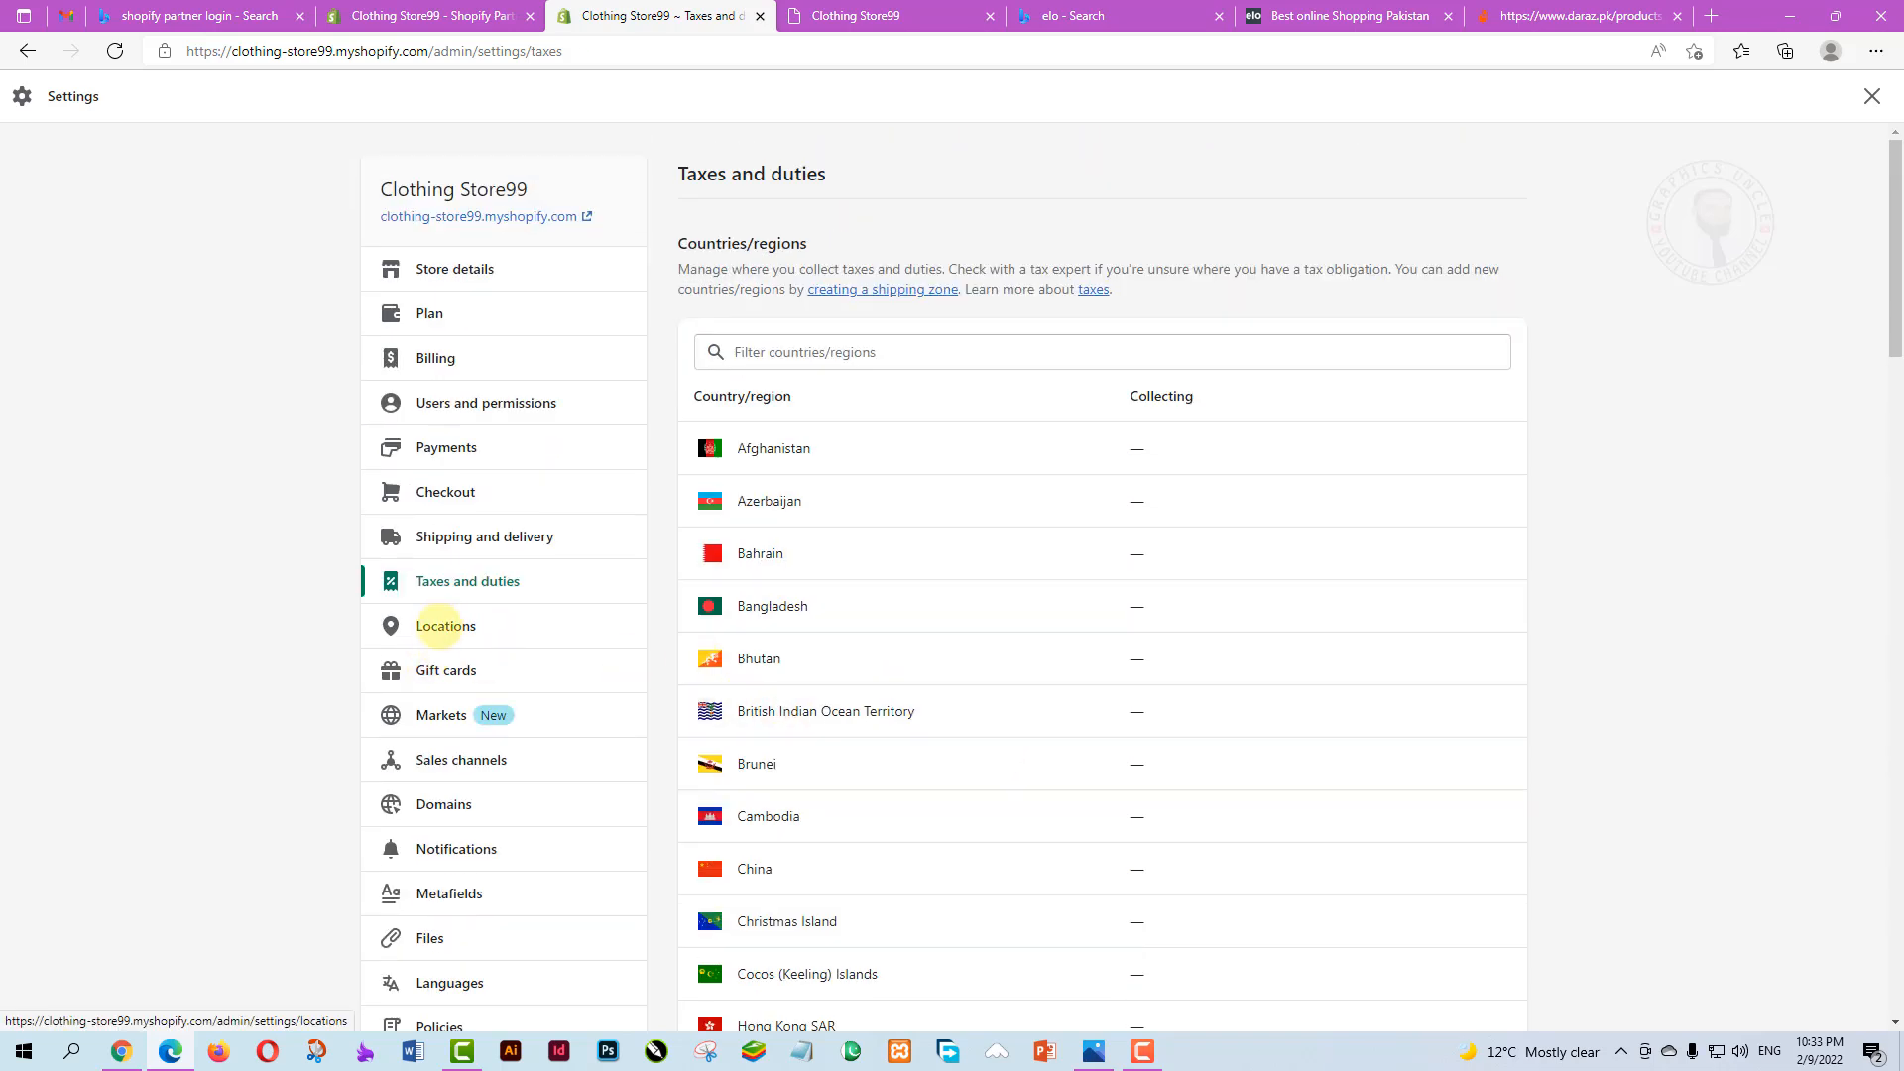
pyautogui.click(443, 625)
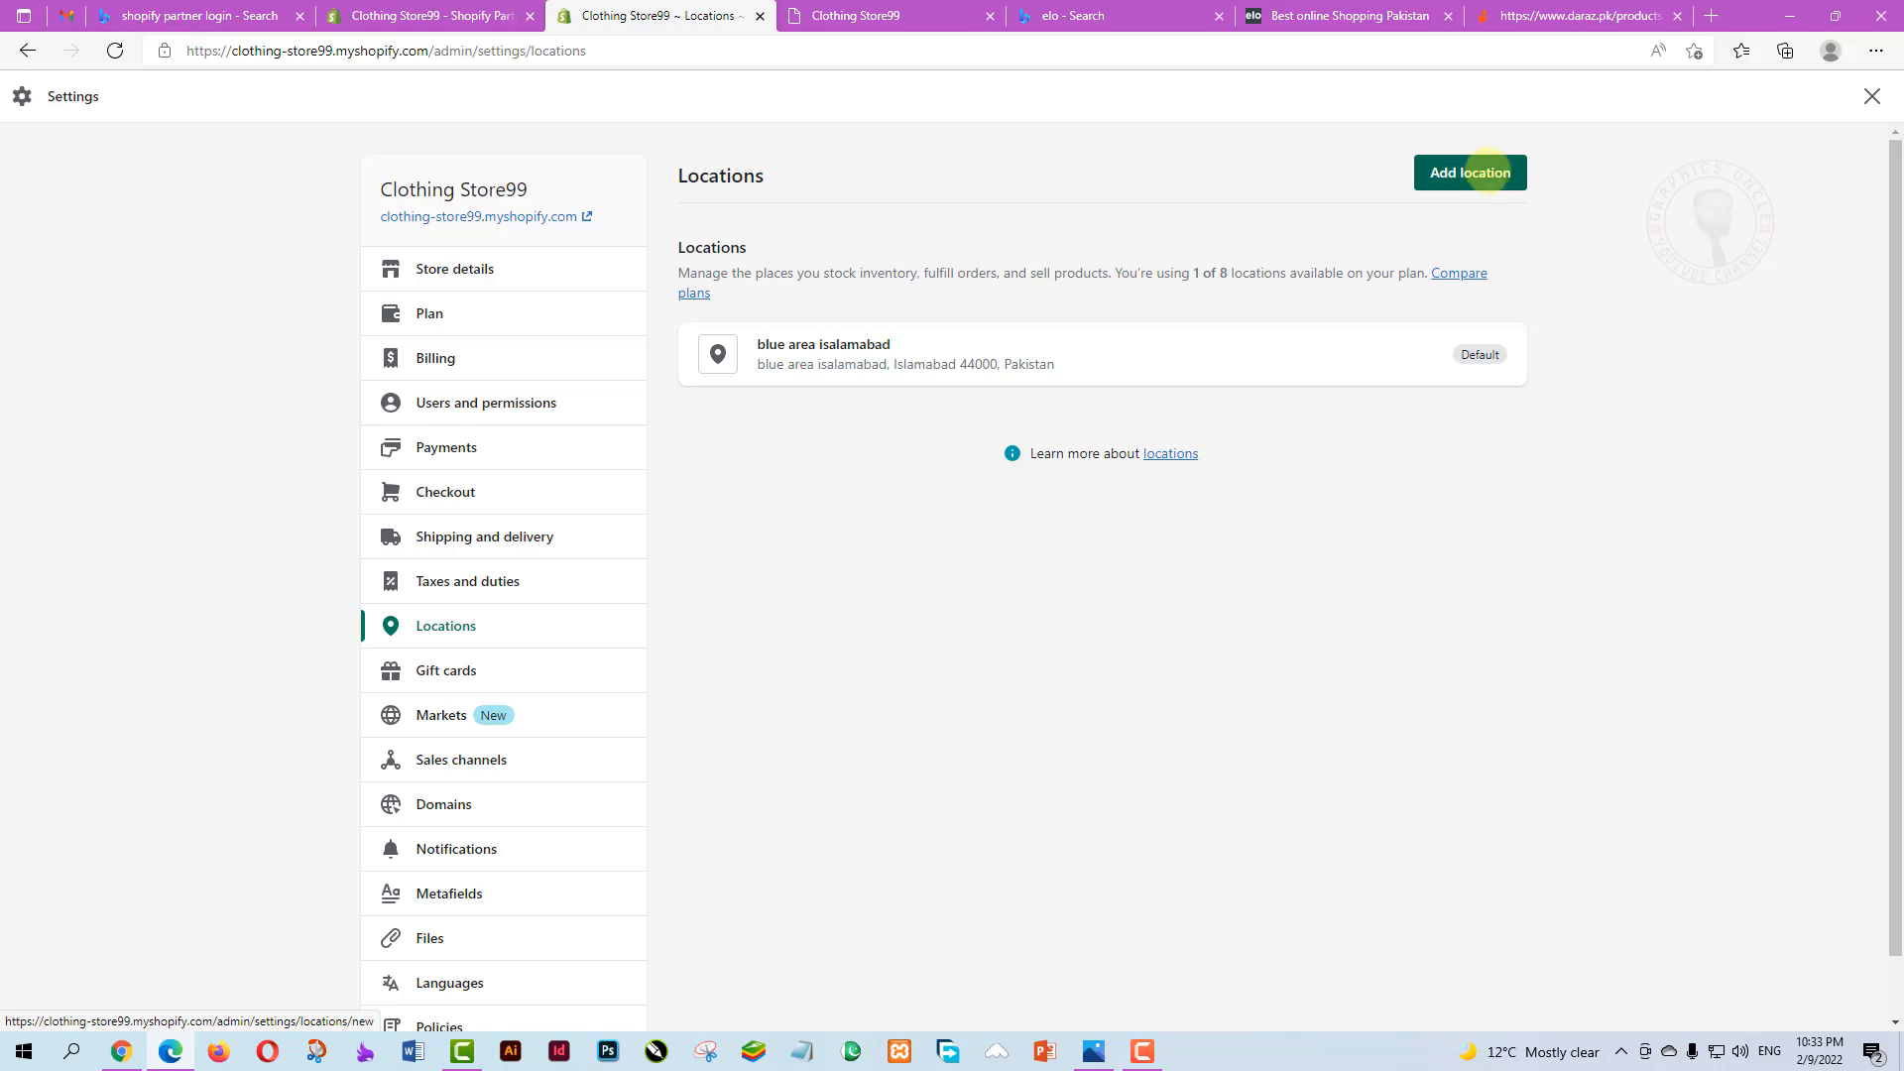
# View the Add location form, then go to the Gift cards settings
pyautogui.click(1470, 172)
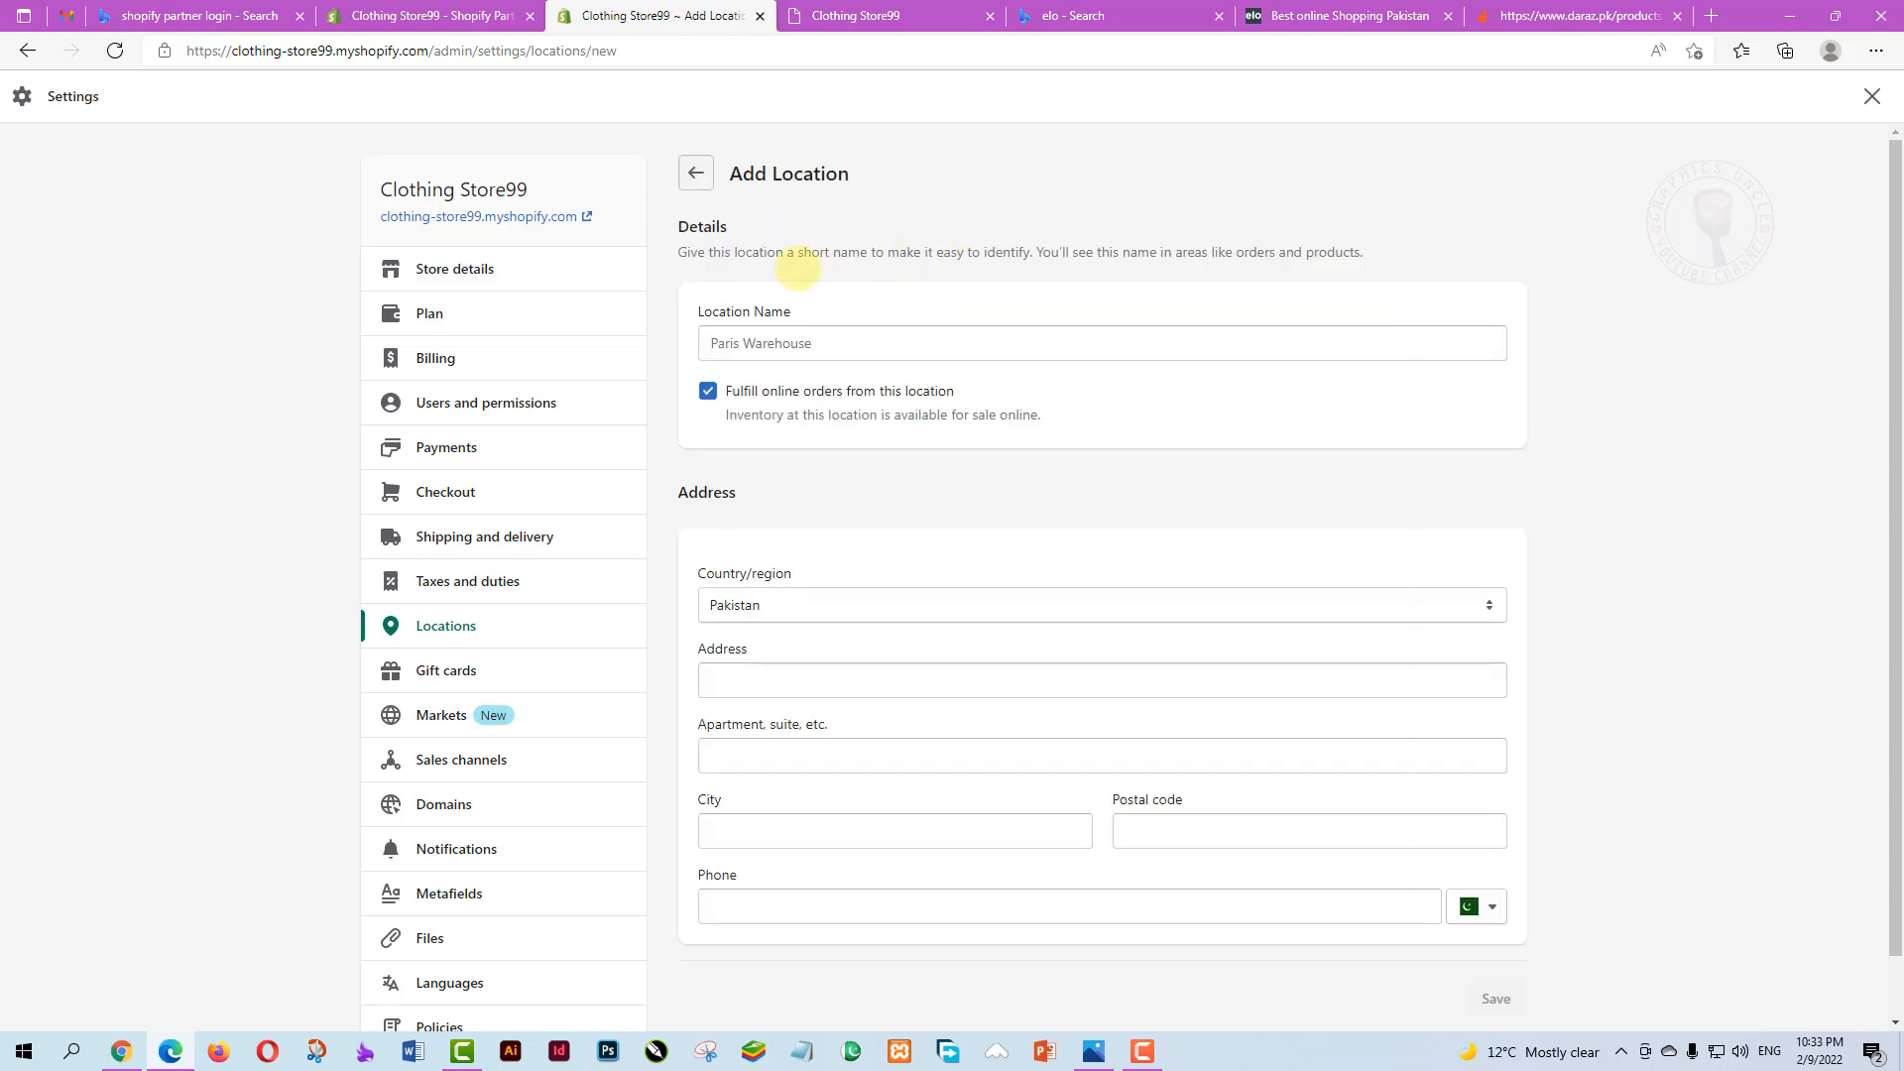
pyautogui.scroll(-1, 1358, 576)
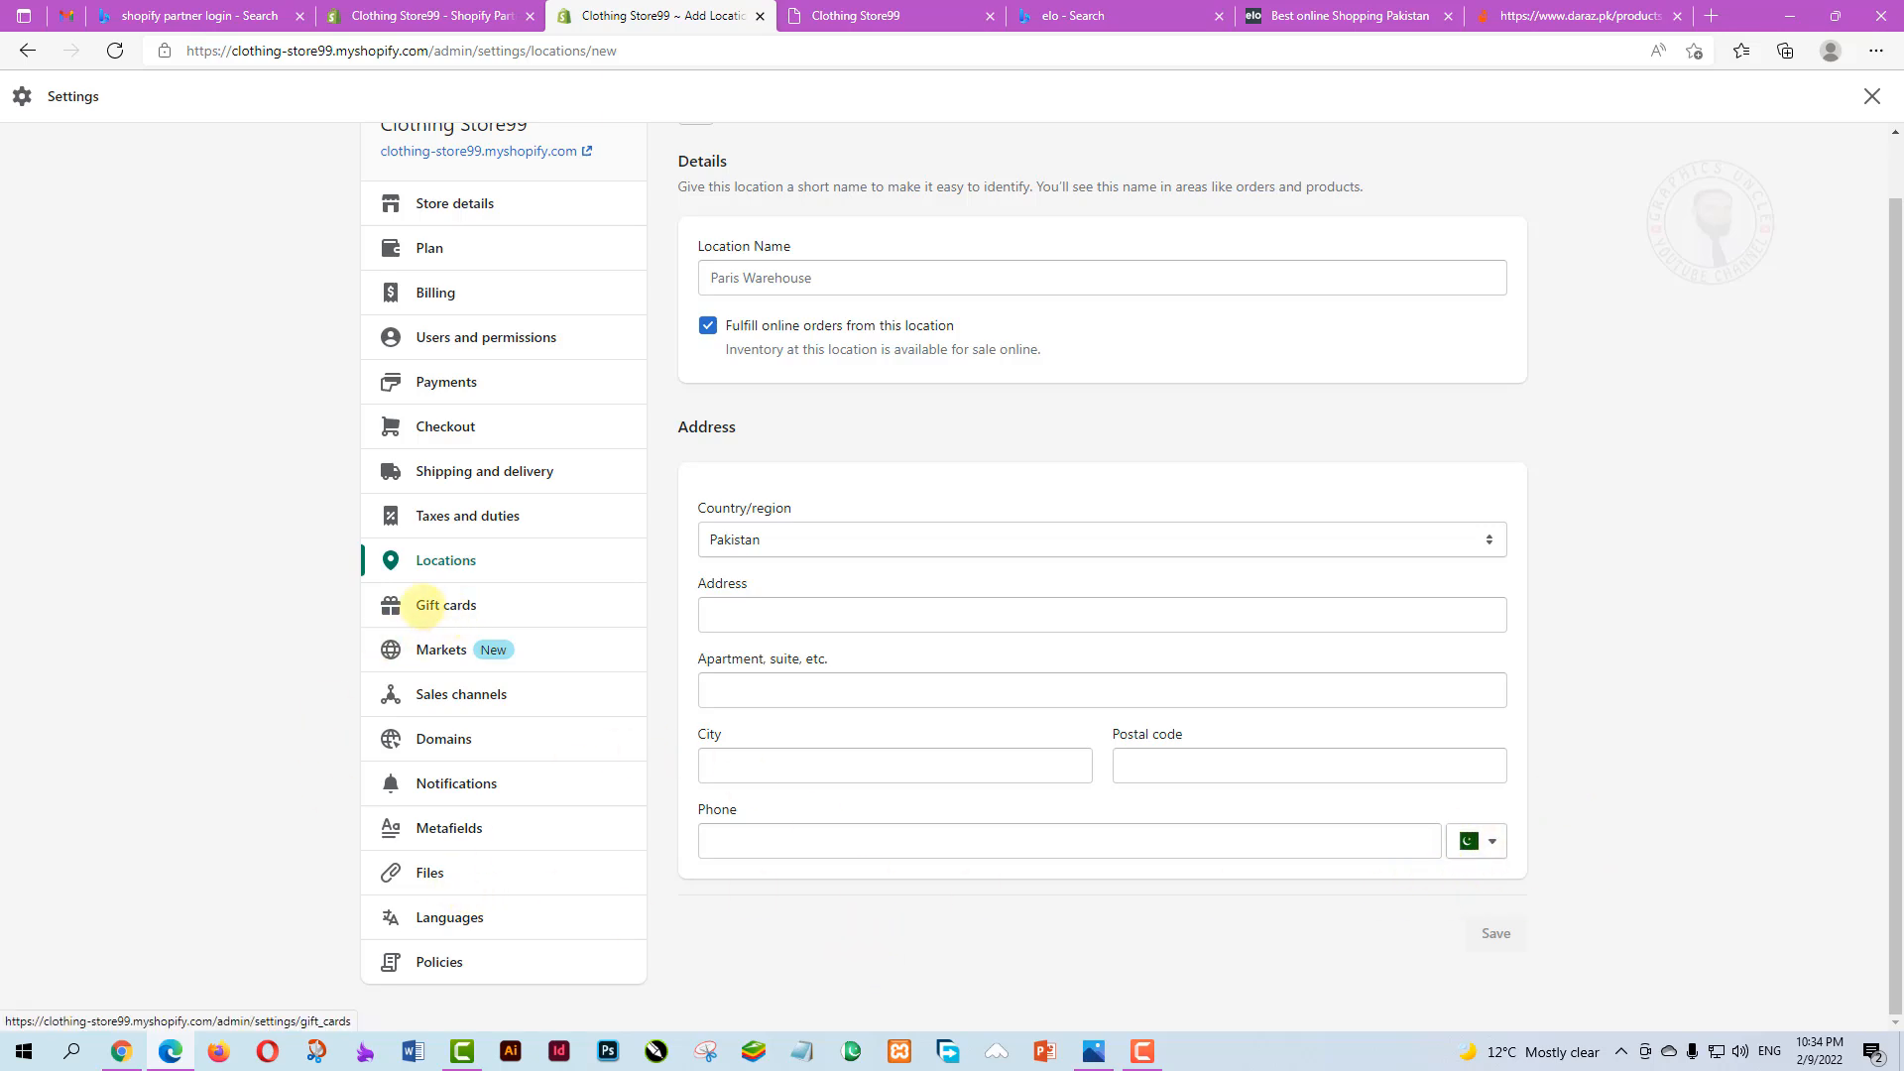
pyautogui.click(468, 605)
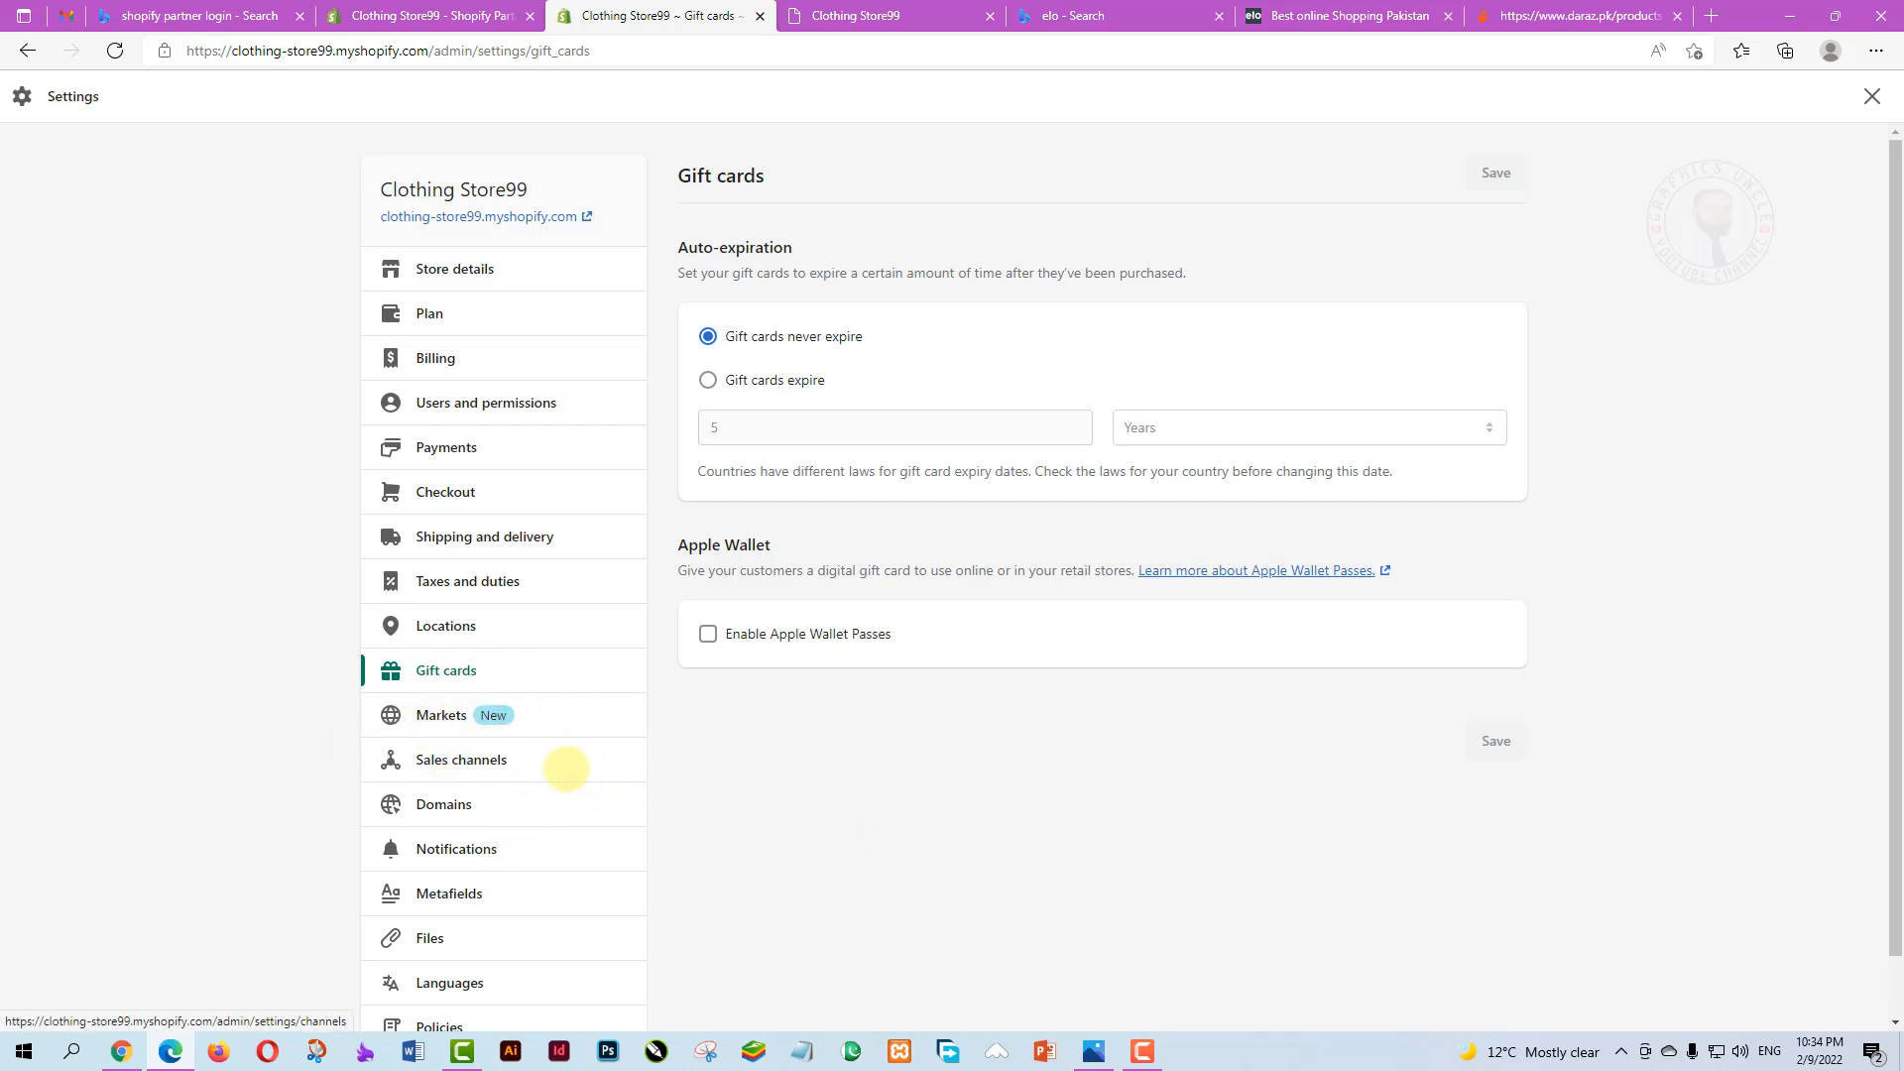
# Browse the sales channels available to add, then cancel and keep only Online Store
pyautogui.click(460, 761)
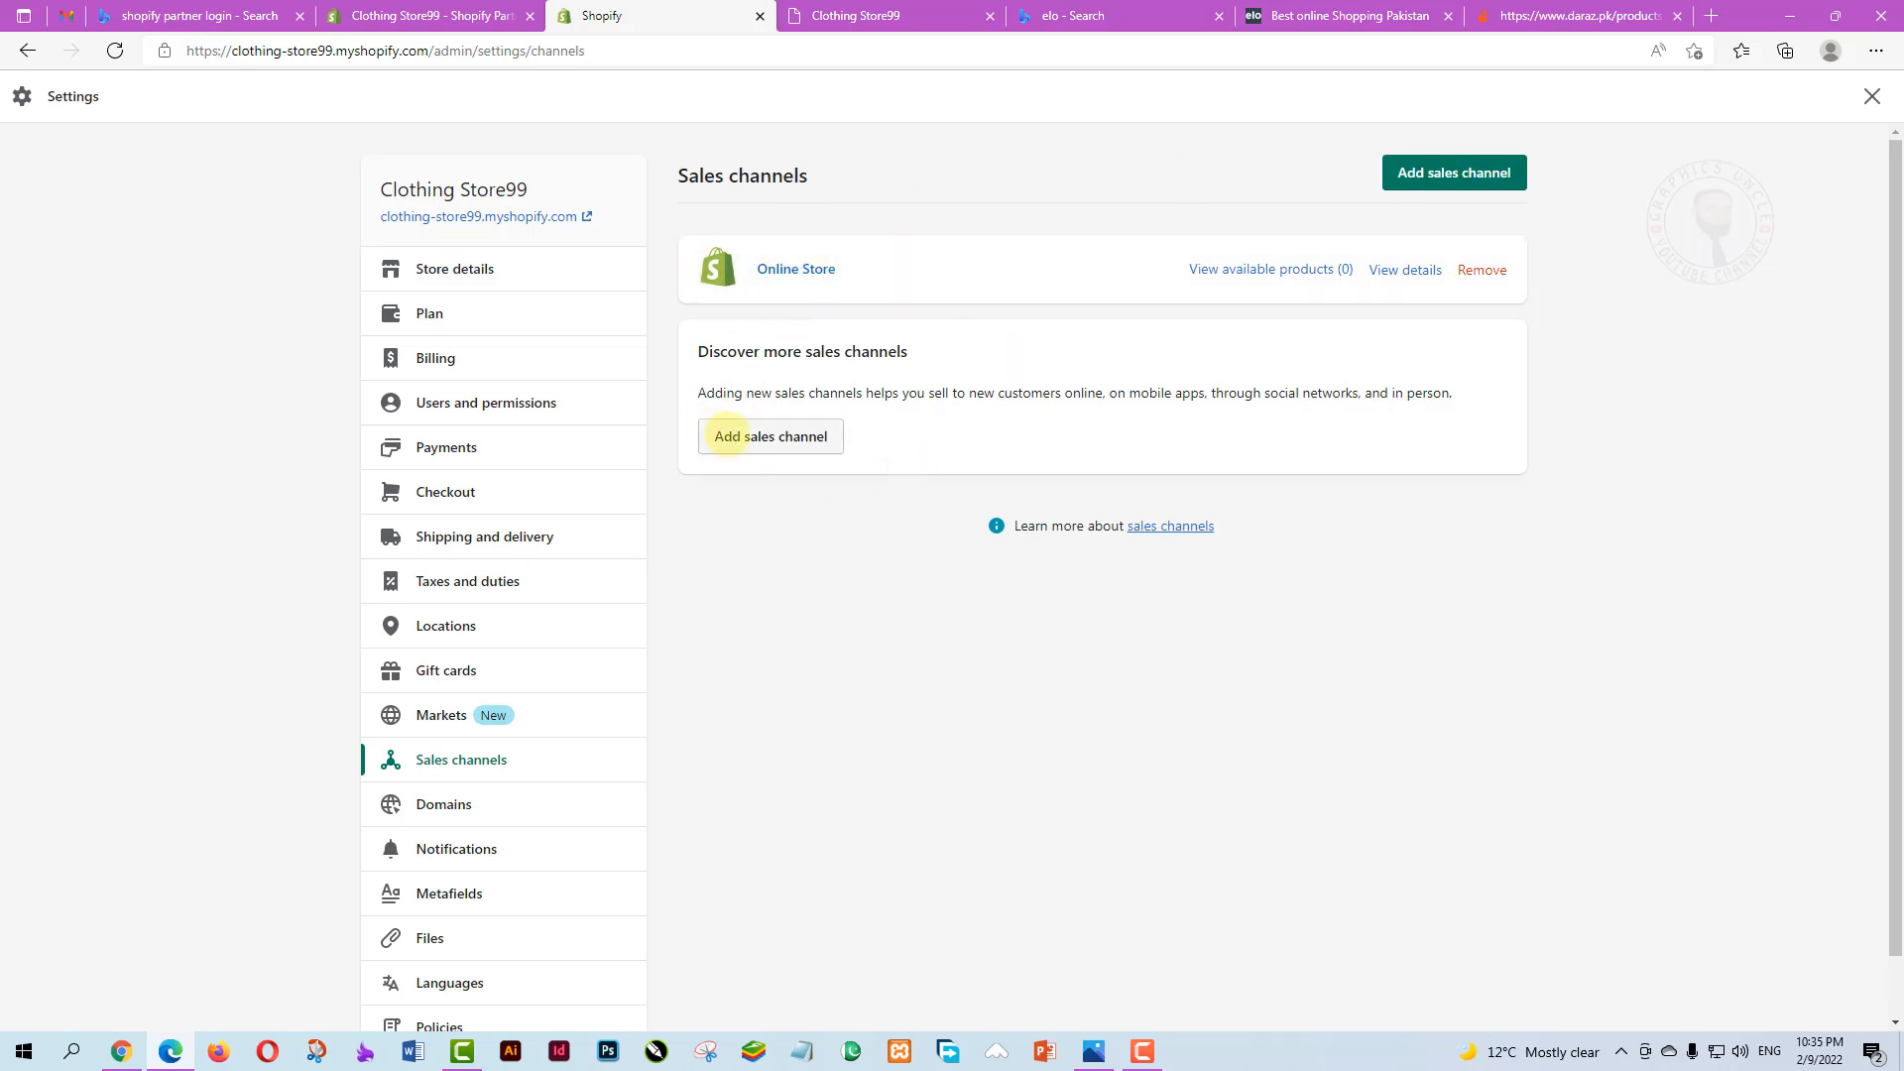
pyautogui.click(1452, 172)
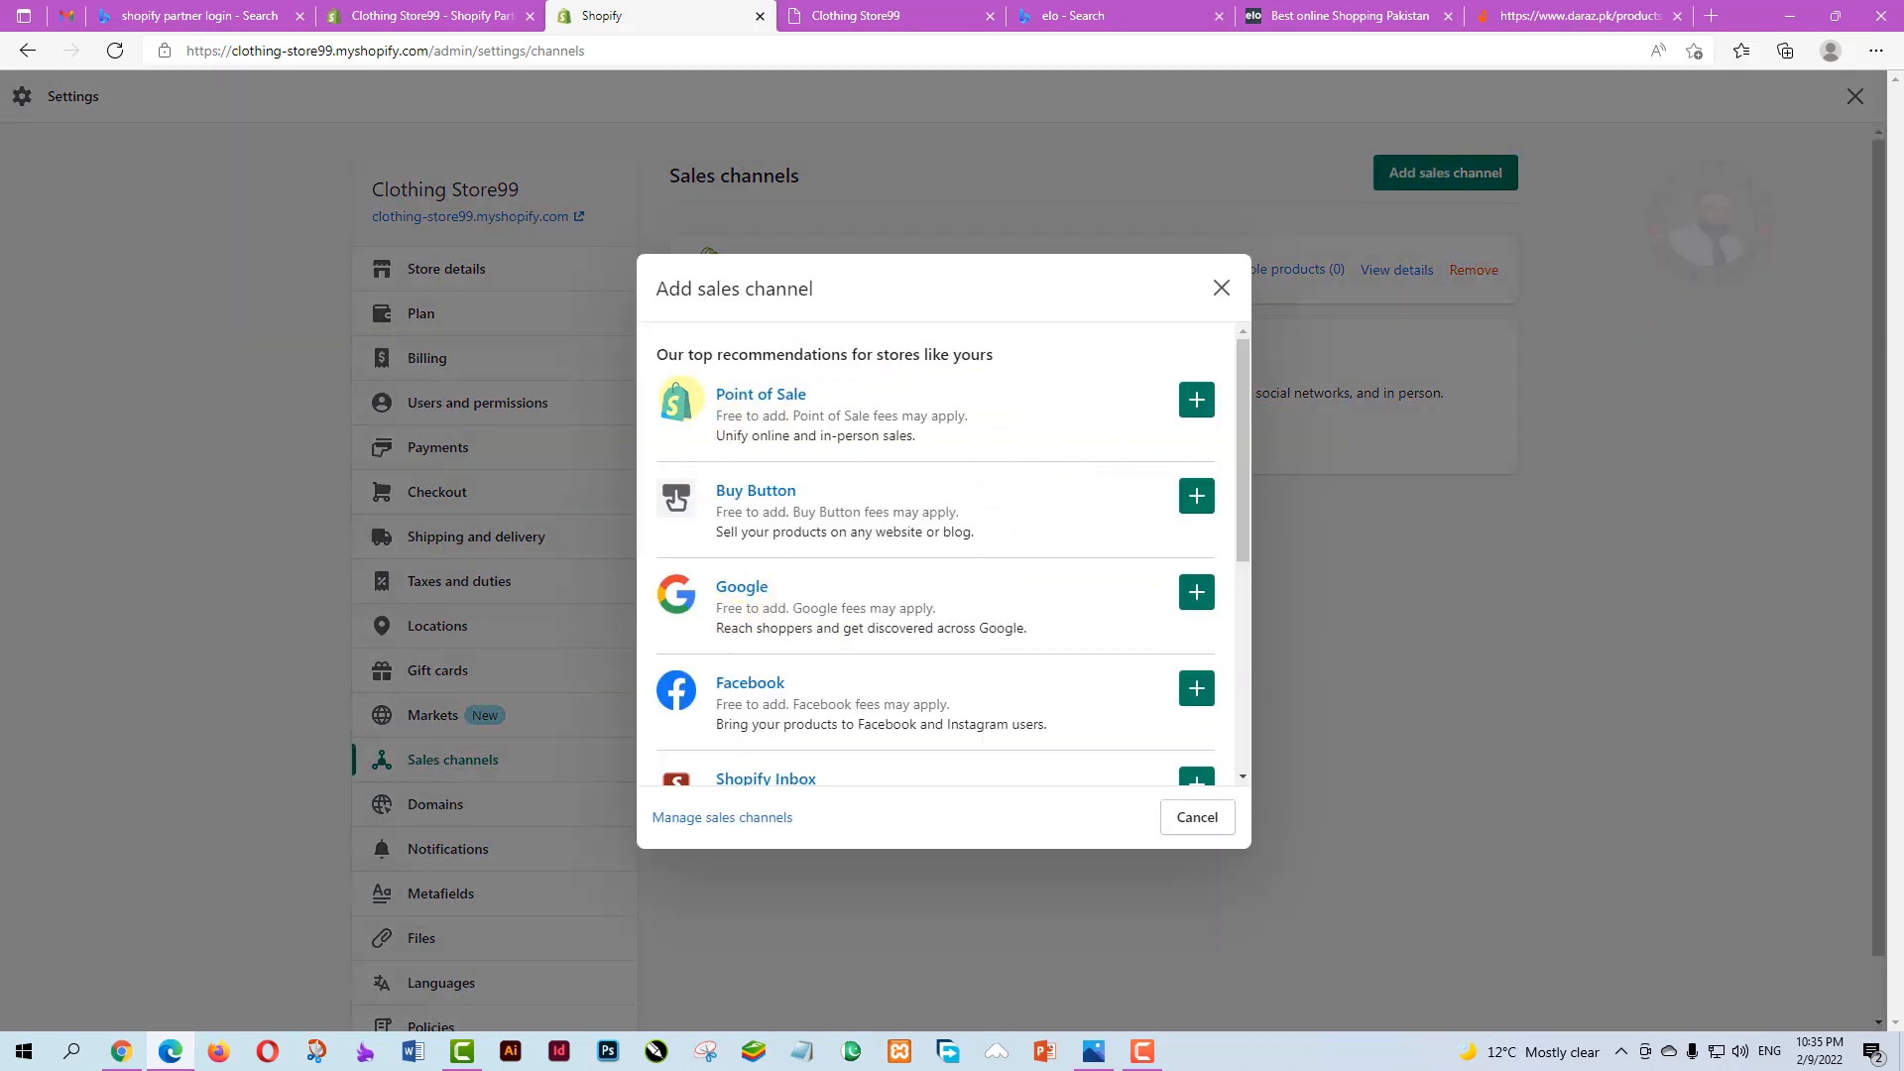
pyautogui.scroll(-2, 808, 602)
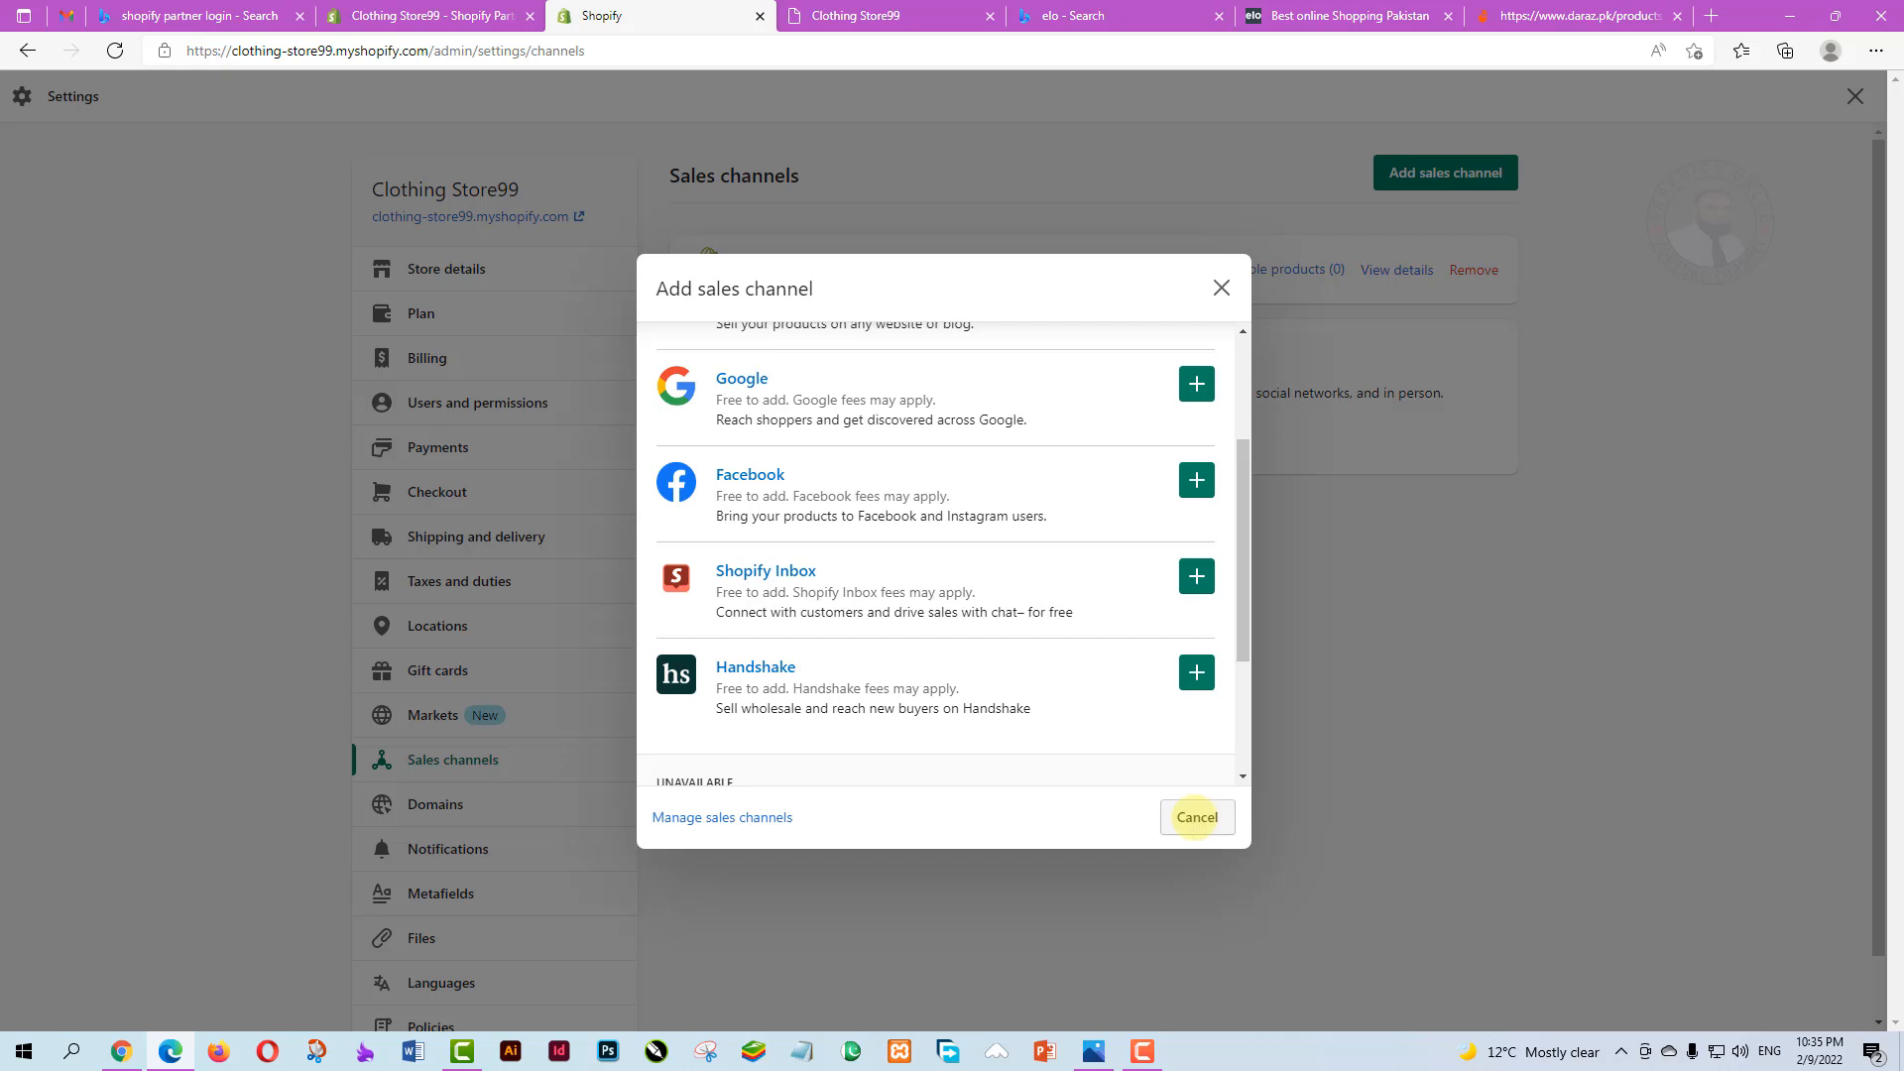
pyautogui.click(1197, 816)
pyautogui.scroll(-1, 476, 691)
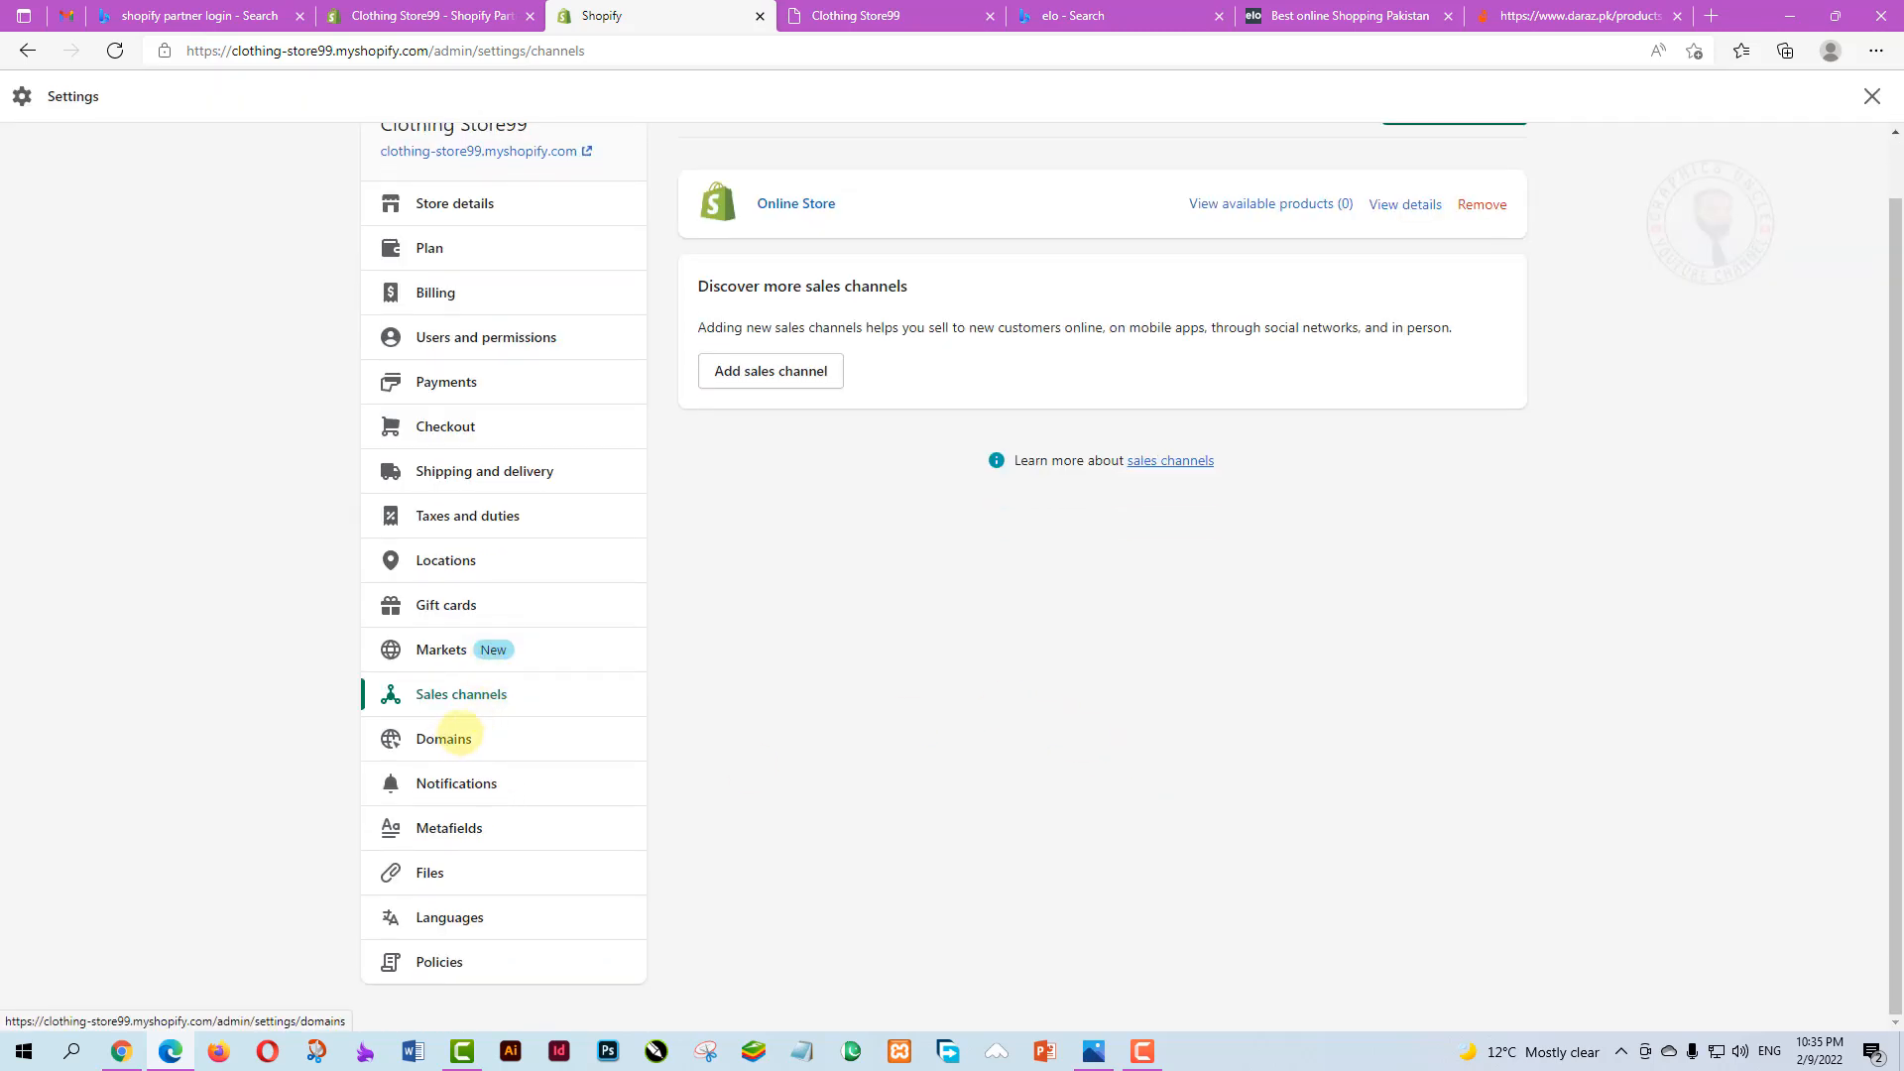
# Look through the store's Domains settings
pyautogui.click(444, 738)
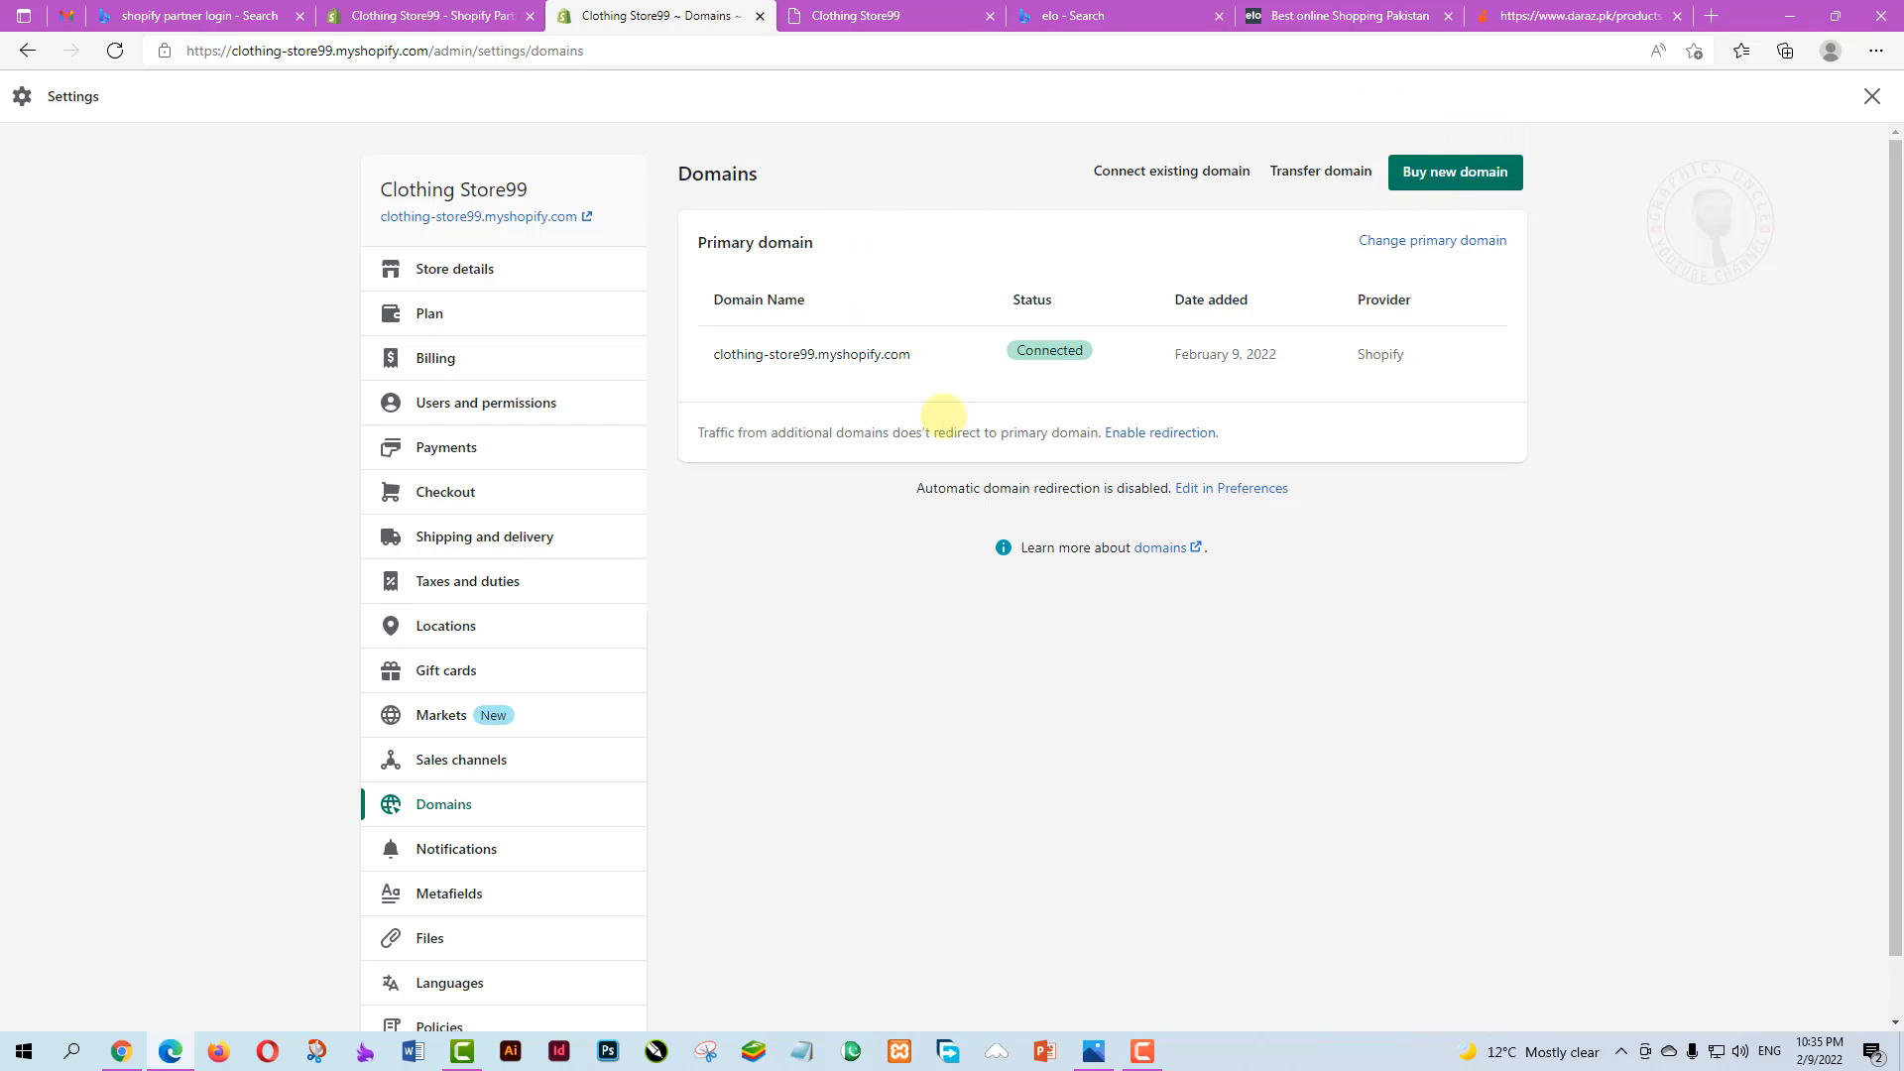
pyautogui.scroll(-1, 1014, 544)
pyautogui.scroll(1, 919, 671)
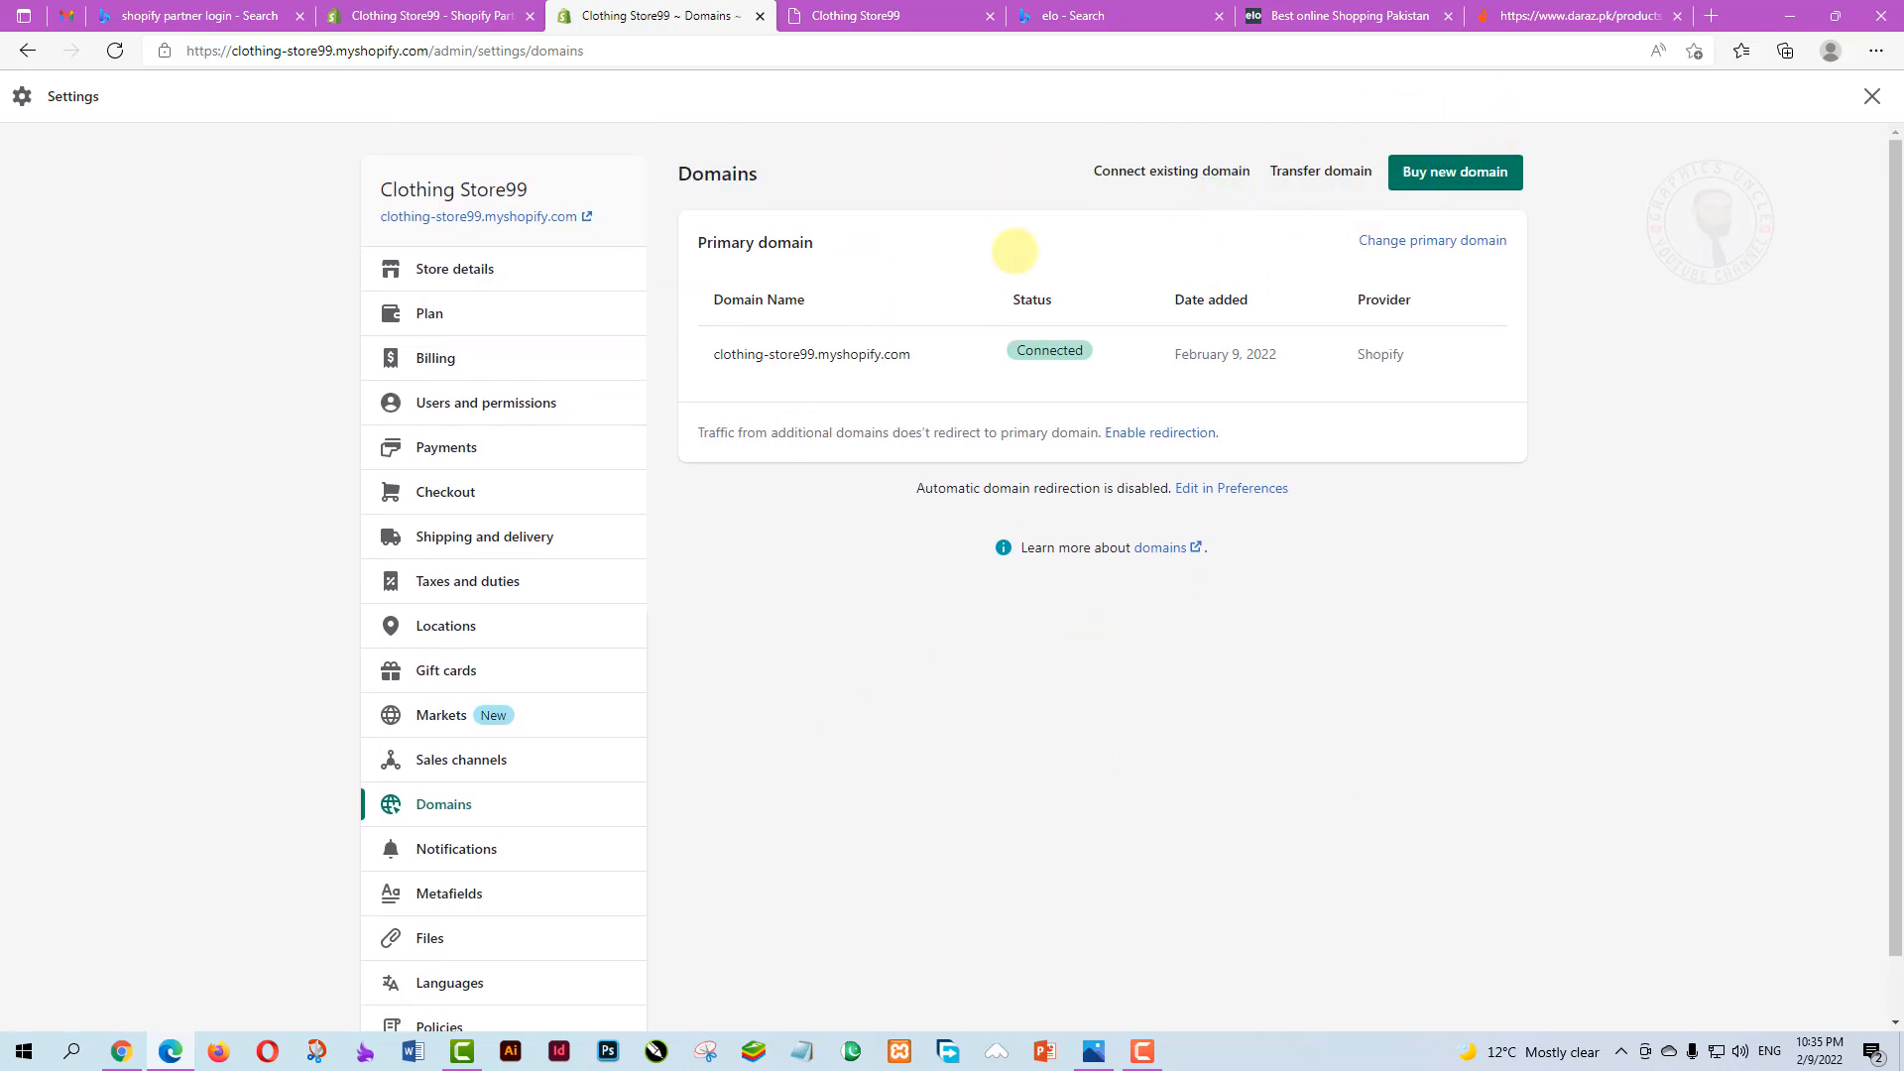
pyautogui.scroll(-1, 647, 762)
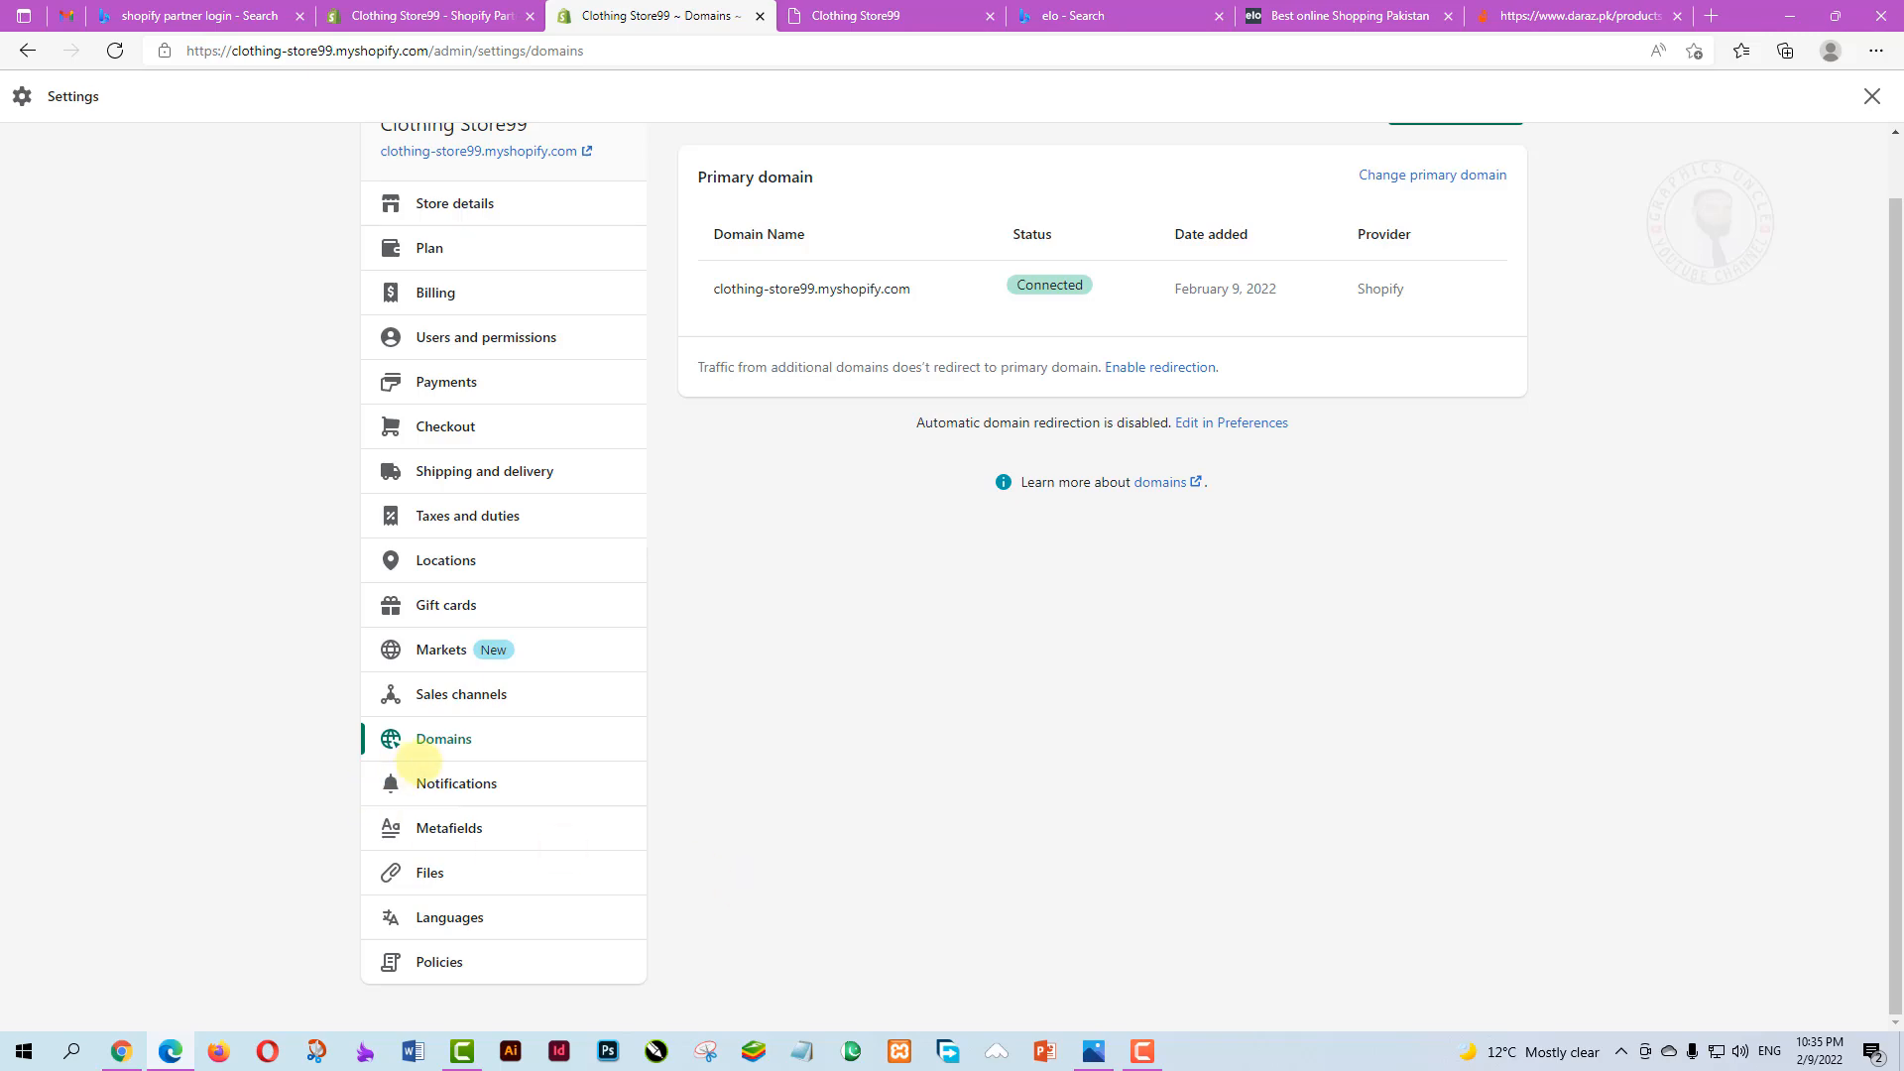
# Browse the customer notification templates for orders, shipping, local delivery and pickup
pyautogui.click(437, 783)
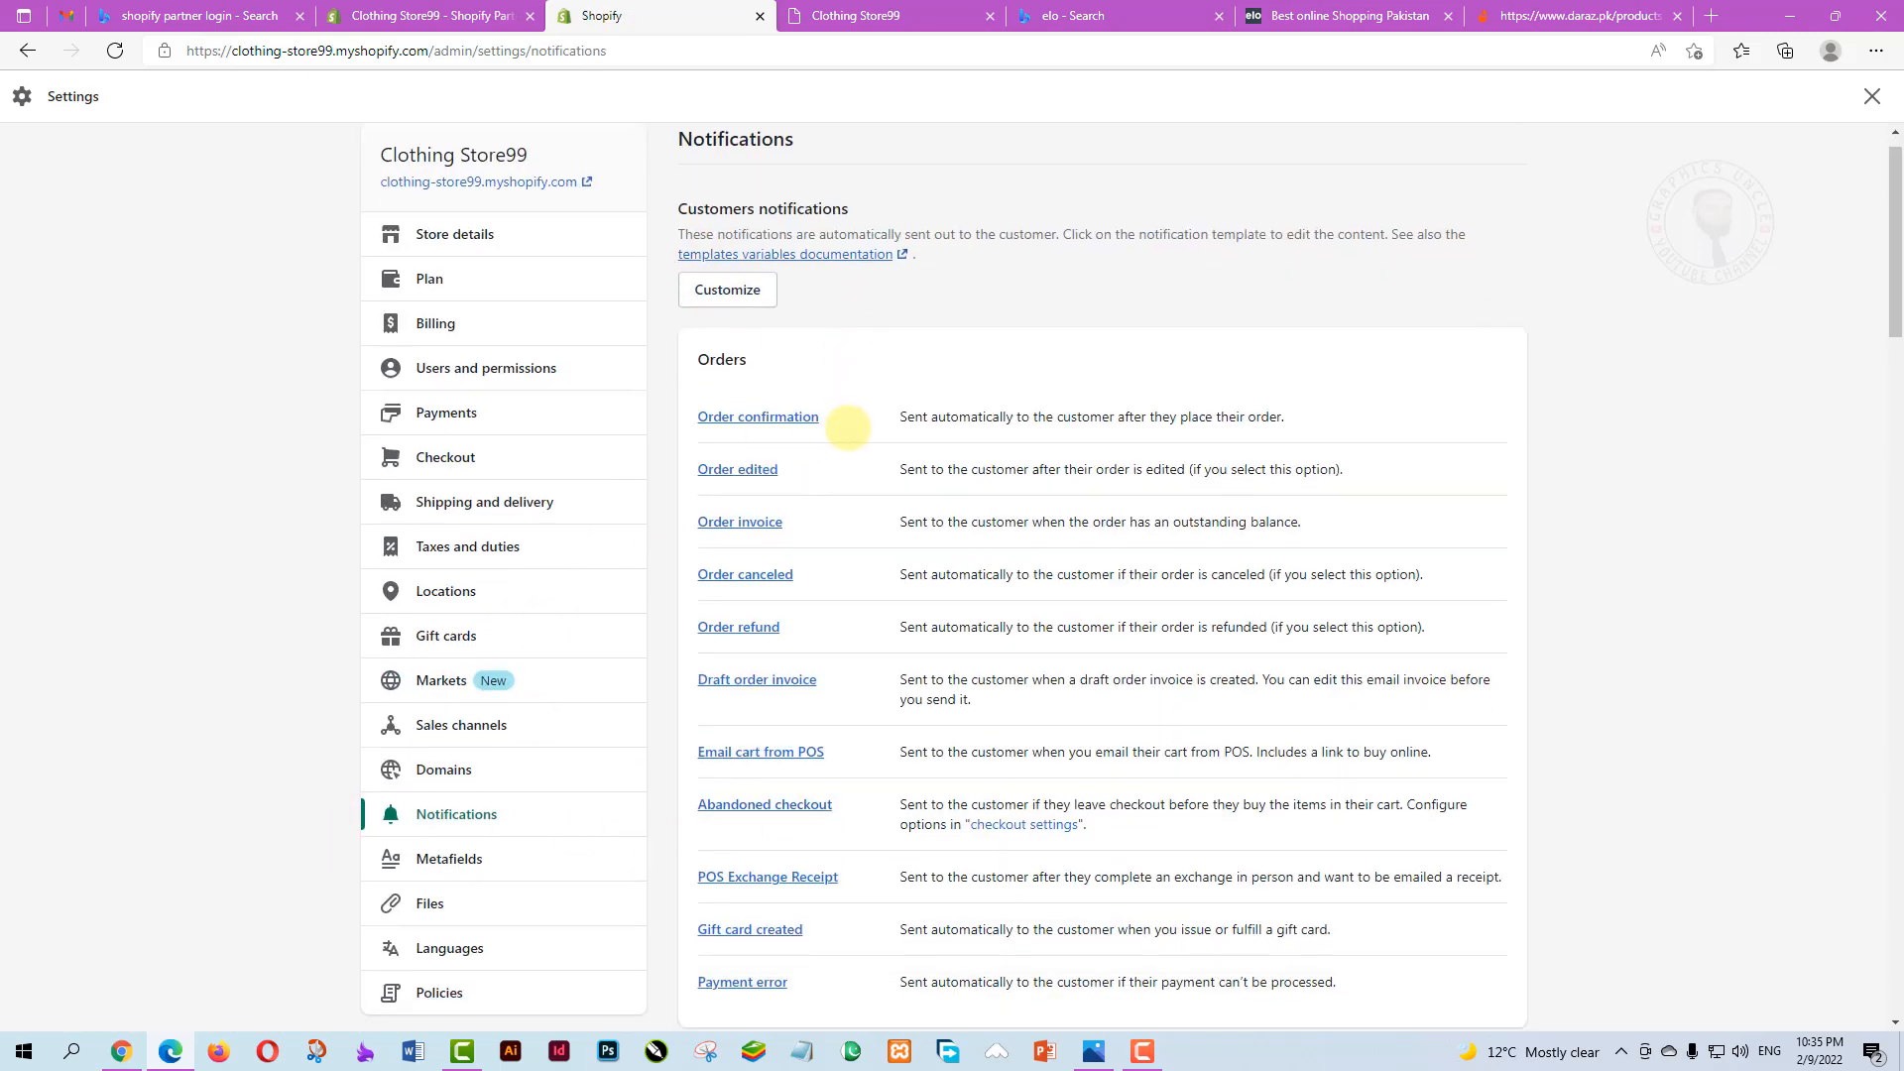
pyautogui.scroll(-3, 776, 473)
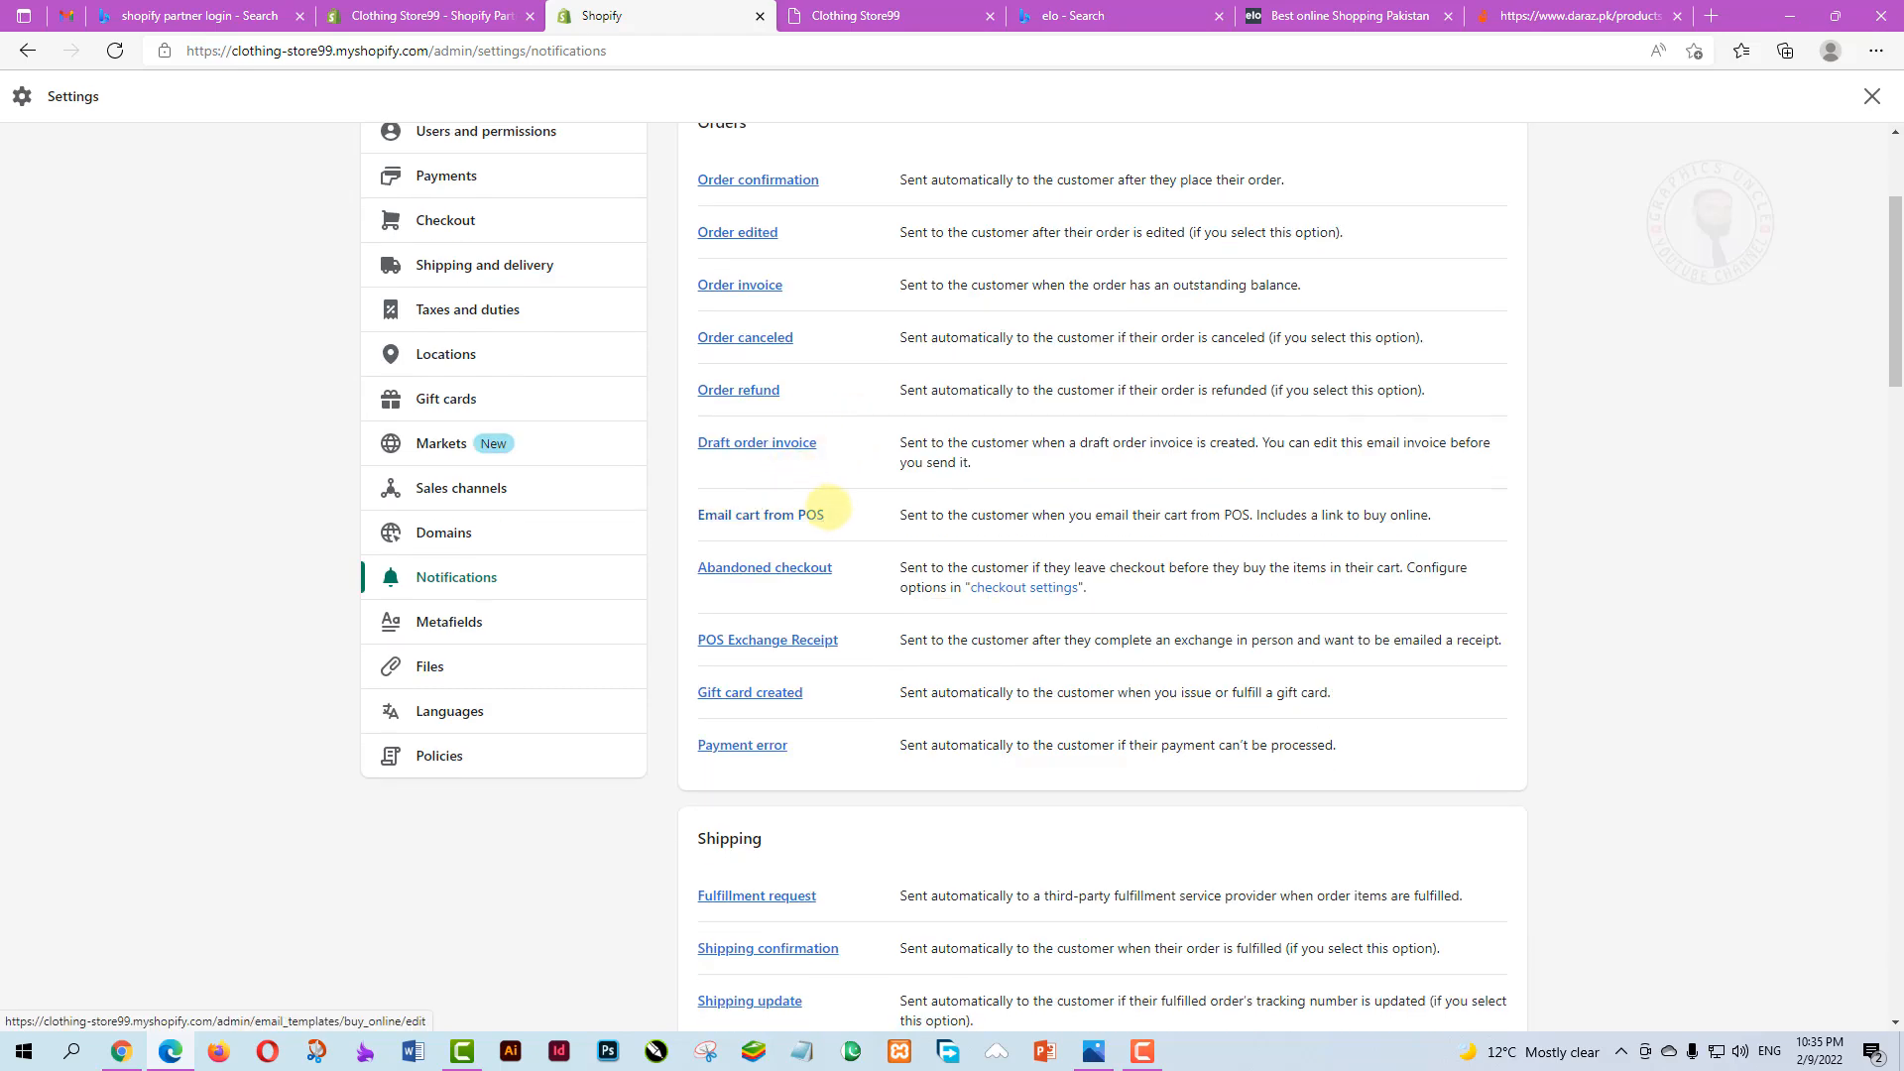
pyautogui.scroll(3, 896, 807)
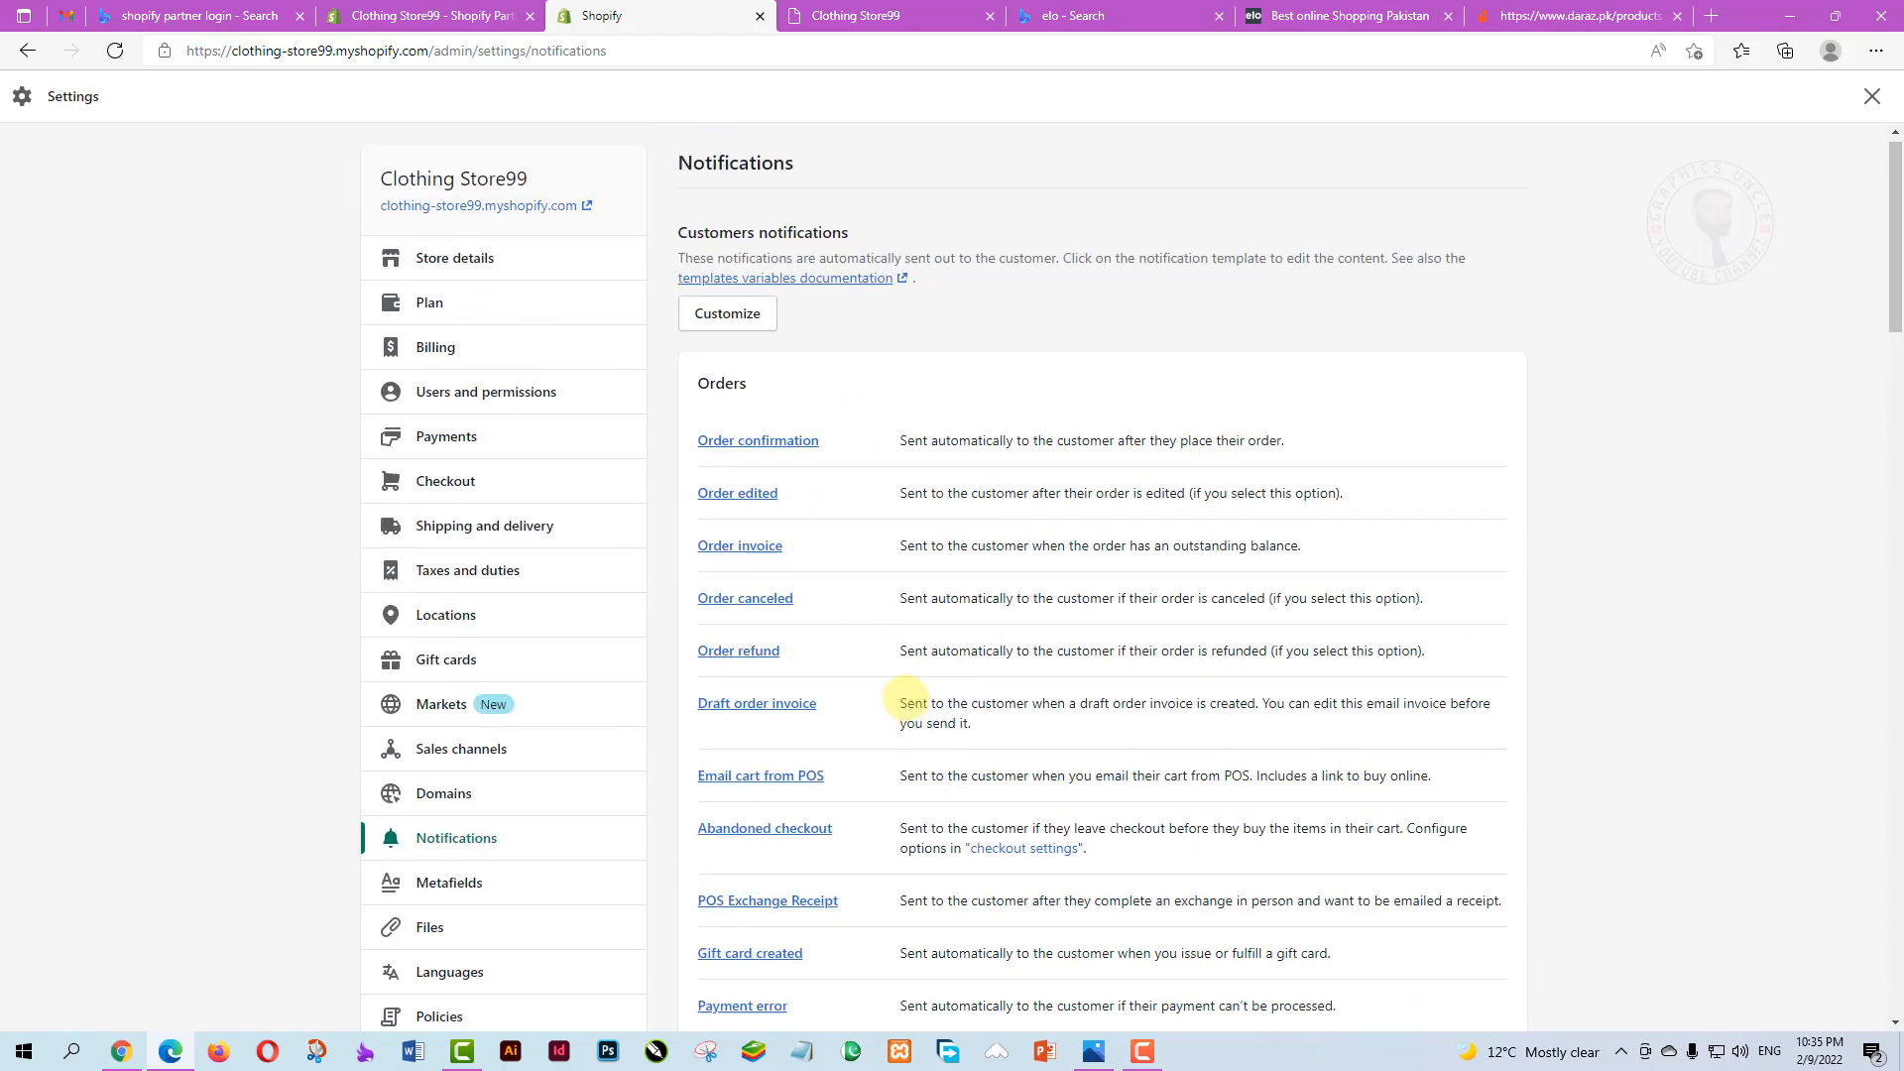
pyautogui.scroll(-6, 793, 466)
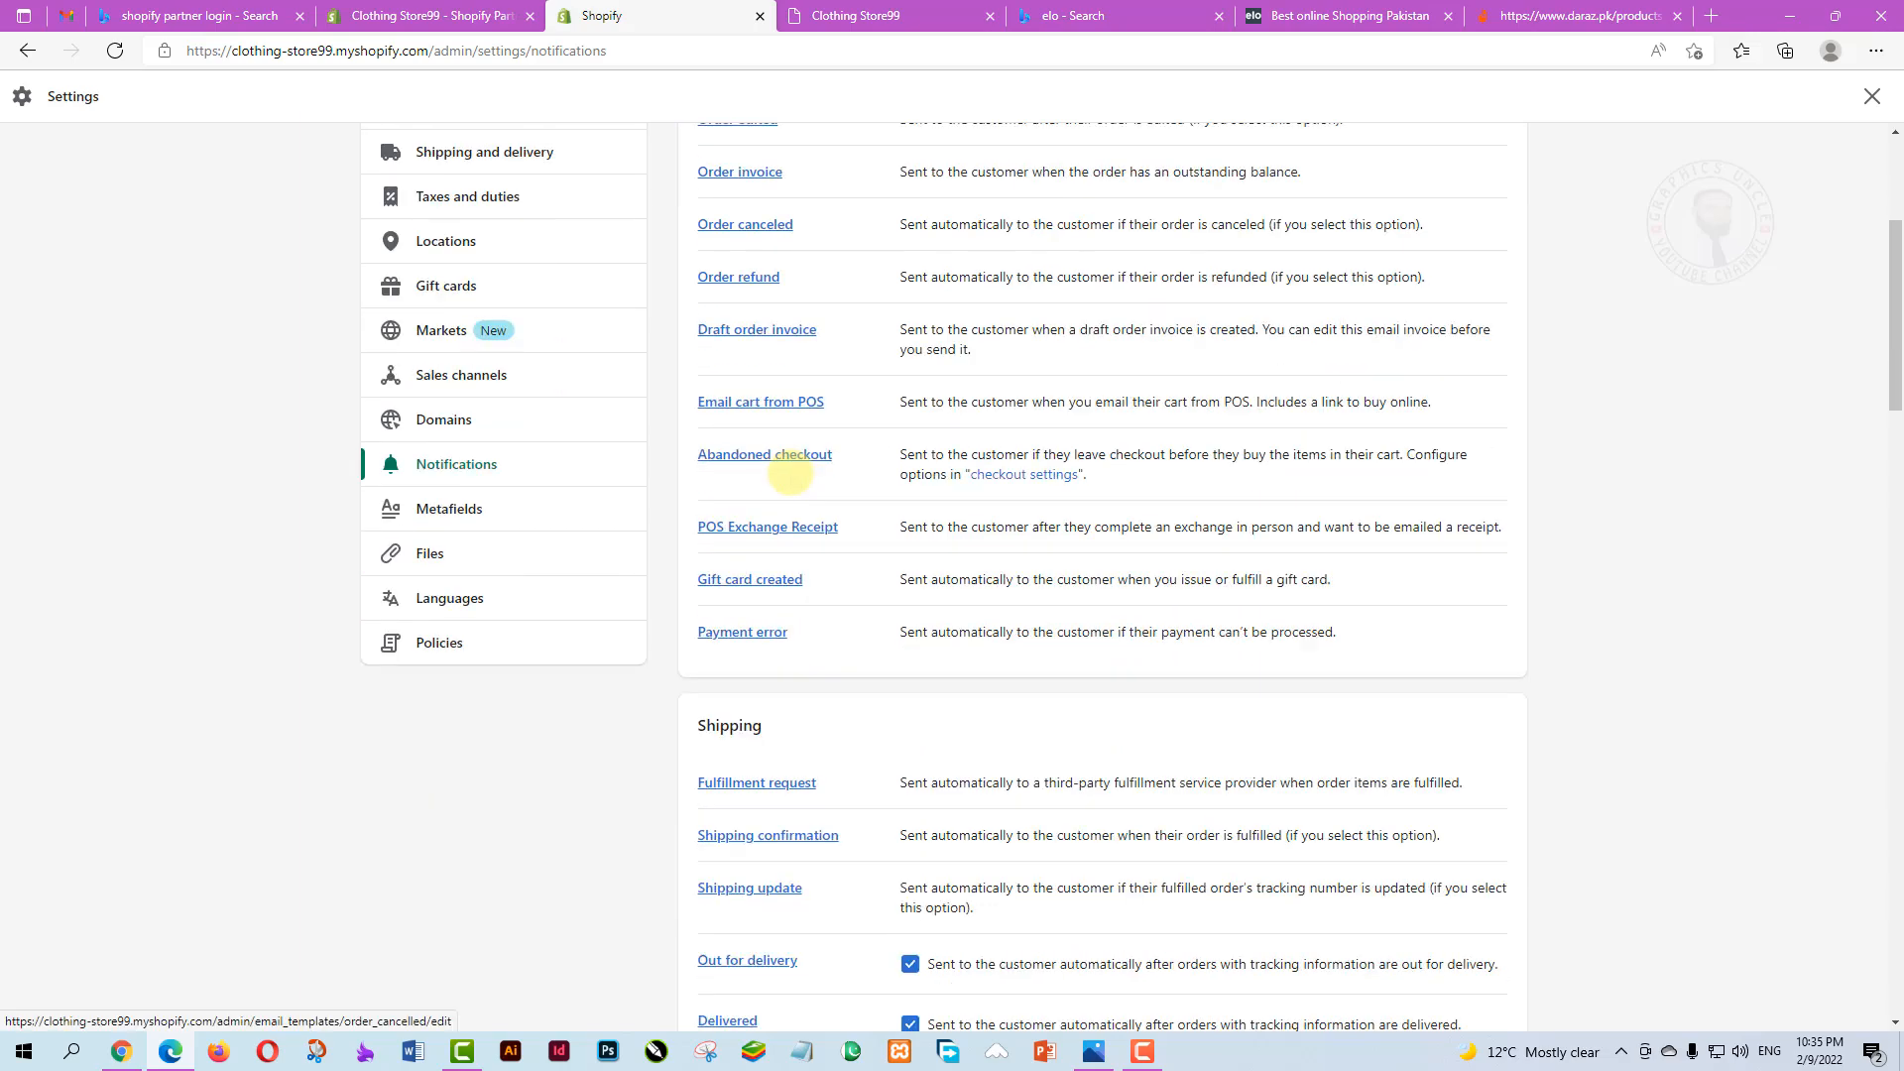
pyautogui.scroll(-9, 791, 476)
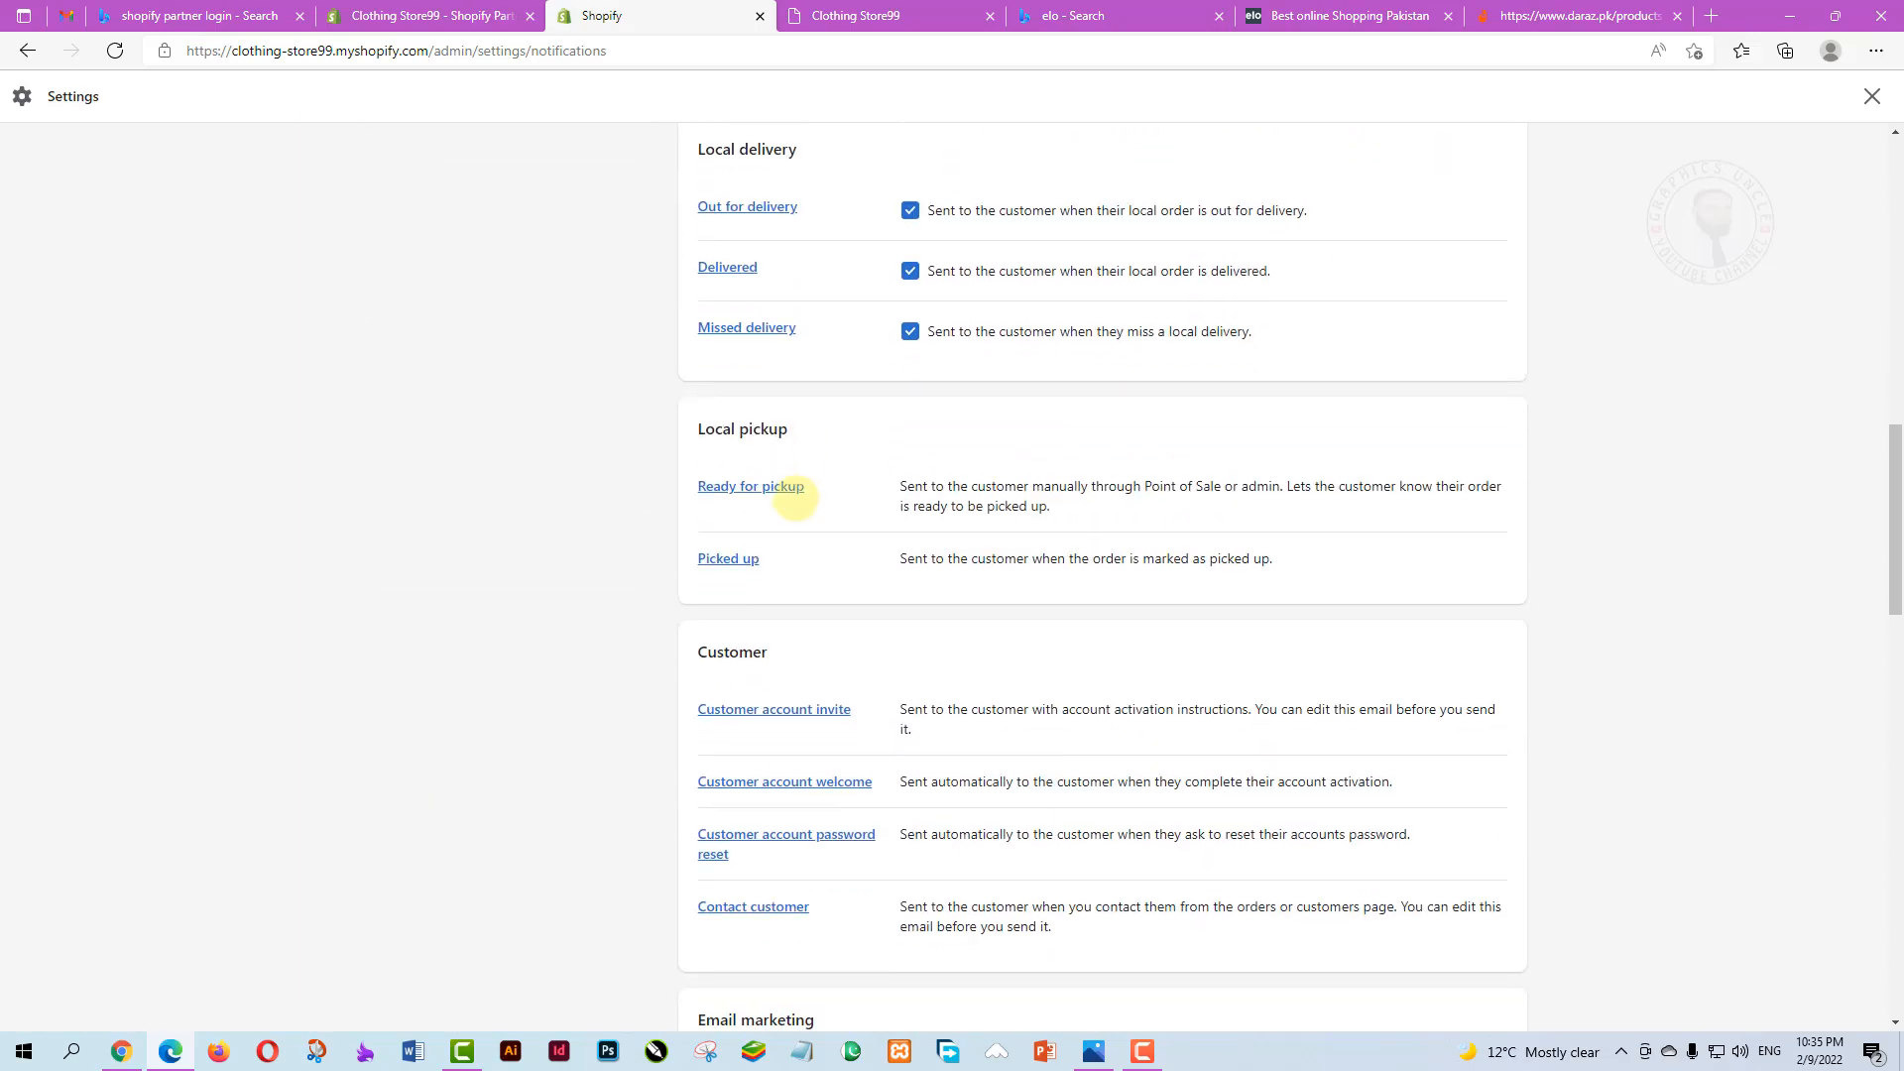
pyautogui.scroll(7, 793, 486)
pyautogui.scroll(7, 794, 496)
pyautogui.scroll(-2, 523, 770)
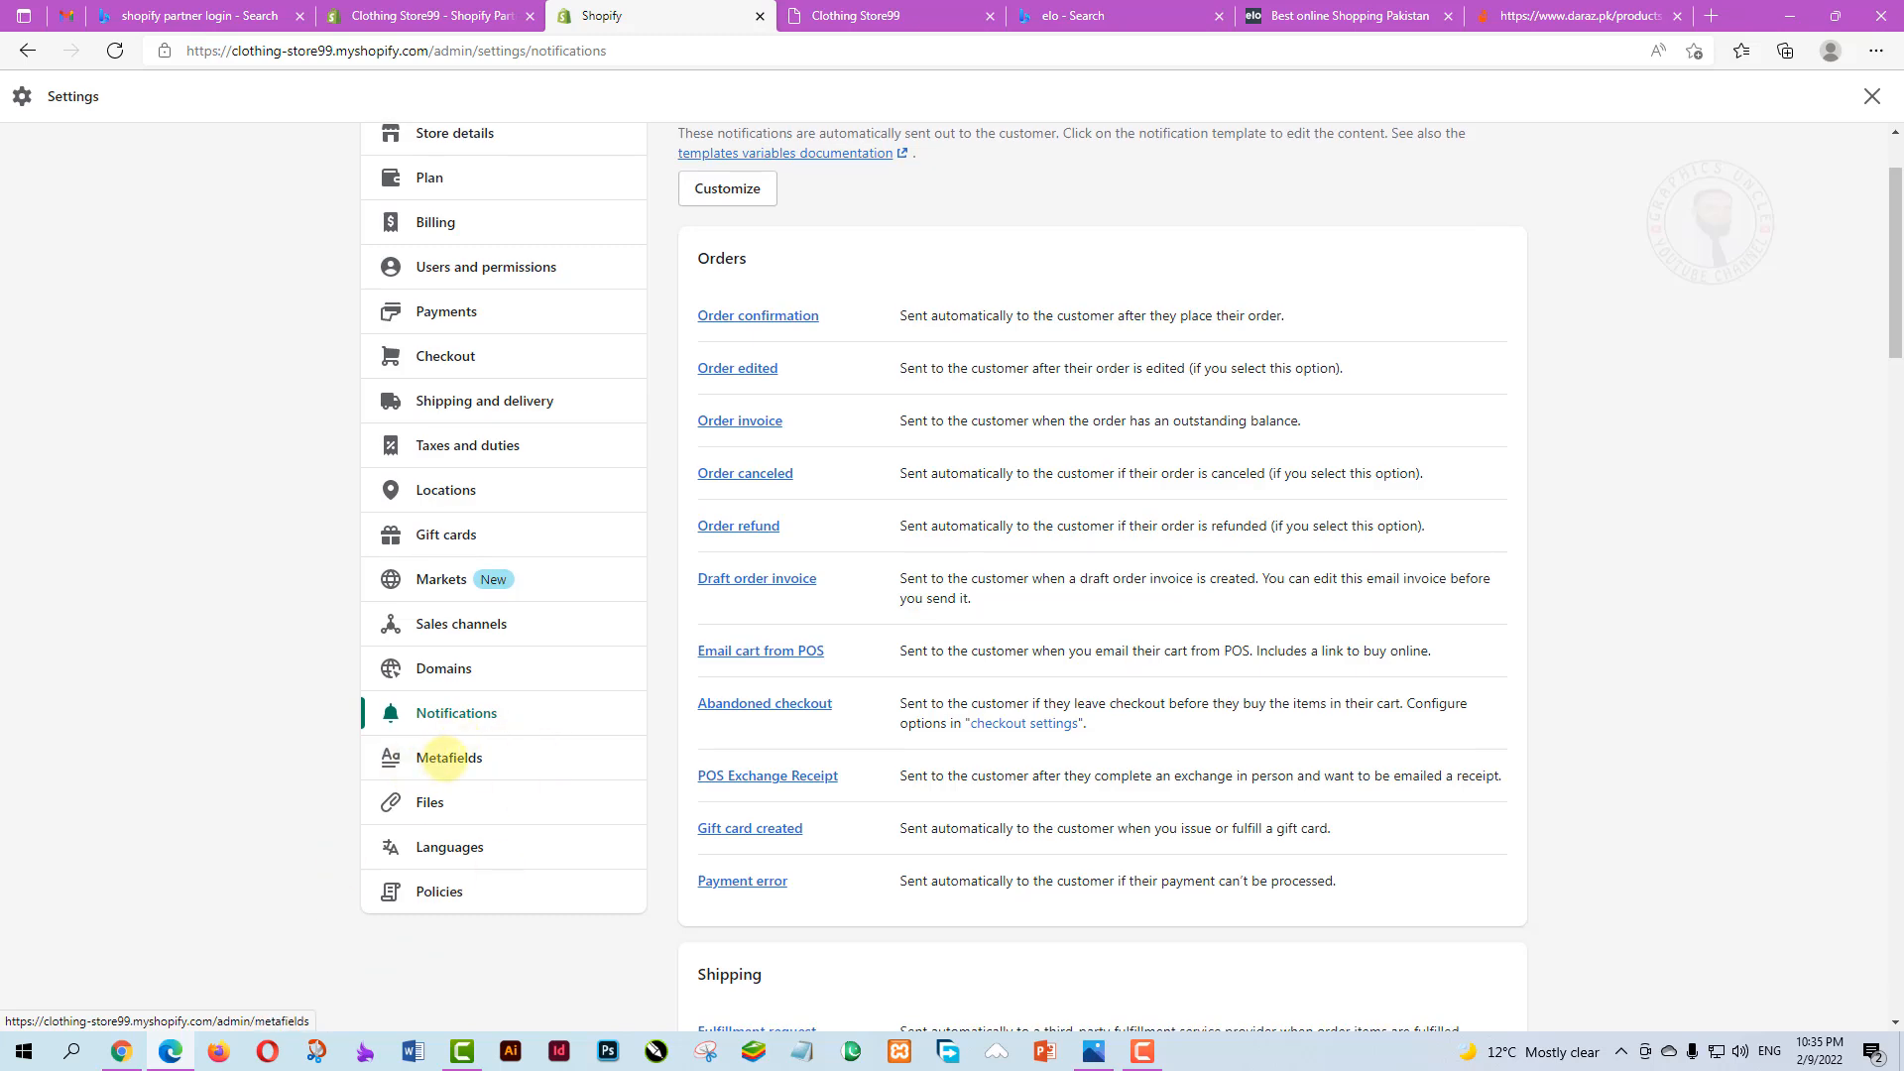
# Go to Metafields settings and view the Product metafield definitions
pyautogui.click(448, 757)
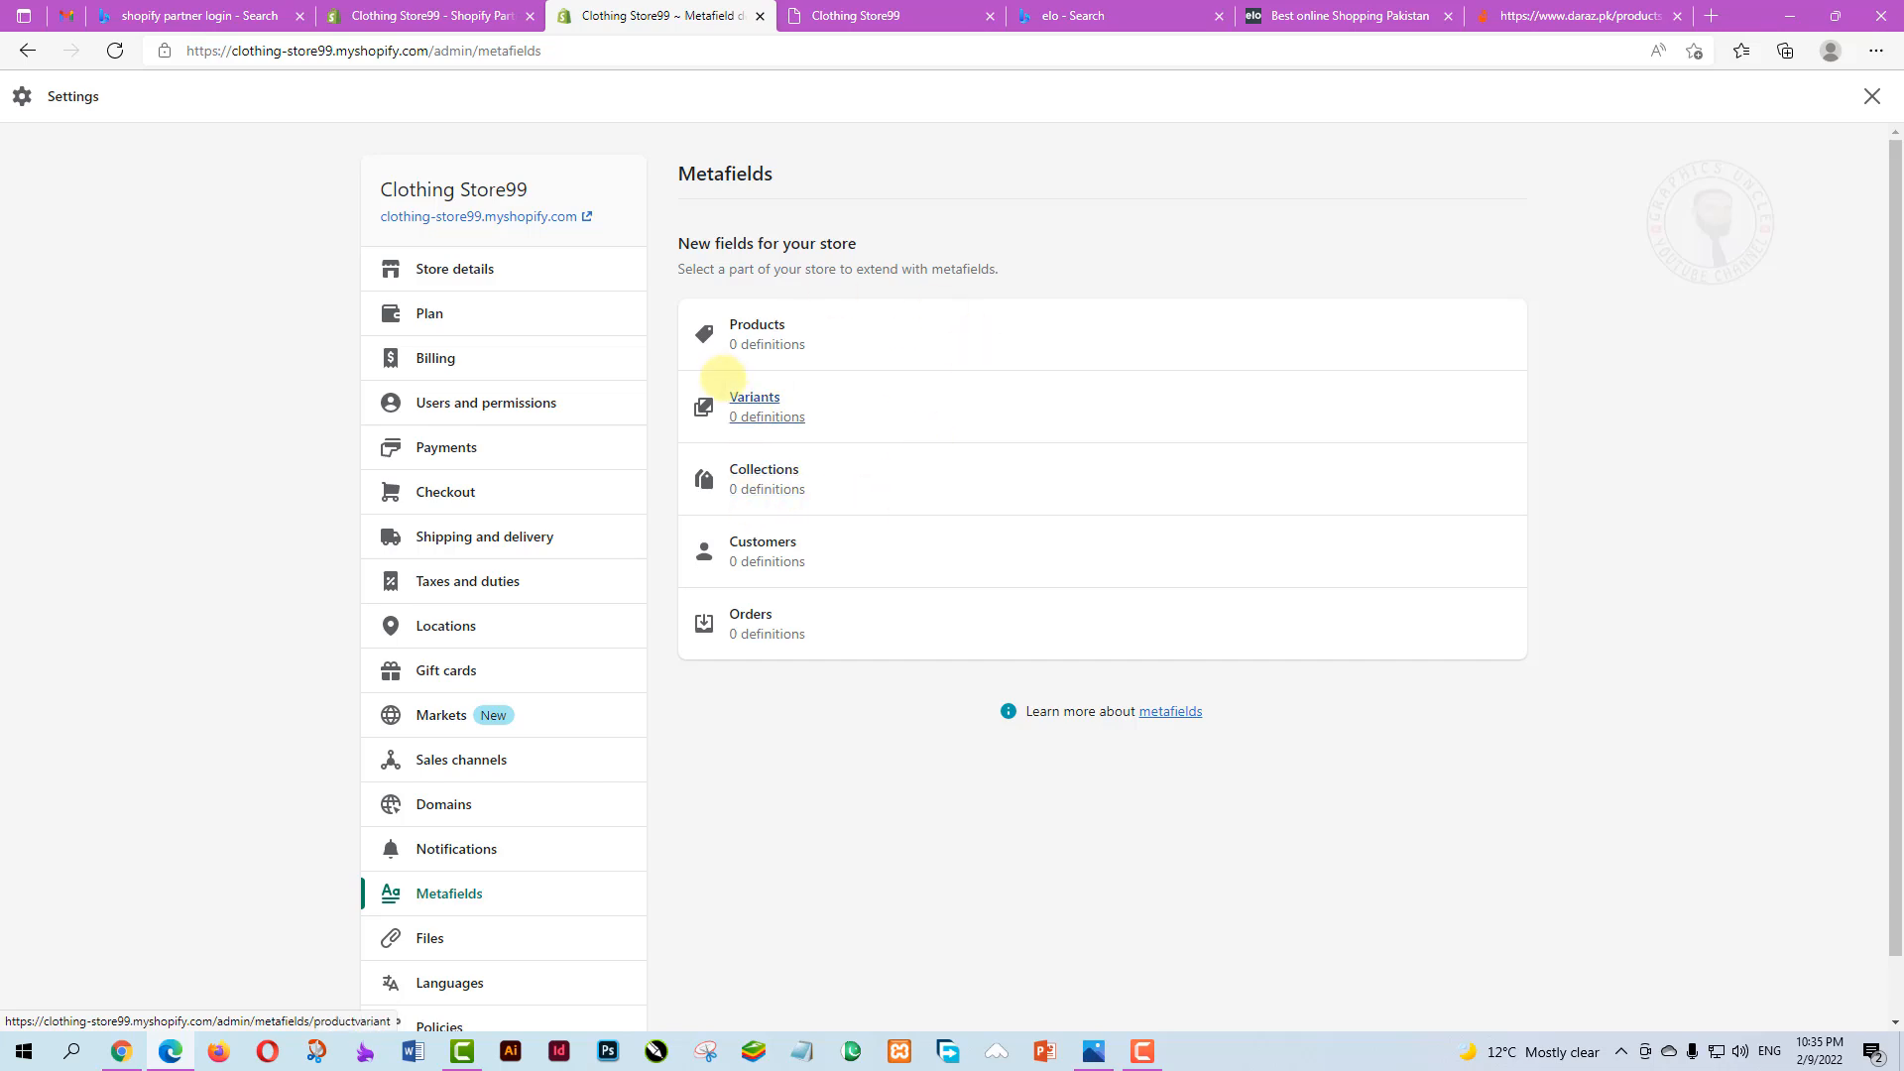
pyautogui.scroll(-1, 832, 606)
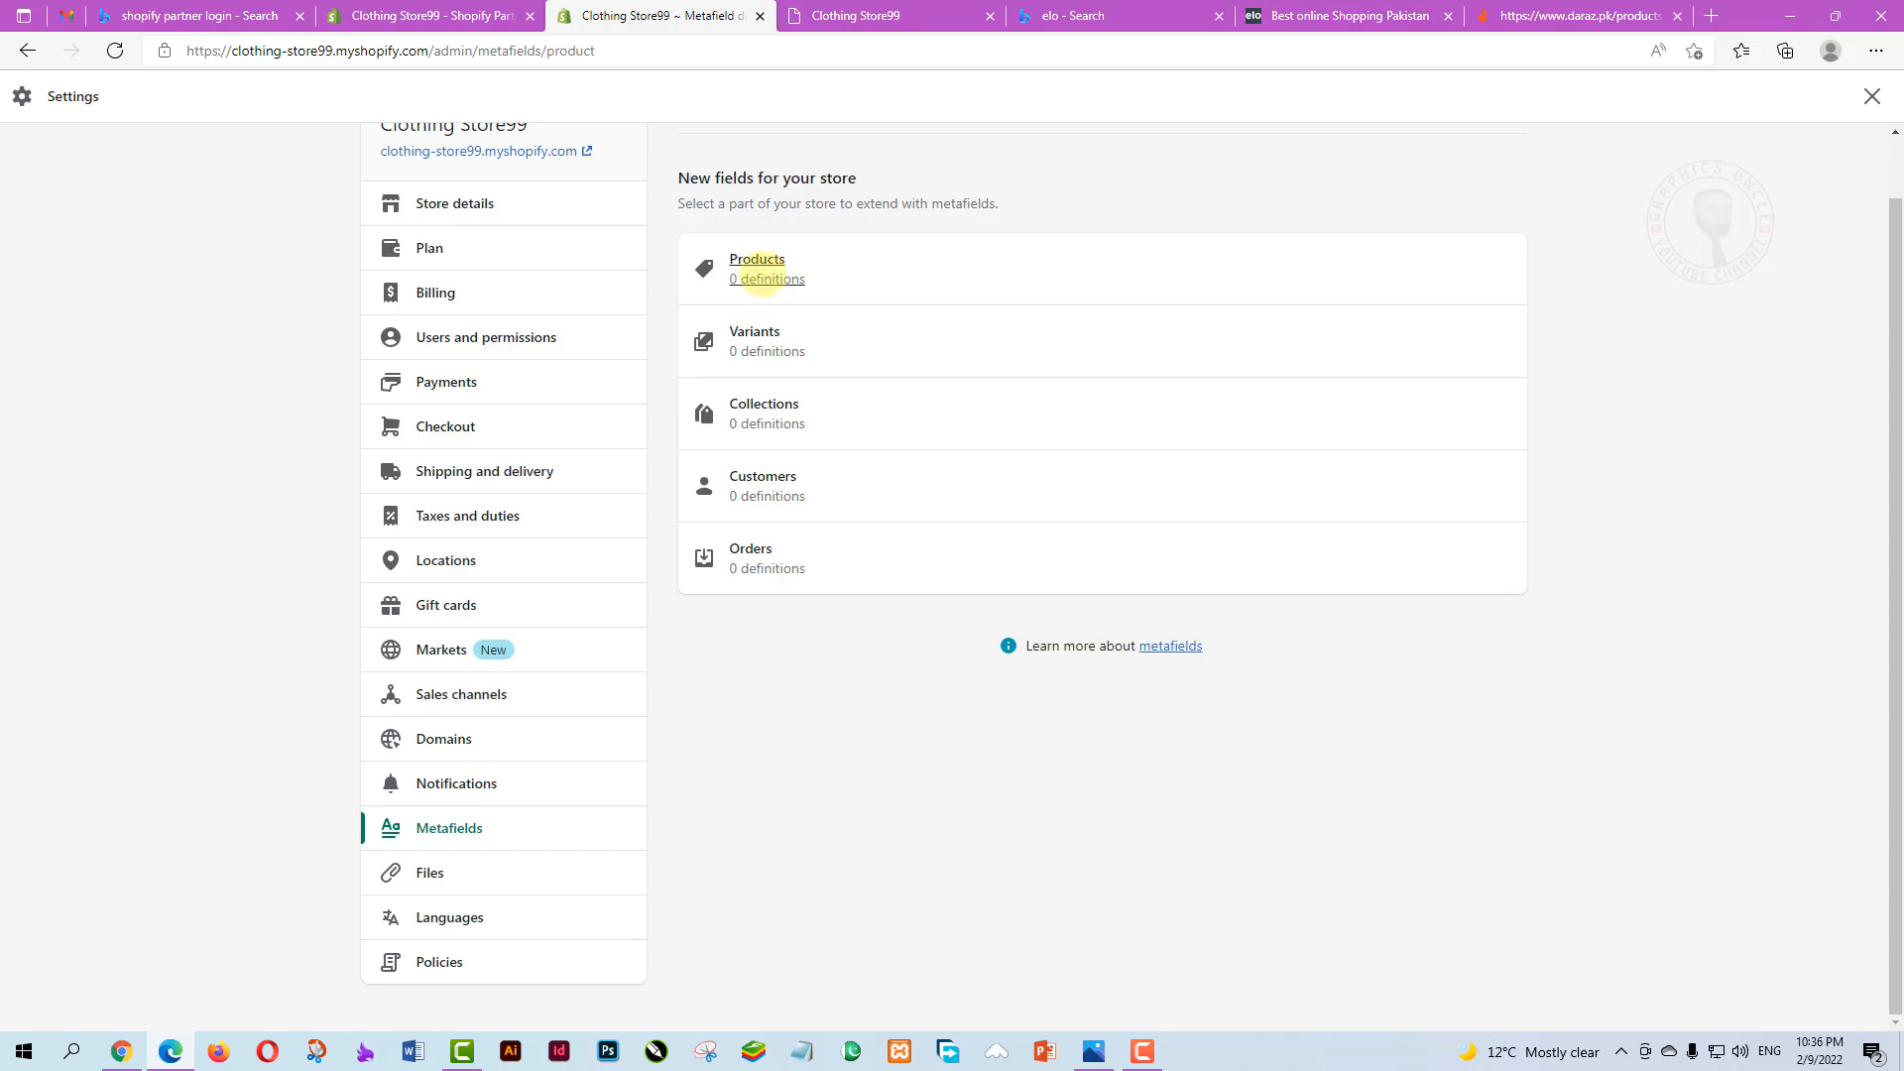
pyautogui.click(761, 271)
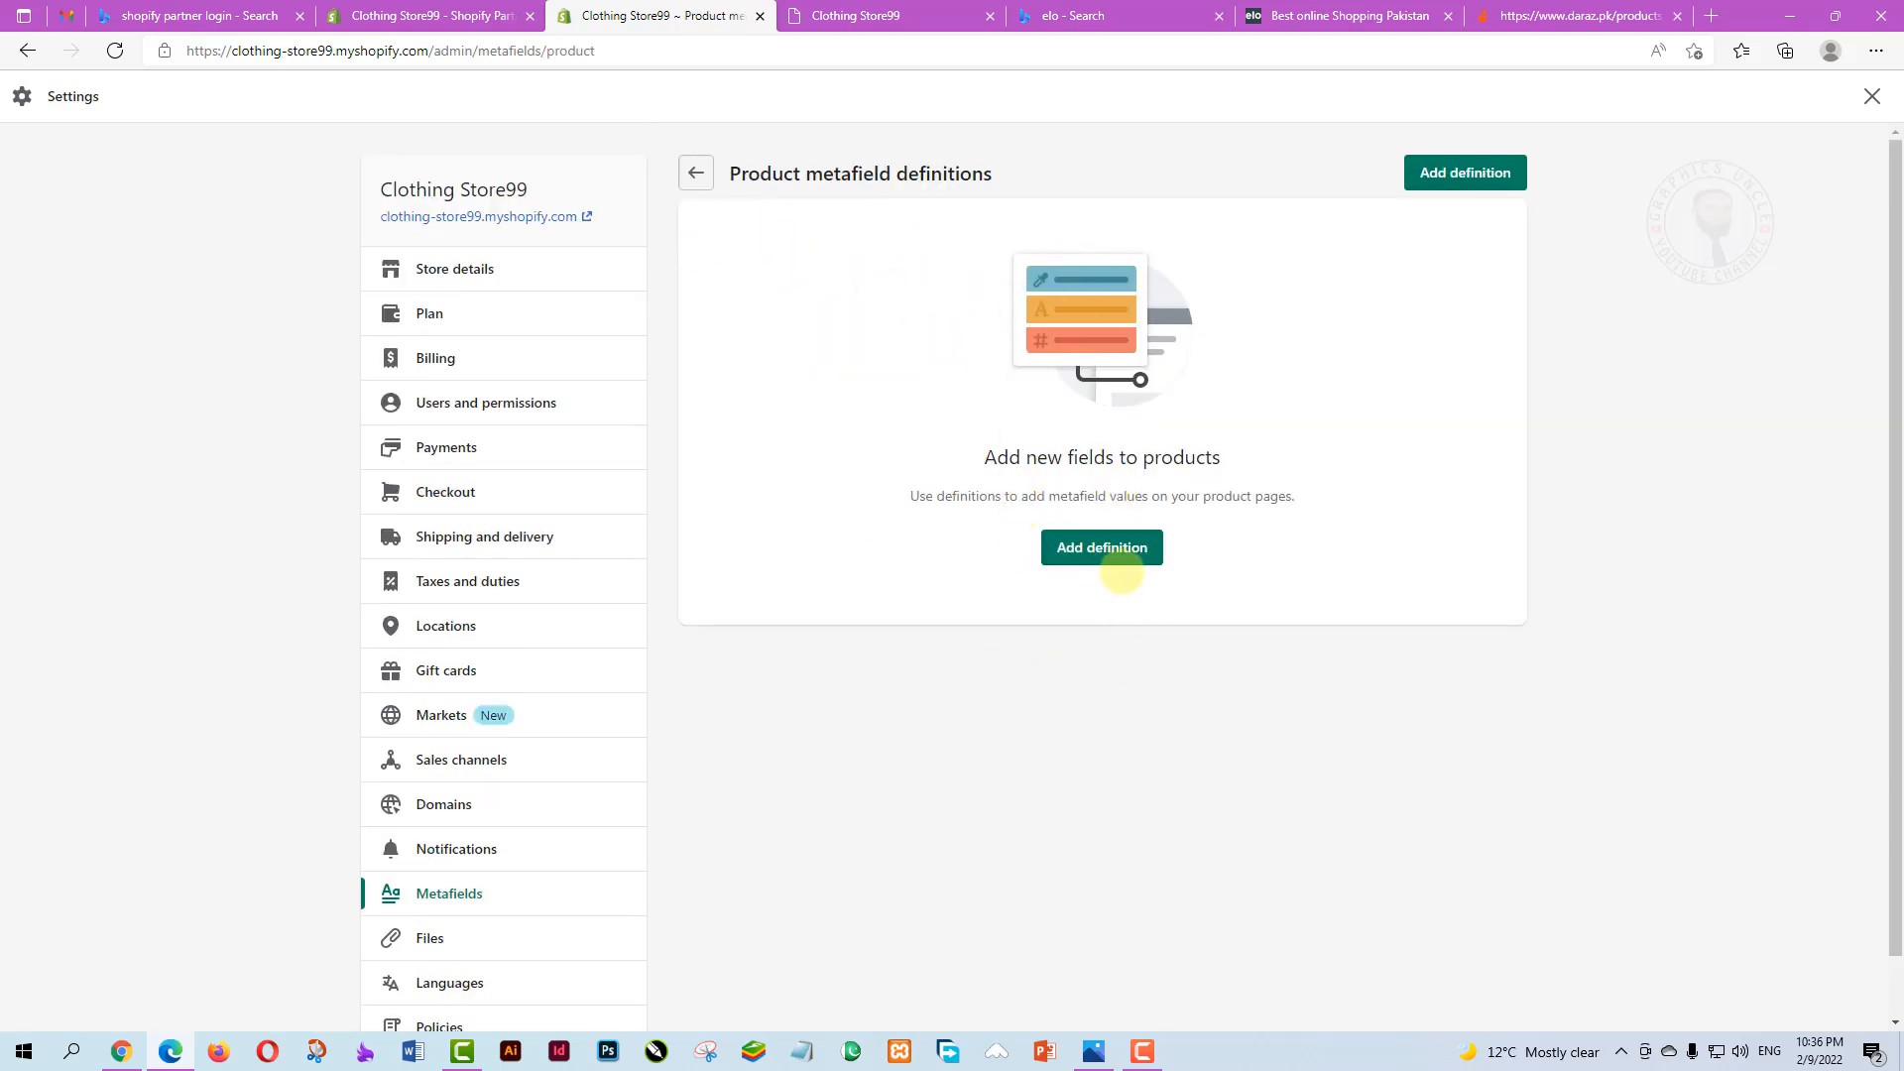
# Start a new product metafield definition, then abandon it and return to the empty list
pyautogui.click(1106, 546)
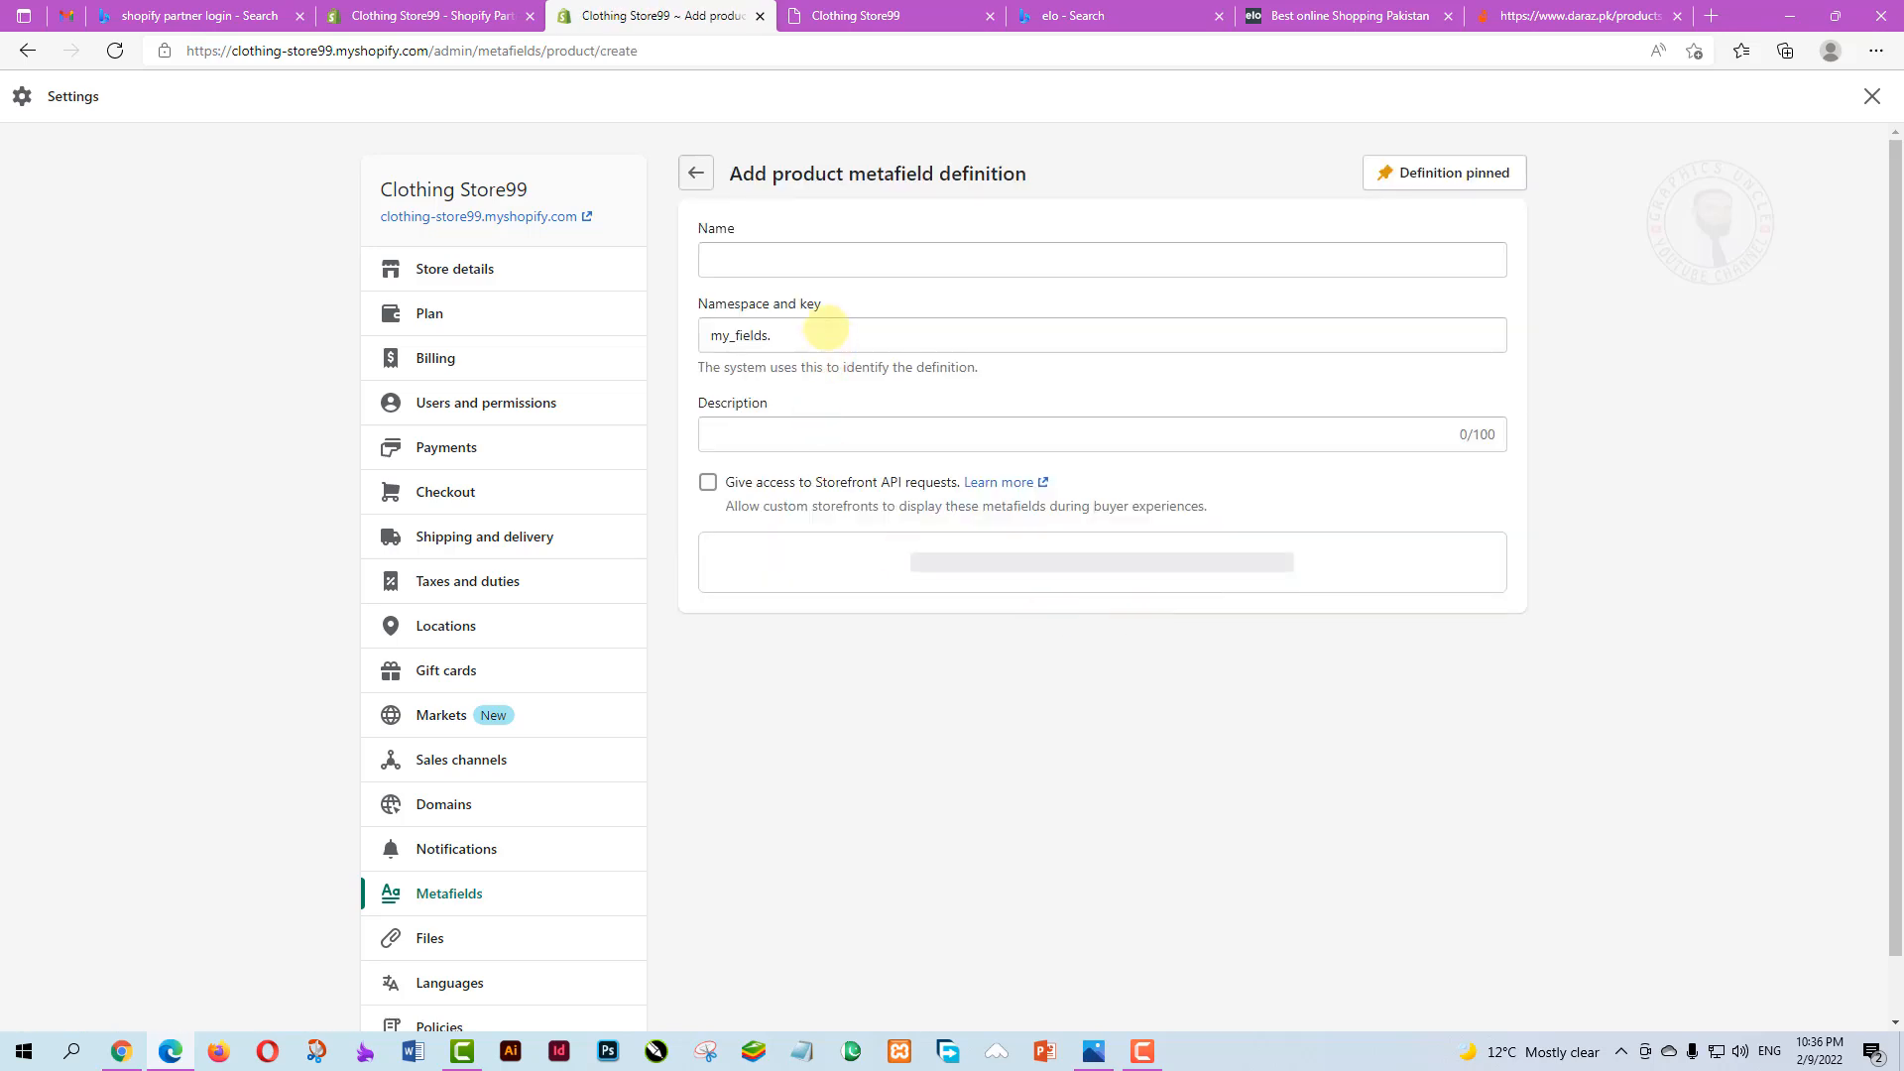
pyautogui.click(793, 261)
pyautogui.click(1042, 760)
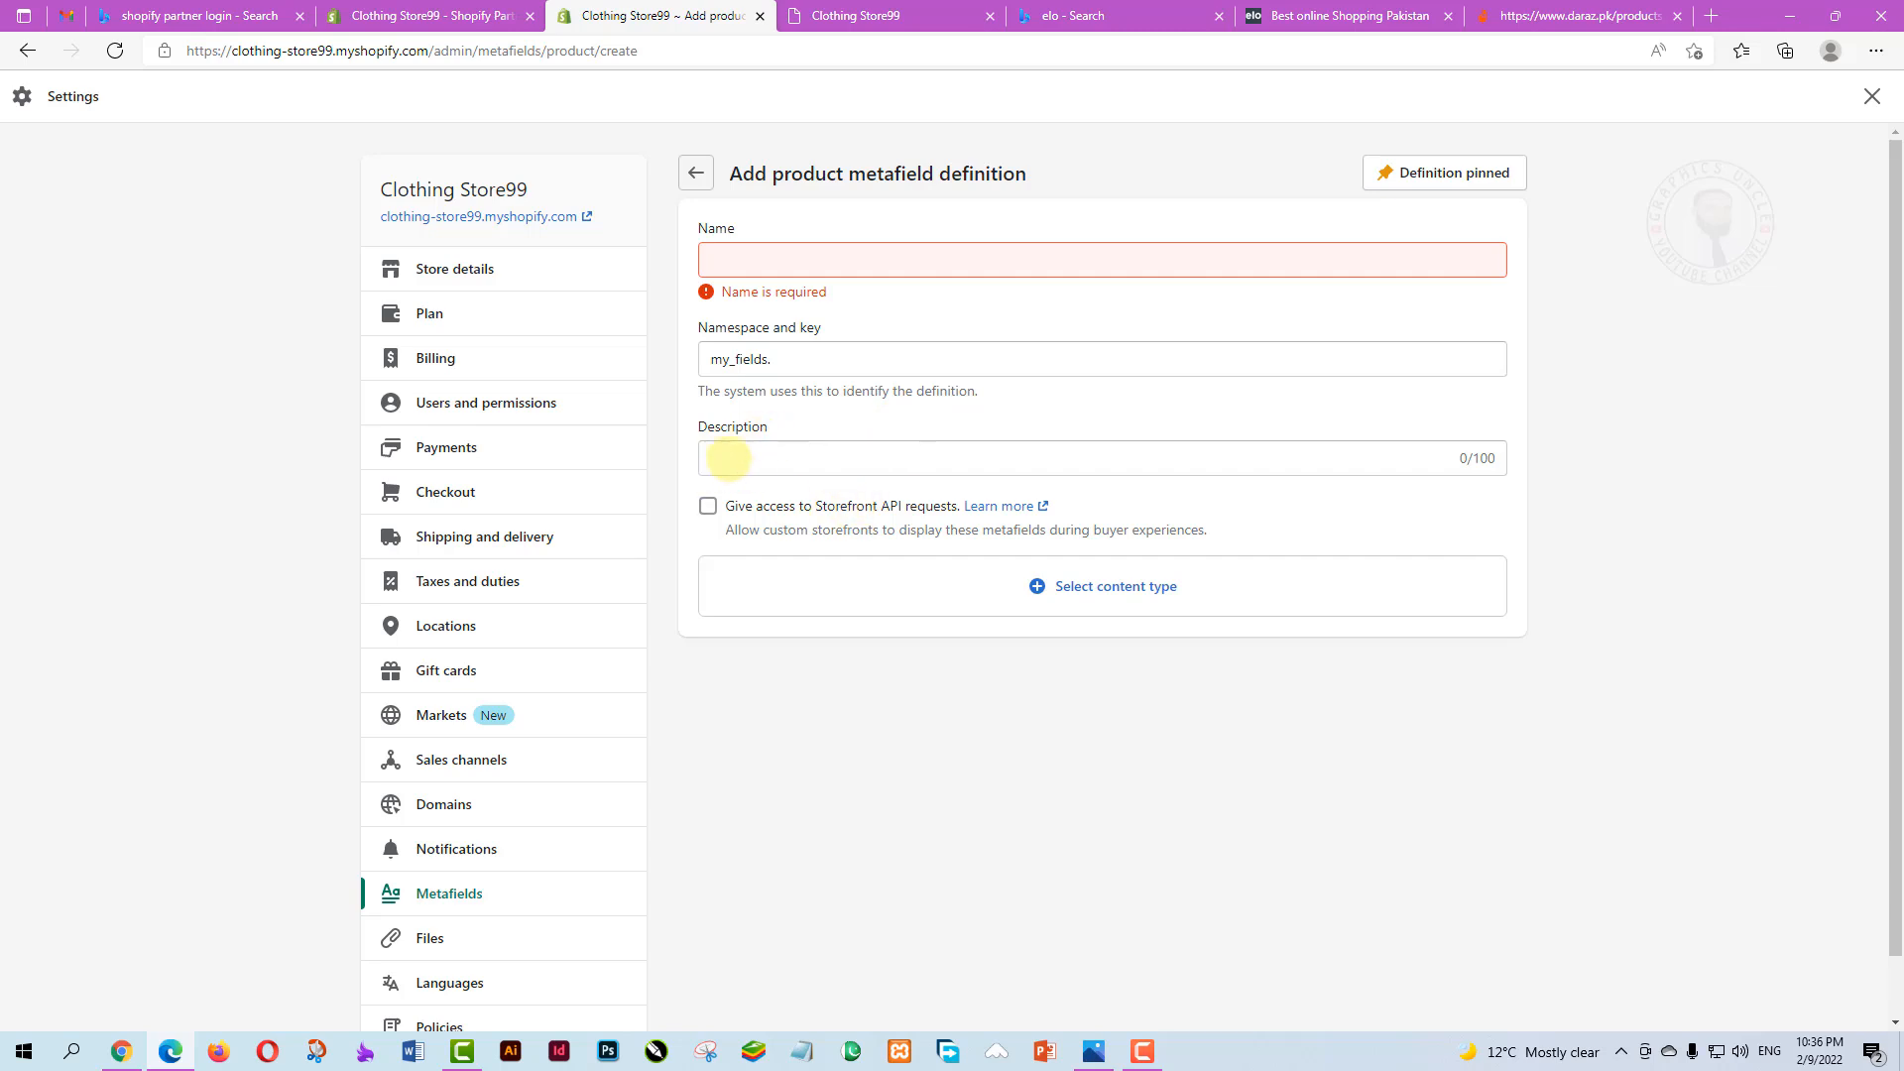
pyautogui.click(730, 459)
pyautogui.click(913, 745)
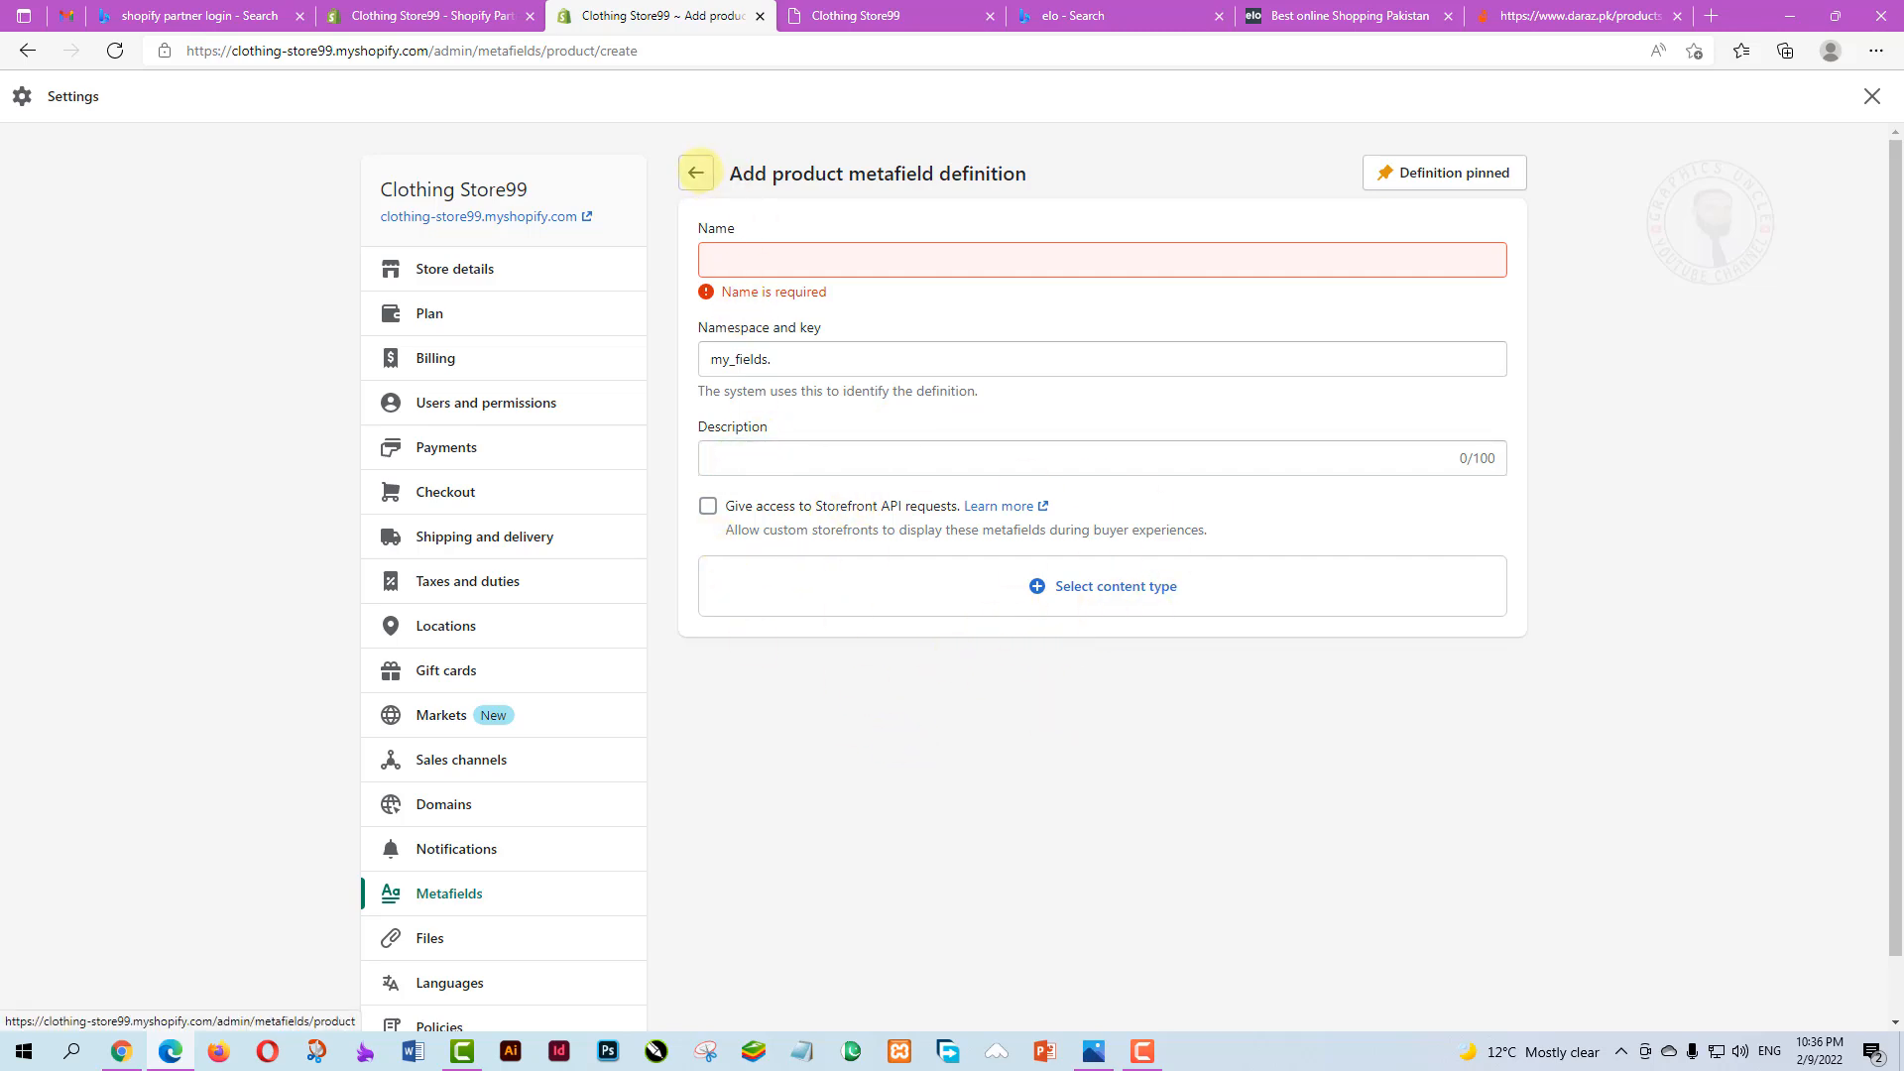
pyautogui.click(695, 174)
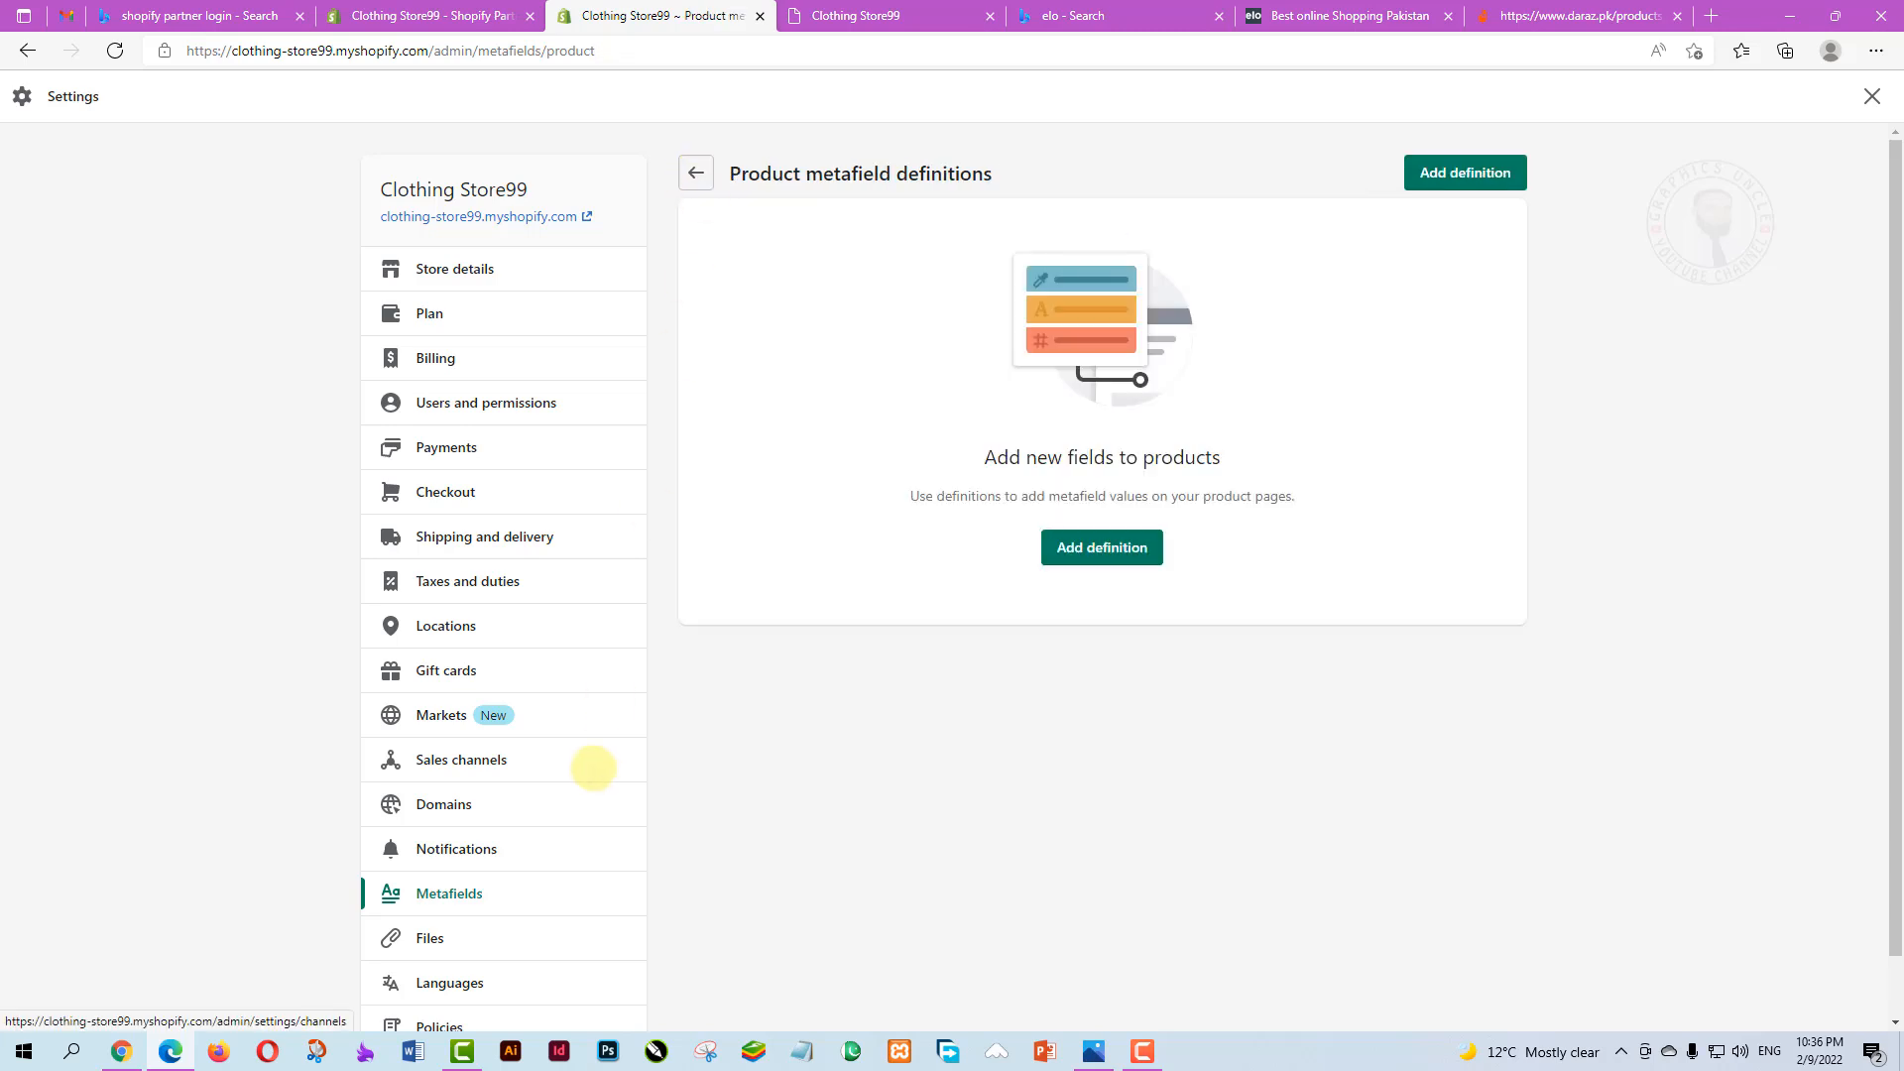
pyautogui.scroll(-1, 611, 756)
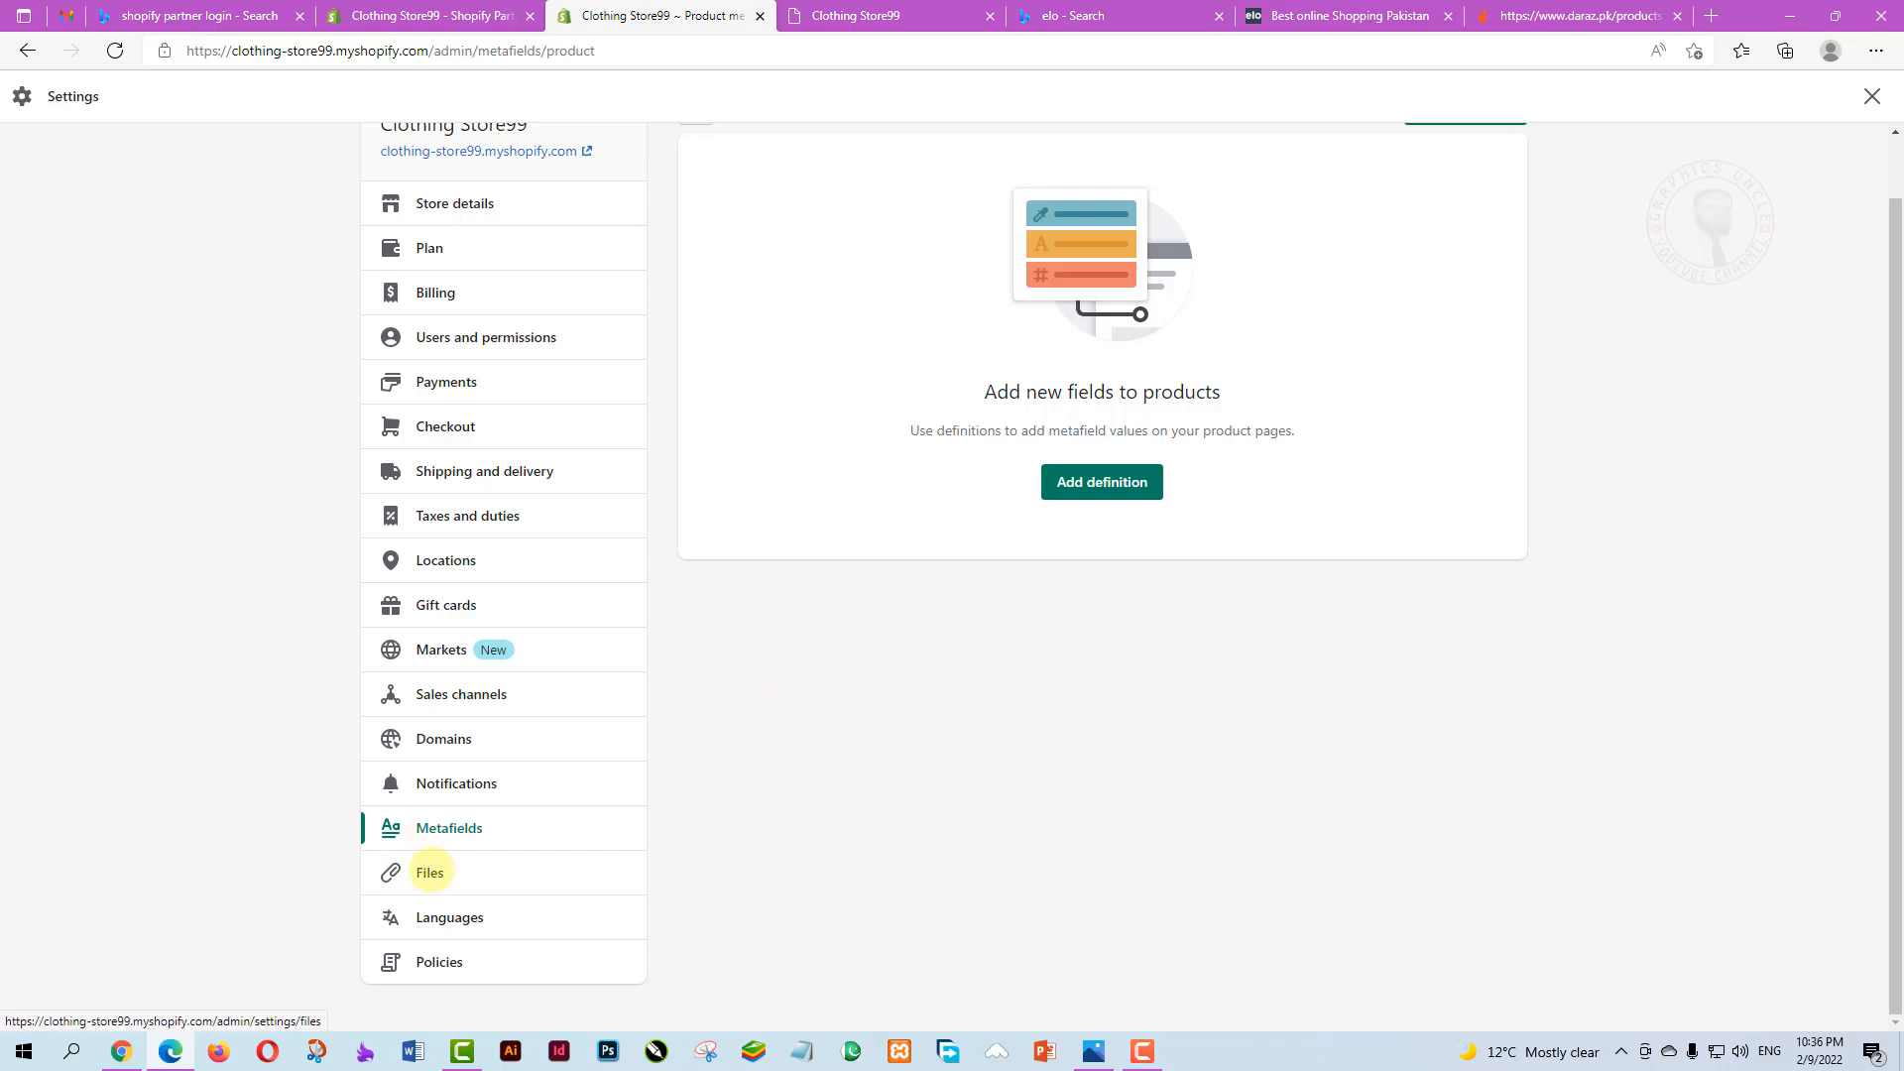
# Check Files, then browse available store languages and cancel, keeping English as the only language
pyautogui.click(429, 872)
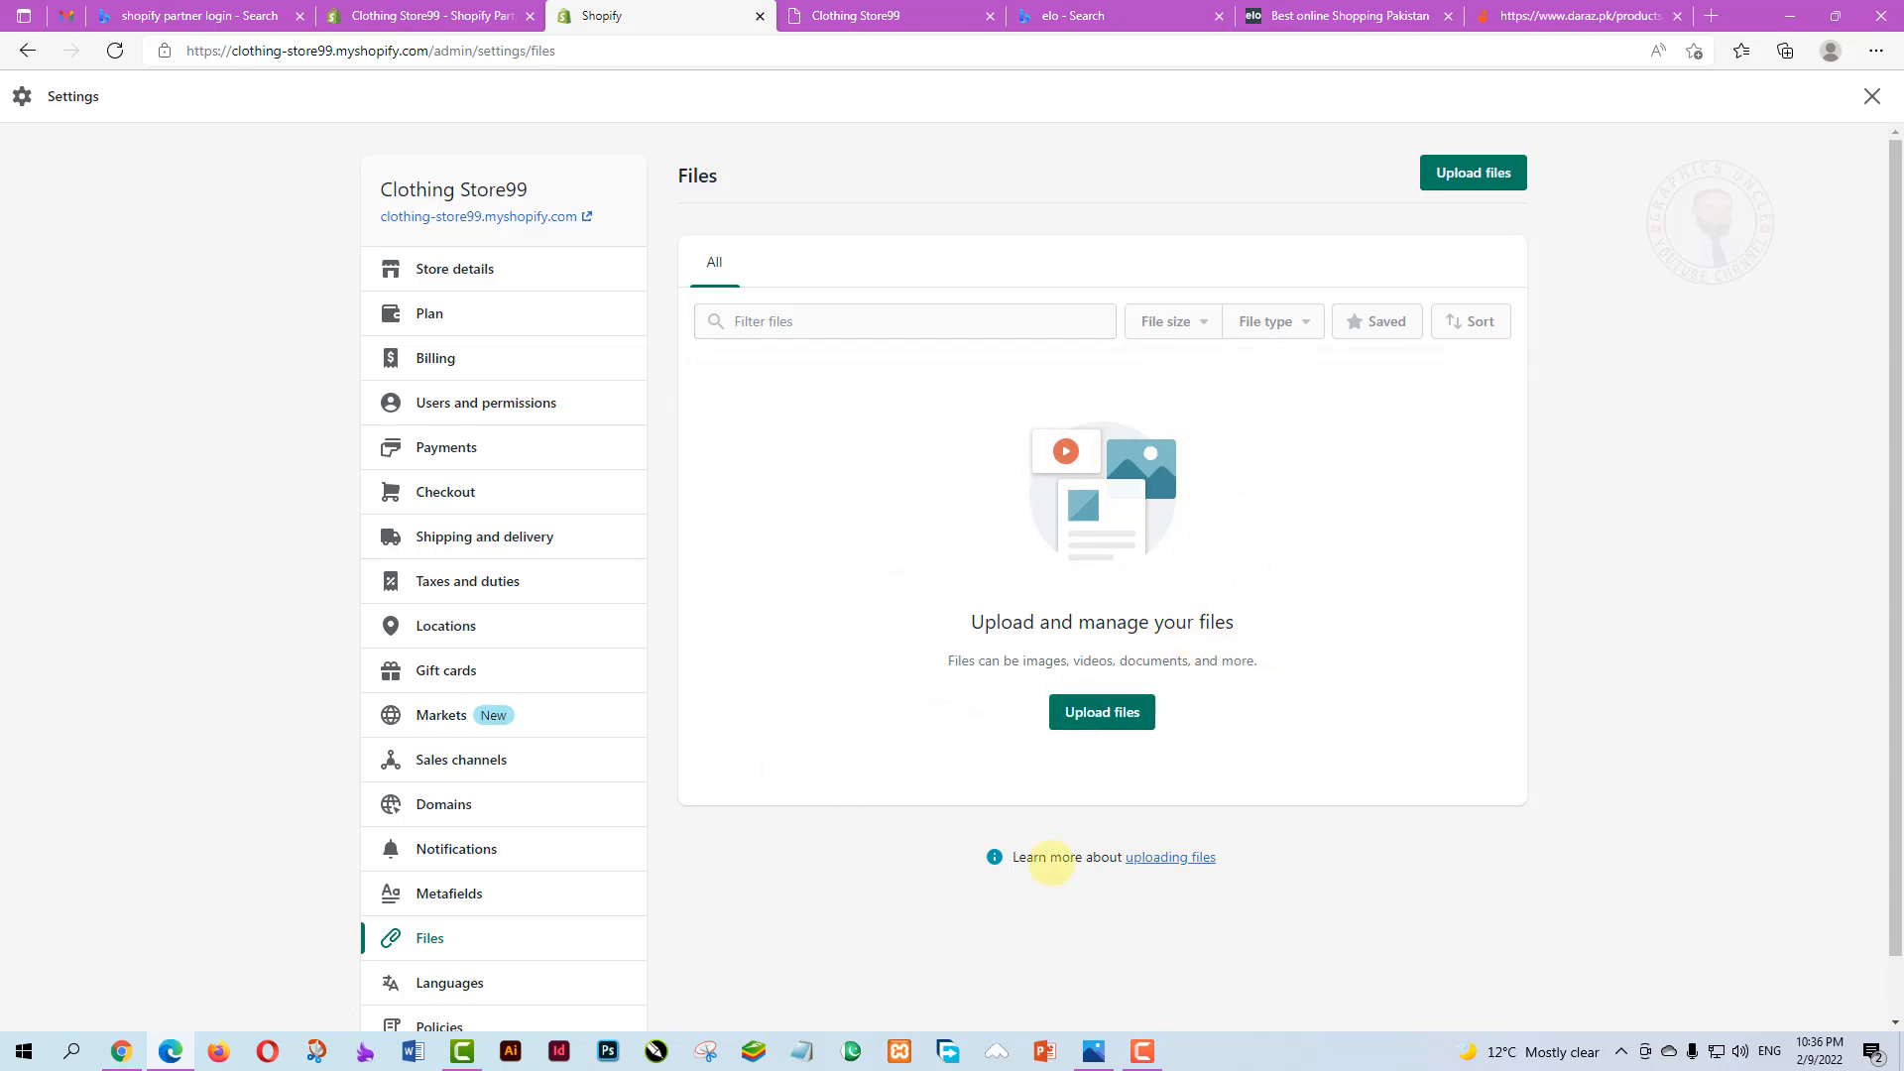
pyautogui.scroll(-1, 1150, 536)
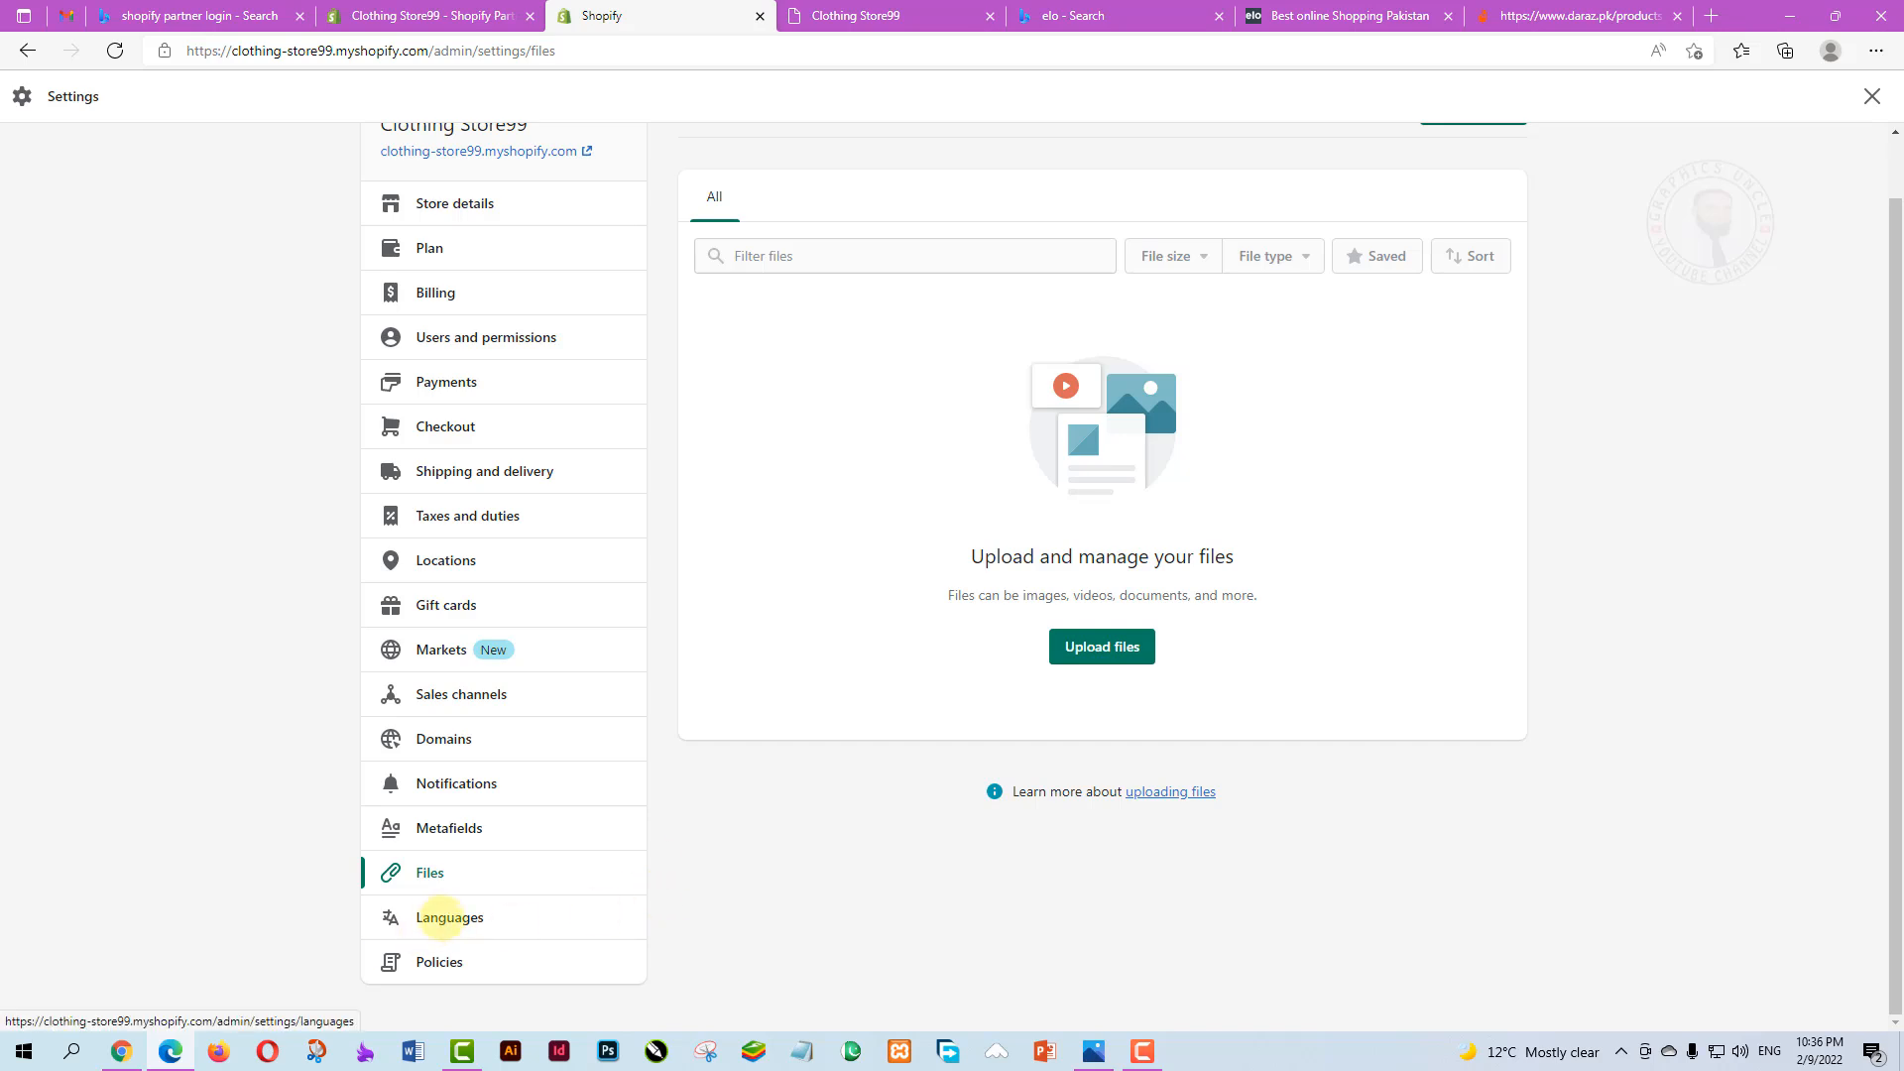
pyautogui.click(441, 918)
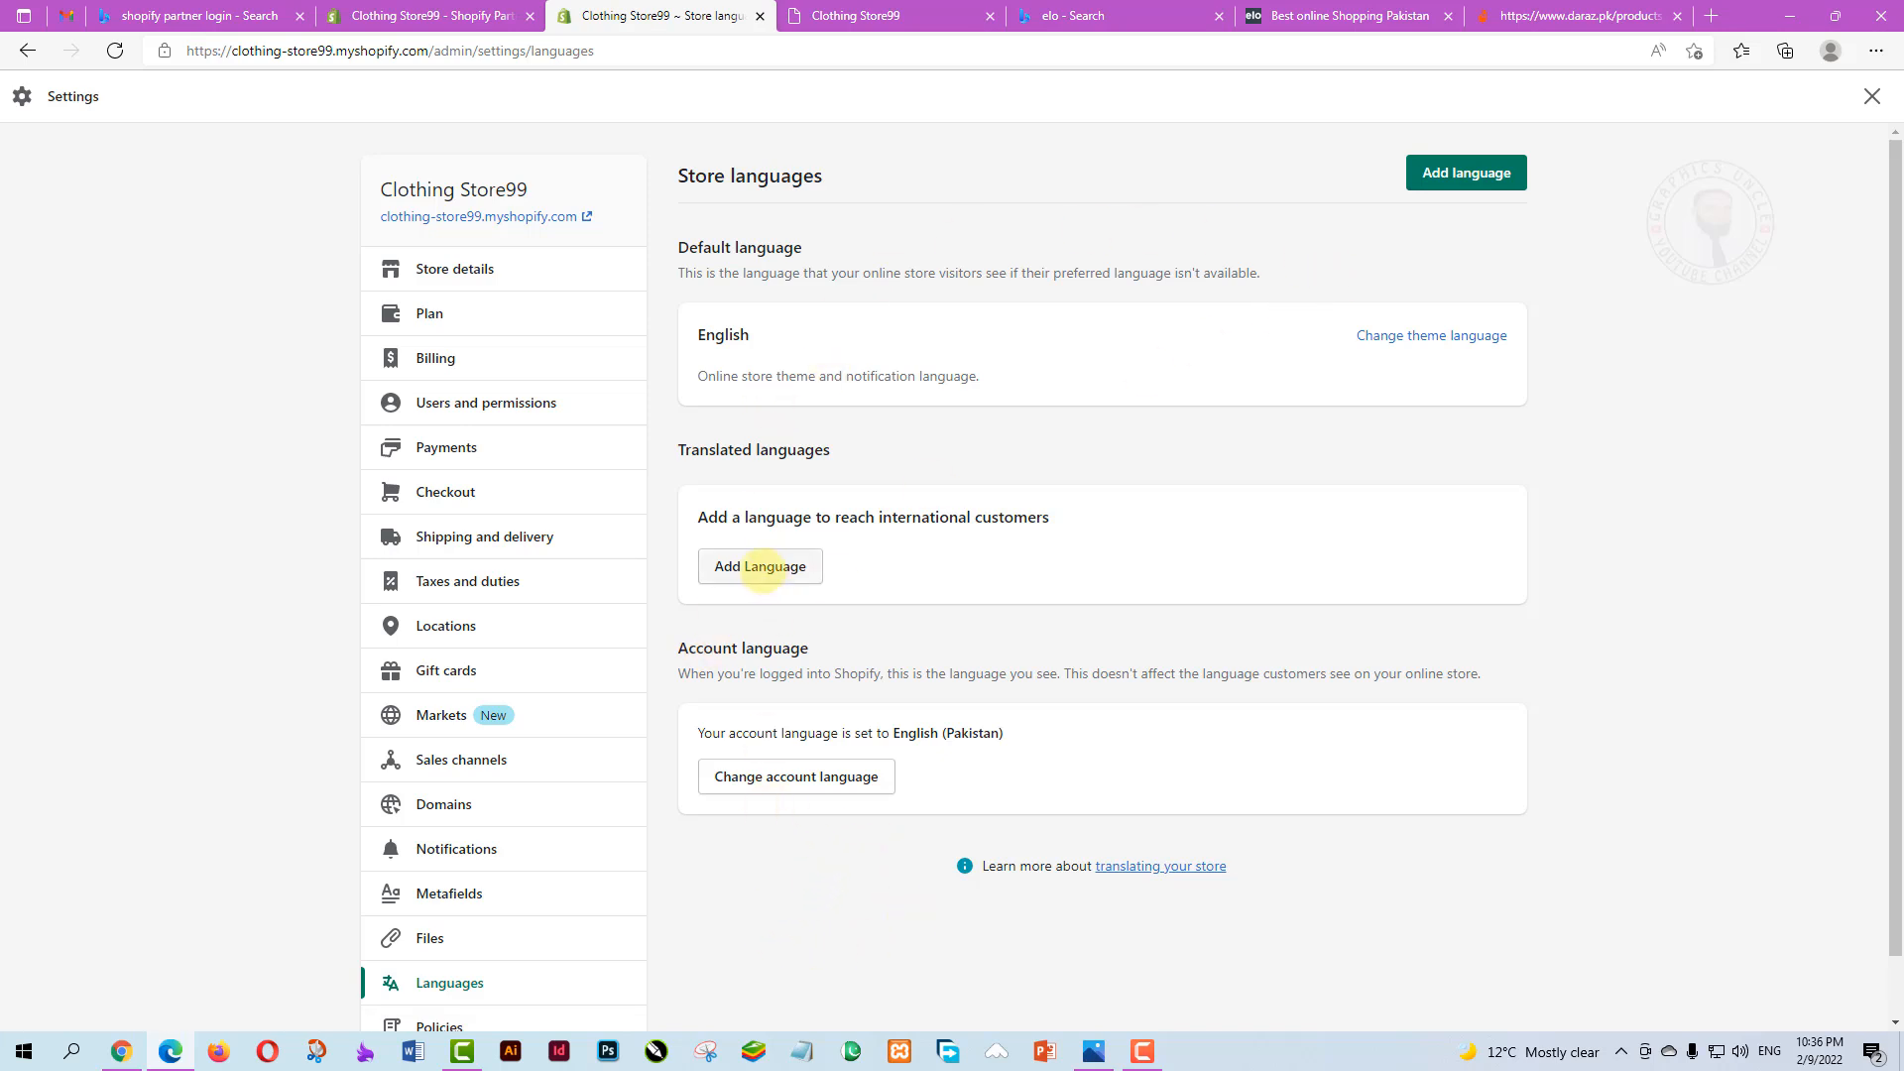
pyautogui.click(759, 567)
pyautogui.click(913, 563)
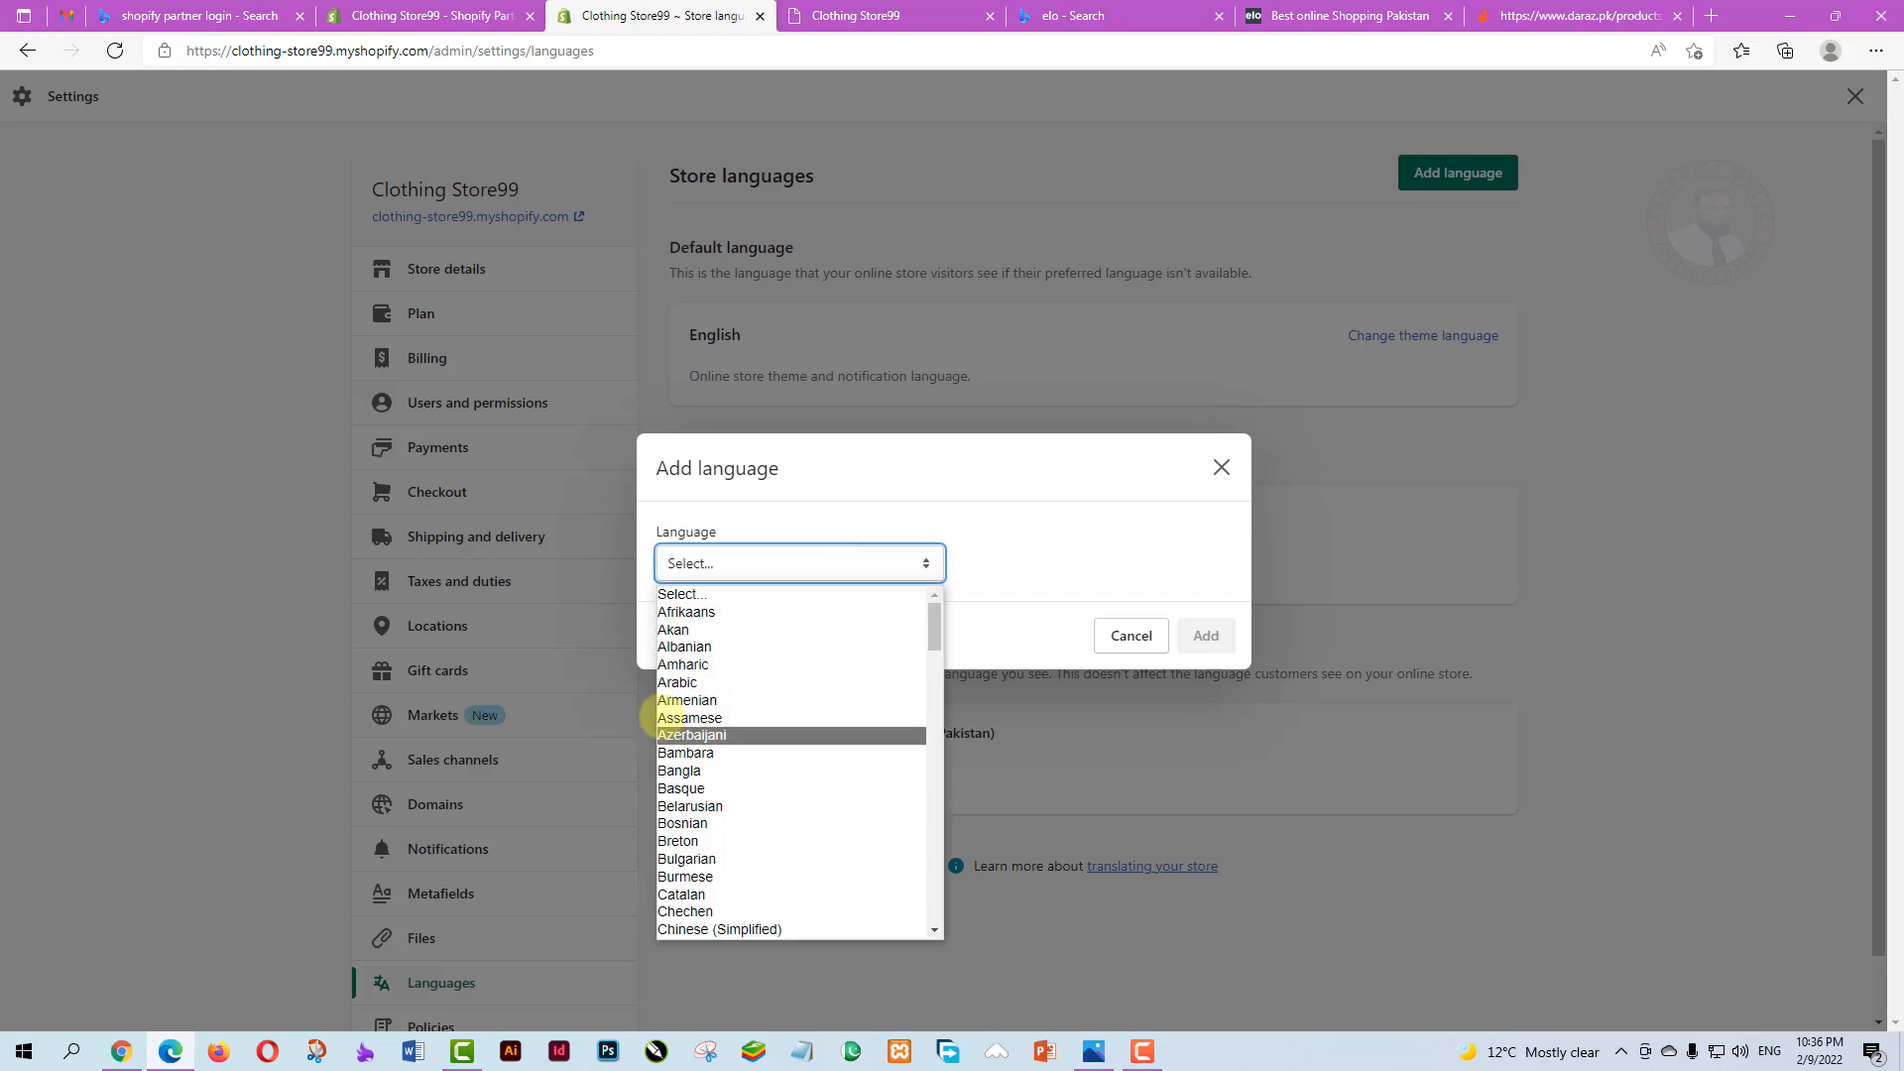
pyautogui.scroll(-3, 754, 729)
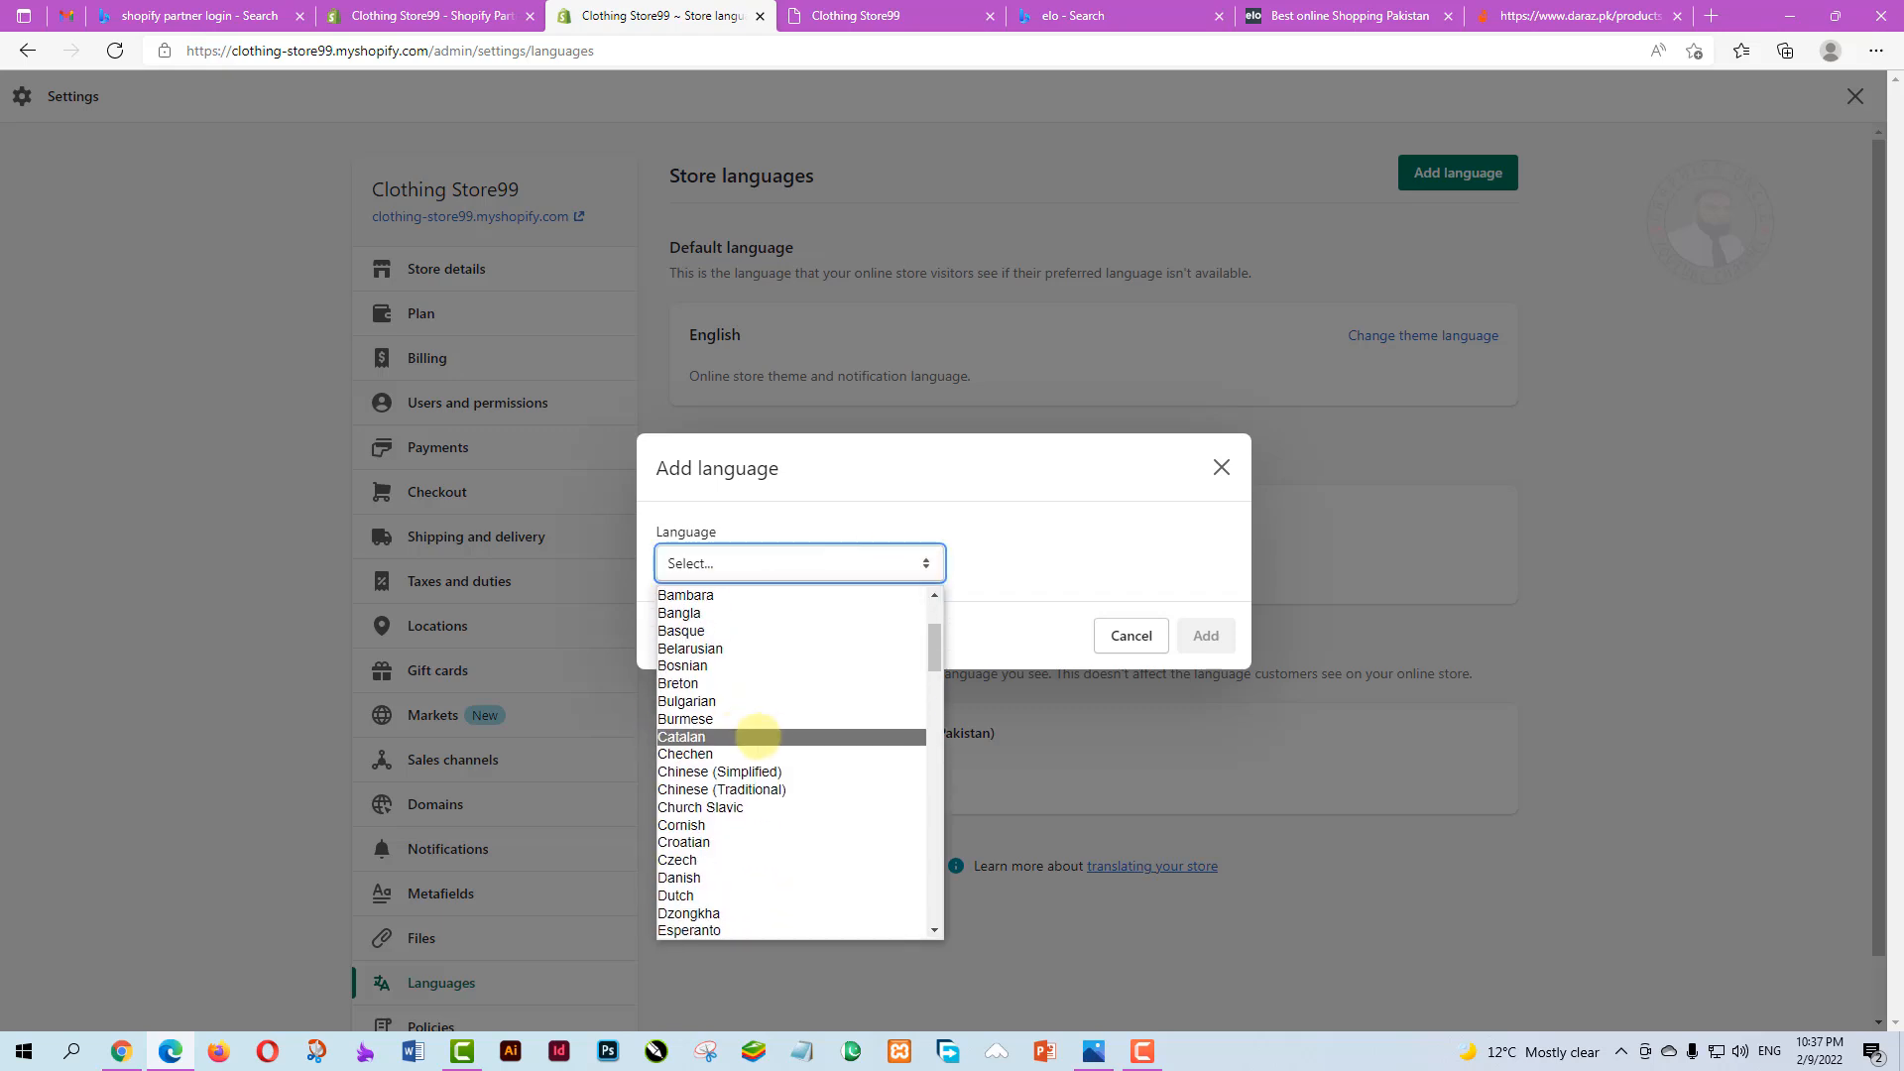
pyautogui.scroll(-10, 790, 731)
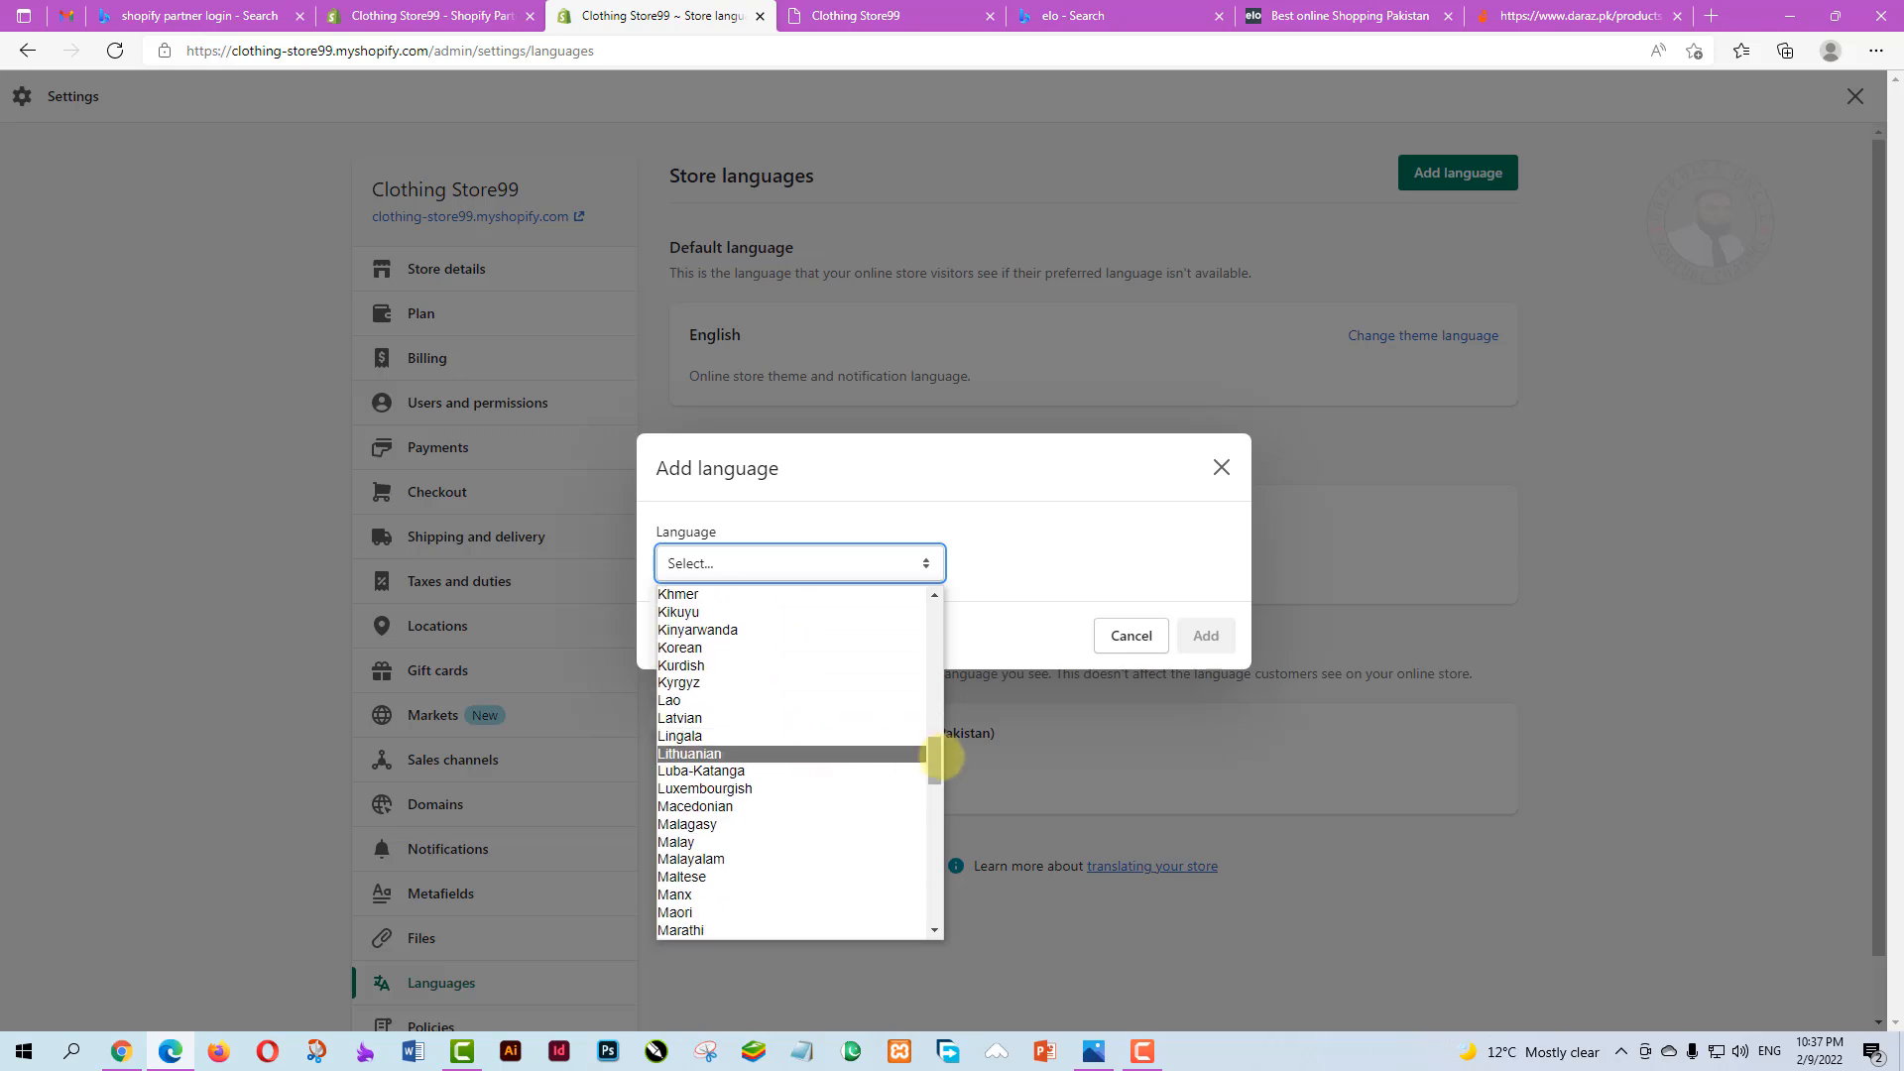
pyautogui.scroll(-10, 786, 854)
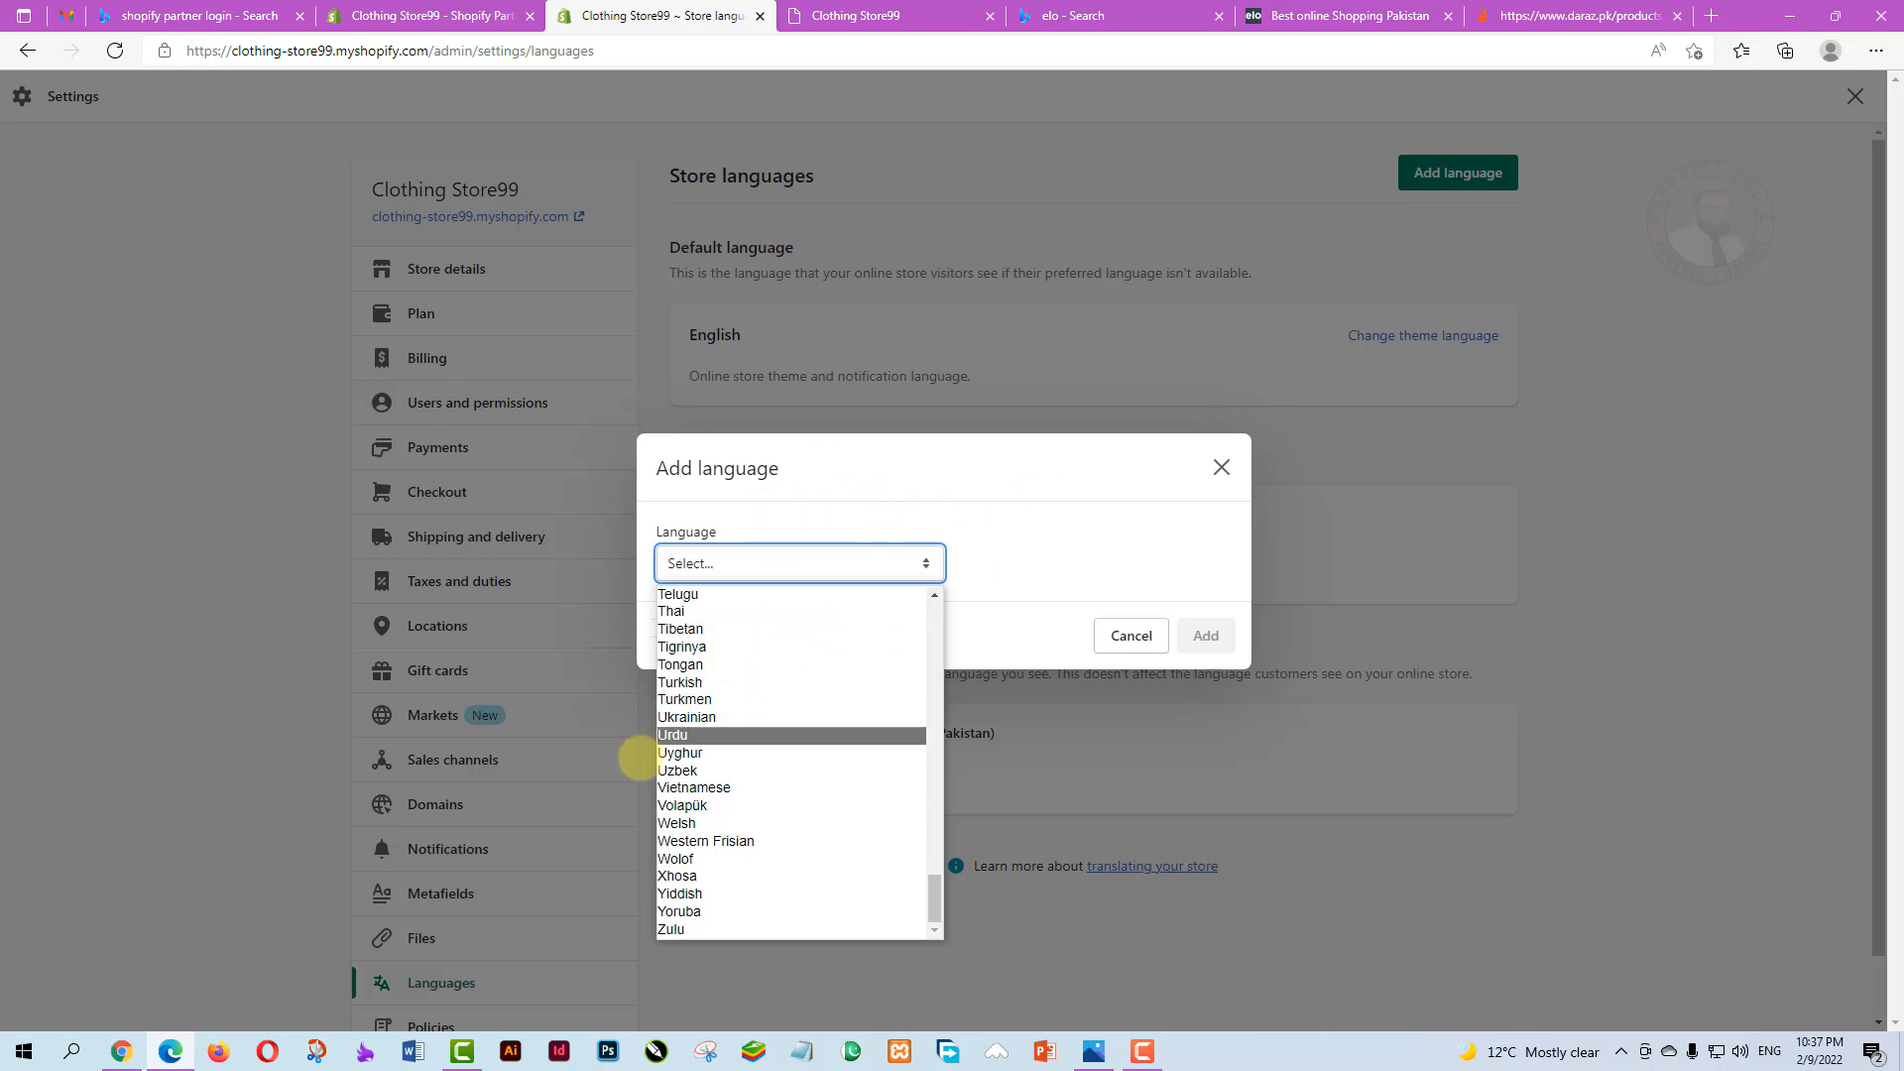
pyautogui.click(1106, 755)
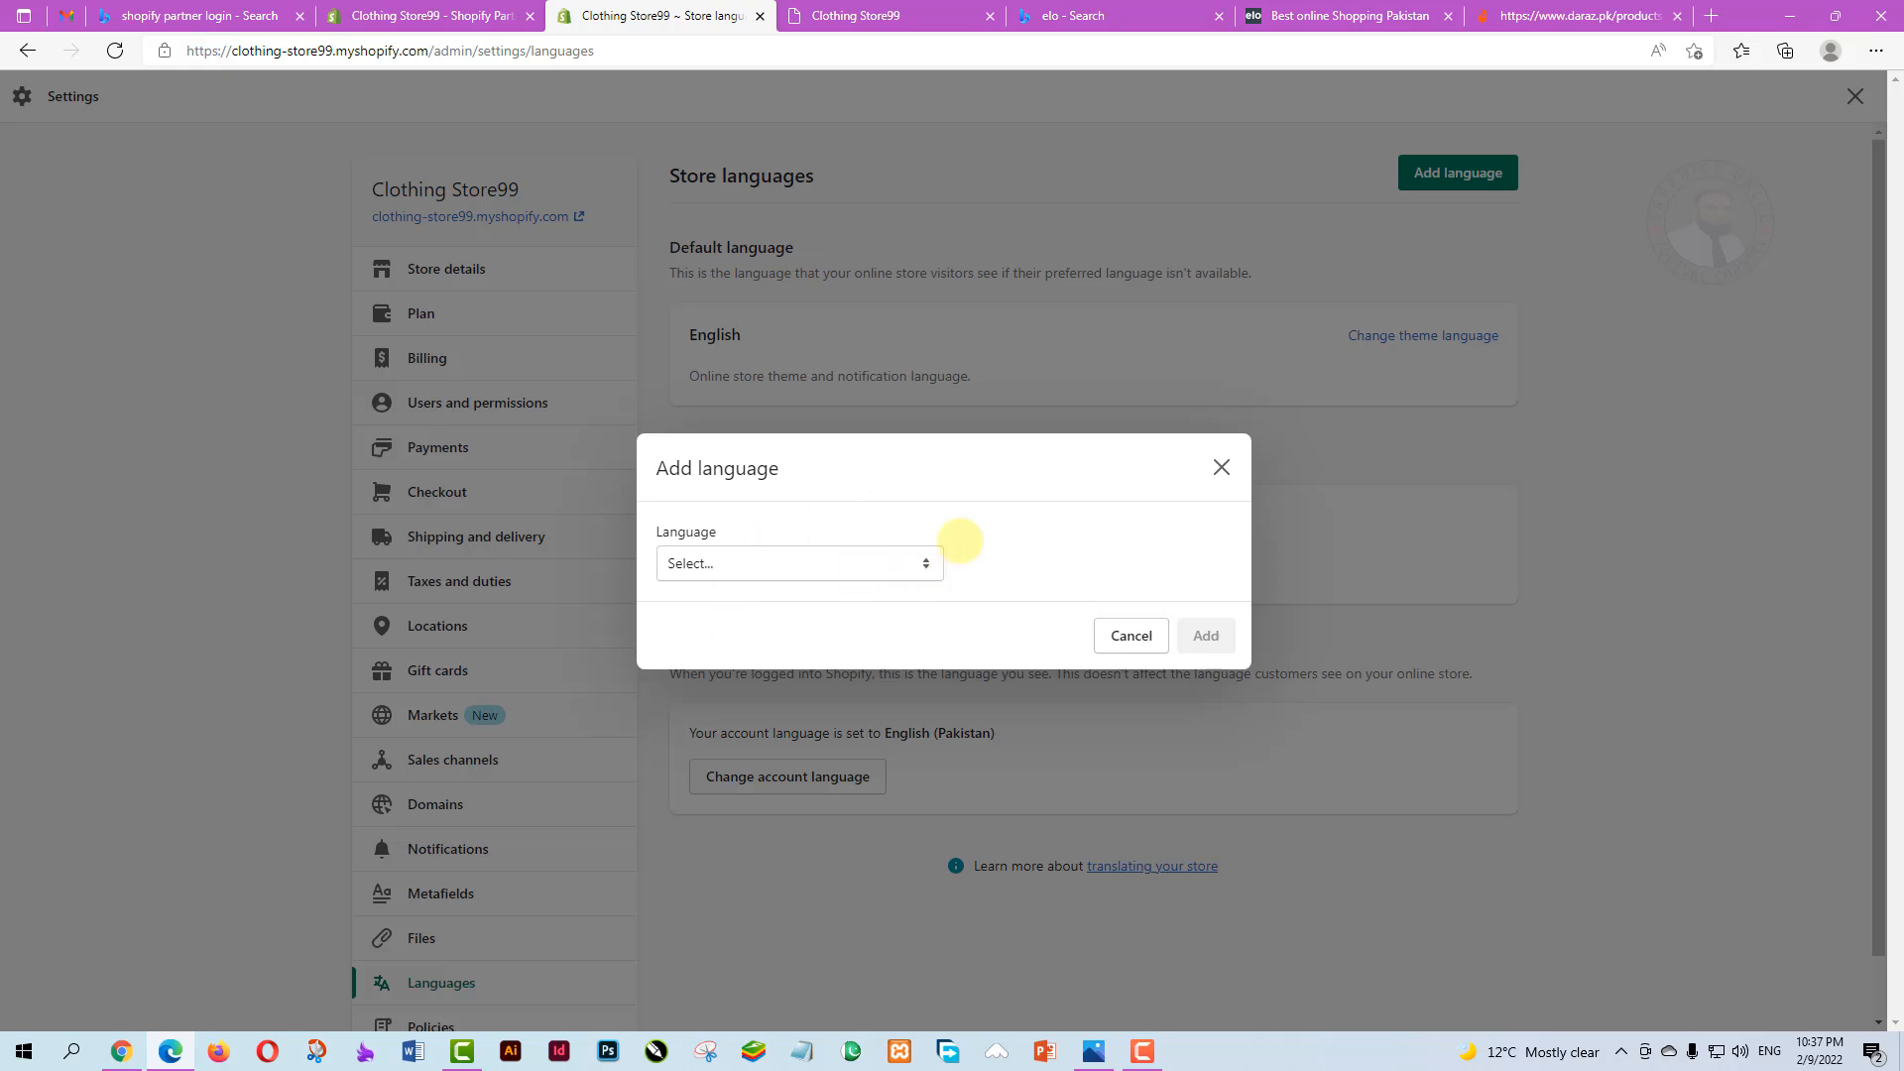
pyautogui.click(1140, 632)
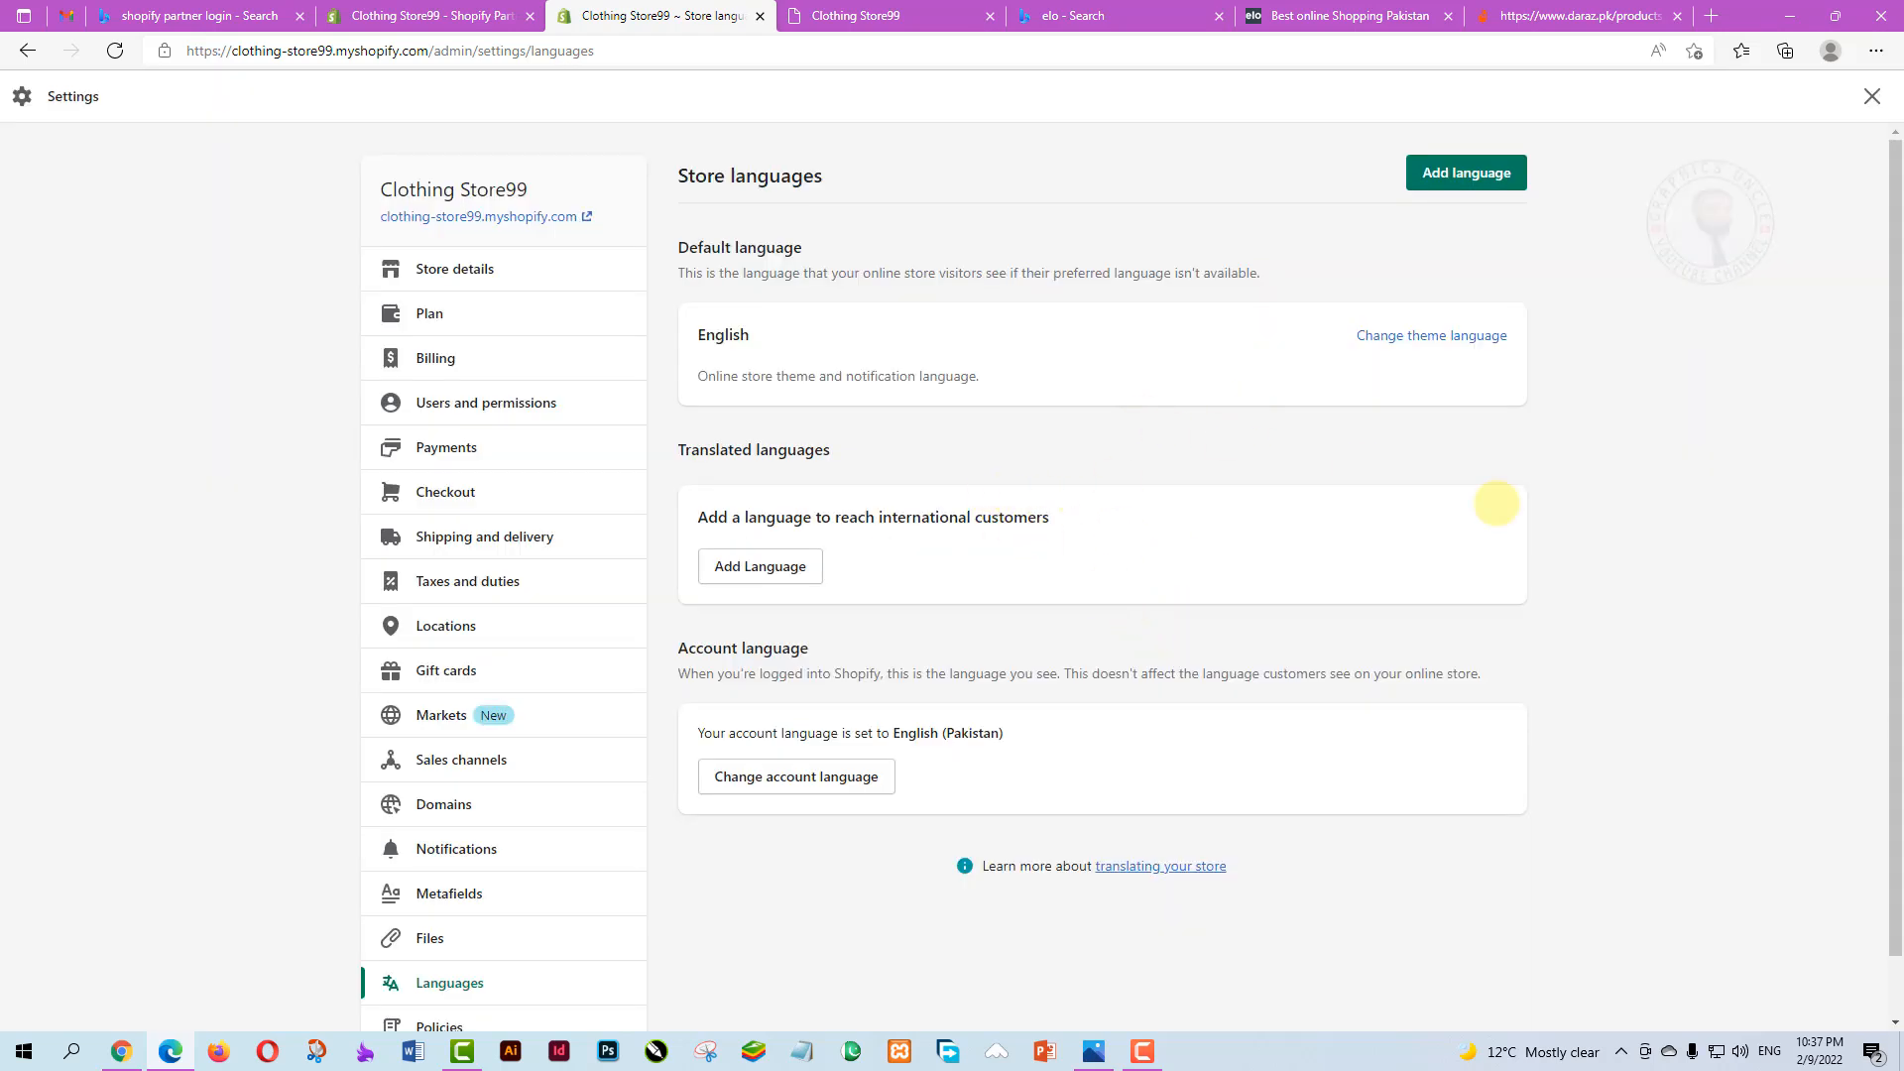
pyautogui.scroll(-2, 496, 881)
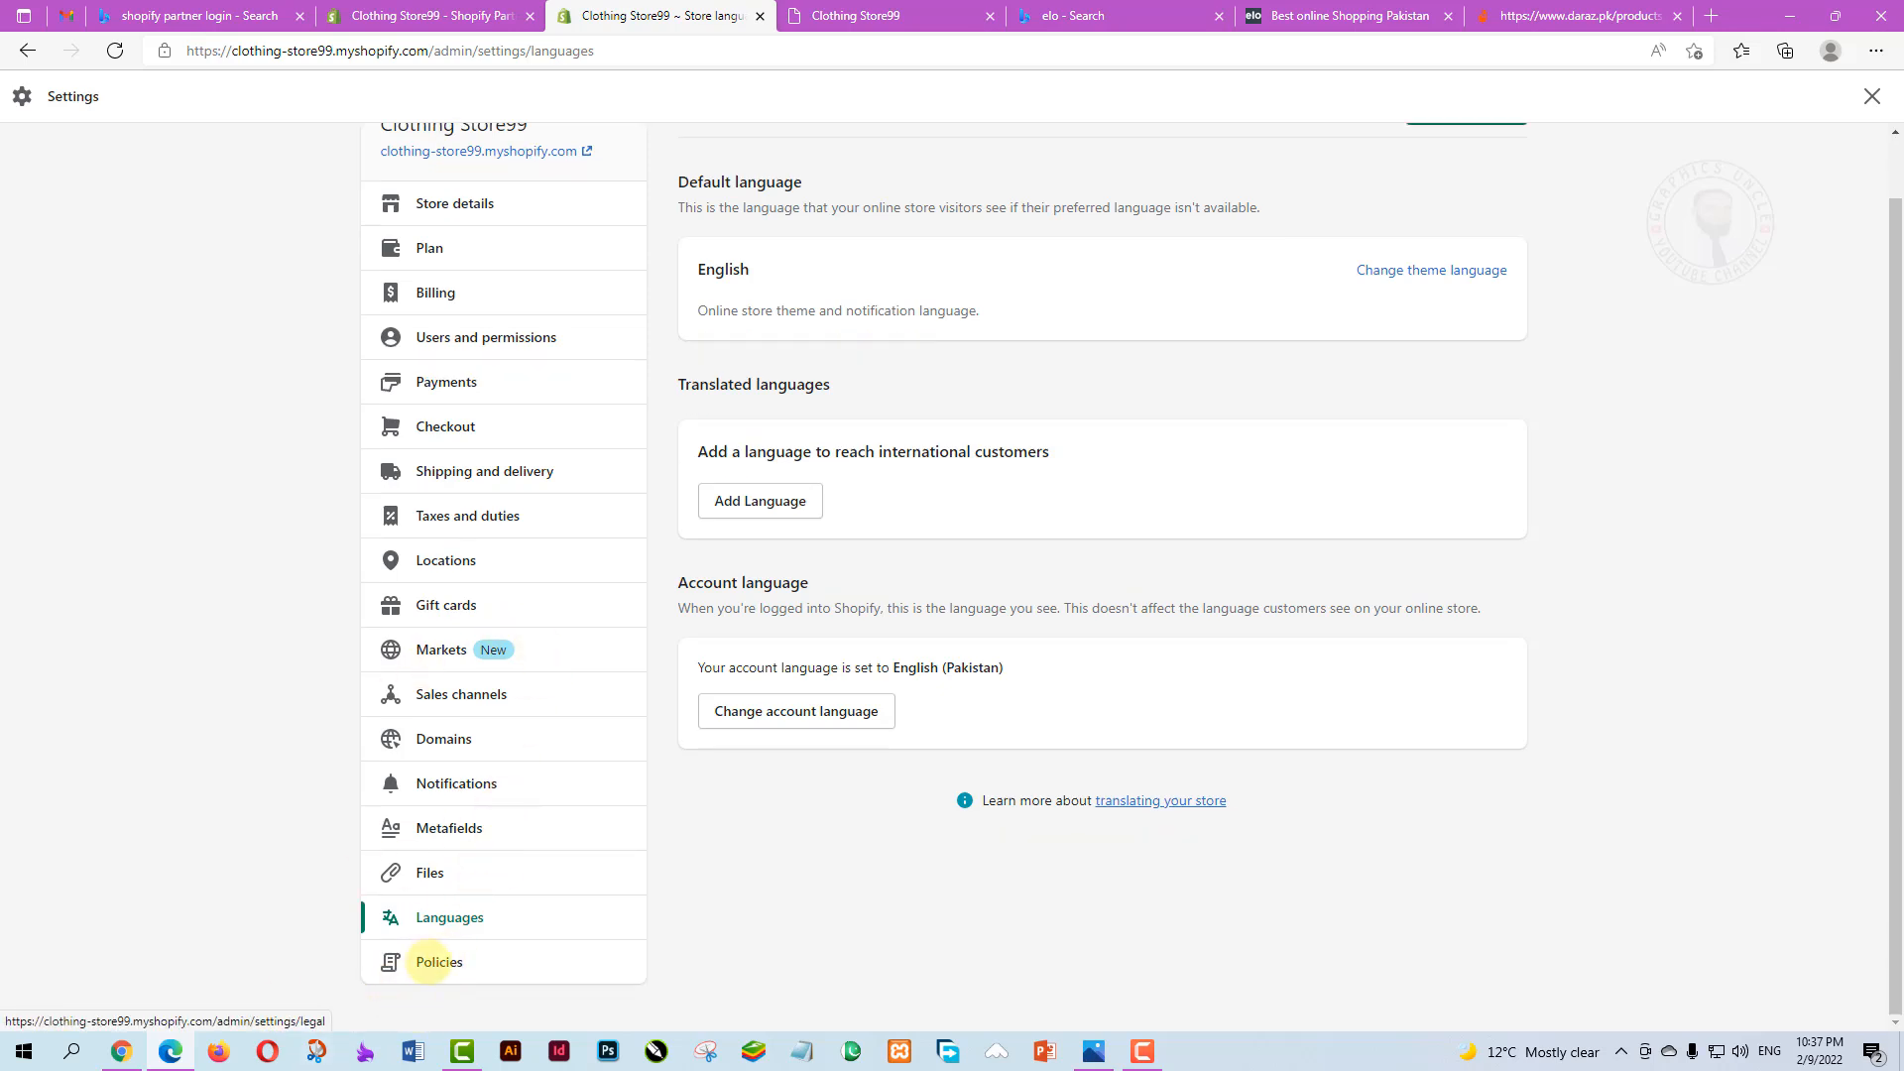
# Go to the Policies settings and place the caret in the empty Refund policy editor
pyautogui.click(436, 962)
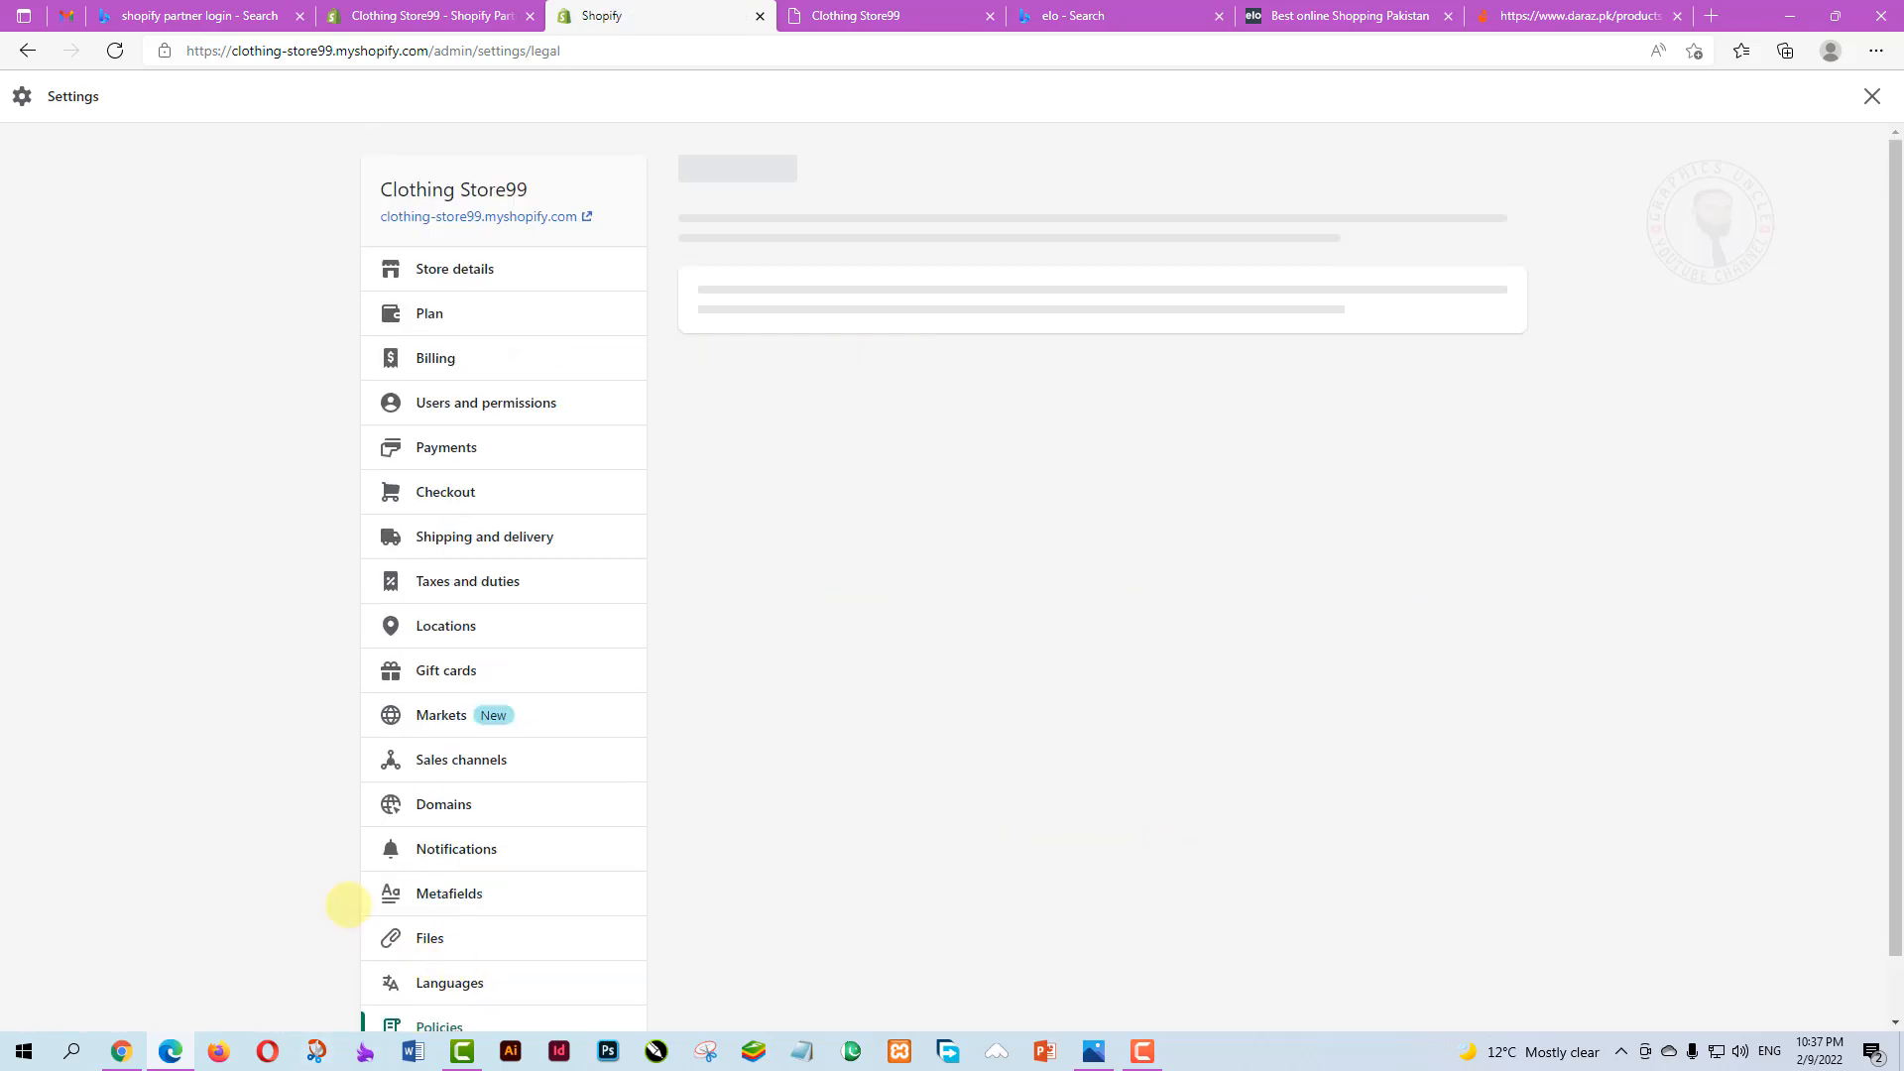
pyautogui.scroll(-5, 1008, 918)
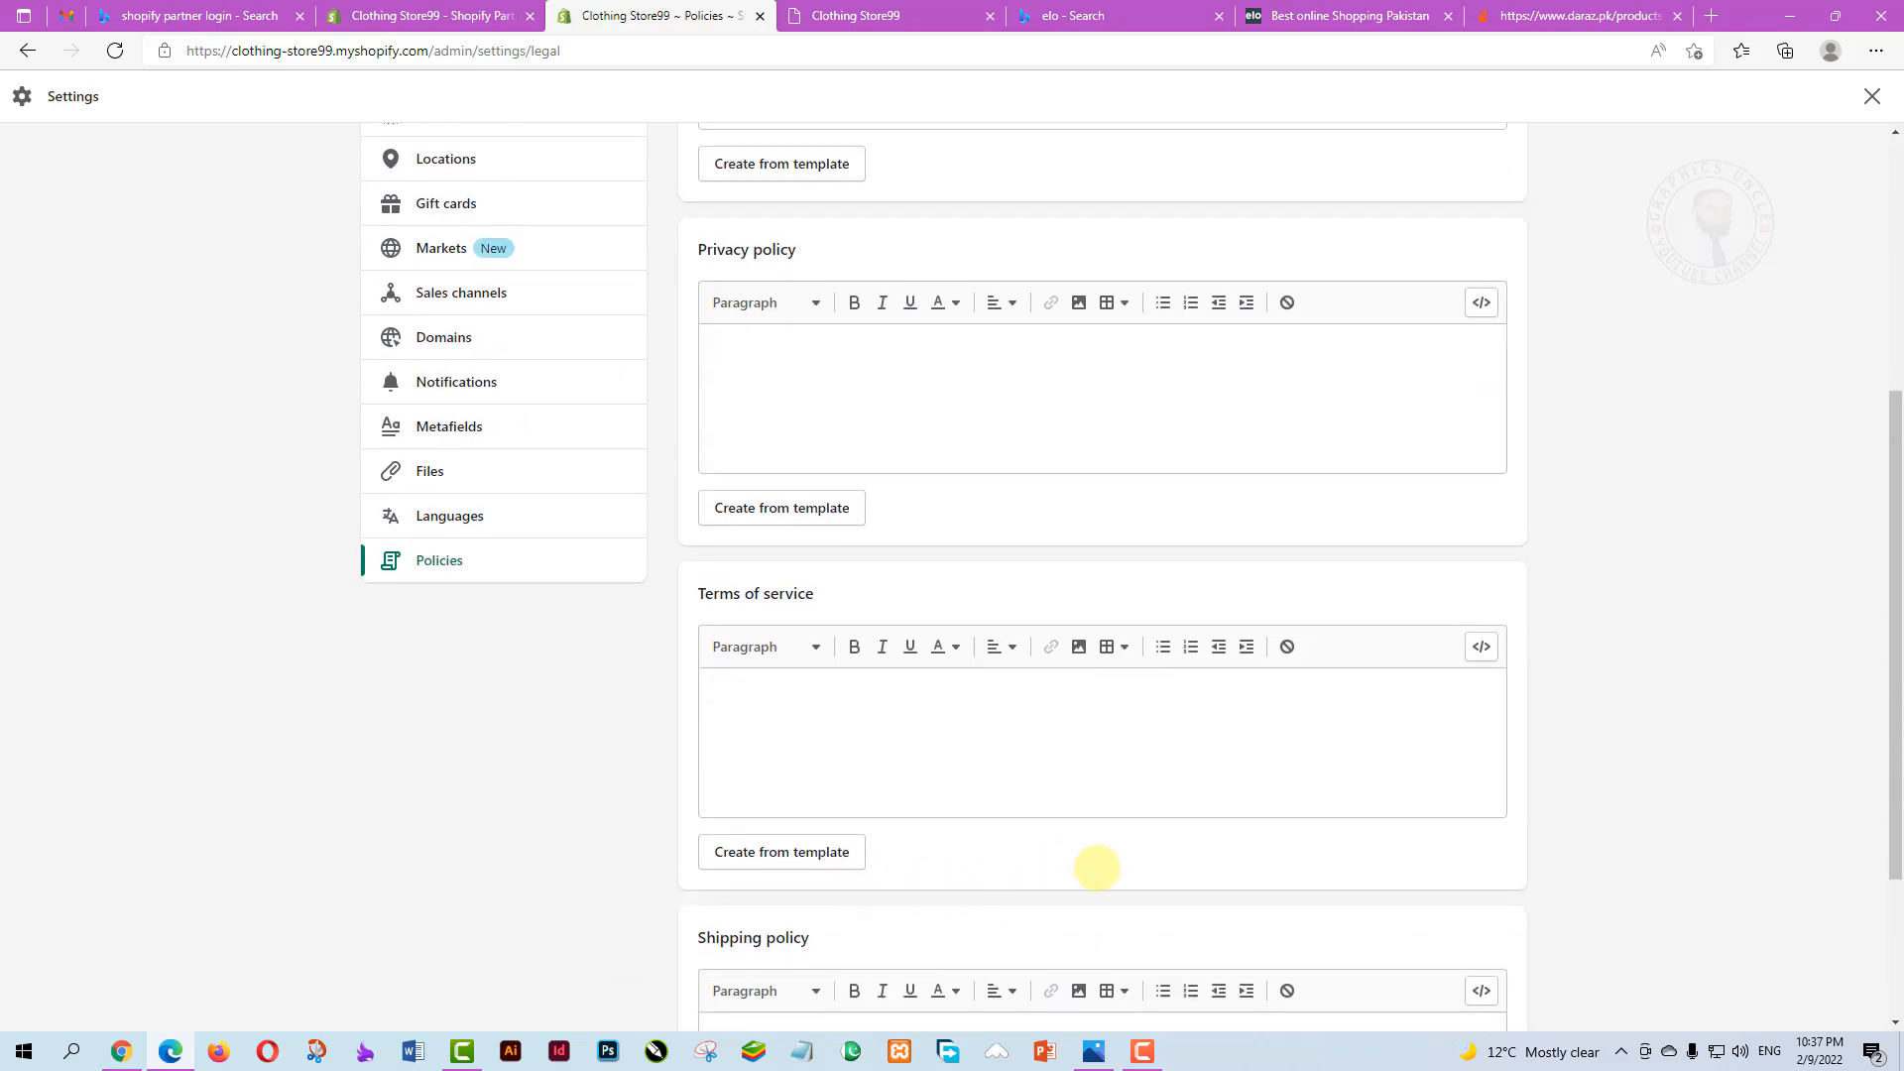
pyautogui.scroll(5, 1119, 852)
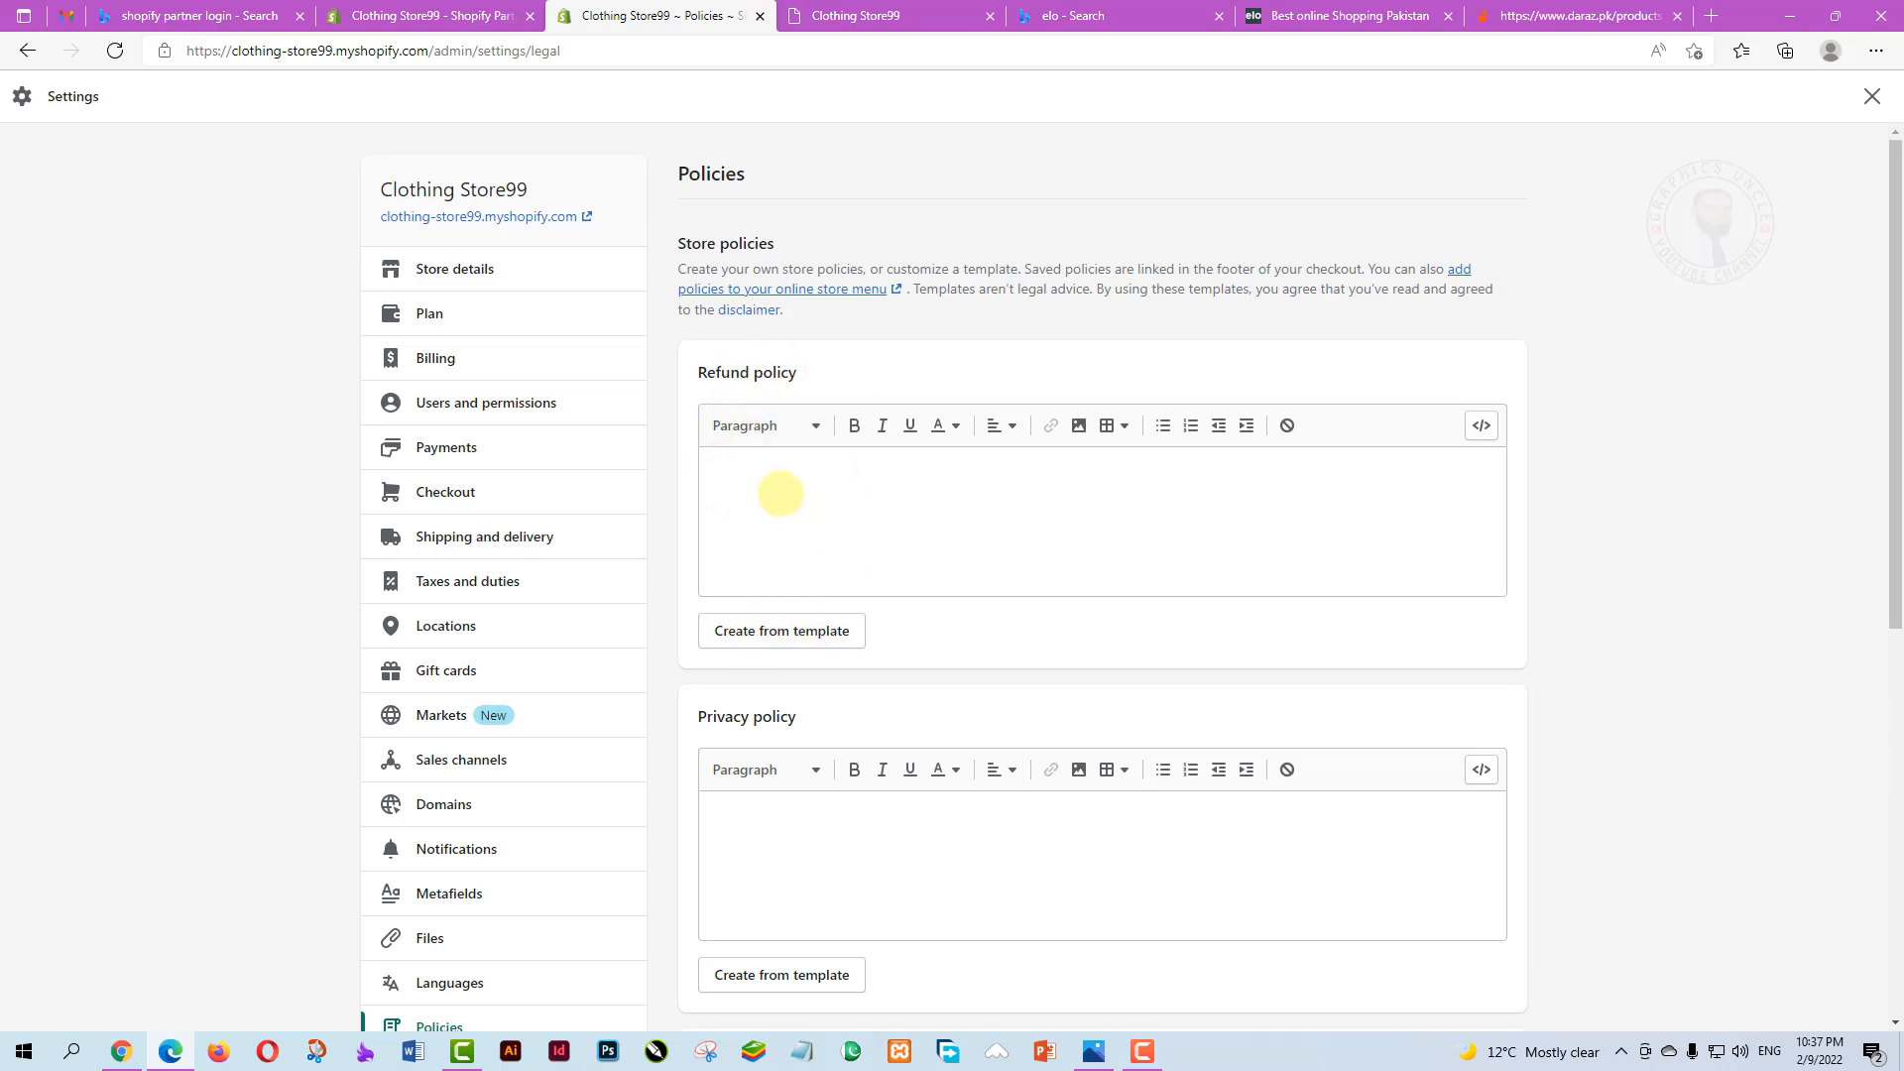
pyautogui.click(780, 493)
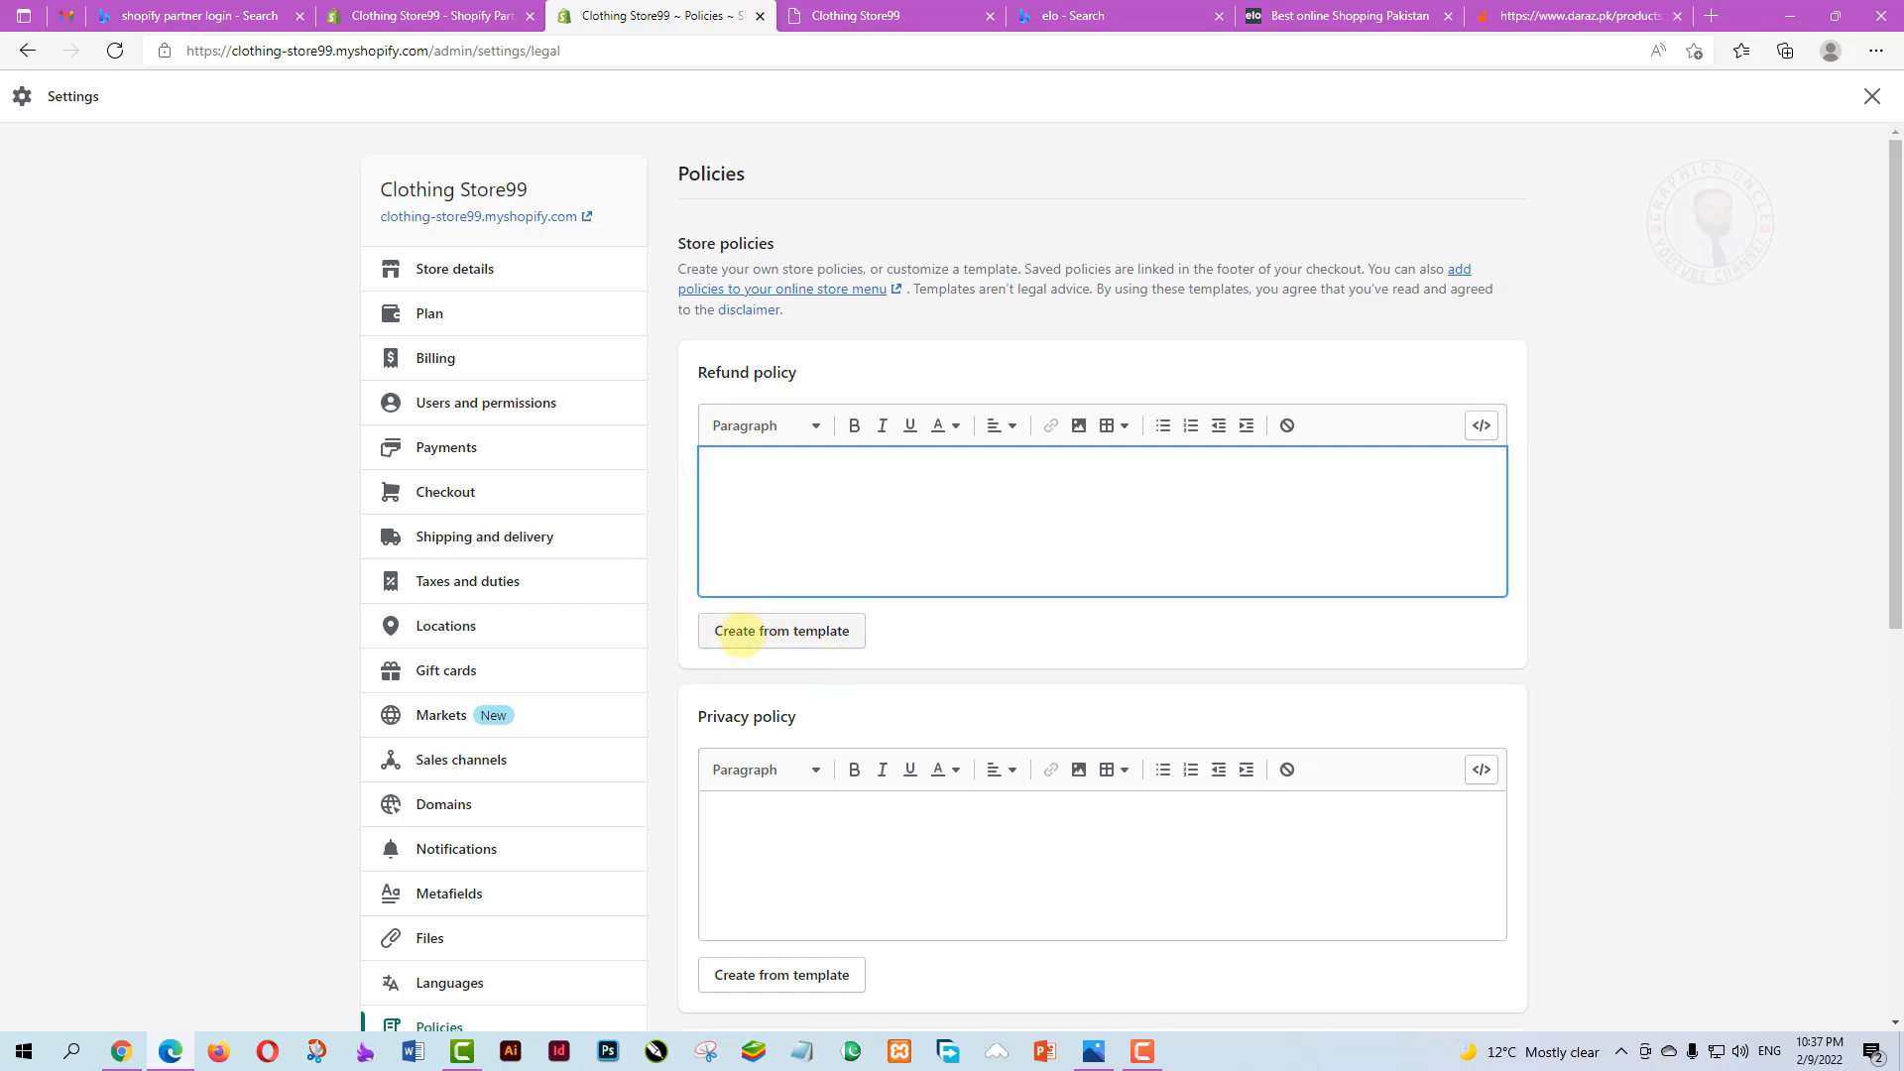
# Fill the Refund policy from its template and check the 30-day return period and contact e-mail
pyautogui.click(783, 630)
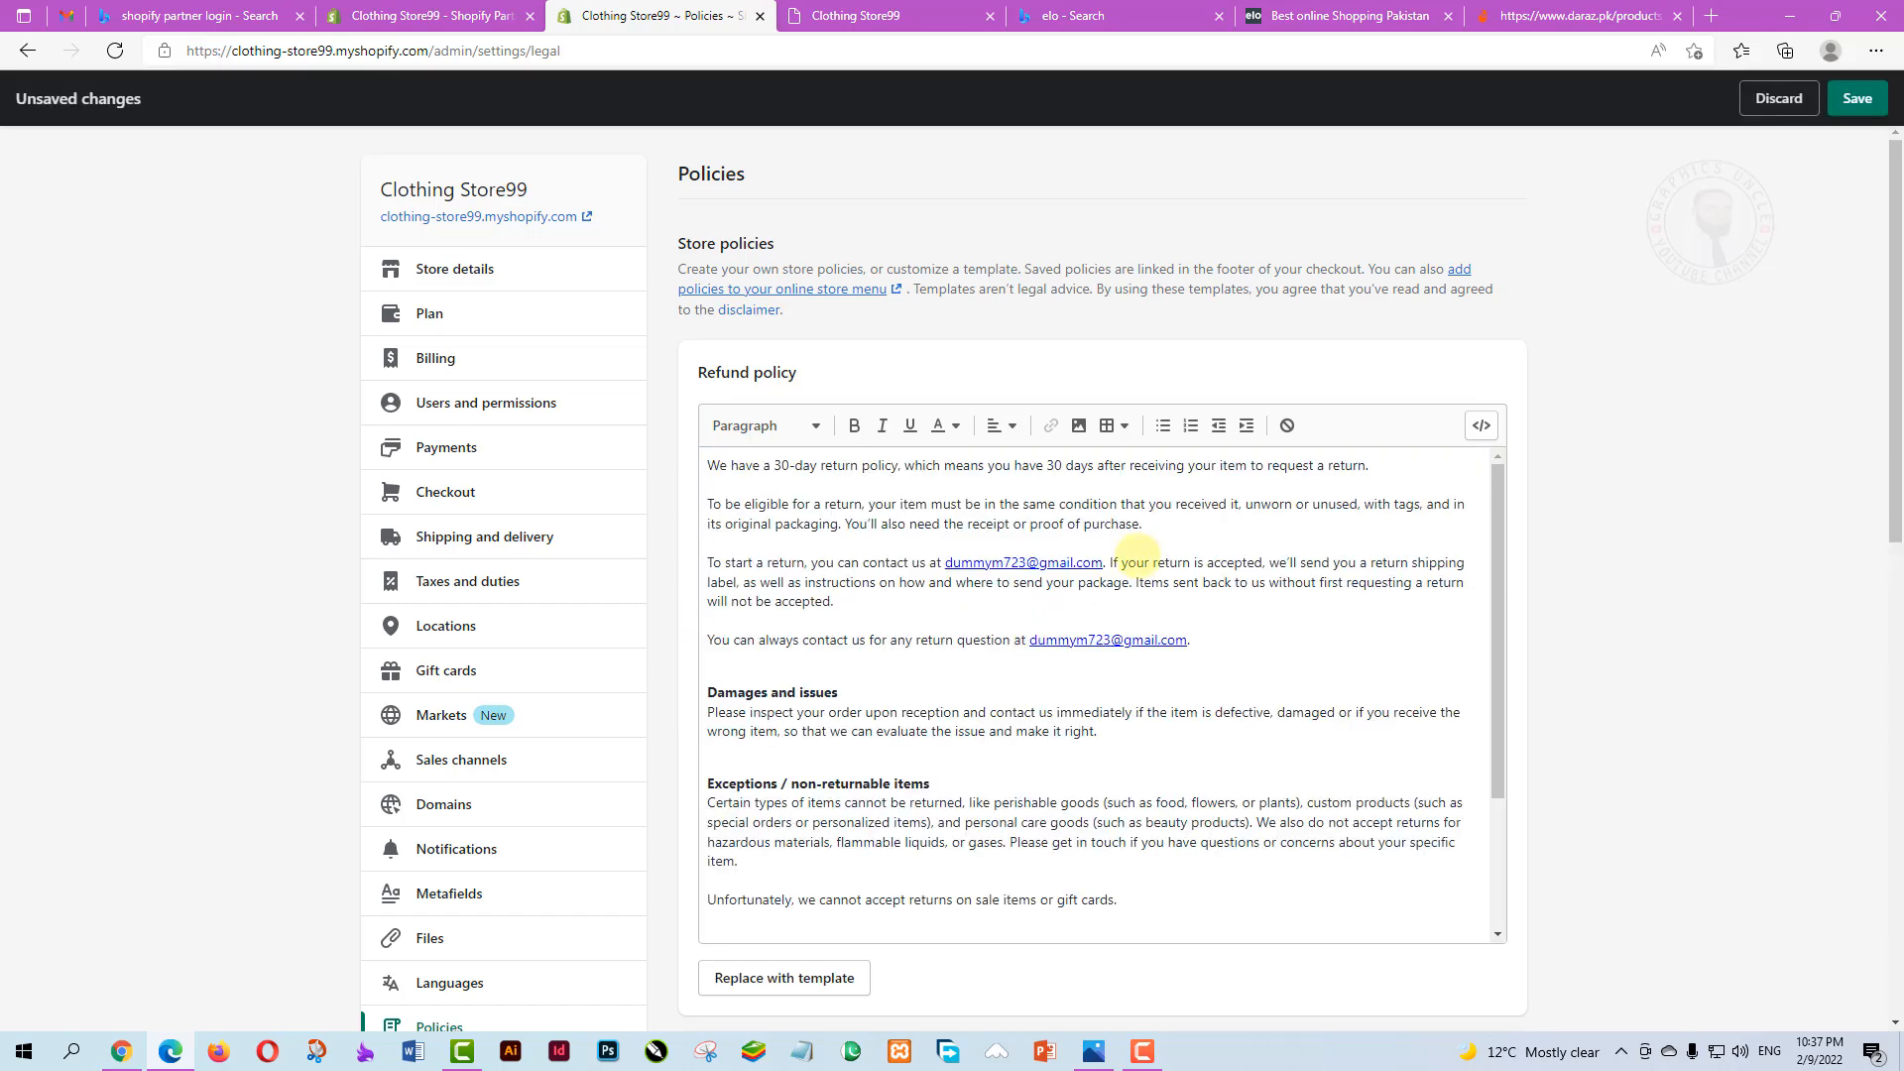
pyautogui.scroll(-1, 1190, 547)
pyautogui.scroll(1, 1182, 545)
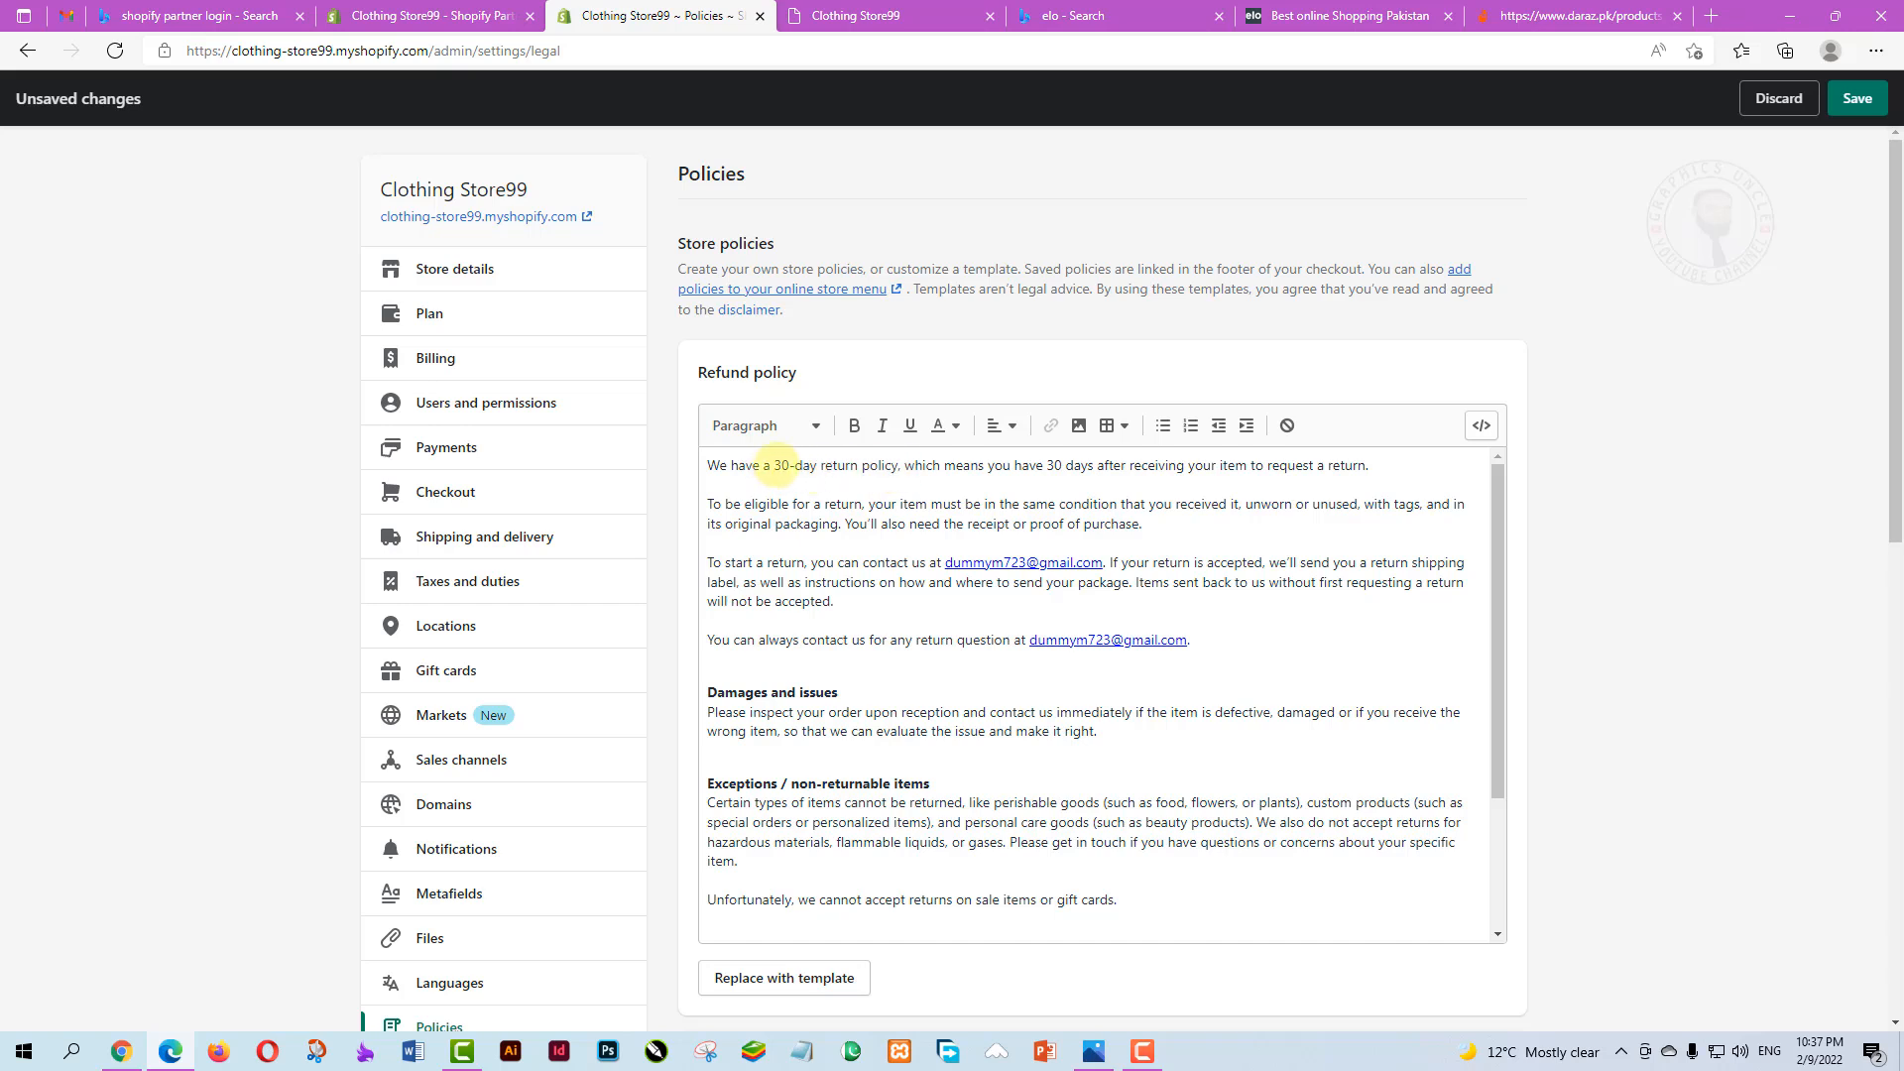
pyautogui.moveTo(774, 465); pyautogui.dragTo(782, 465)
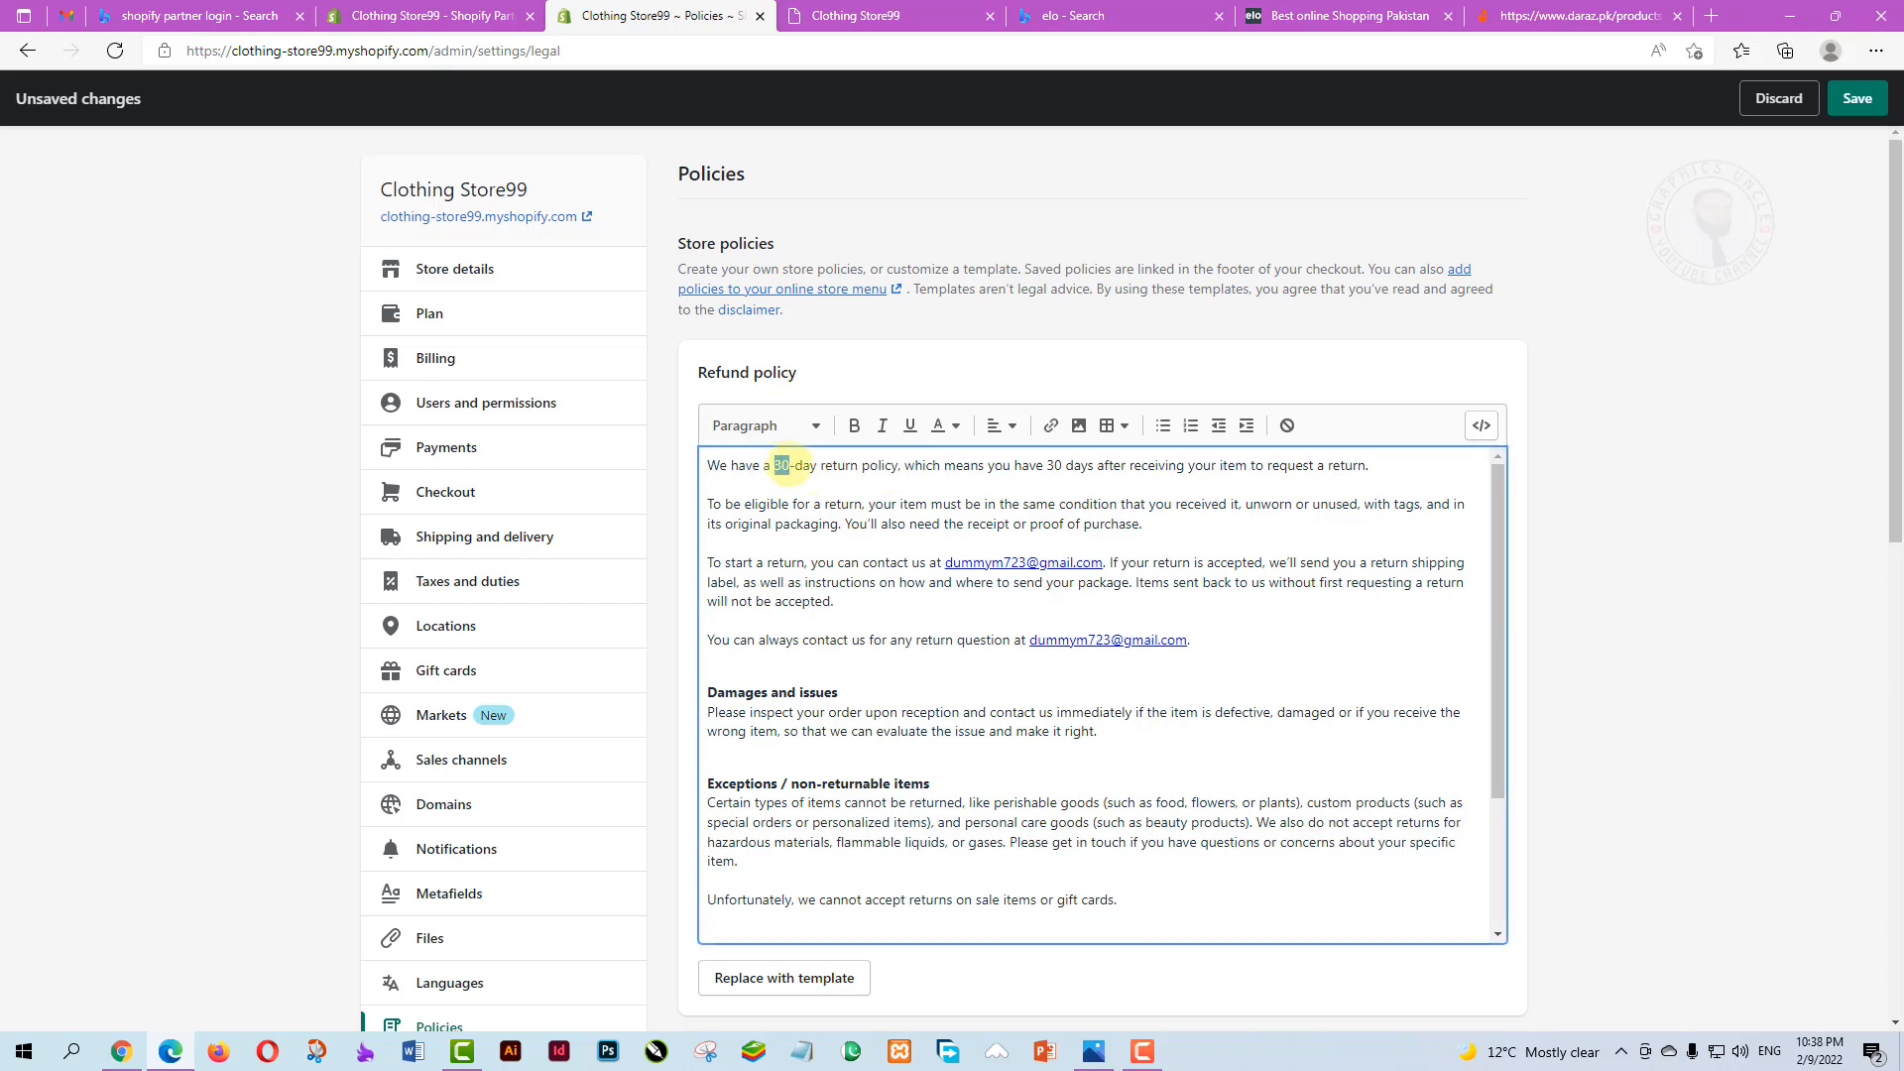
pyautogui.moveTo(945, 562); pyautogui.dragTo(1092, 566)
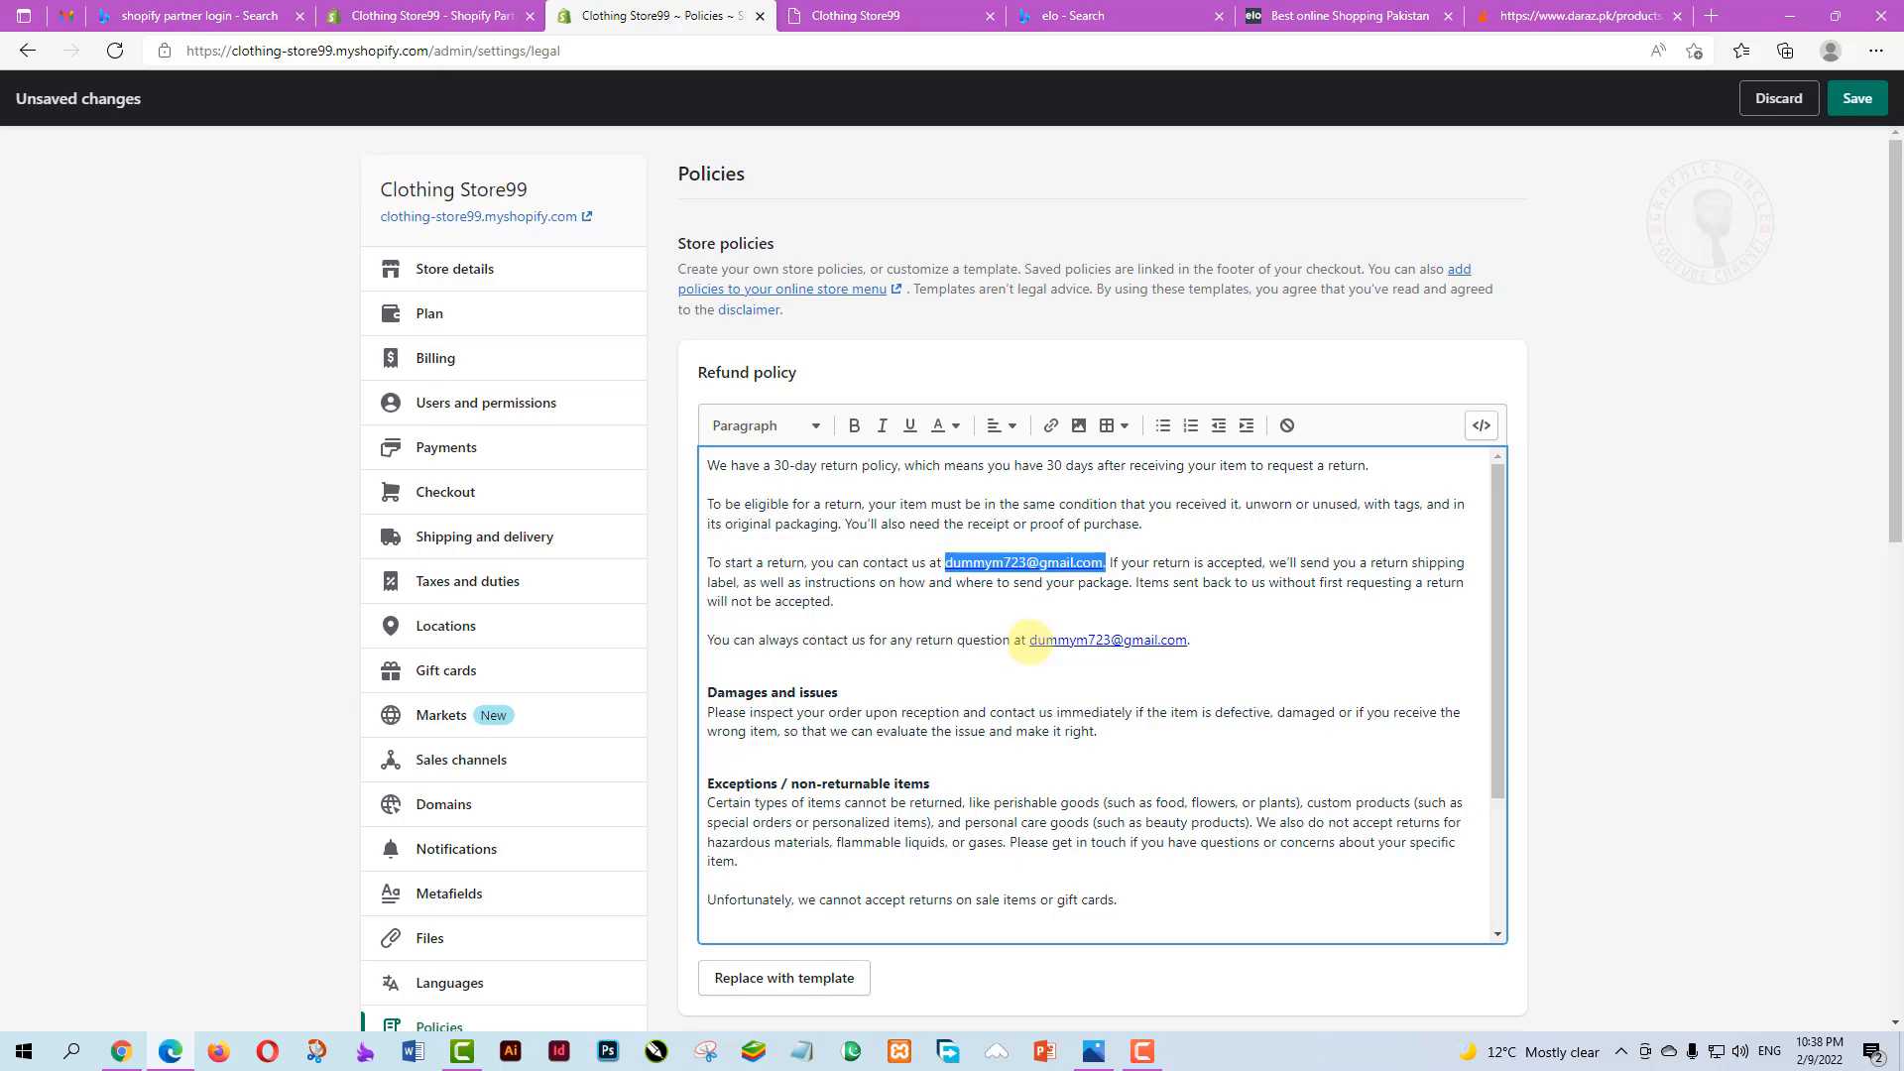
pyautogui.click(1028, 640)
# Review the refund sections on damages, non-returnable items, exchanges and refunds, then finish editing
pyautogui.scroll(-3, 1028, 640)
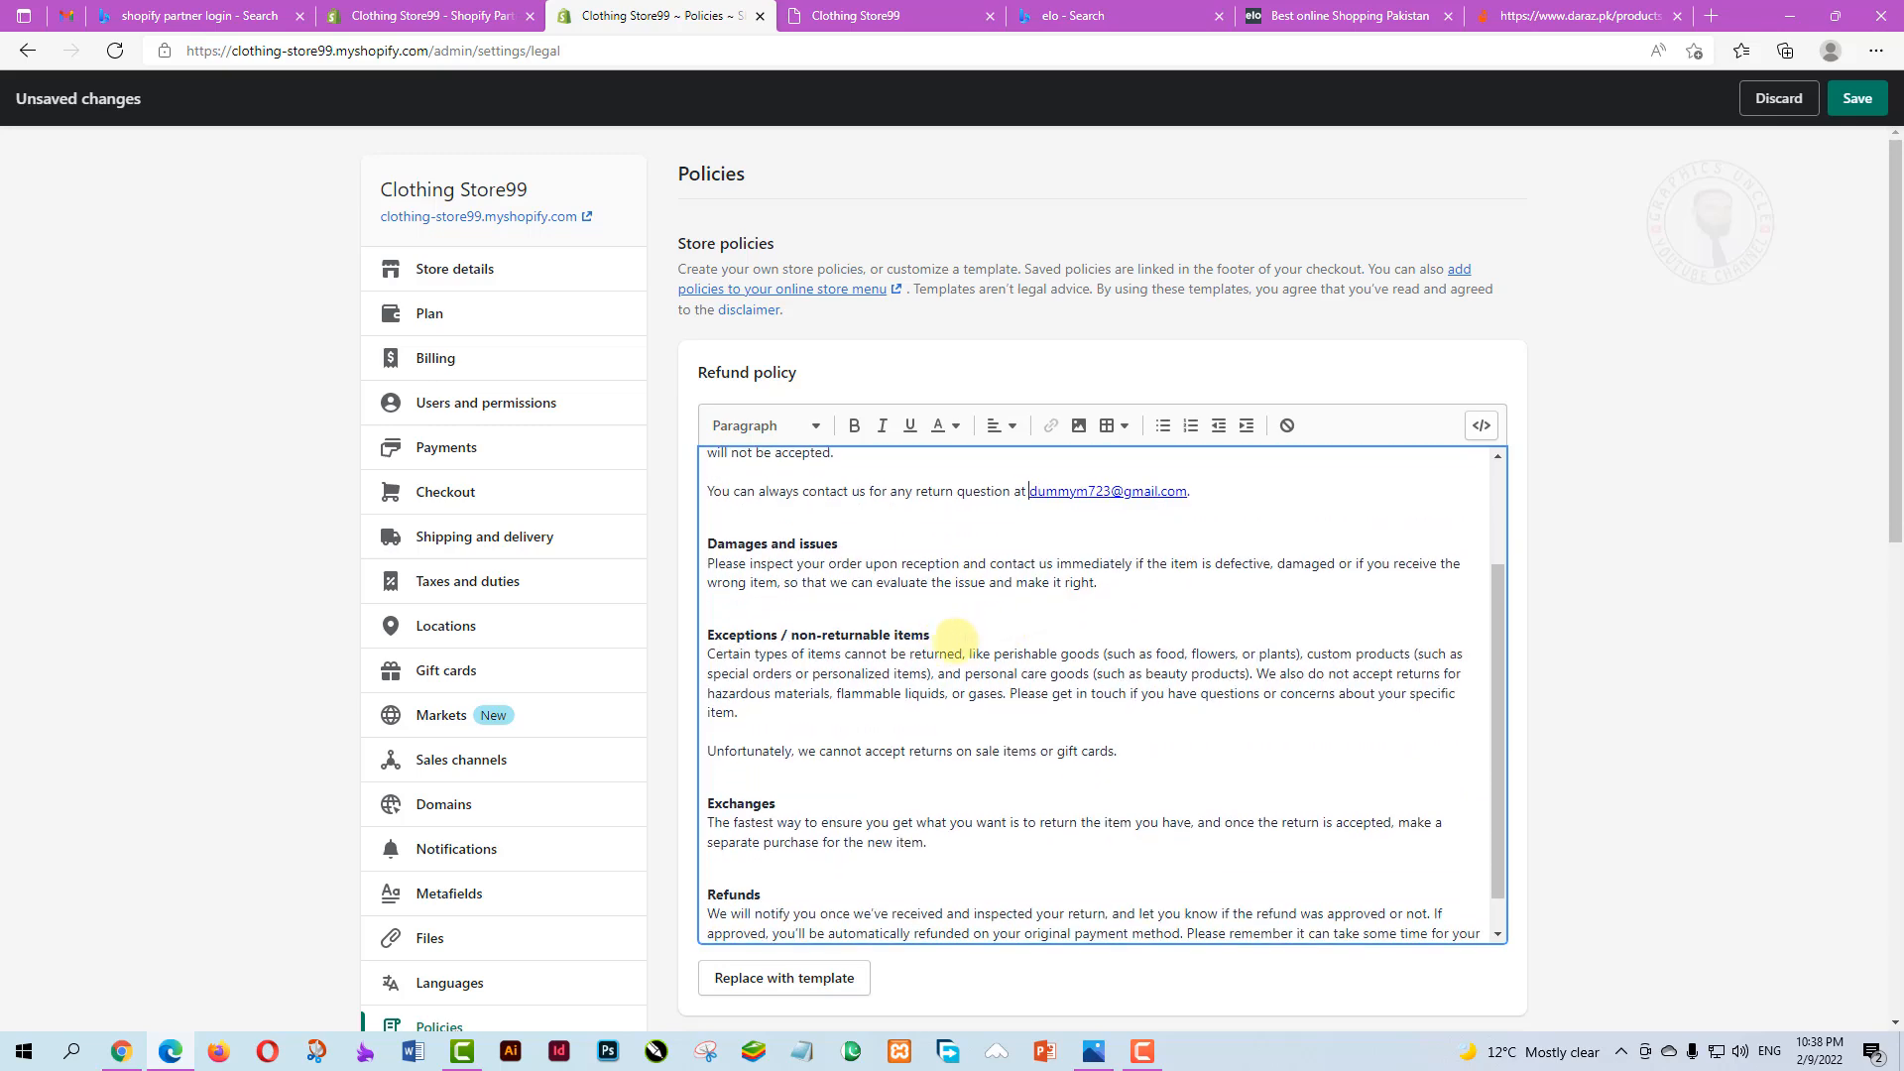
pyautogui.scroll(-5, 884, 799)
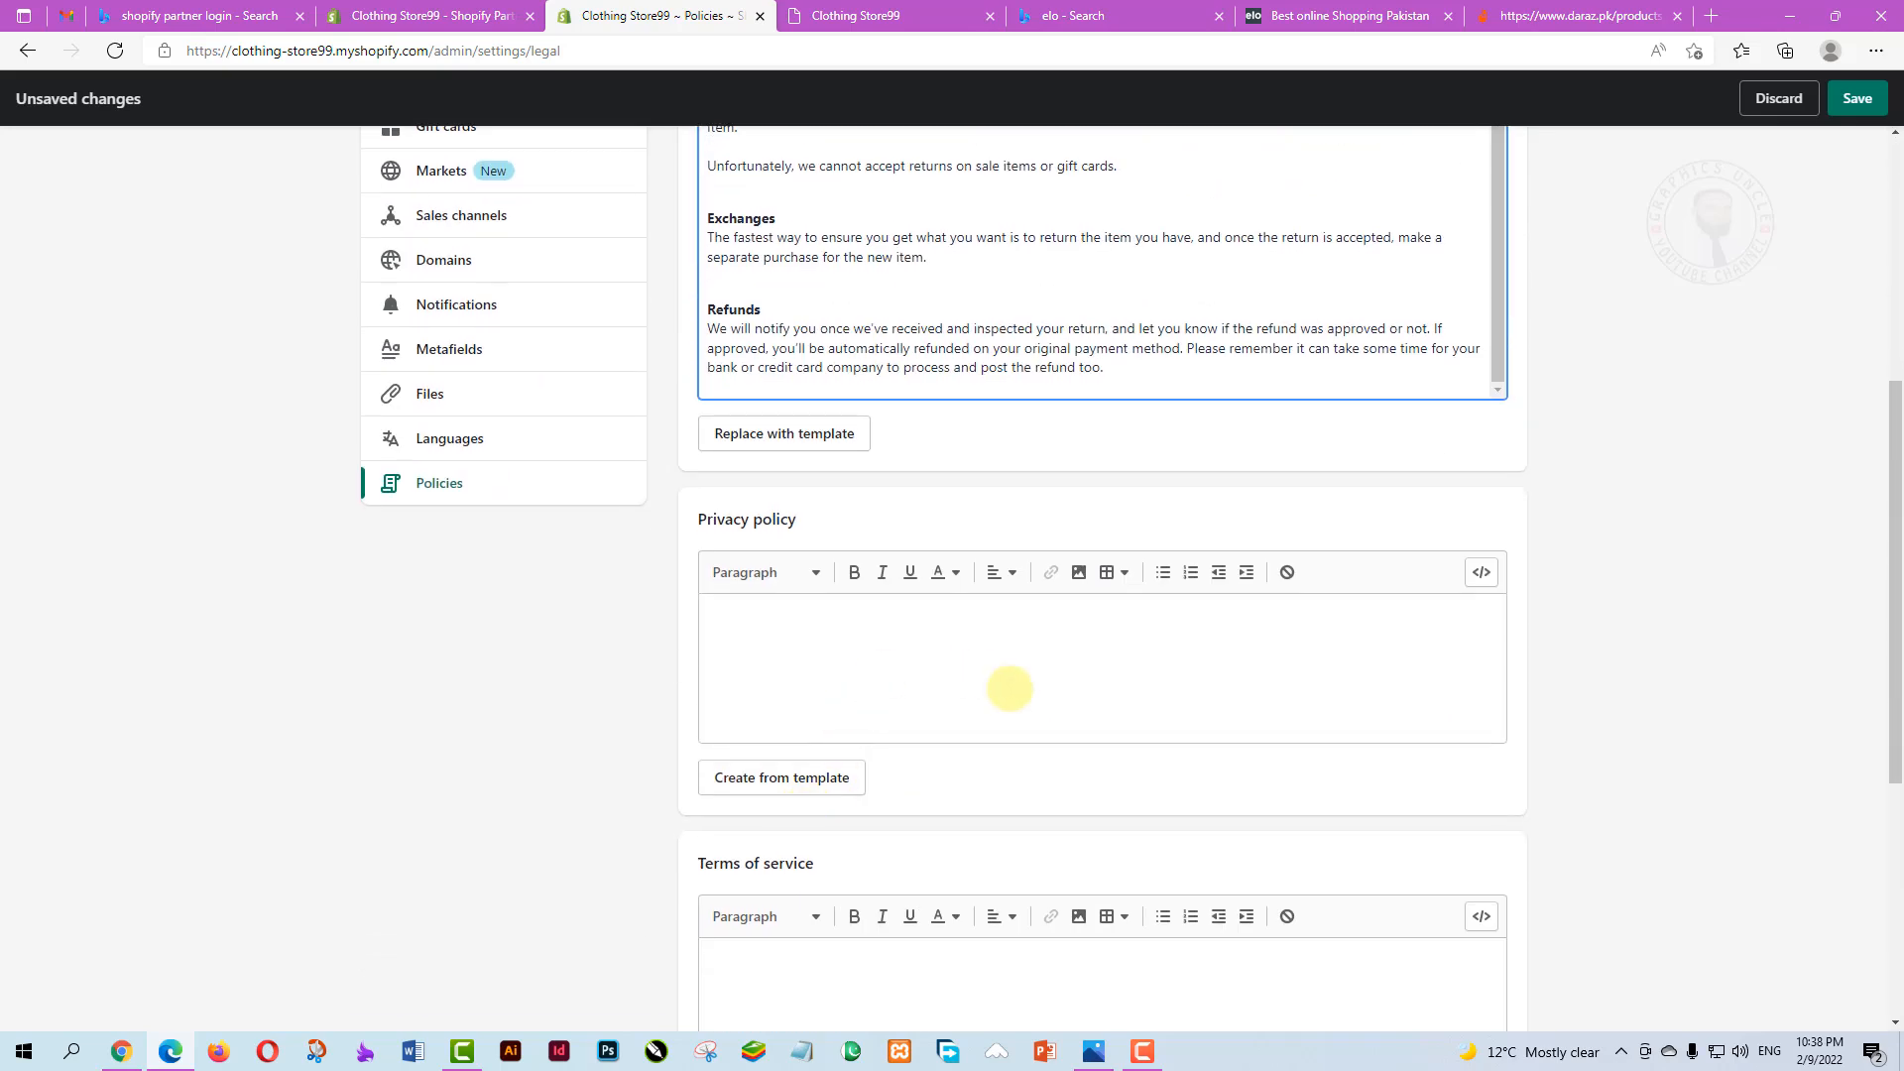
pyautogui.scroll(3, 1007, 680)
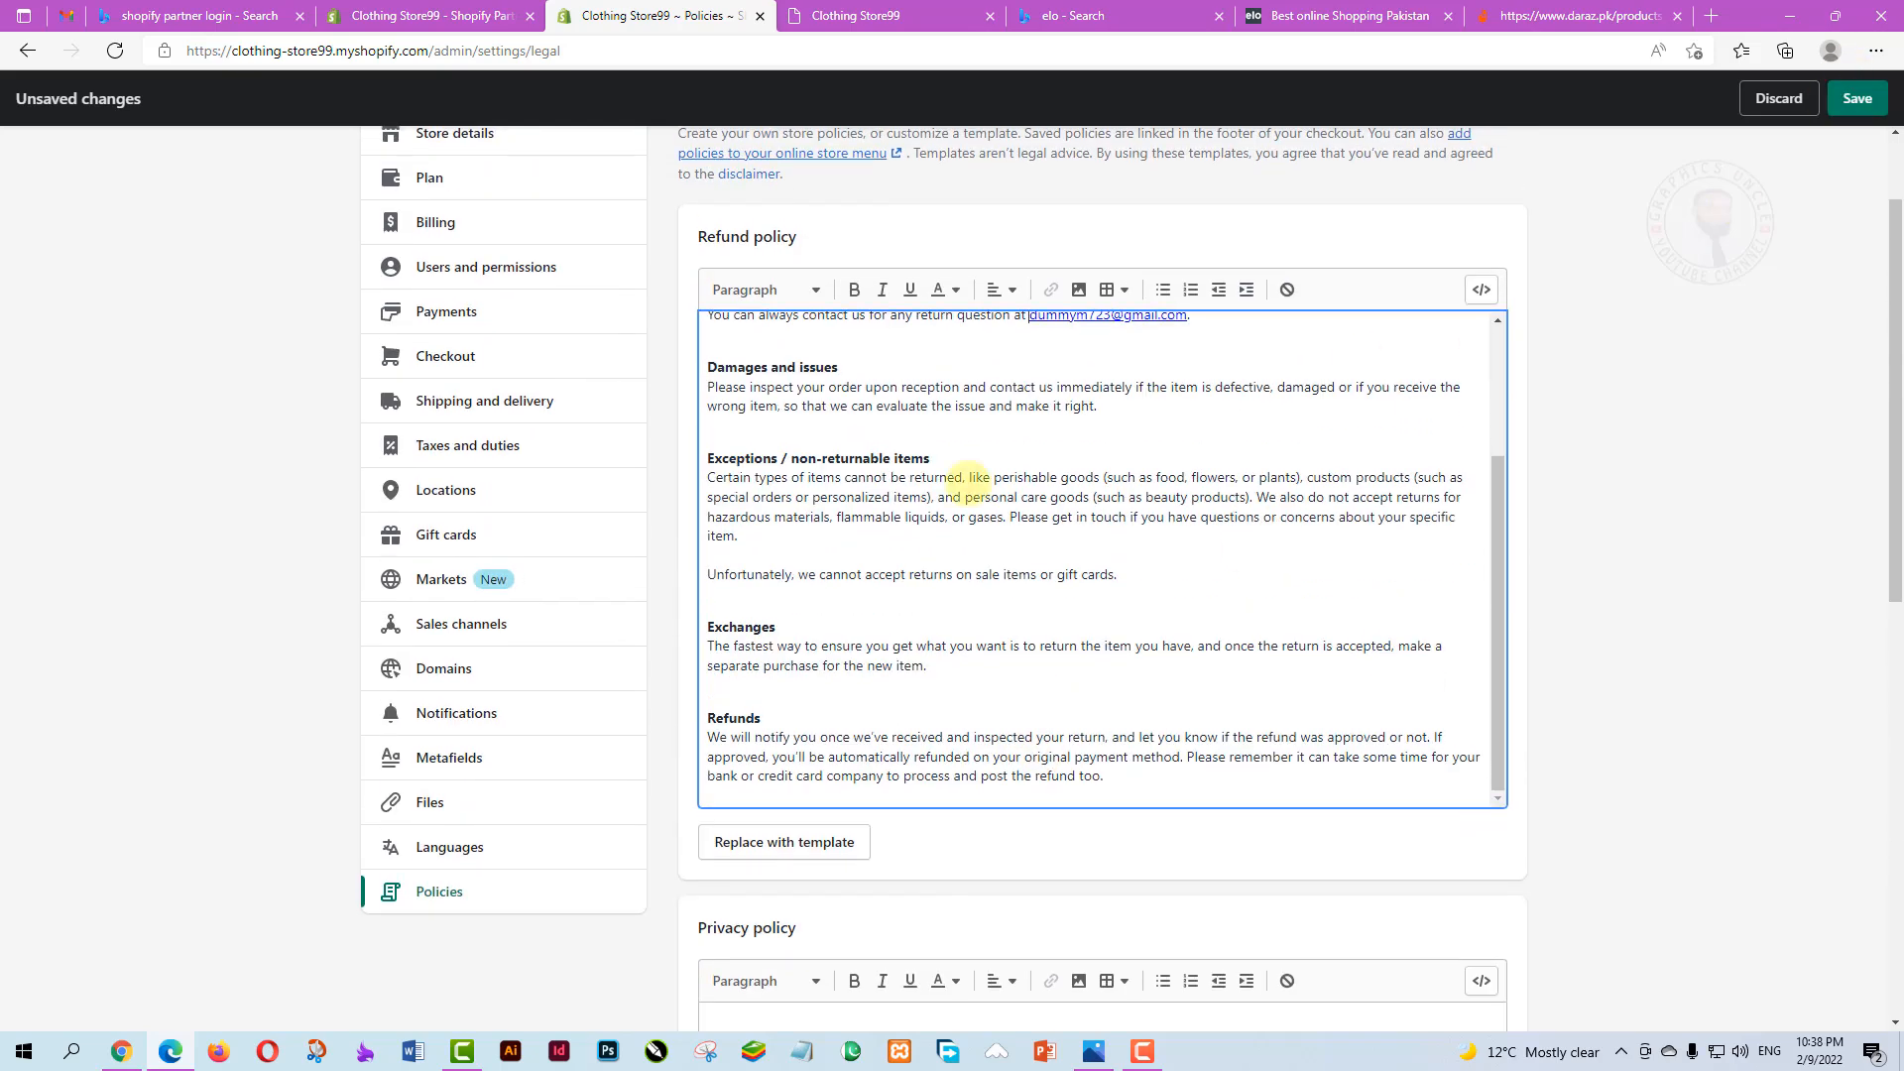
pyautogui.scroll(-2, 1194, 595)
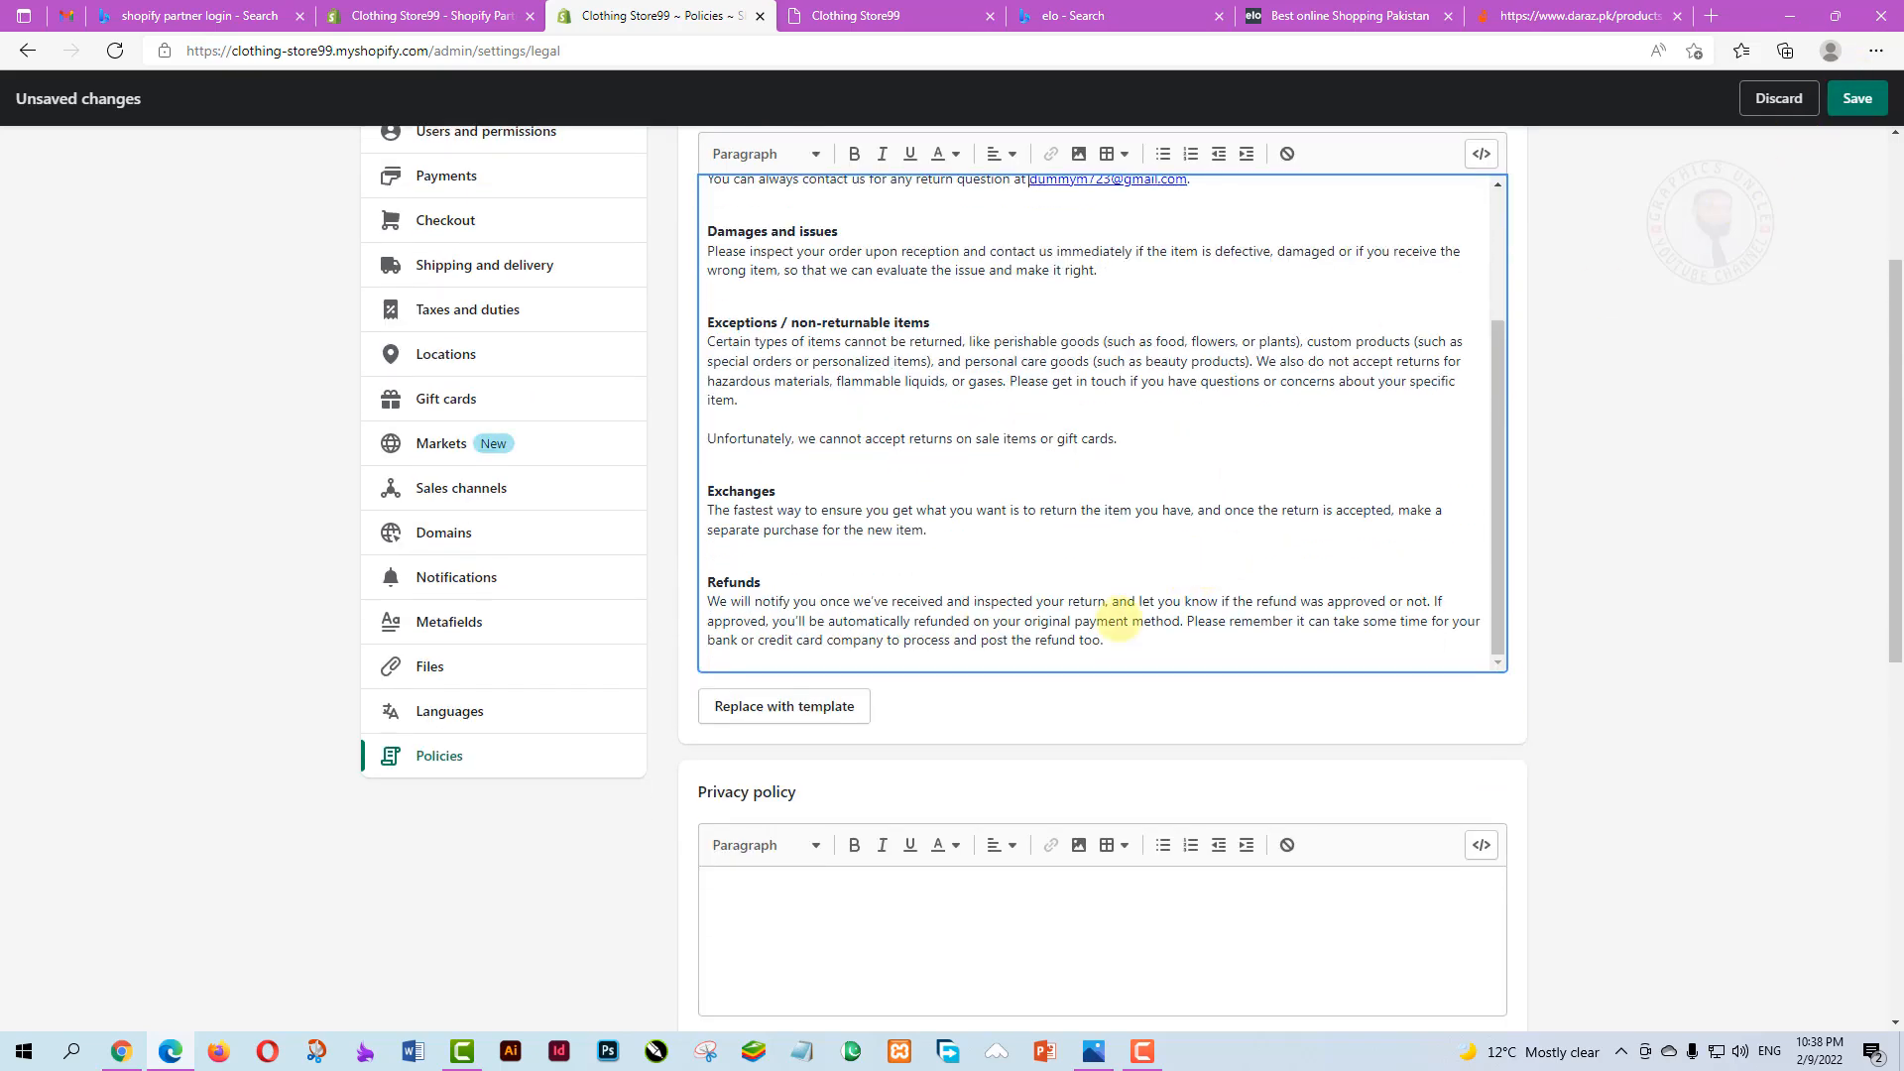
pyautogui.scroll(-2, 970, 514)
pyautogui.scroll(1, 967, 495)
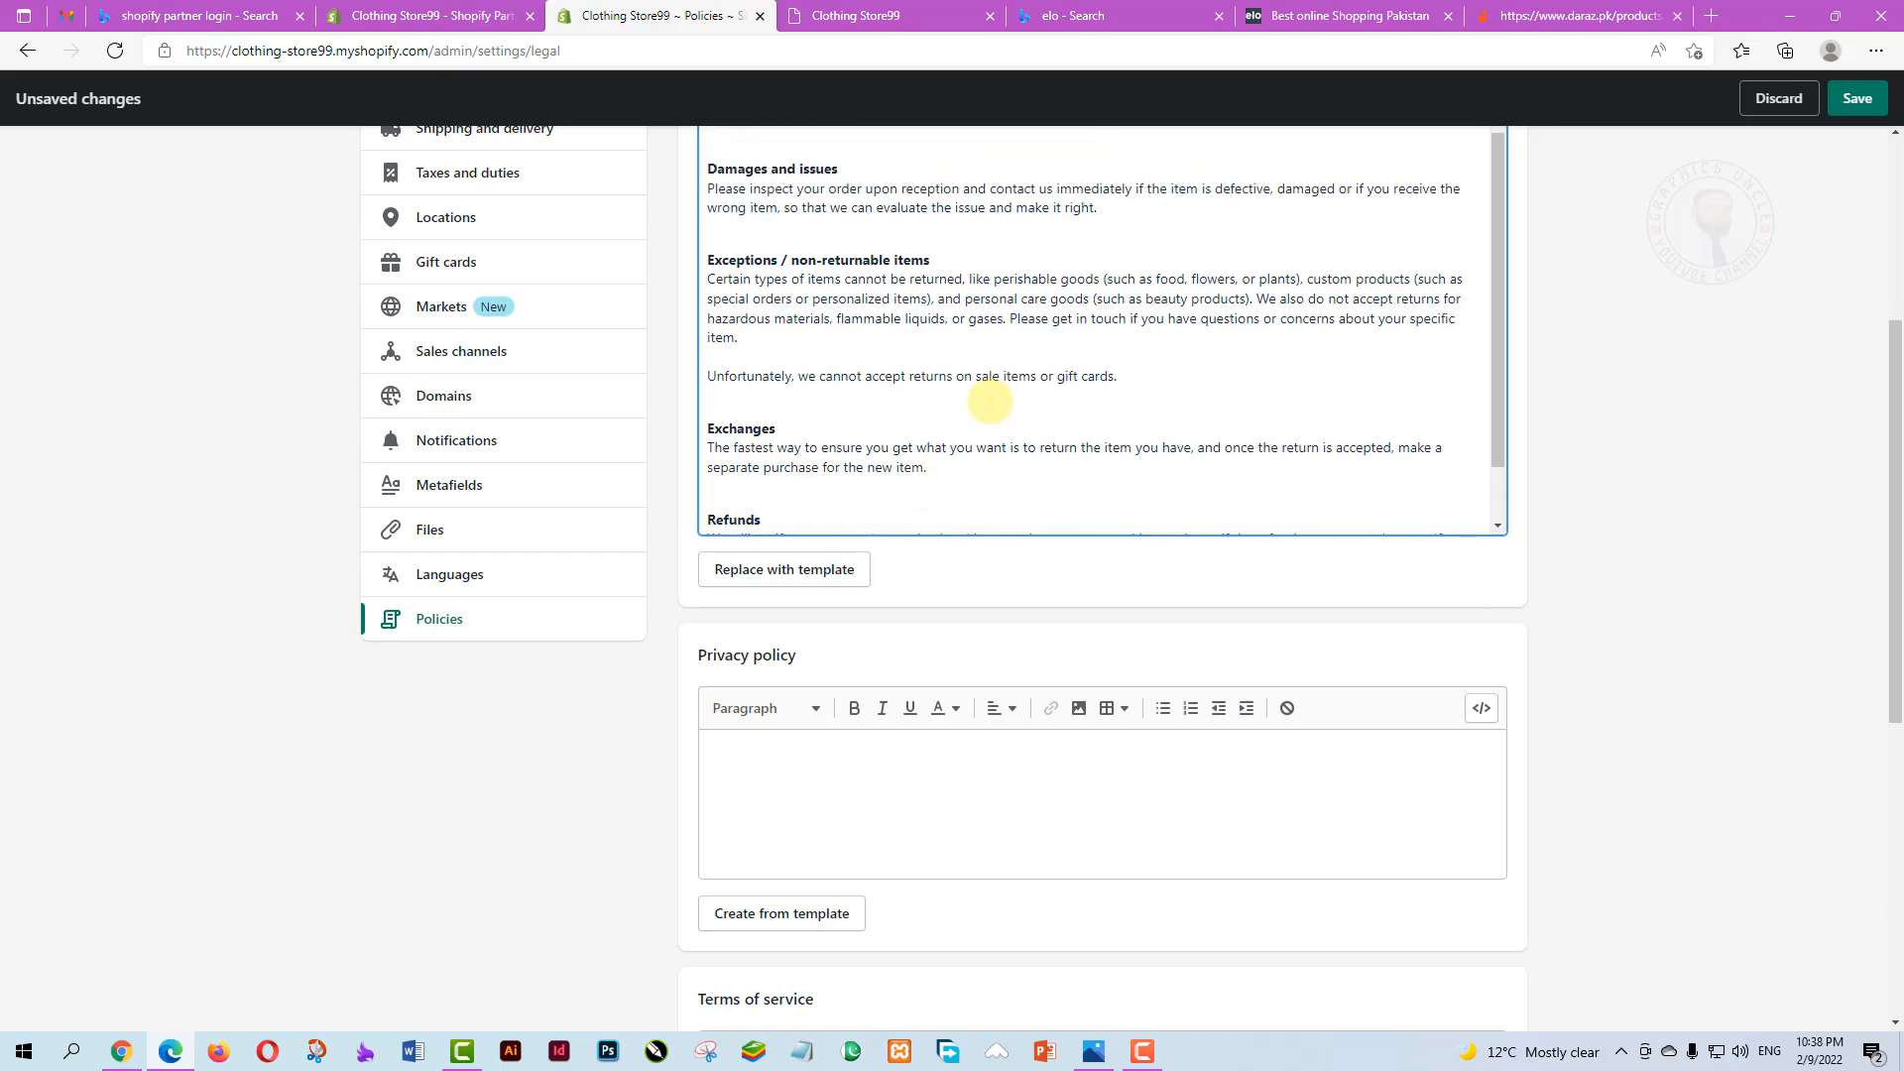
pyautogui.scroll(4, 831, 655)
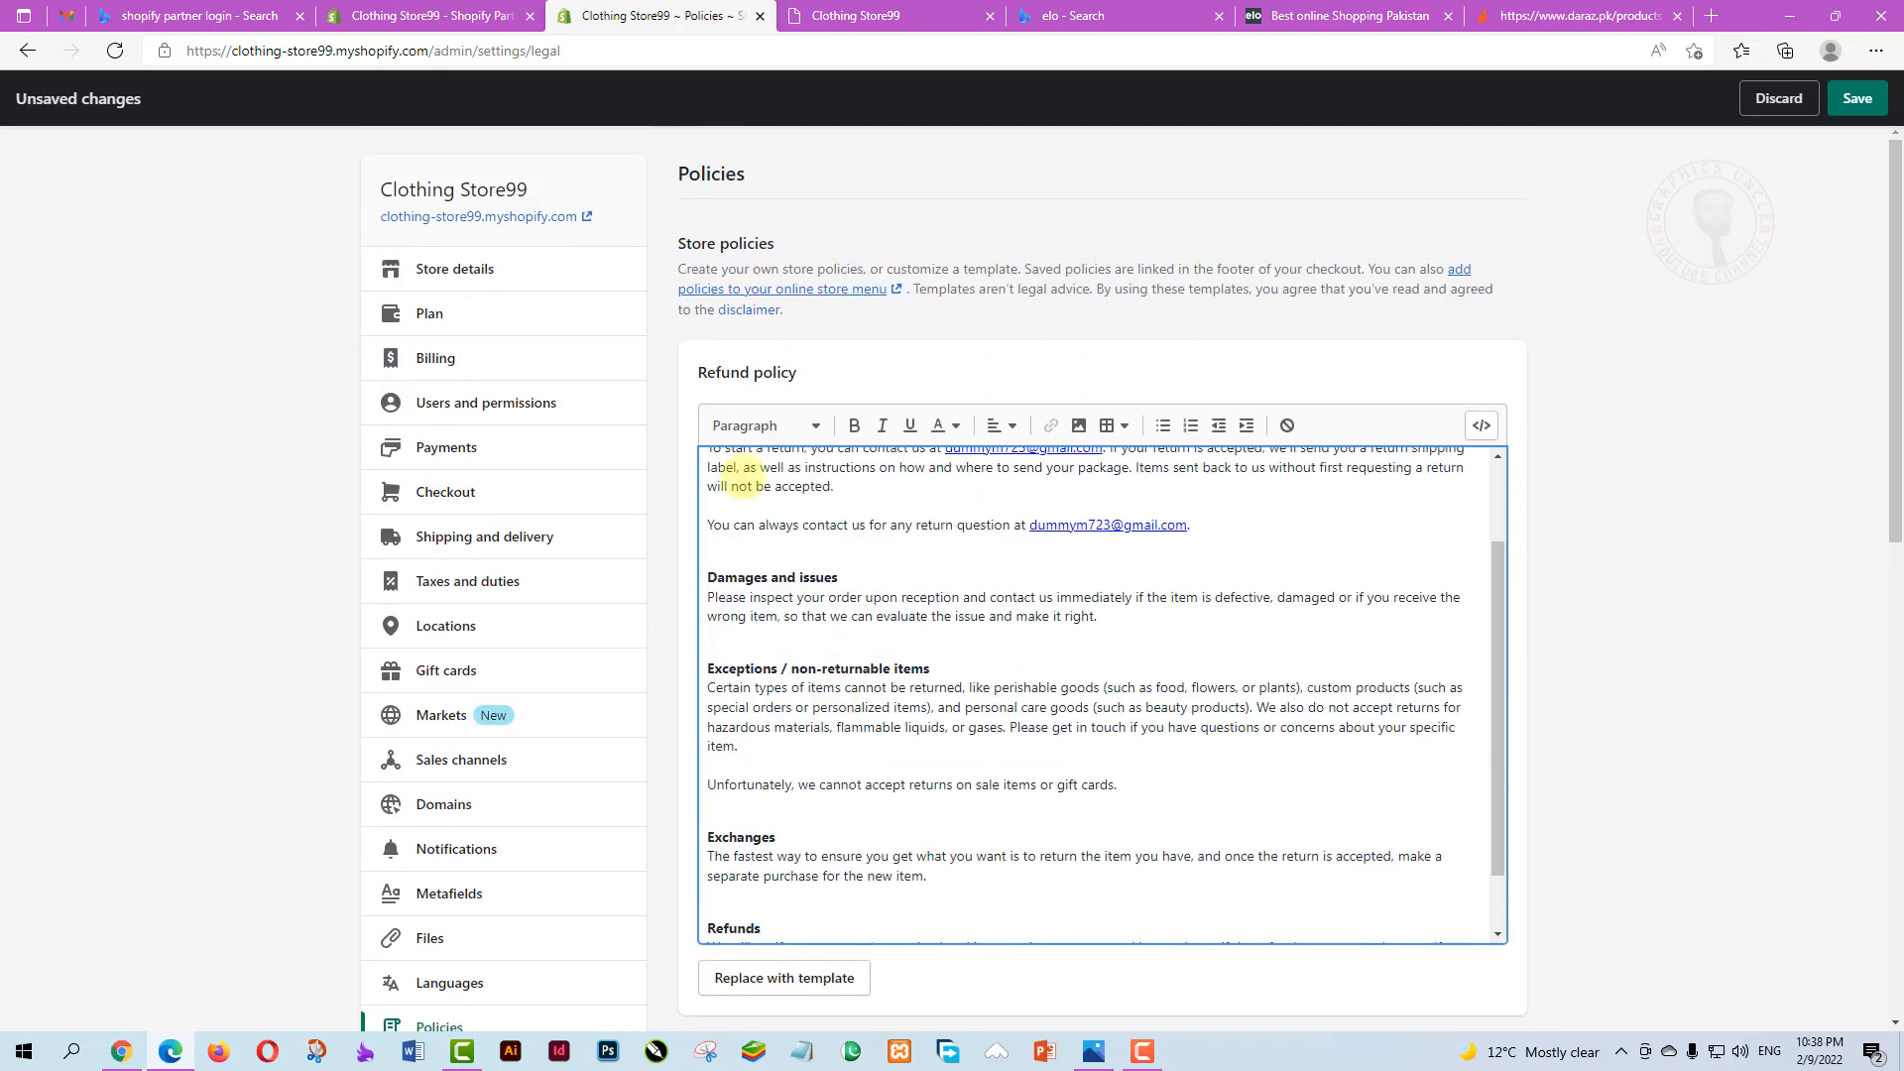
pyautogui.scroll(-1, 783, 525)
pyautogui.scroll(-5, 784, 526)
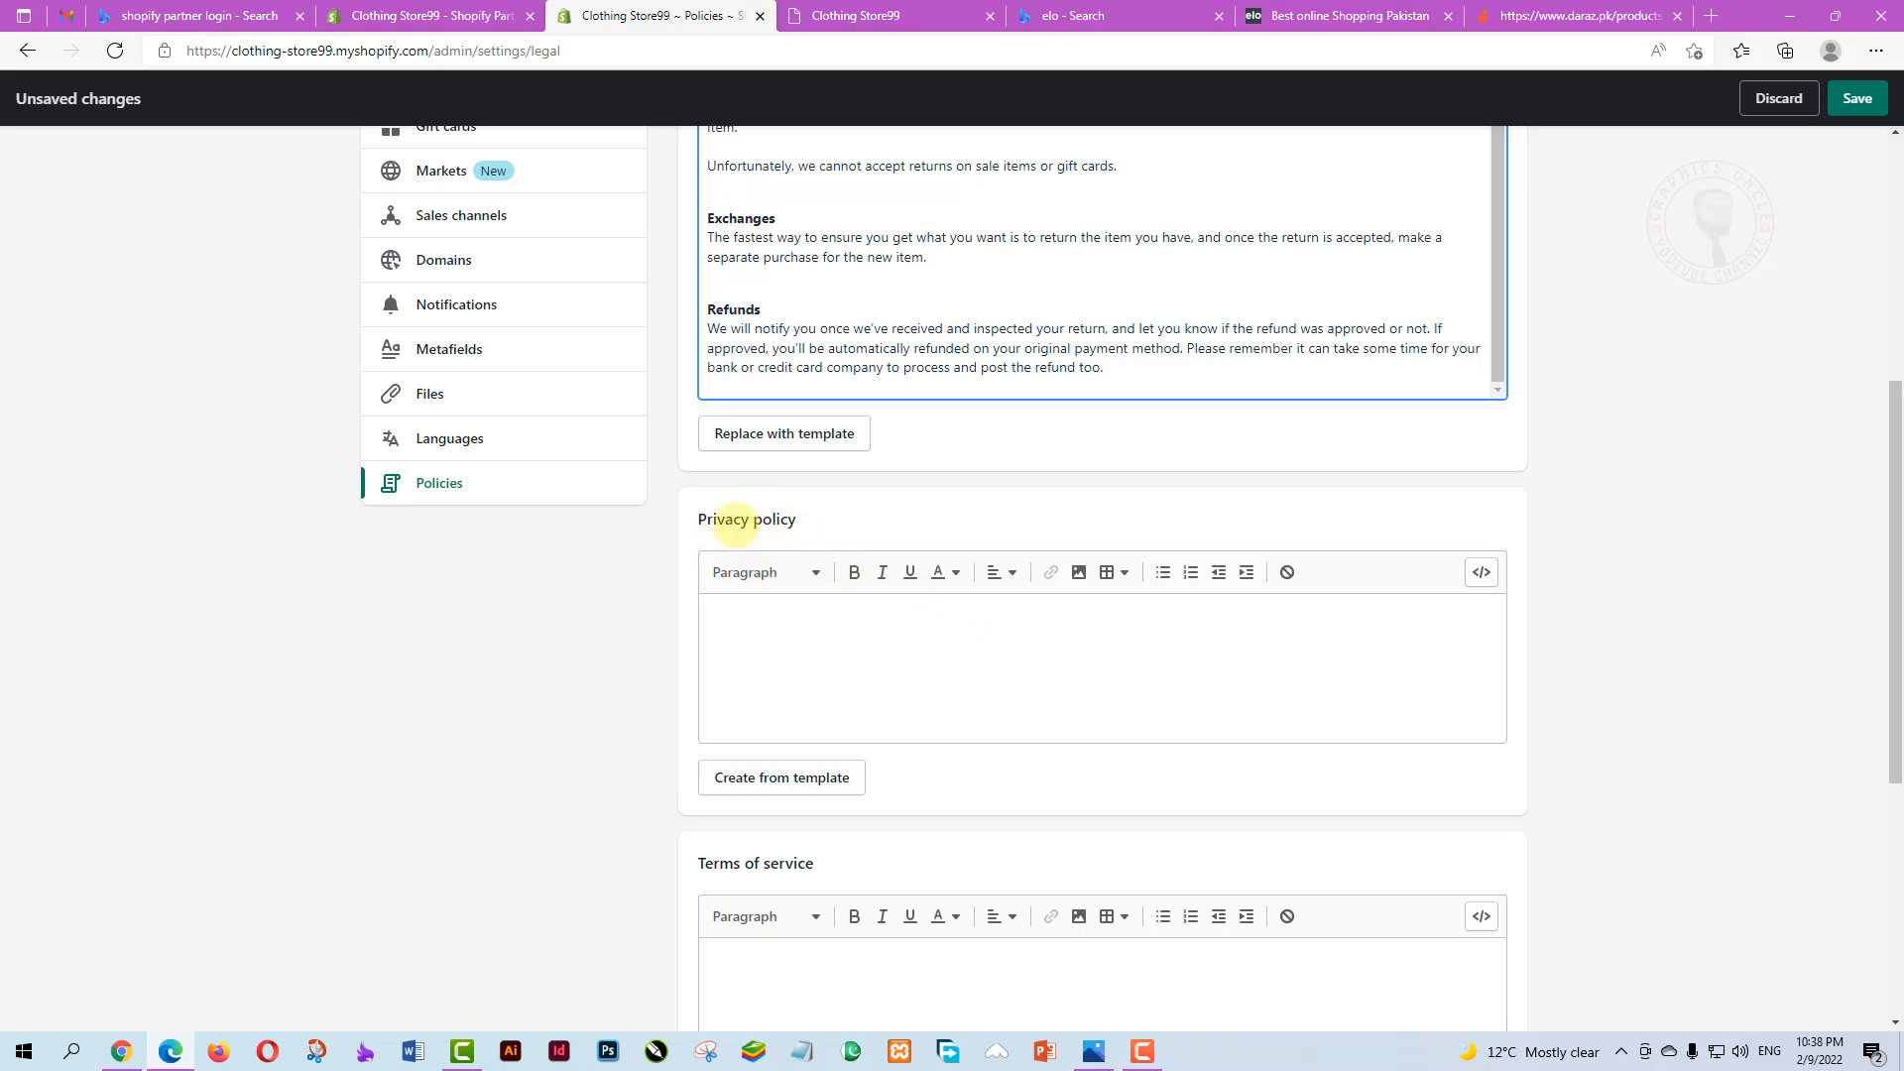
pyautogui.click(756, 518)
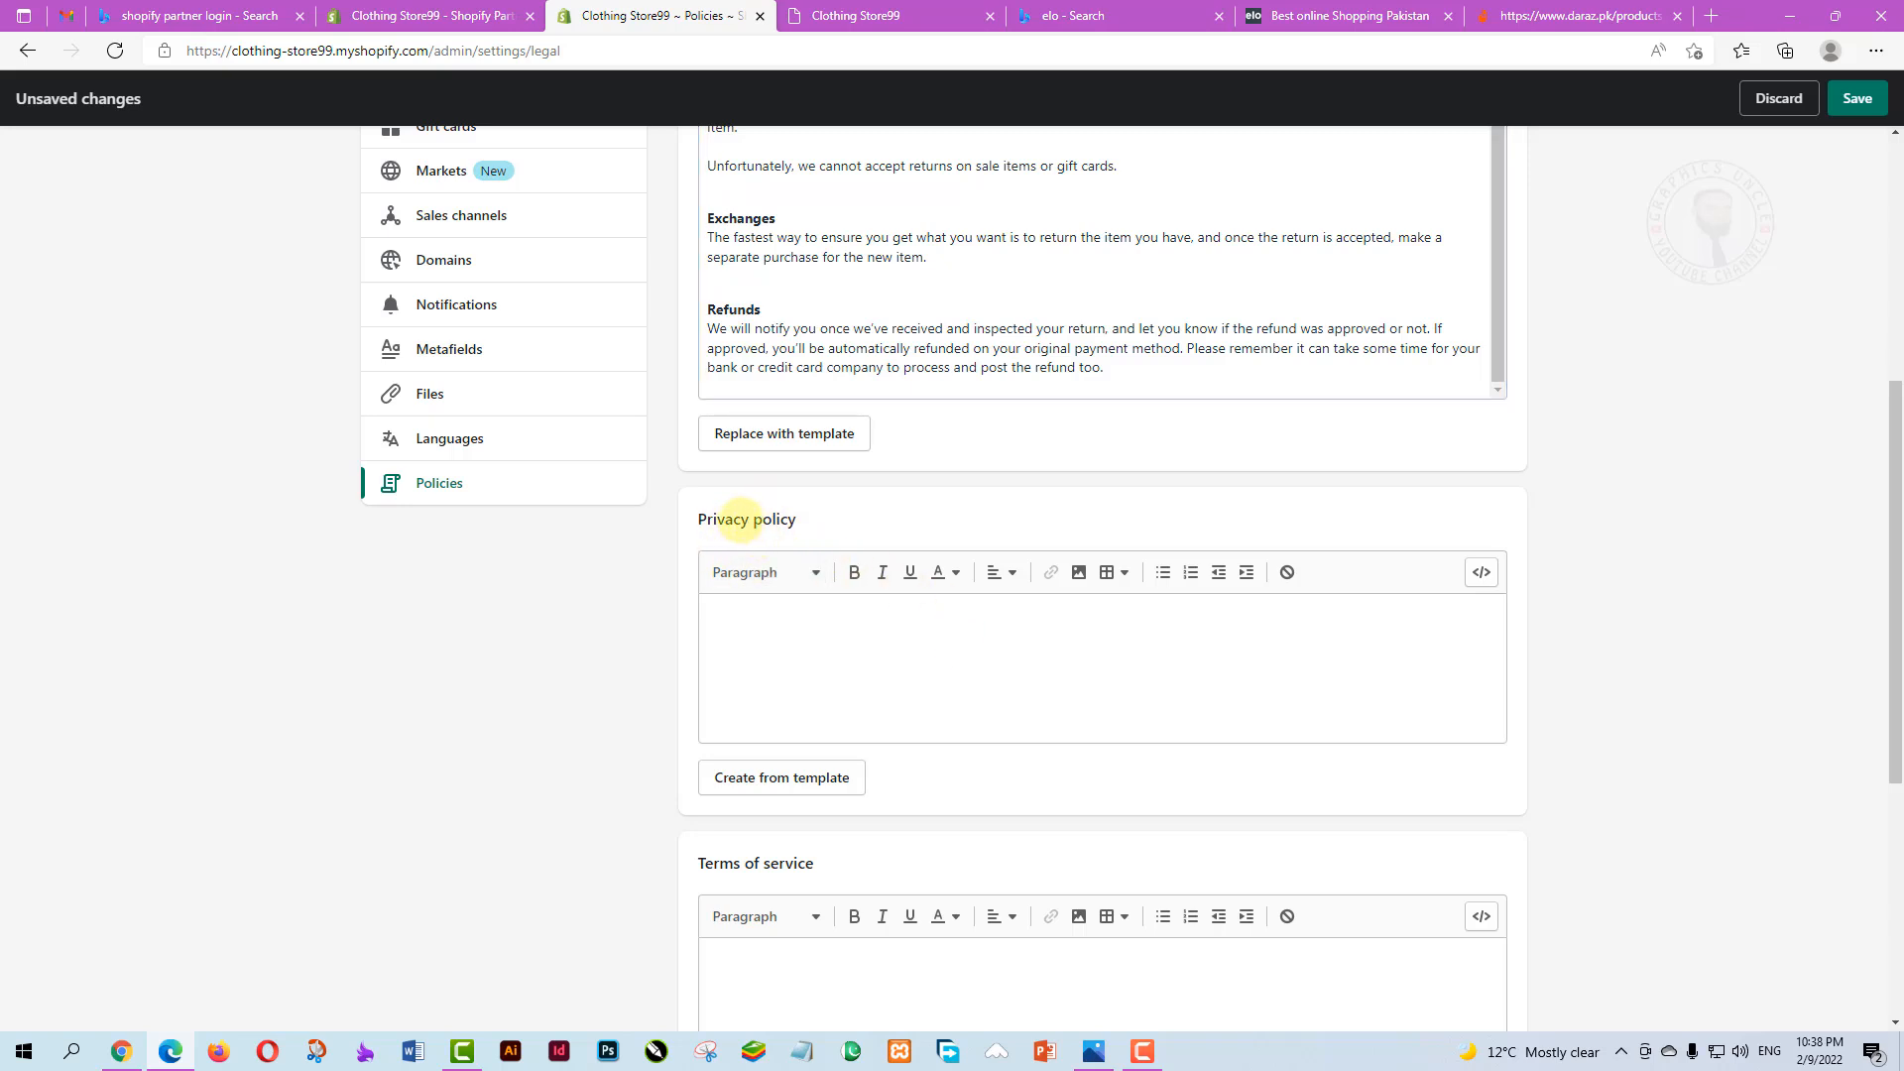
# Fill the Privacy policy from its template and scroll through the privacy and terms-of-service texts
pyautogui.click(780, 777)
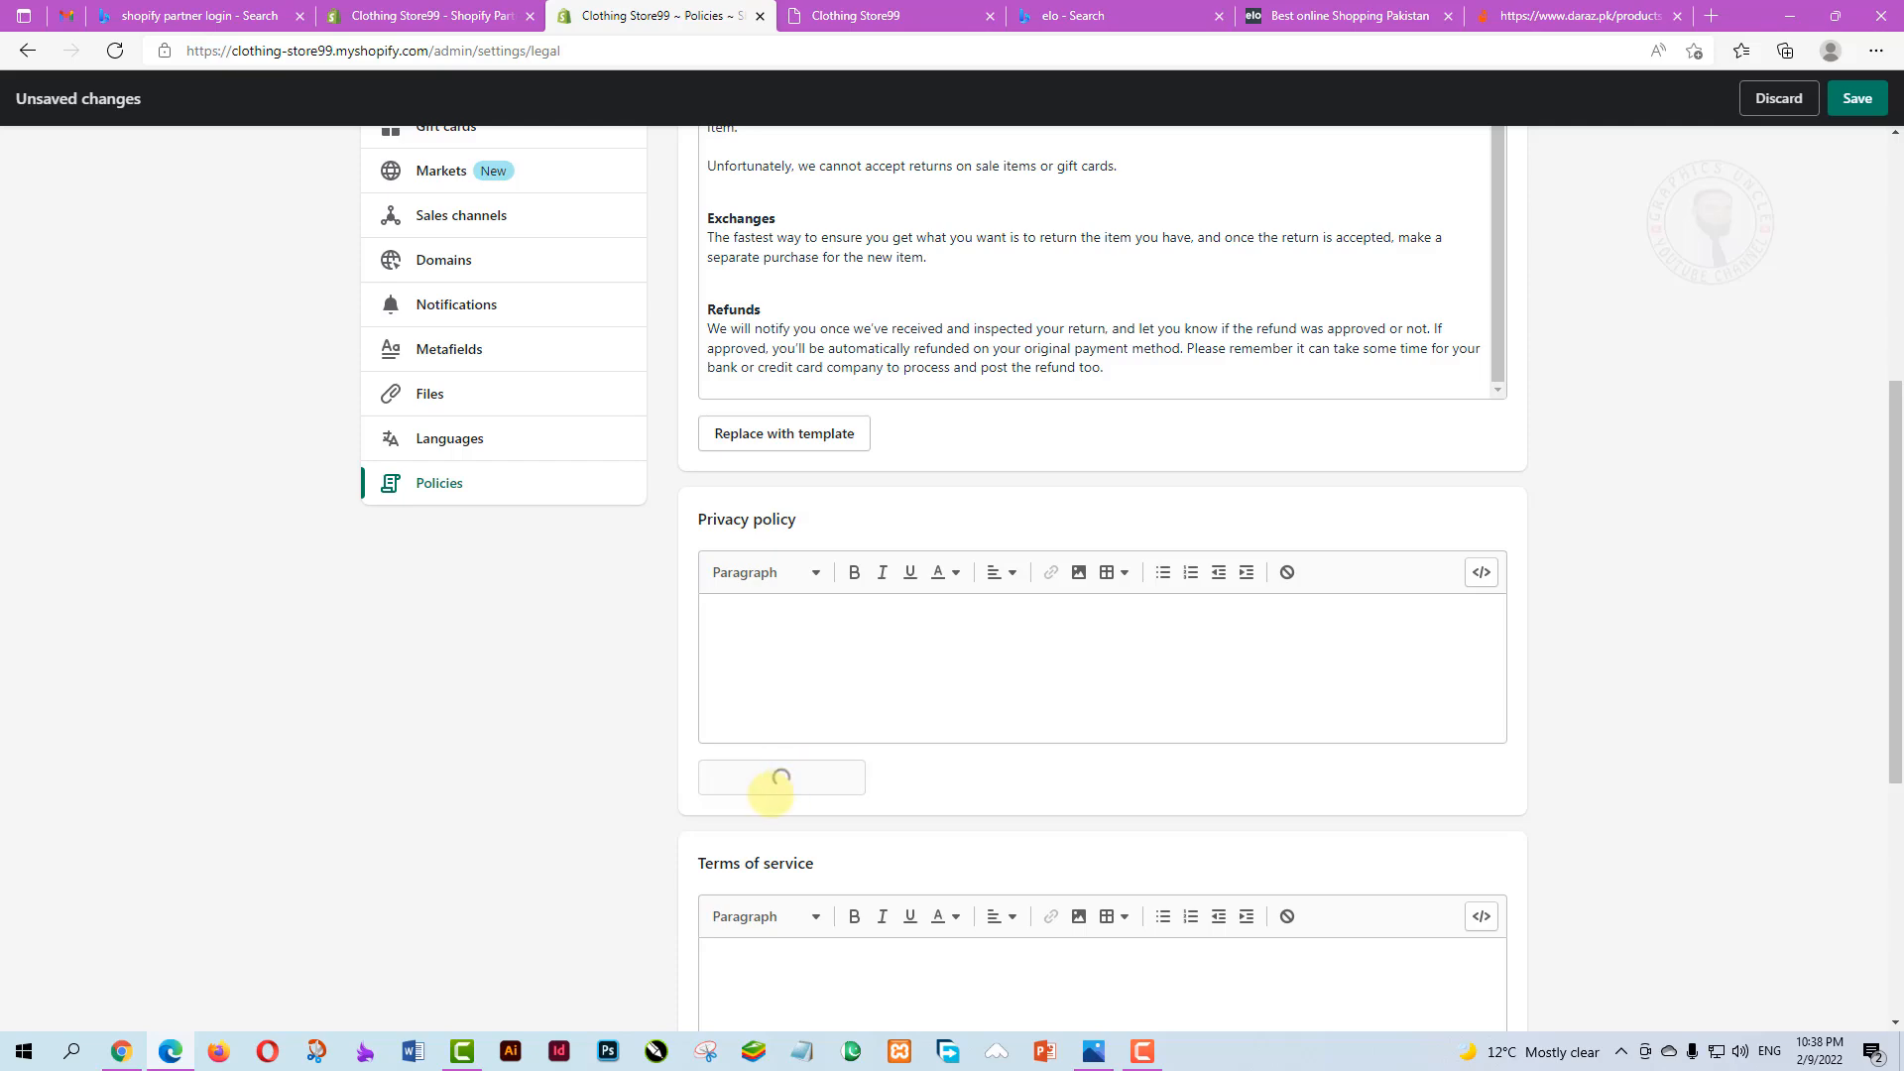
pyautogui.scroll(-3, 943, 751)
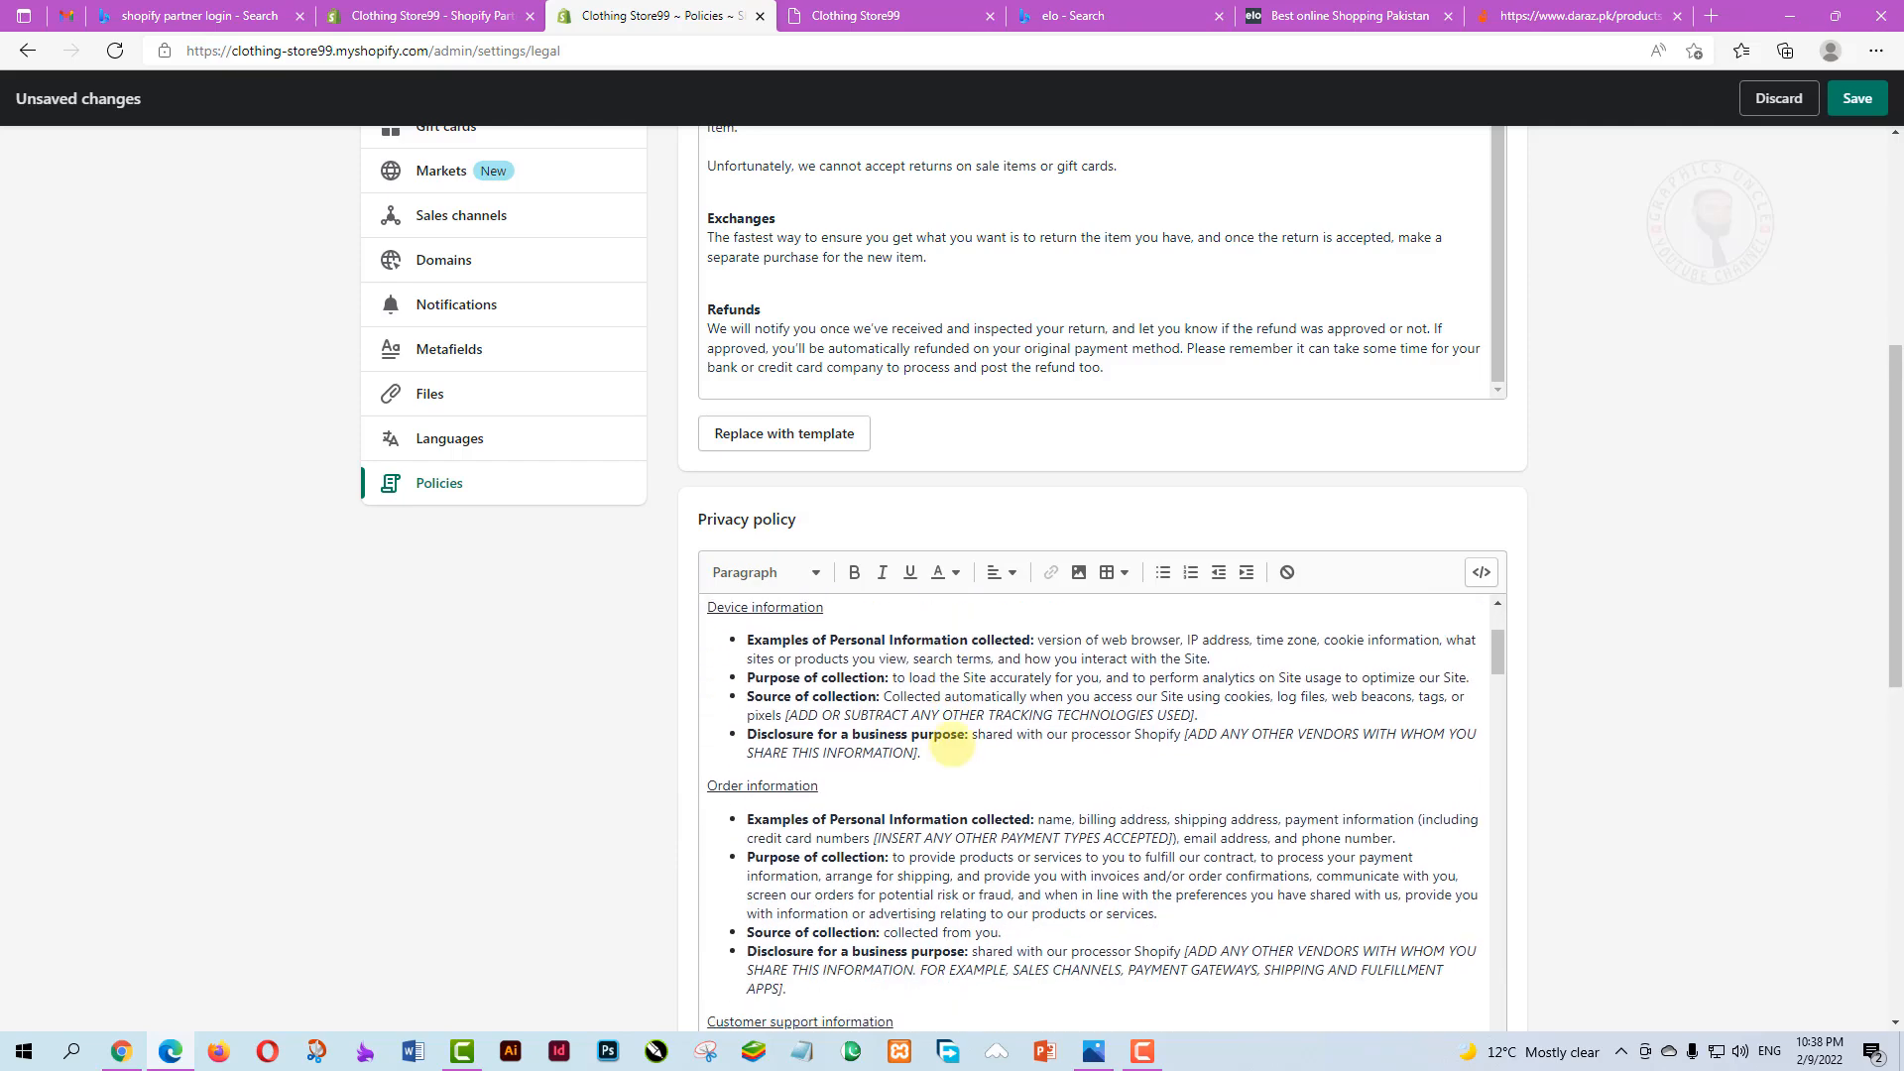
pyautogui.scroll(-10, 950, 746)
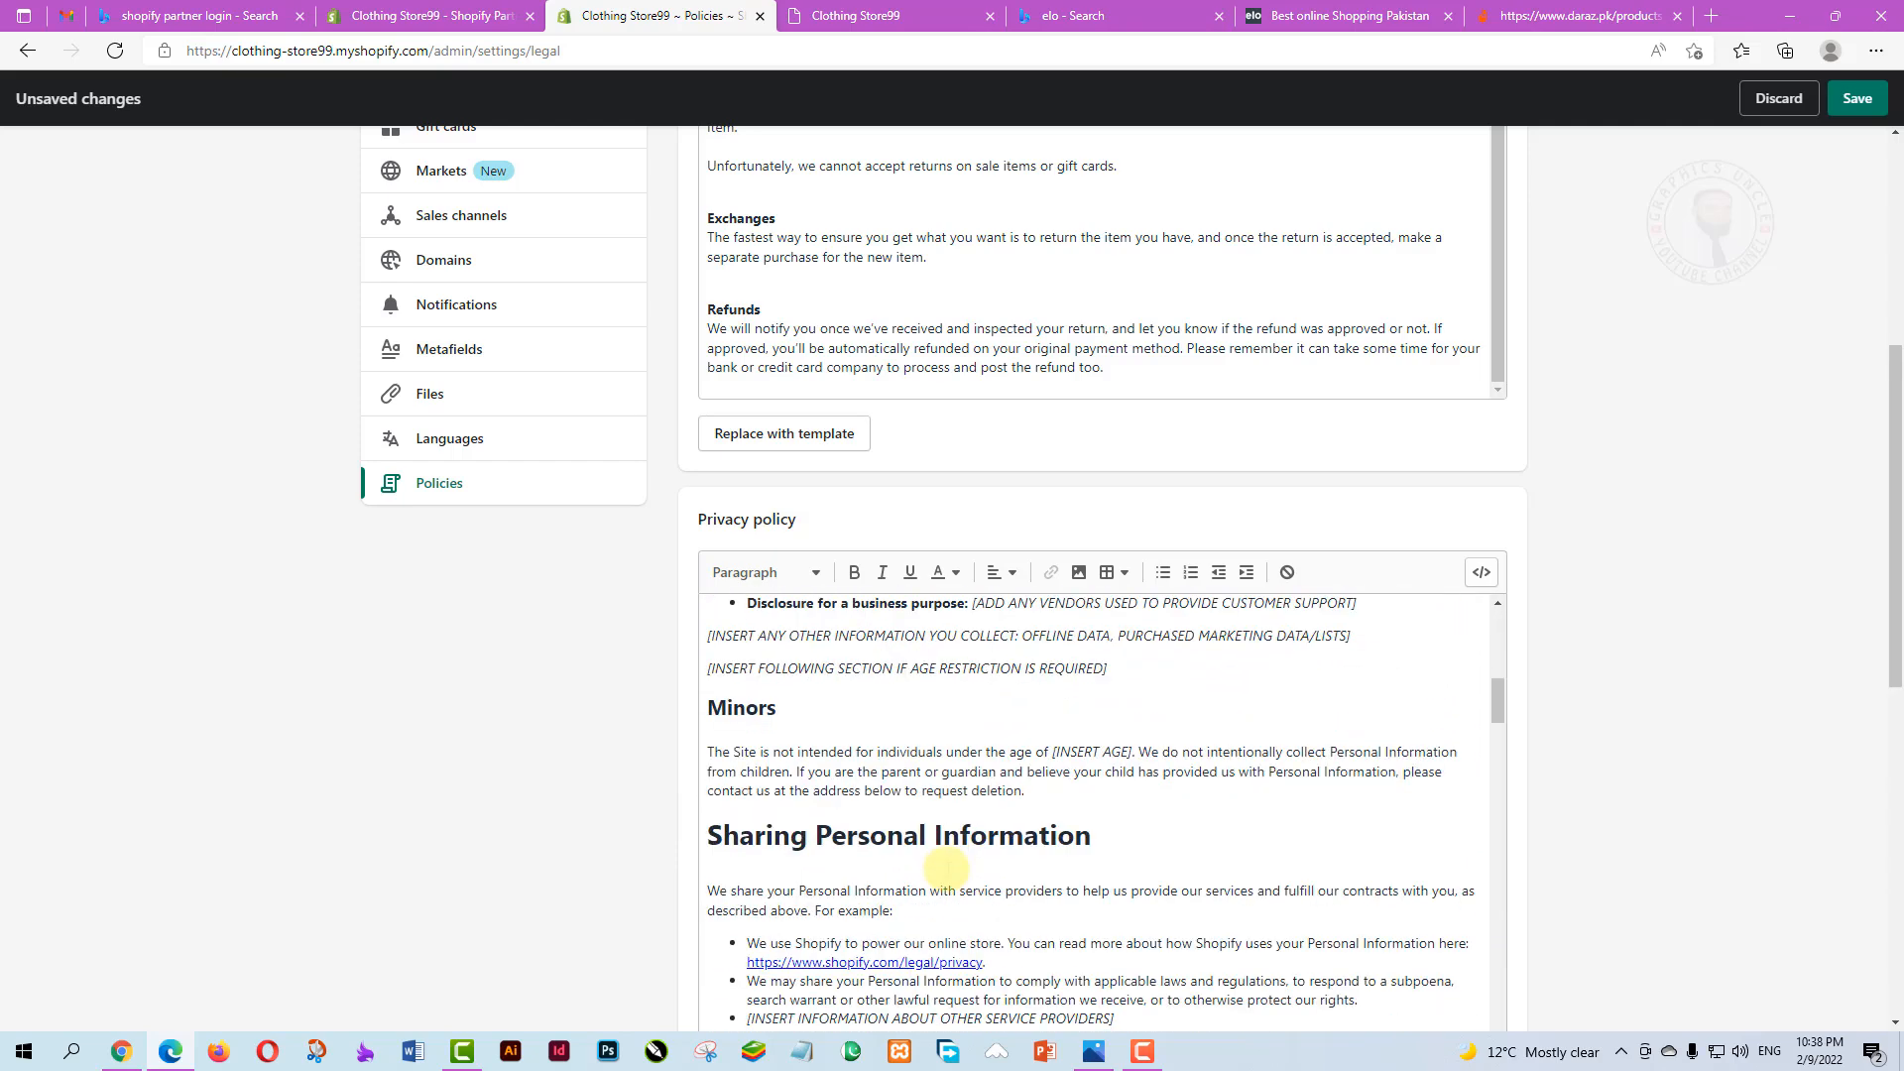
pyautogui.scroll(-5, 947, 868)
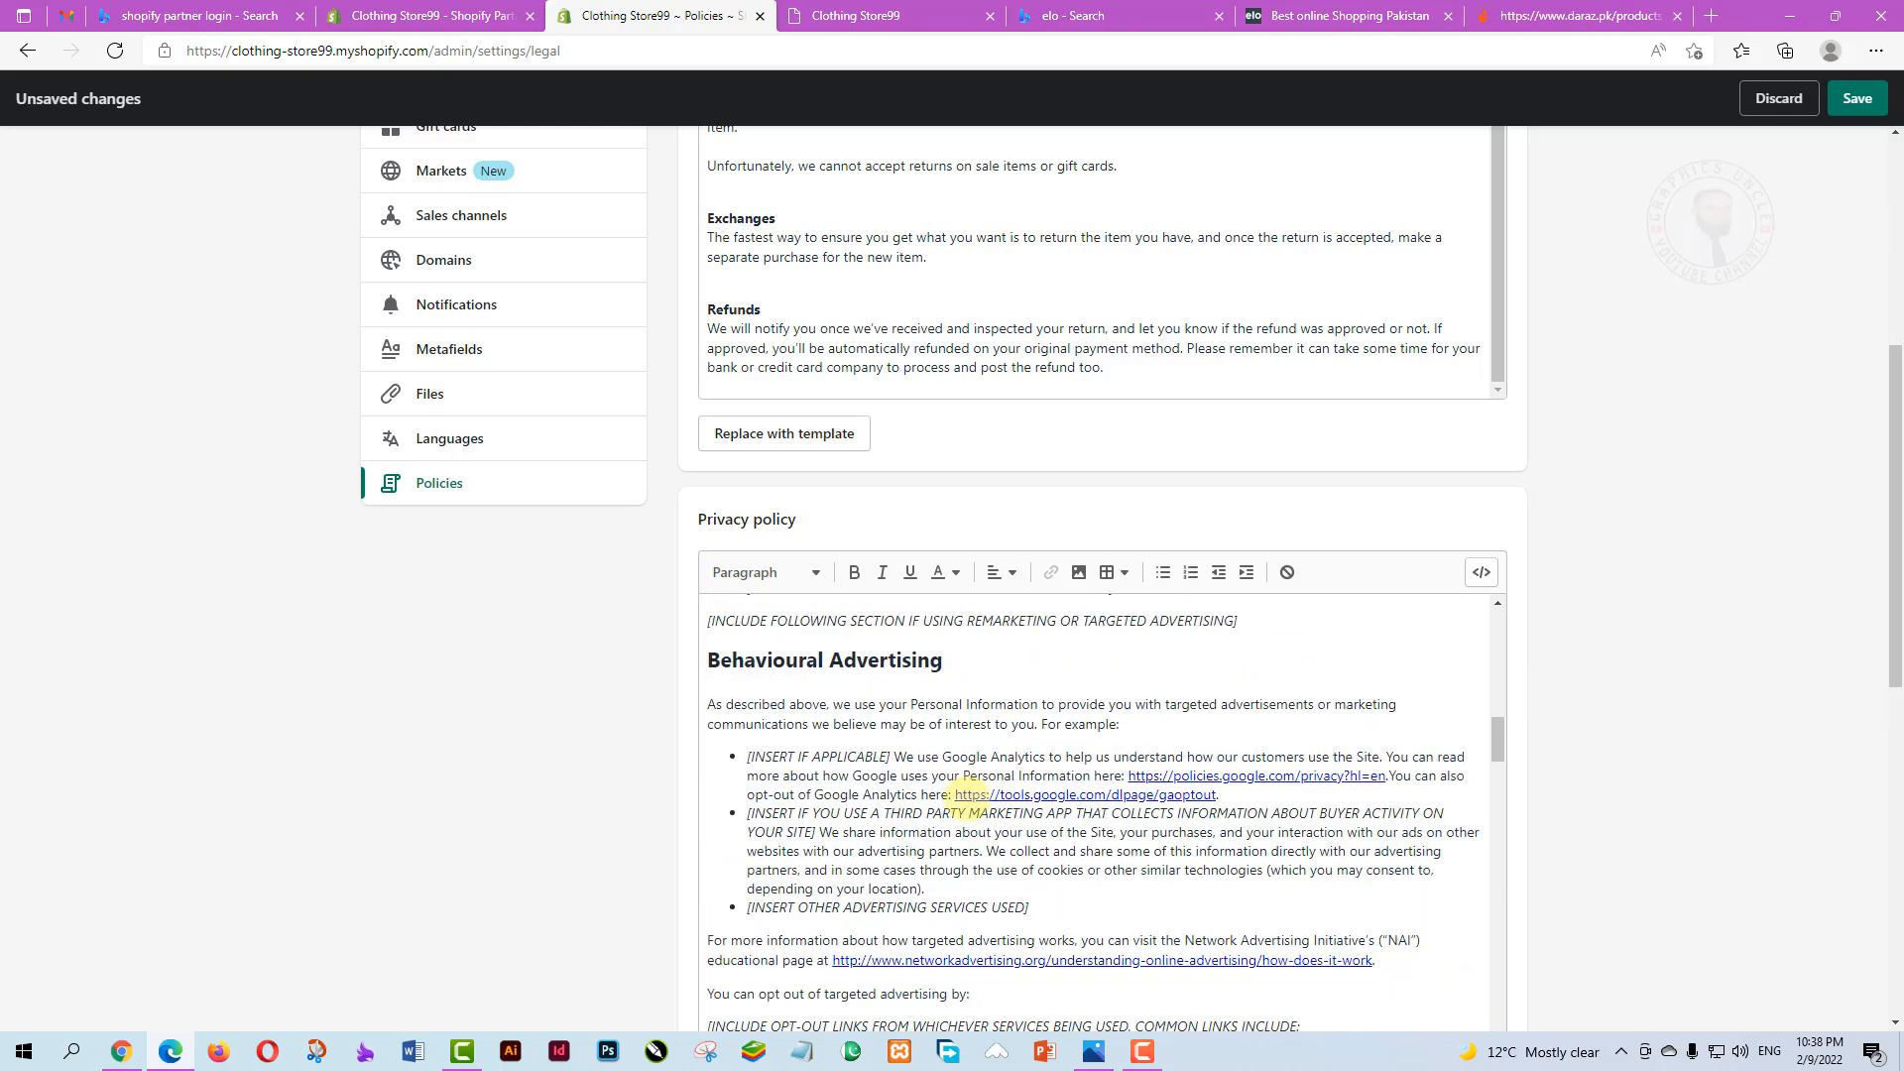
pyautogui.scroll(-8, 962, 793)
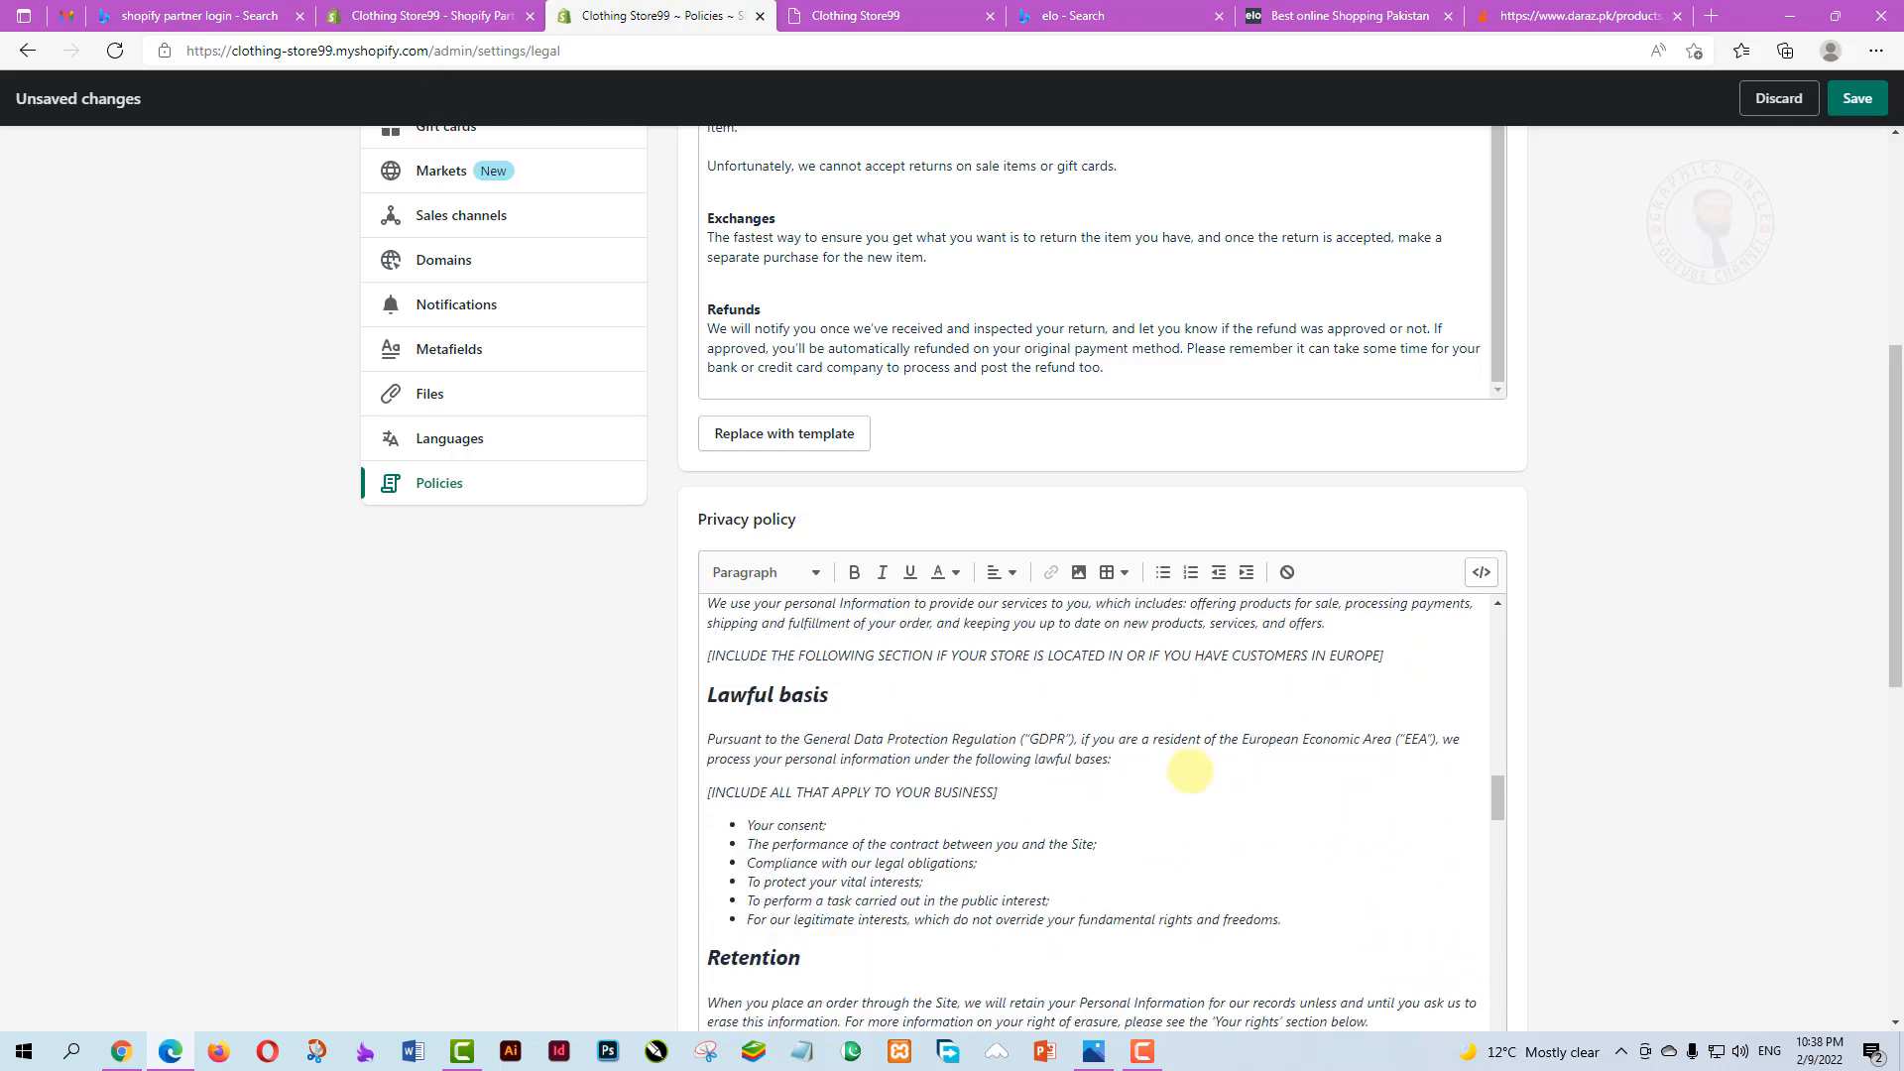
pyautogui.scroll(-10, 1190, 771)
pyautogui.scroll(-5, 1686, 784)
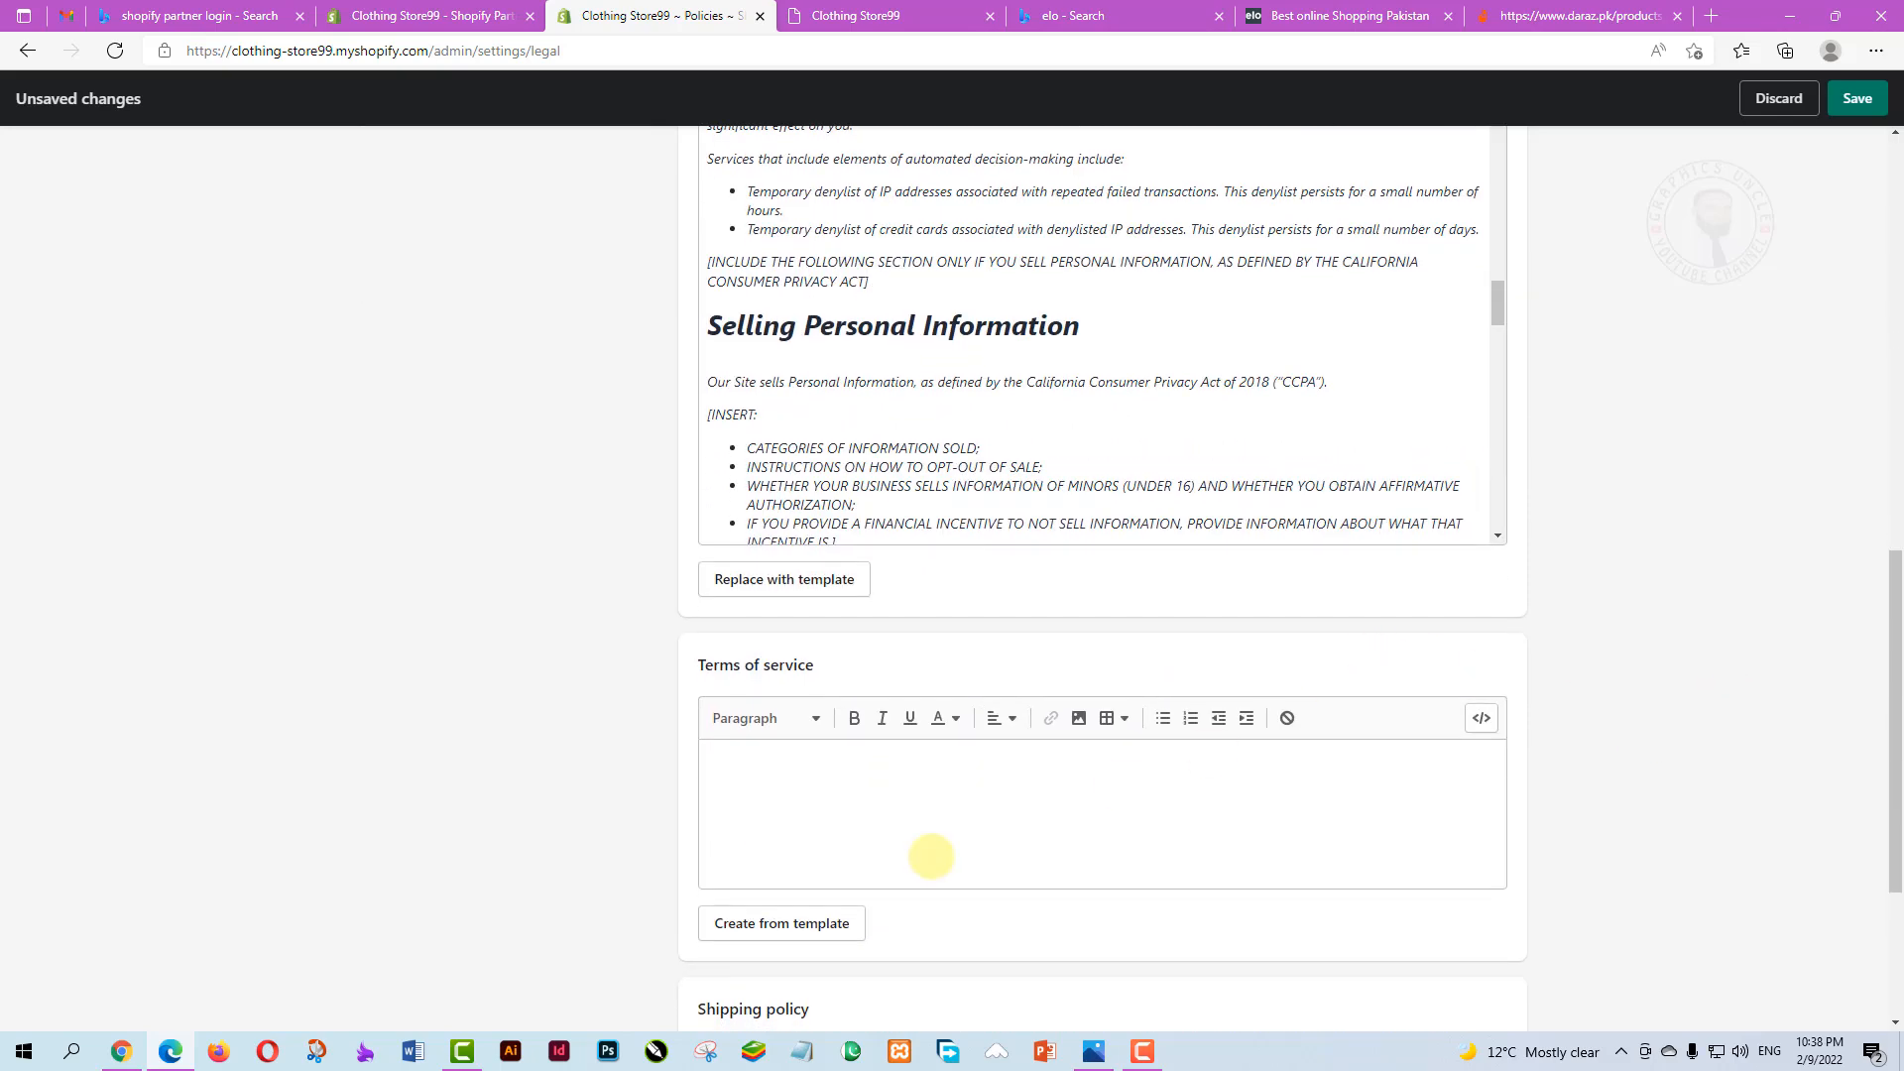
pyautogui.scroll(-3, 930, 856)
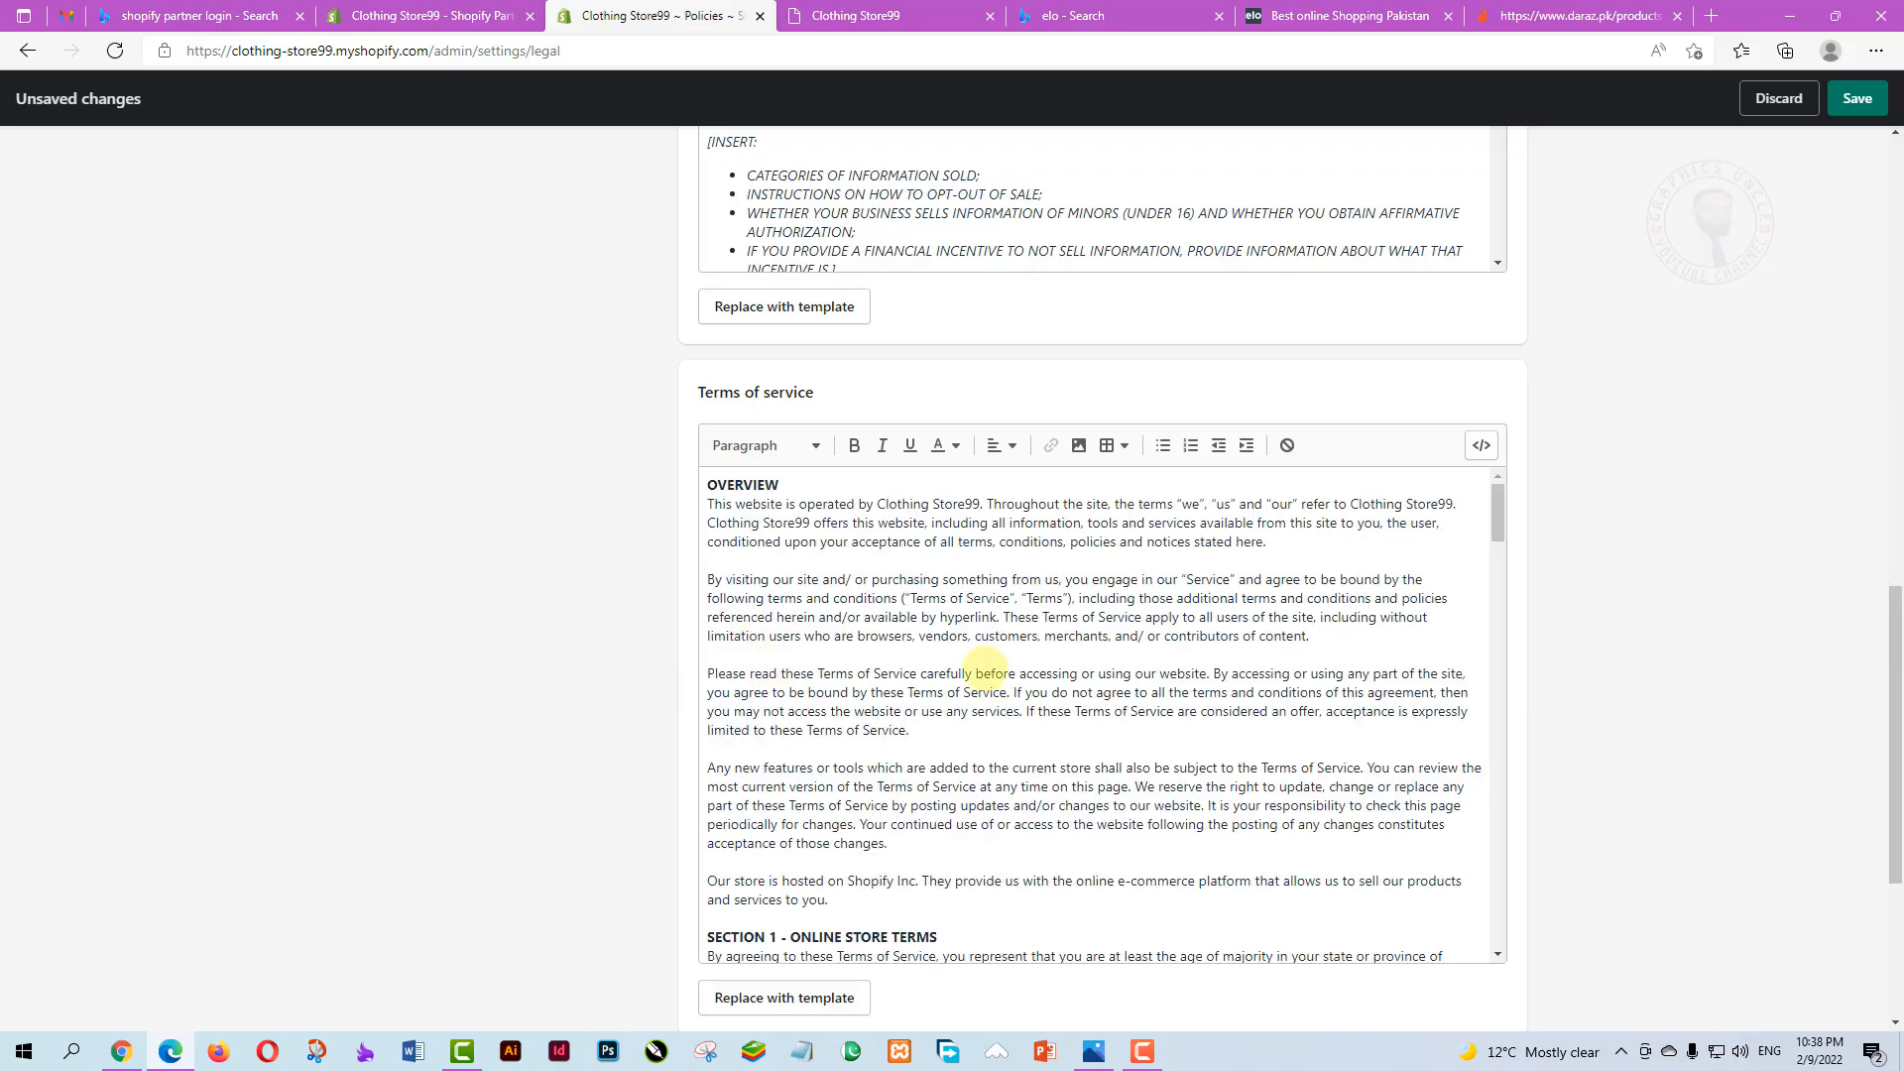
pyautogui.scroll(-10, 985, 666)
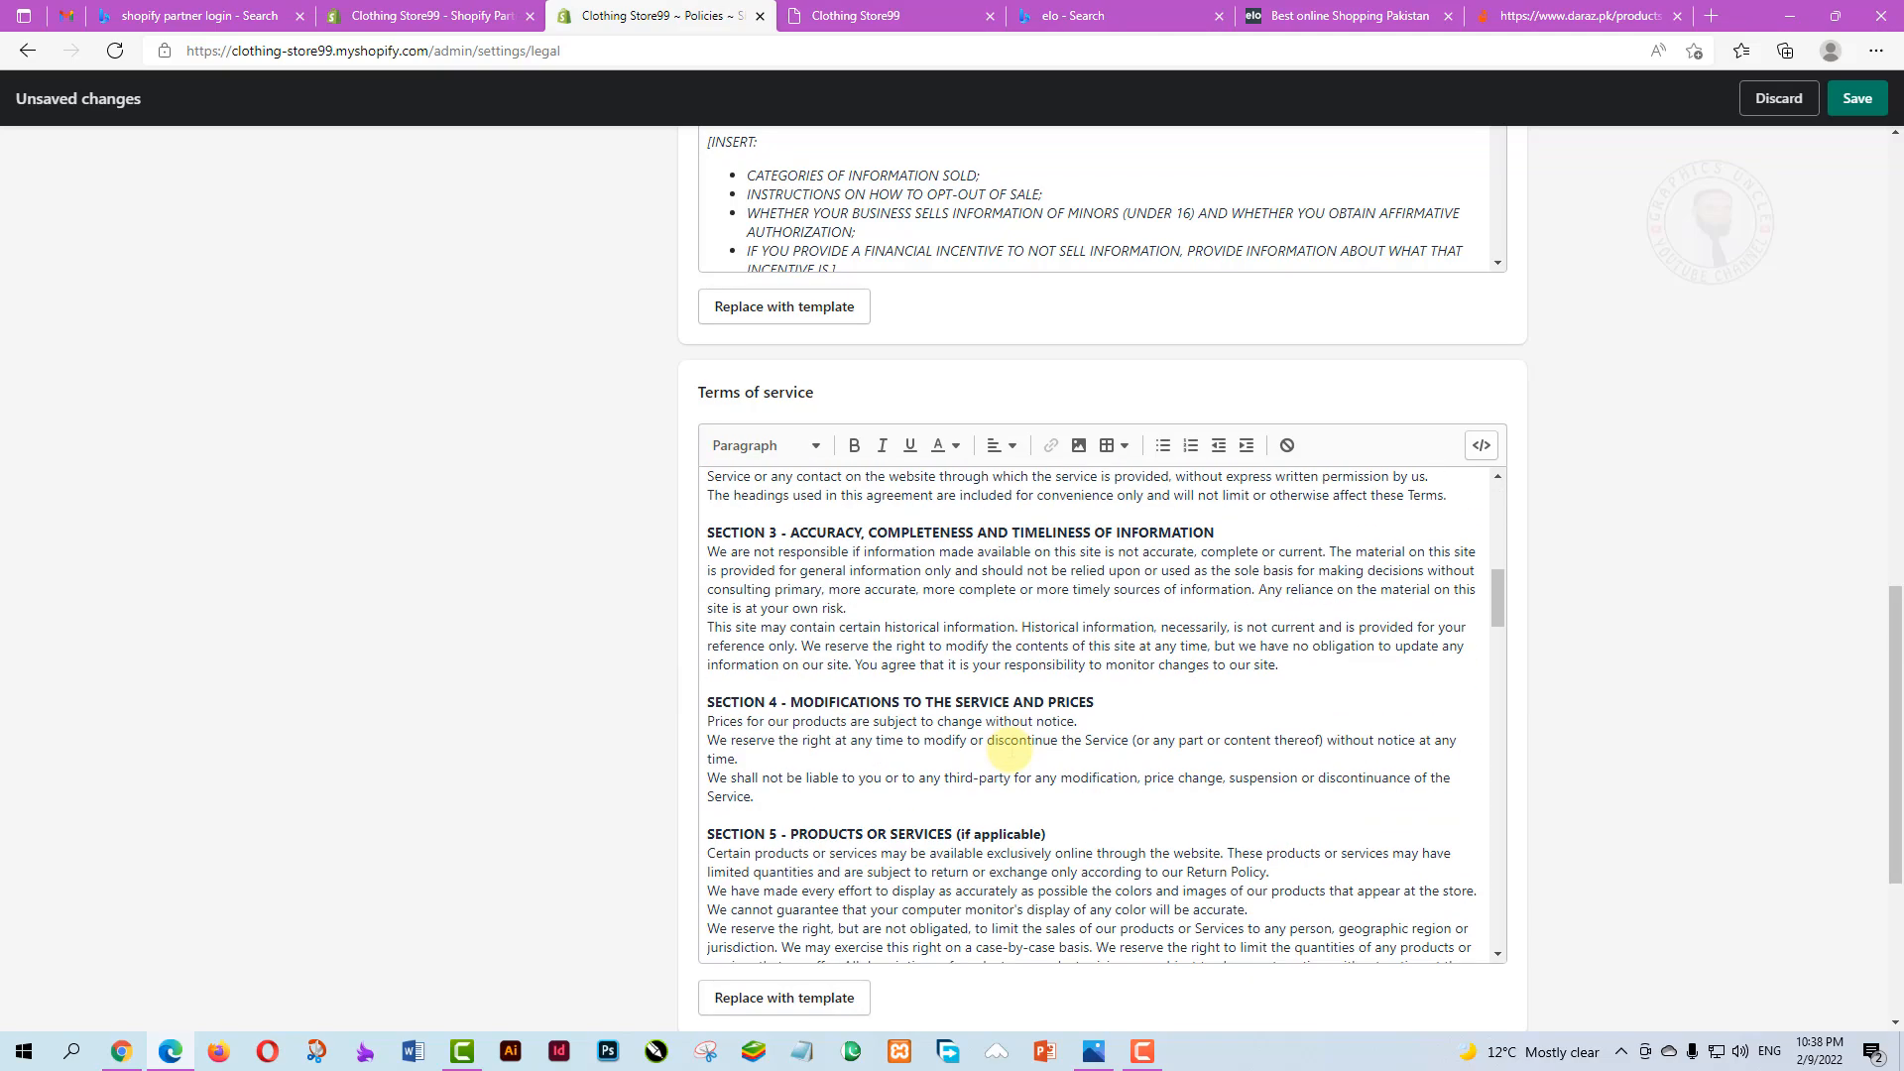
pyautogui.scroll(-7, 1010, 751)
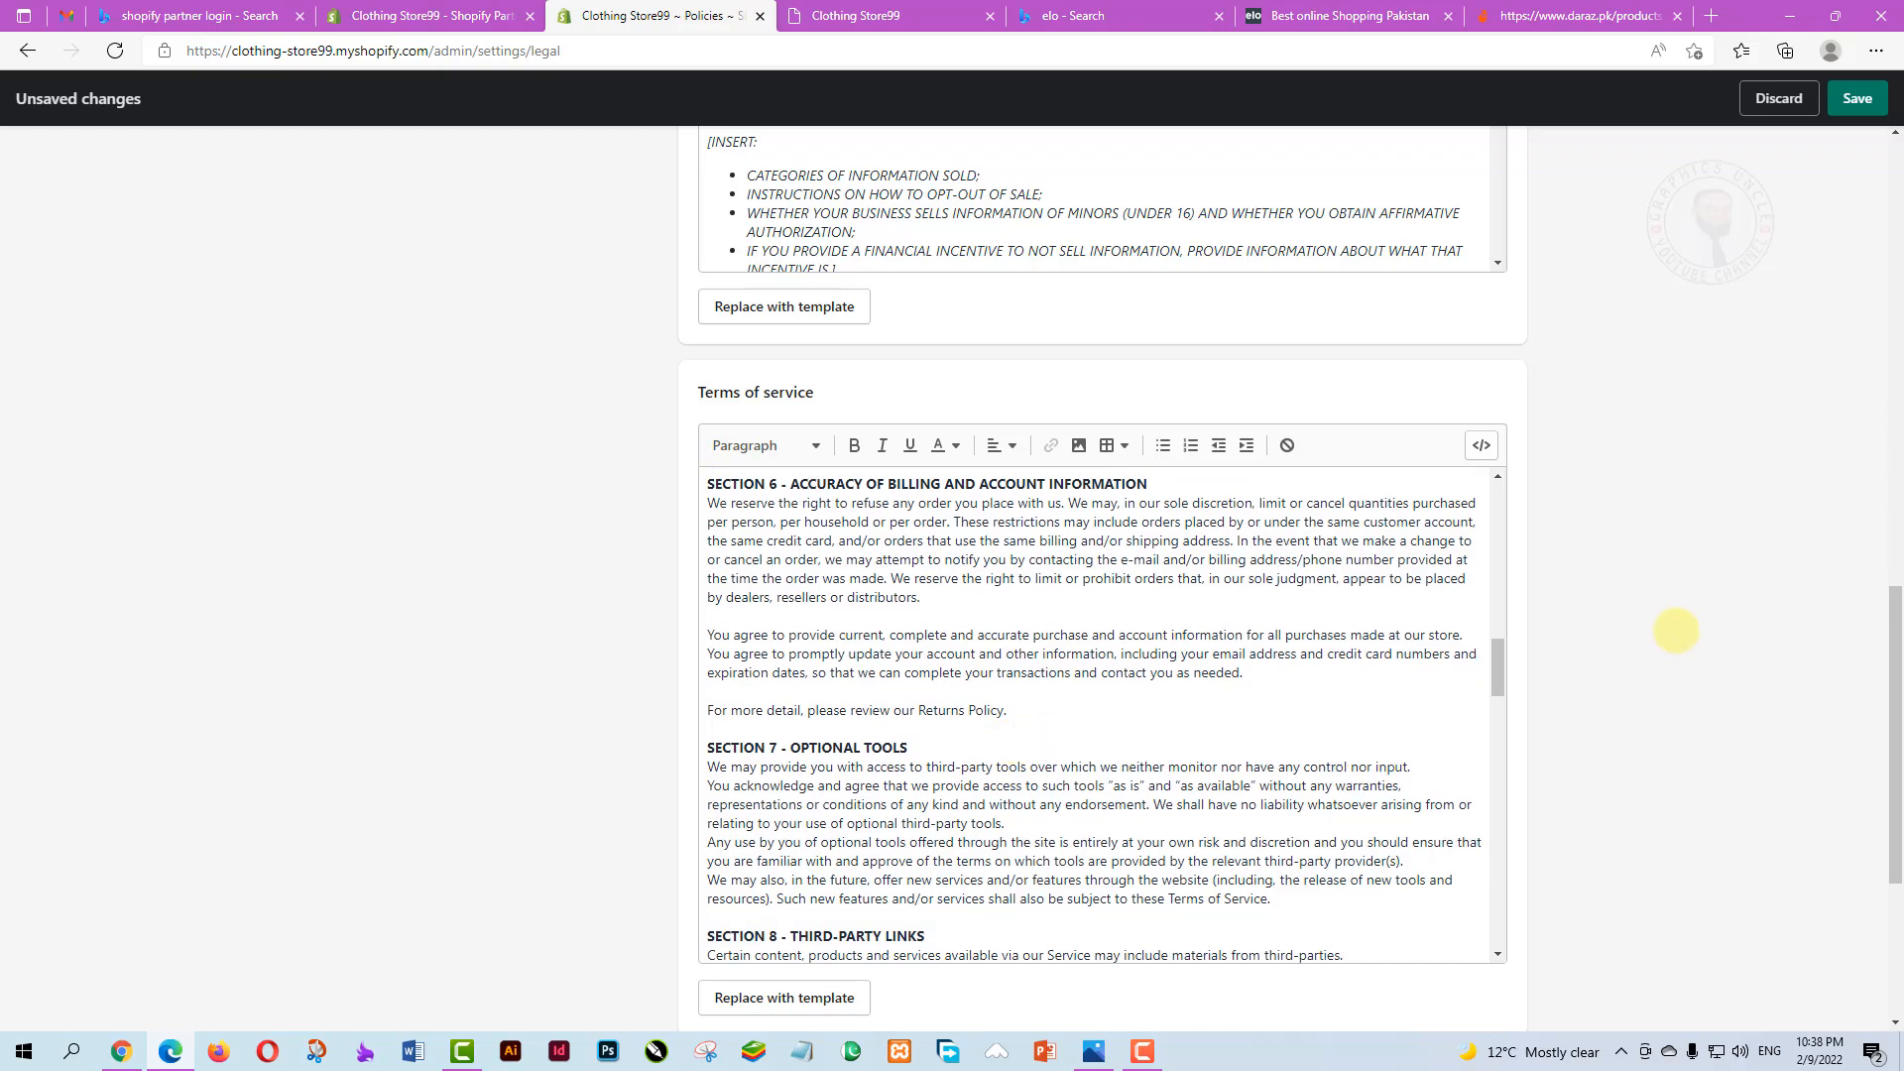
pyautogui.scroll(-8, 1164, 700)
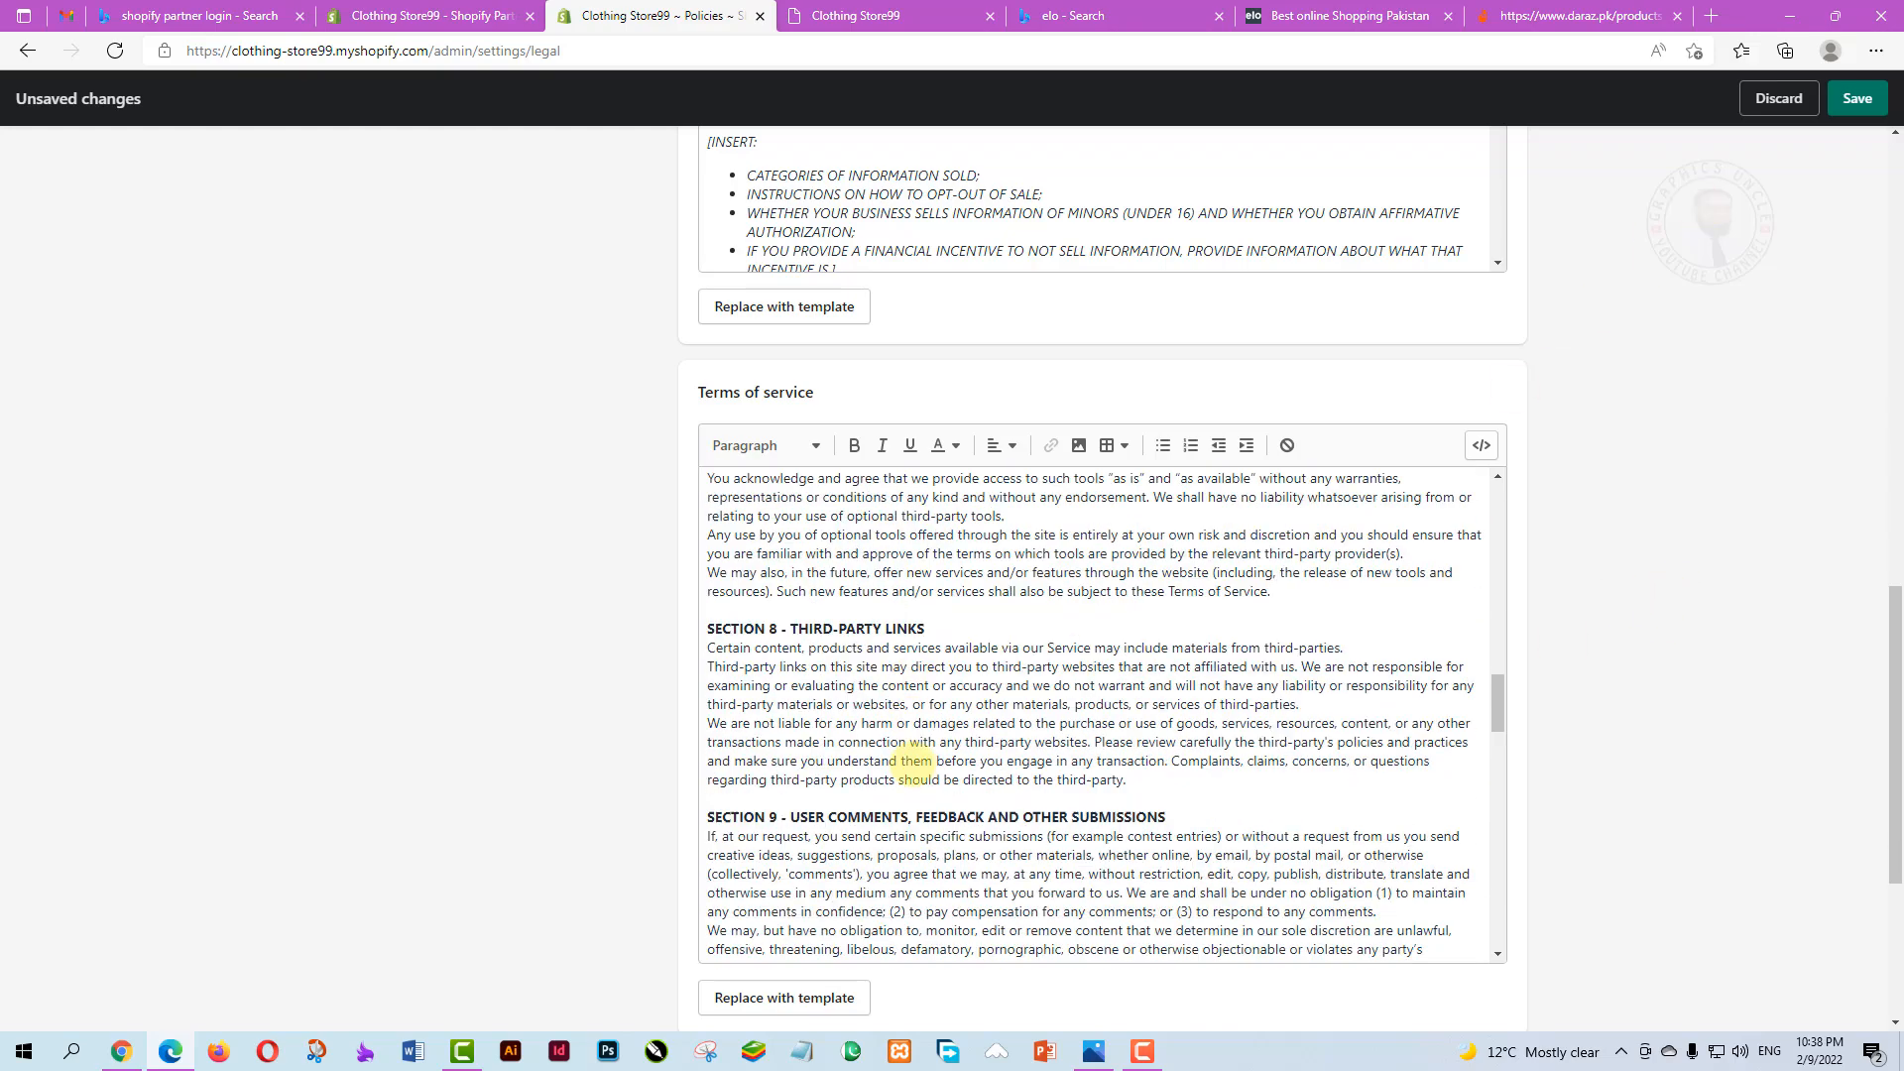
pyautogui.scroll(-4, 1894, 729)
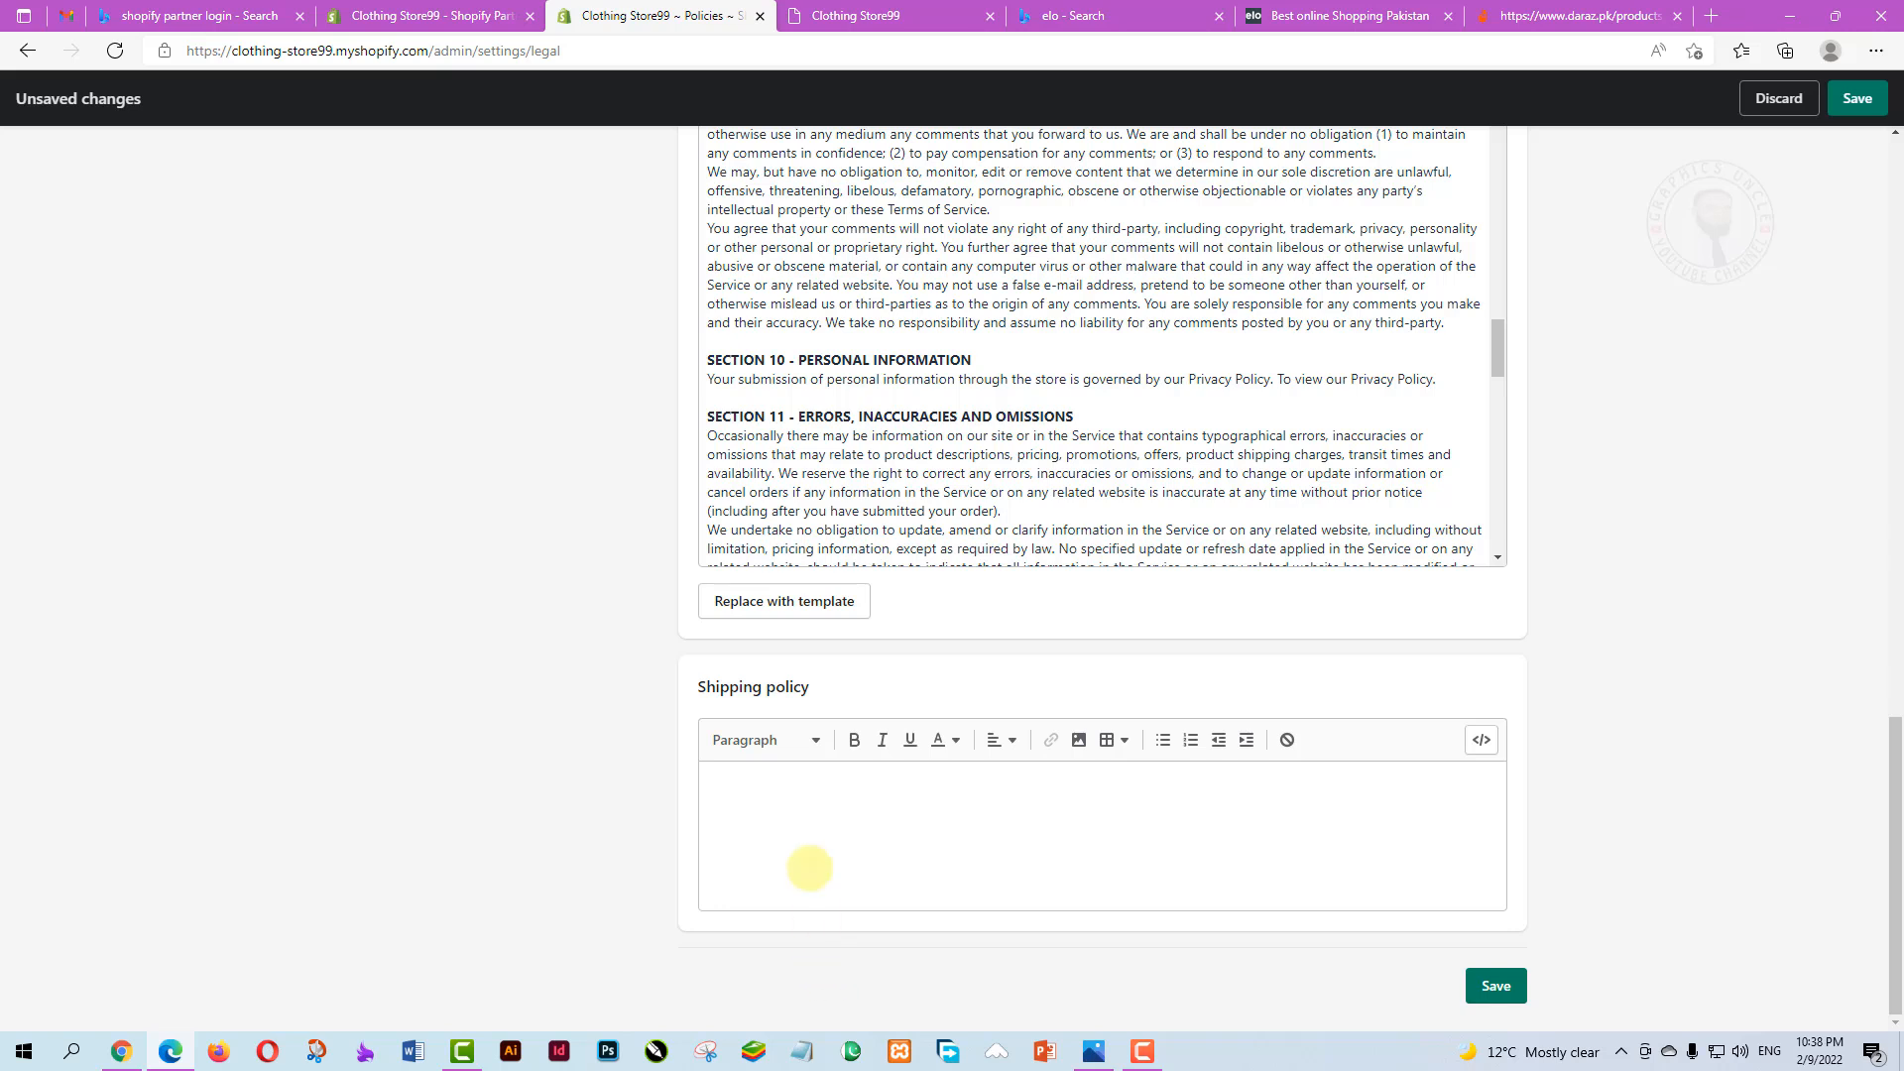
# Leave Shipping policy empty and save the Refund, Privacy and Terms of service policies
pyautogui.click(726, 776)
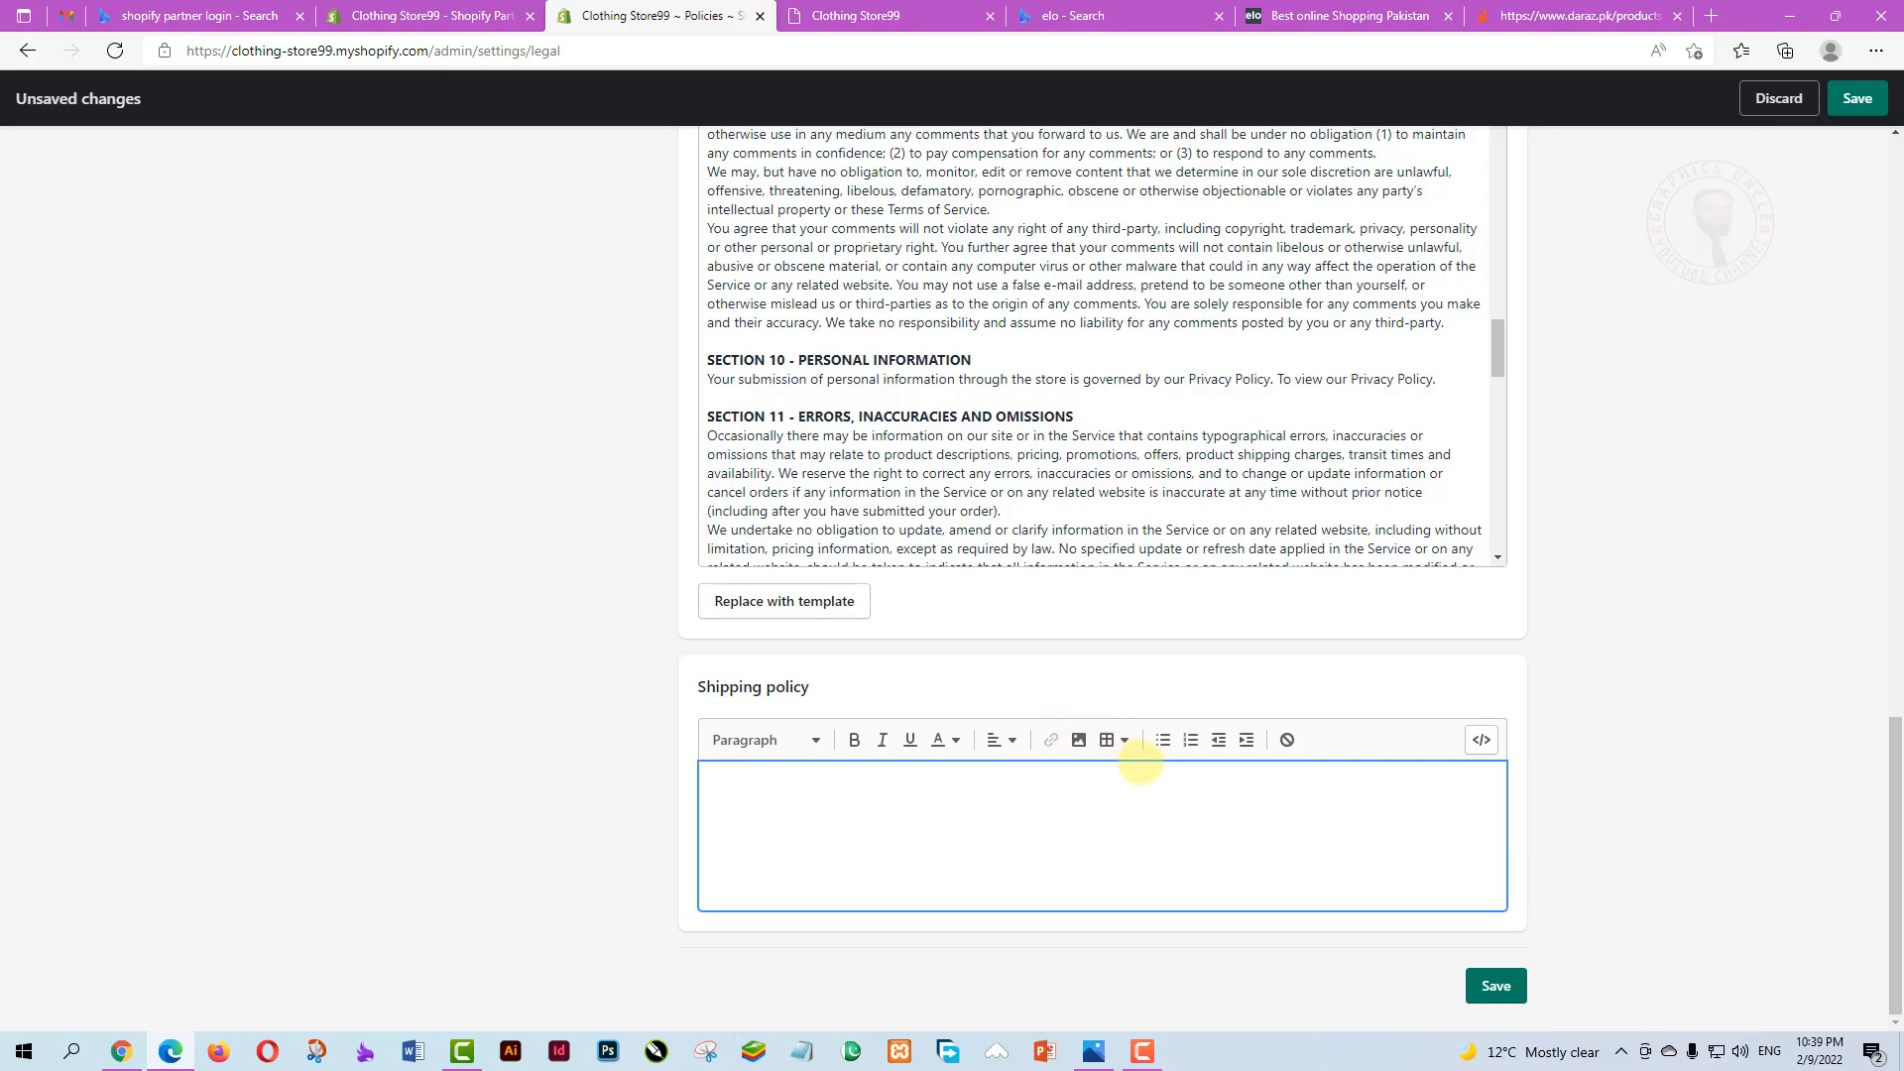
pyautogui.scroll(5, 1296, 582)
pyautogui.scroll(10, 1148, 720)
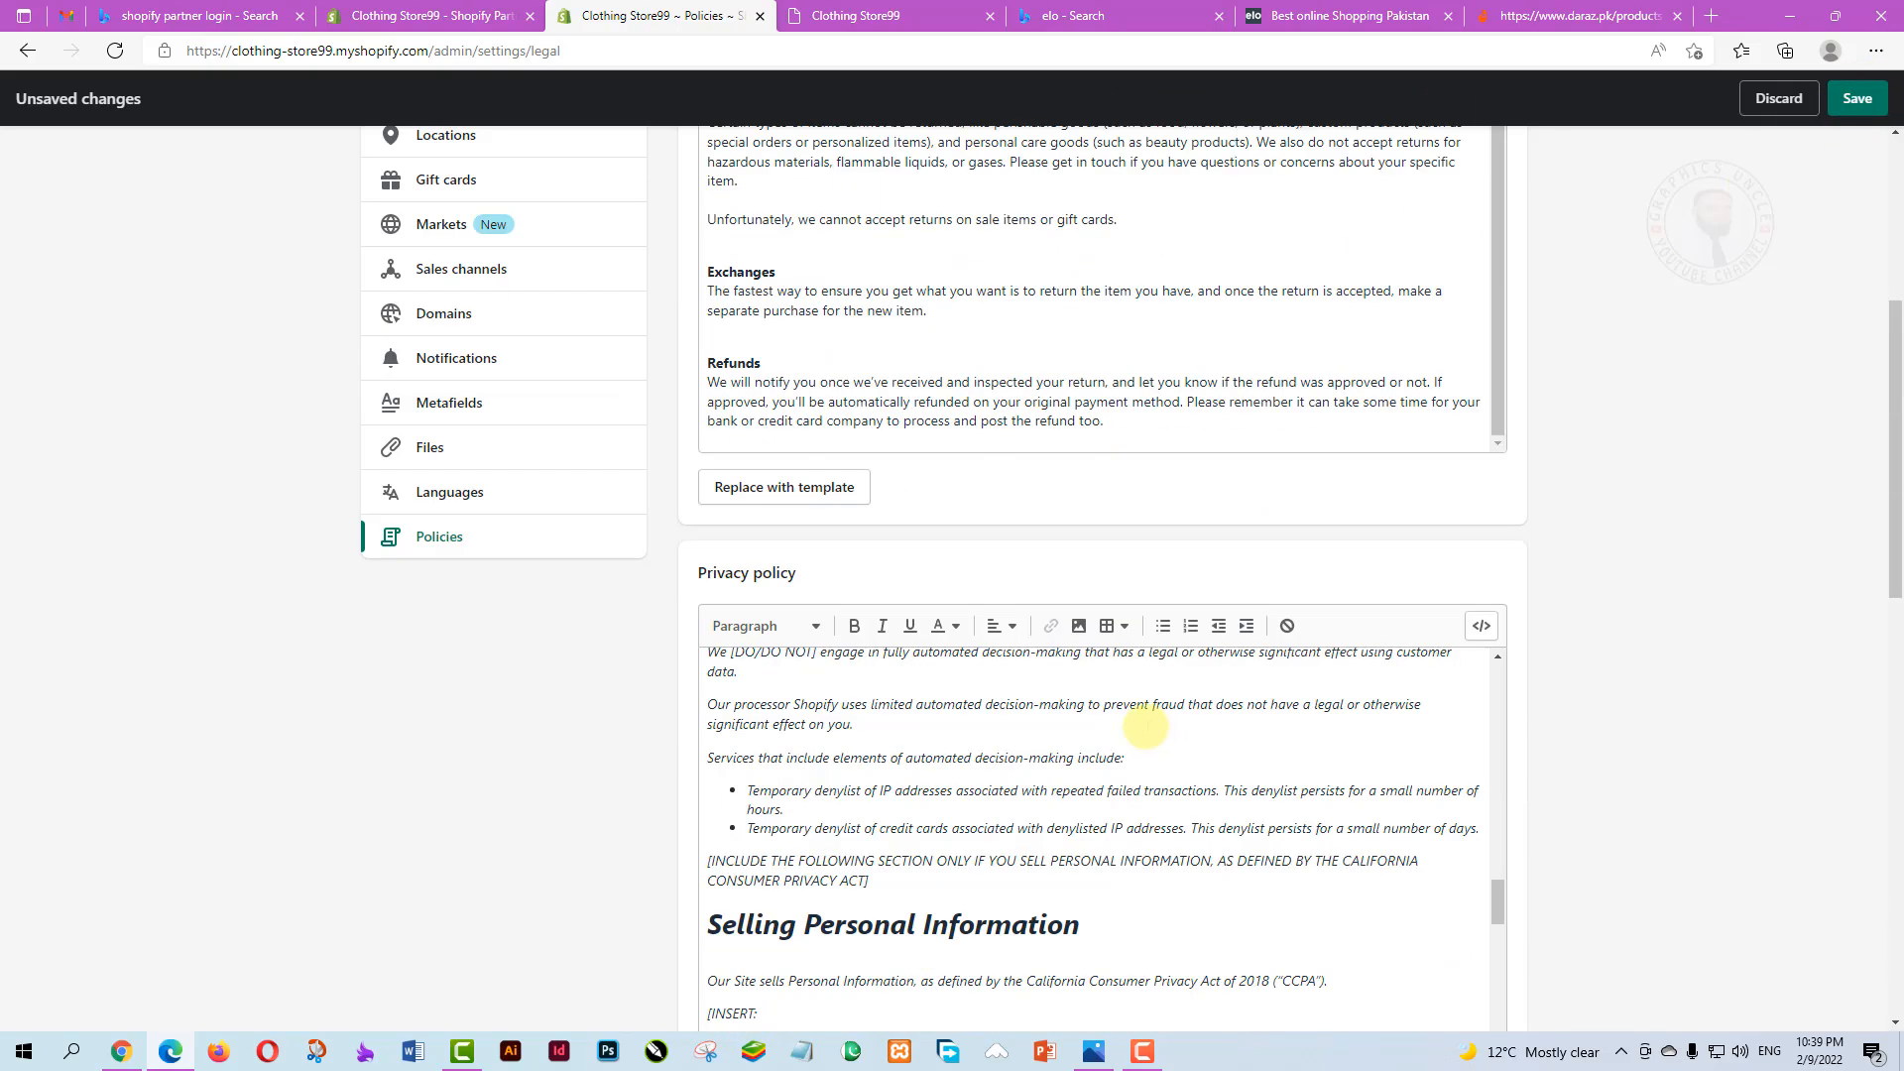
pyautogui.scroll(-5, 1153, 710)
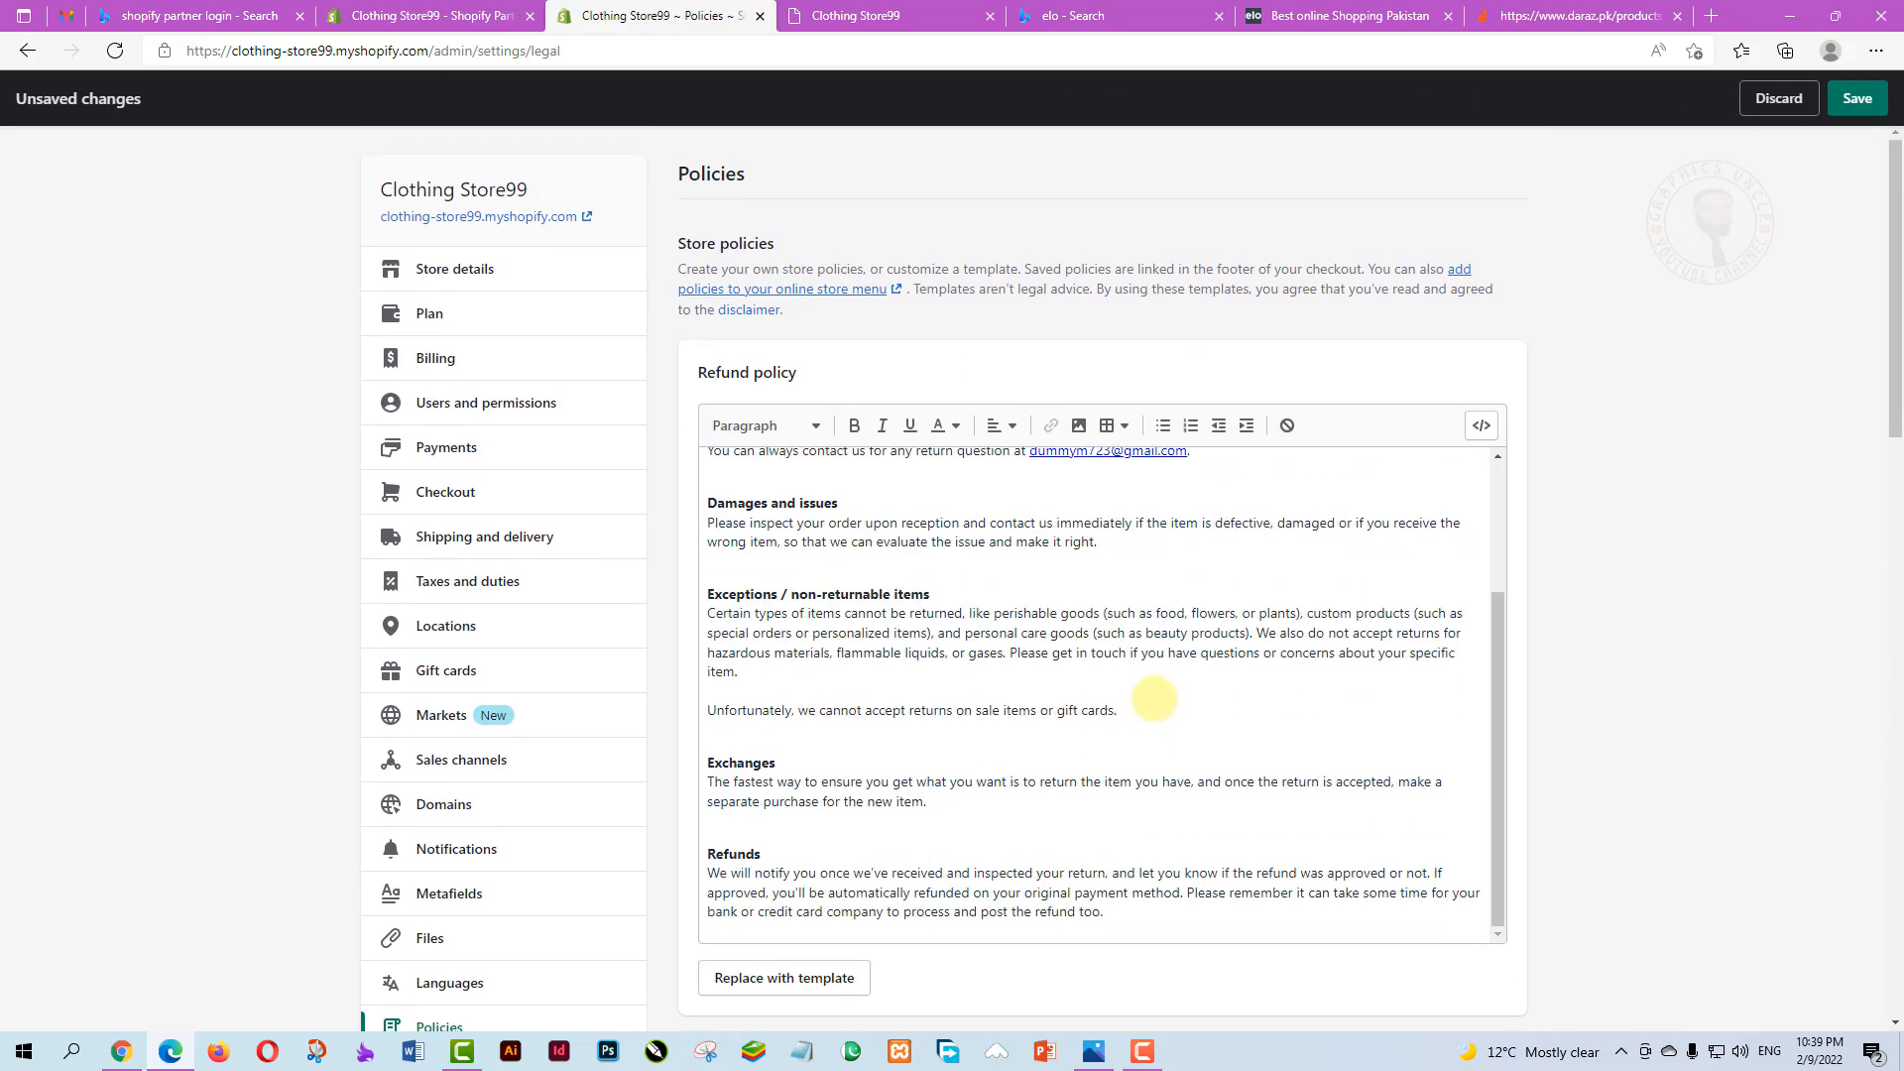
pyautogui.scroll(-4, 1153, 699)
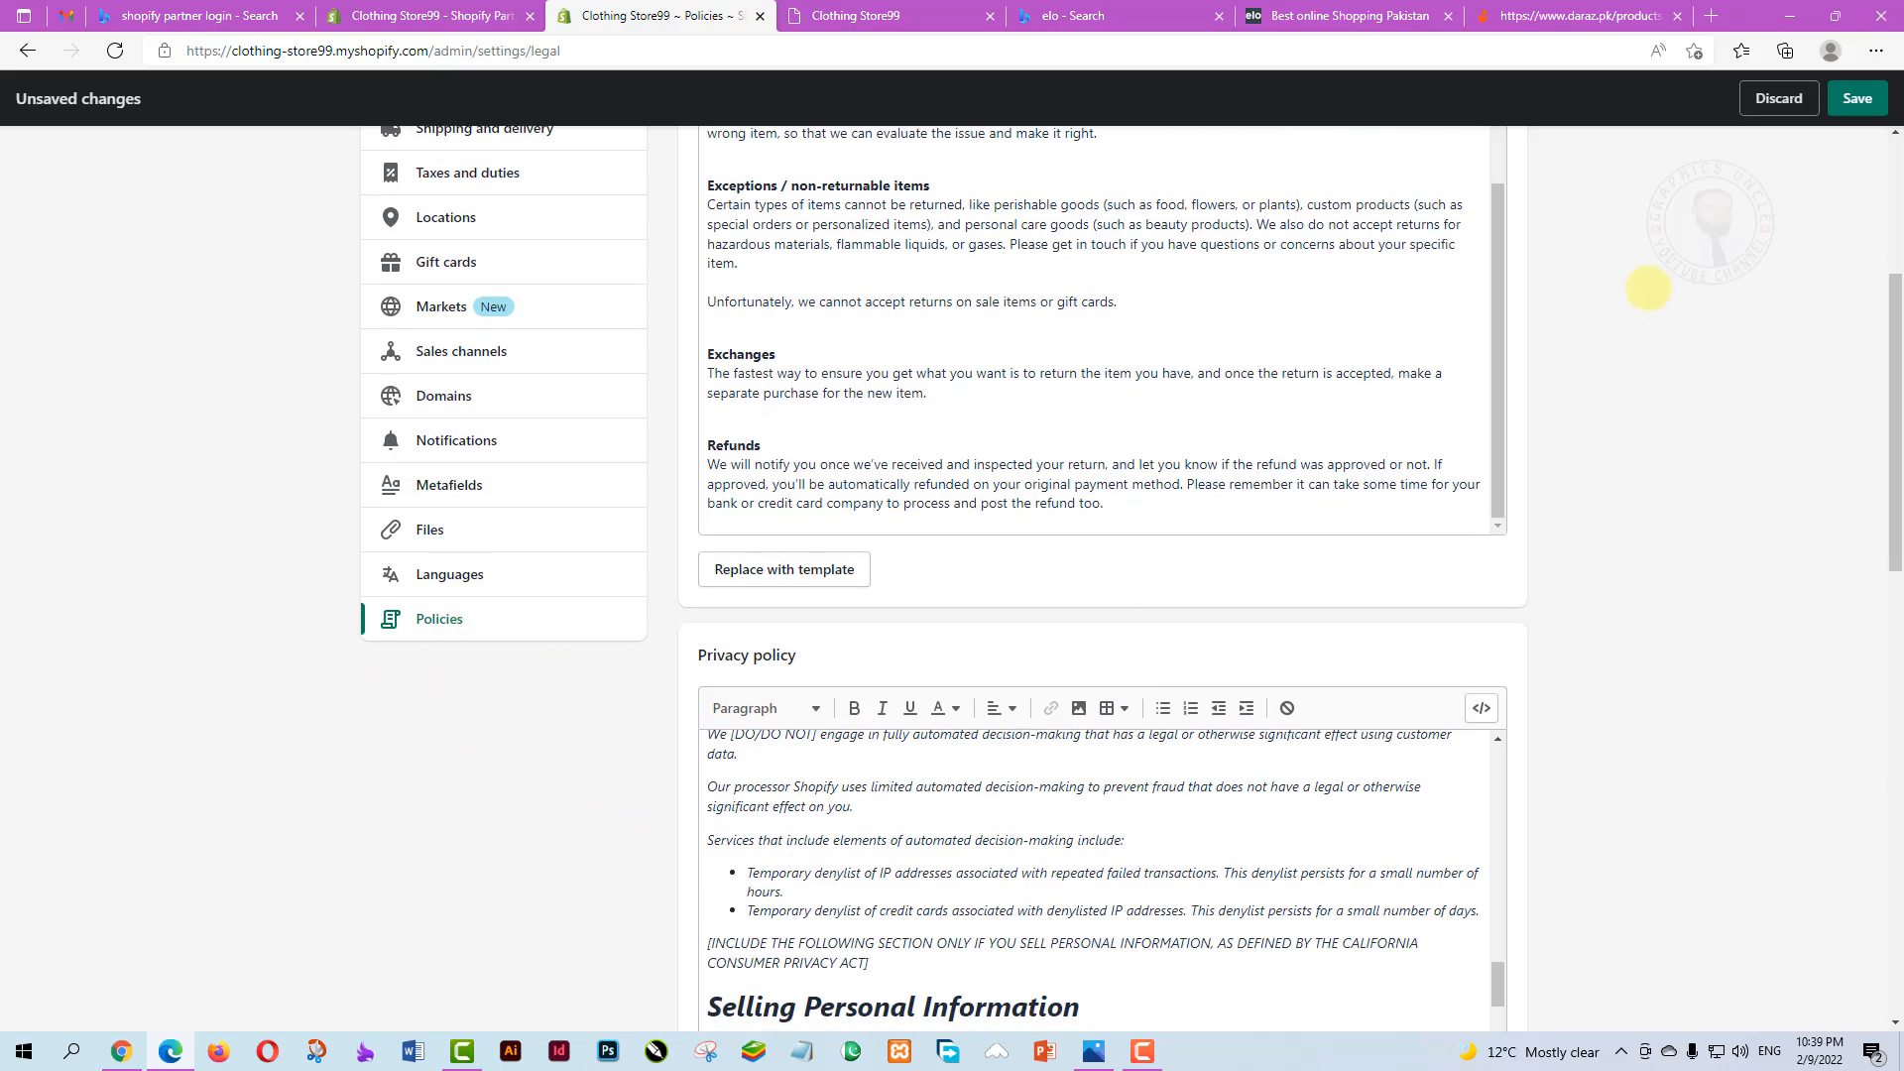
pyautogui.click(1856, 98)
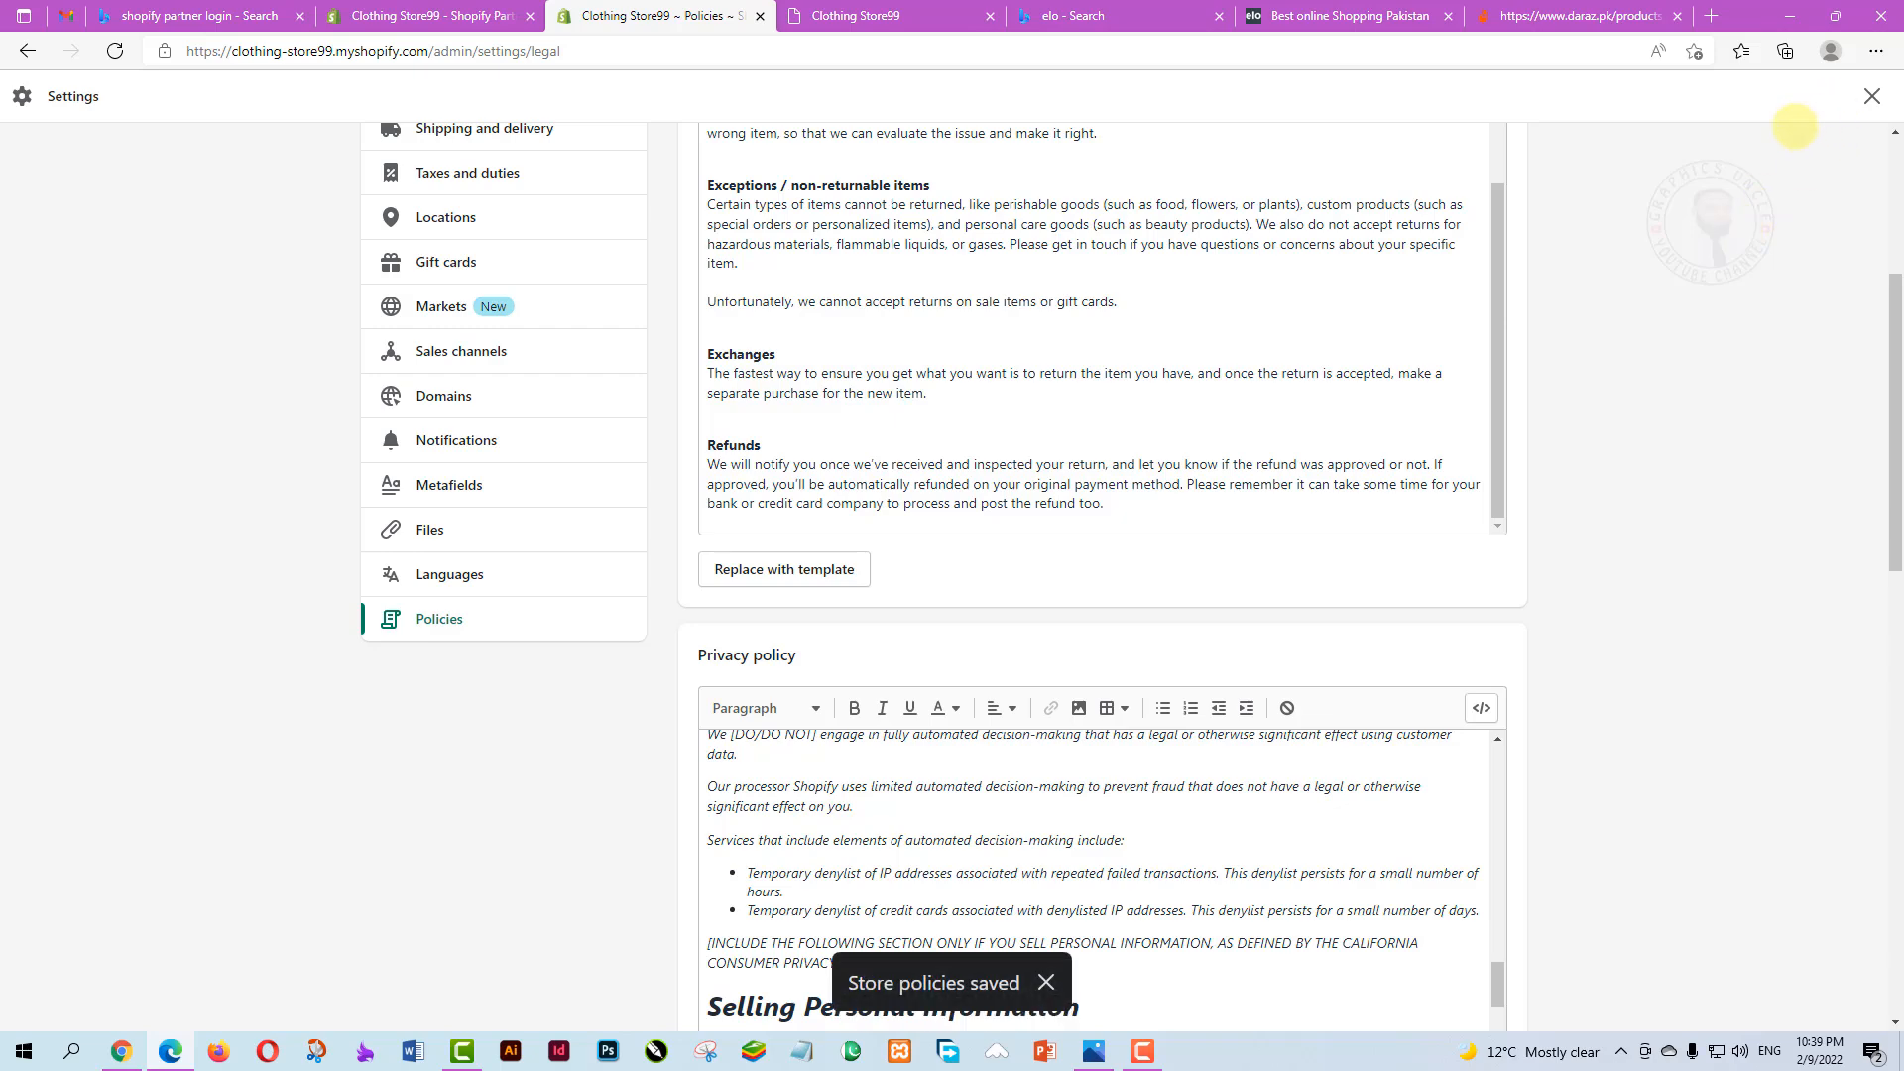
pyautogui.scroll(6, 711, 653)
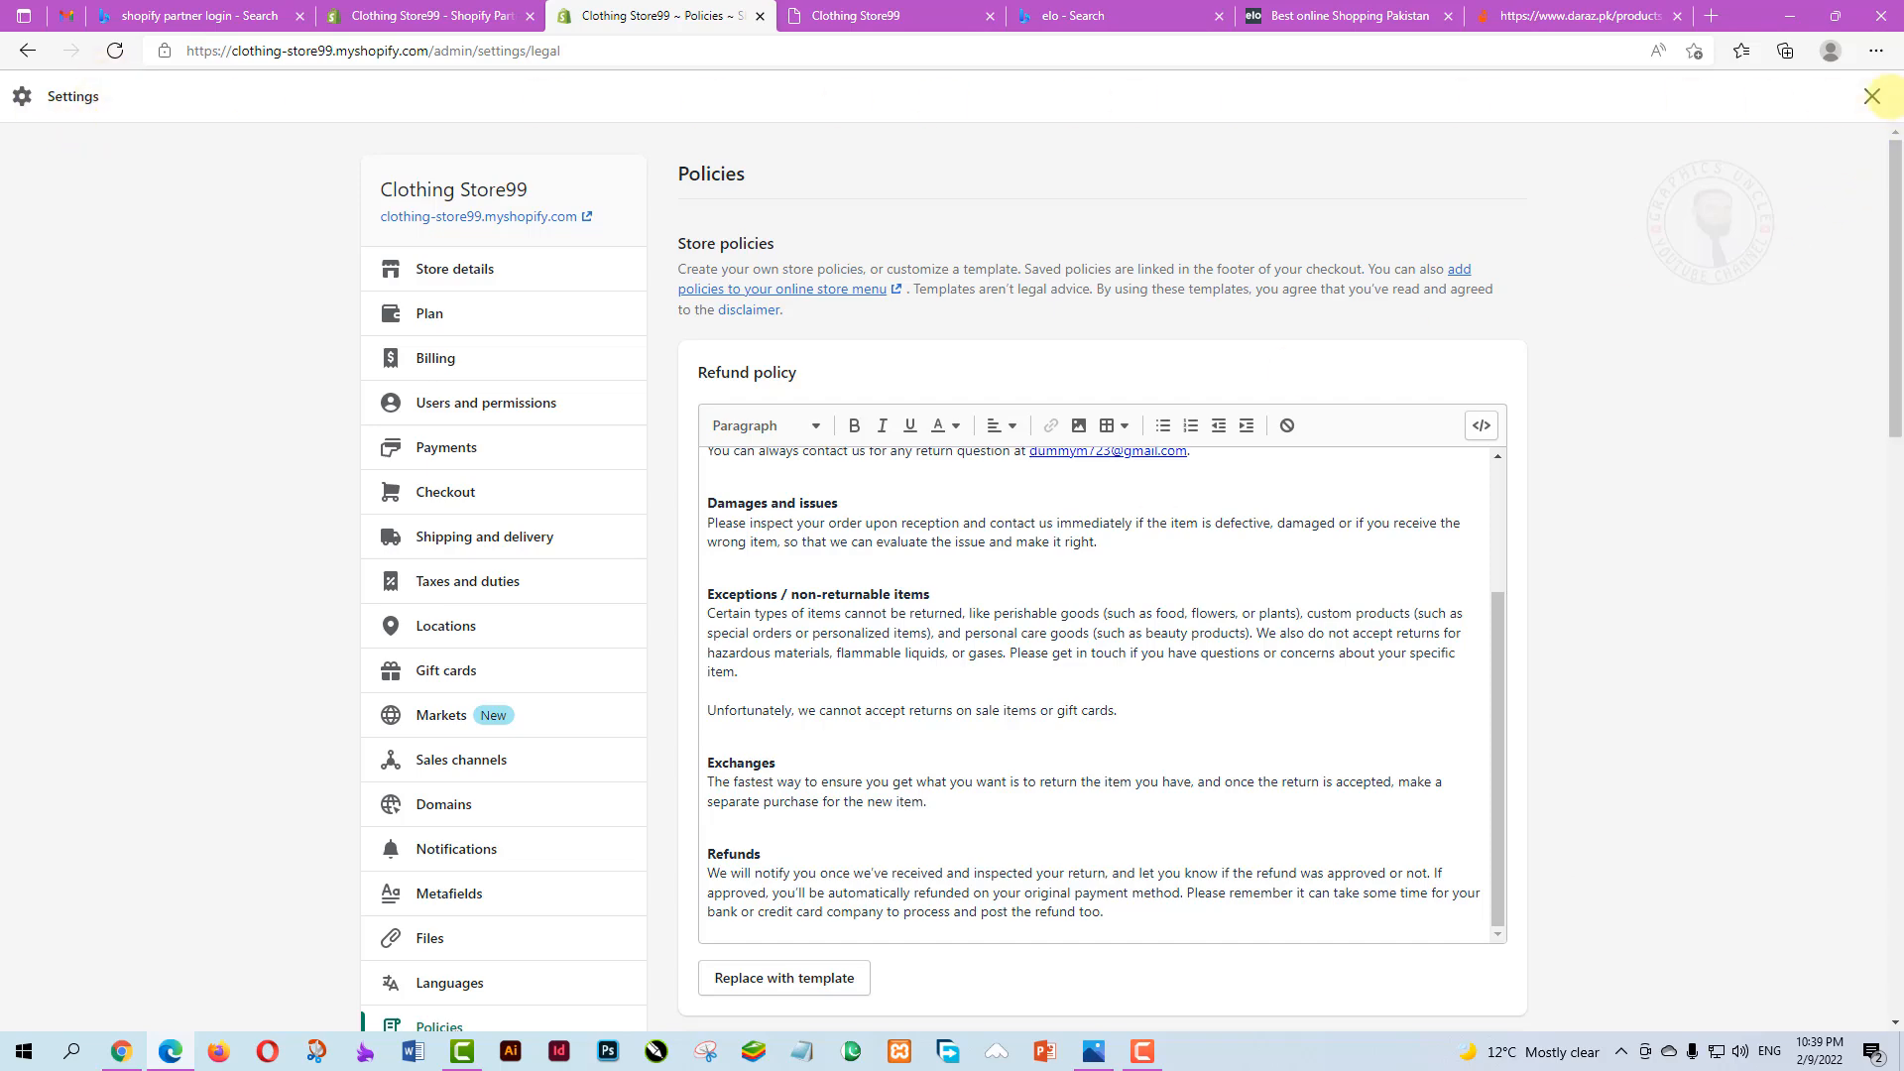
# Close and reopen Settings, then go back to the plan page showing Basic, Shopify and Advanced plans
pyautogui.click(1872, 96)
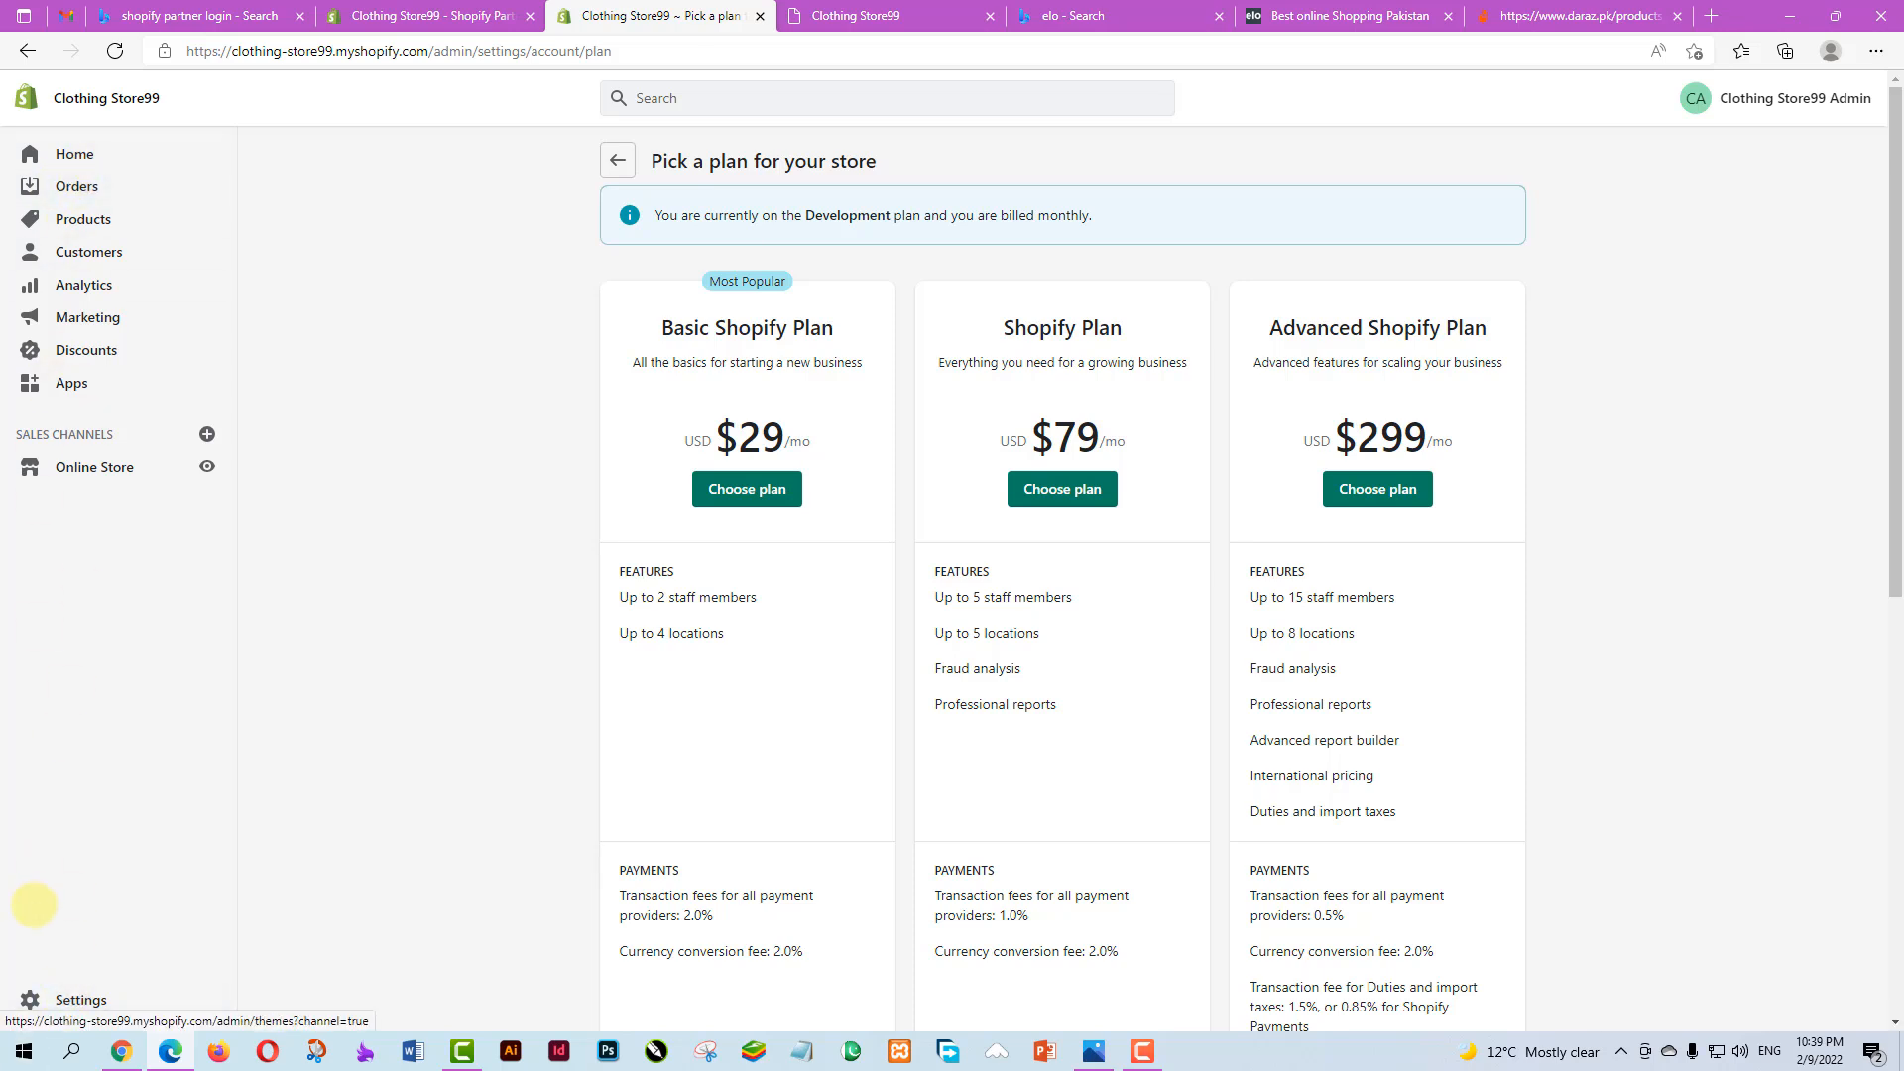
pyautogui.click(38, 1000)
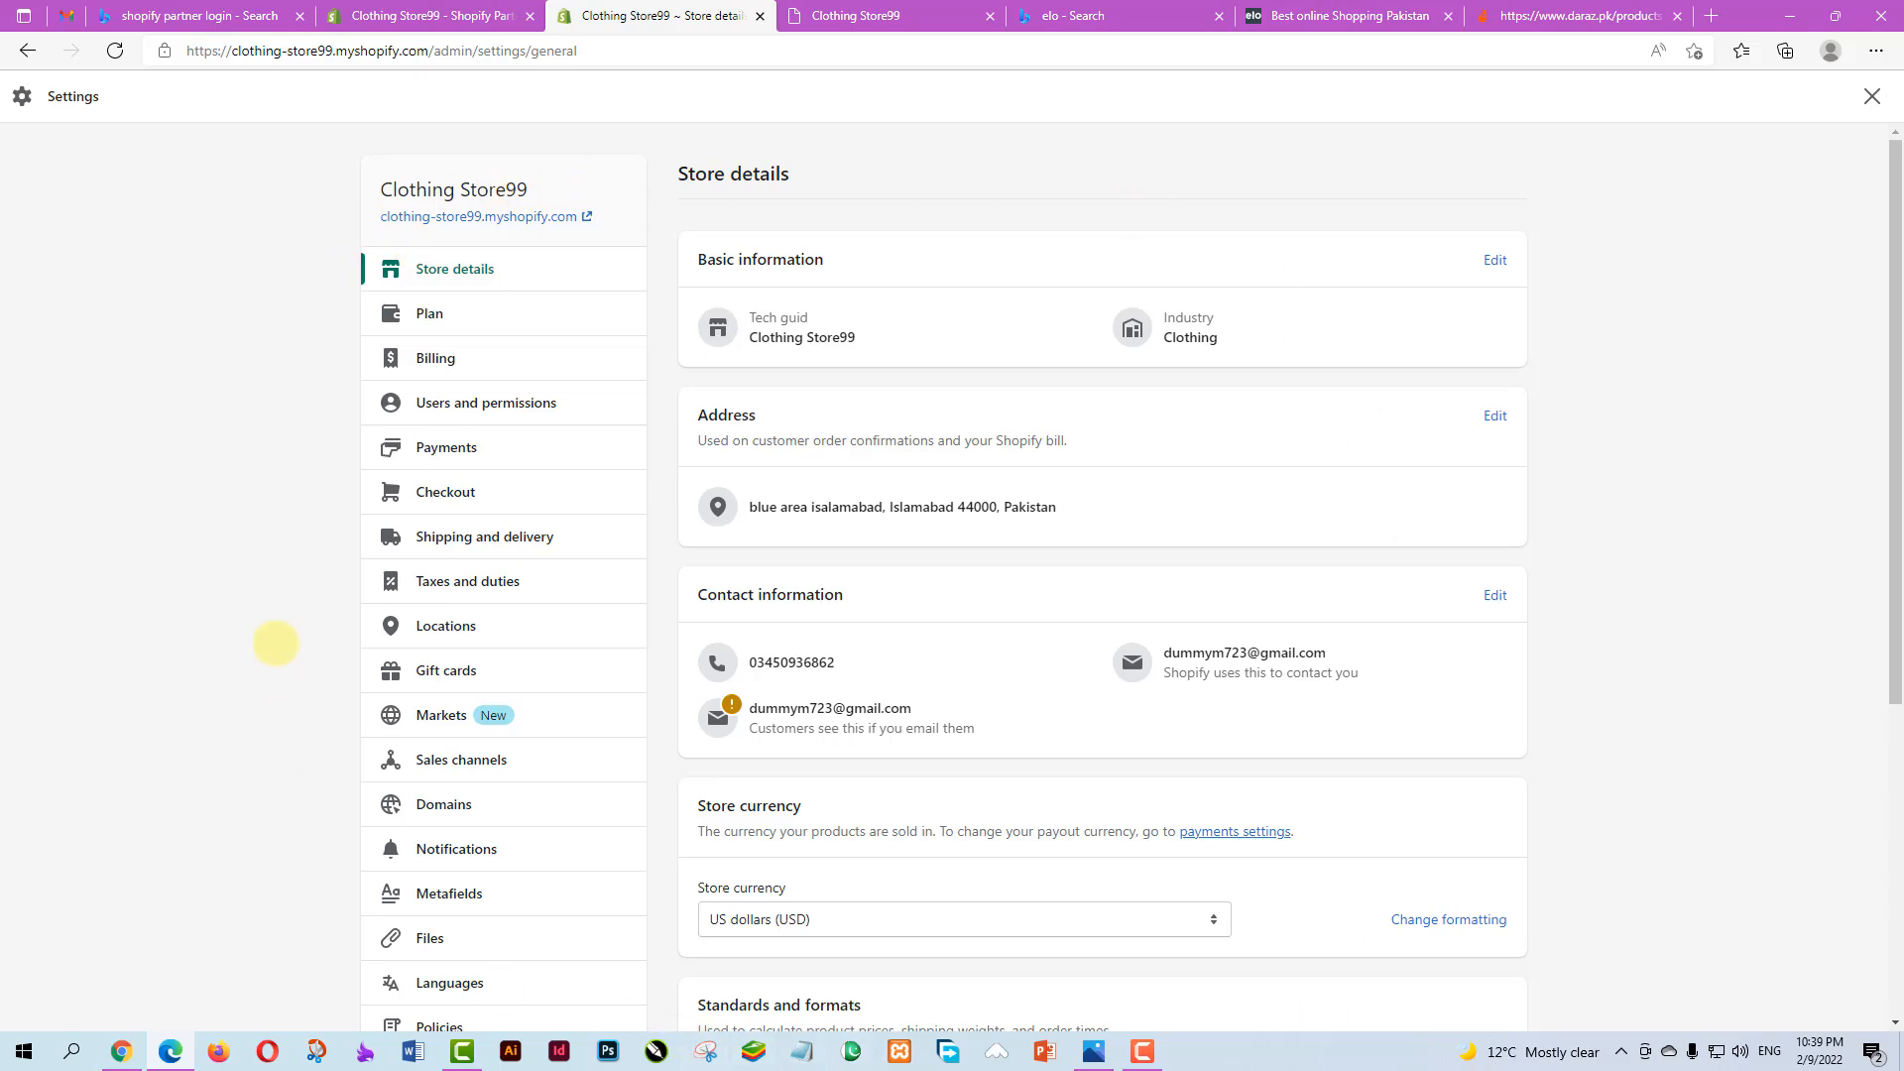
pyautogui.scroll(-5, 893, 635)
pyautogui.scroll(2, 895, 643)
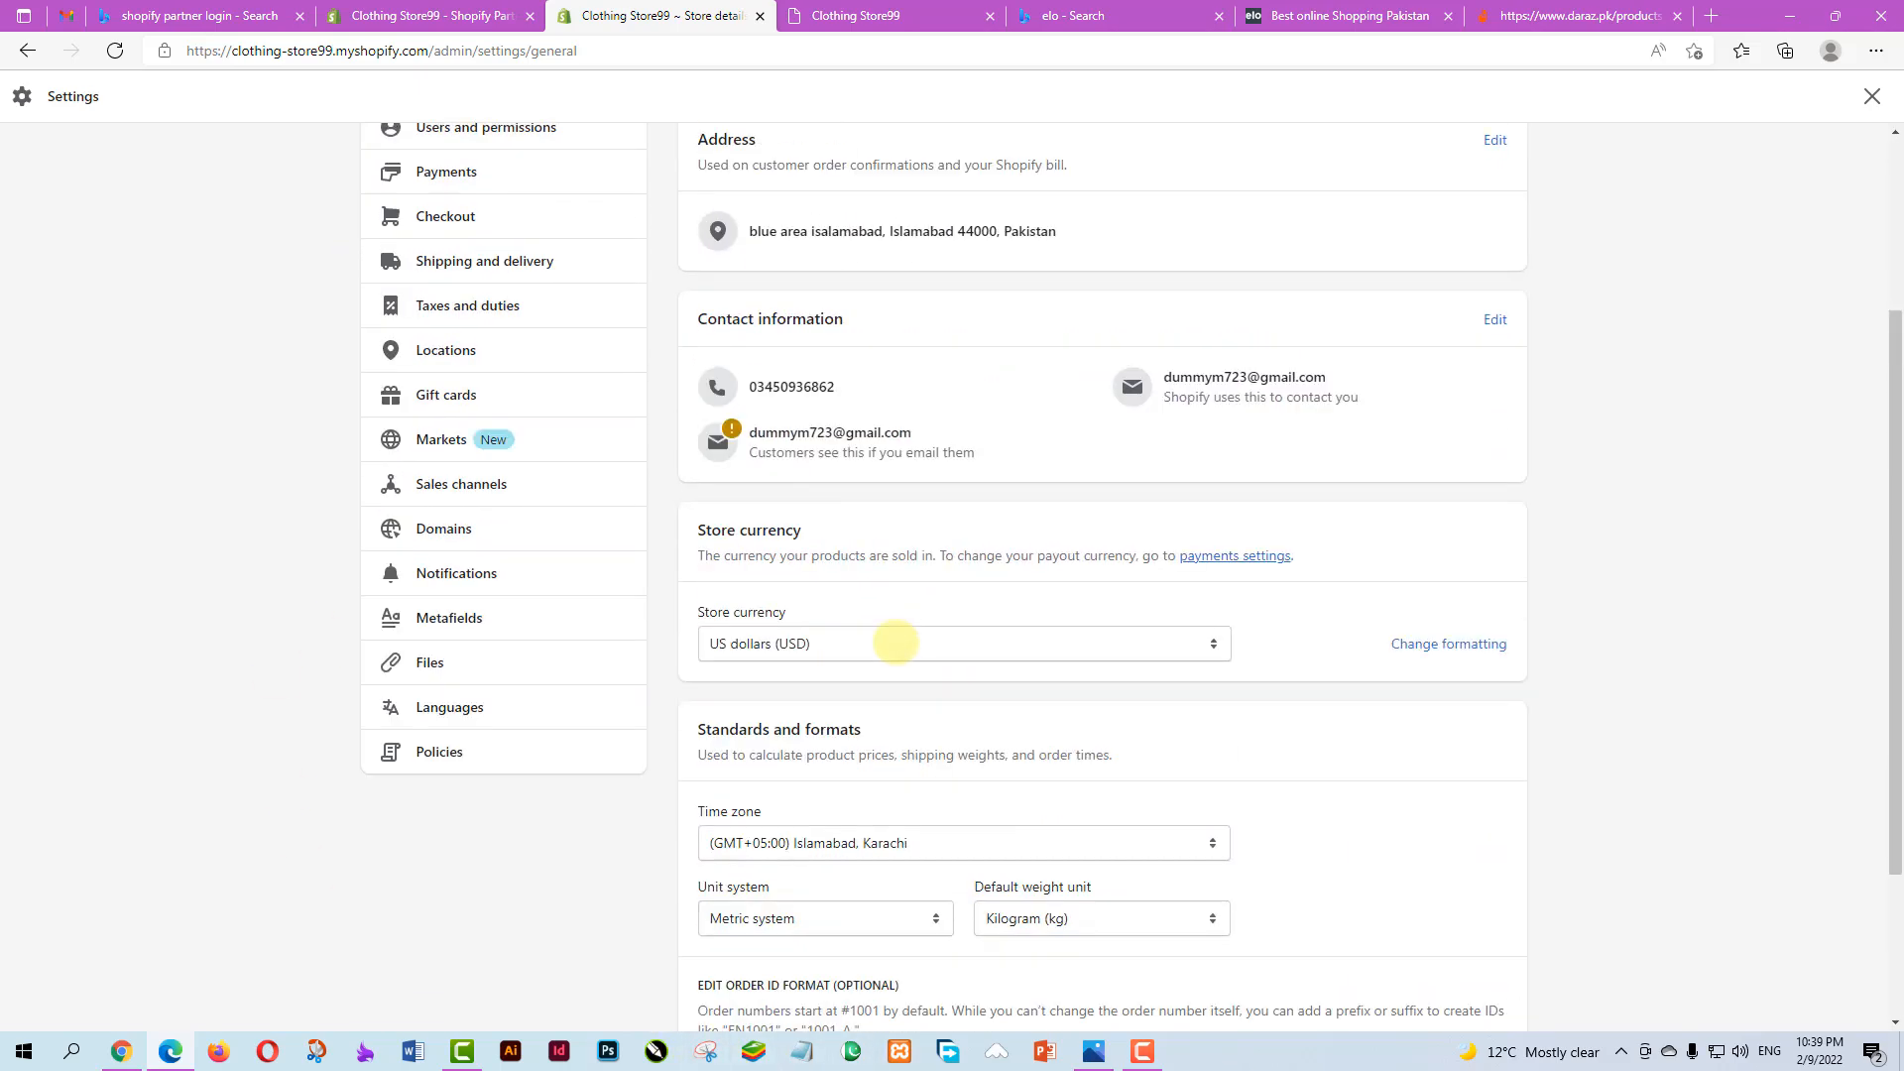
pyautogui.scroll(3, 896, 644)
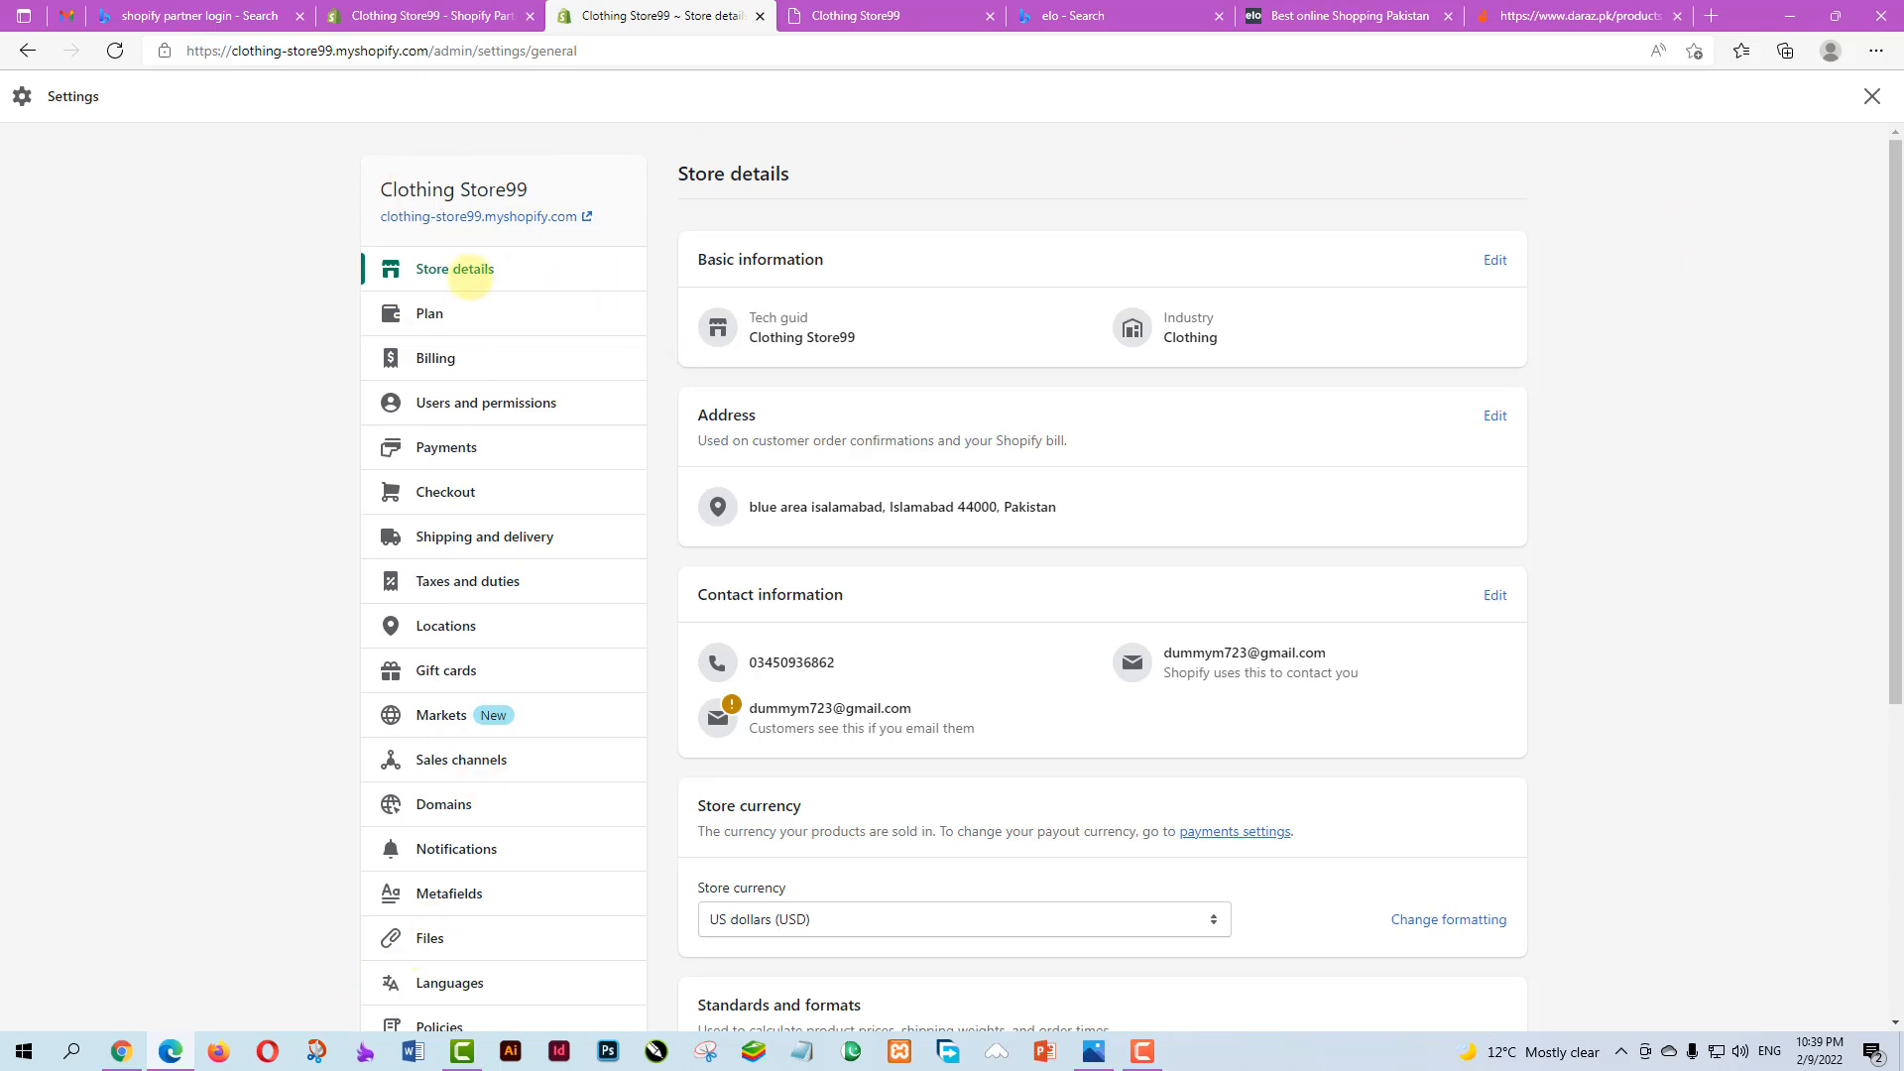
pyautogui.scroll(-4, 1594, 664)
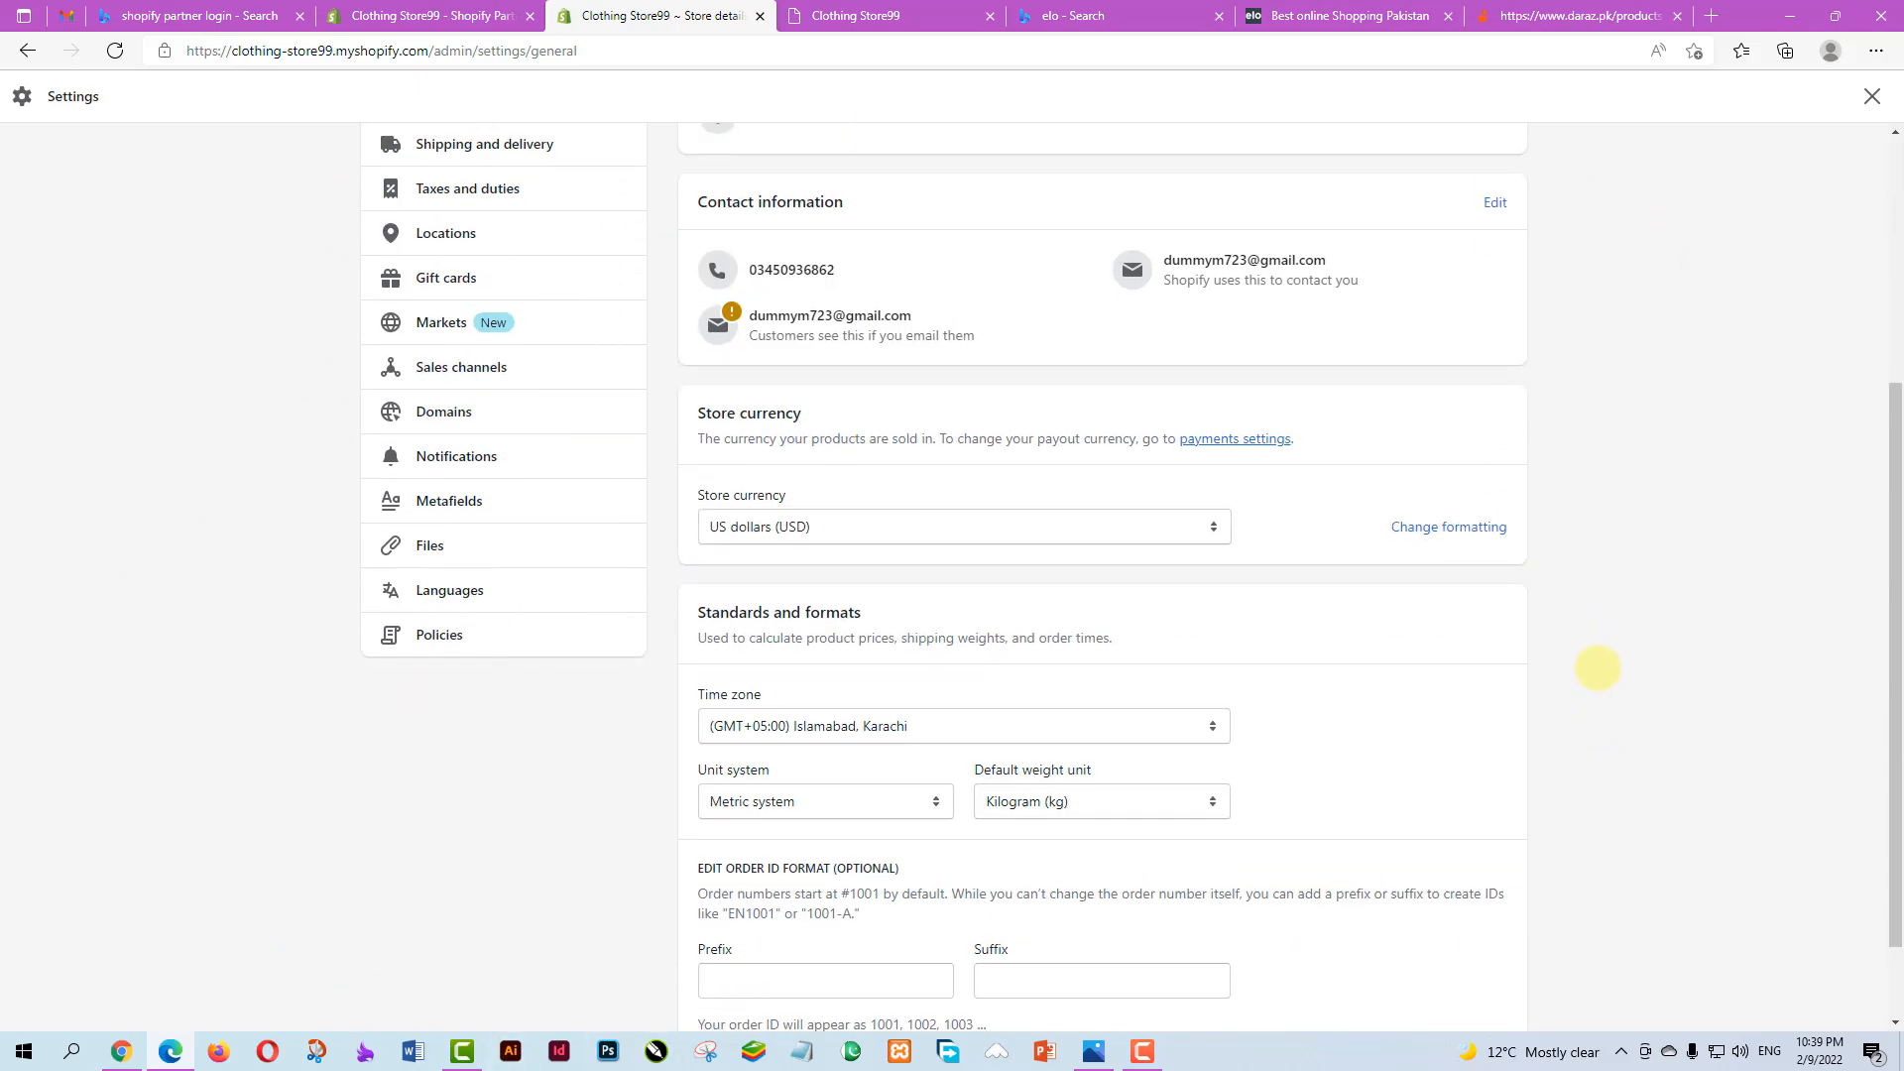
pyautogui.scroll(5, 1602, 674)
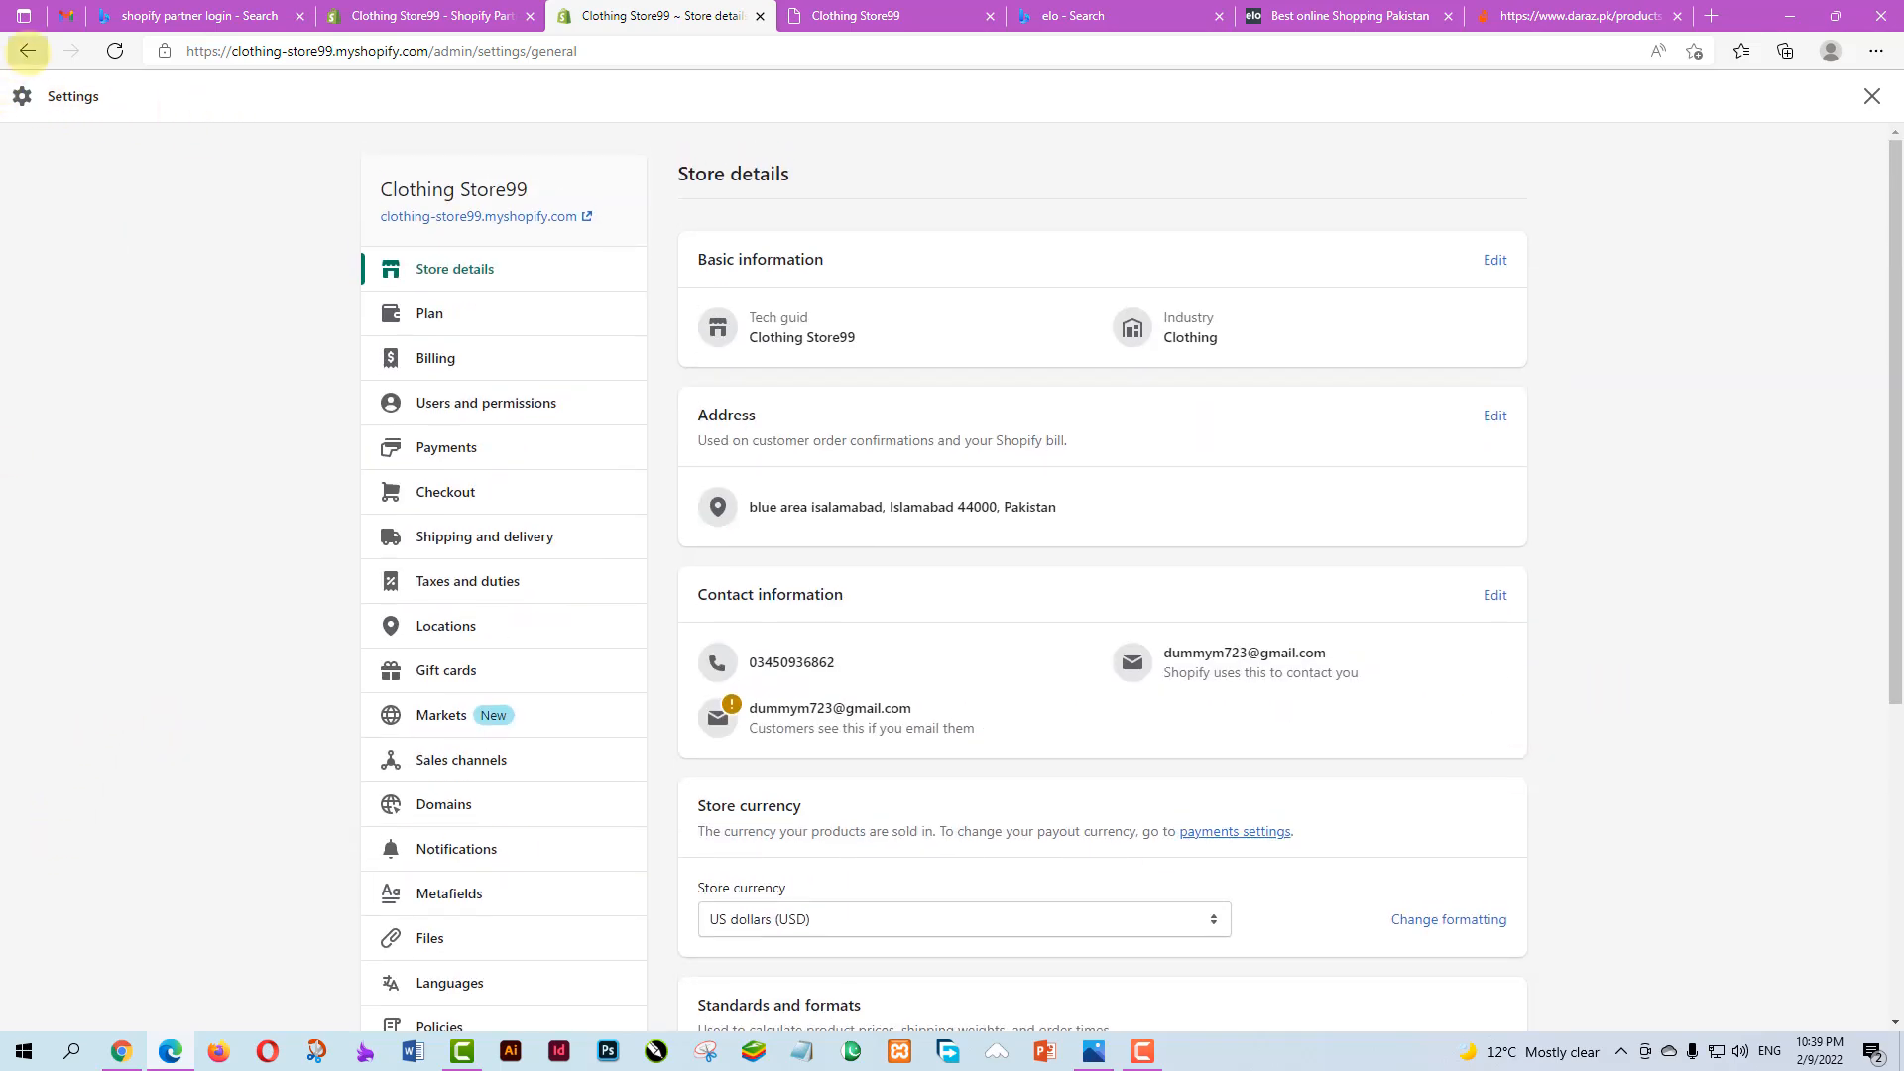
pyautogui.click(27, 50)
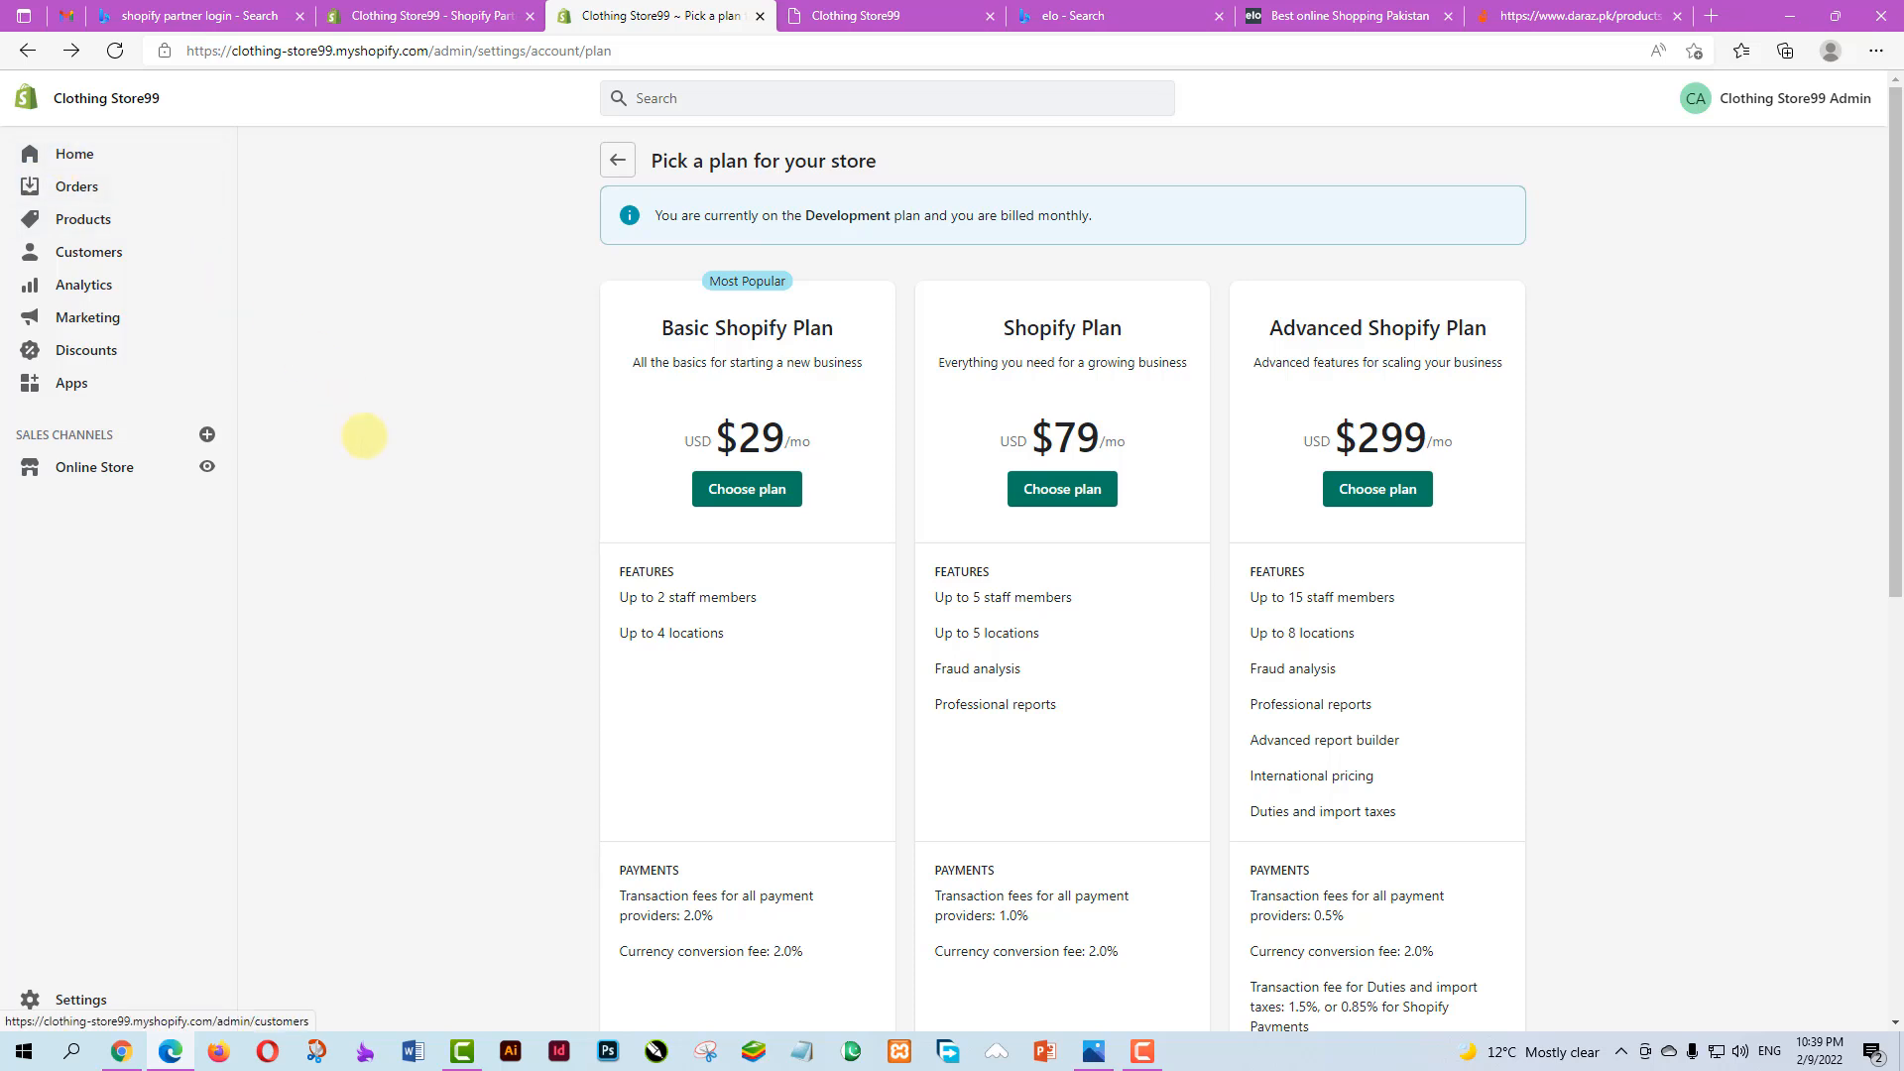